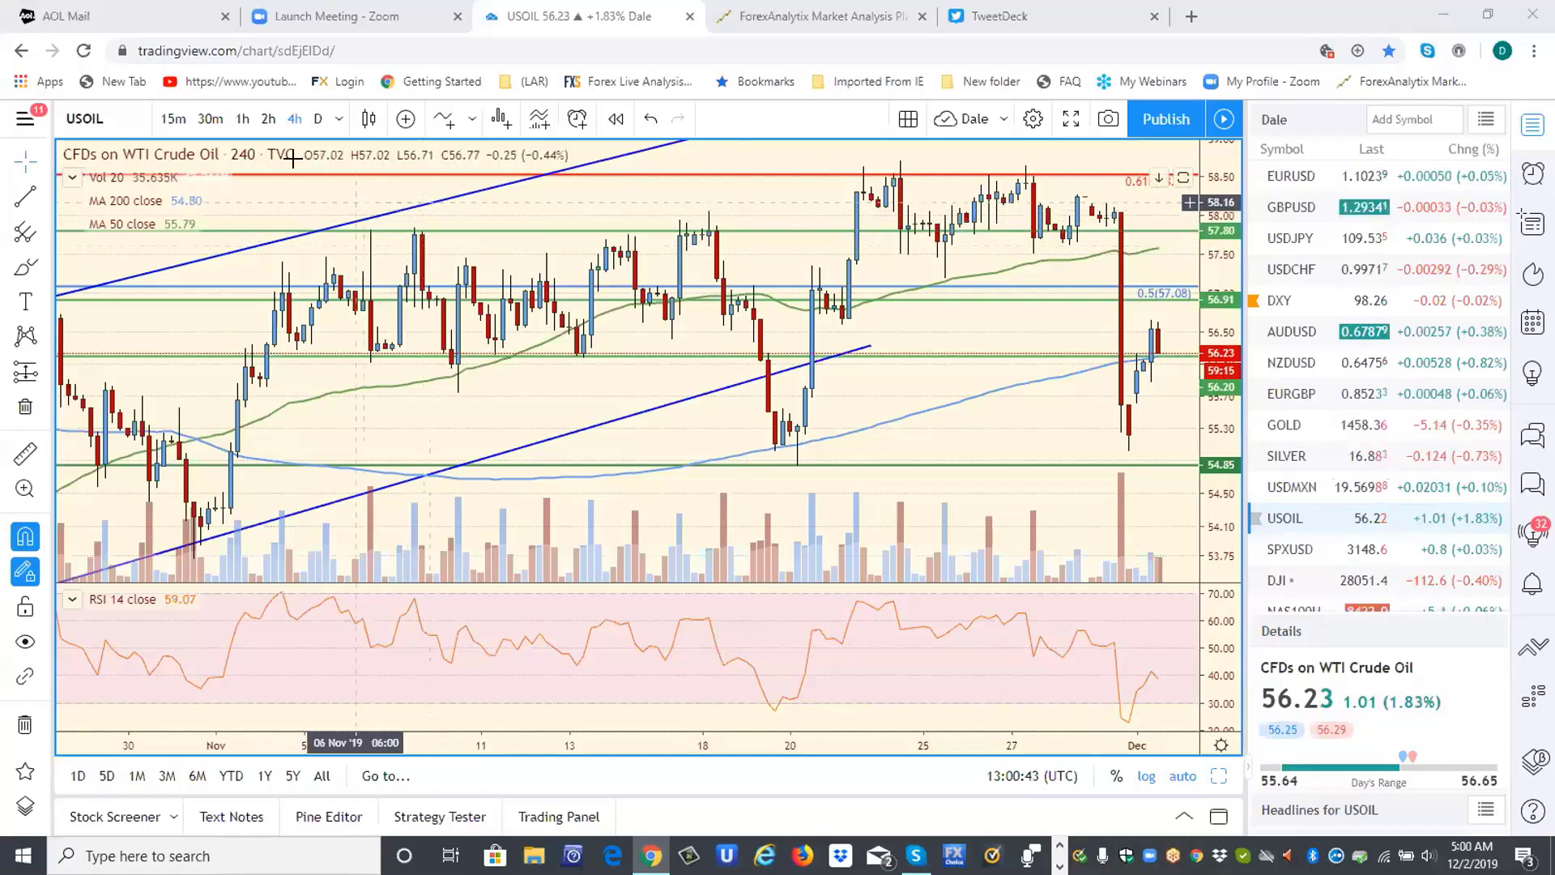
Switch the USOIL chart from 4-hour to daily candles
click(318, 121)
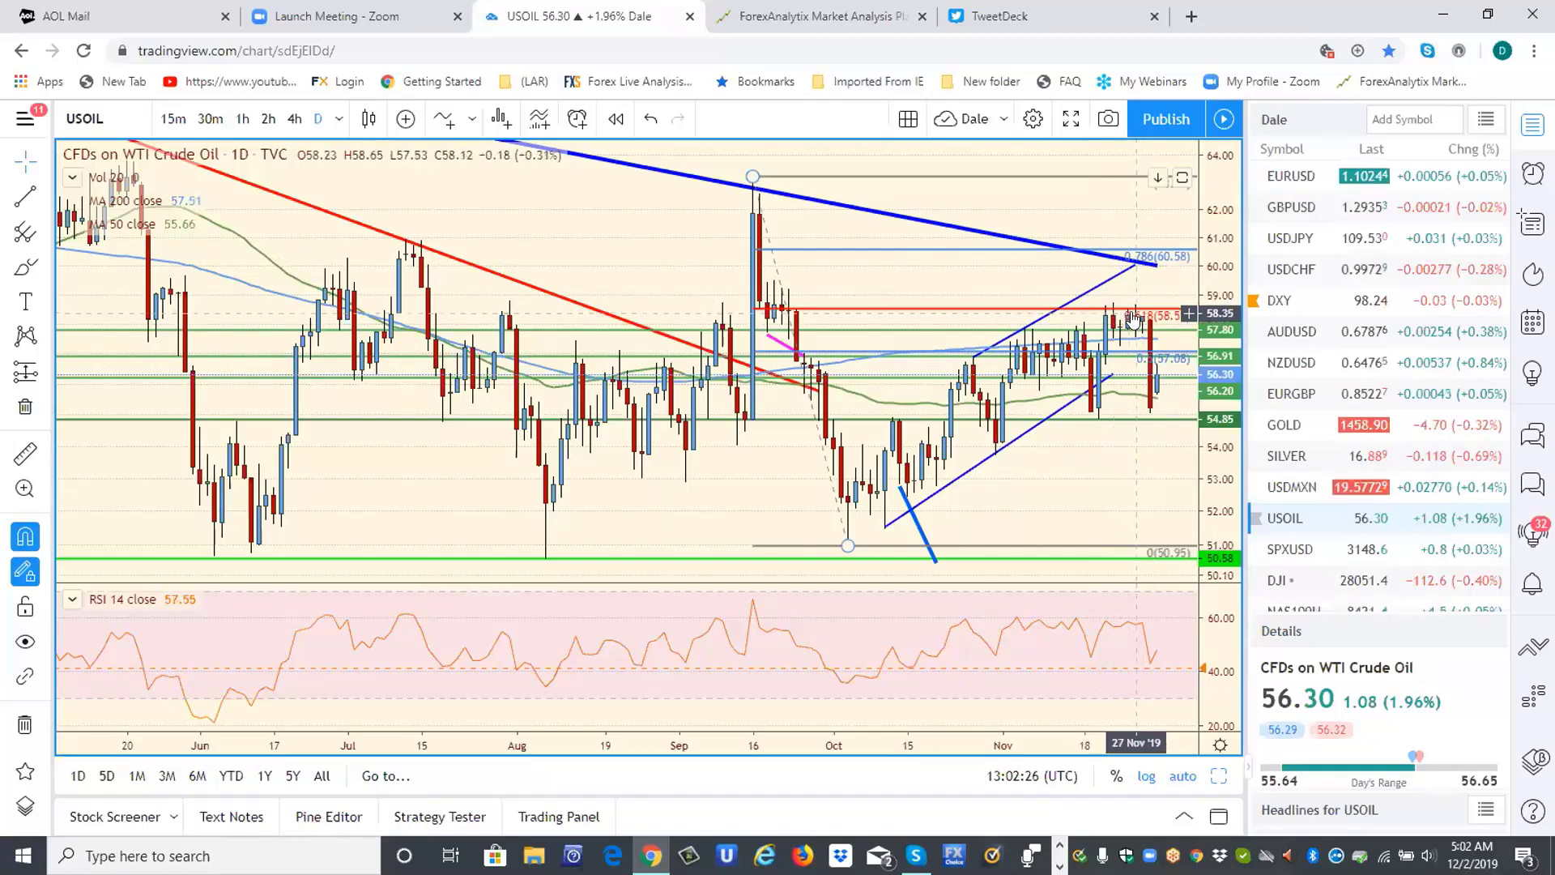
Select the USOIL Fibonacci retracement, then put the chart on 4-hour candles
click(1115, 311)
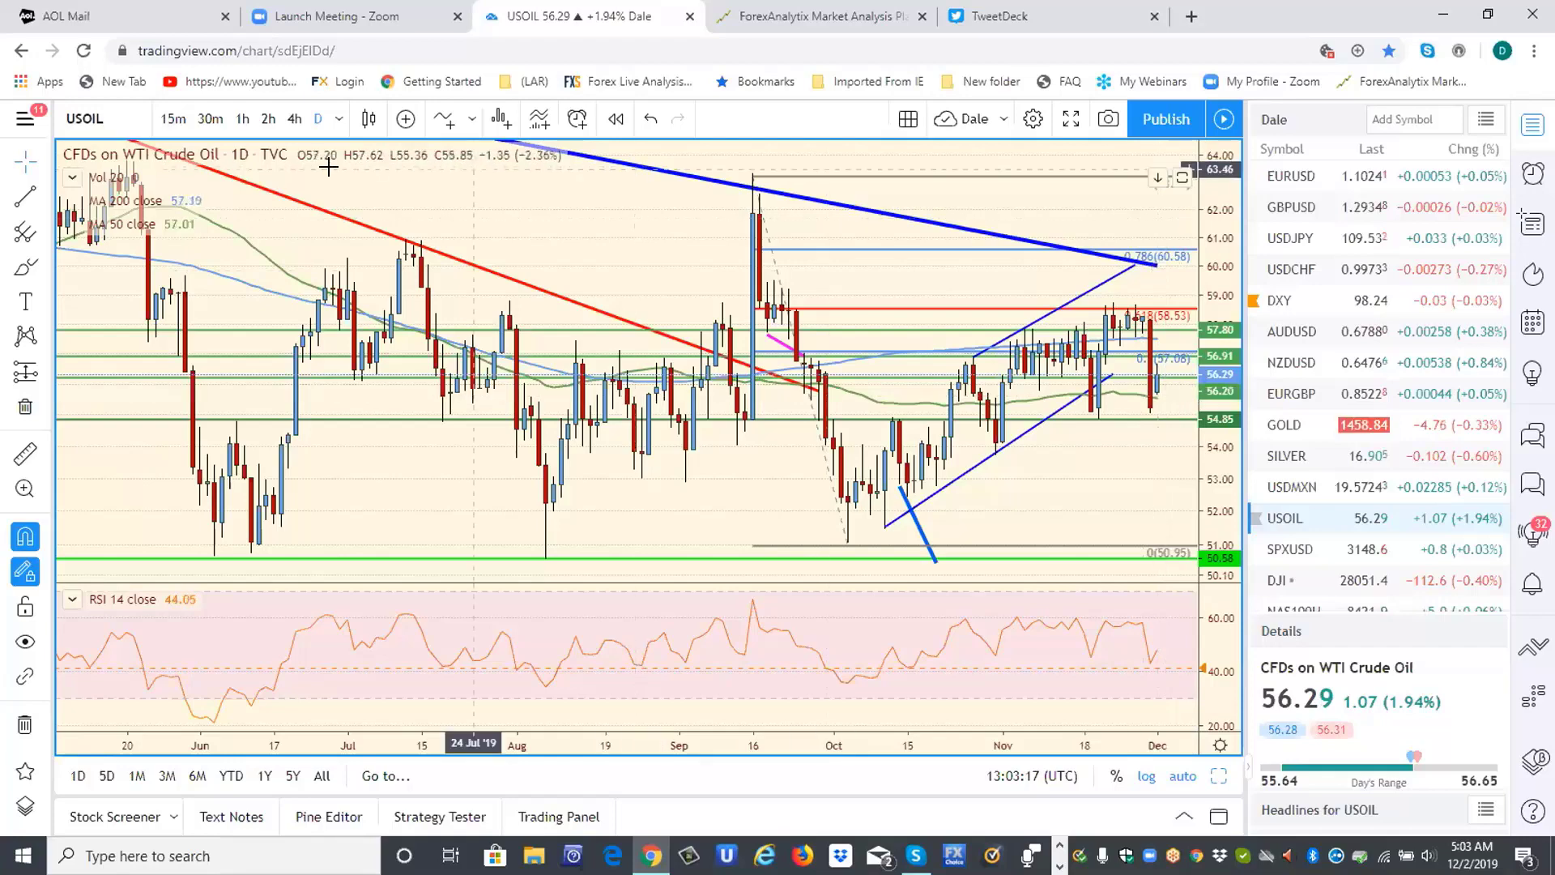
click(295, 119)
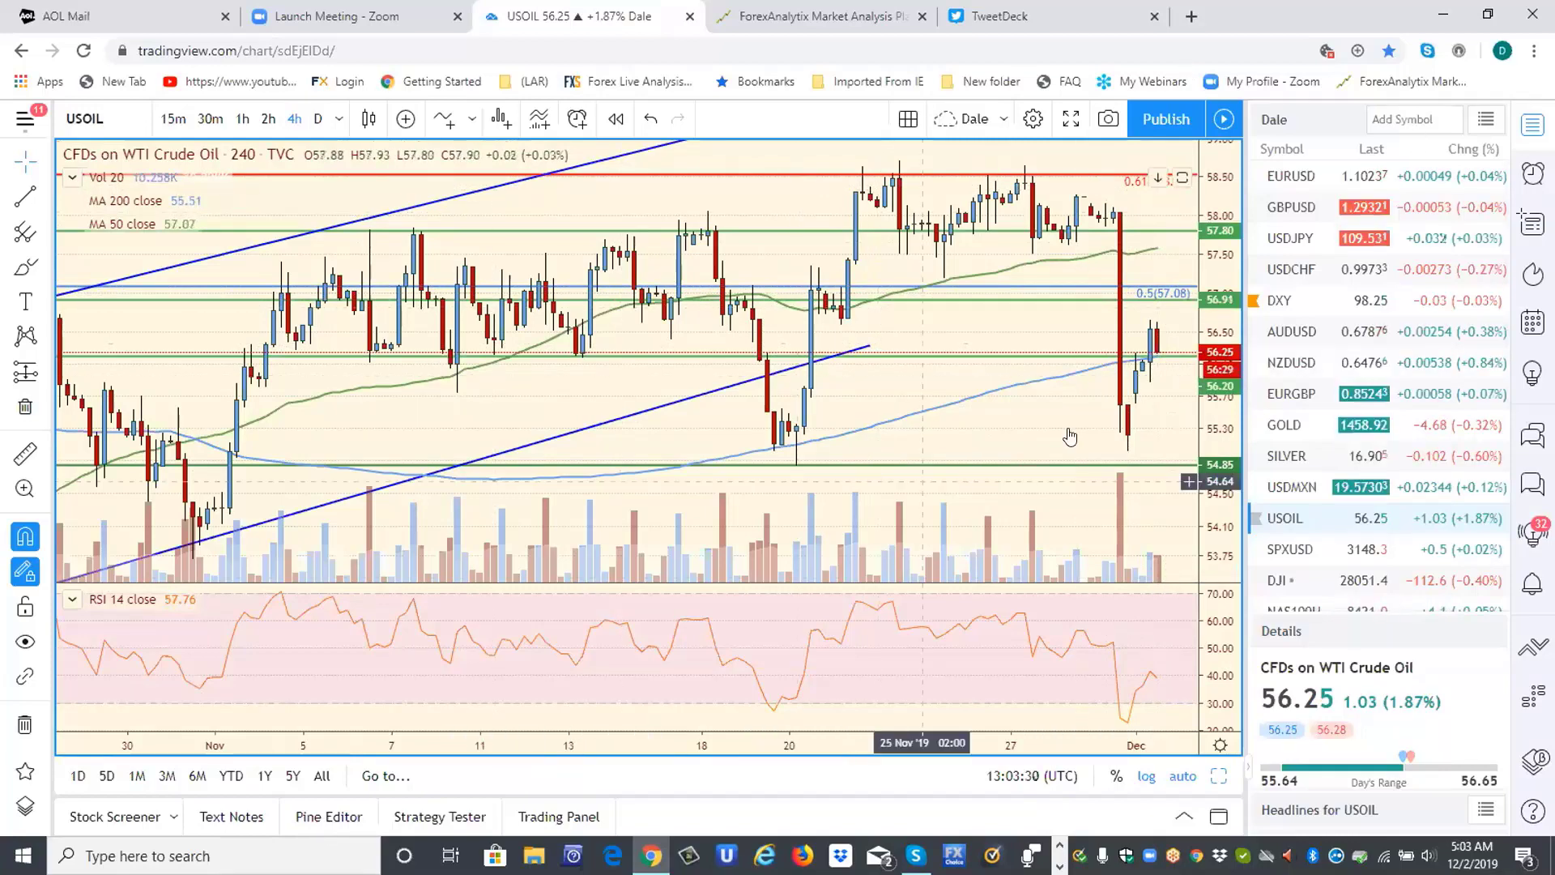
Put the USOIL chart back on daily candles, May through early December
click(318, 120)
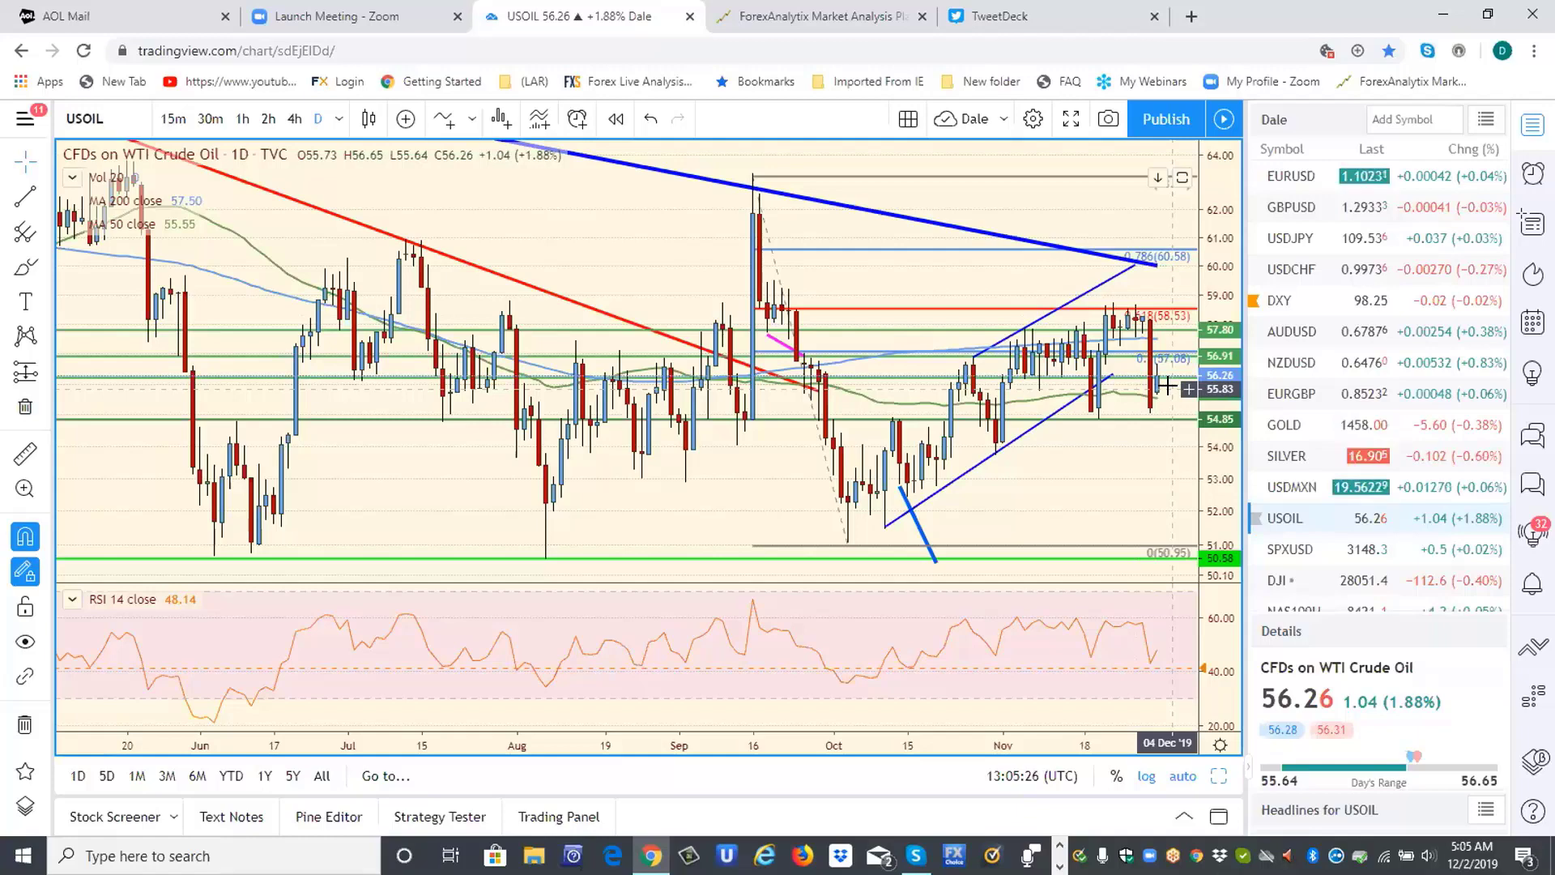
Load EURUSD from the watchlist and show it on 4-hour candles
click(1294, 176)
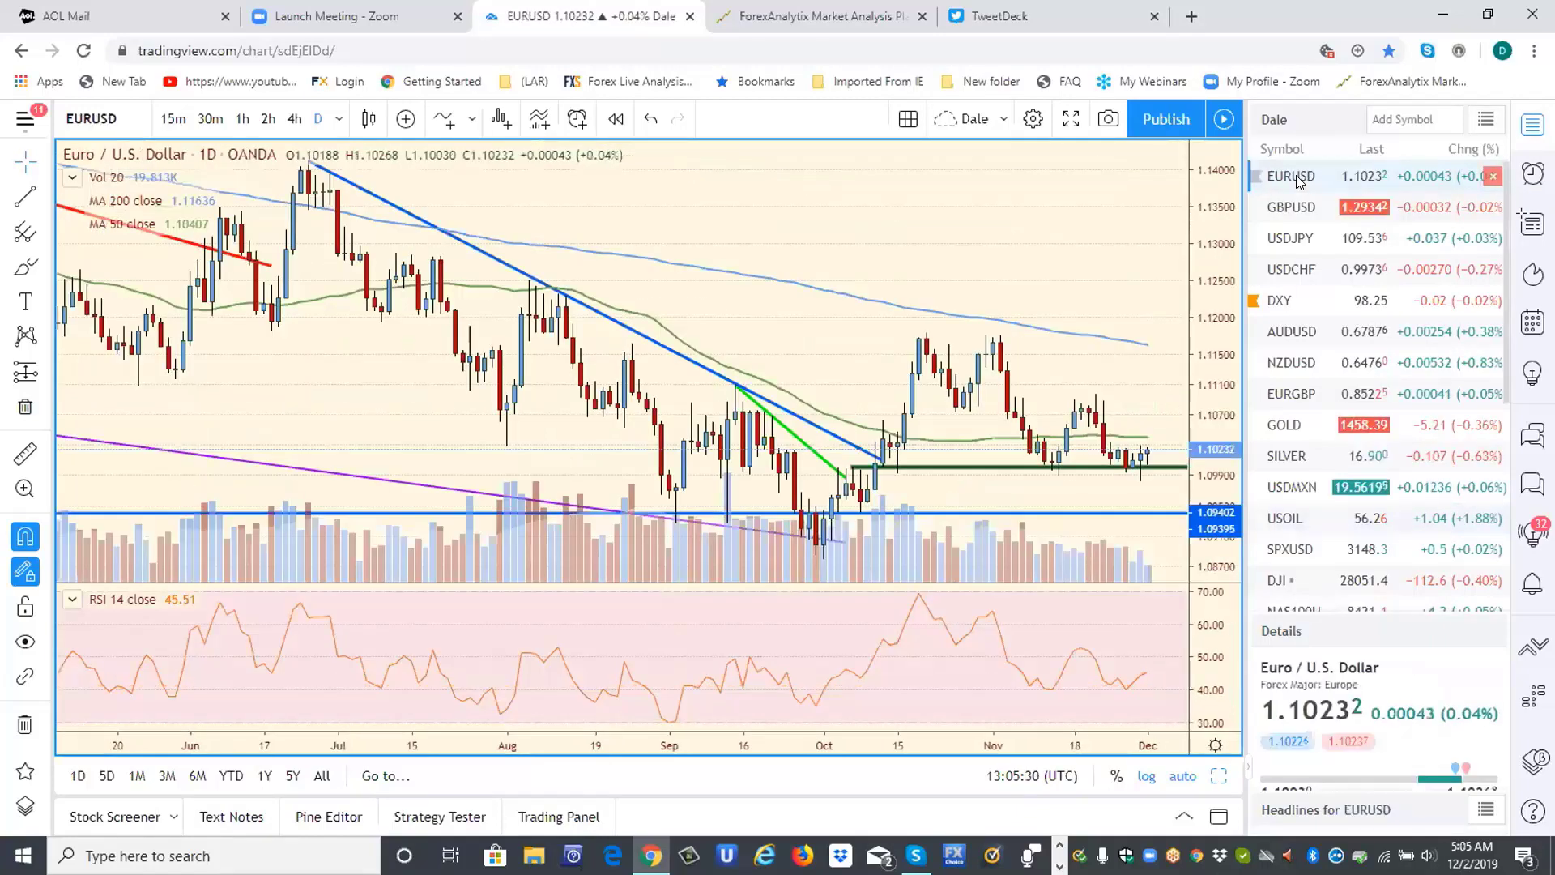
click(293, 120)
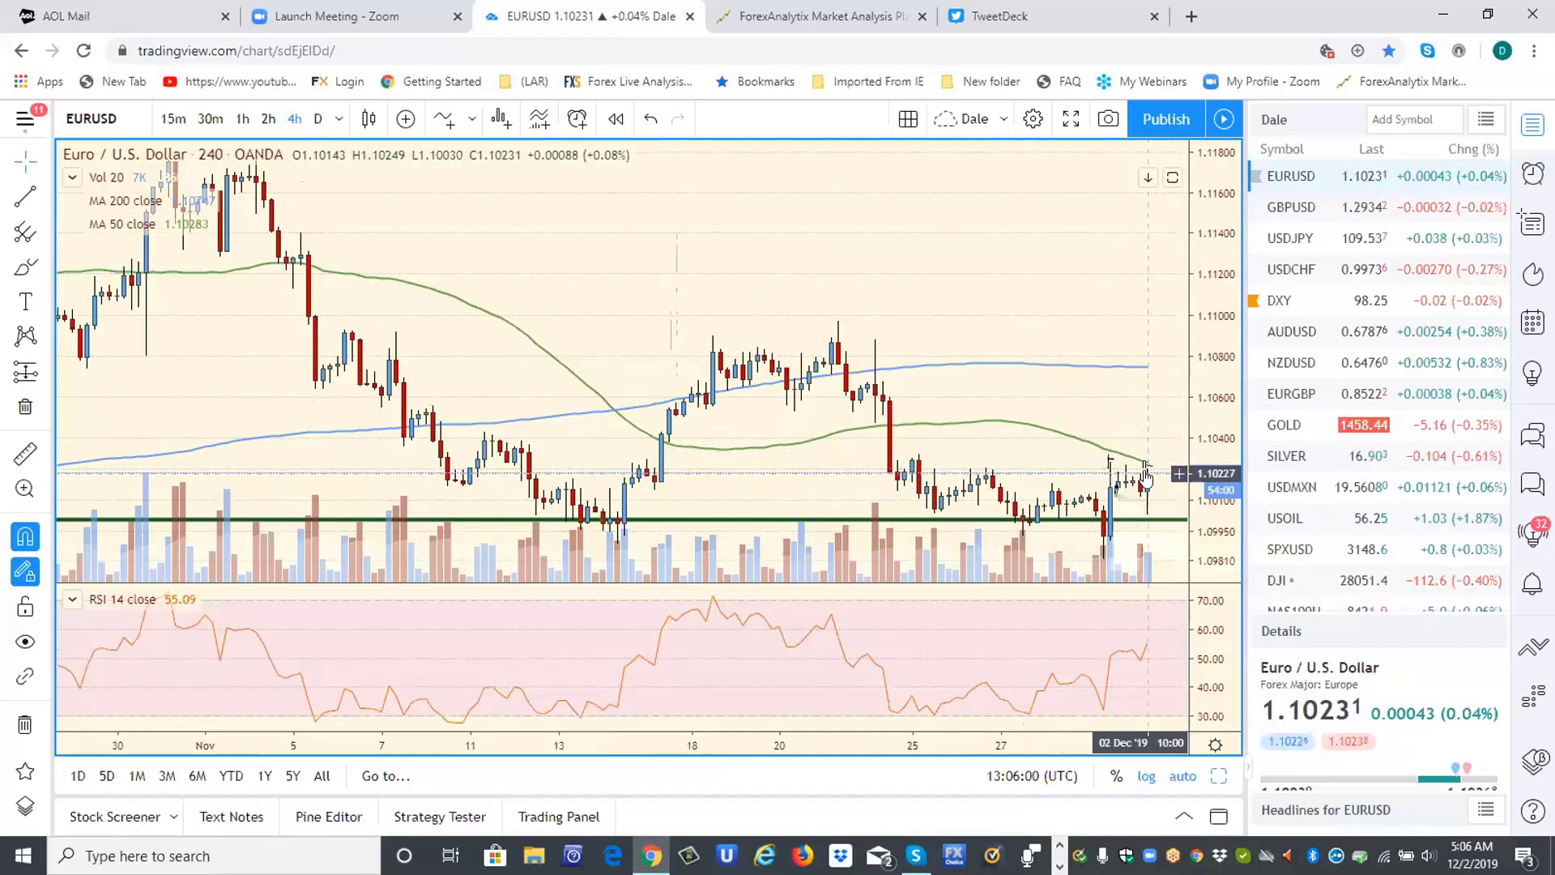
Load EURGBP from the watchlist and set it to daily candles, via the 2-hour view
click(1289, 397)
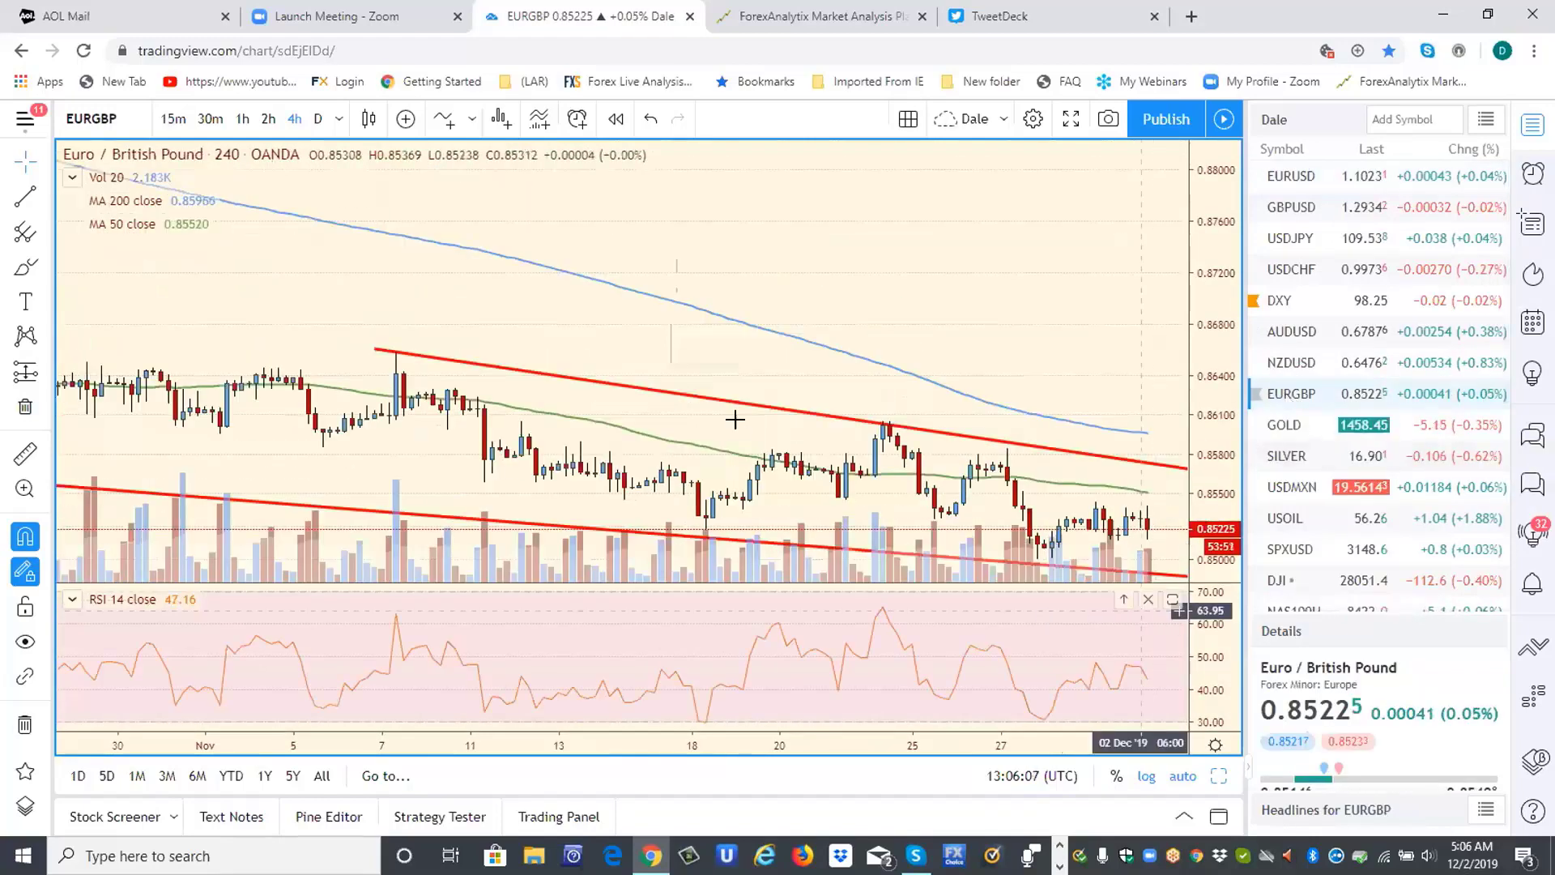
click(268, 119)
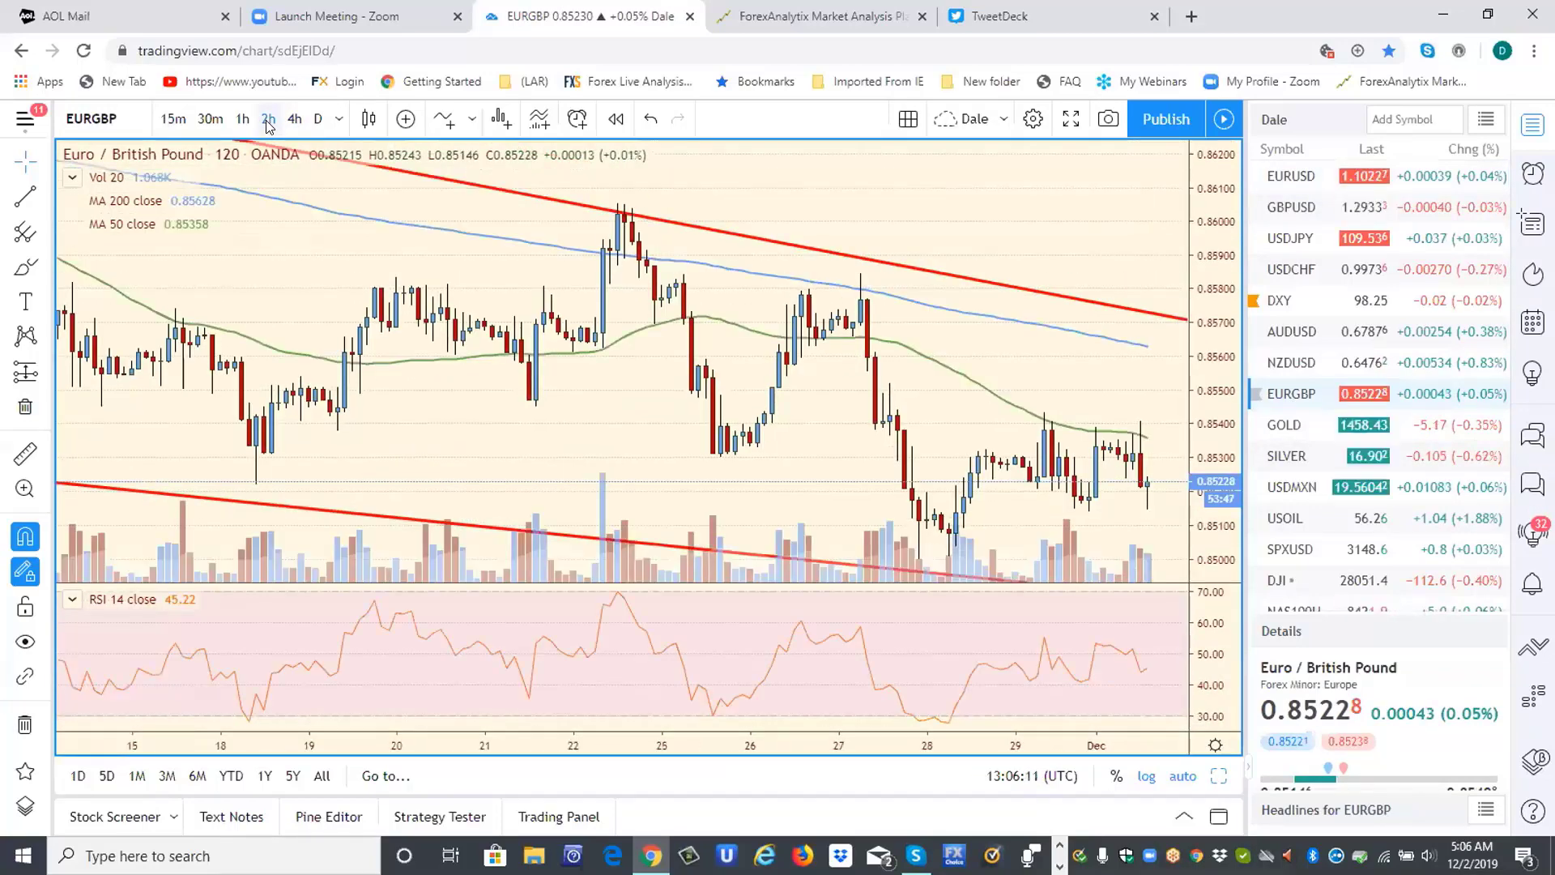
click(319, 119)
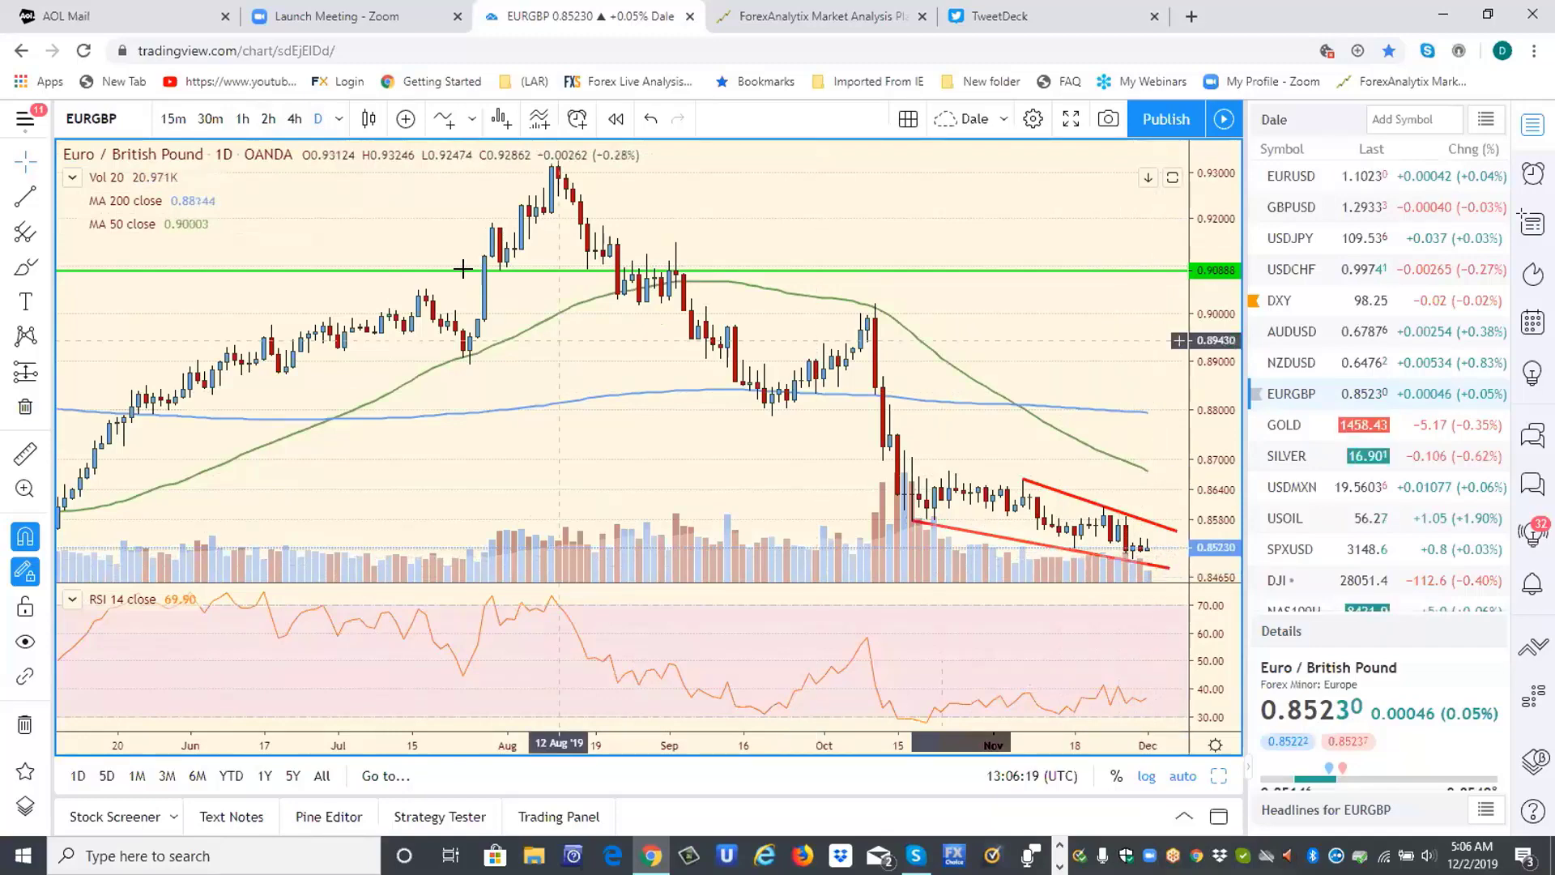
Set the EURGBP chart to weekly (1W) candles from the interval list
click(339, 120)
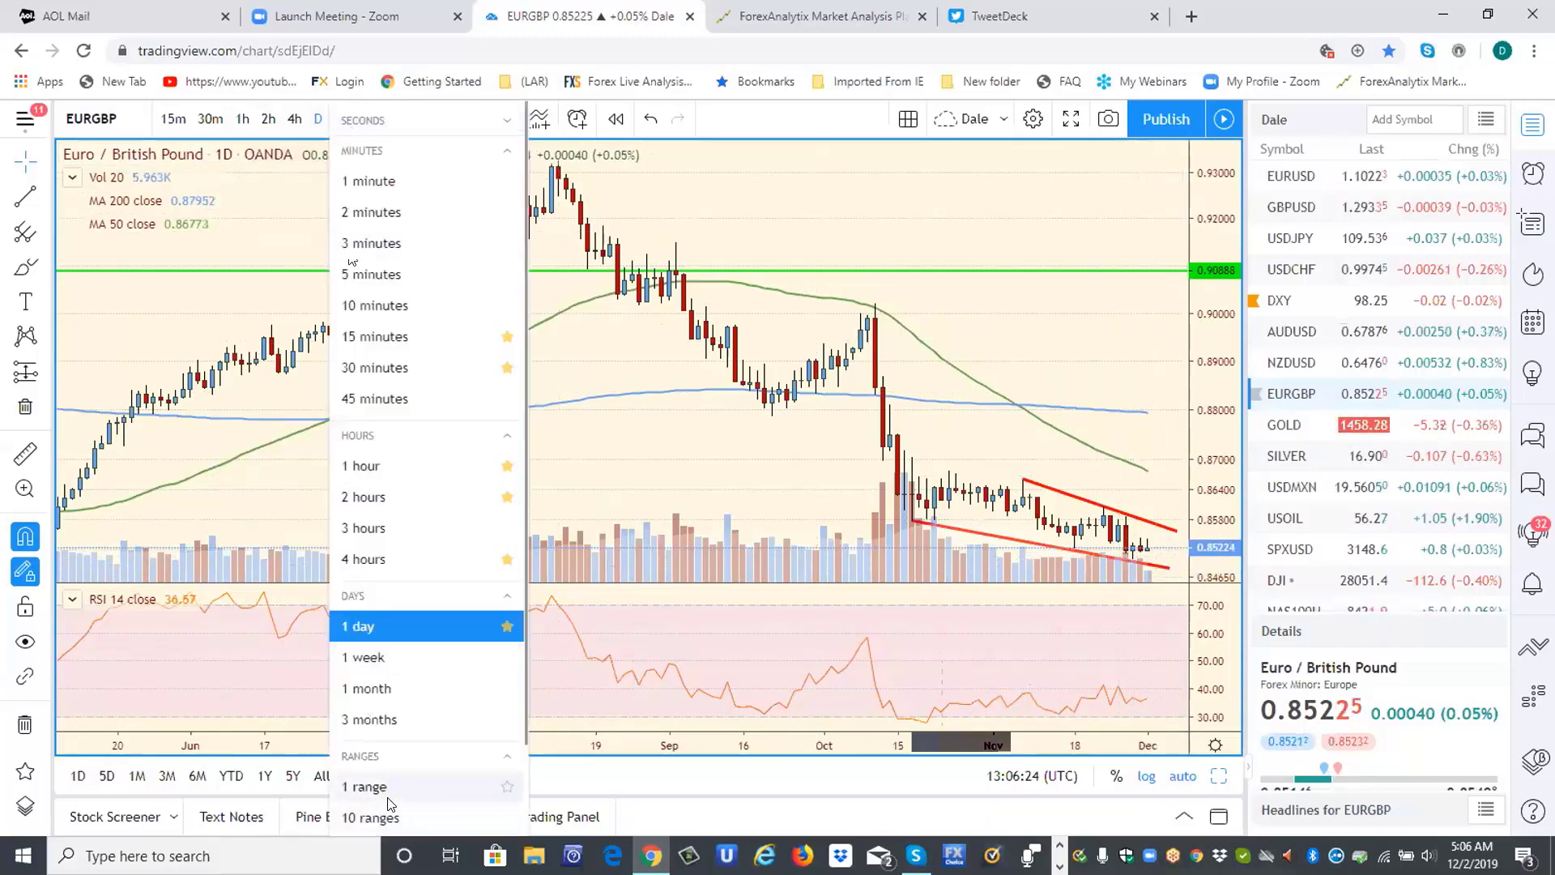
click(420, 656)
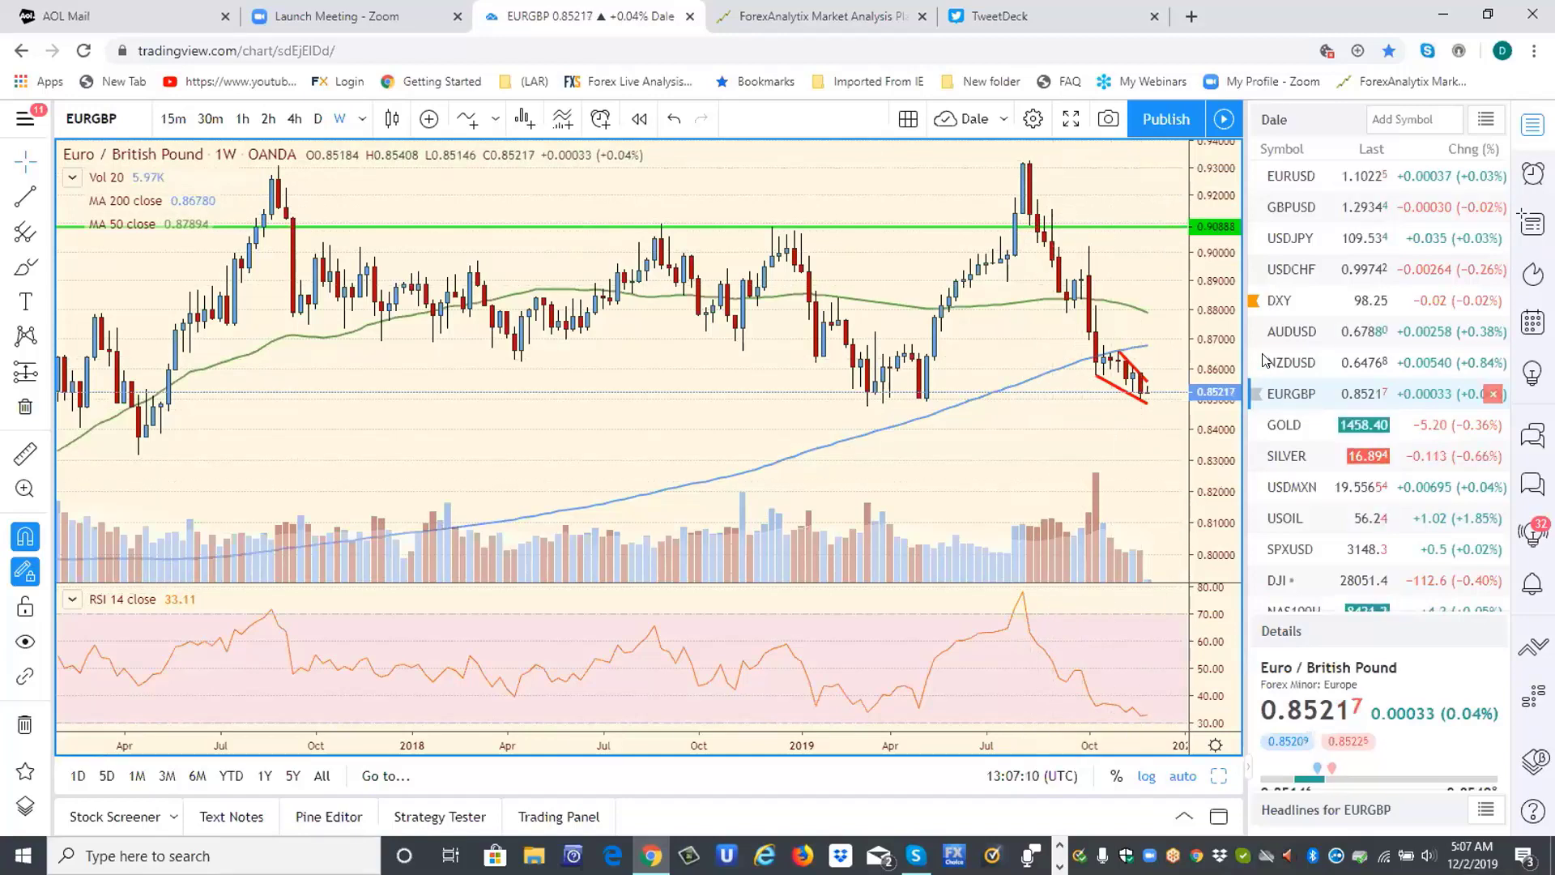
click(1296, 237)
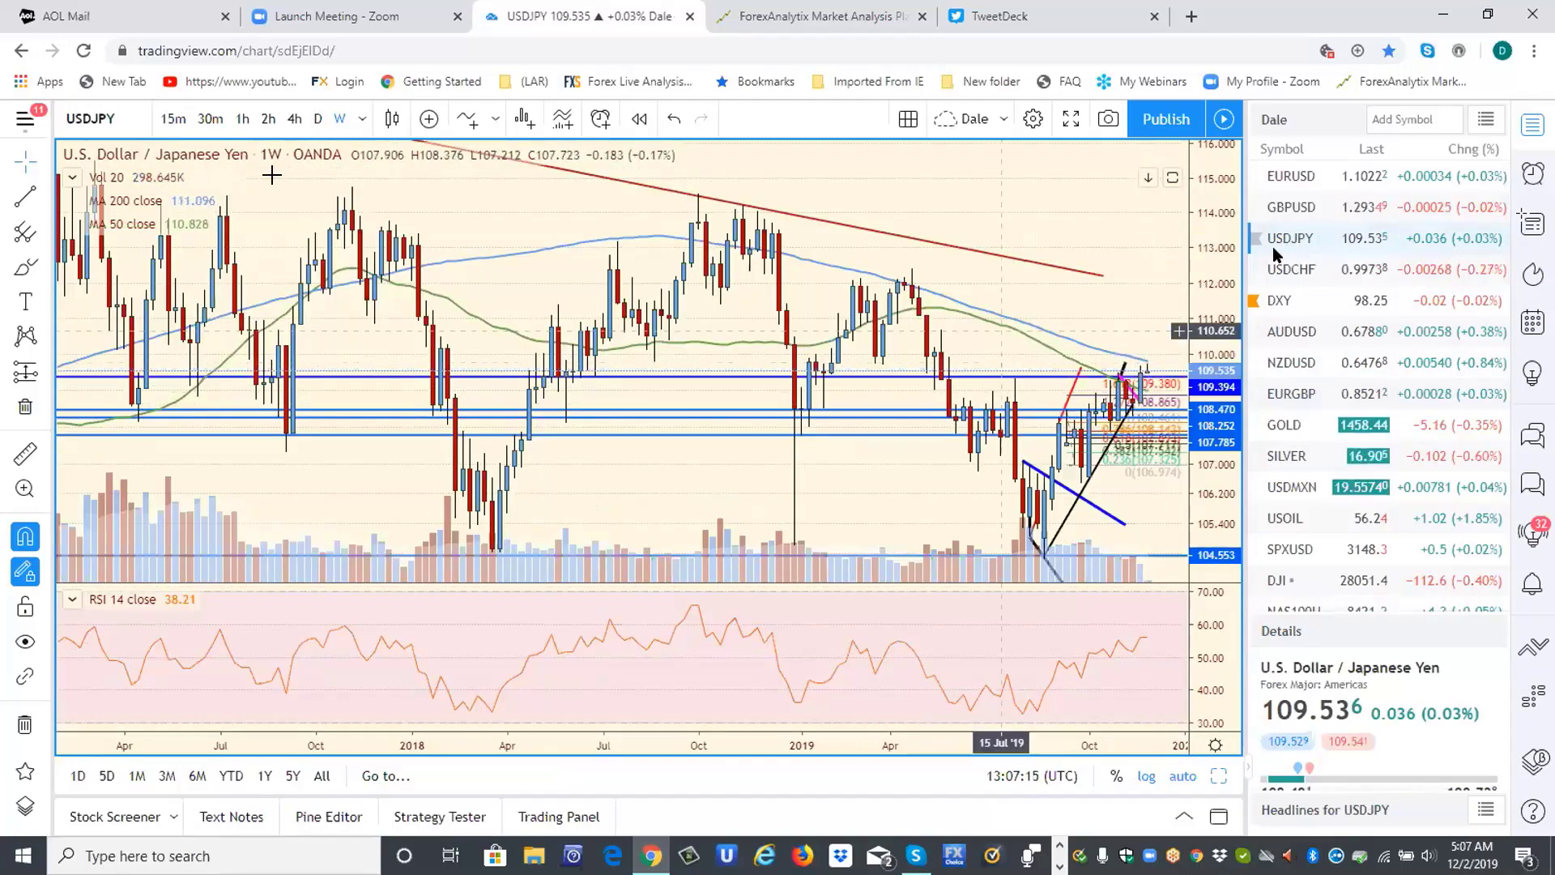
click(293, 119)
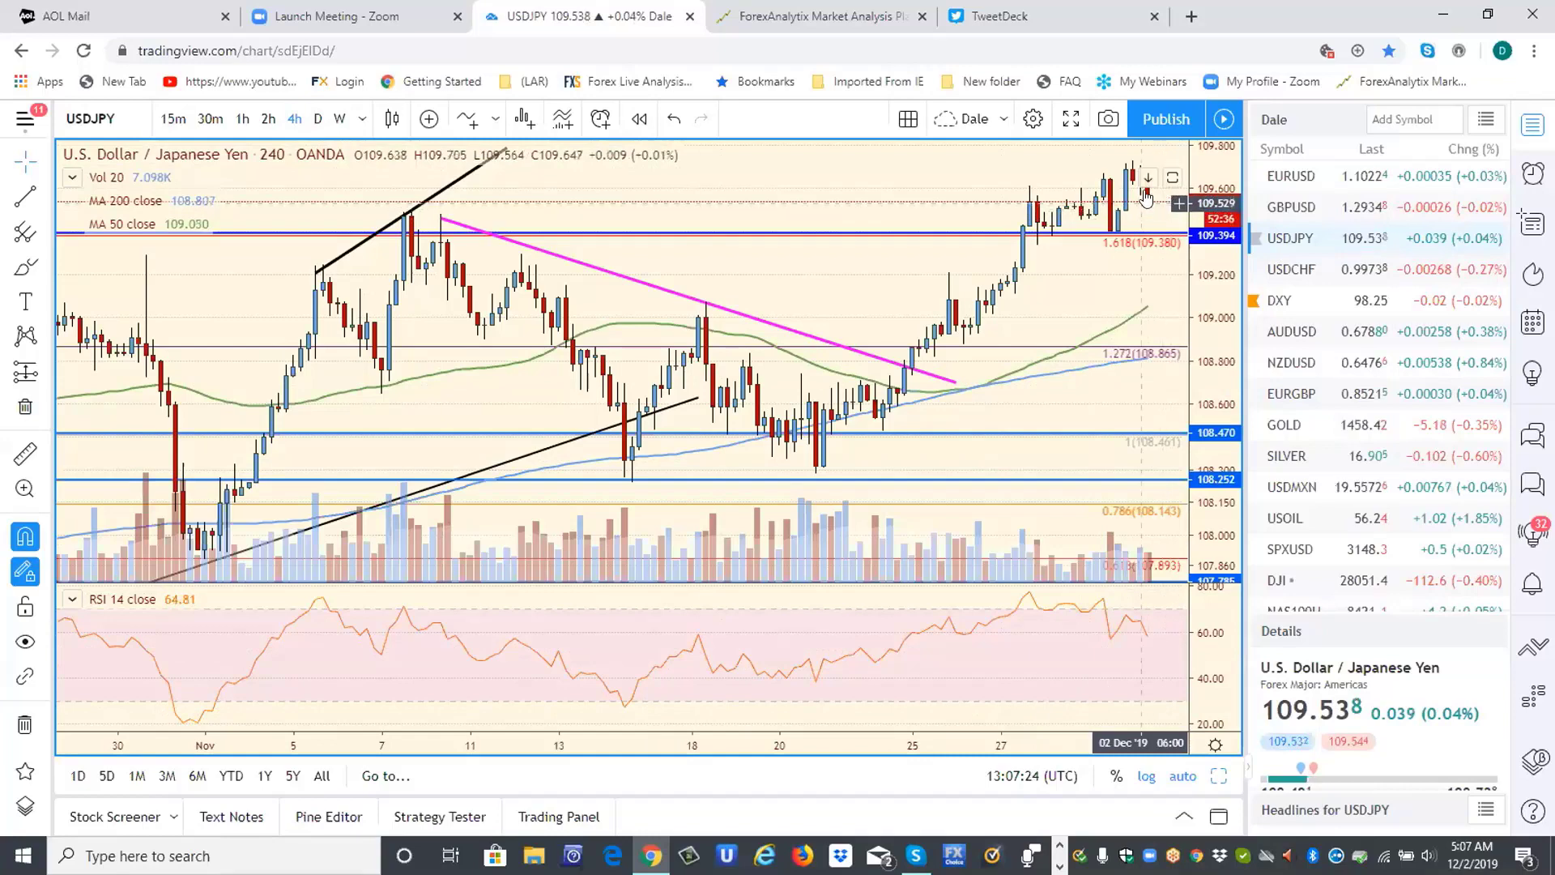
click(319, 119)
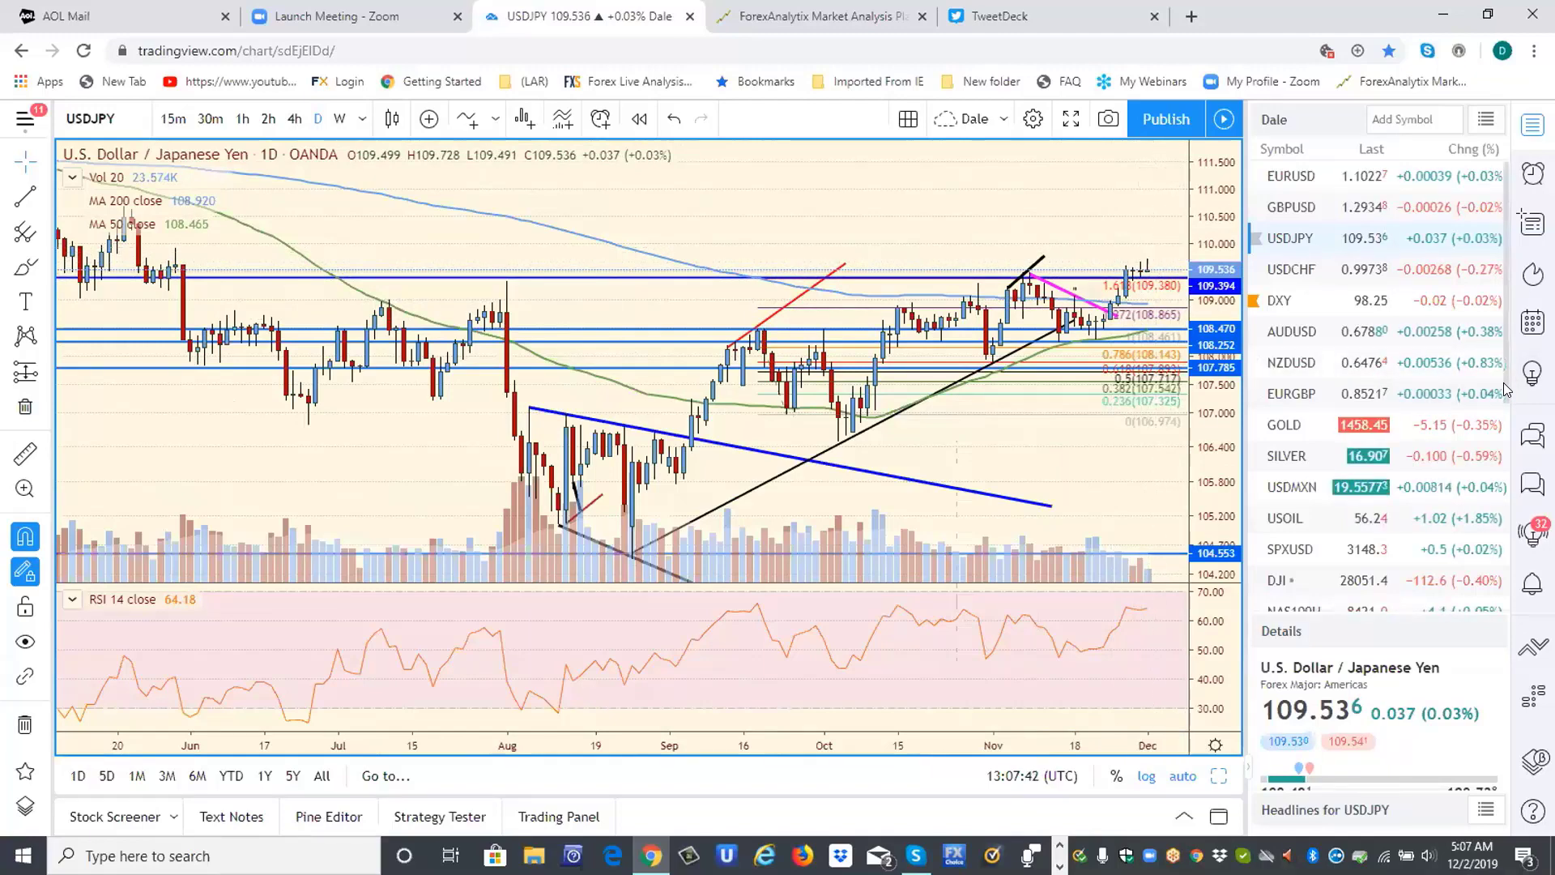
scroll(1505, 392, down, 2)
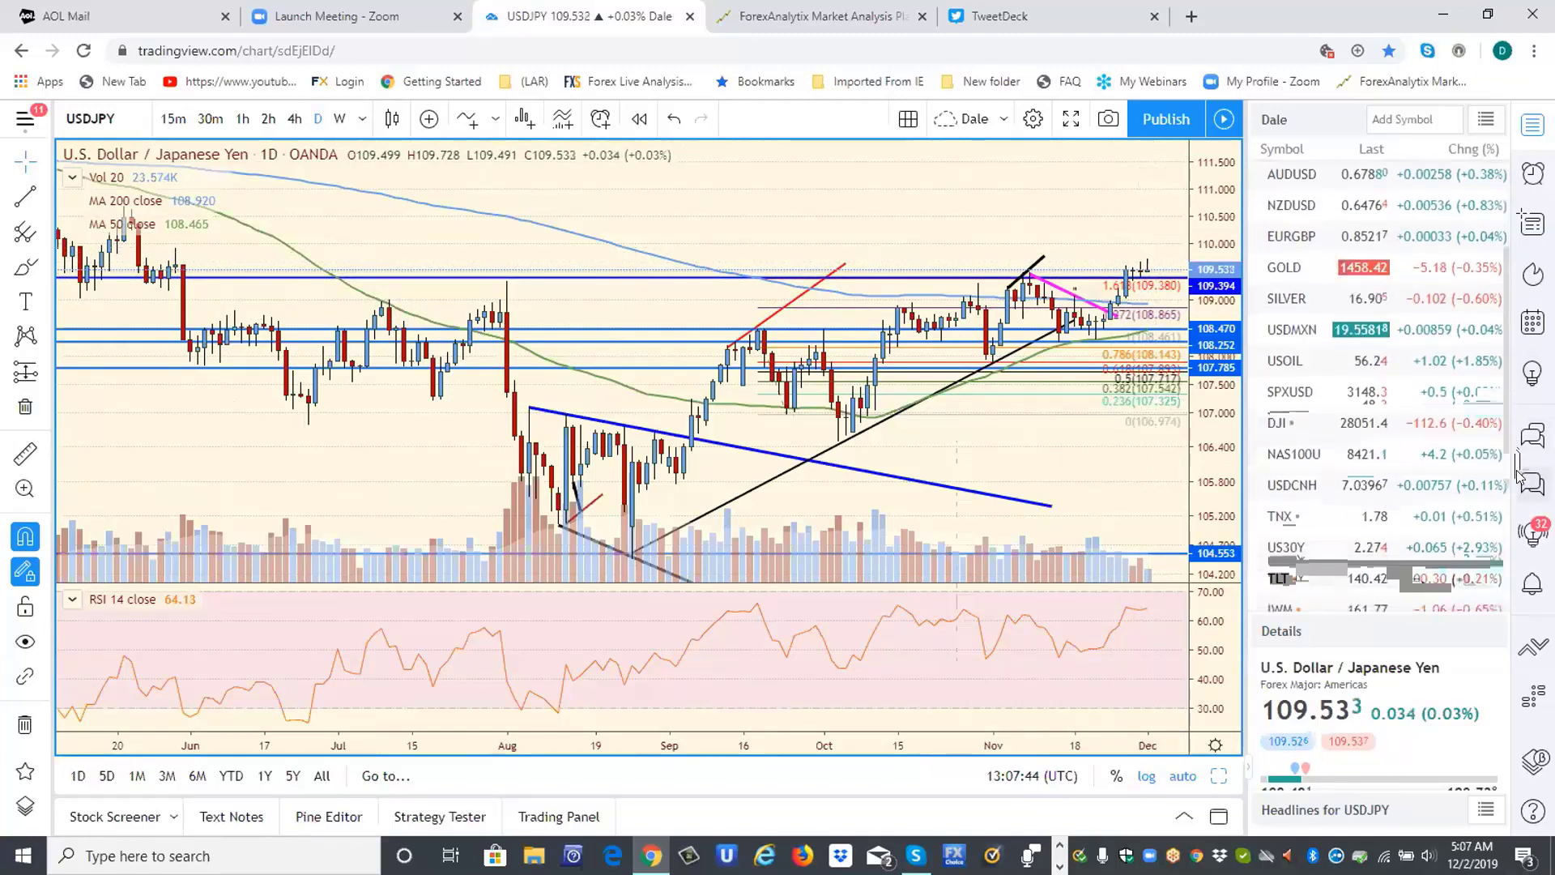
Load the TLT bond ETF daily chart from the watchlist
click(1281, 580)
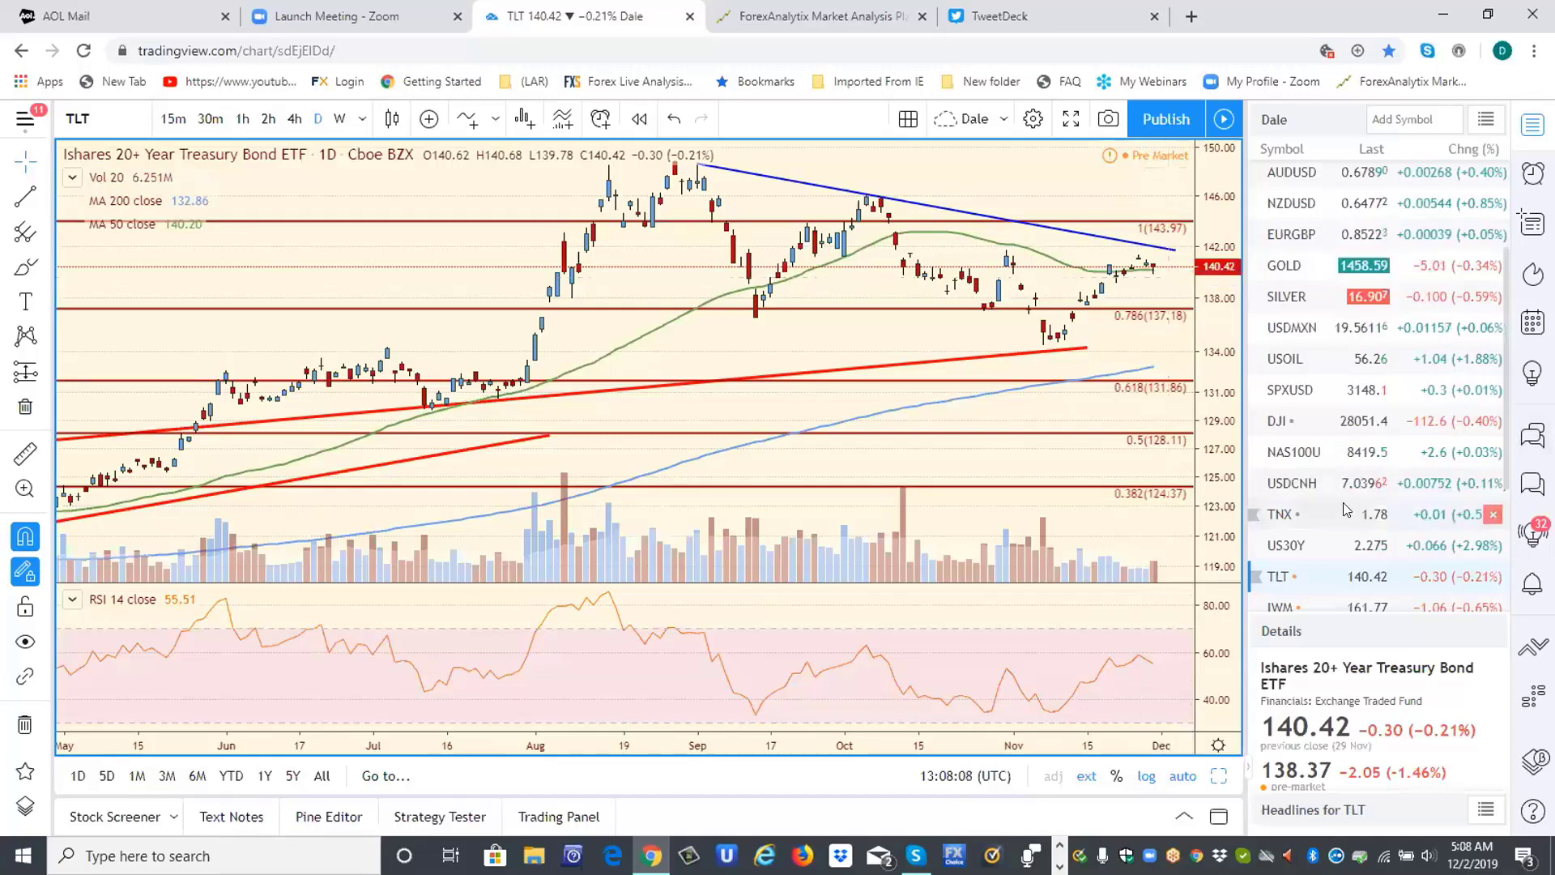
Load USDCNH from the watchlist and show it on weekly candles
click(1294, 489)
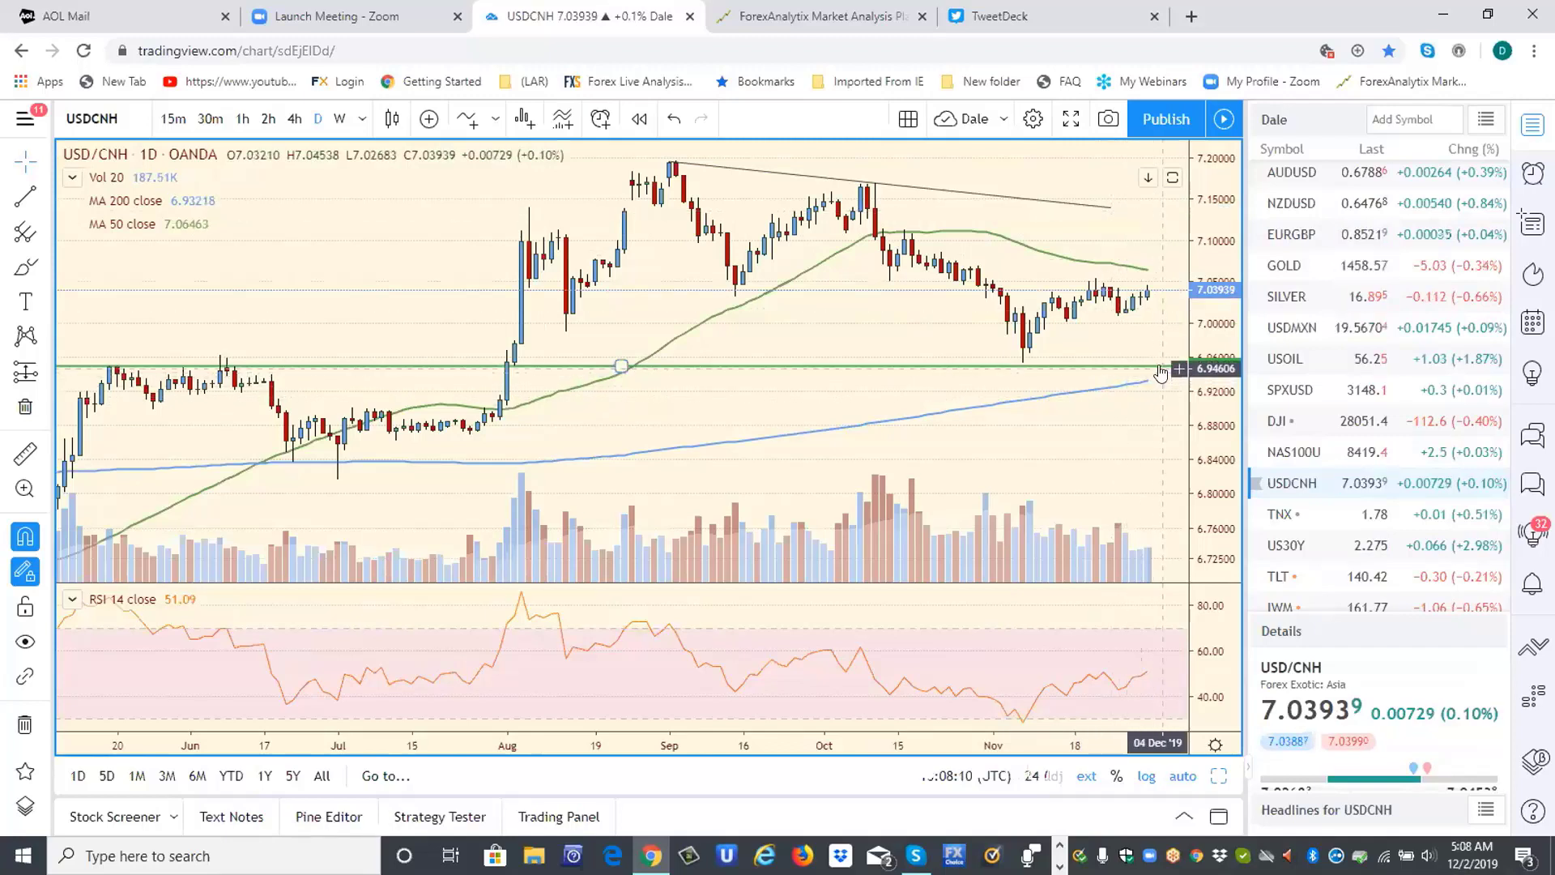
click(340, 118)
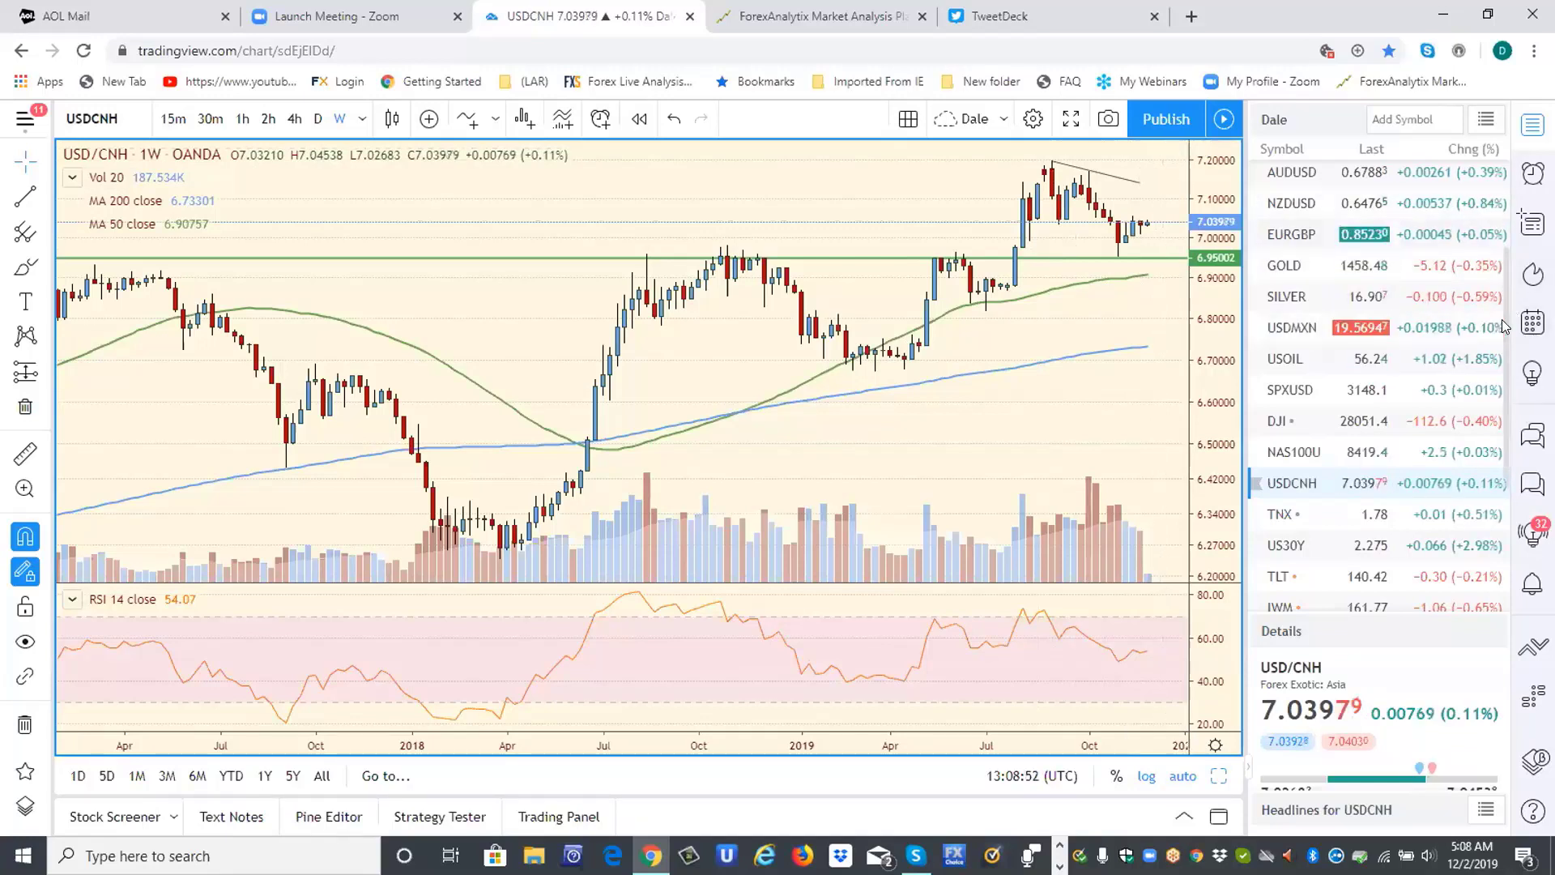
View SPXUSD on 4-hour candles, then load USDMXN from the watchlist
click(1296, 391)
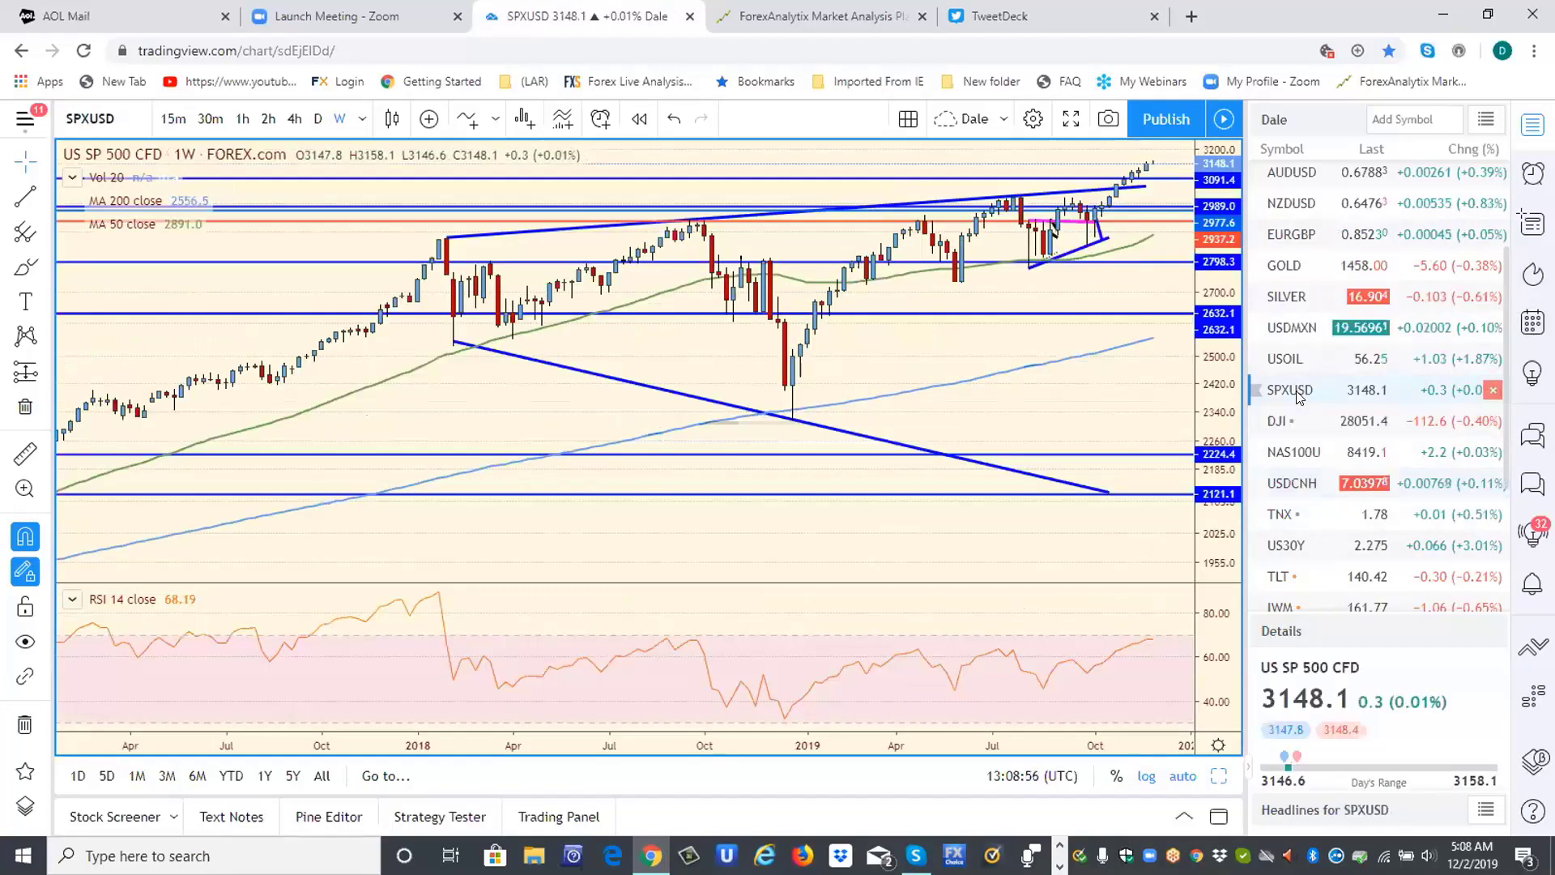
click(296, 119)
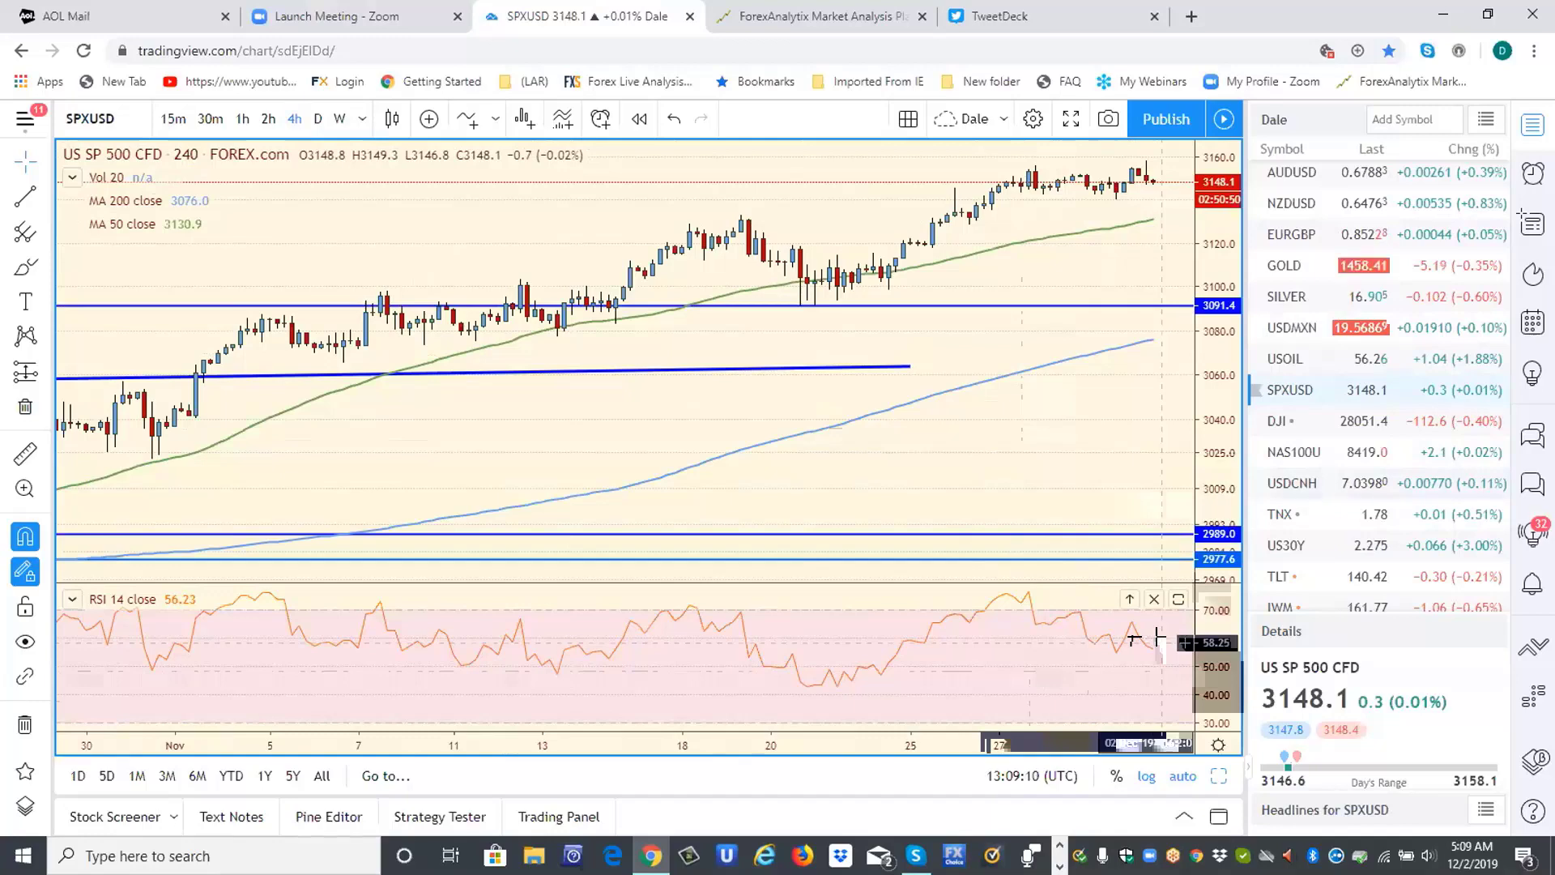
click(1293, 332)
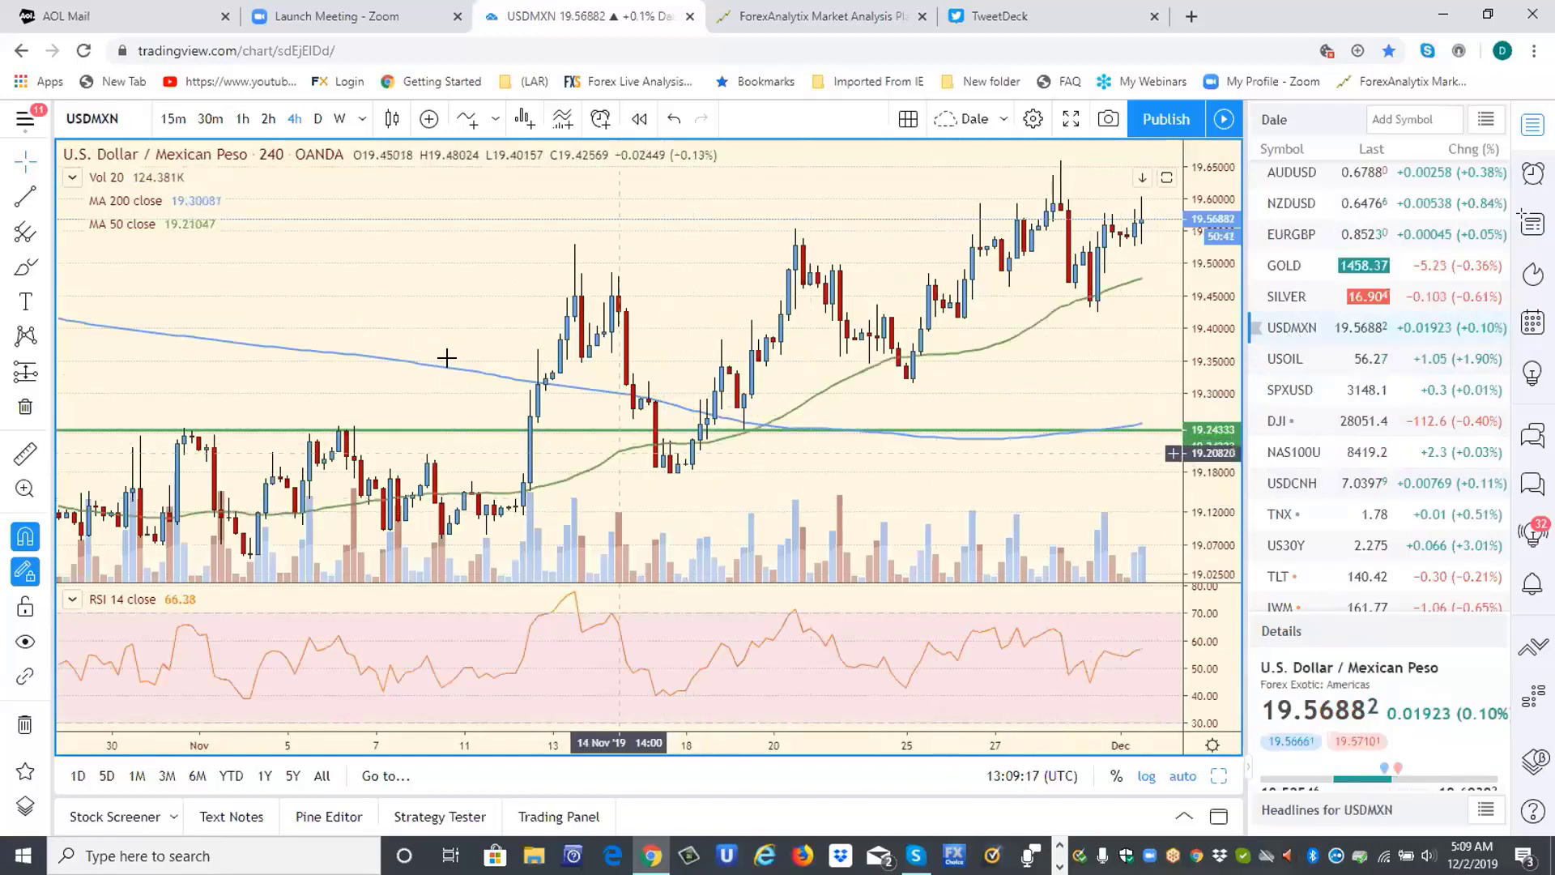
Change the USDMXN chart from 4-hour to daily candles
click(315, 120)
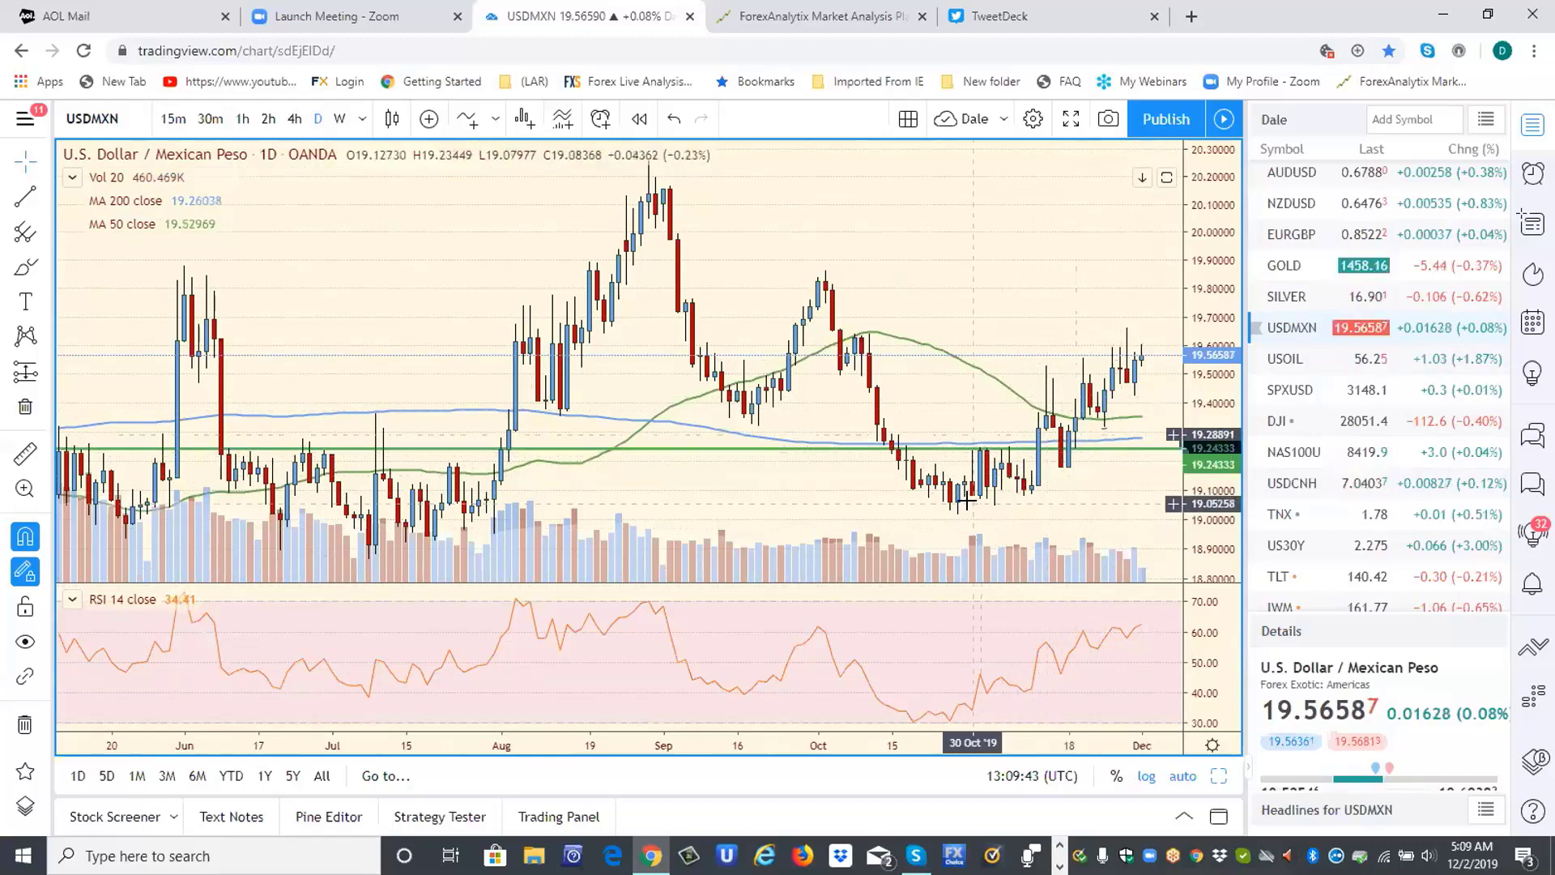
Switch the USDMXN chart to weekly candles
click(339, 119)
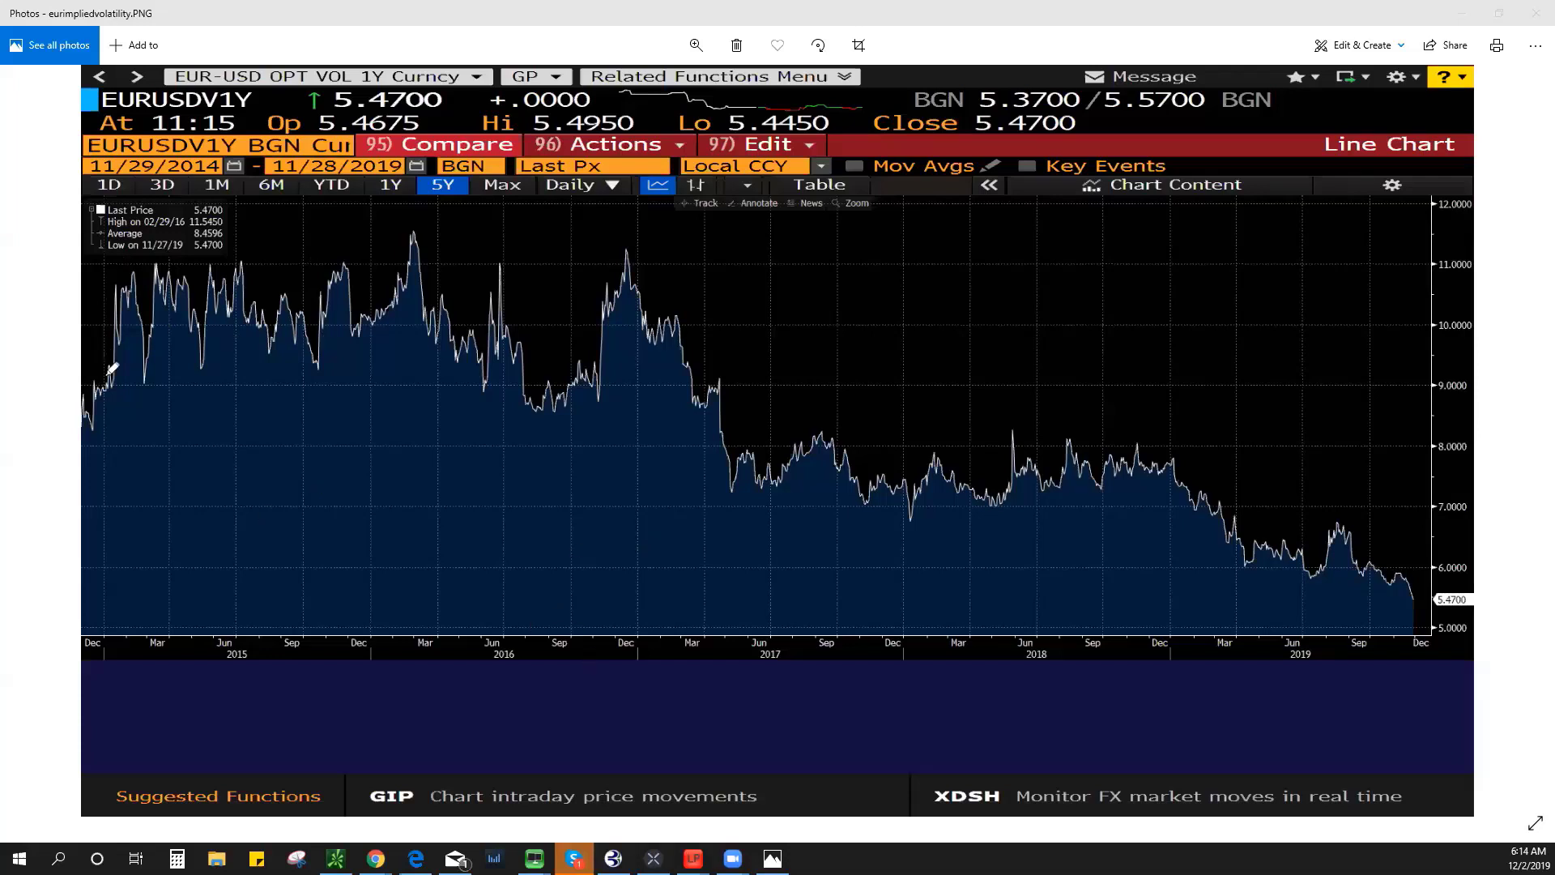
Draw green ink loops around the 2015 high range and the 2016 range
mouse_move(108, 263)
mouse_down()
mouse_move(110, 344)
mouse_move(134, 394)
mouse_move(215, 417)
mouse_up()
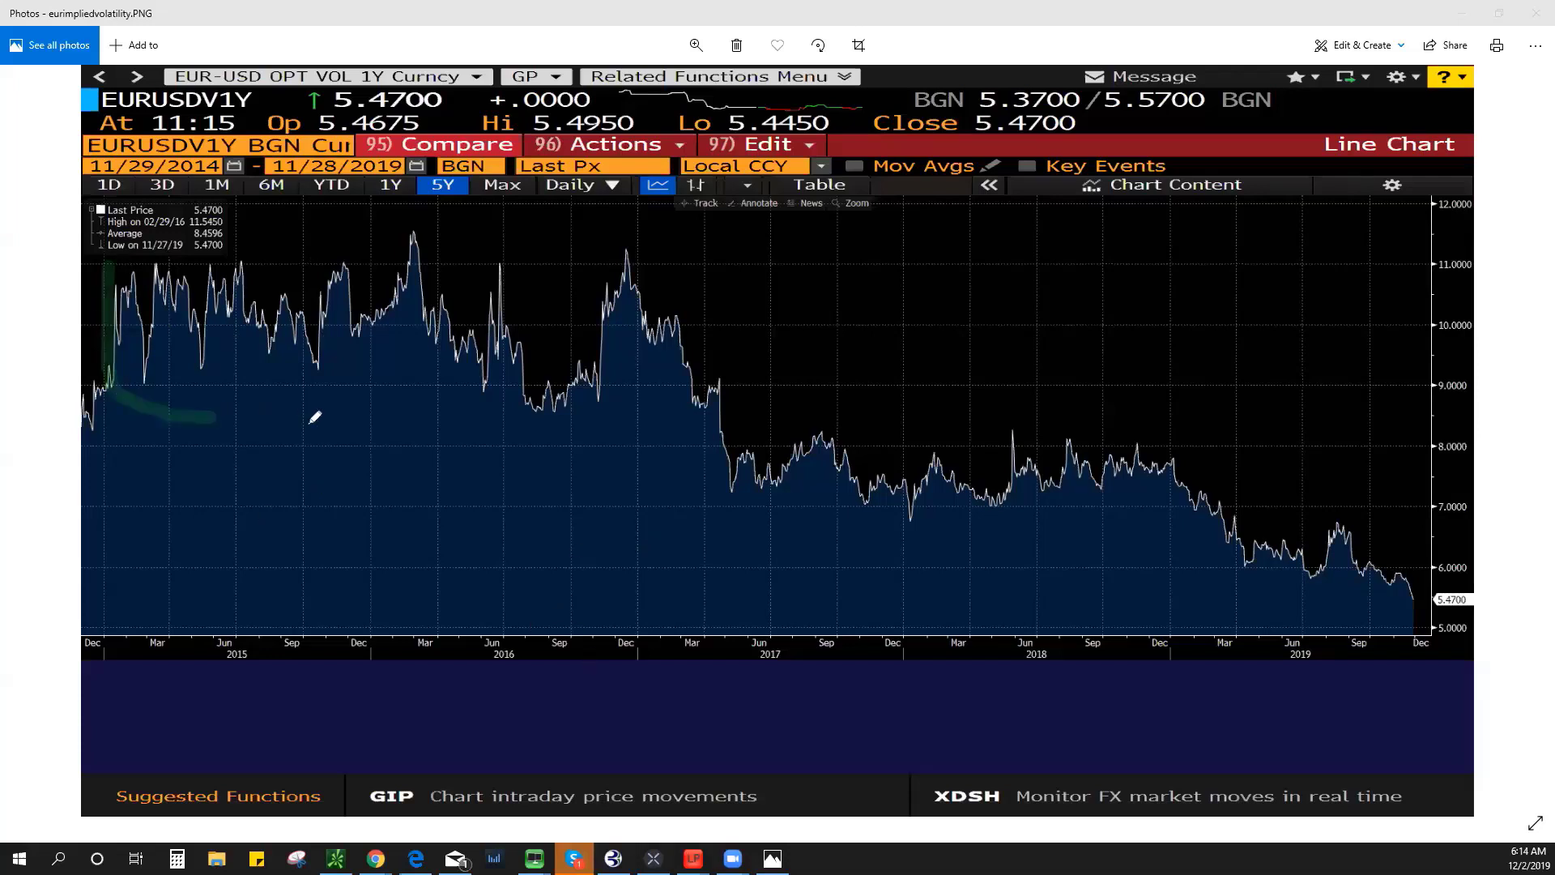
mouse_move(311, 421)
mouse_down()
mouse_move(384, 365)
mouse_move(381, 261)
mouse_move(180, 227)
mouse_move(104, 263)
mouse_move(97, 286)
mouse_up()
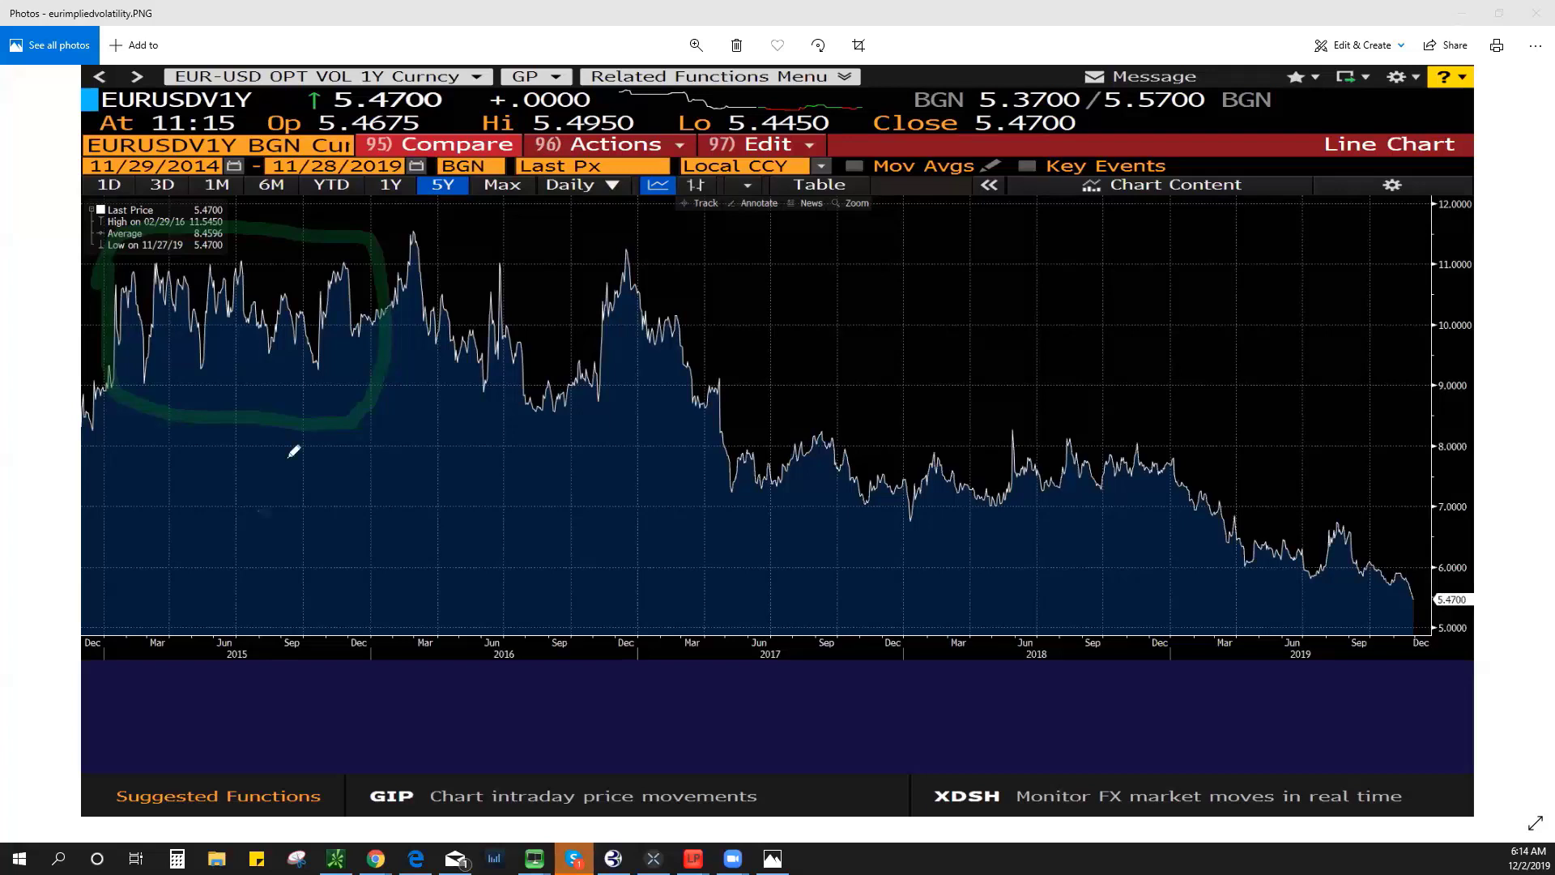
click(354, 220)
mouse_move(375, 219)
mouse_down()
mouse_move(649, 229)
mouse_move(622, 394)
mouse_move(332, 458)
mouse_up()
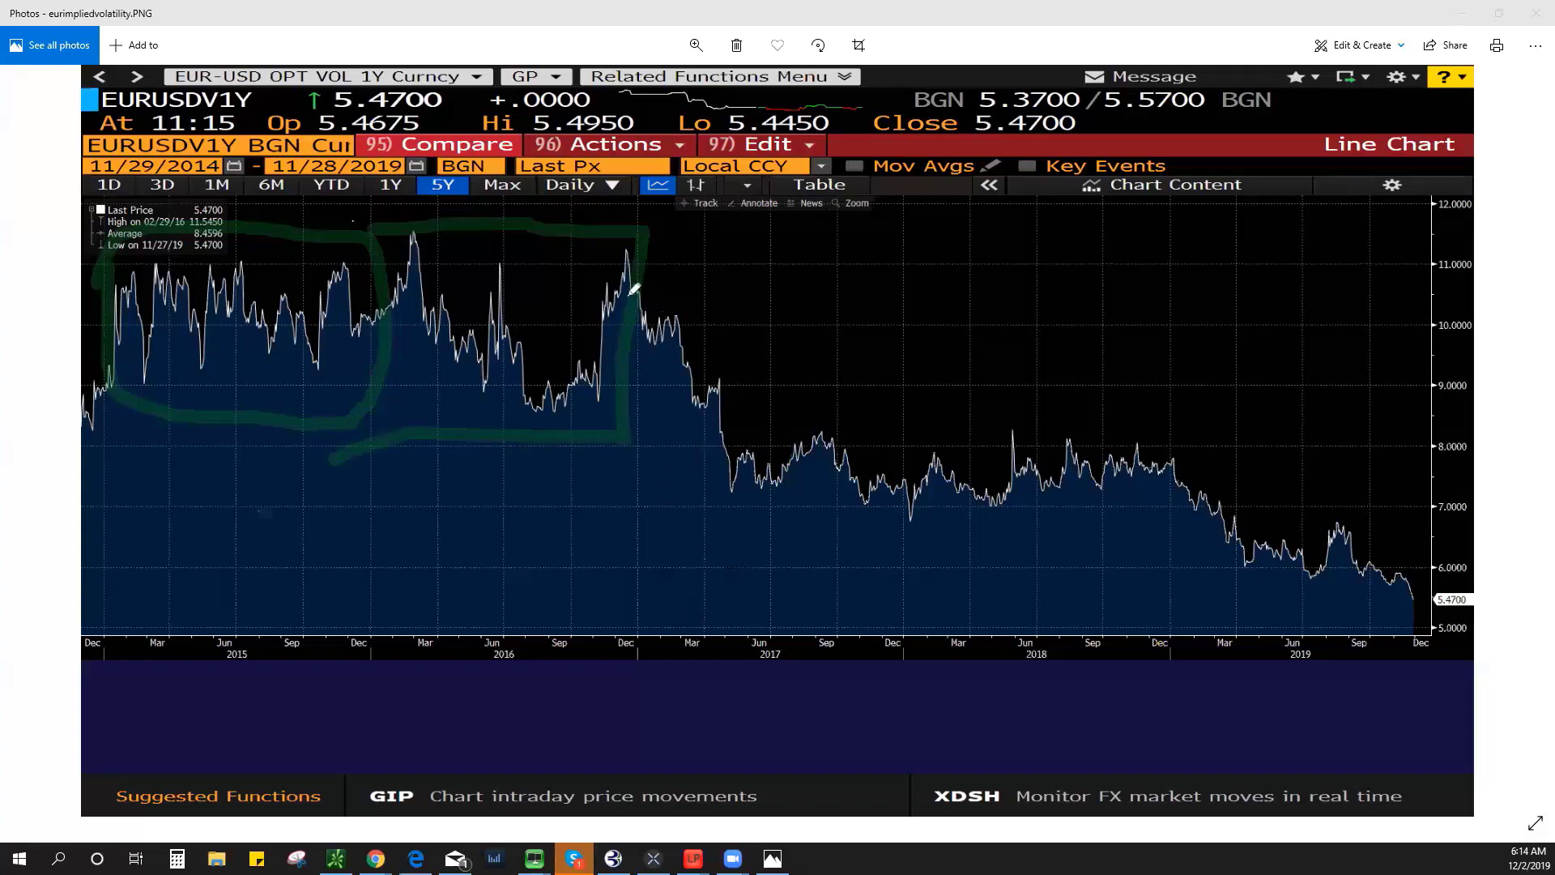
Box the 2017 drop, the 2018 range and the Mar–Dec 2019 section in green ink
mouse_move(635, 284)
mouse_down()
mouse_move(916, 292)
mouse_move(910, 507)
mouse_move(648, 544)
mouse_up()
drag(640, 317, 647, 543)
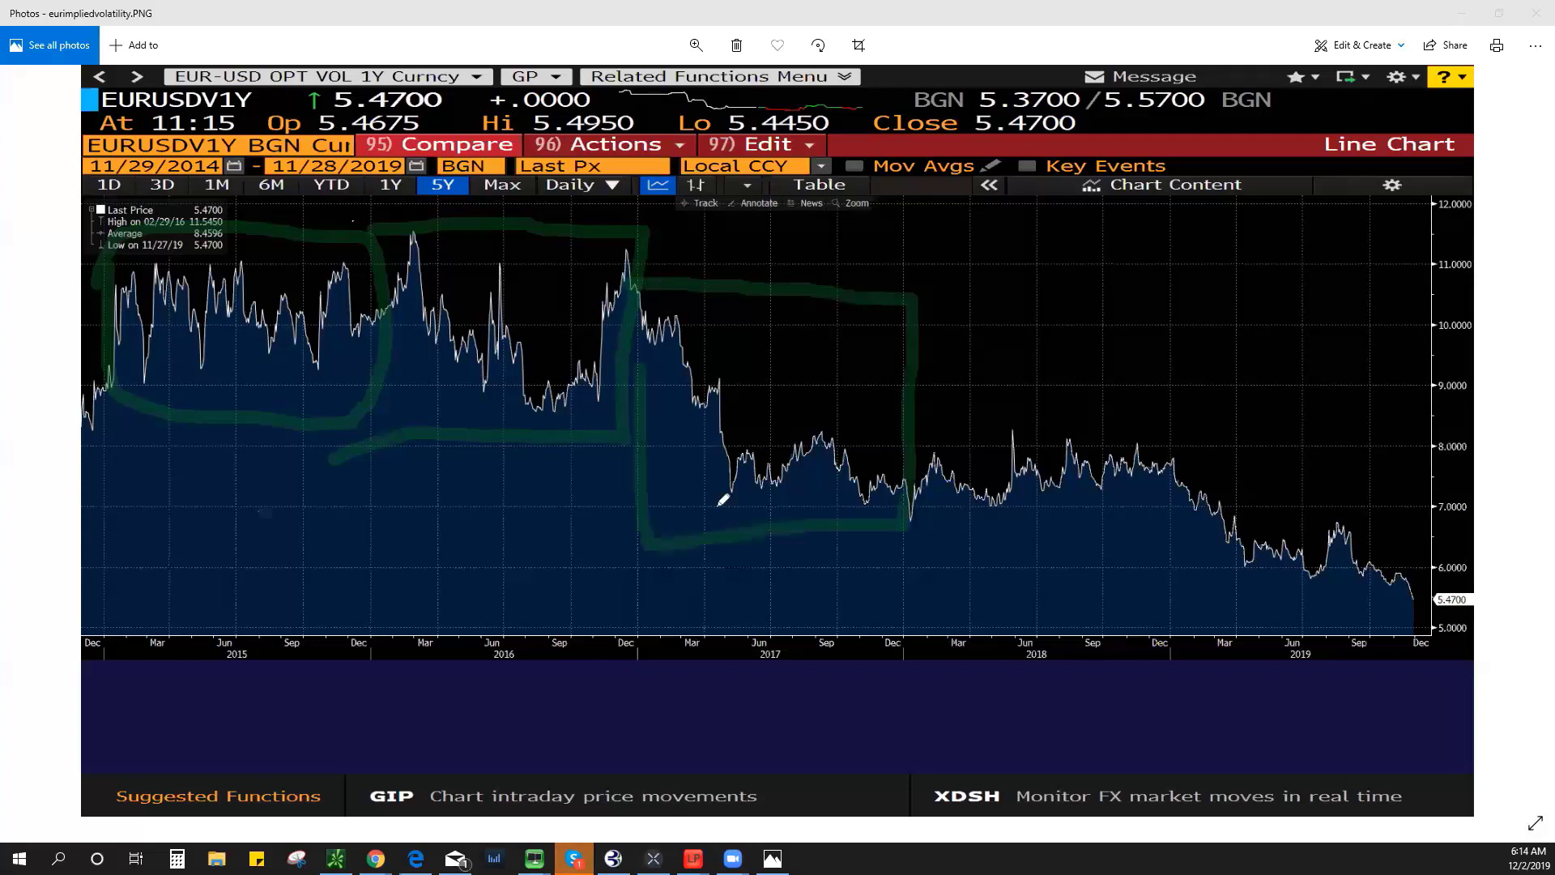
drag(915, 440, 915, 558)
mouse_move(915, 444)
mouse_down()
mouse_move(1215, 450)
mouse_move(1066, 502)
mouse_move(885, 507)
mouse_up()
drag(1229, 508, 1239, 620)
mouse_move(1224, 510)
mouse_down()
mouse_move(1337, 528)
mouse_move(1427, 600)
mouse_move(1228, 601)
mouse_move(1127, 582)
mouse_up()
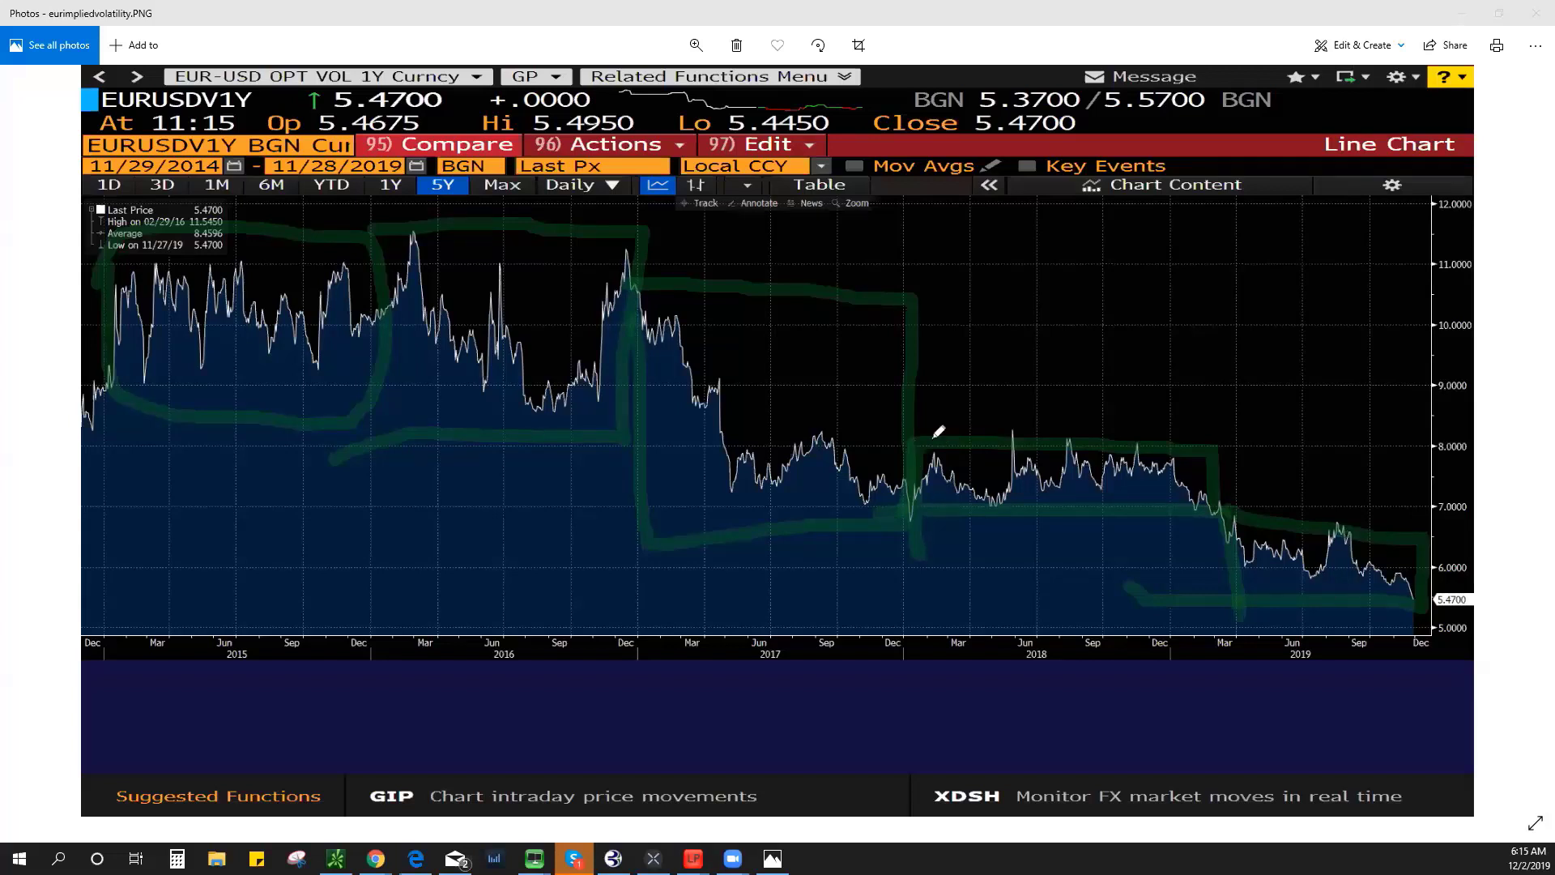
Scribble green ink over the 2018–2019 stretch, then erase all the ink
drag(929, 490, 1022, 442)
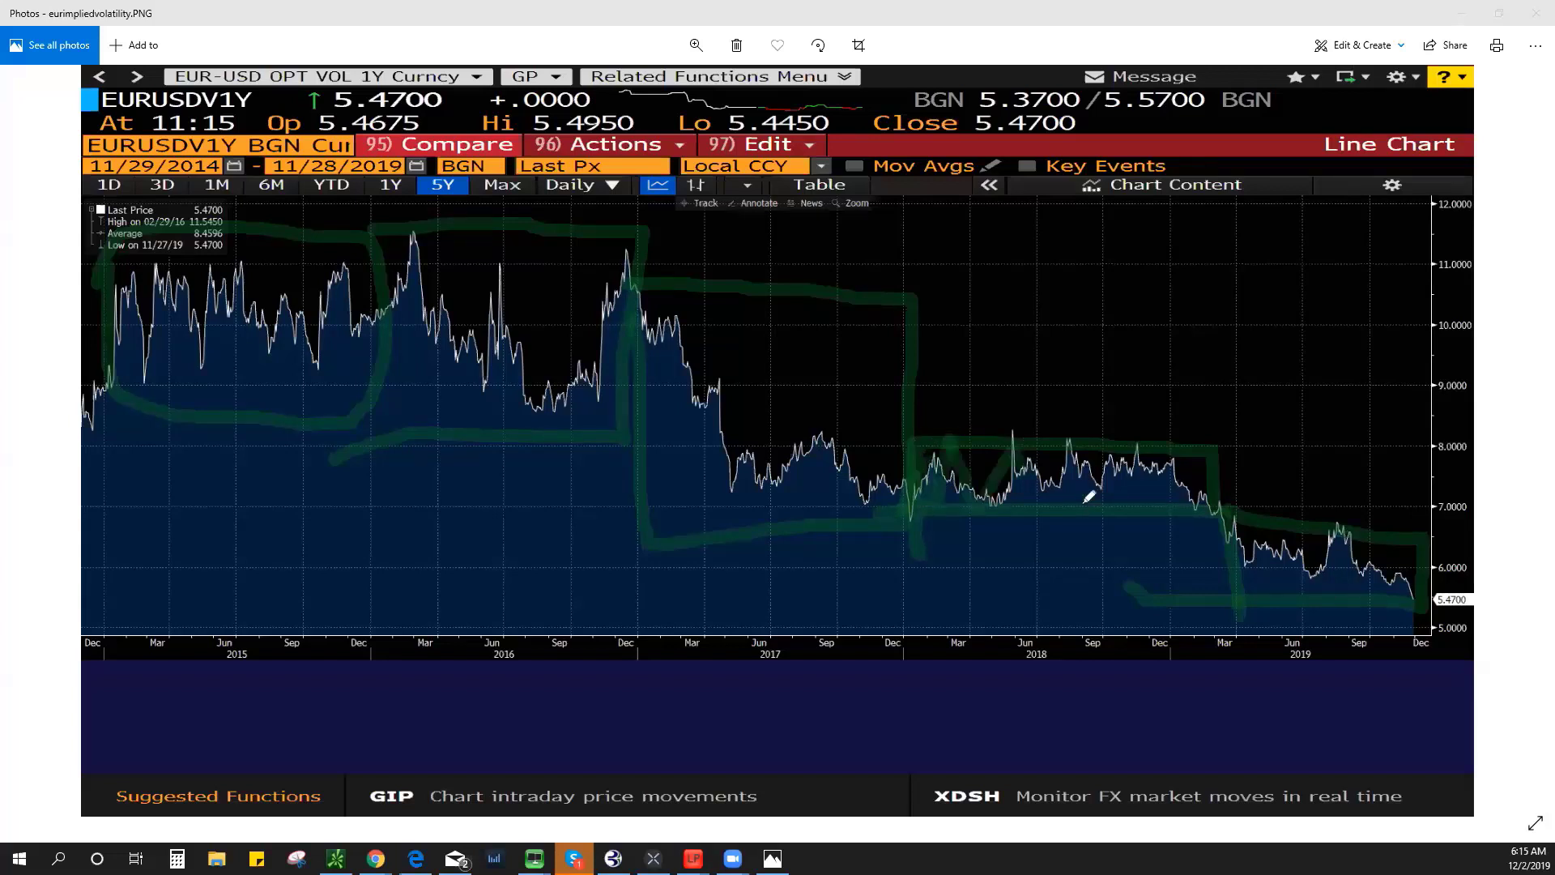
mouse_move(1090, 497)
mouse_down()
mouse_move(1138, 474)
mouse_move(1171, 486)
mouse_up()
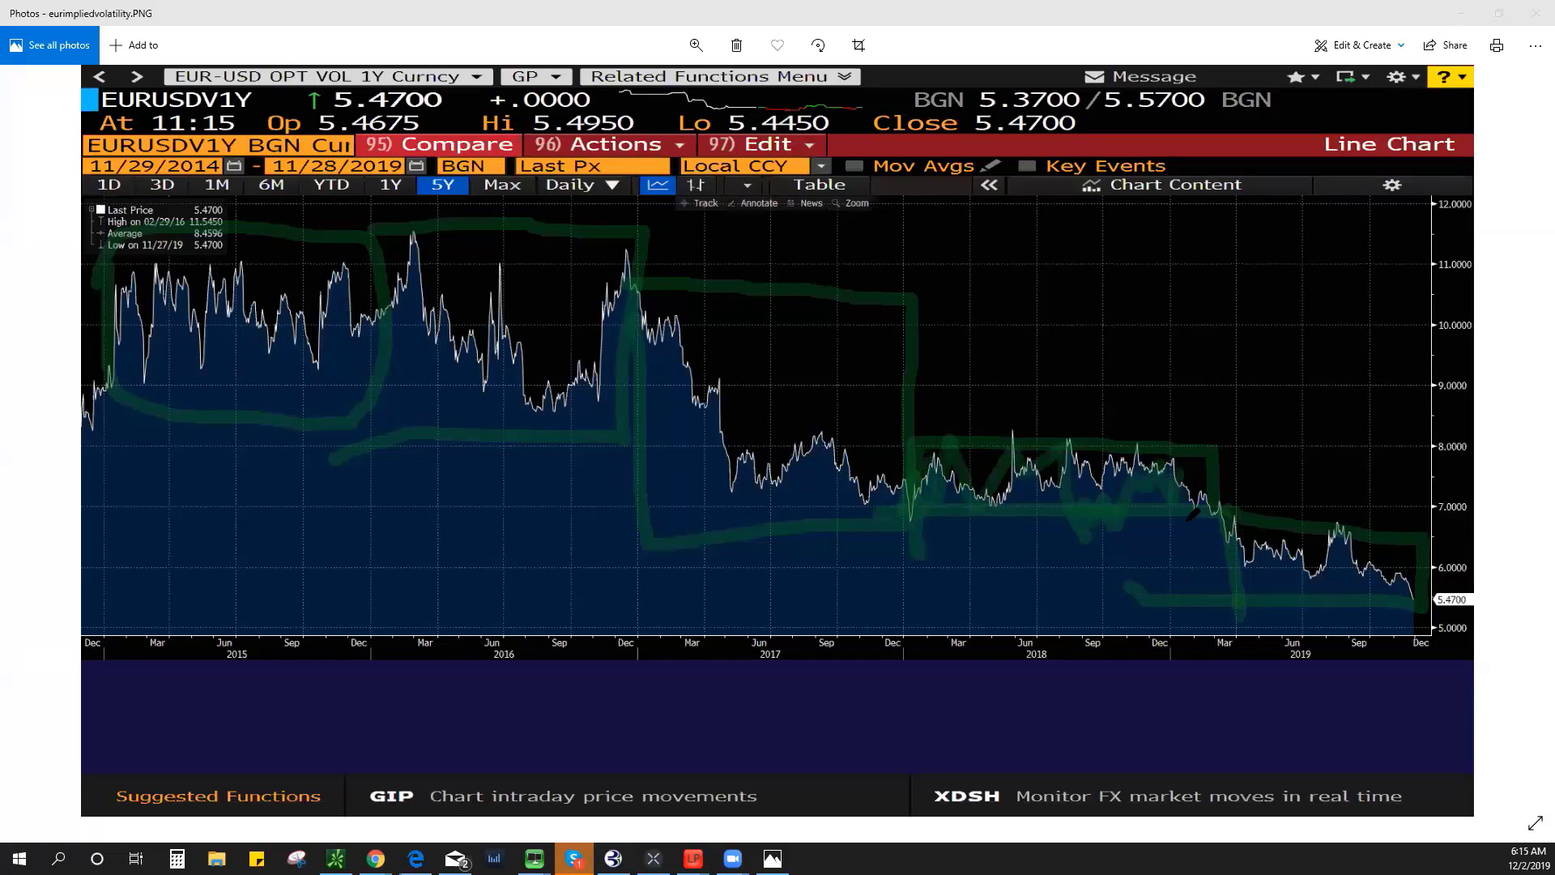
mouse_move(1192, 513)
mouse_down()
mouse_move(1319, 583)
mouse_move(1411, 563)
mouse_up()
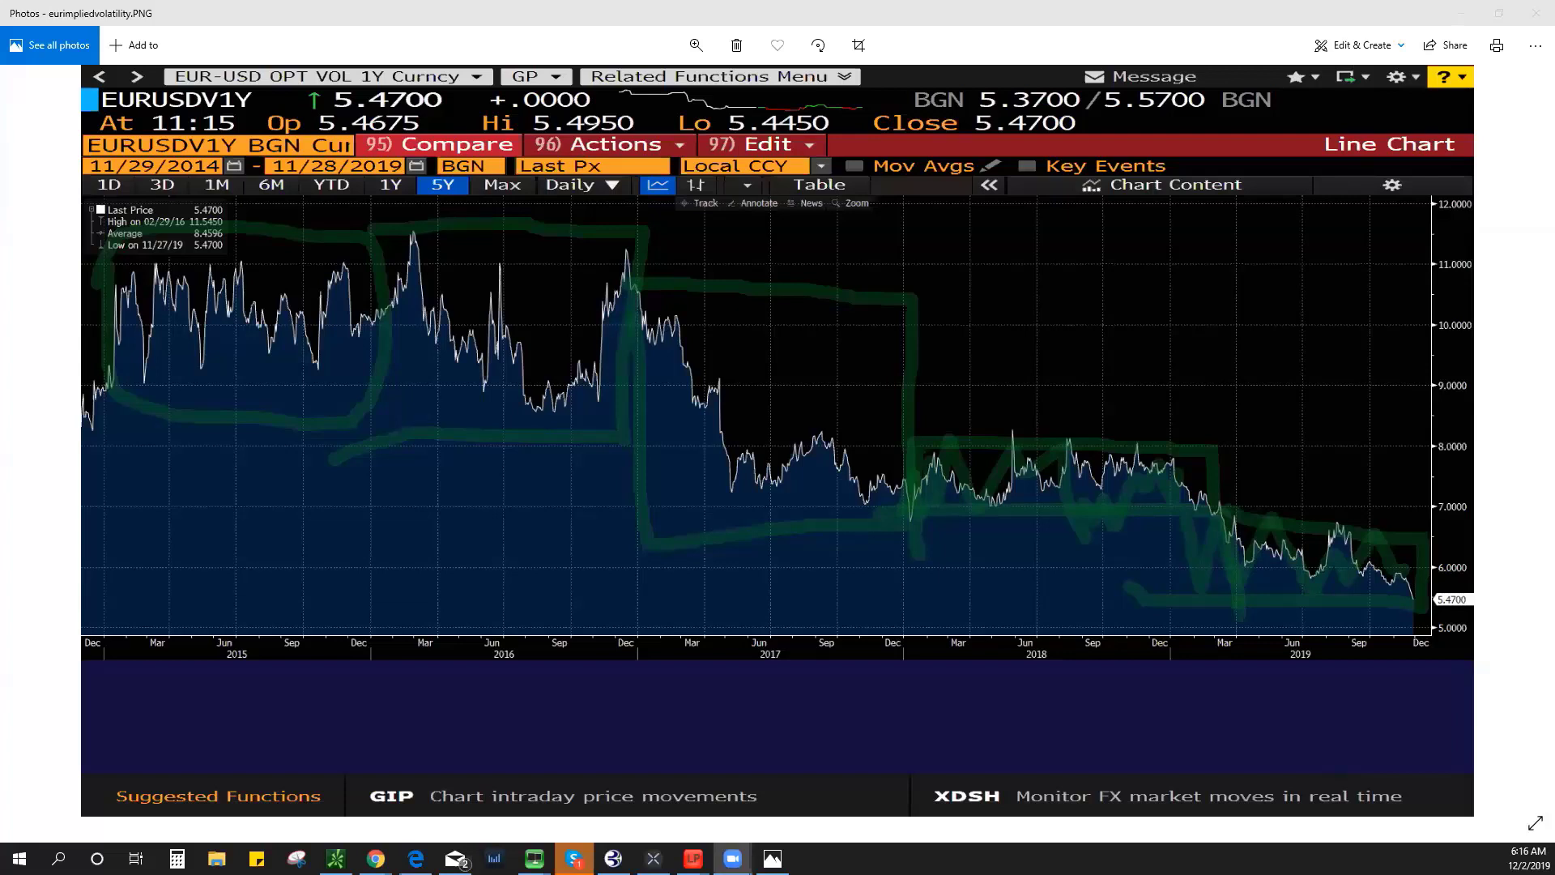
key(Escape)
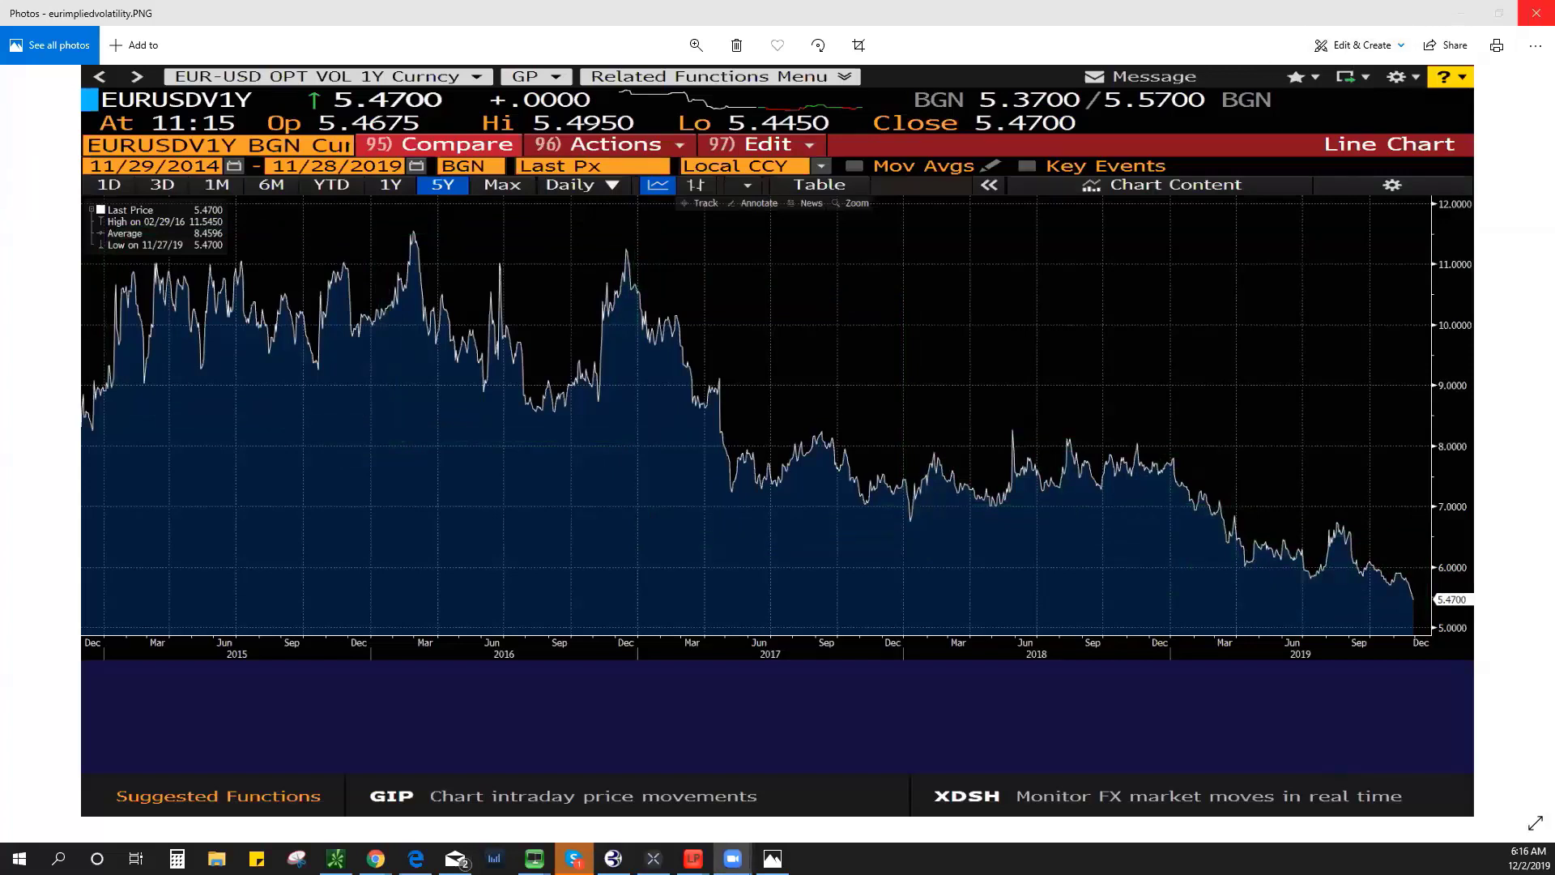
Close the Photos window showing the EUR-USD implied volatility chart
click(1535, 13)
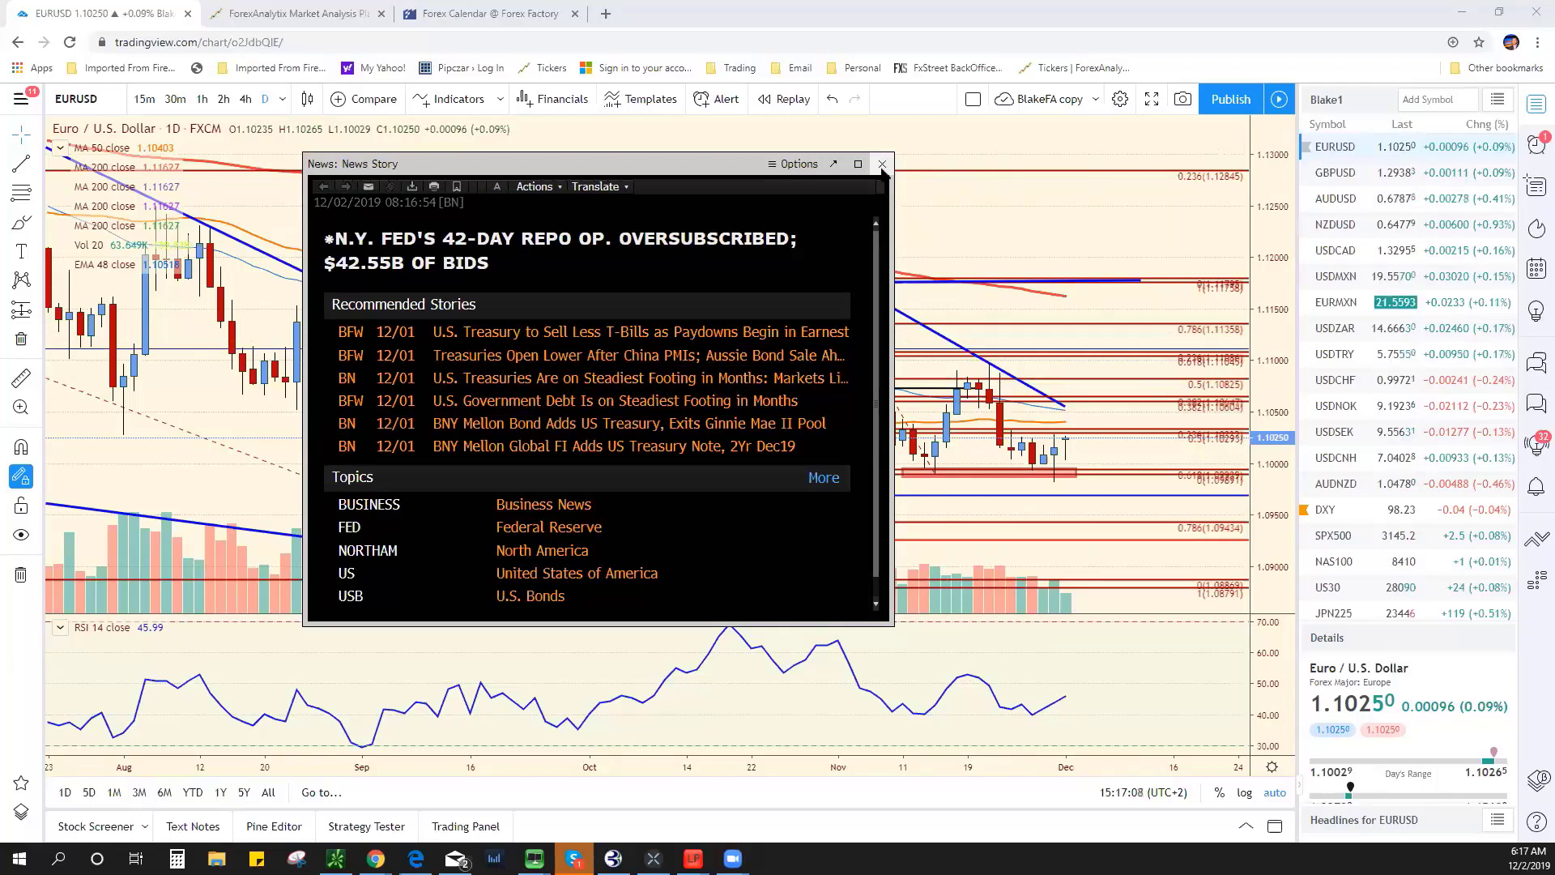
Close the News Story window about the Fed repo operation
click(883, 163)
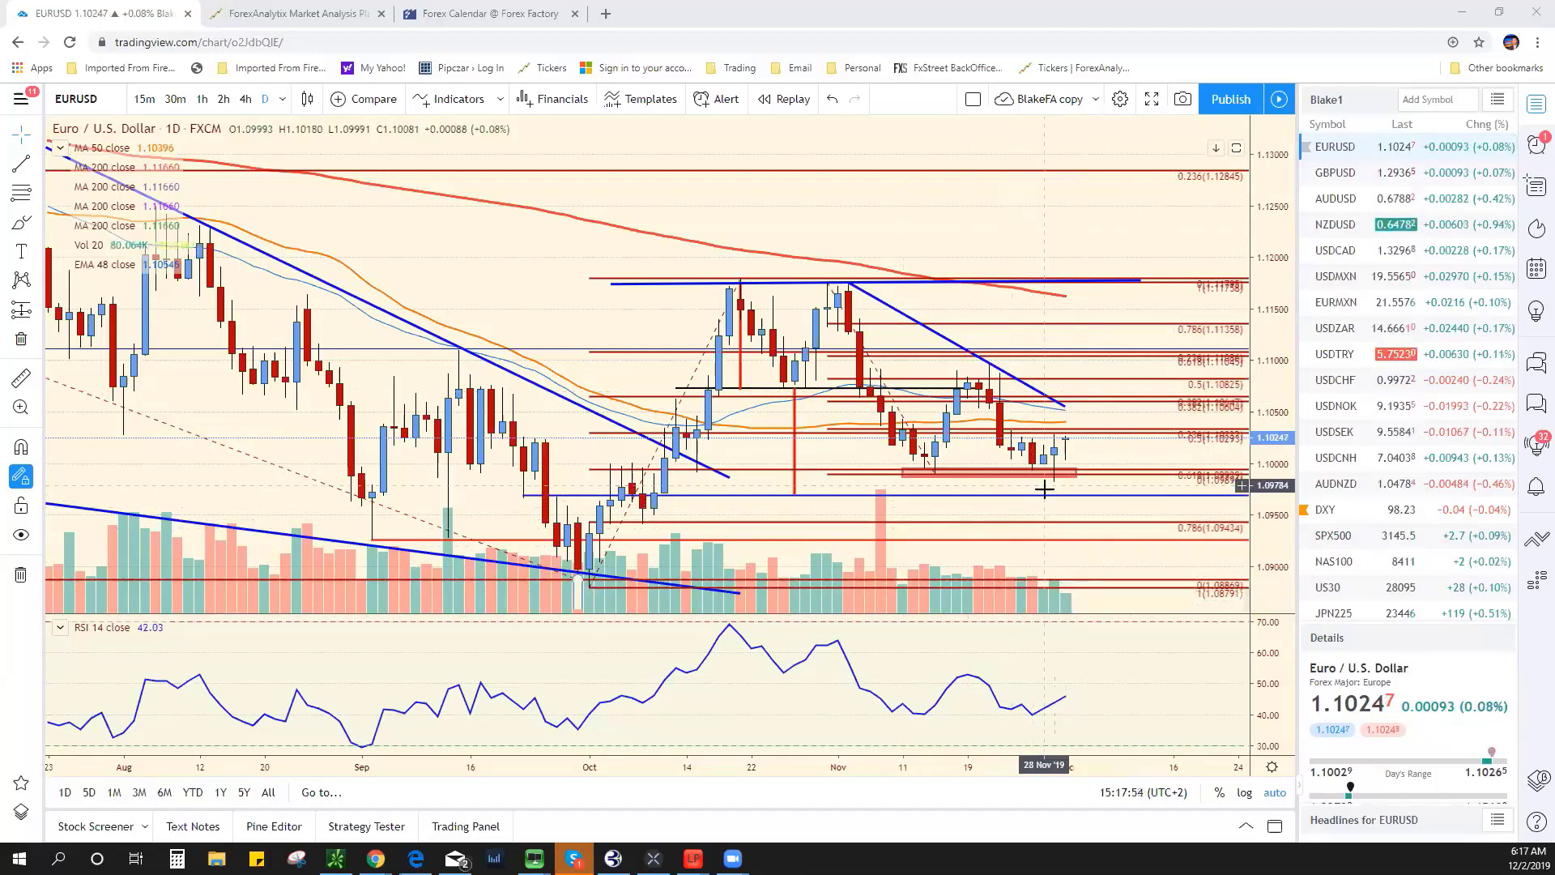
Pick GBPUSD from the watchlist in place of the EURUSD daily chart
scroll(1007, 503, down, 3)
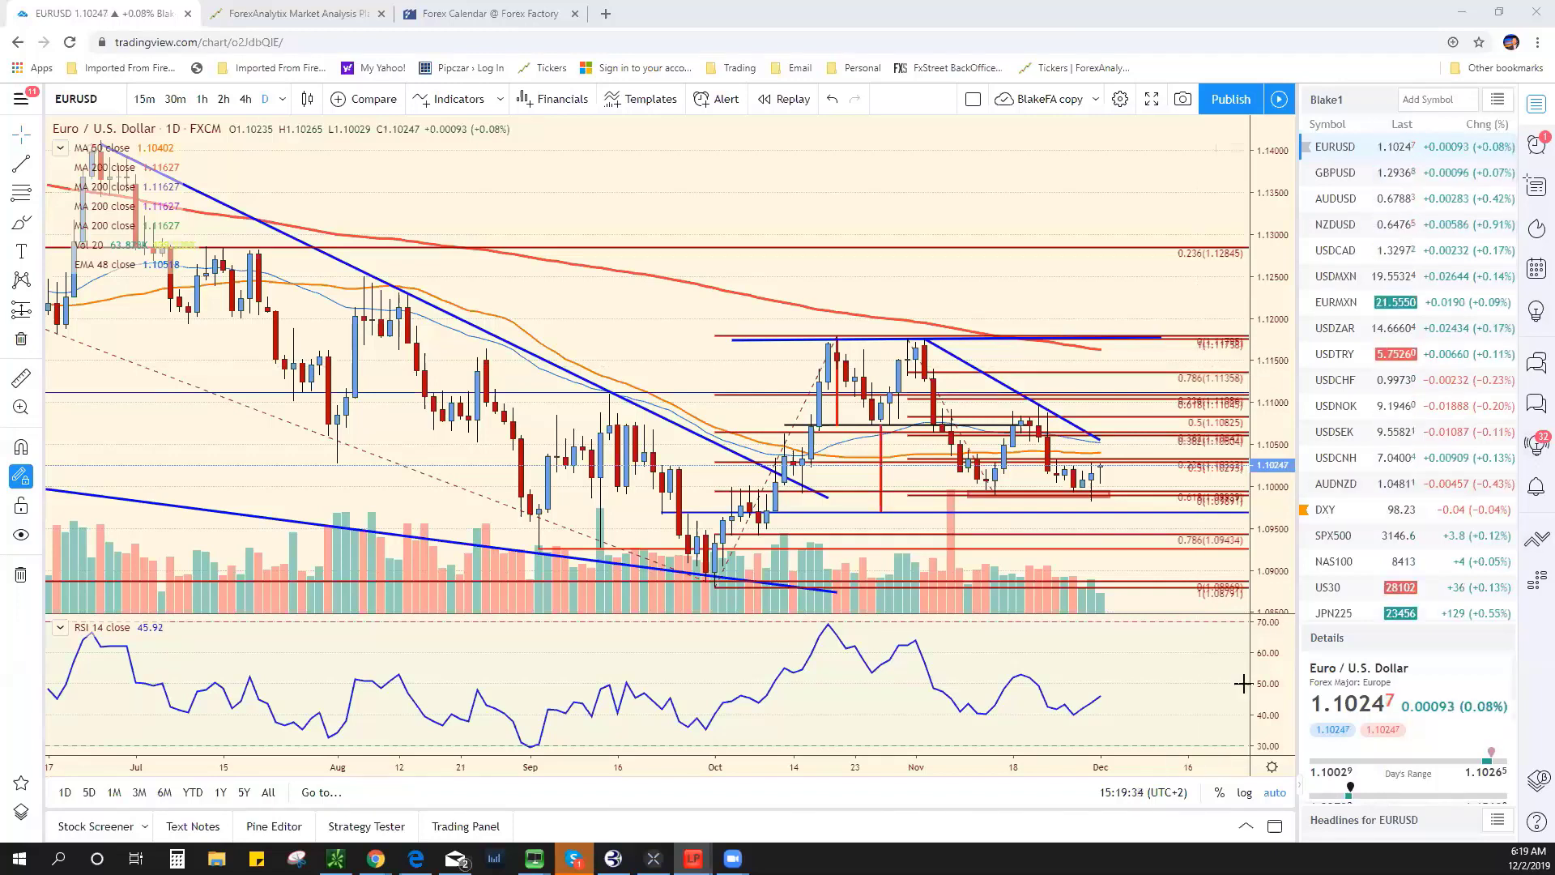
click(1375, 187)
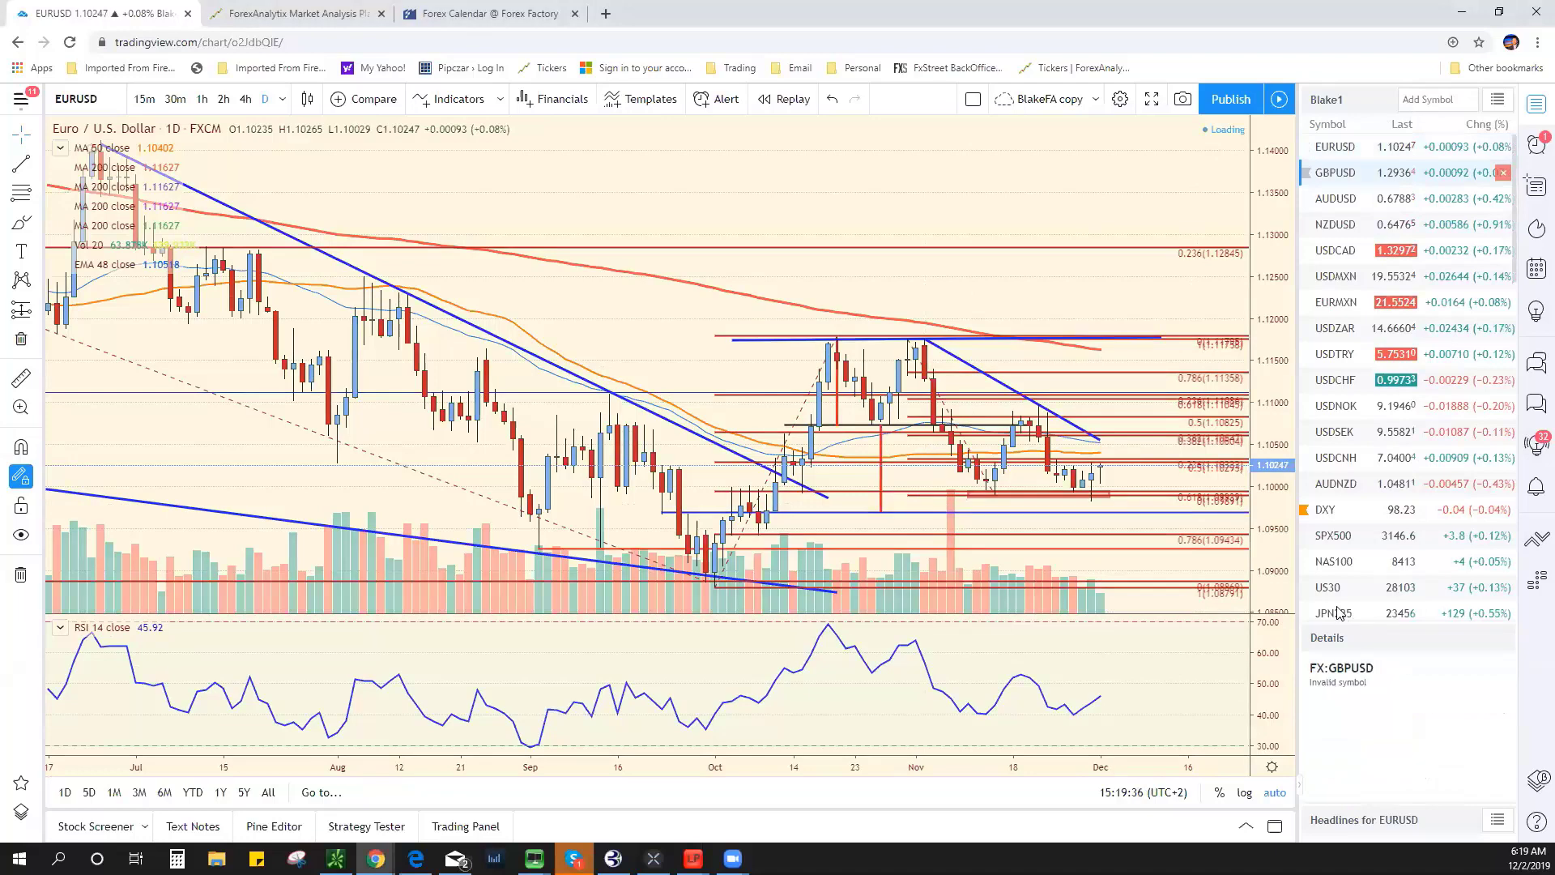
Select the upper and lower red GBPUSD trend lines, then switch to 4-hour bars
scroll(1007, 496, down, 2)
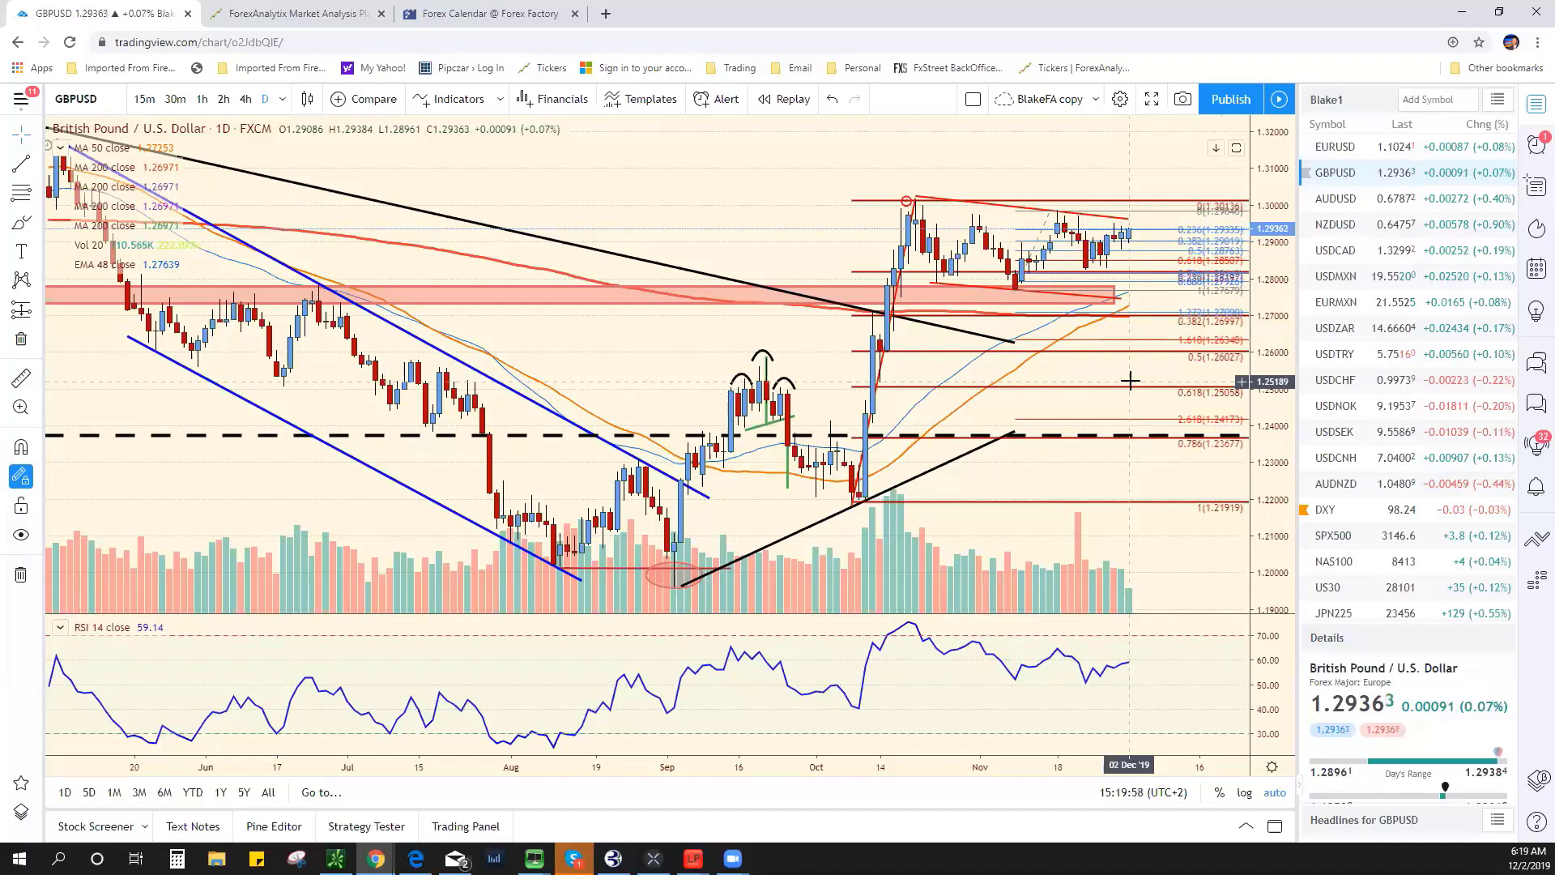
click(1129, 222)
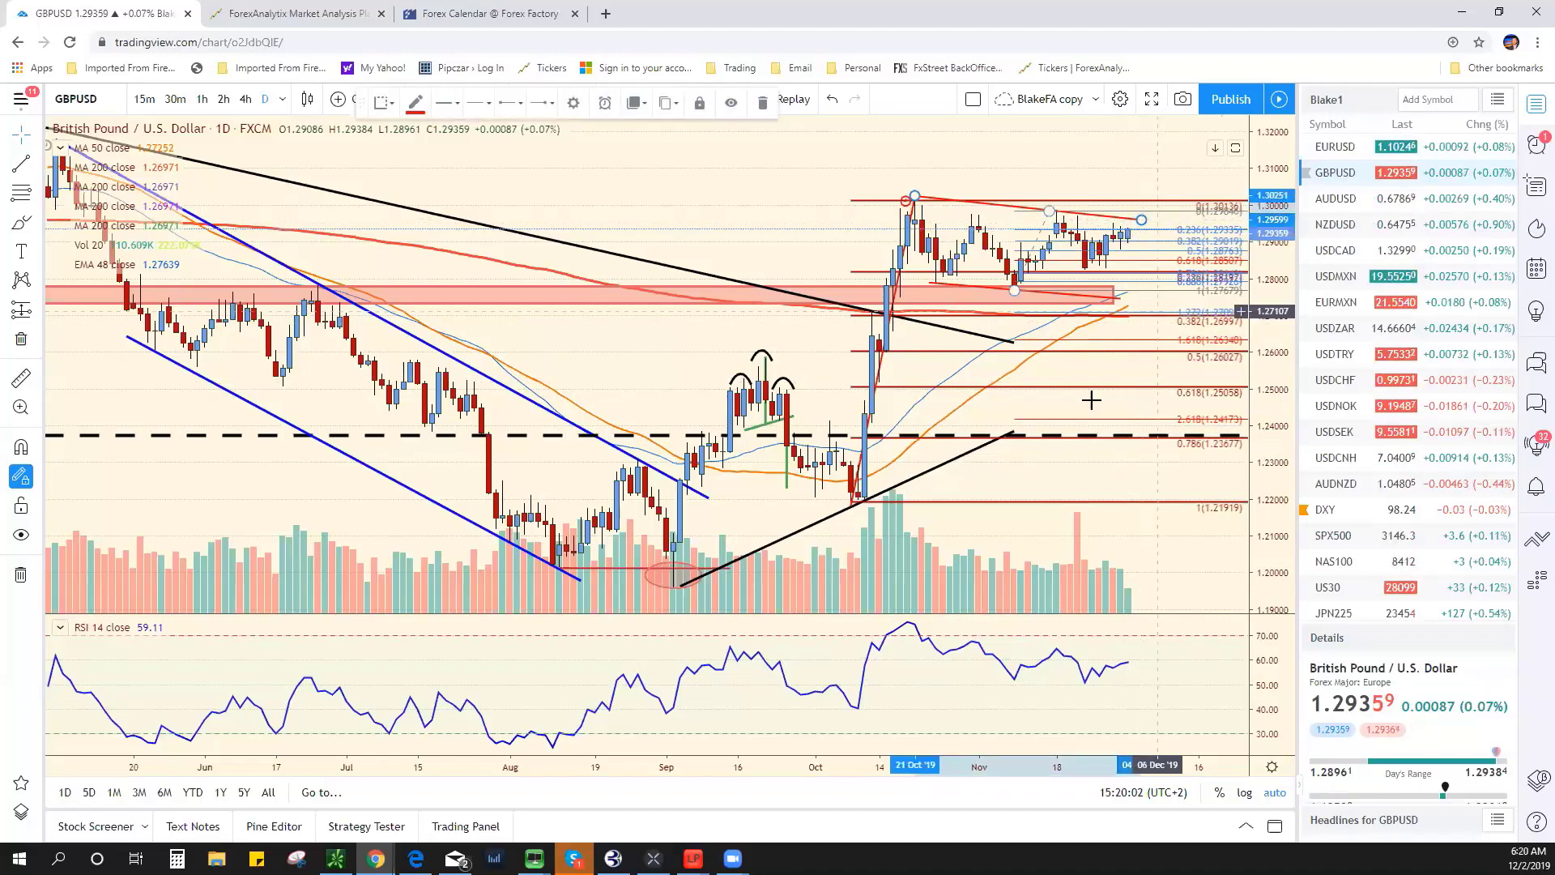
click(1126, 298)
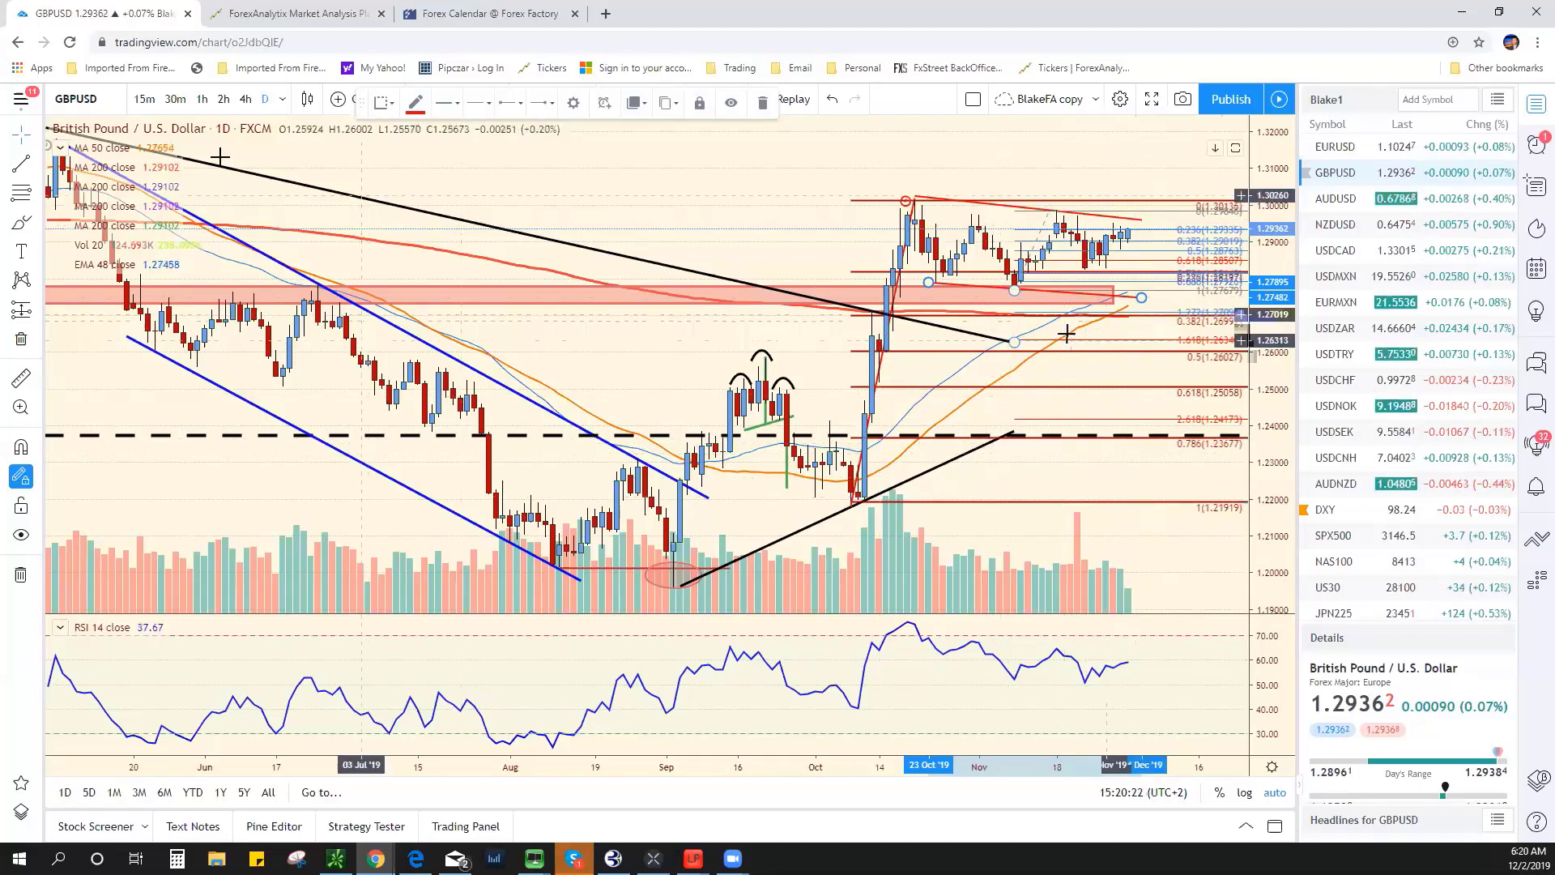
click(245, 99)
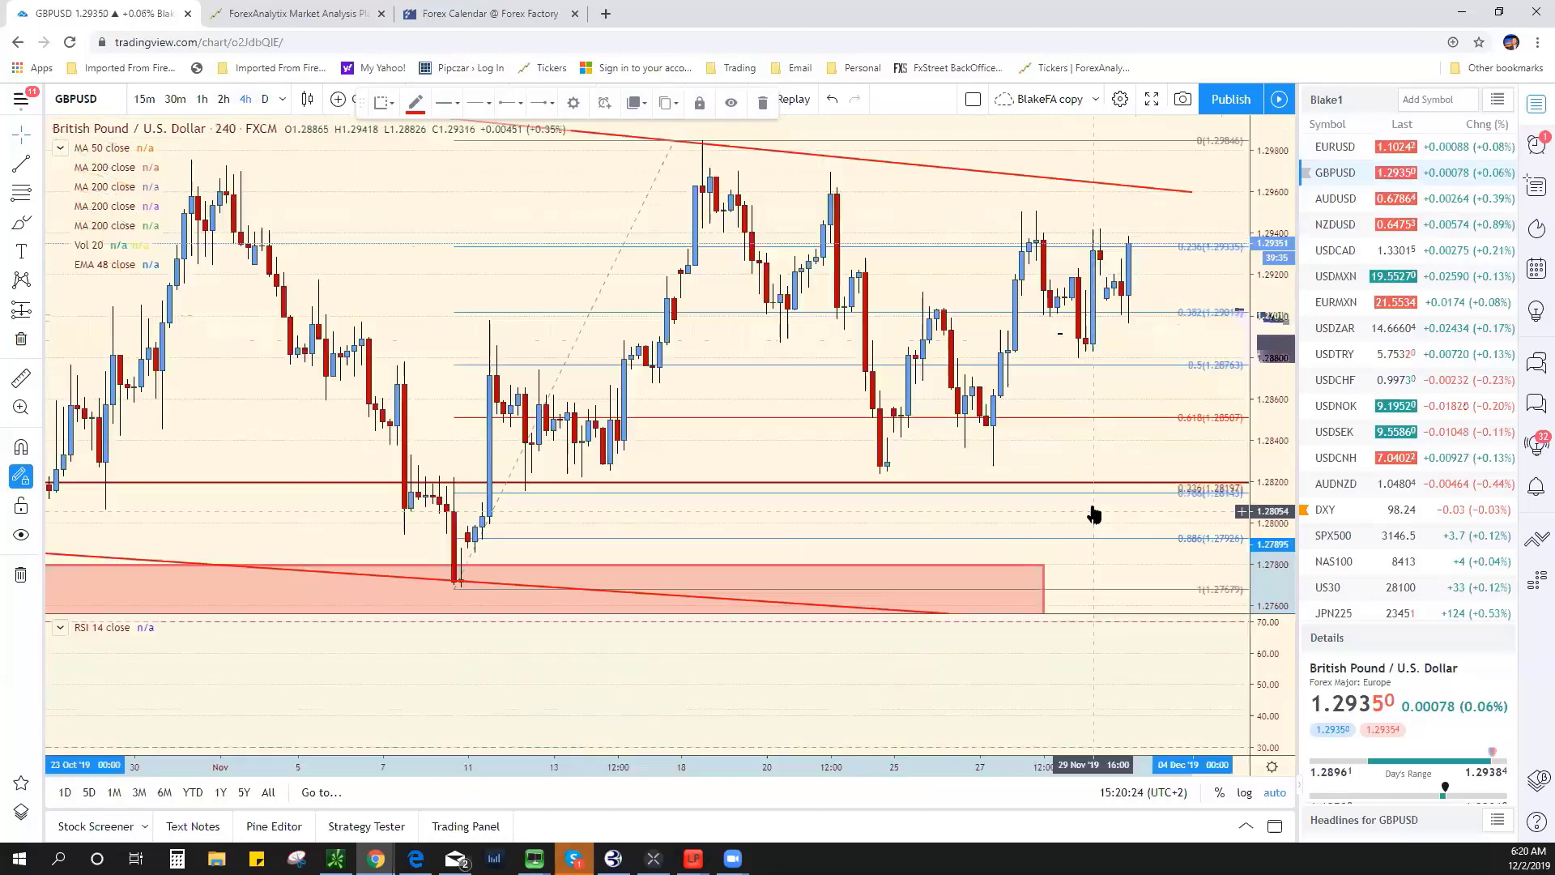
Dismiss the Max devices warning and zoom out on the GBPUSD 4-hour chart
scroll(1097, 307, down, 2)
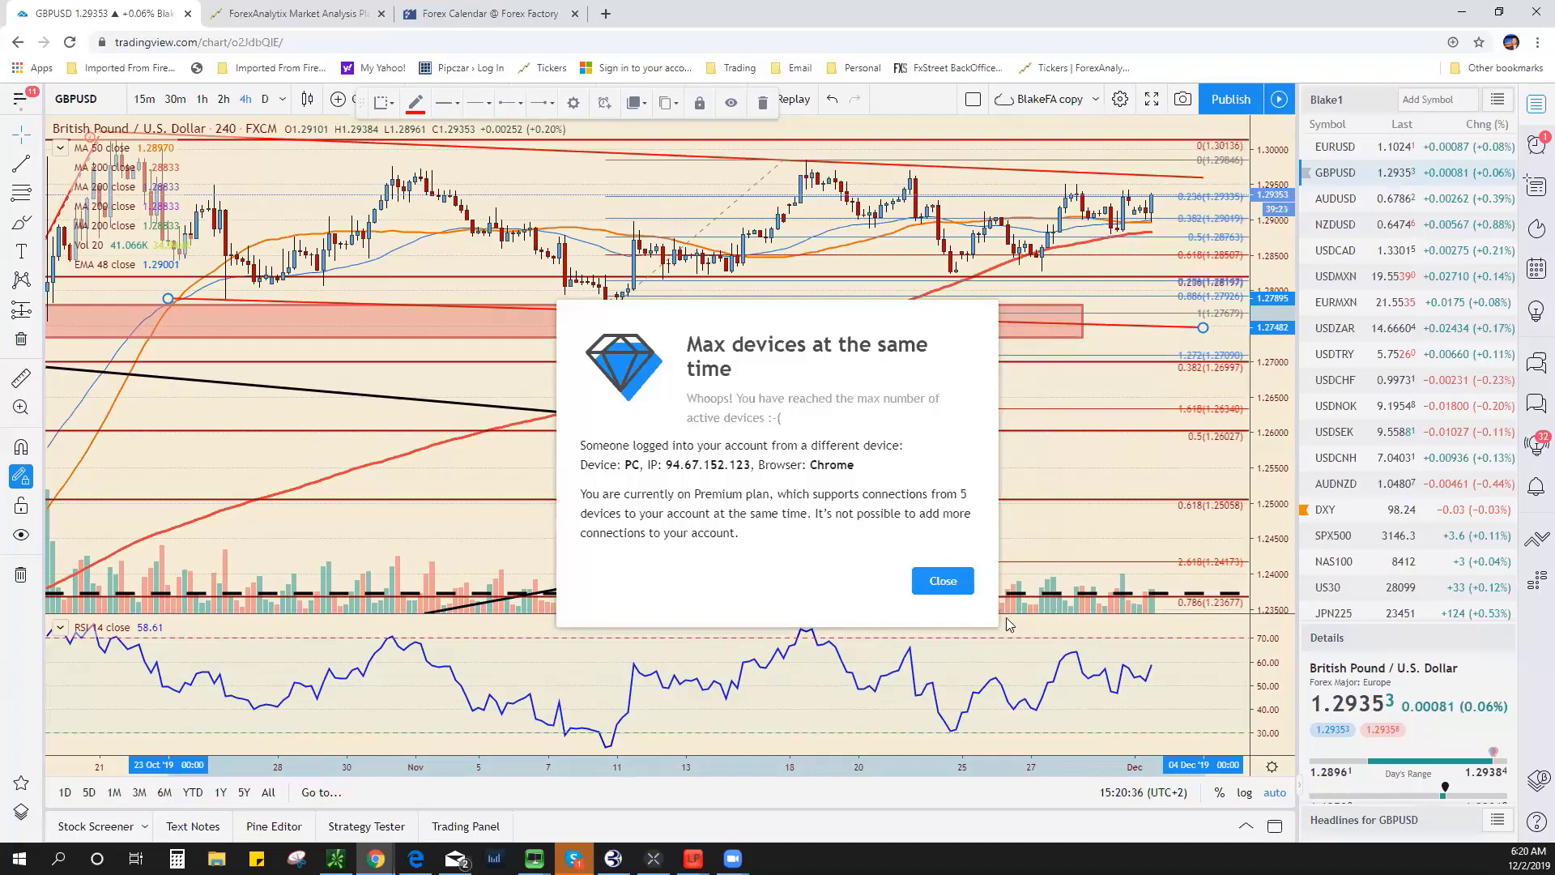
click(943, 581)
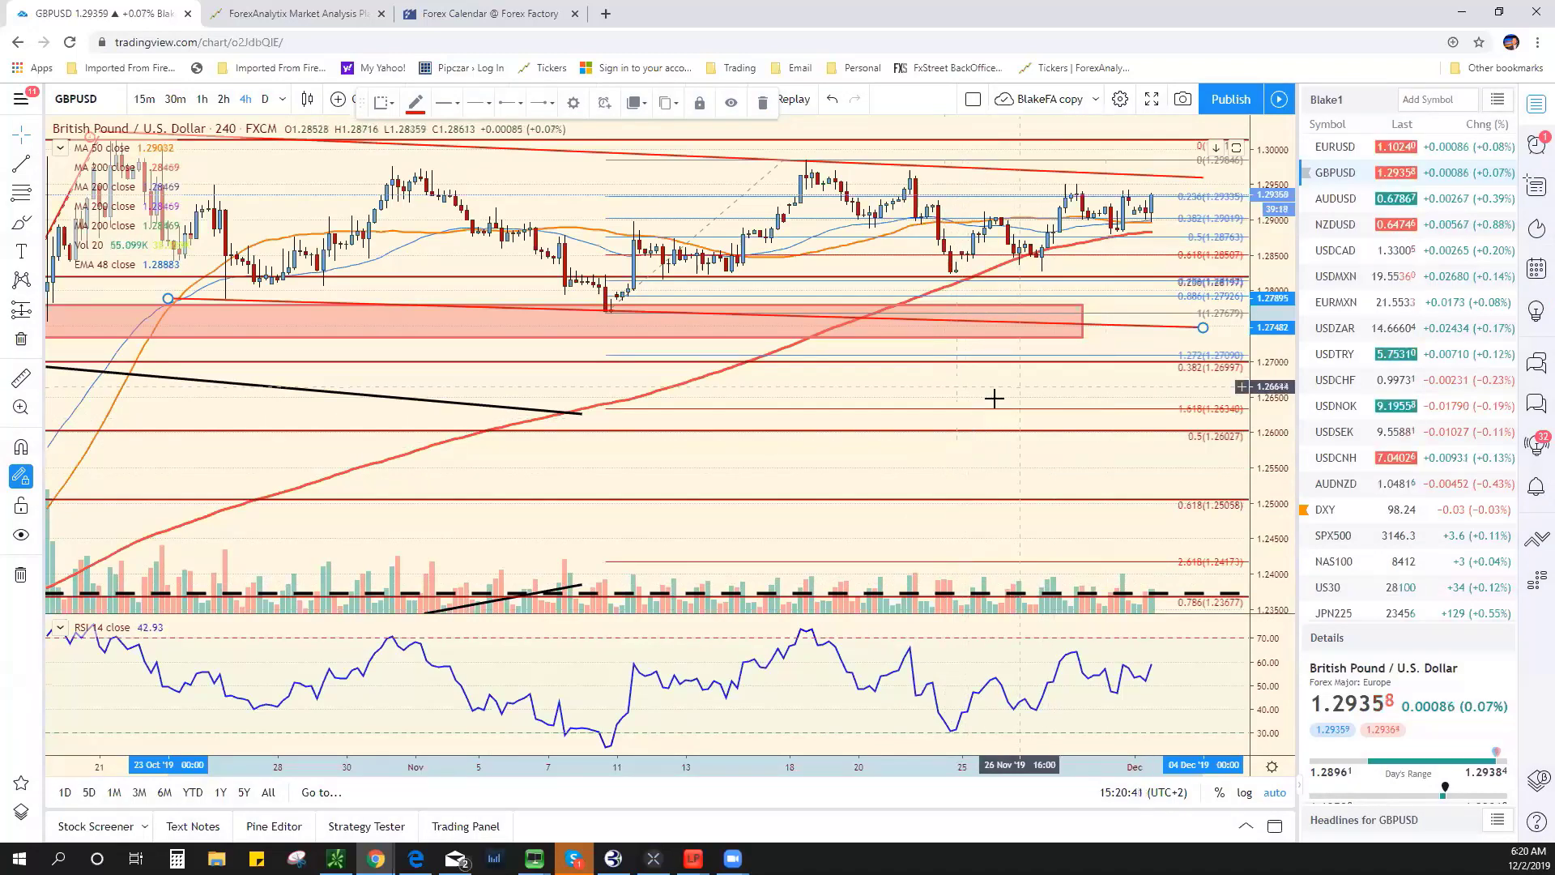
scroll(1089, 302, down, 4)
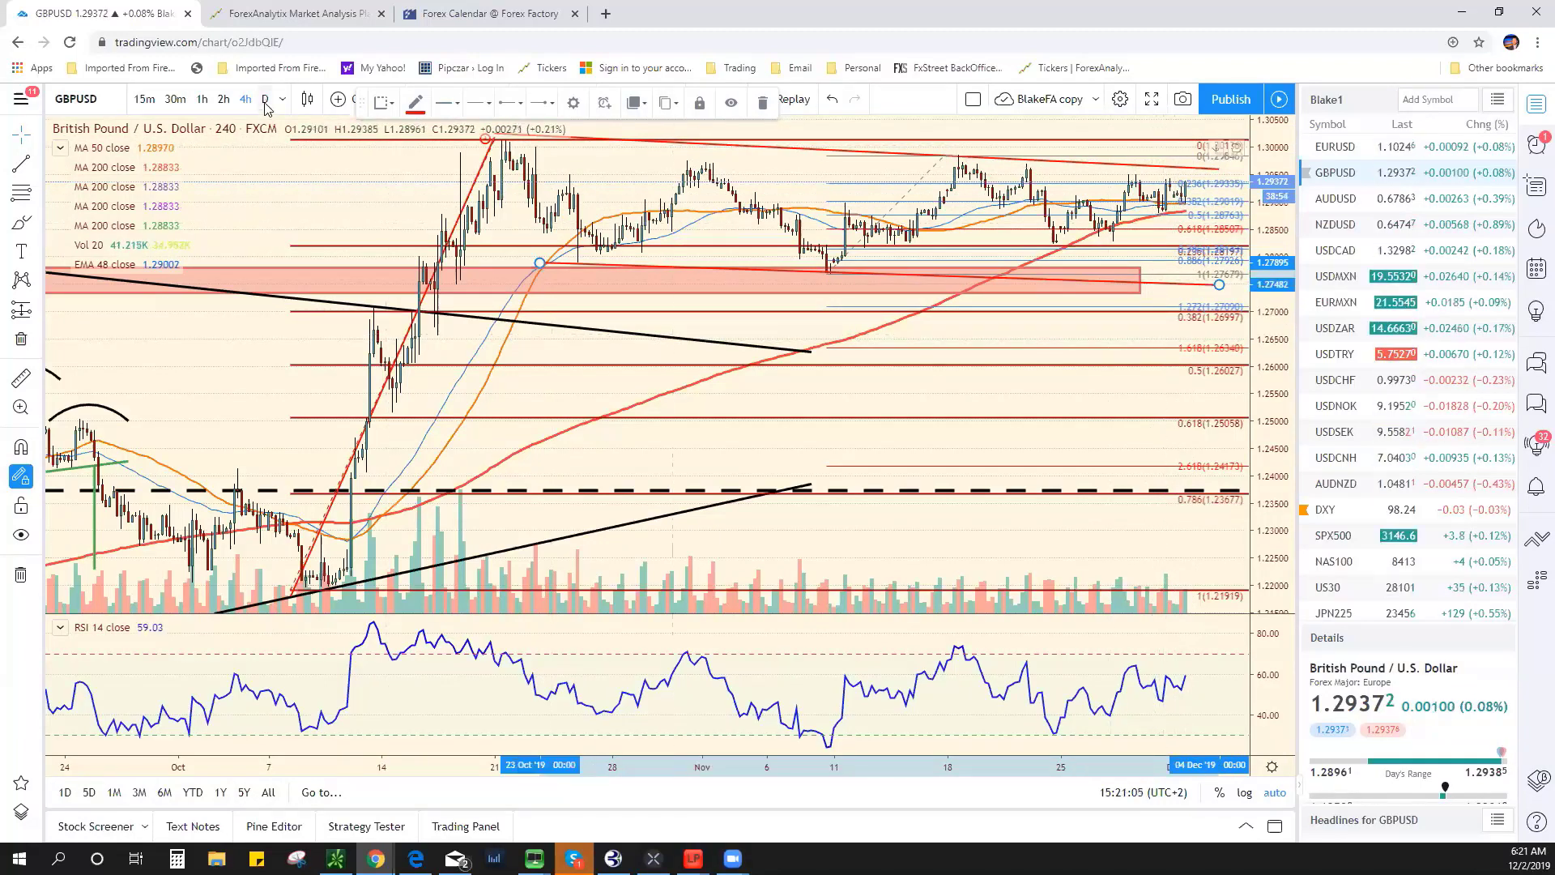
Return GBPUSD to the daily interval with 1D and shift the chart left
text(1D)
key(Return)
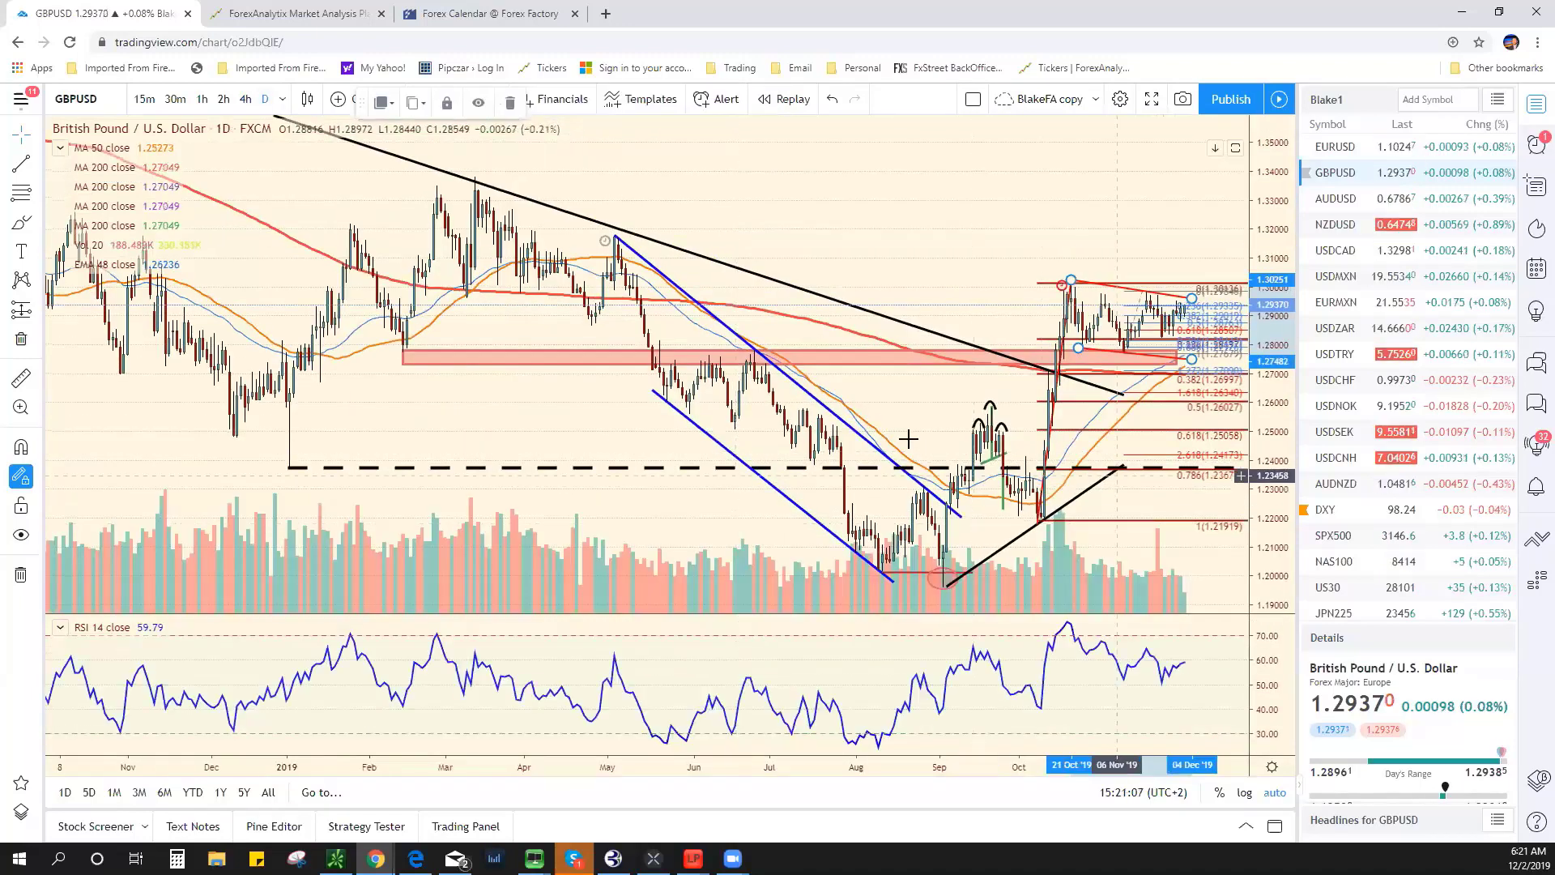
drag(494, 422, 406, 422)
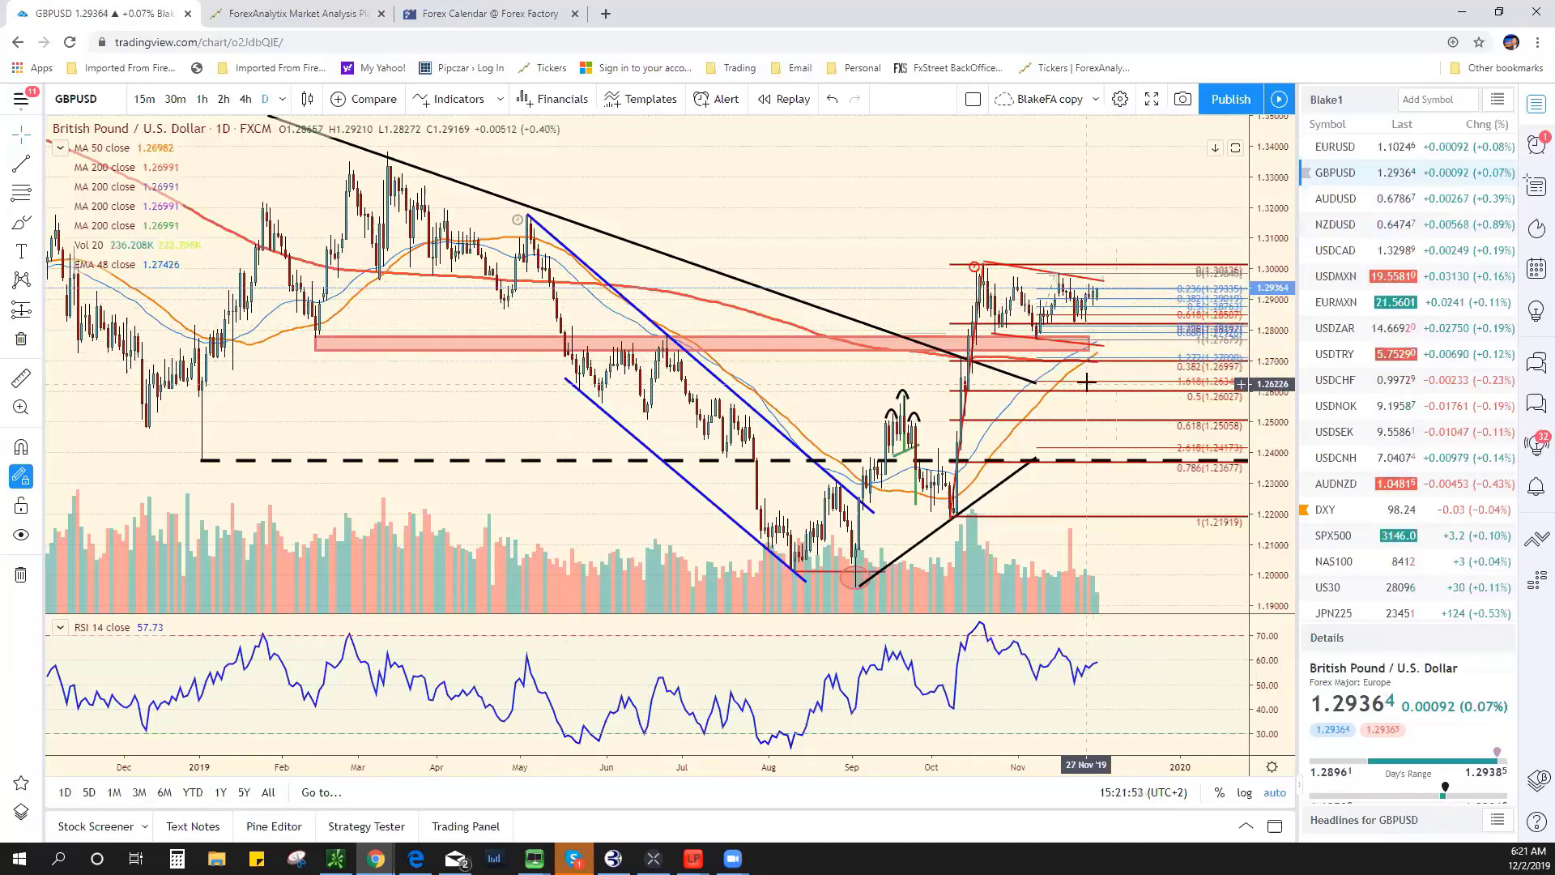
View EURUSD zoomed in, then move on to the AUDUSD chart
click(1363, 150)
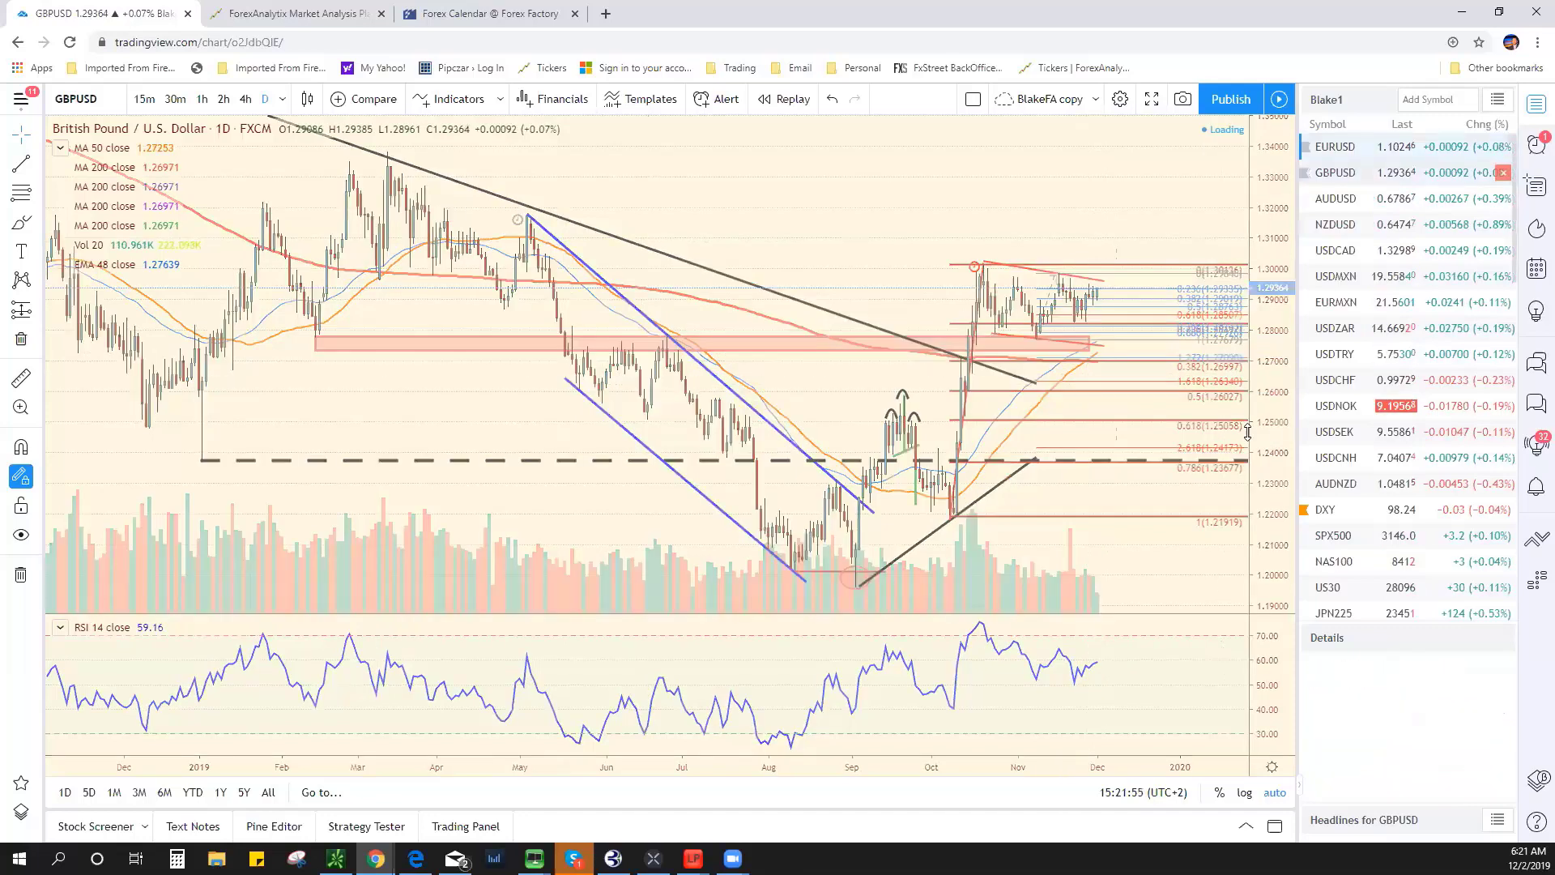
scroll(1081, 513, up, 4)
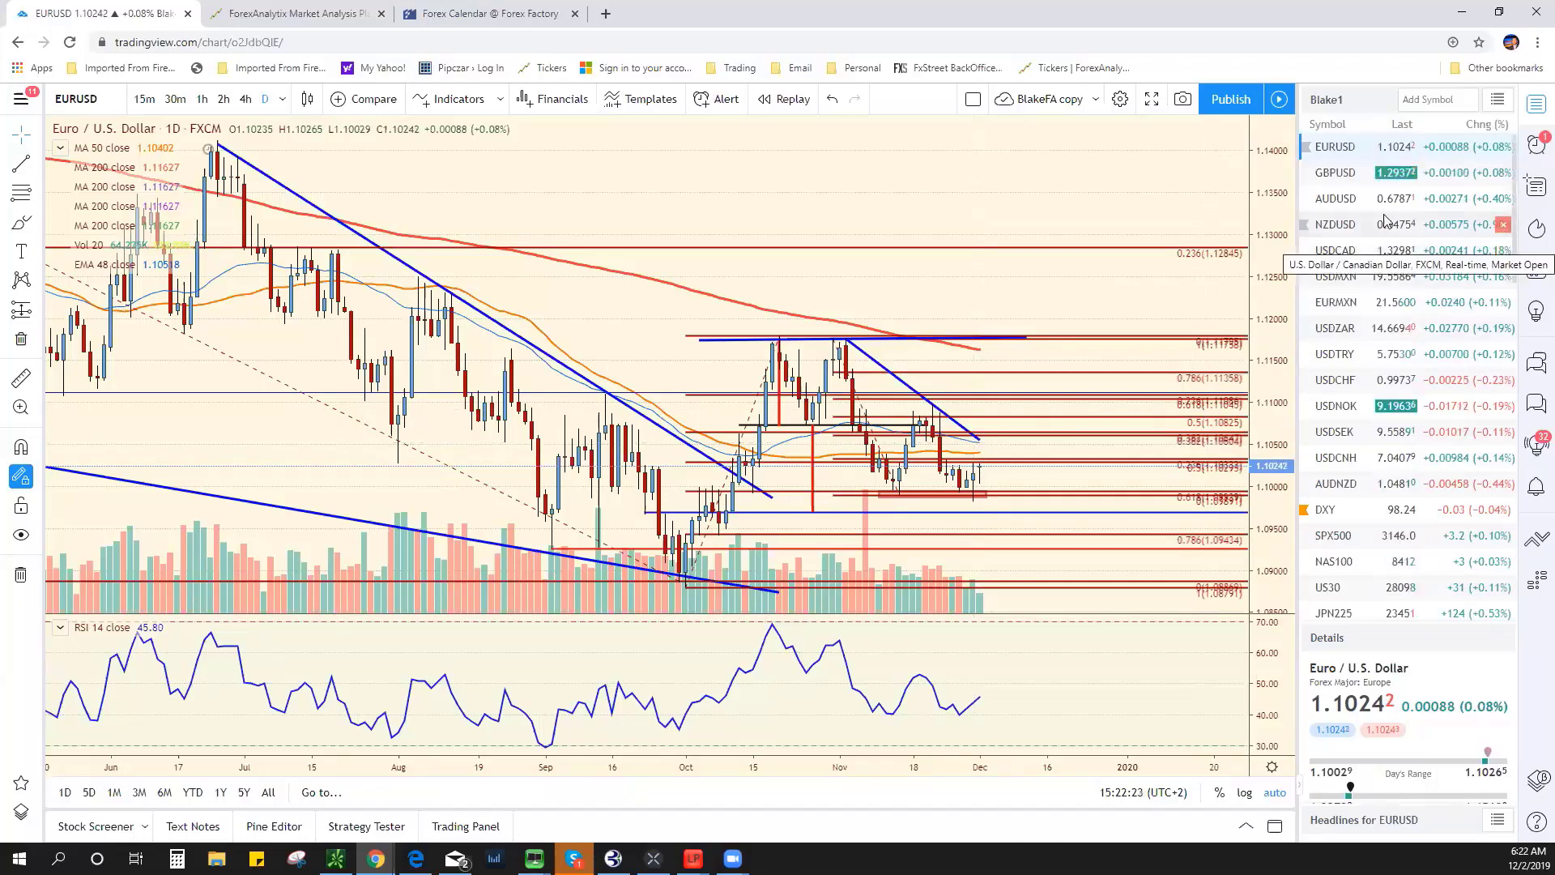
click(1365, 199)
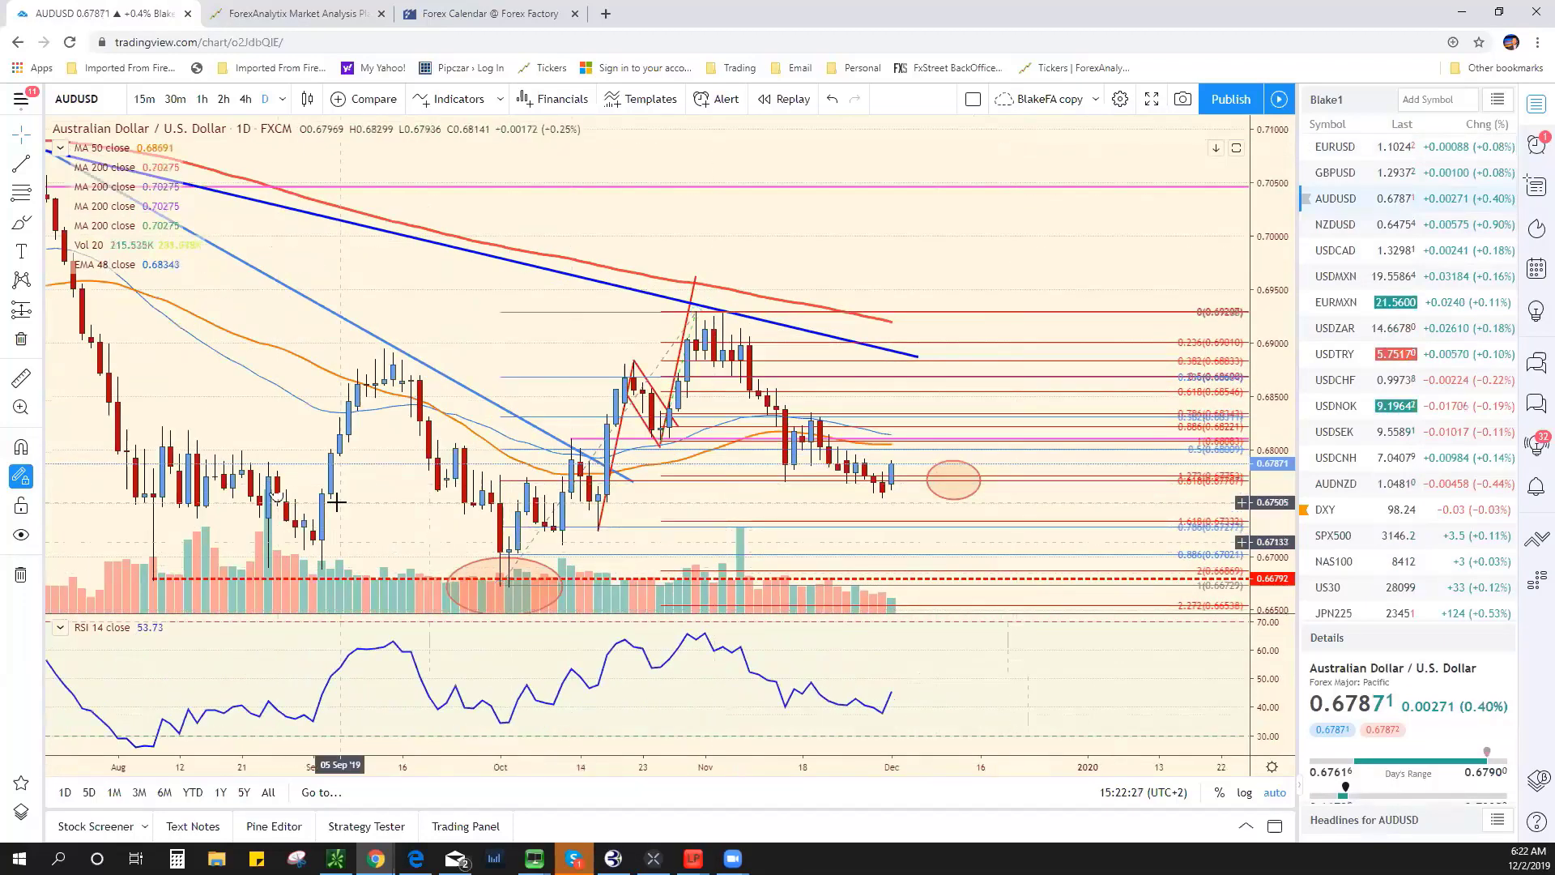
Pan the AUDUSD daily chart and zoom in on bars from late September onward
drag(427, 545, 603, 535)
scroll(590, 530, up, 4)
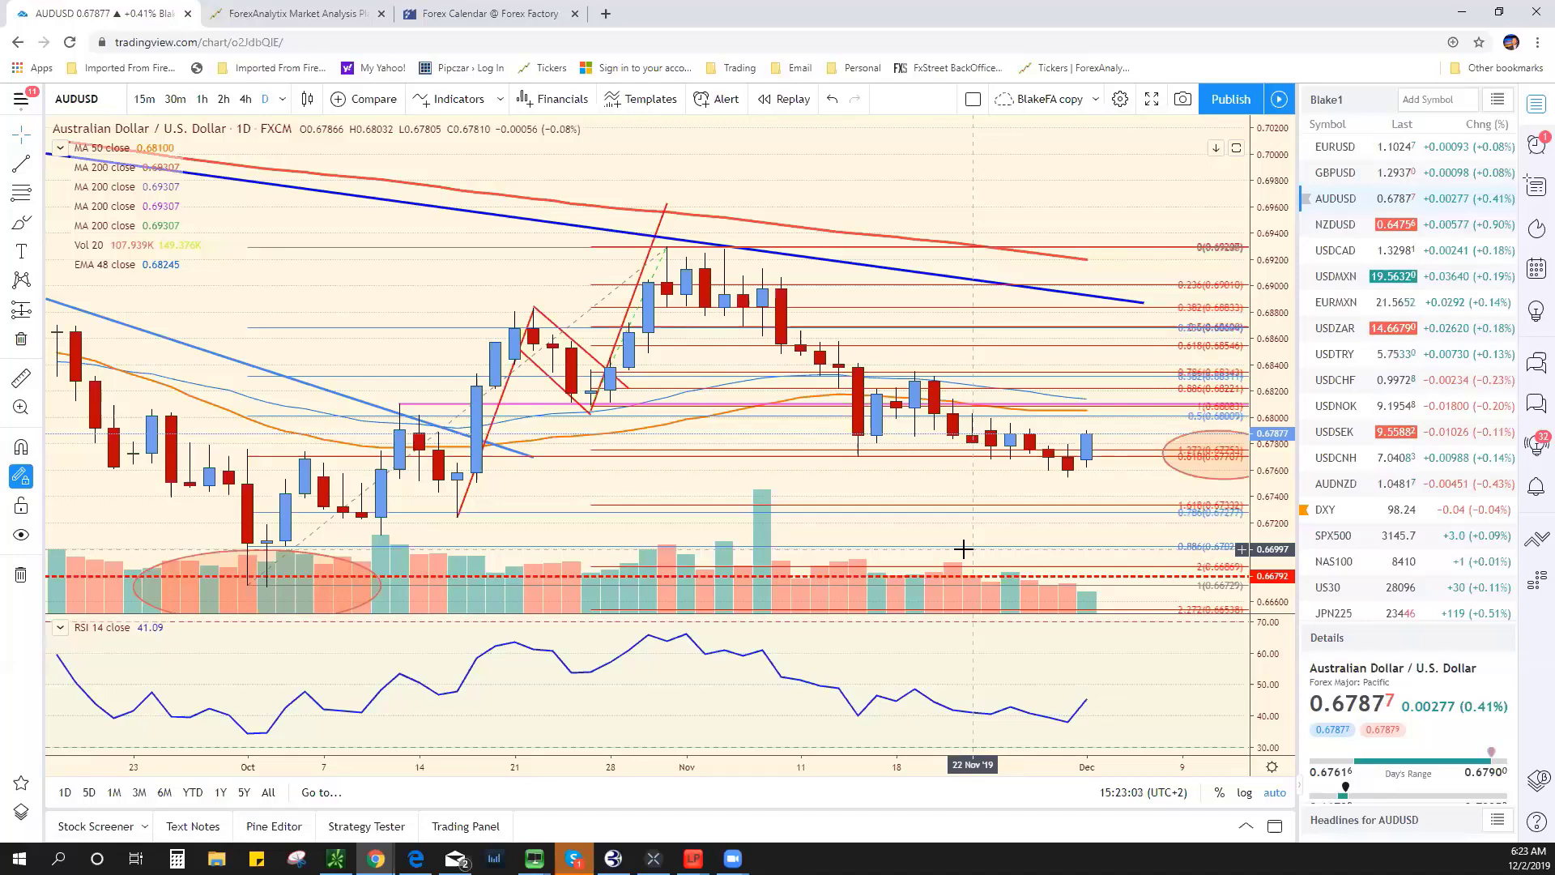
Load NZDUSD from the watchlist, then zoom out and back in on its daily chart
click(1348, 227)
scroll(844, 528, down, 2)
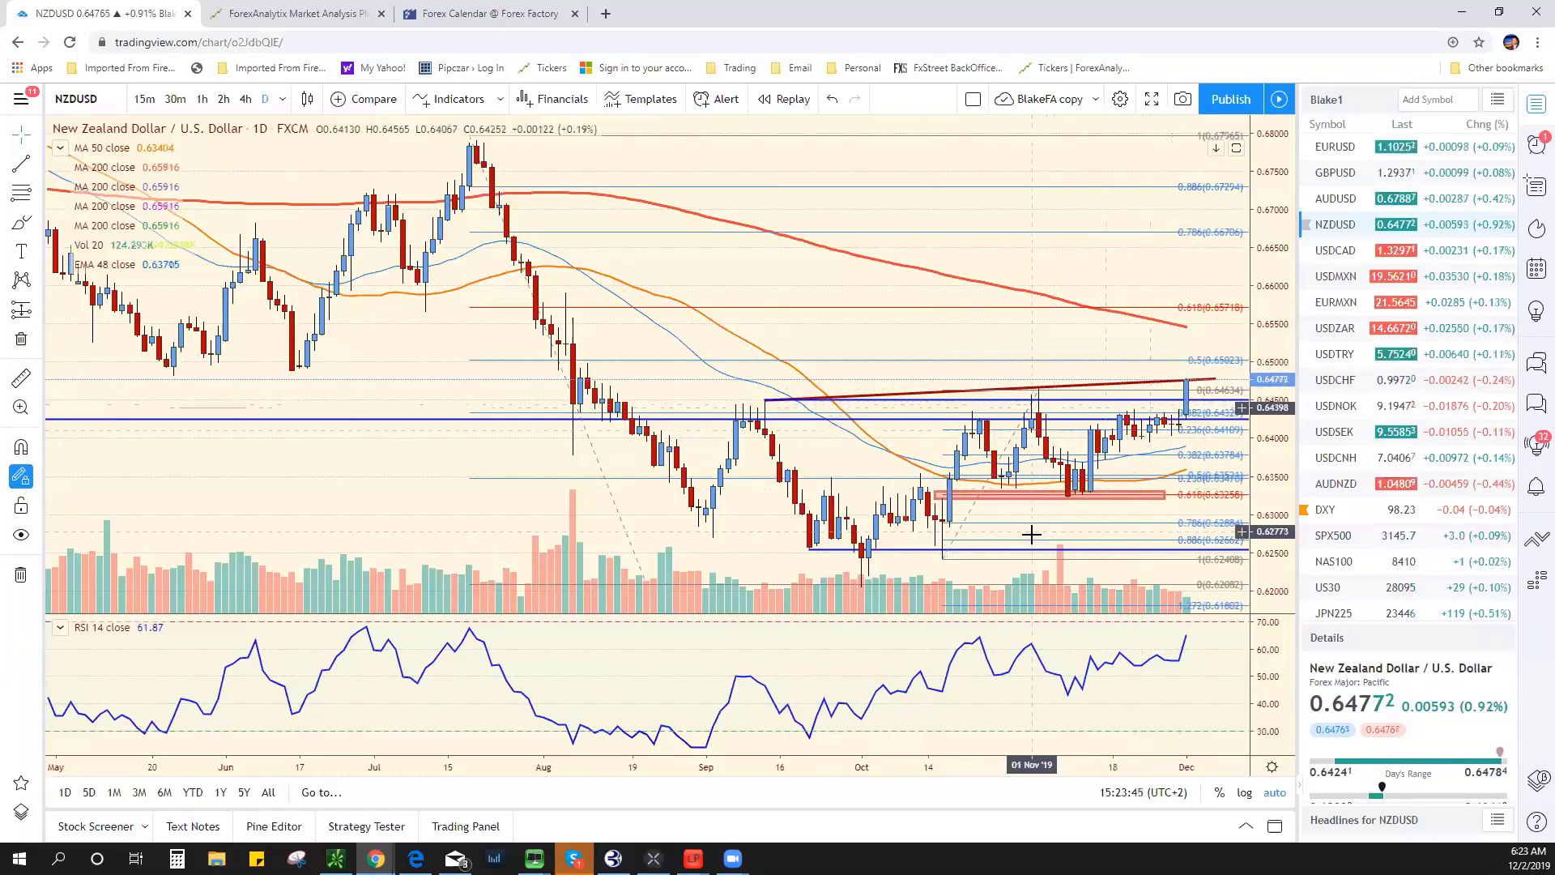
scroll(1052, 490, up, 2)
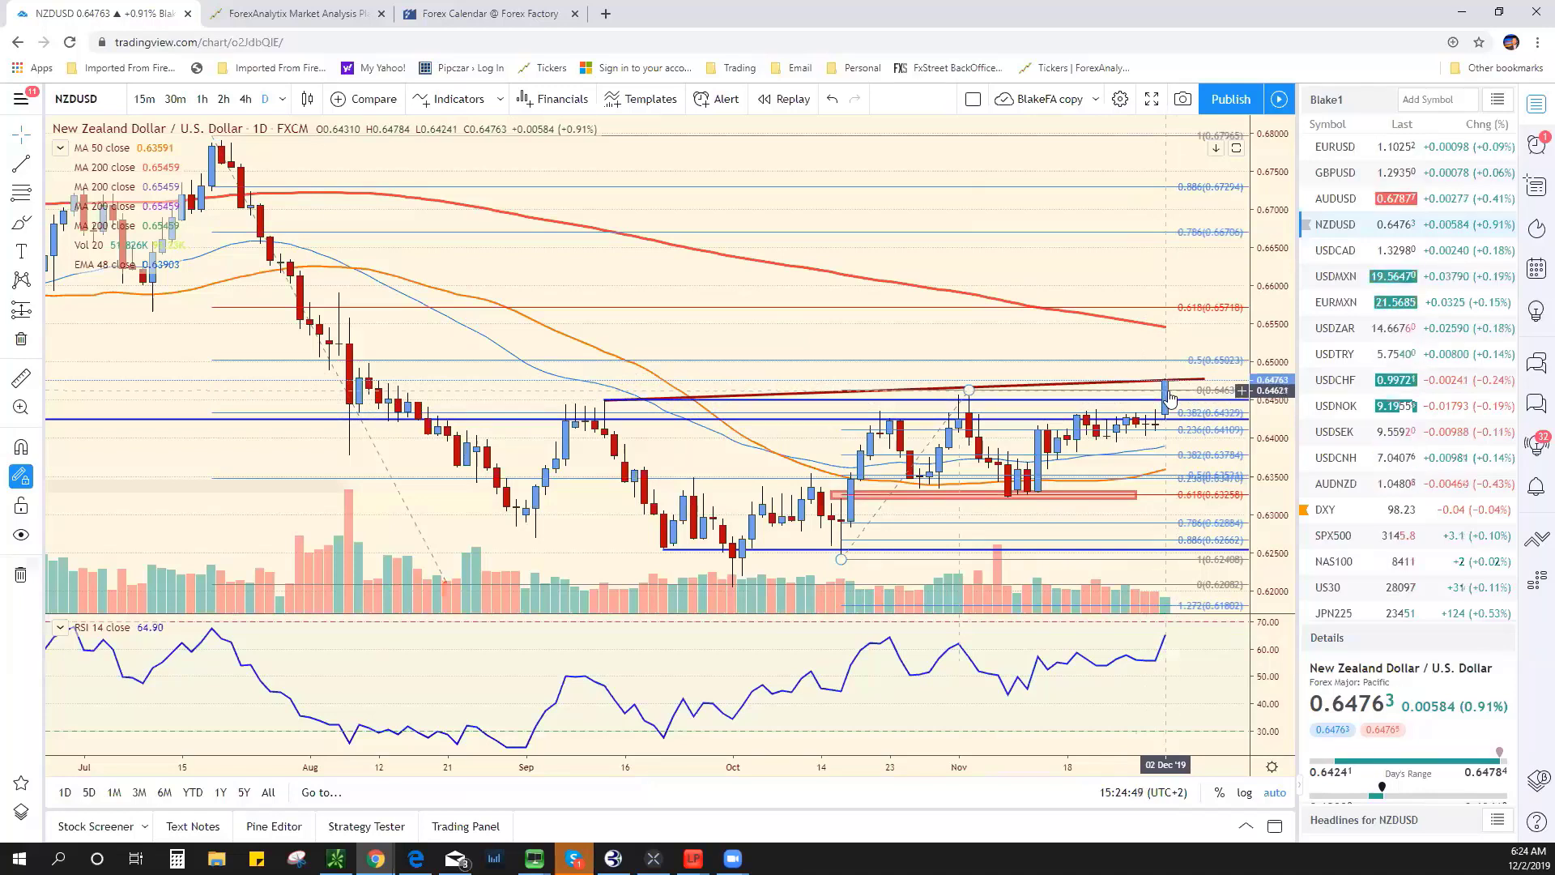
Load USDCAD from the watchlist, zoom in on it, then step down to USDMXN
click(1367, 258)
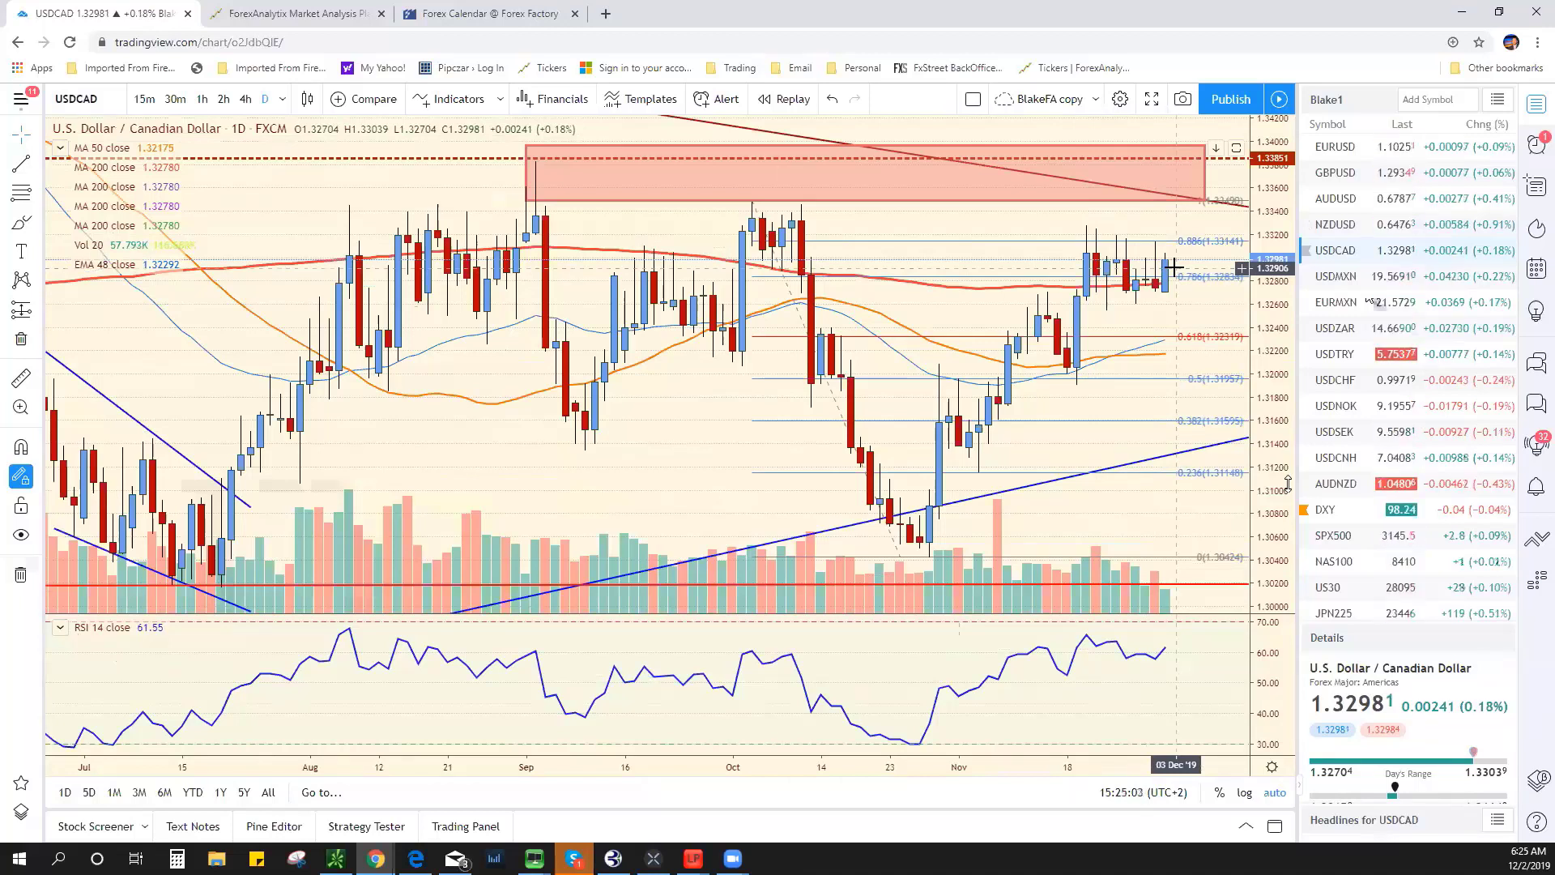
scroll(1174, 266, up, 1)
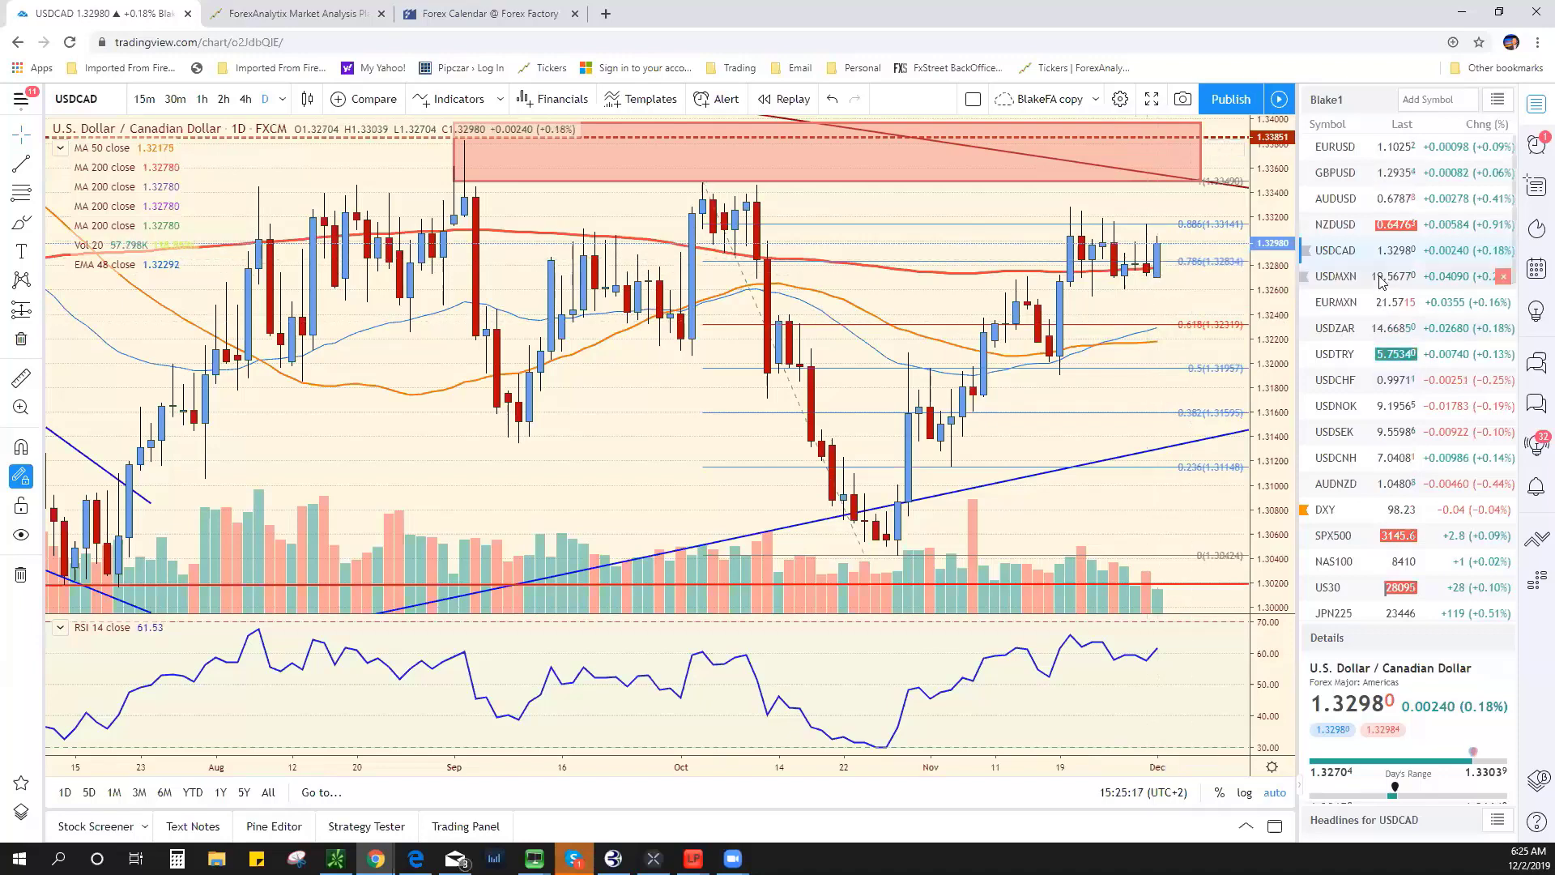
key(Down)
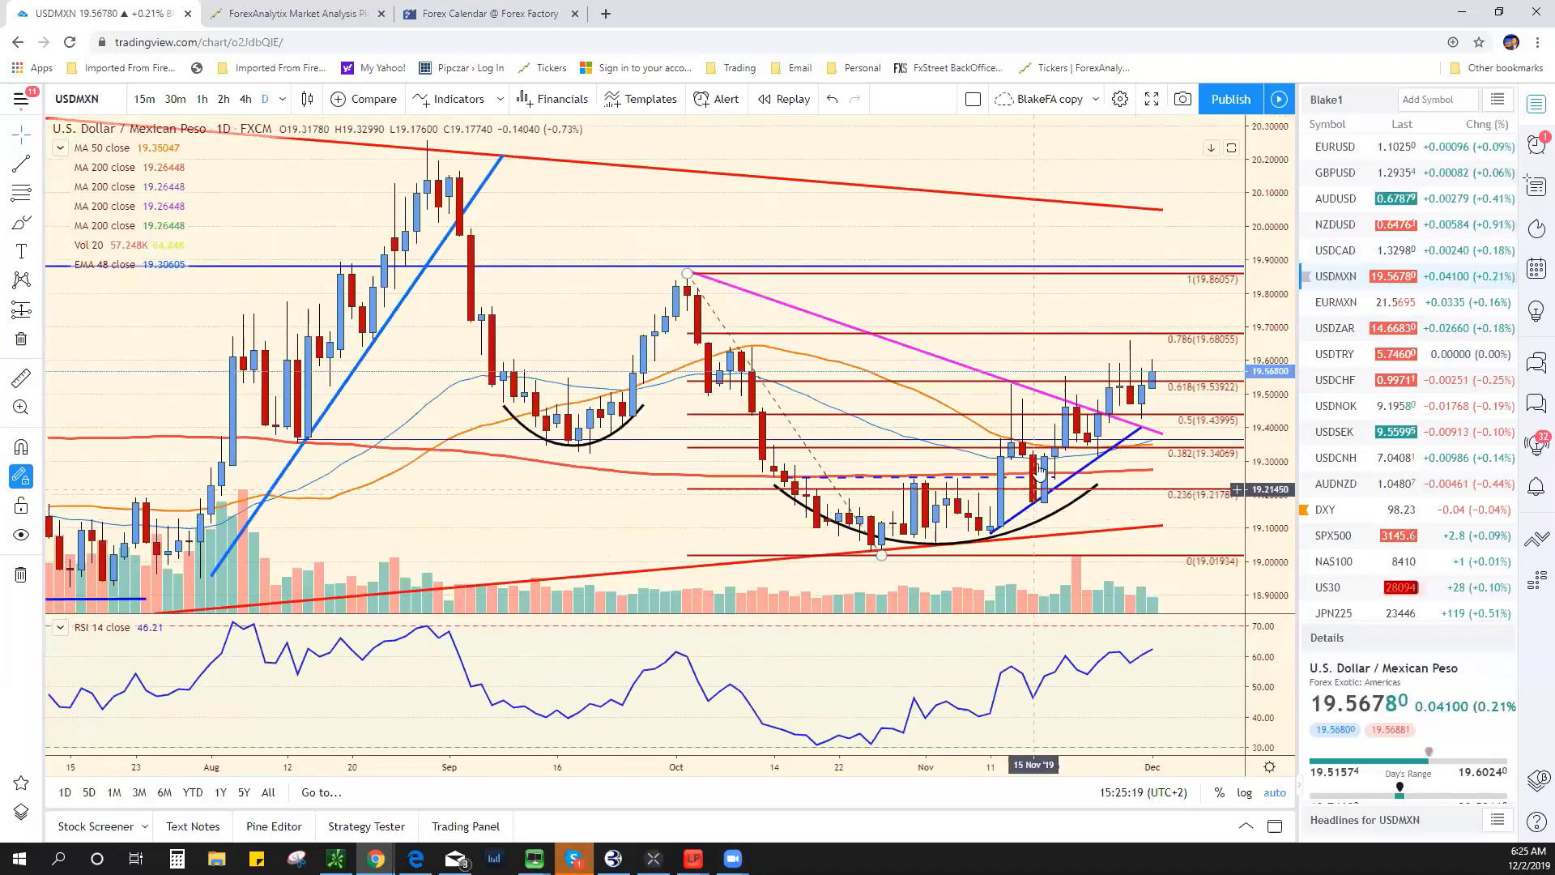
Zoom the USDMXN daily chart out to show June through December
scroll(909, 318, down, 2)
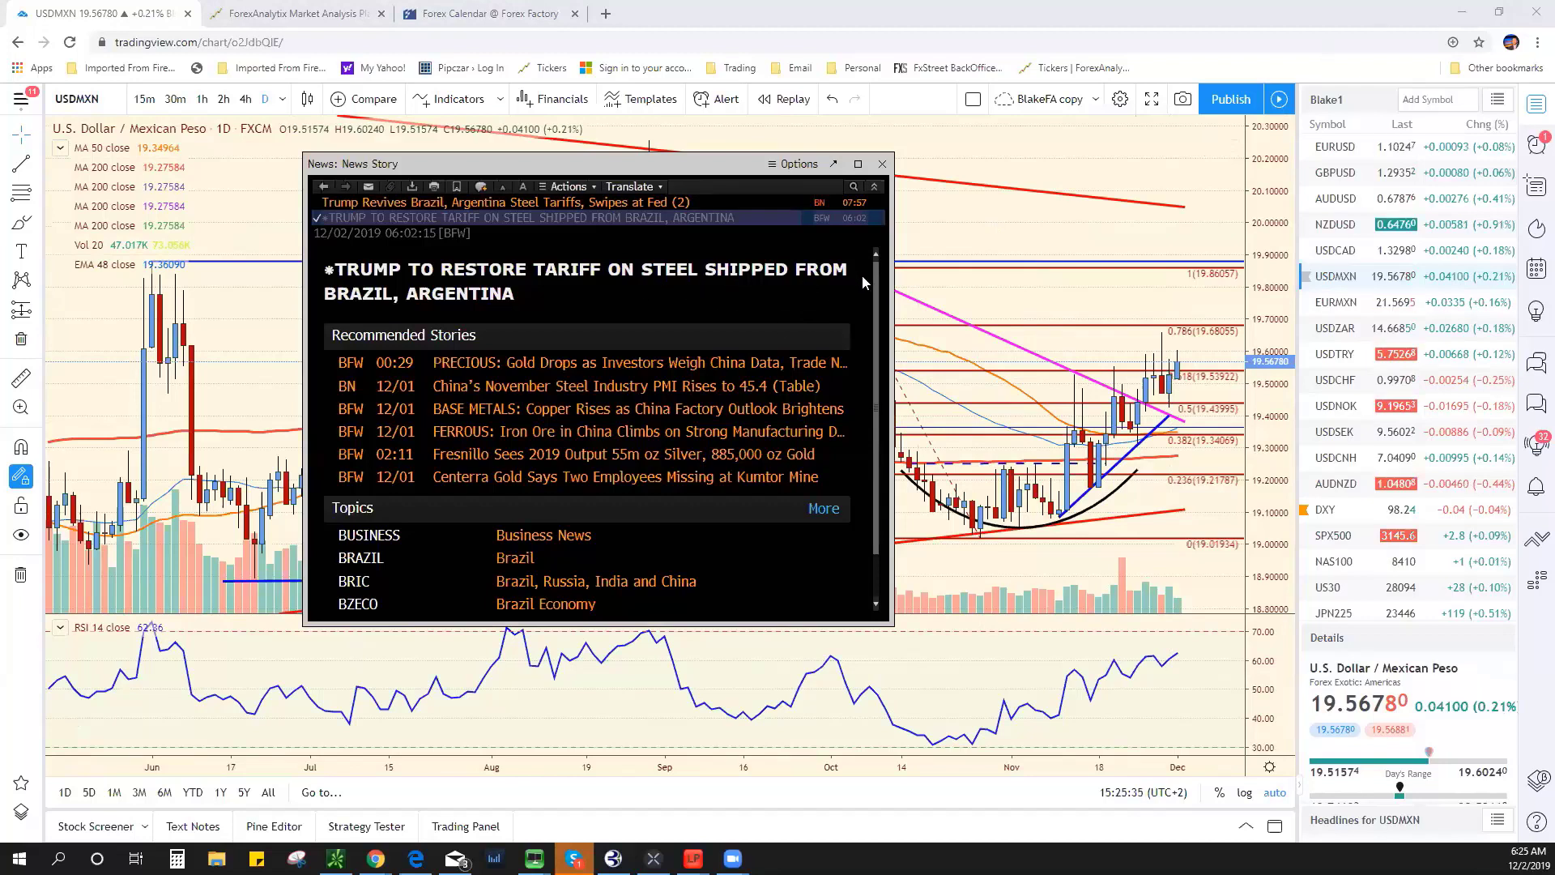
Close the steel-tariffs news story window covering the USDMXN chart
click(882, 163)
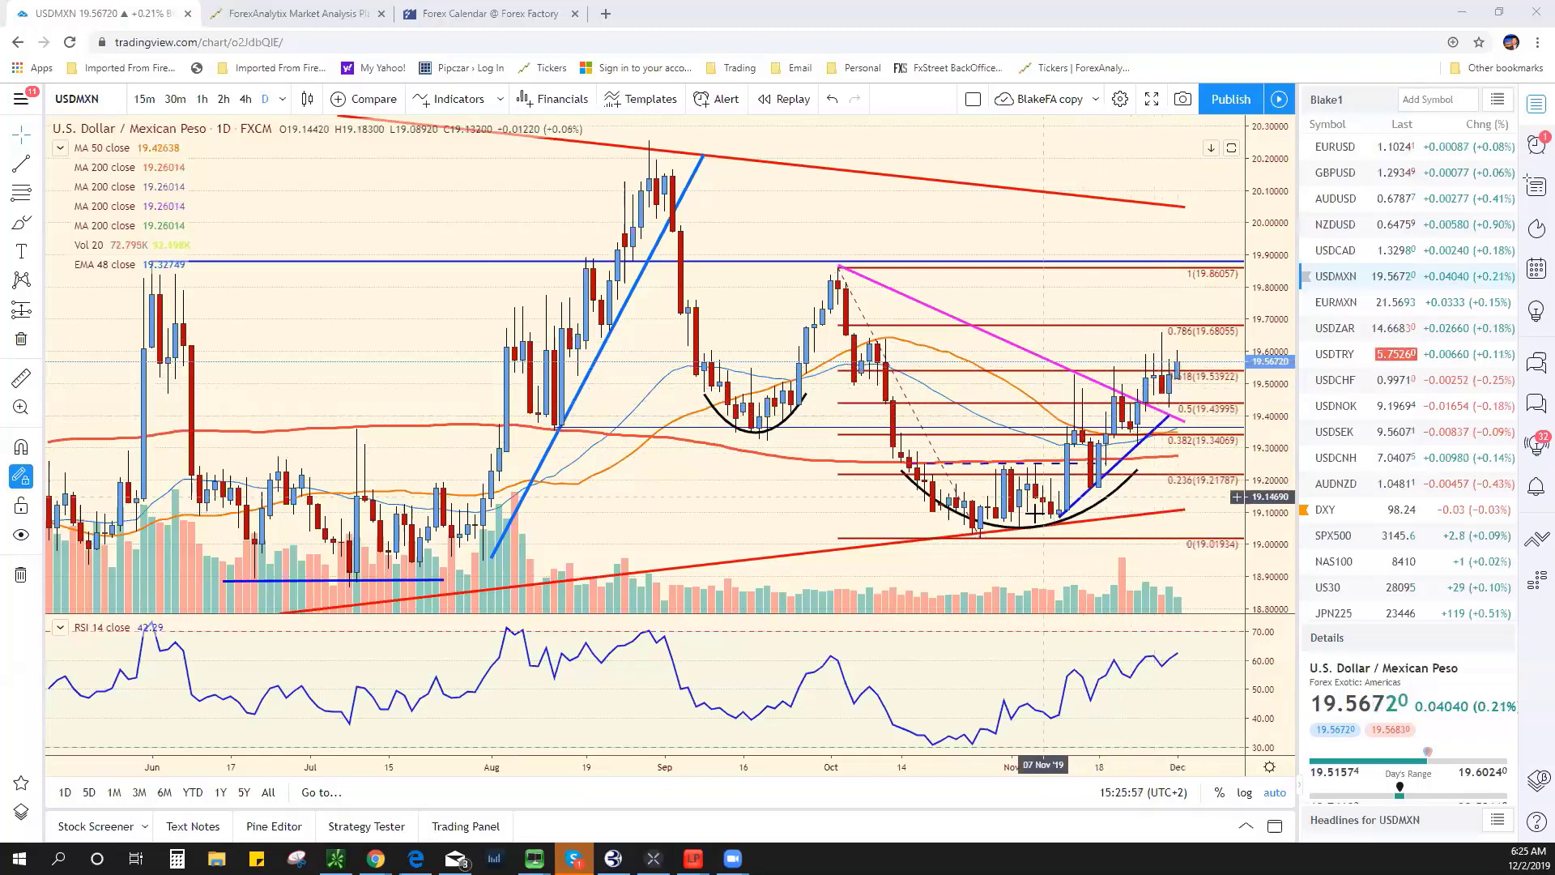
Zoom USDMXN out to the full year, load USDJPY, and close the max-devices warning
scroll(1113, 442, down, 4)
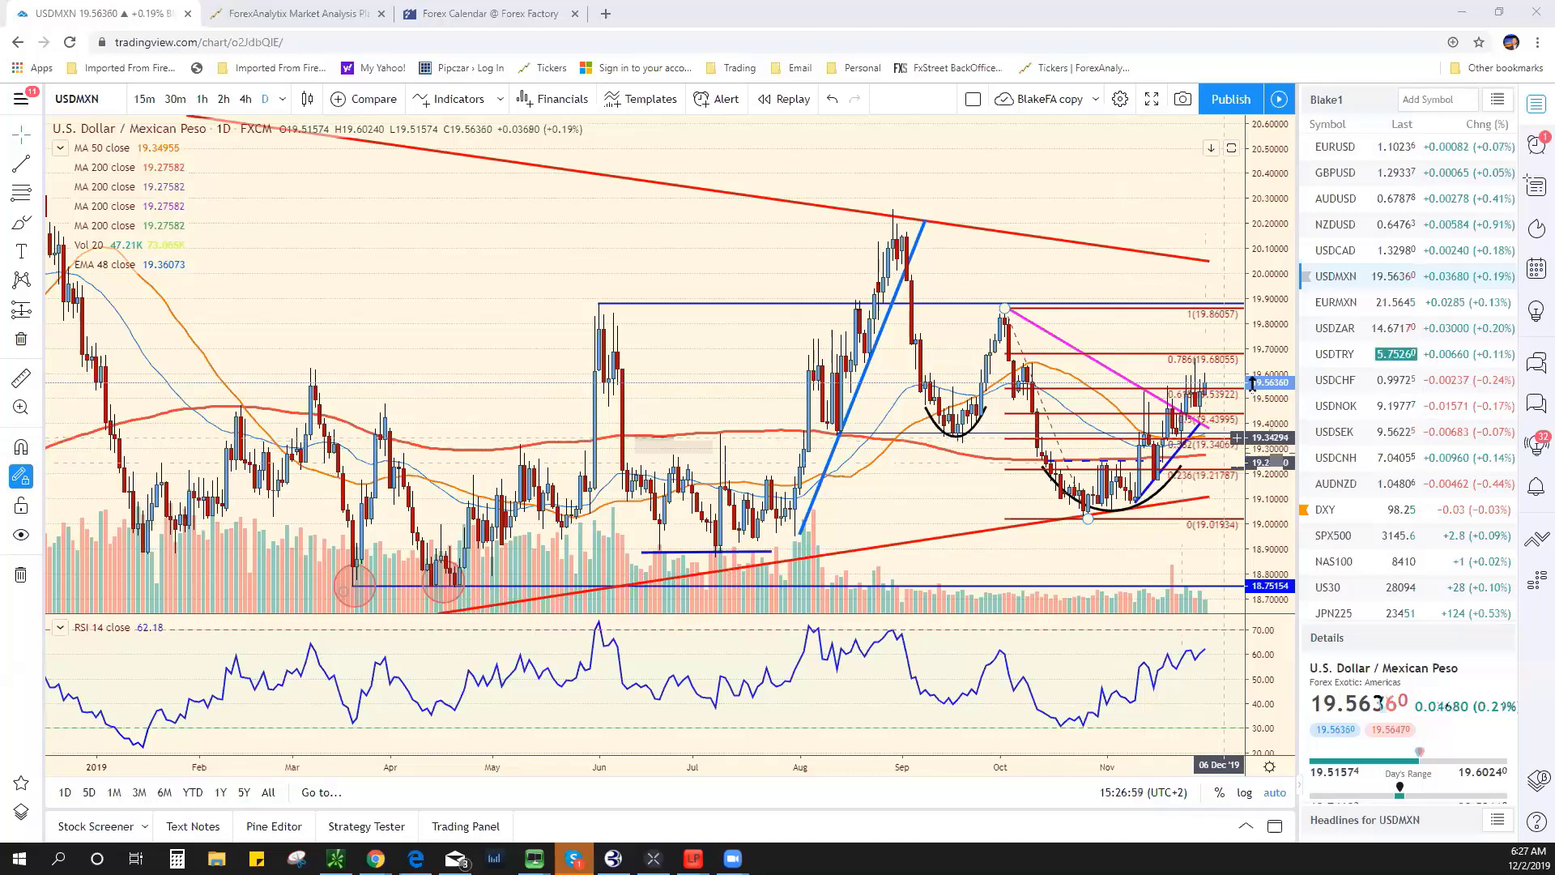
scroll(1382, 444, down, 1)
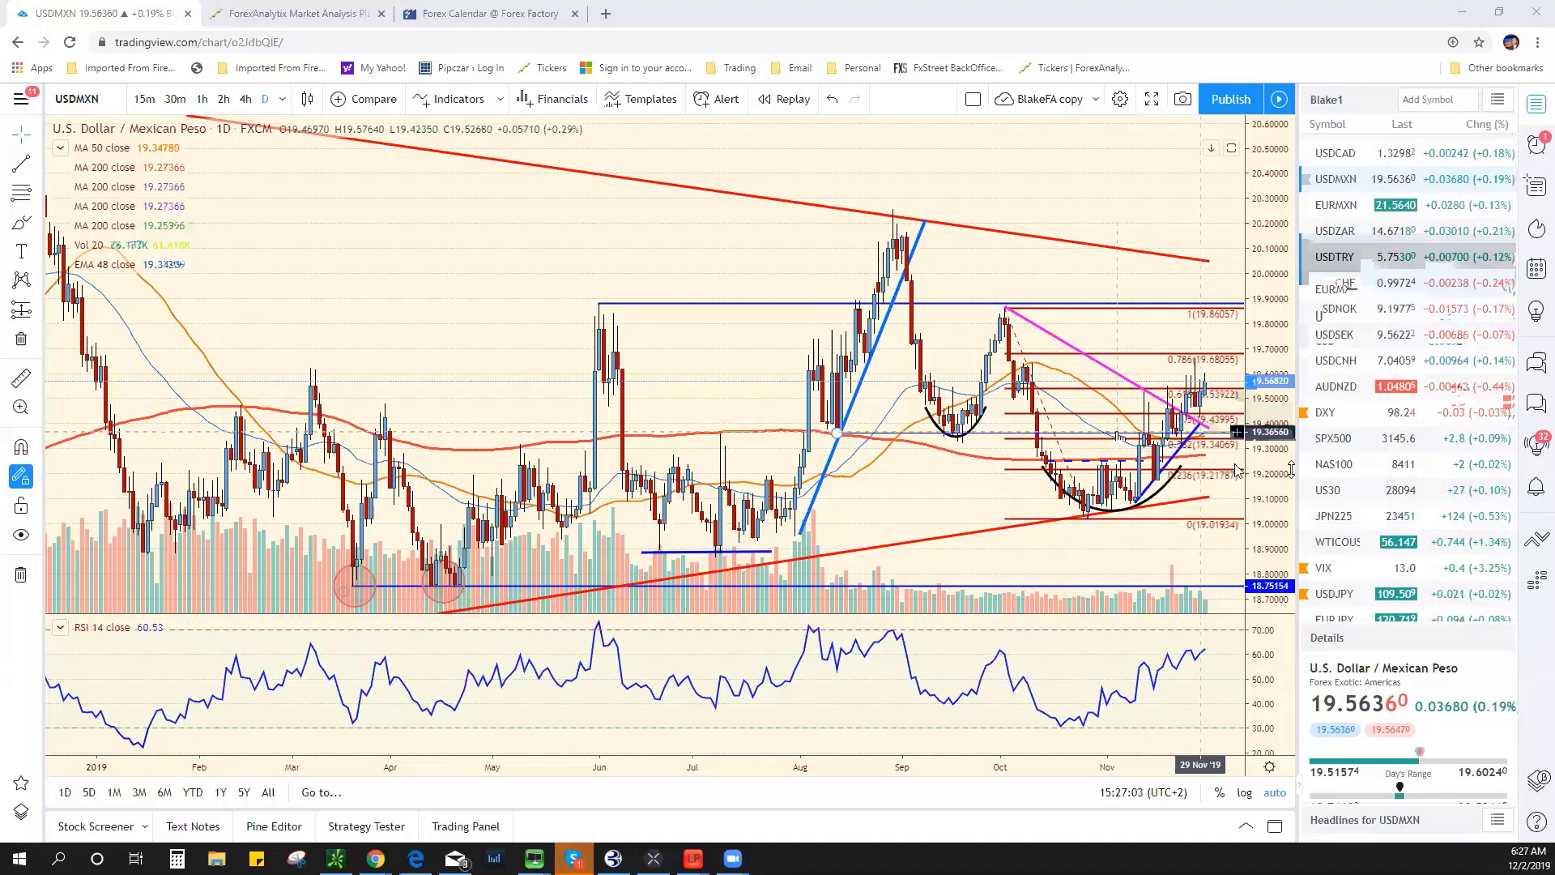
click(1327, 595)
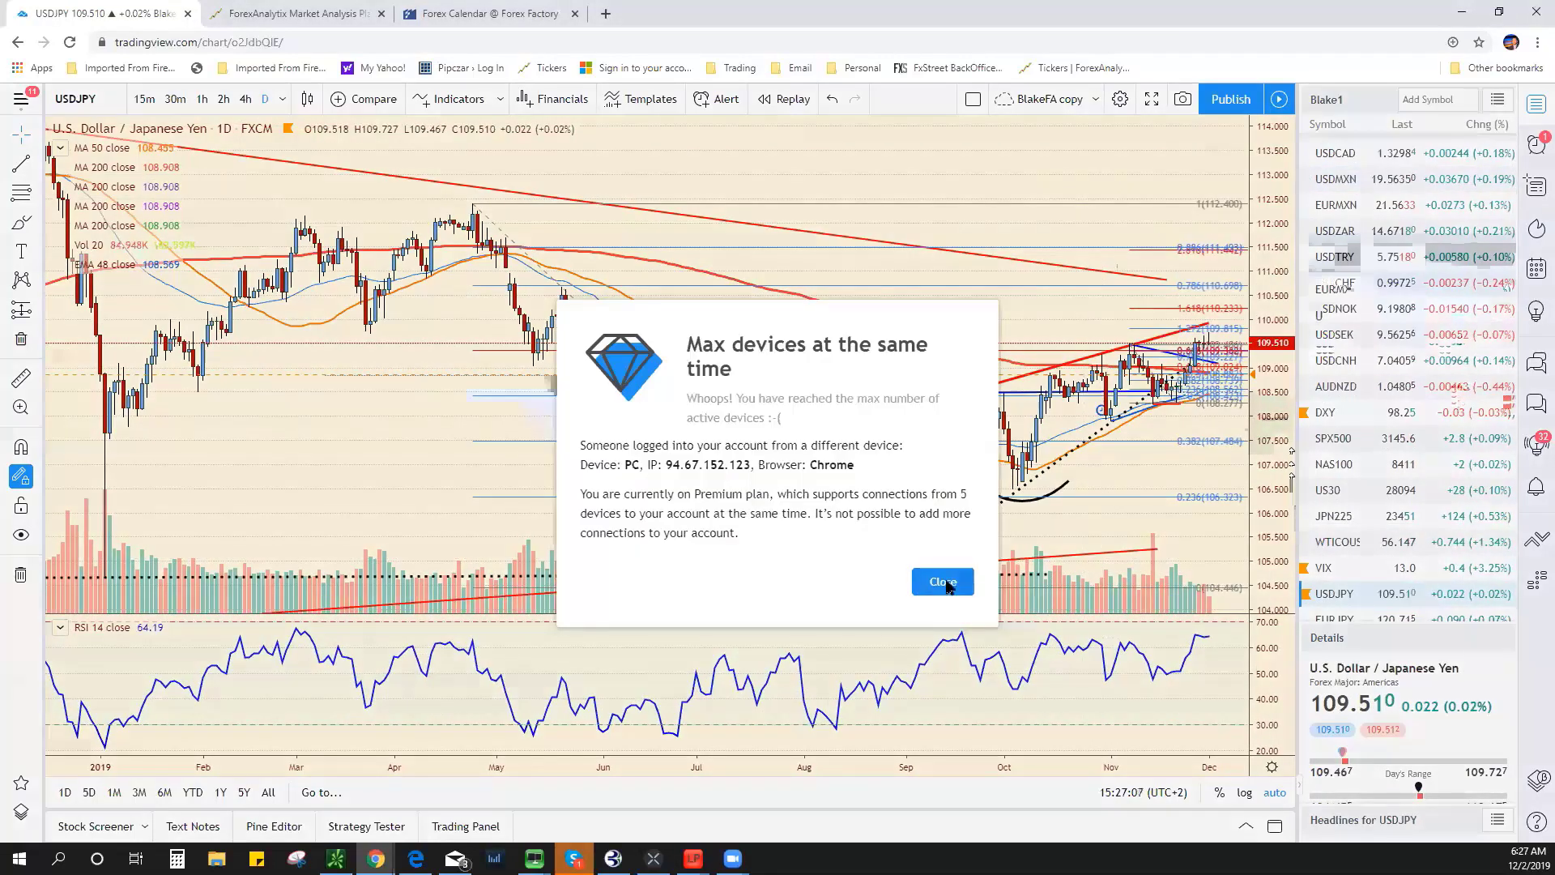
click(944, 583)
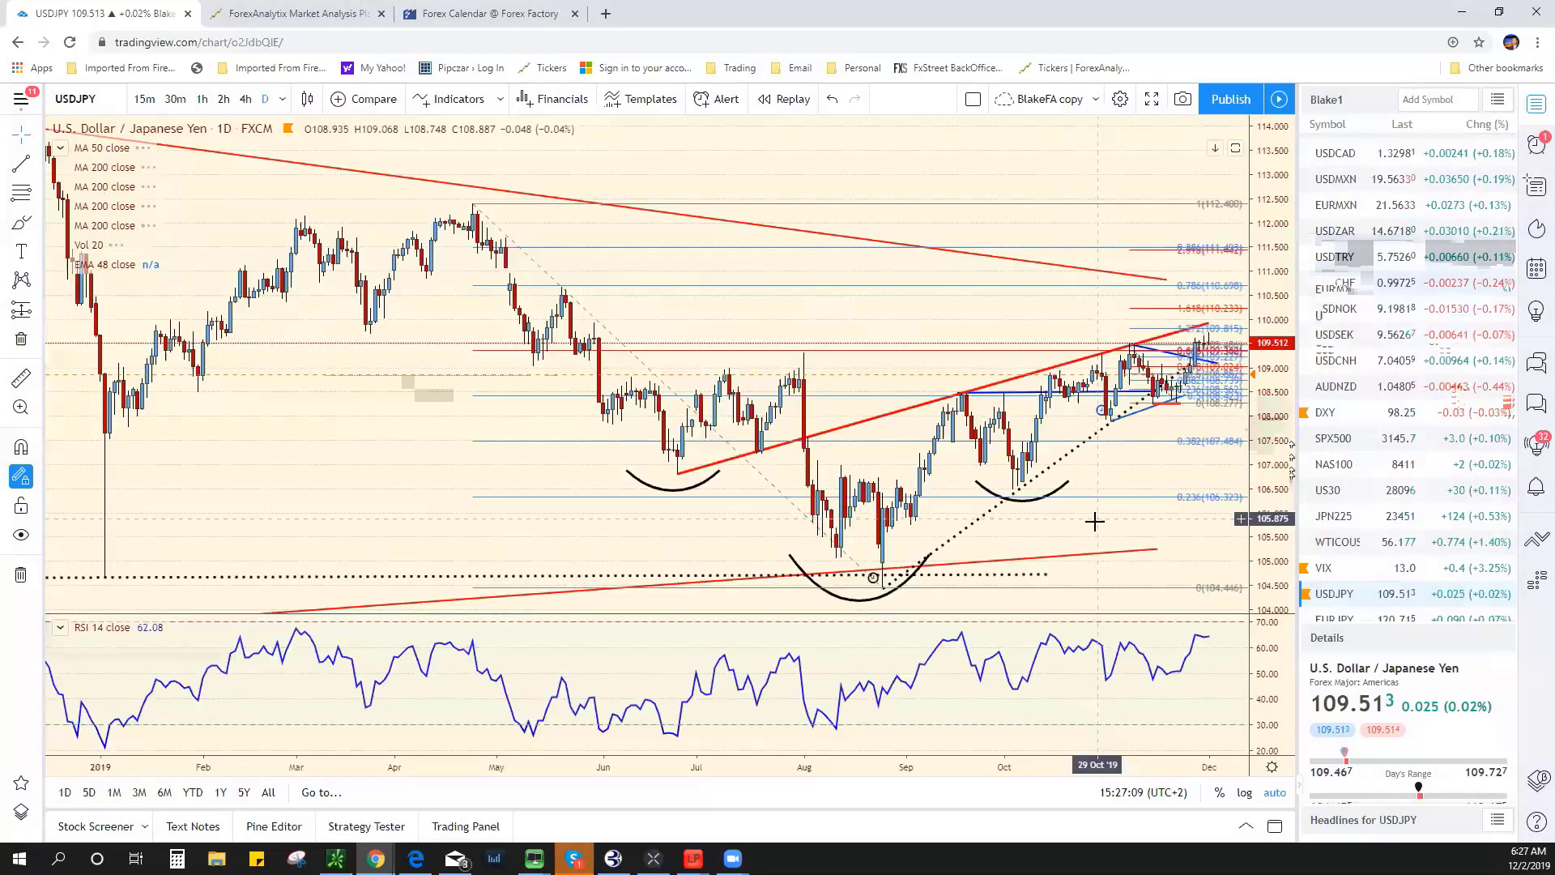
Frame USDJPY on Jun–Dec and drag the red rising trendline's right end slightly further right
scroll(1102, 526, up, 3)
drag(1115, 486, 1011, 437)
scroll(1010, 409, up, 1)
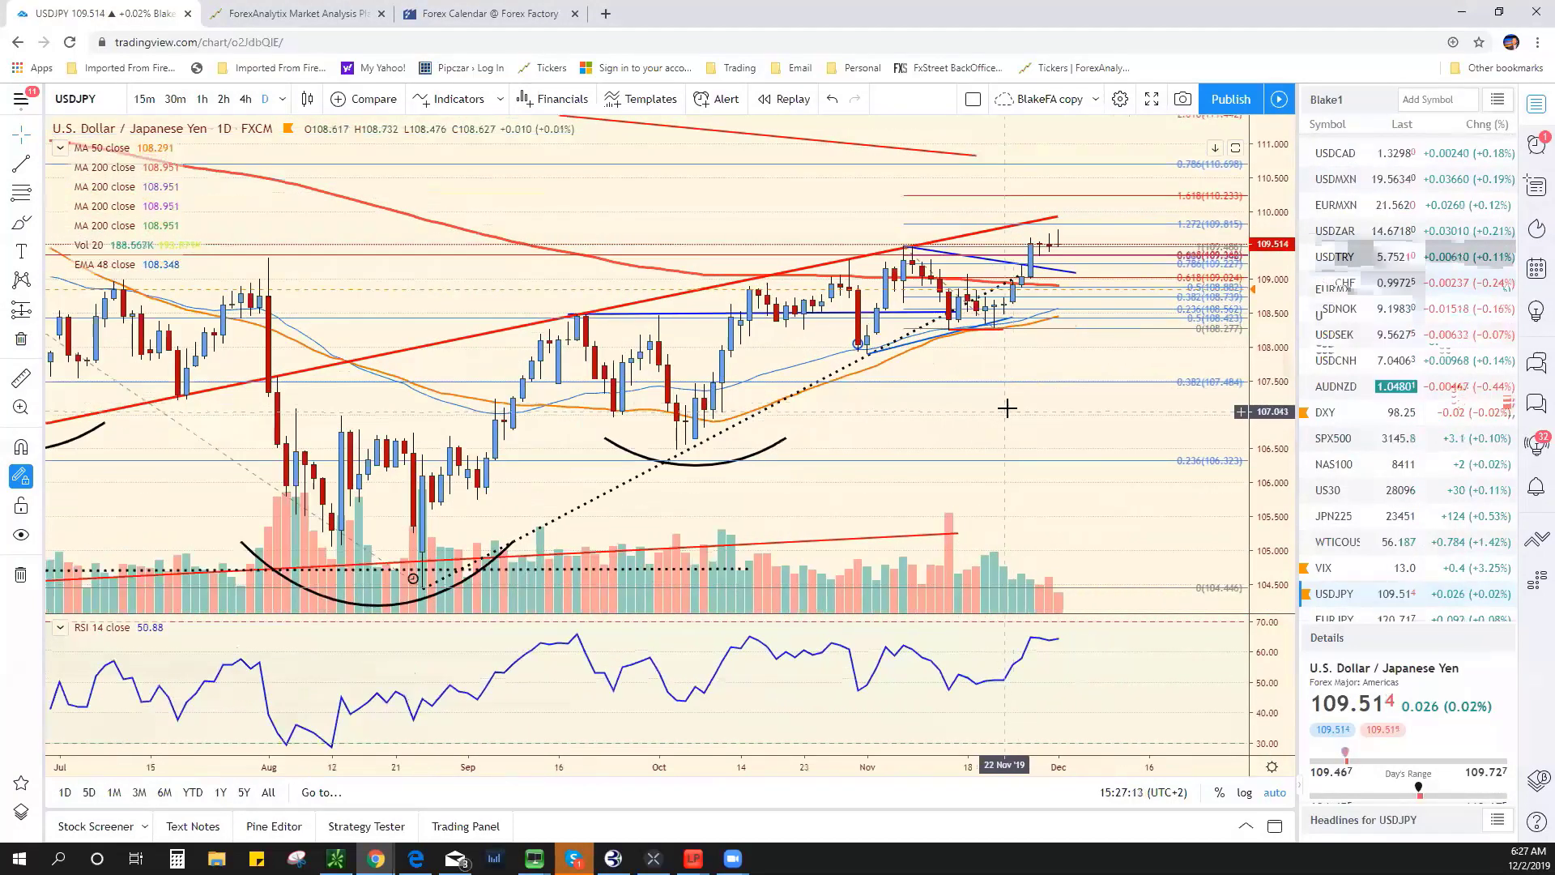
scroll(1007, 409, down, 1)
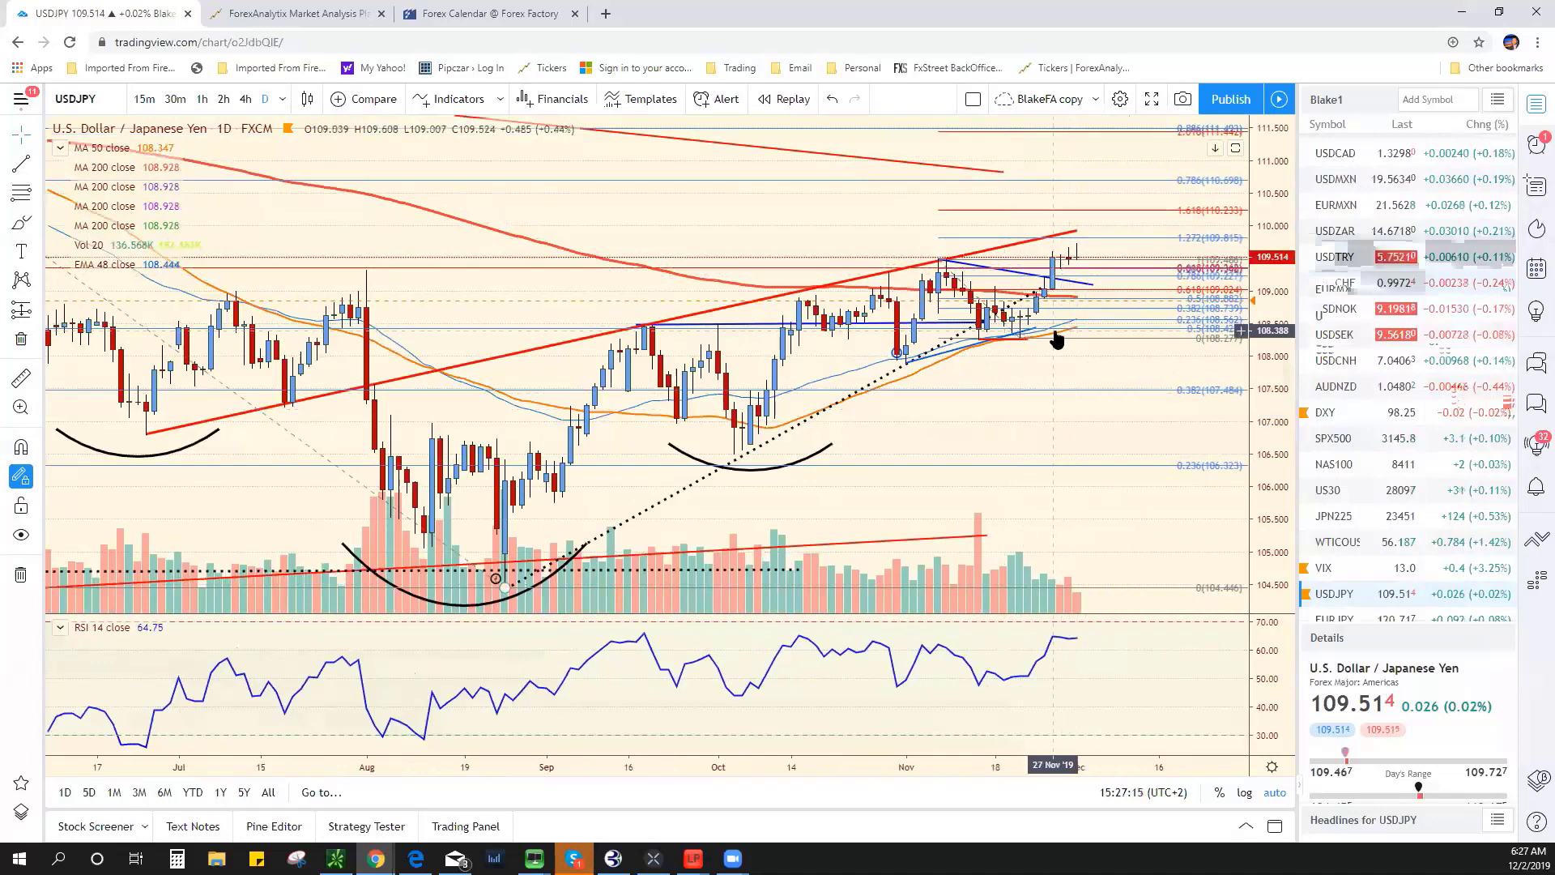
click(1077, 229)
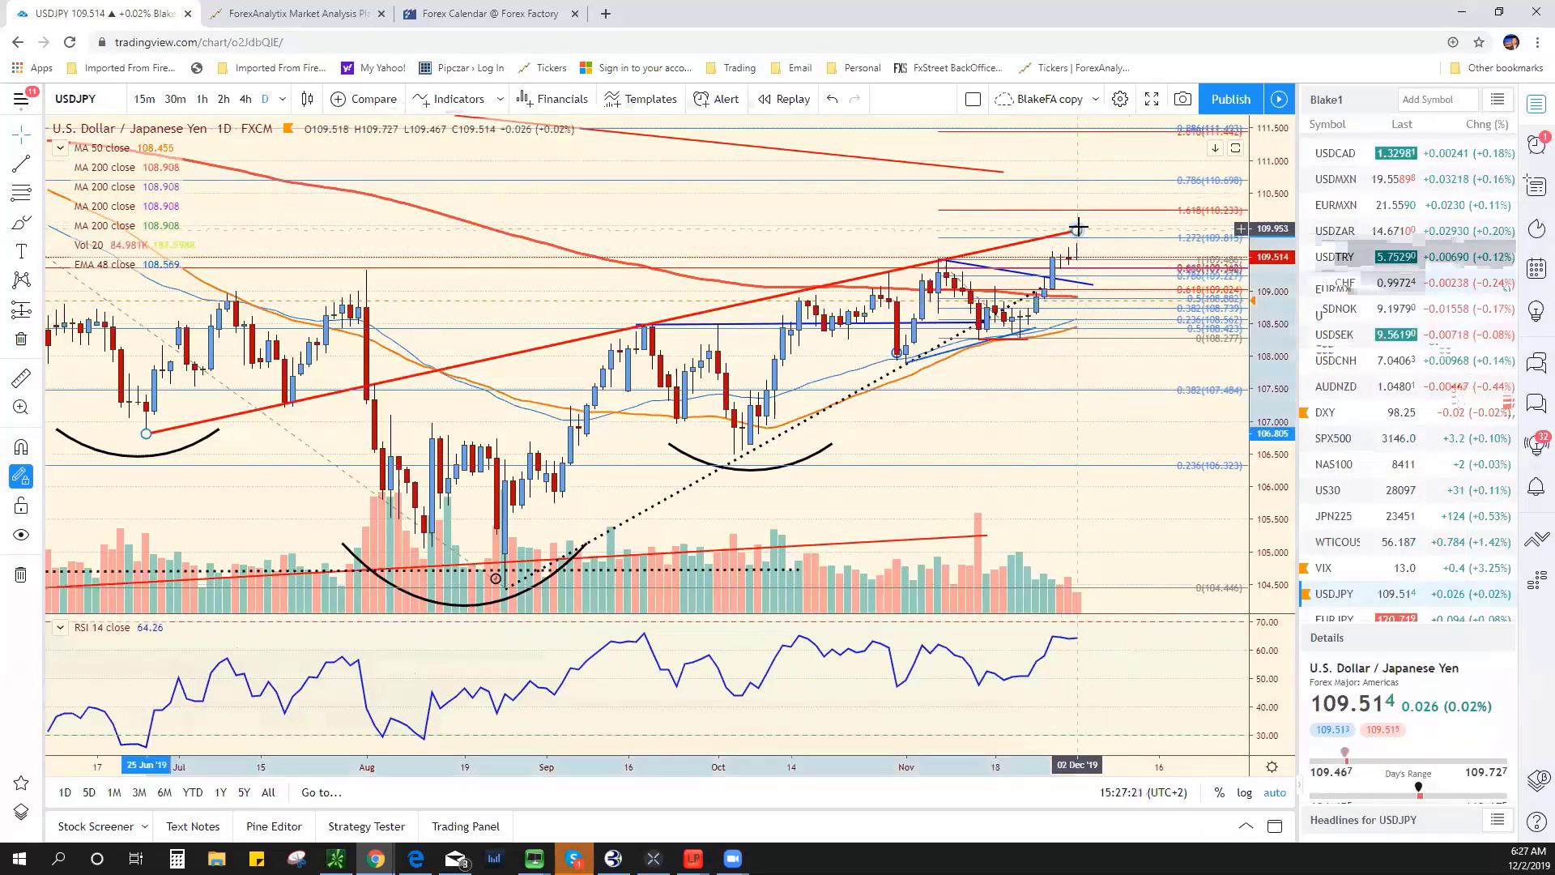
drag(1078, 229, 1094, 228)
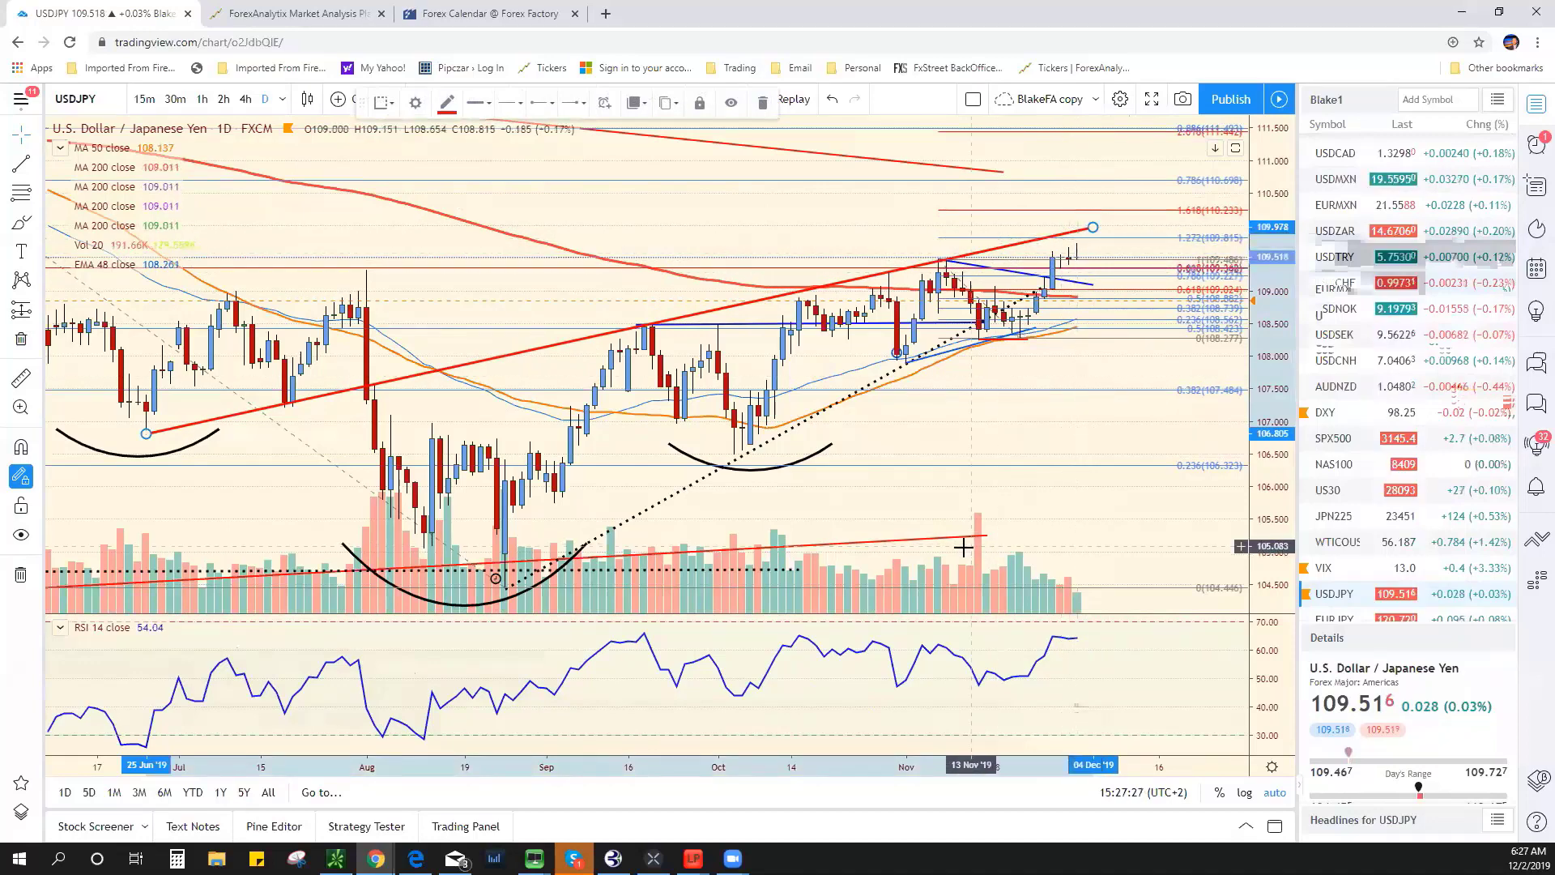
scroll(996, 480, up, 3)
Zoom out on the SPX500 daily chart to show its channel lines and Fibonacci levels
scroll(998, 389, down, 3)
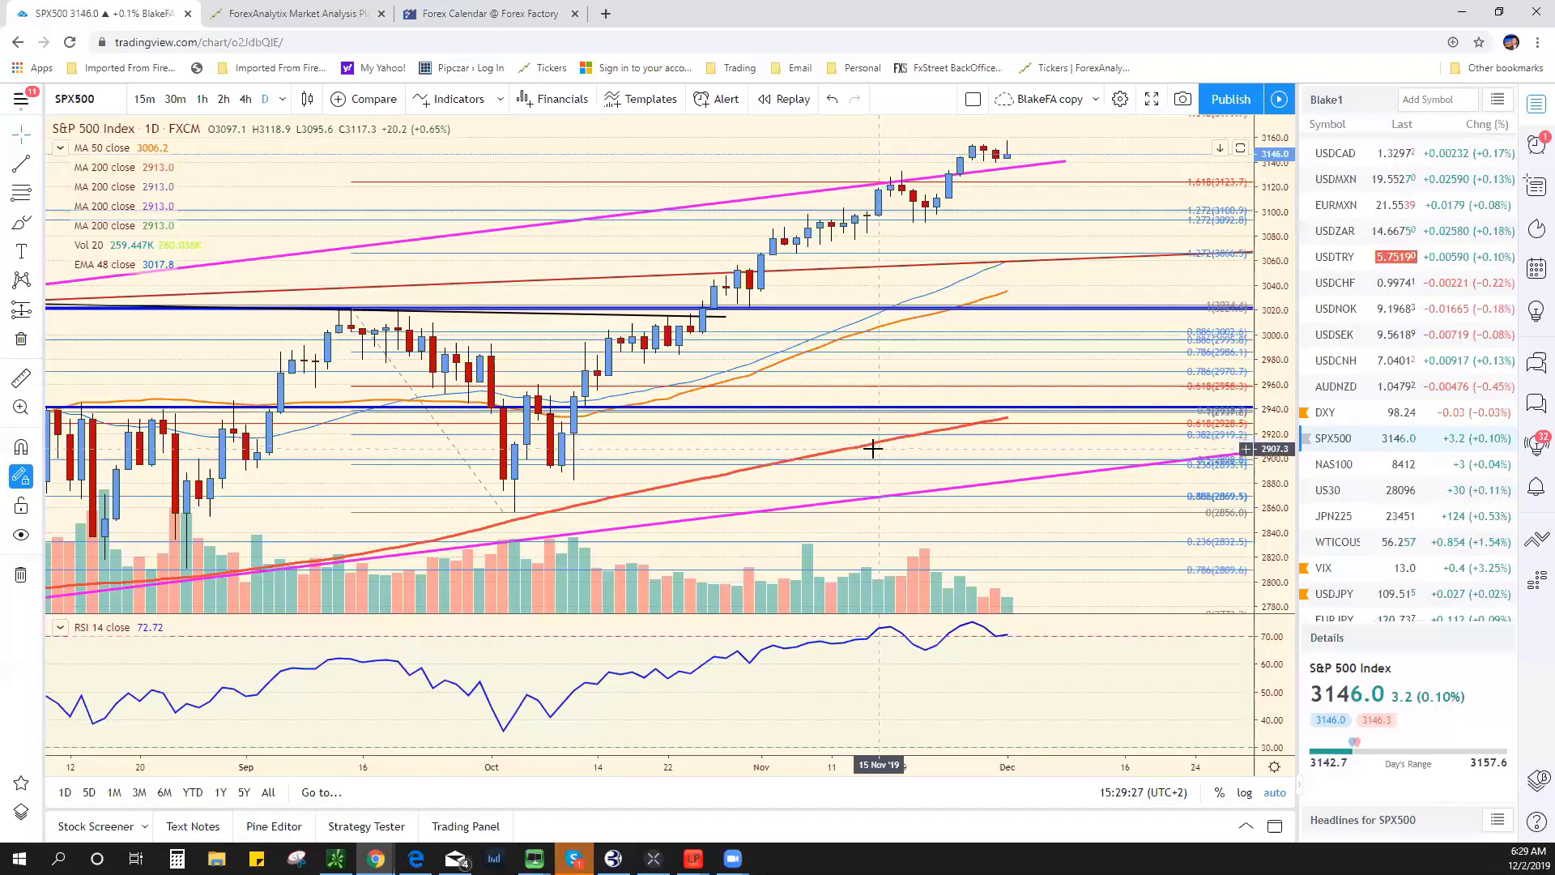
View SPX500 on the 4-hour timeframe zoomed out, then return to daily candles and zoom in
scroll(872, 452, down, 3)
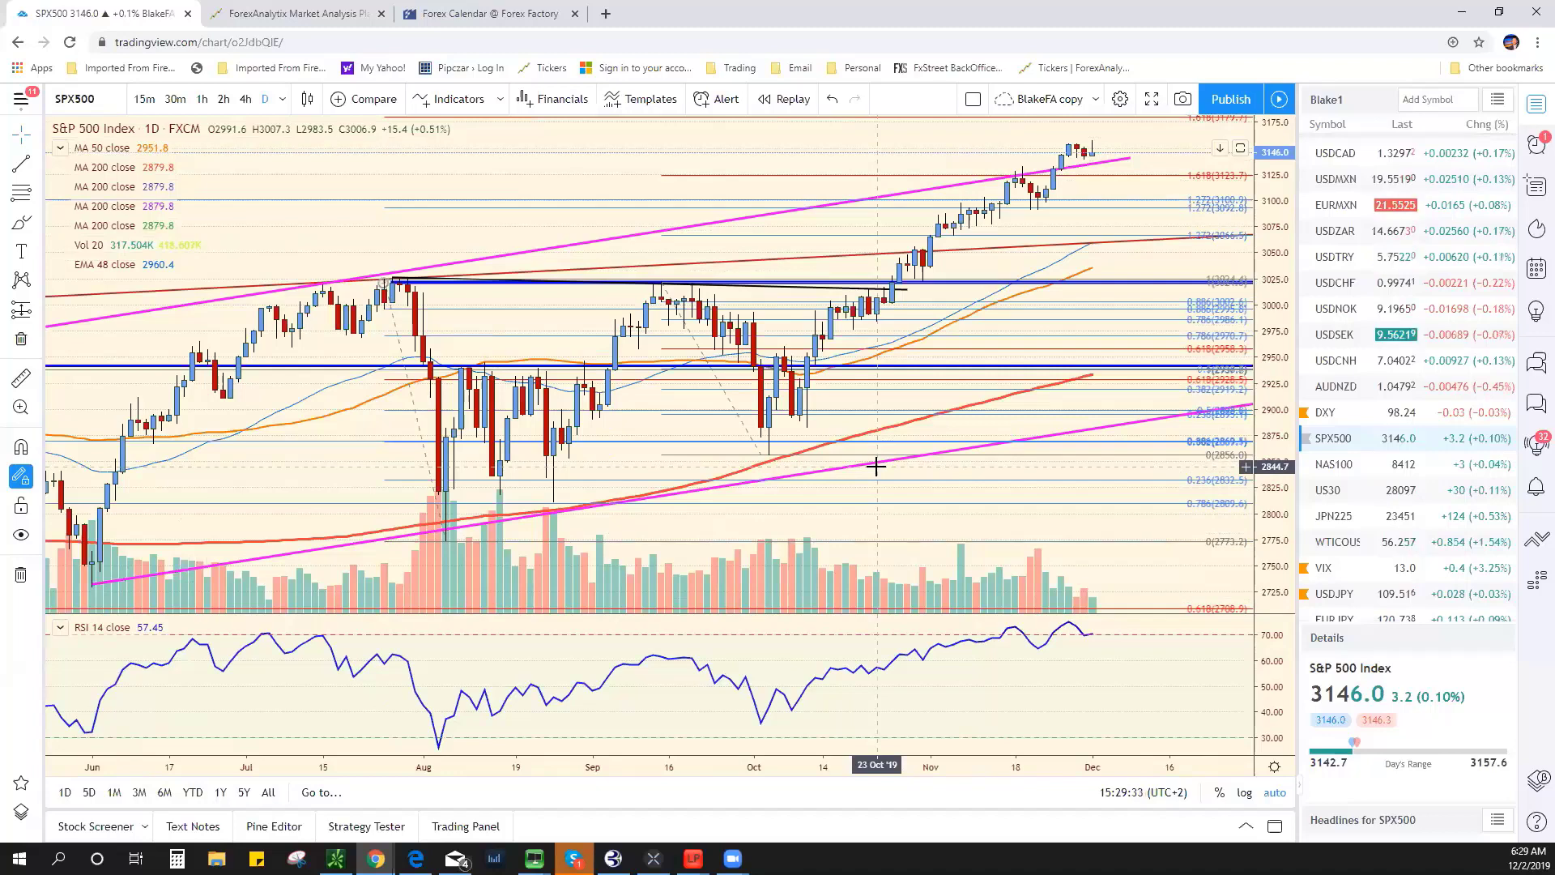
scroll(899, 444, down, 4)
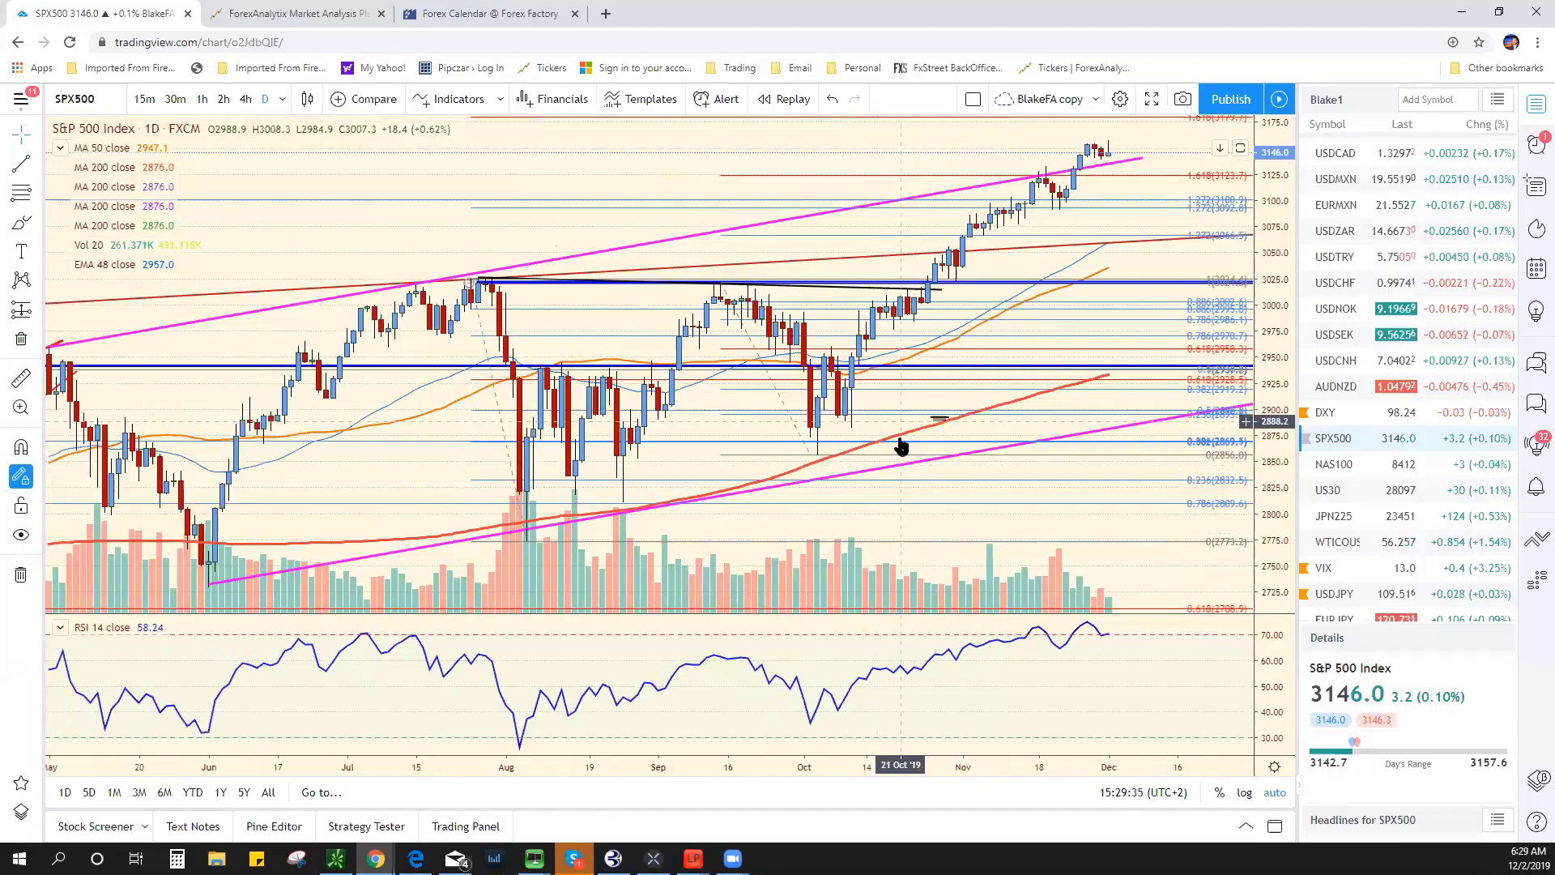
scroll(1045, 243, up, 4)
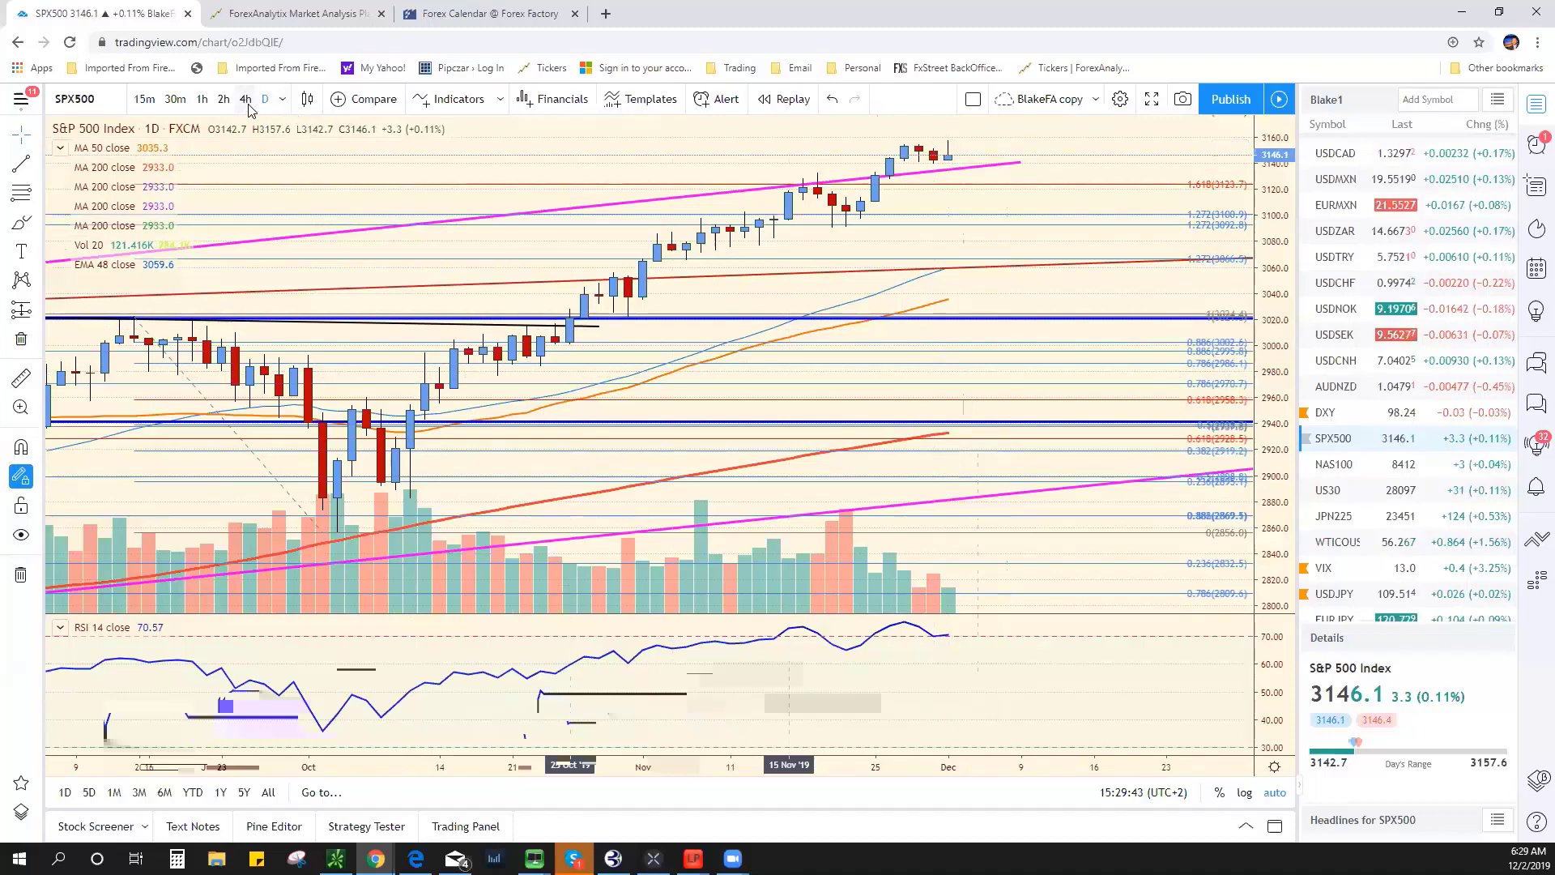
text(4h)
key(Return)
scroll(1025, 410, down, 5)
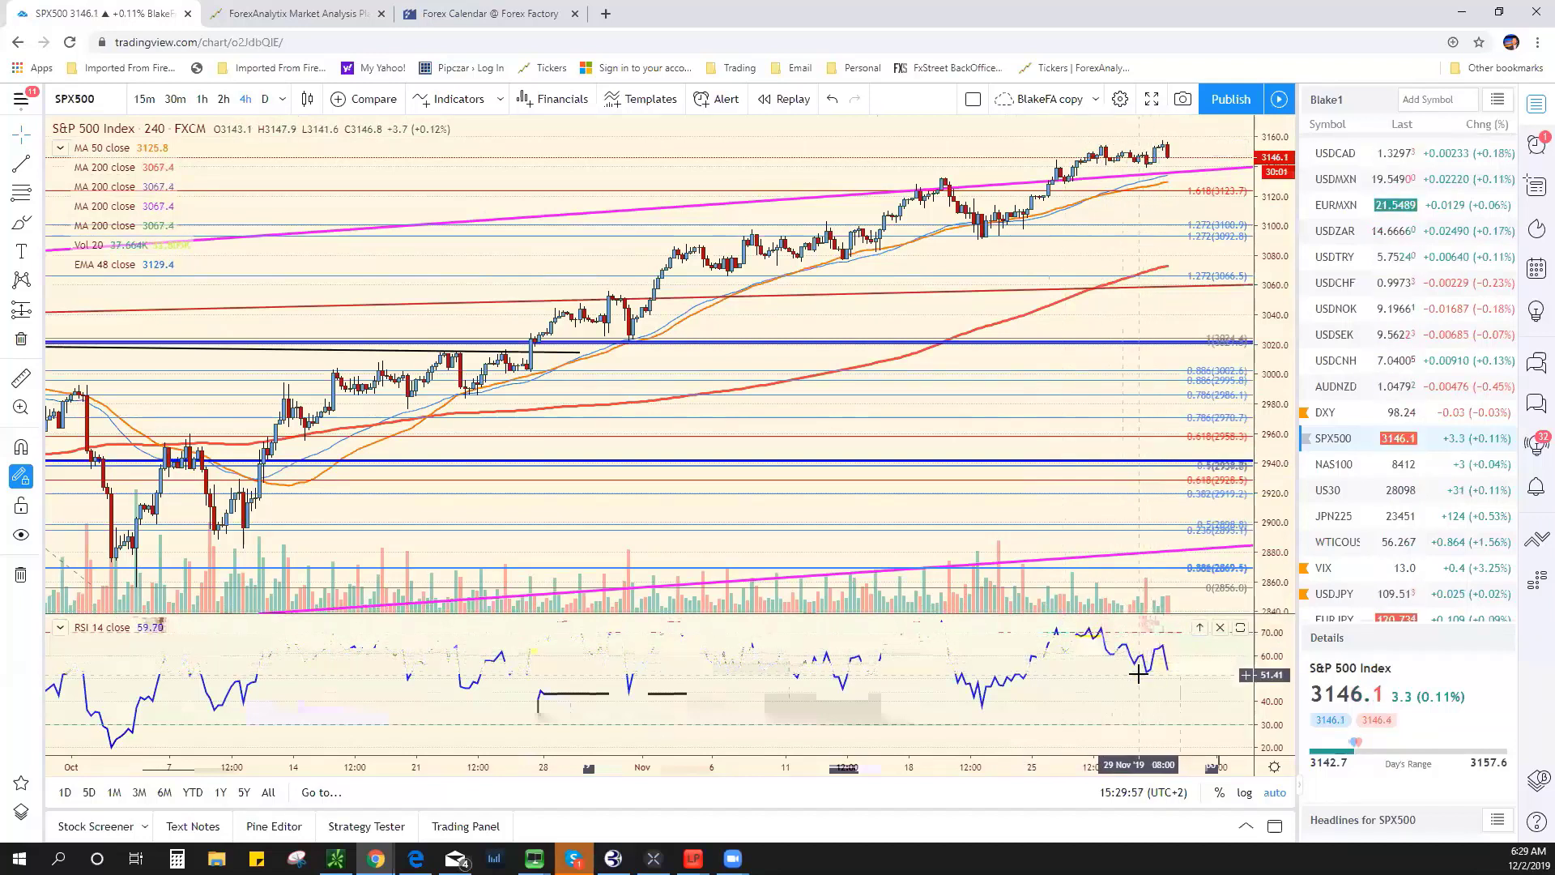
click(265, 99)
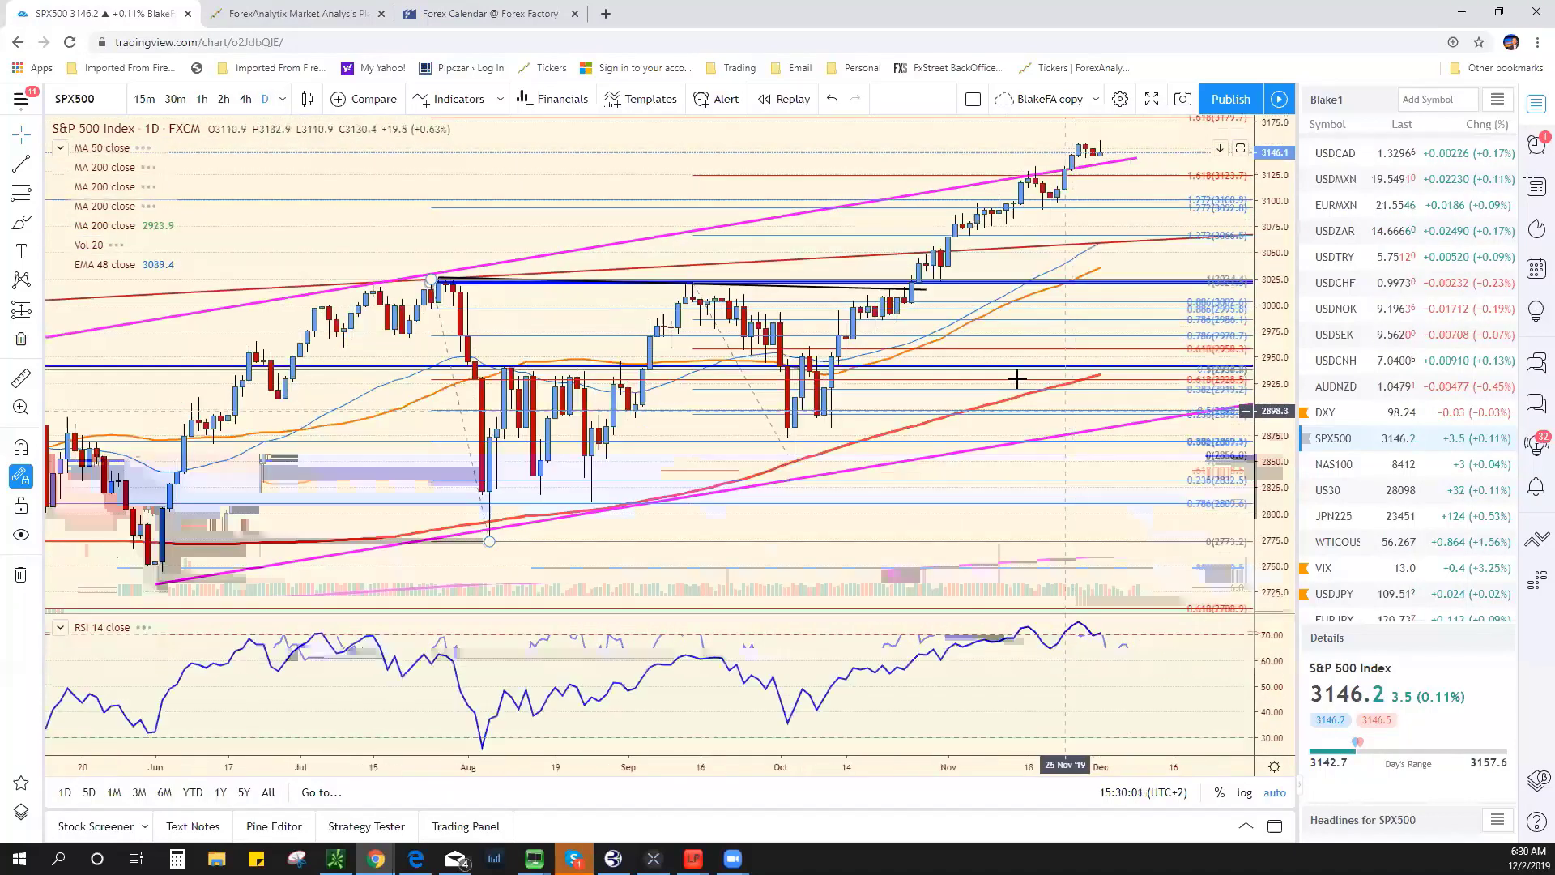
scroll(1013, 324, up, 3)
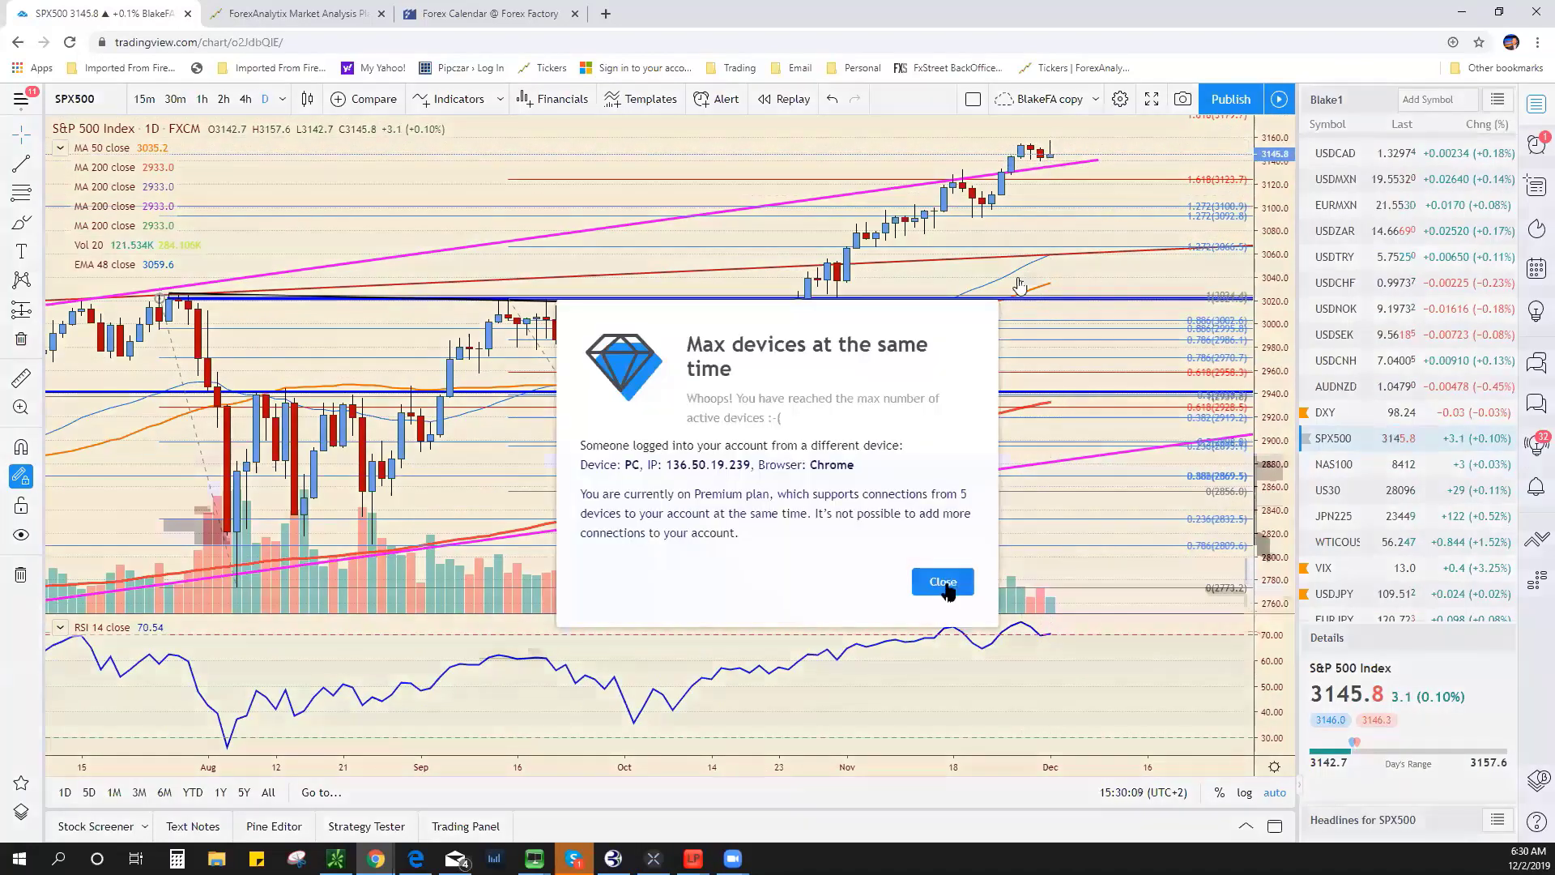
Close the 'Max devices at the same time' warning over the SPX500 chart
click(942, 581)
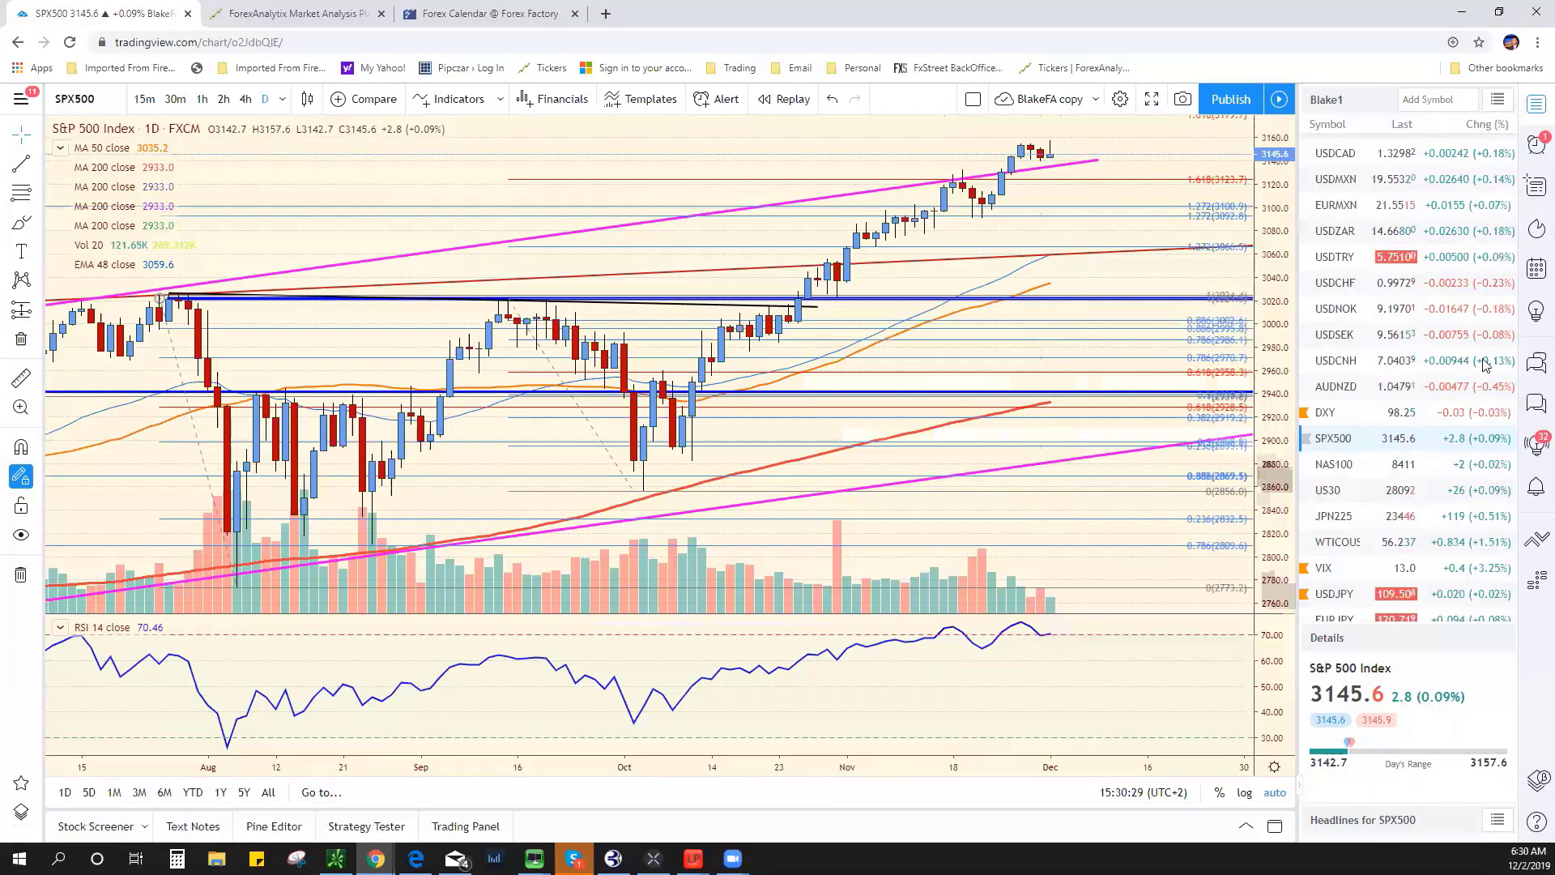
Switch to the ForexAnalytix browser tab and go to the site's Home page
click(283, 17)
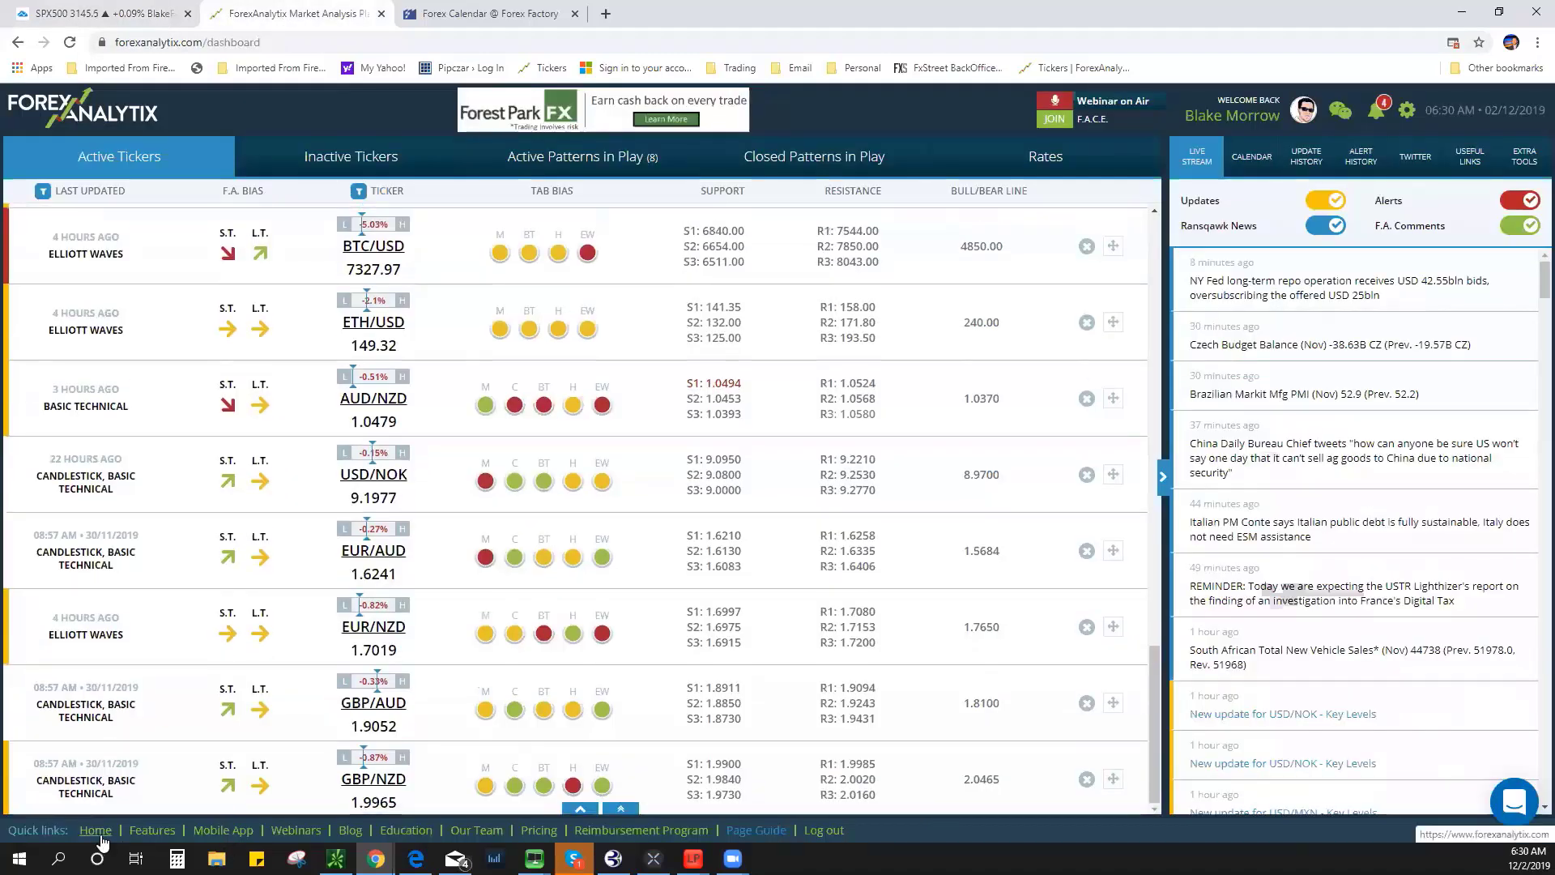
click(95, 832)
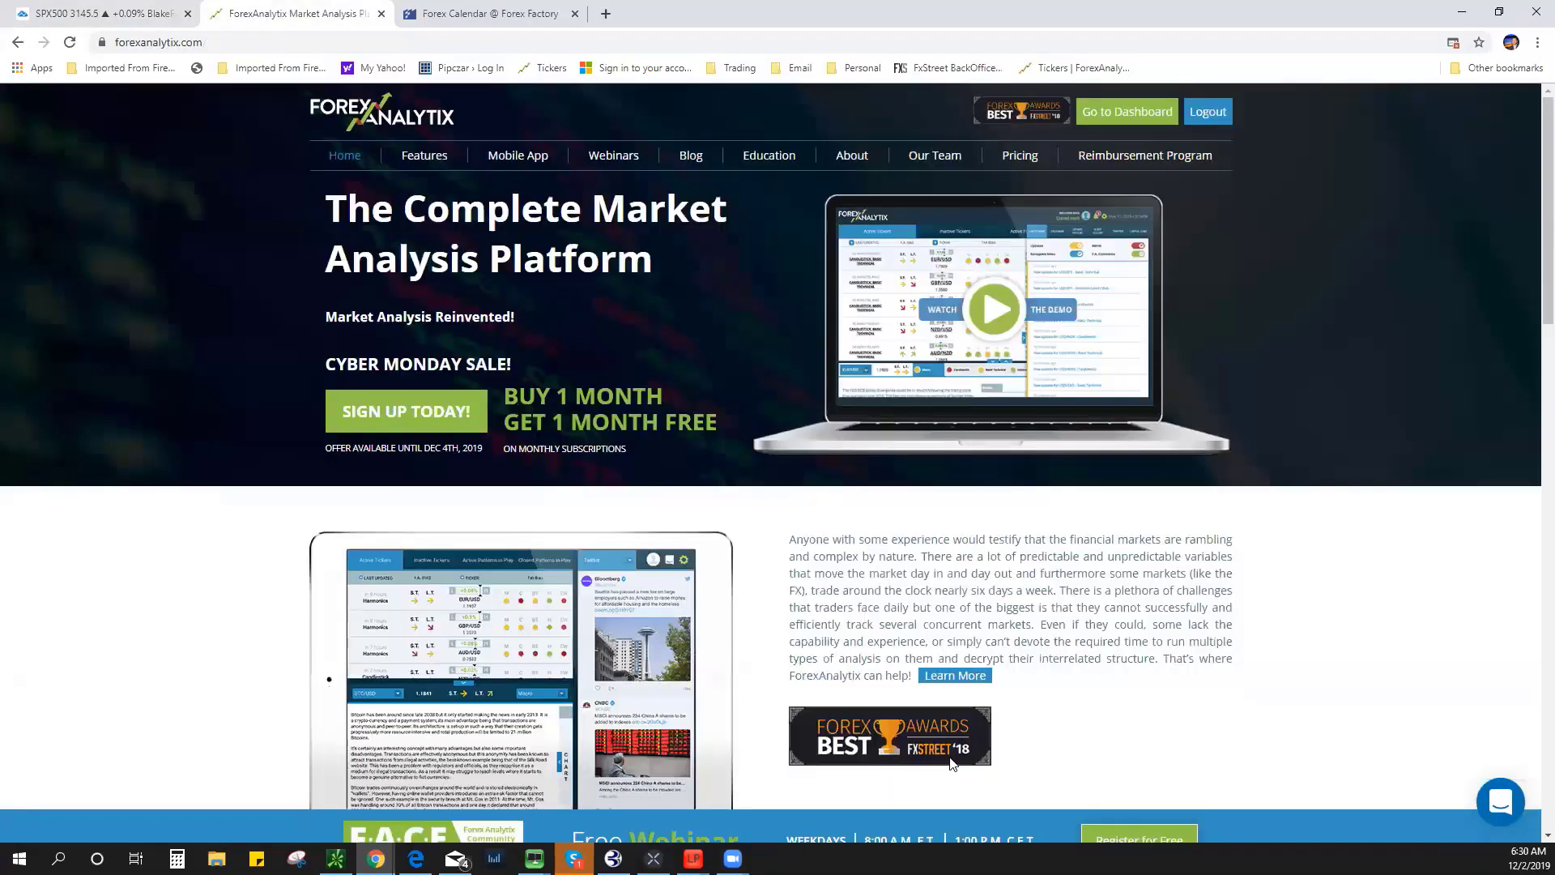
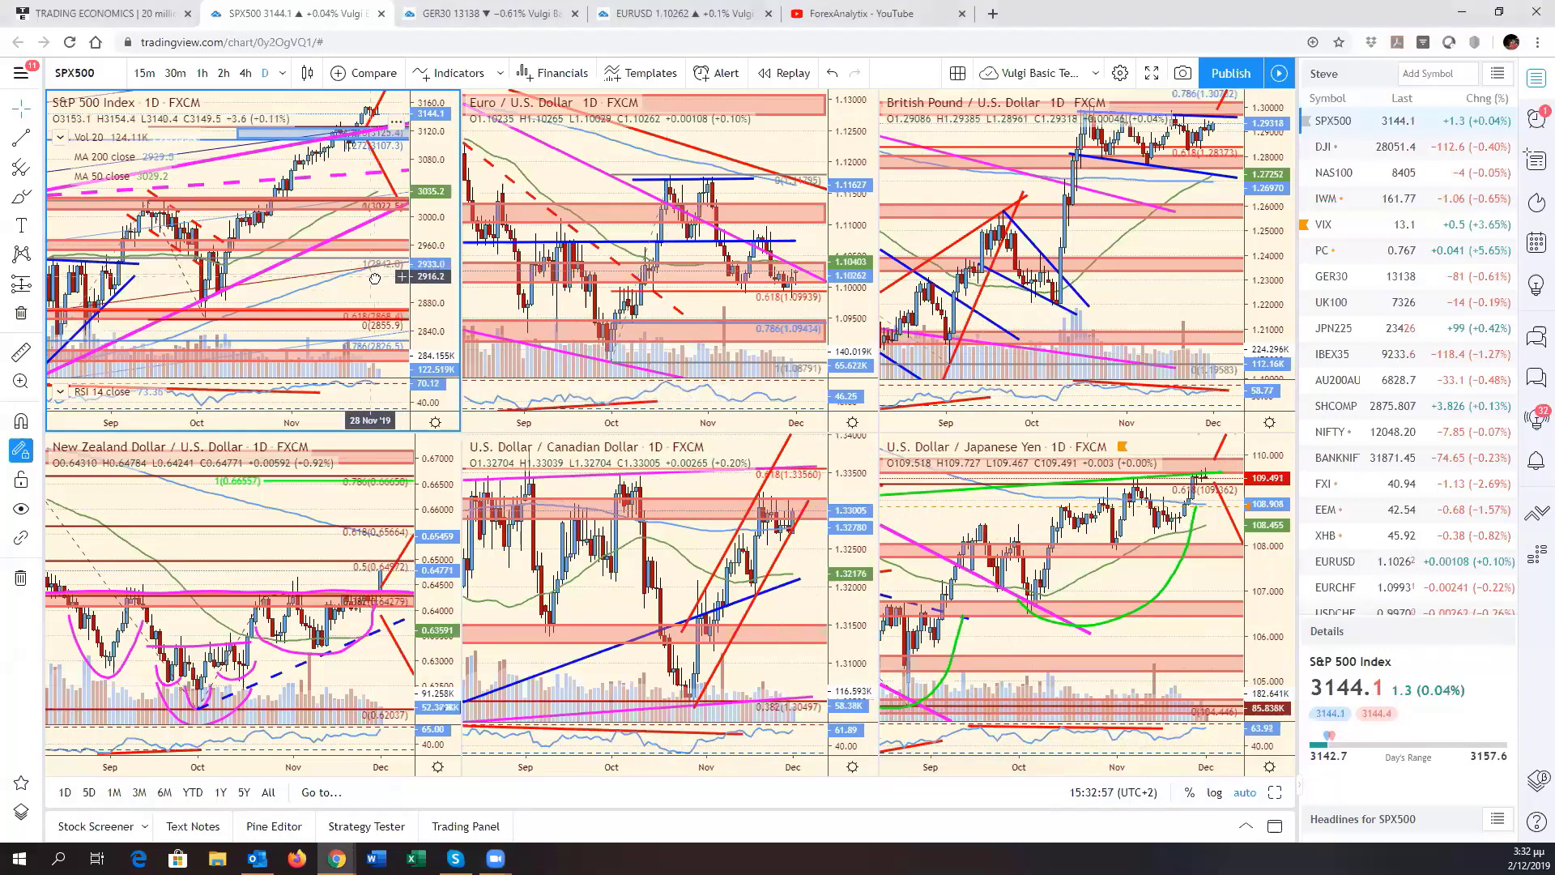
Nudge the S&P 500 time range, then select the bottom-middle USD/CAD pane as active
drag(372, 279, 375, 279)
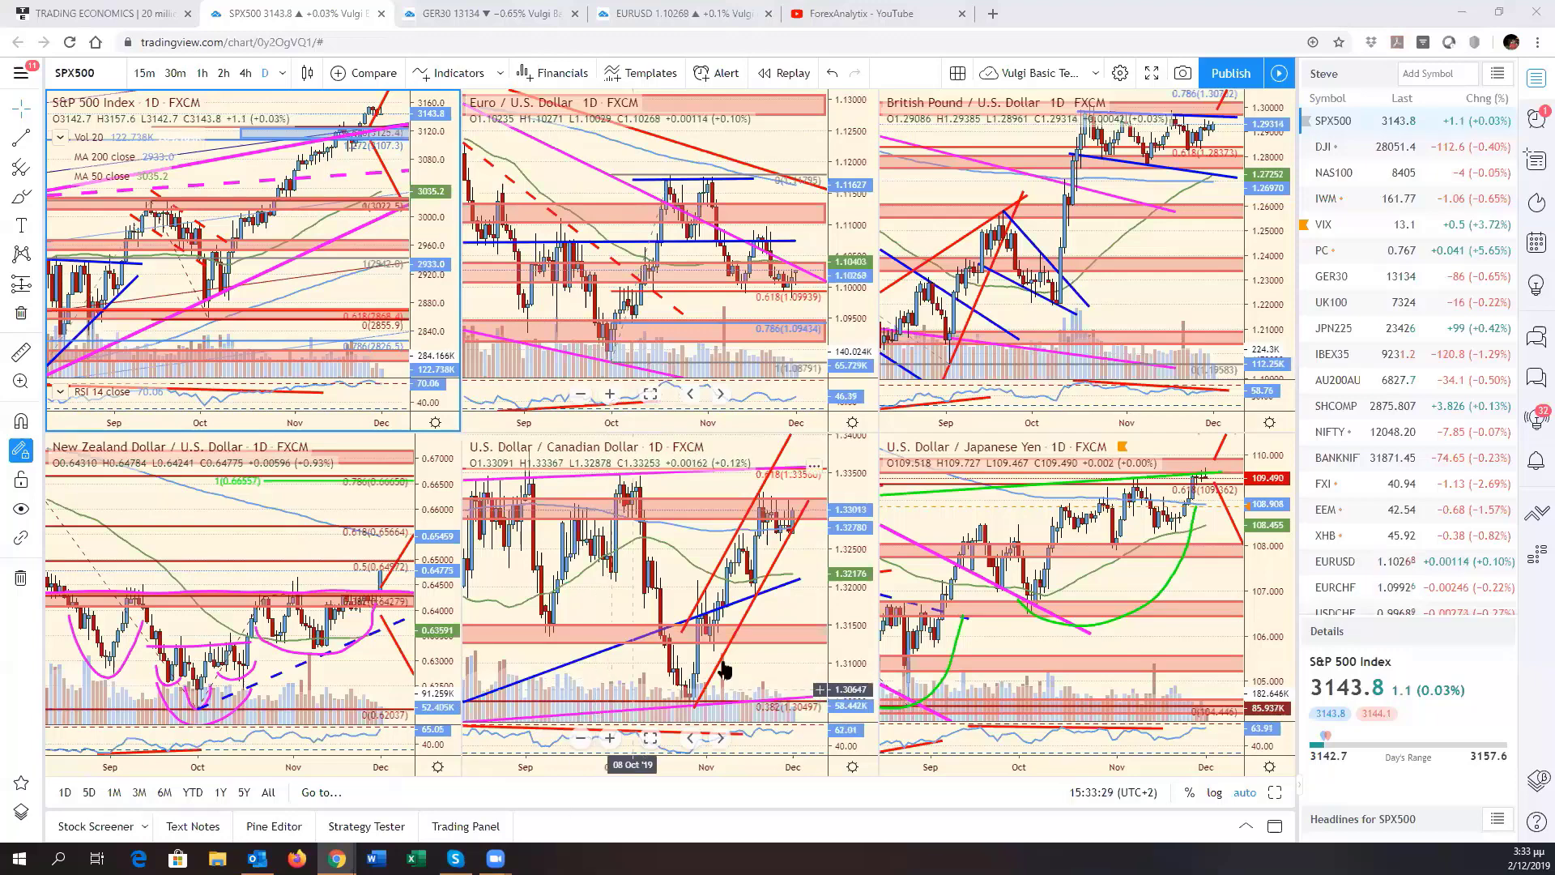
click(793, 610)
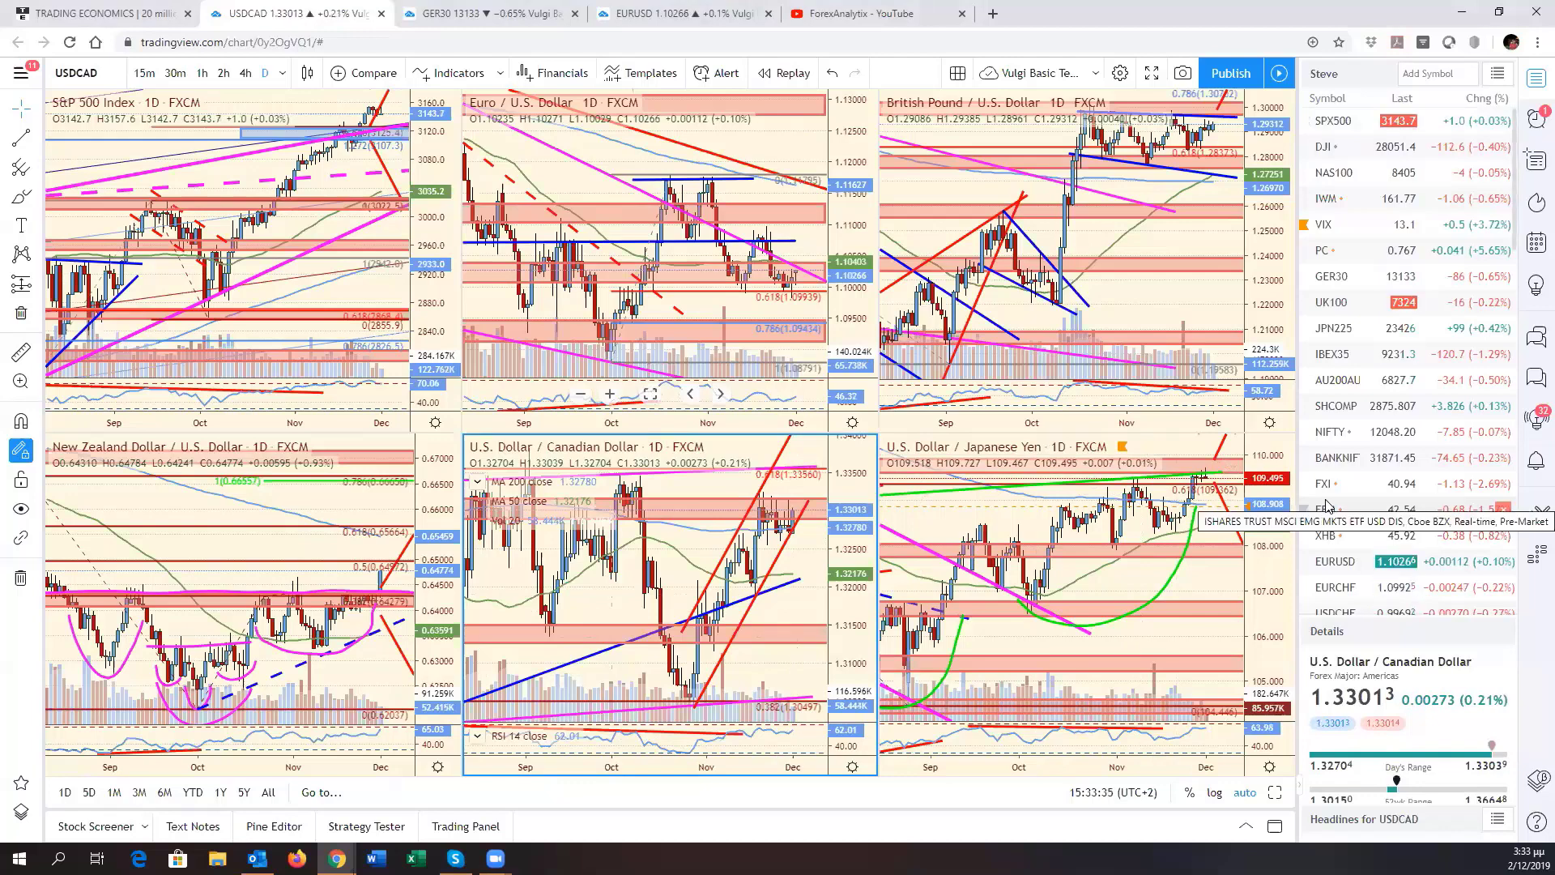
Step the active pane through the CADJPY, USDSEK and USDCNH watchlist pairs
scroll(1404, 427, down, 5)
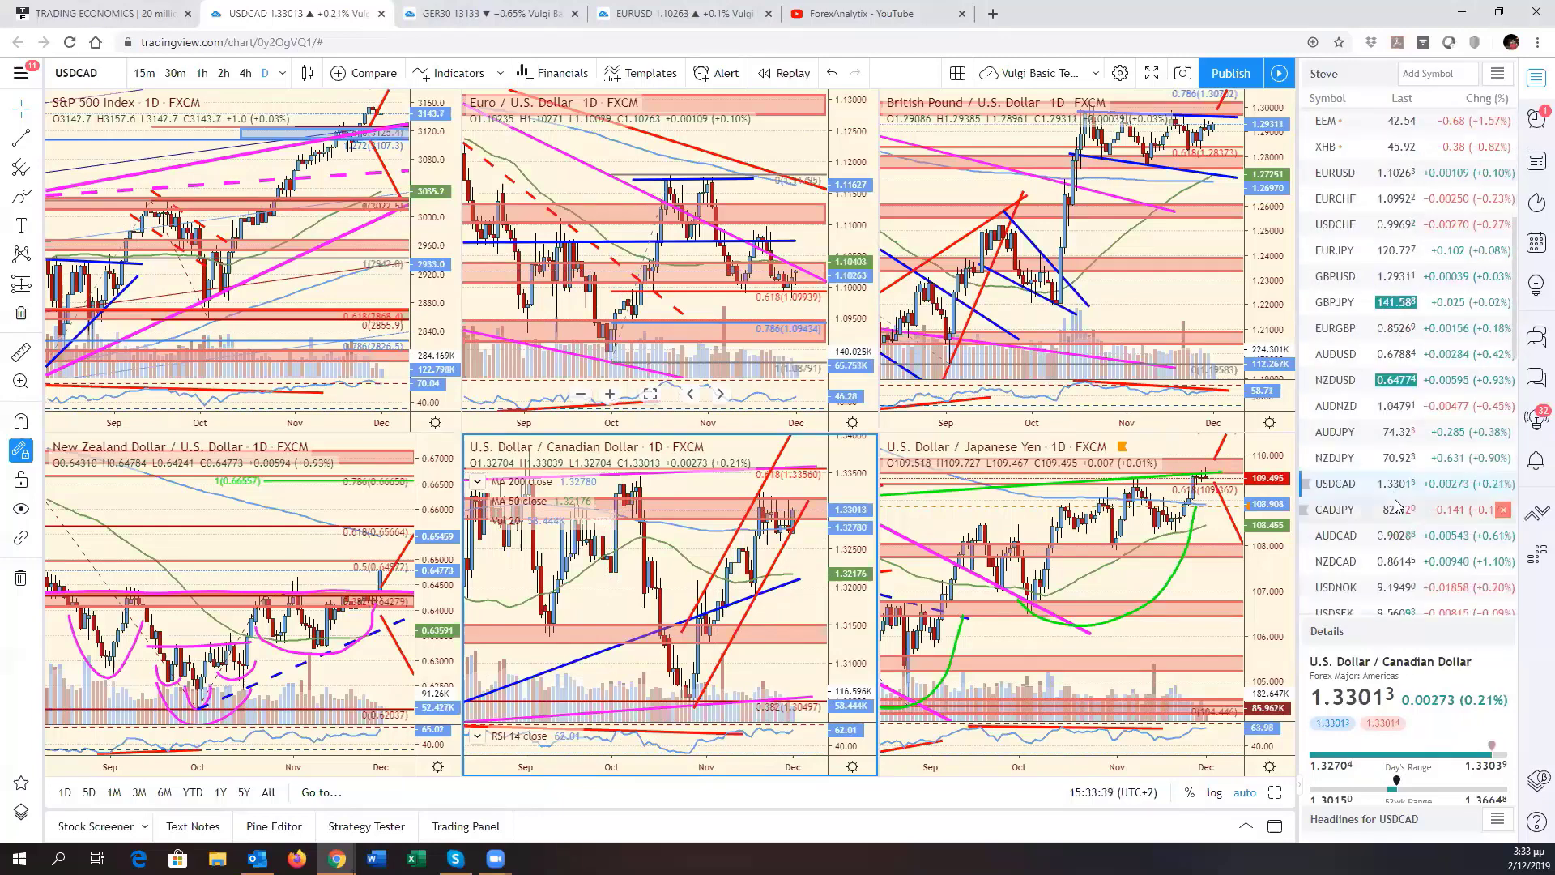
scroll(1386, 437, down, 5)
click(1376, 422)
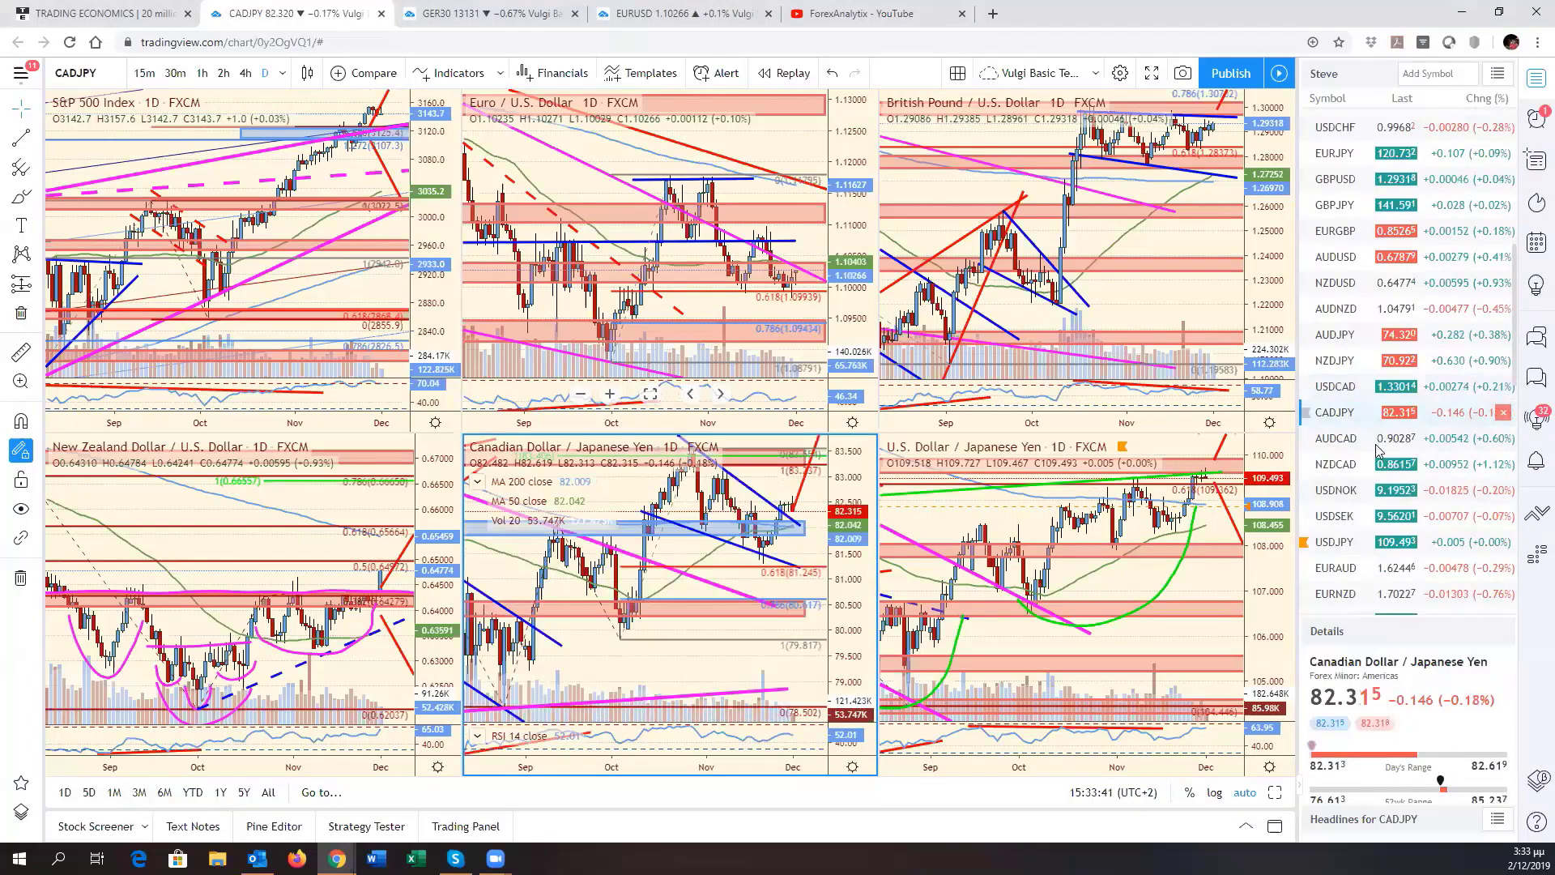
click(1375, 518)
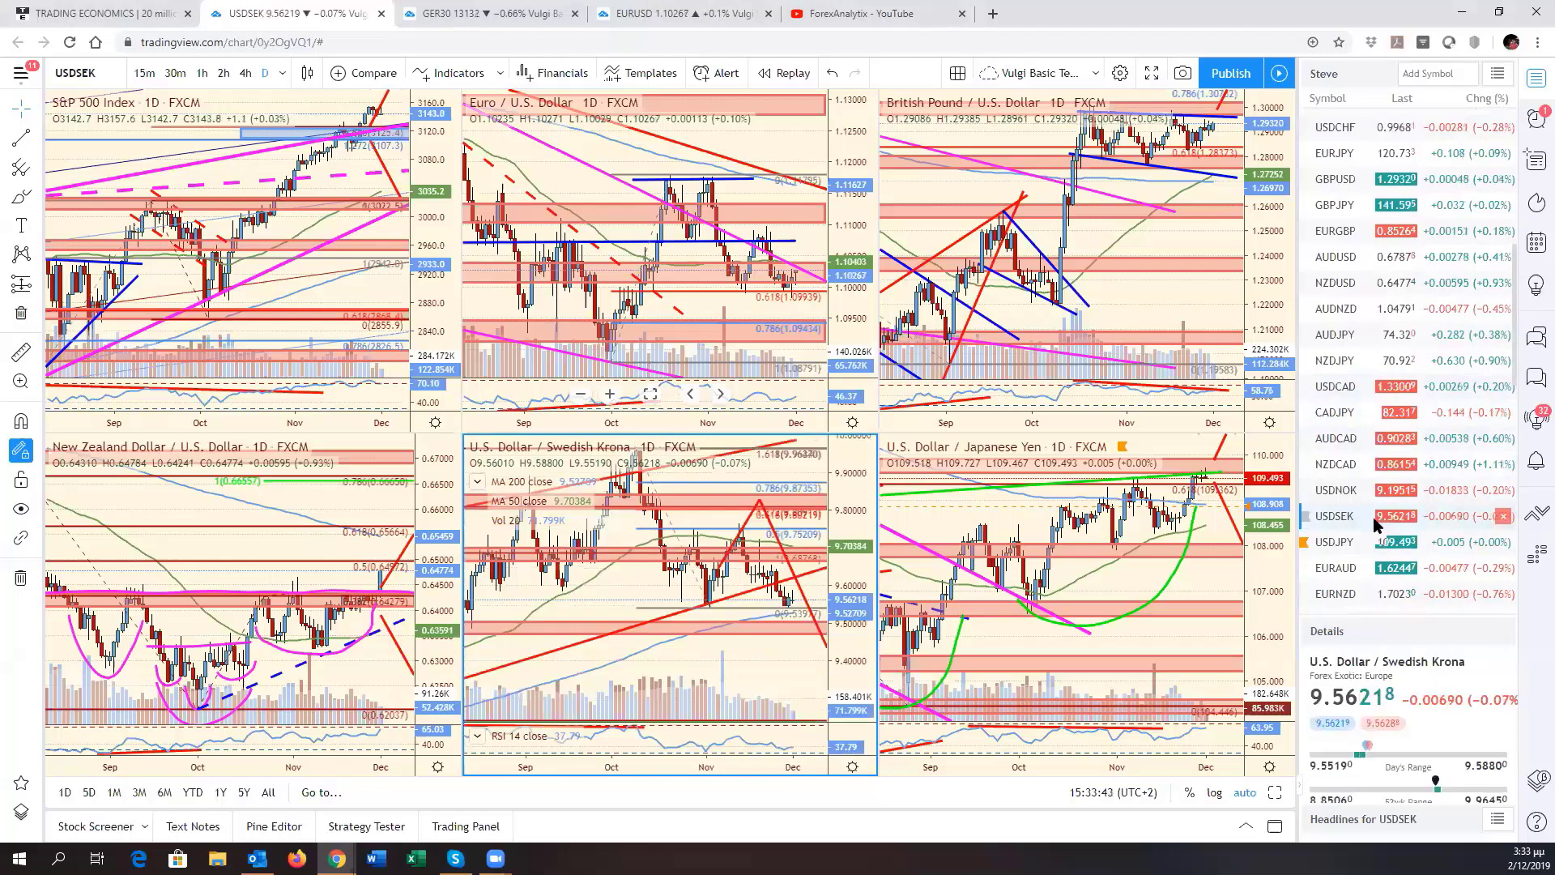
scroll(1375, 524, down, 2)
scroll(1374, 525, down, 4)
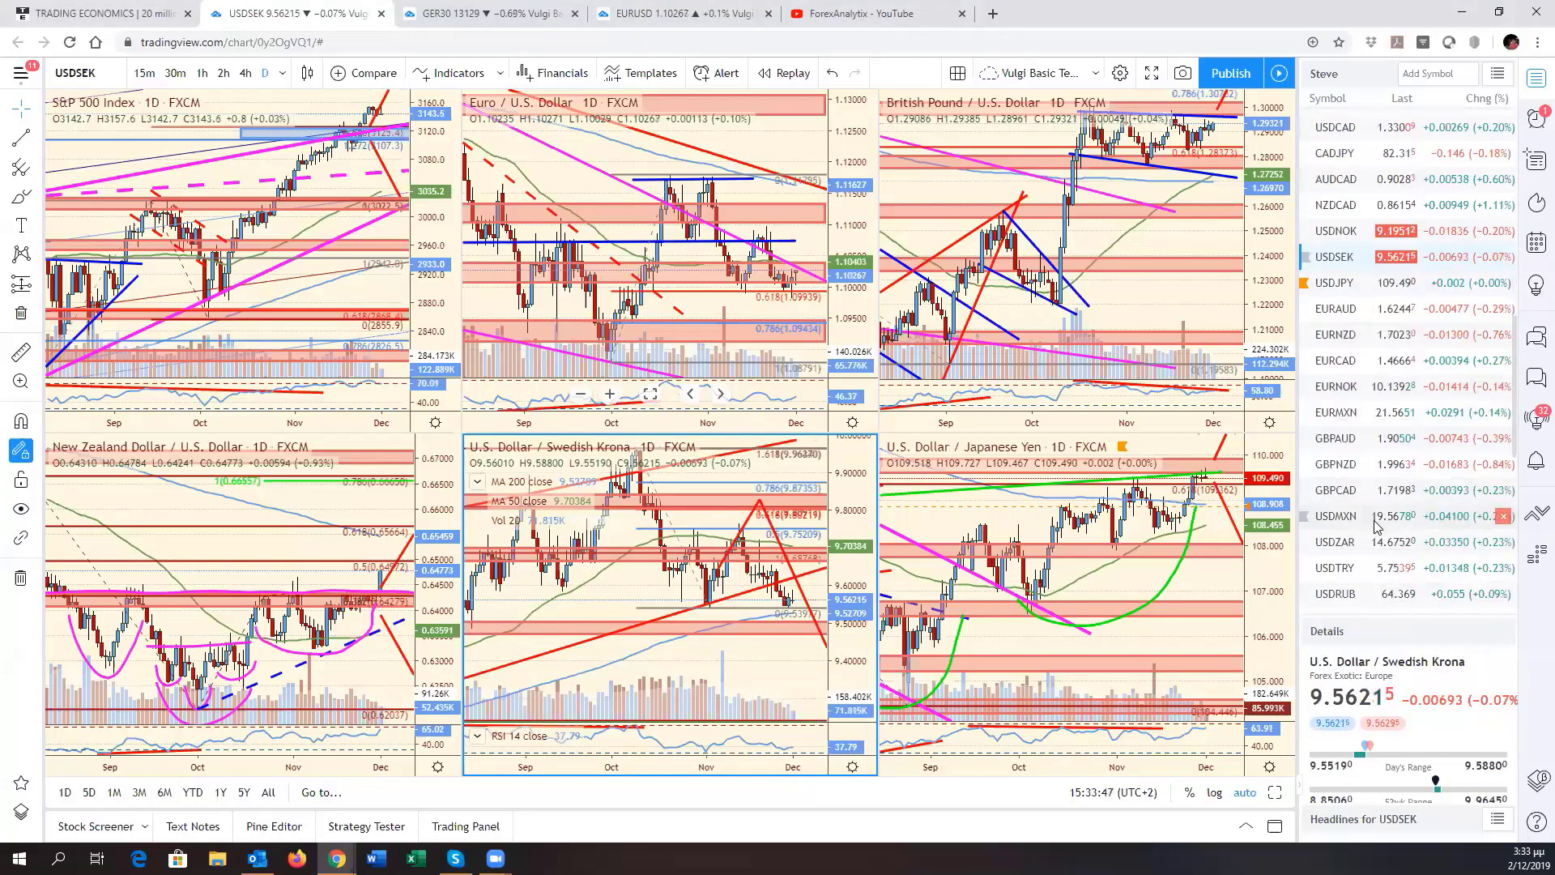
scroll(1375, 525, down, 2)
click(1358, 549)
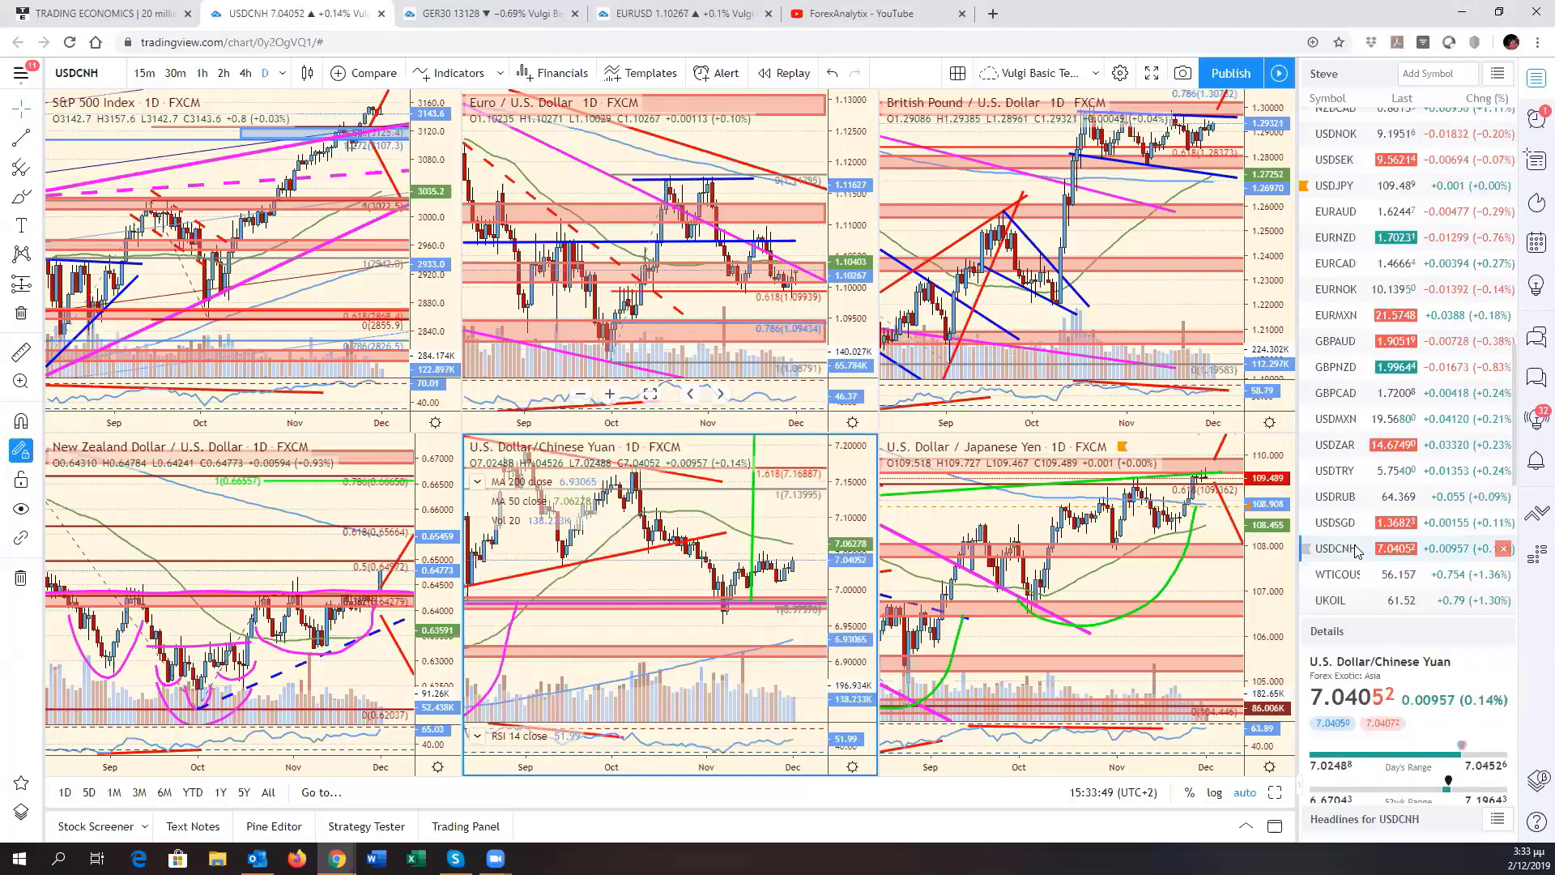
Cycle through gold, the gold/silver ratio and platinum, ending on XPDUSD palladium
scroll(1357, 551, down, 1)
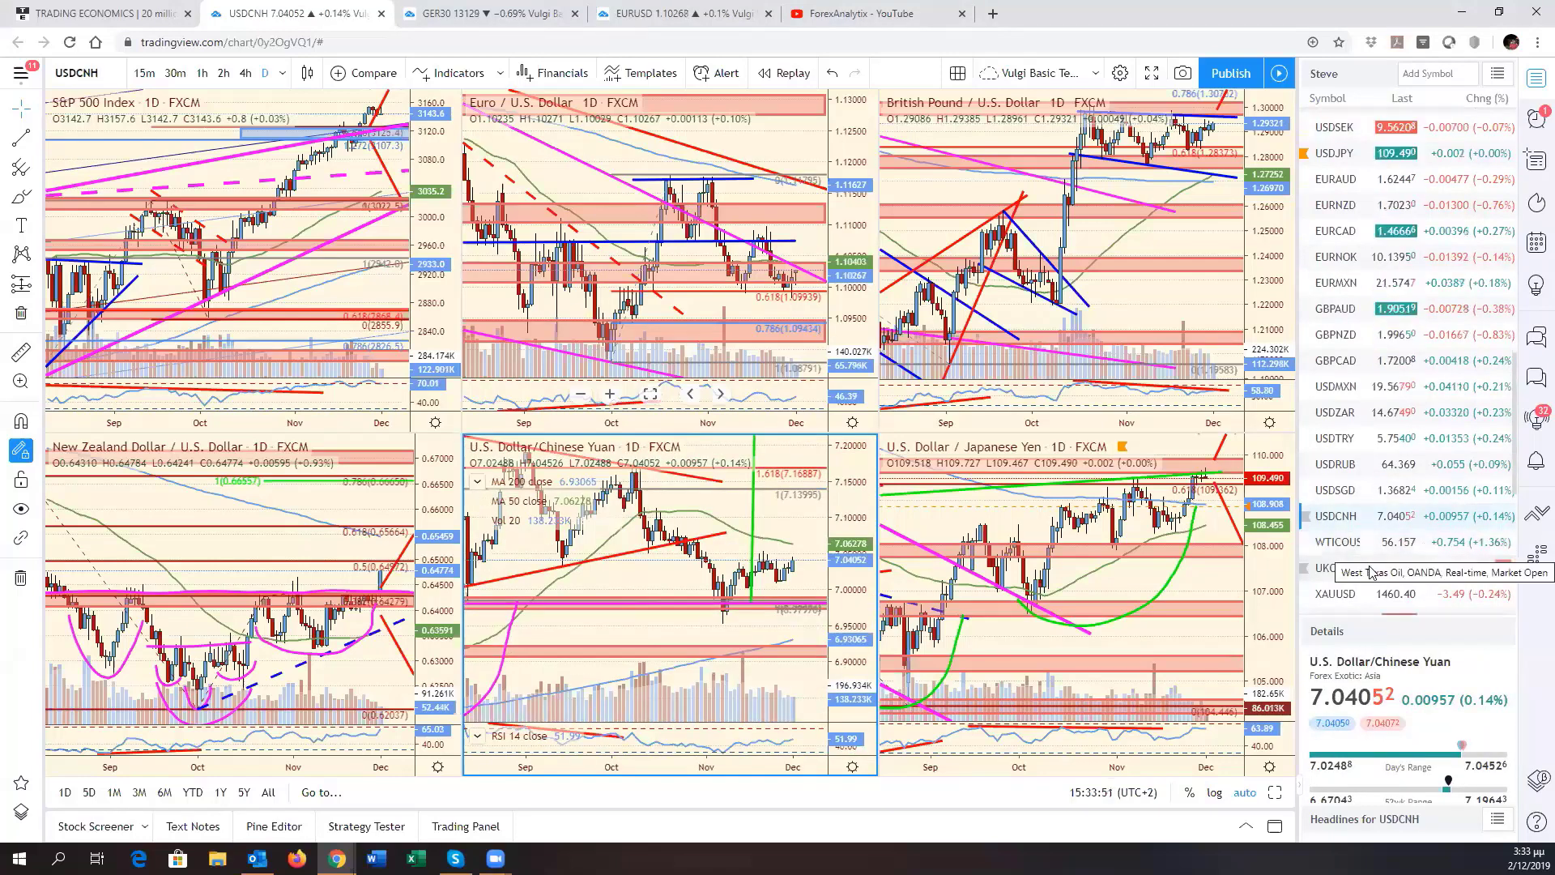
click(1373, 595)
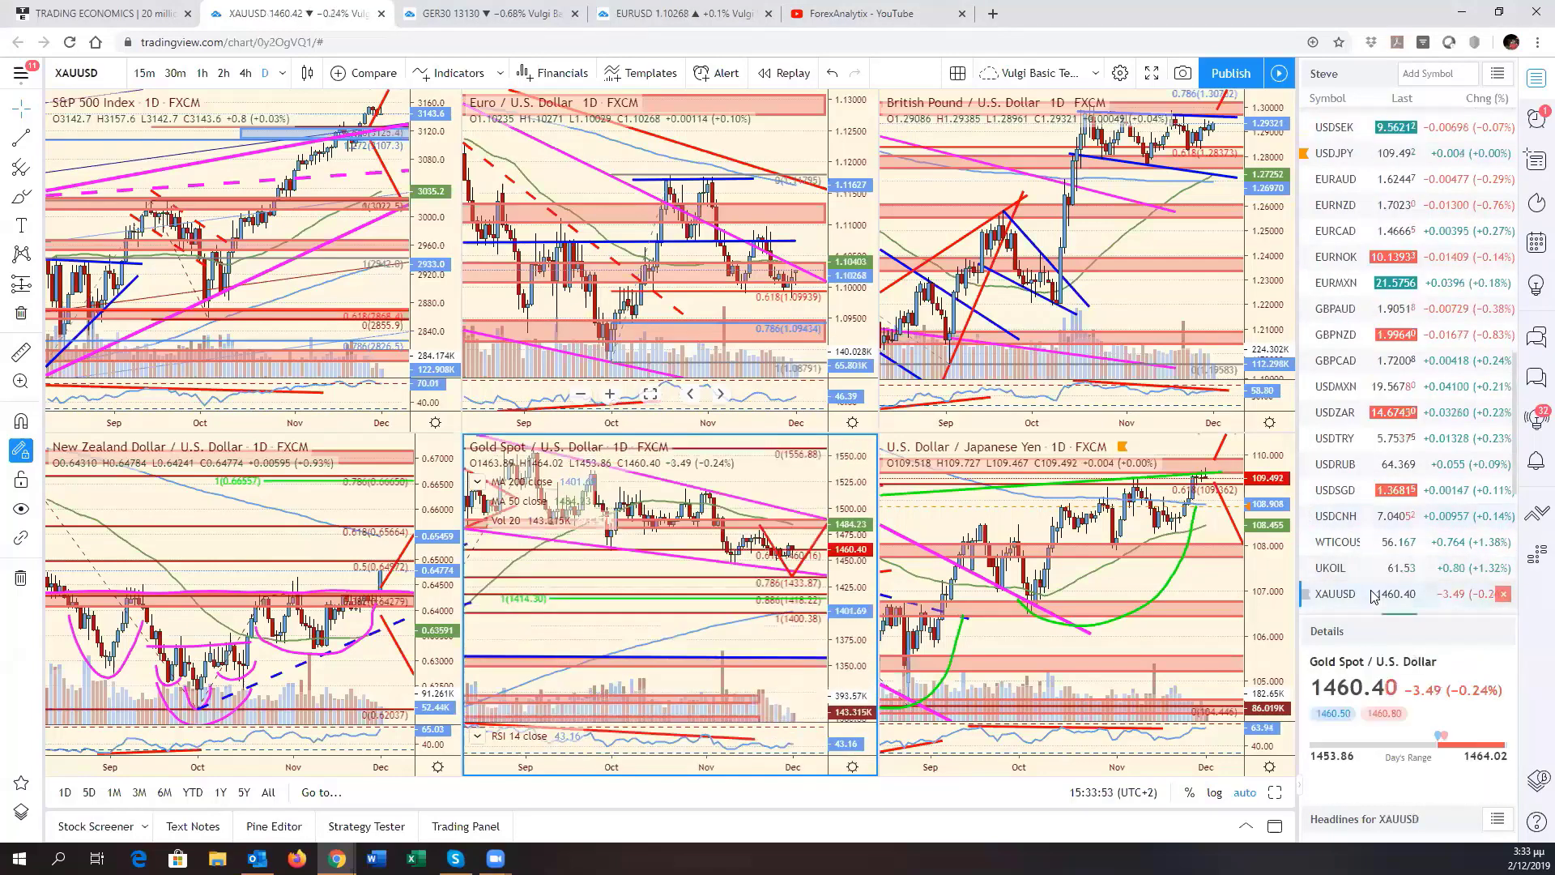
scroll(1373, 567, down, 3)
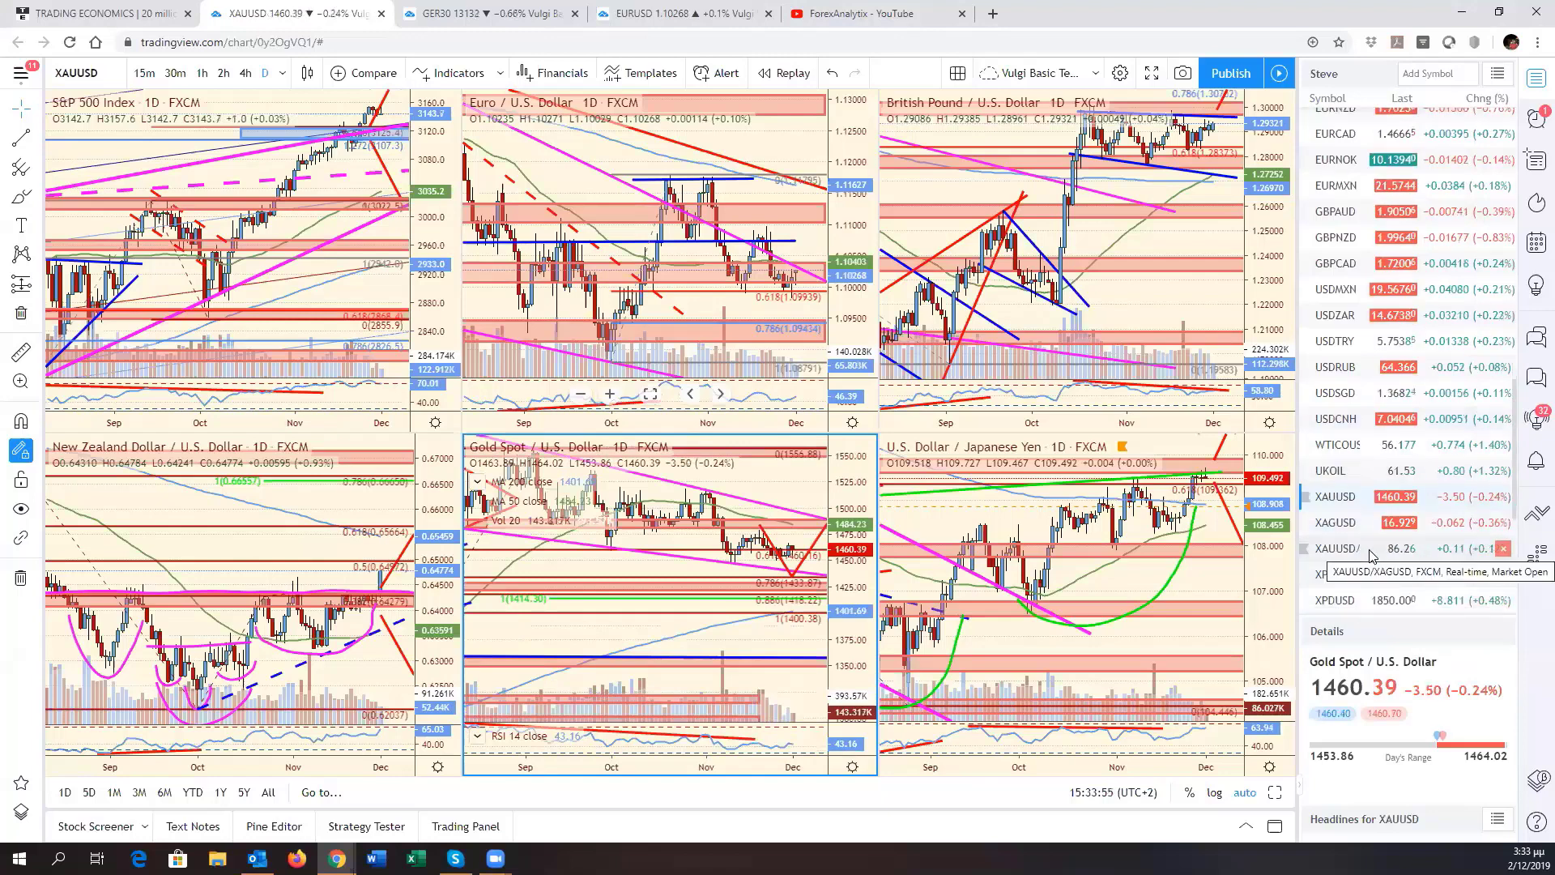
click(1372, 551)
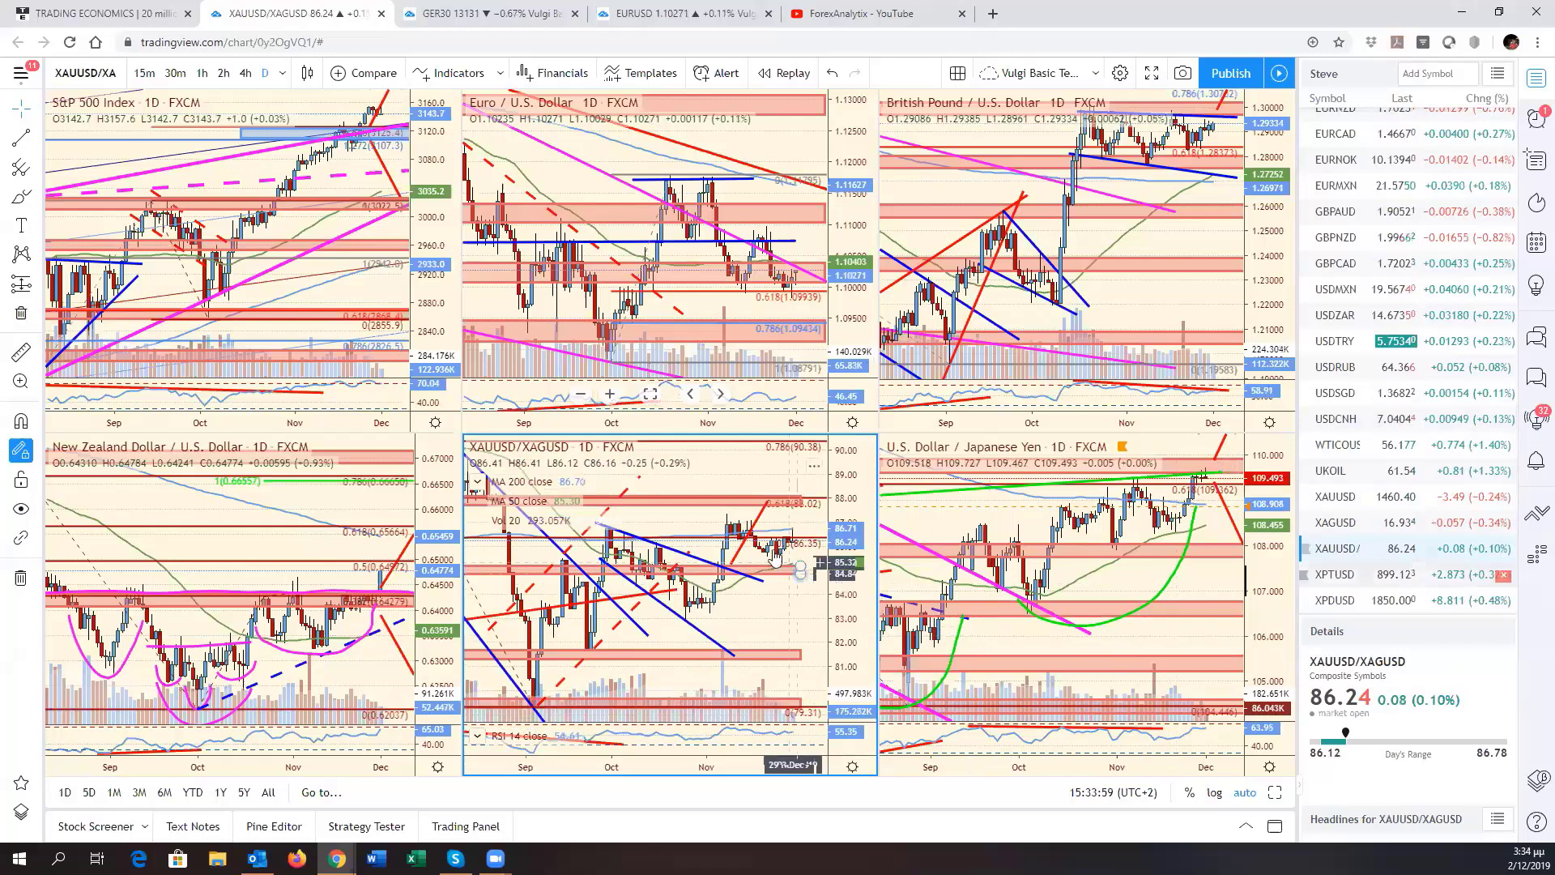
click(1341, 575)
click(1346, 601)
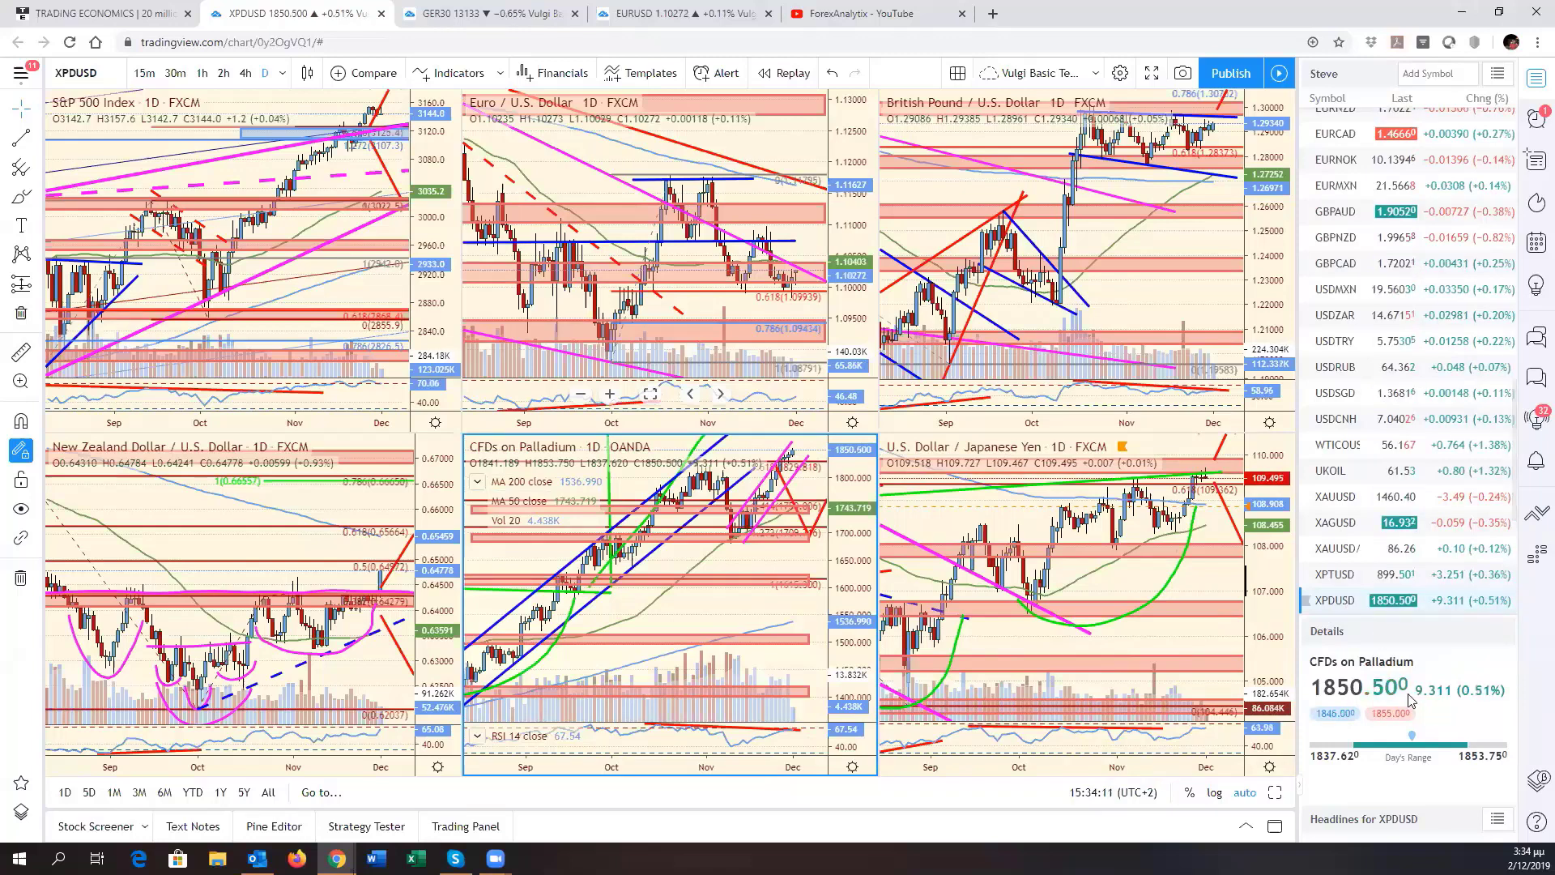
Maximize the Palladium chart and delete its old Fibonacci drawing
key(alt+Return)
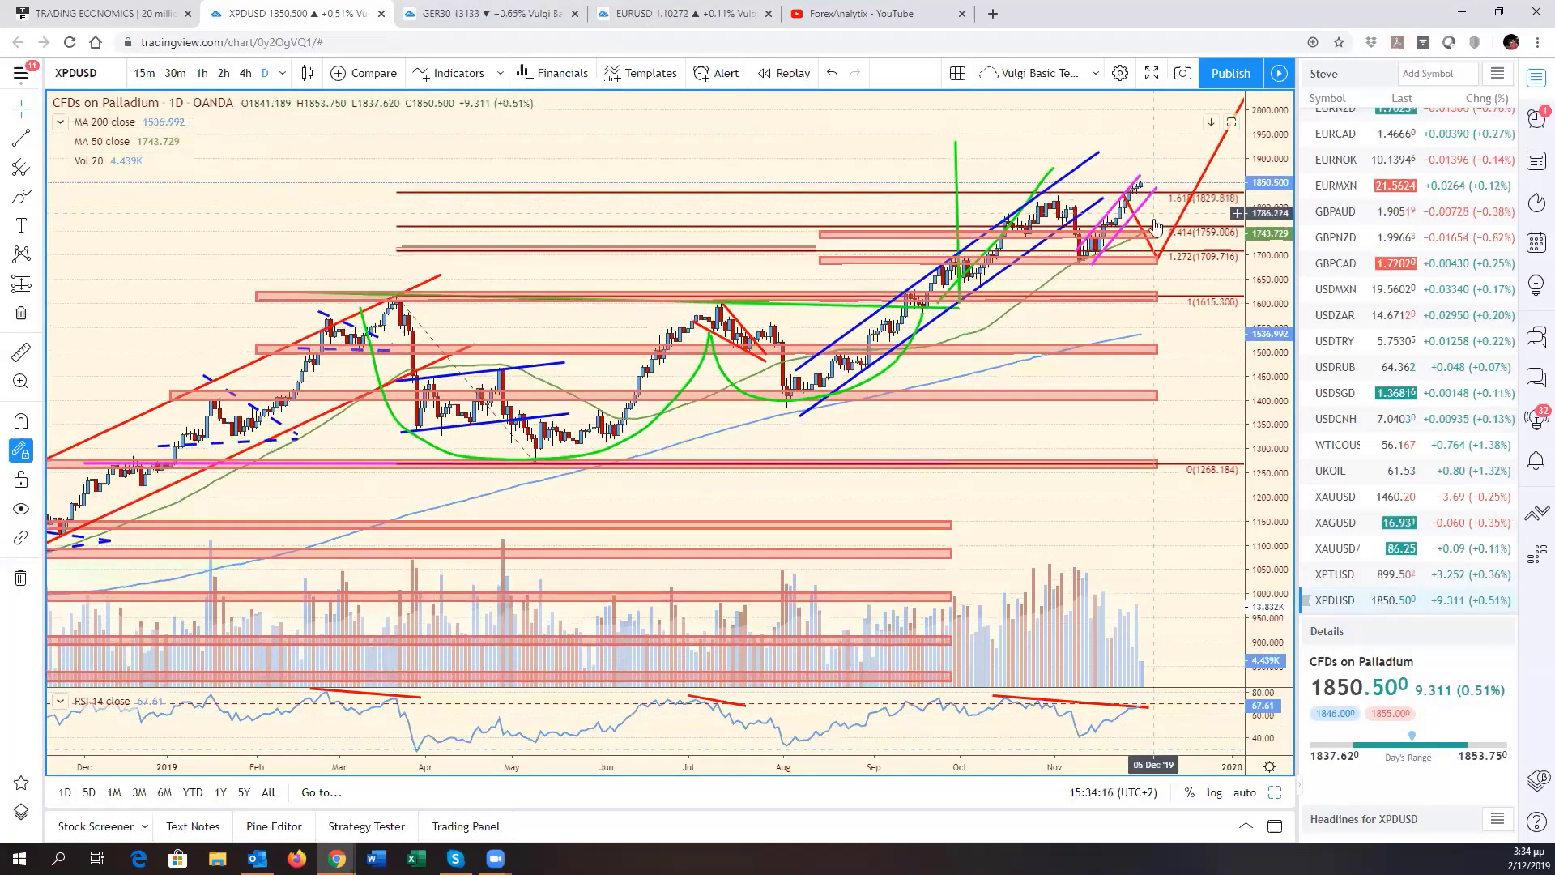
click(1194, 258)
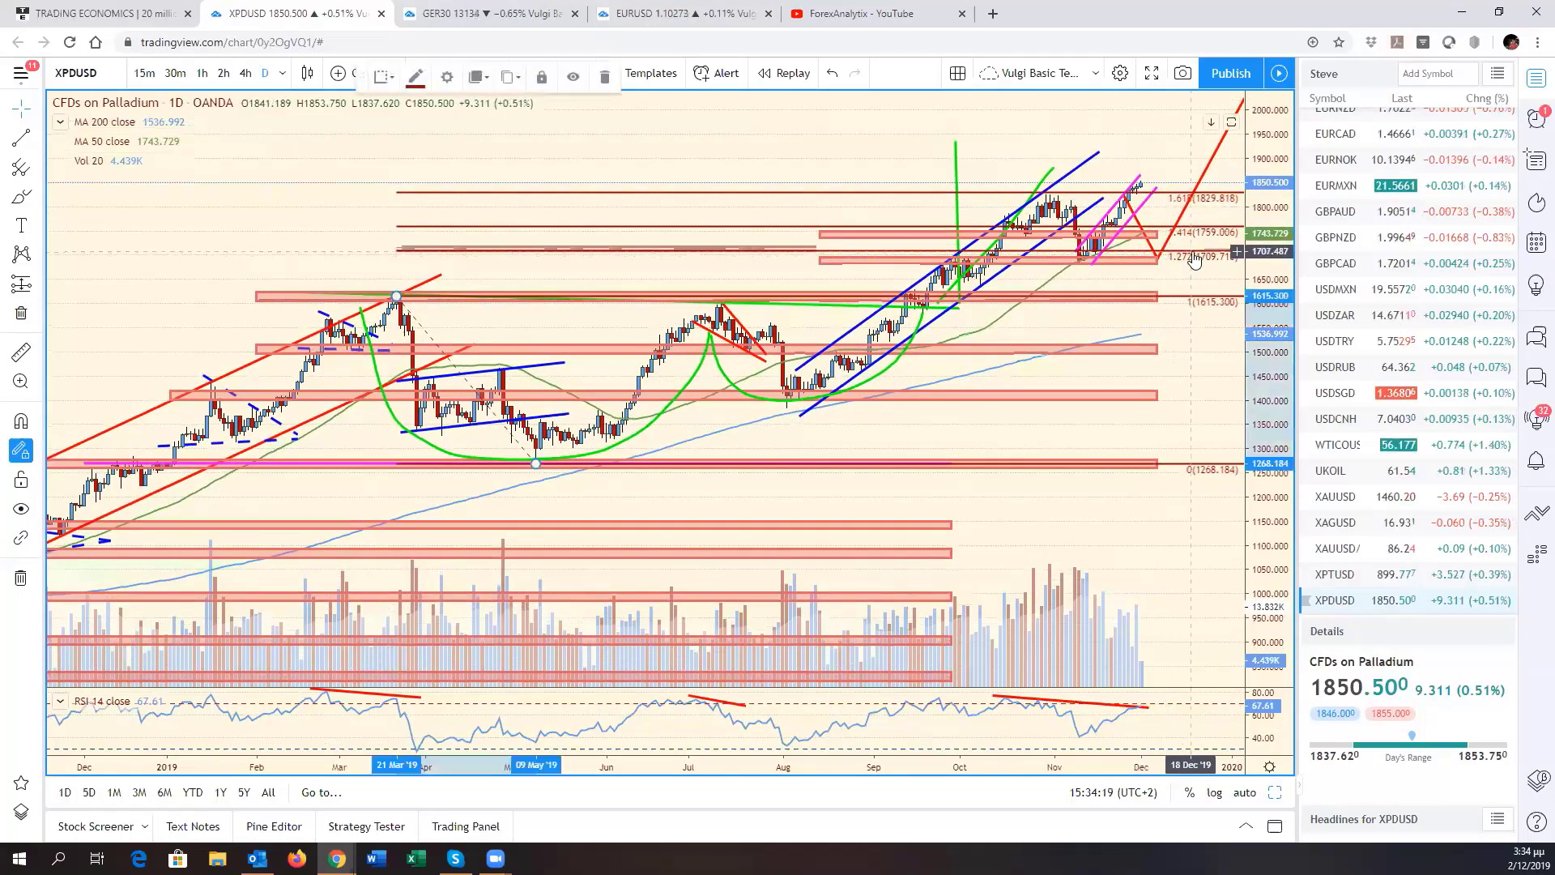
key(Delete)
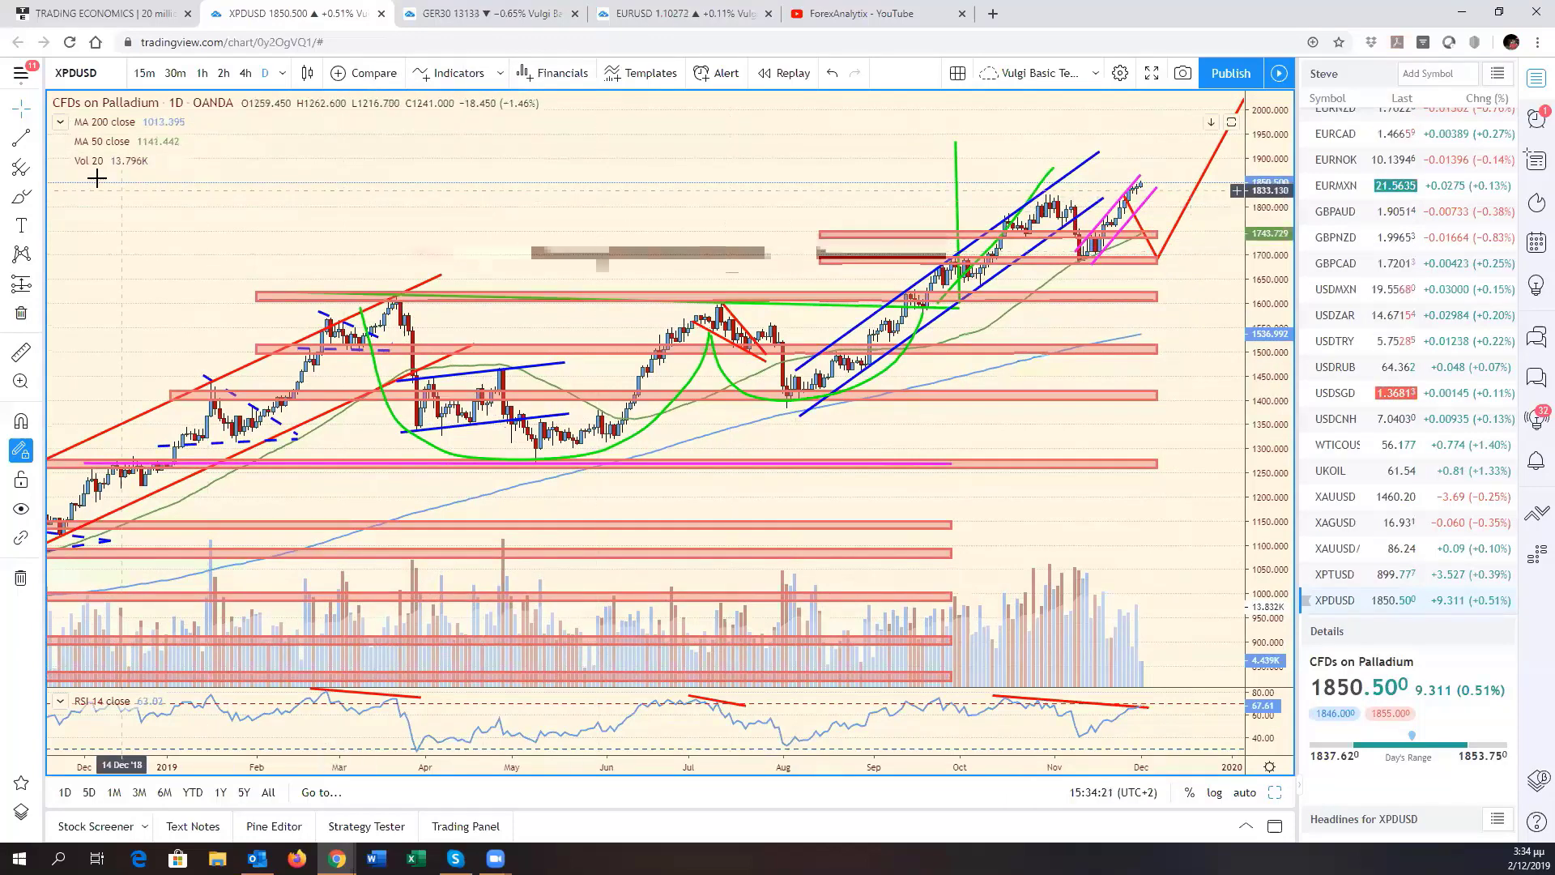
Draw a Fib from the 30 Oct high to 11 Nov low using the 1.272/1.414/1.618 template
click(37, 168)
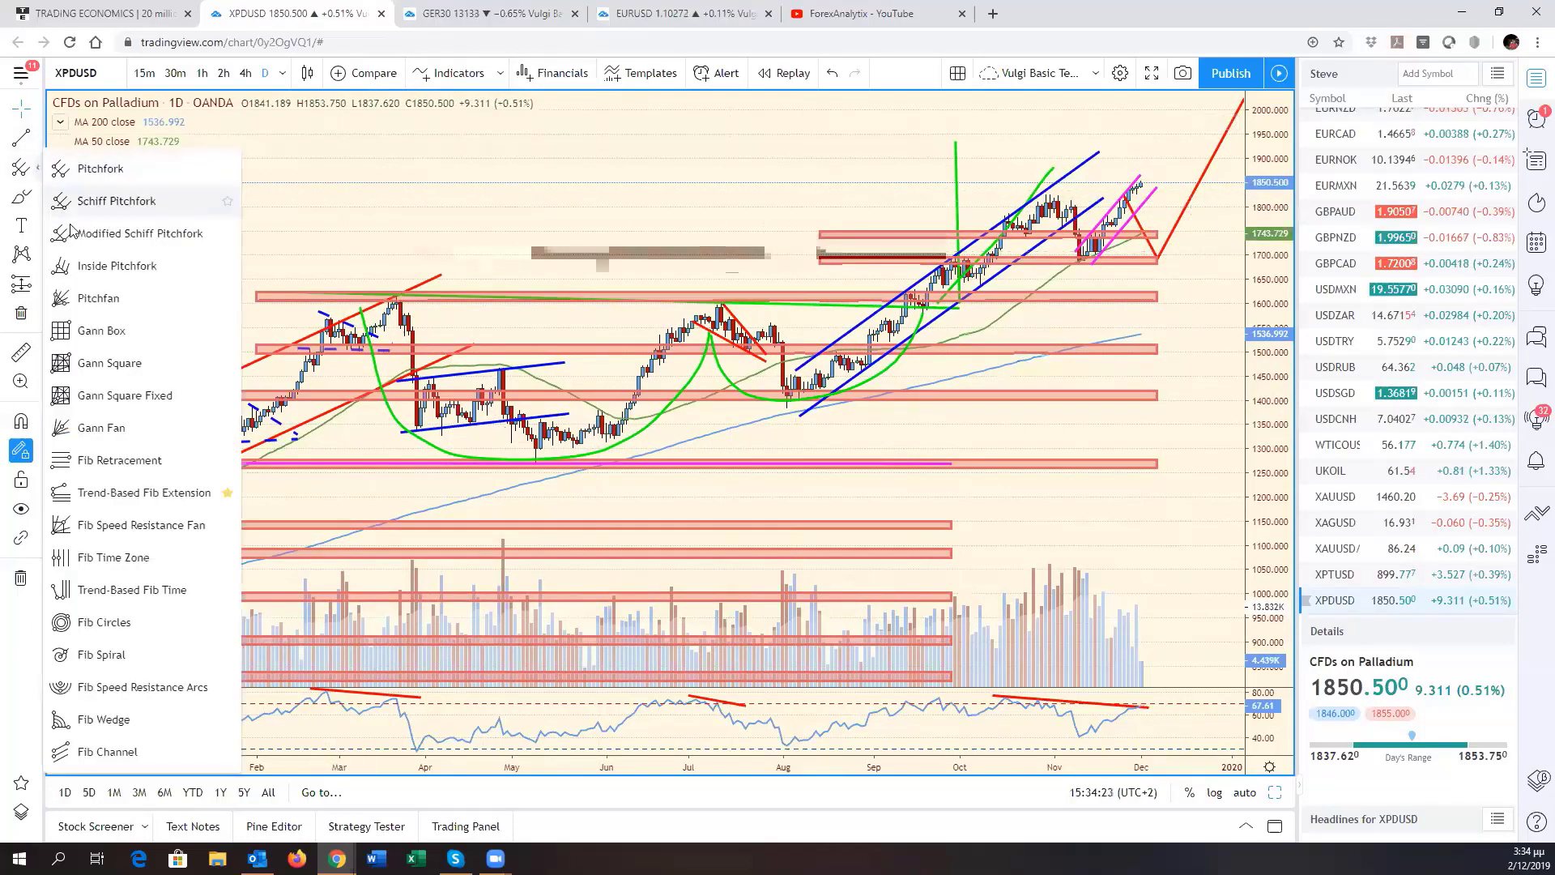
click(120, 460)
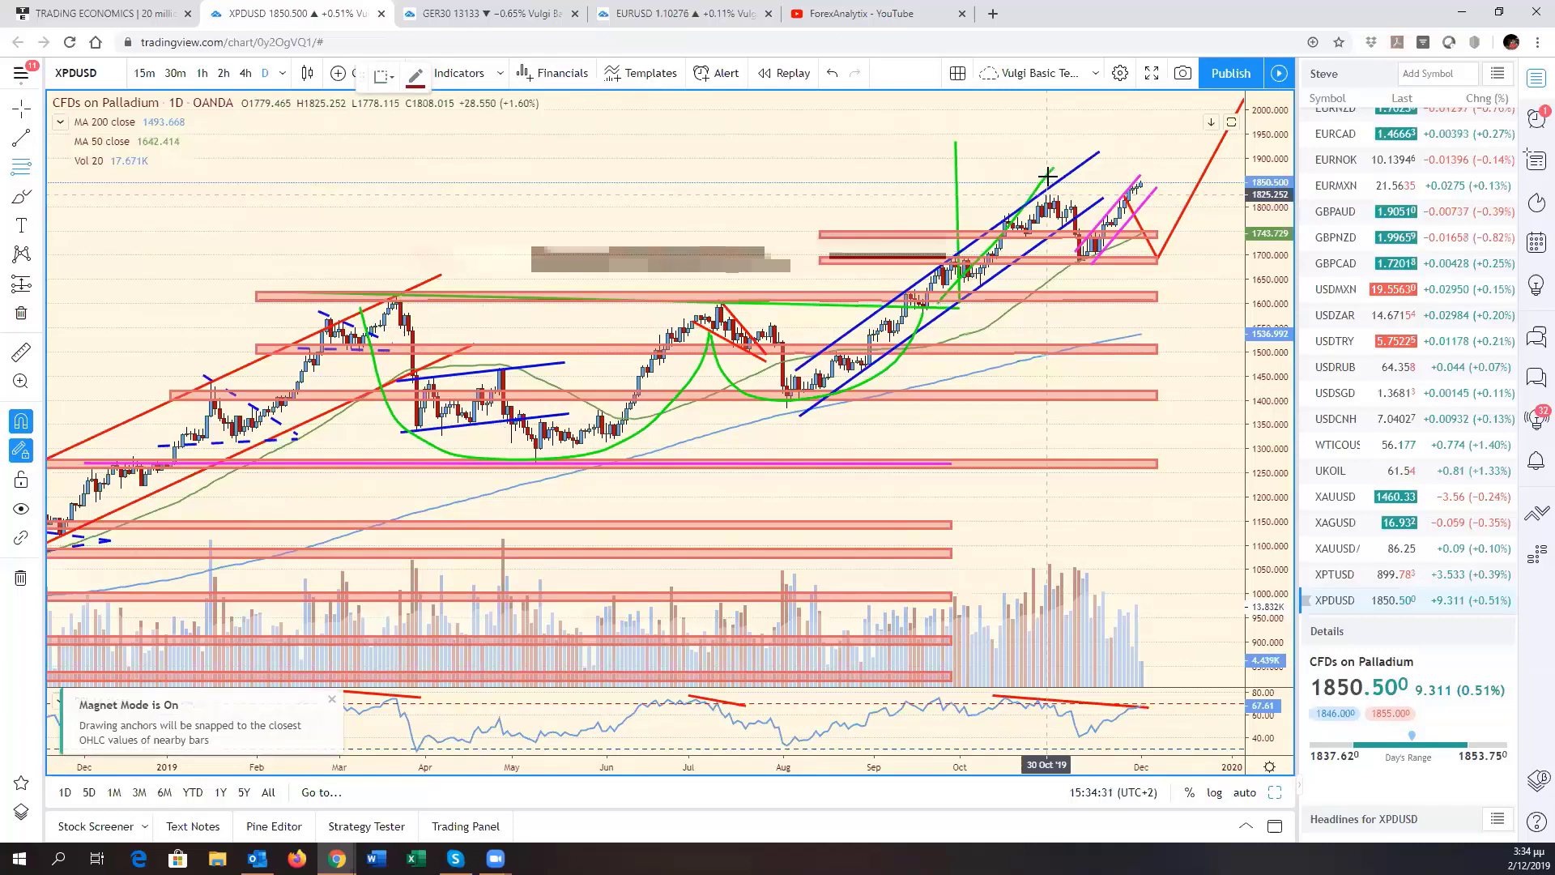
click(1048, 180)
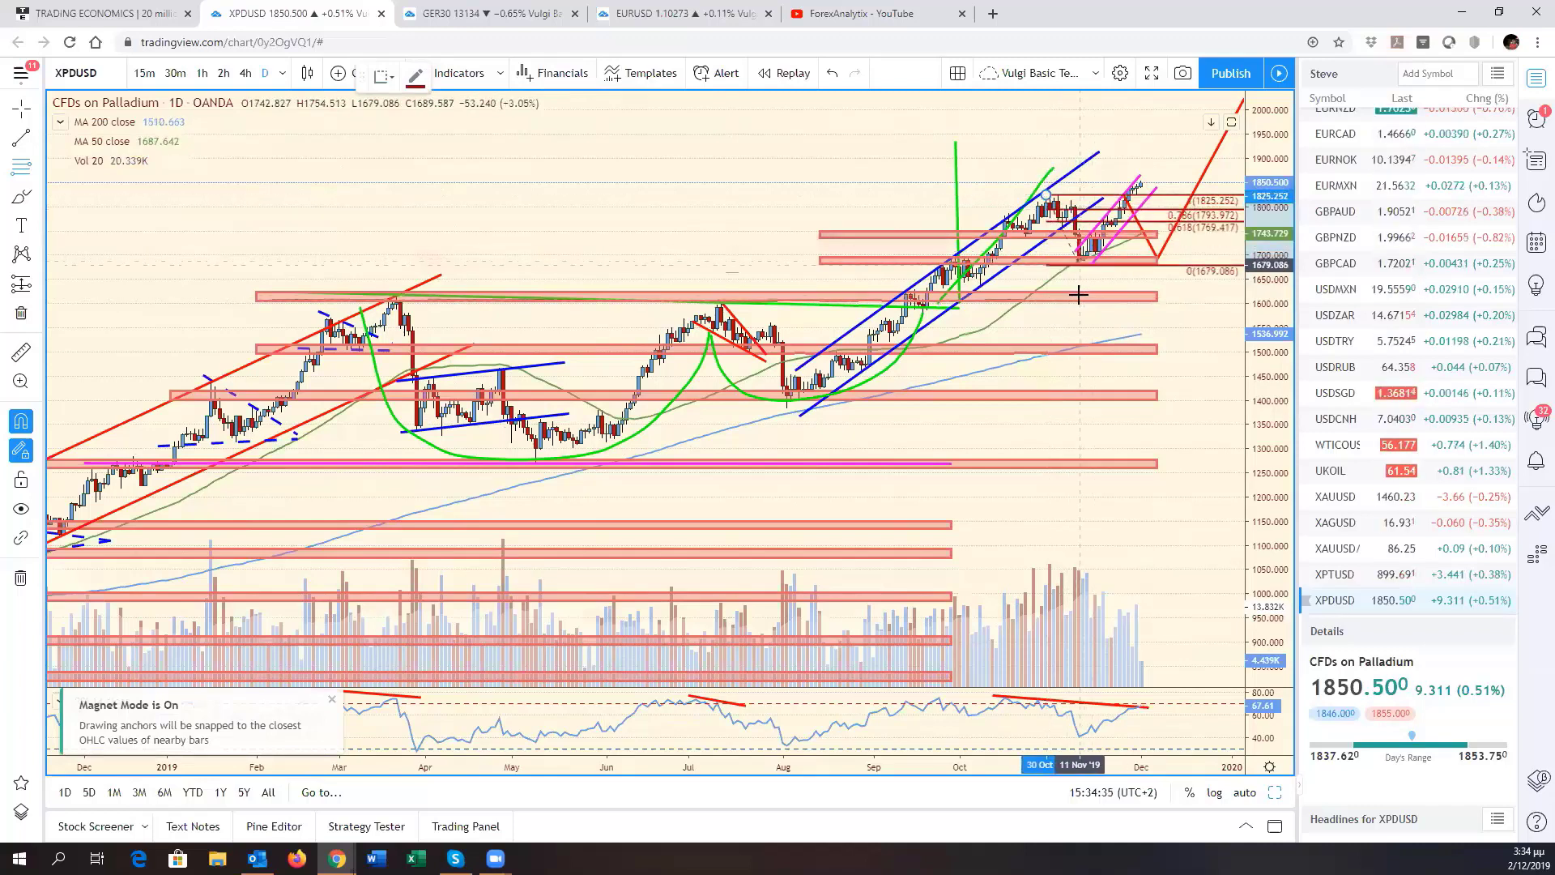
click(1080, 293)
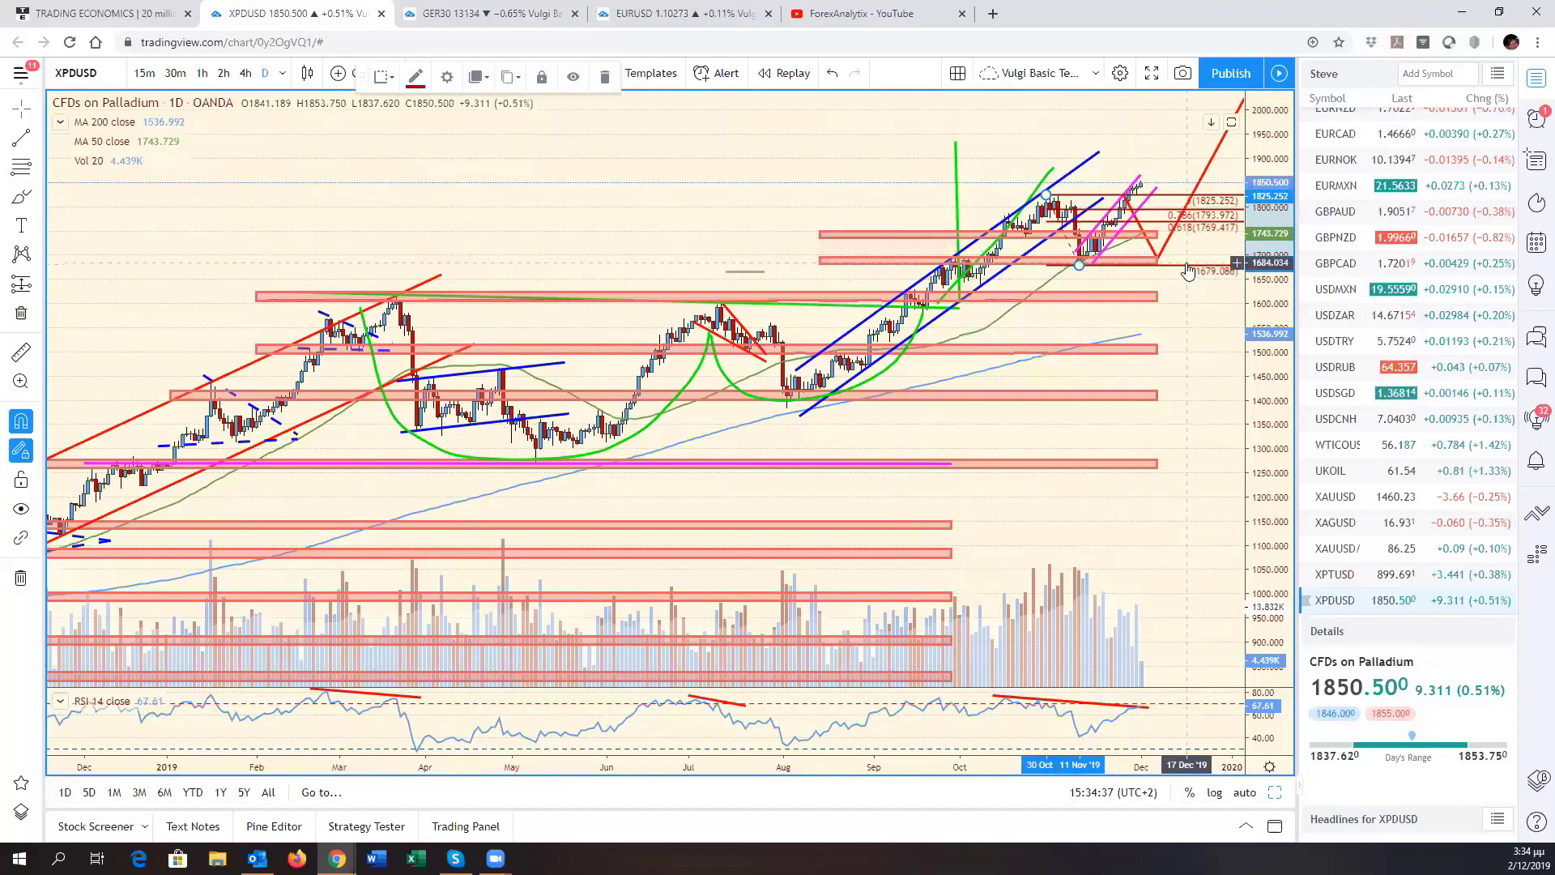
right_click(1188, 270)
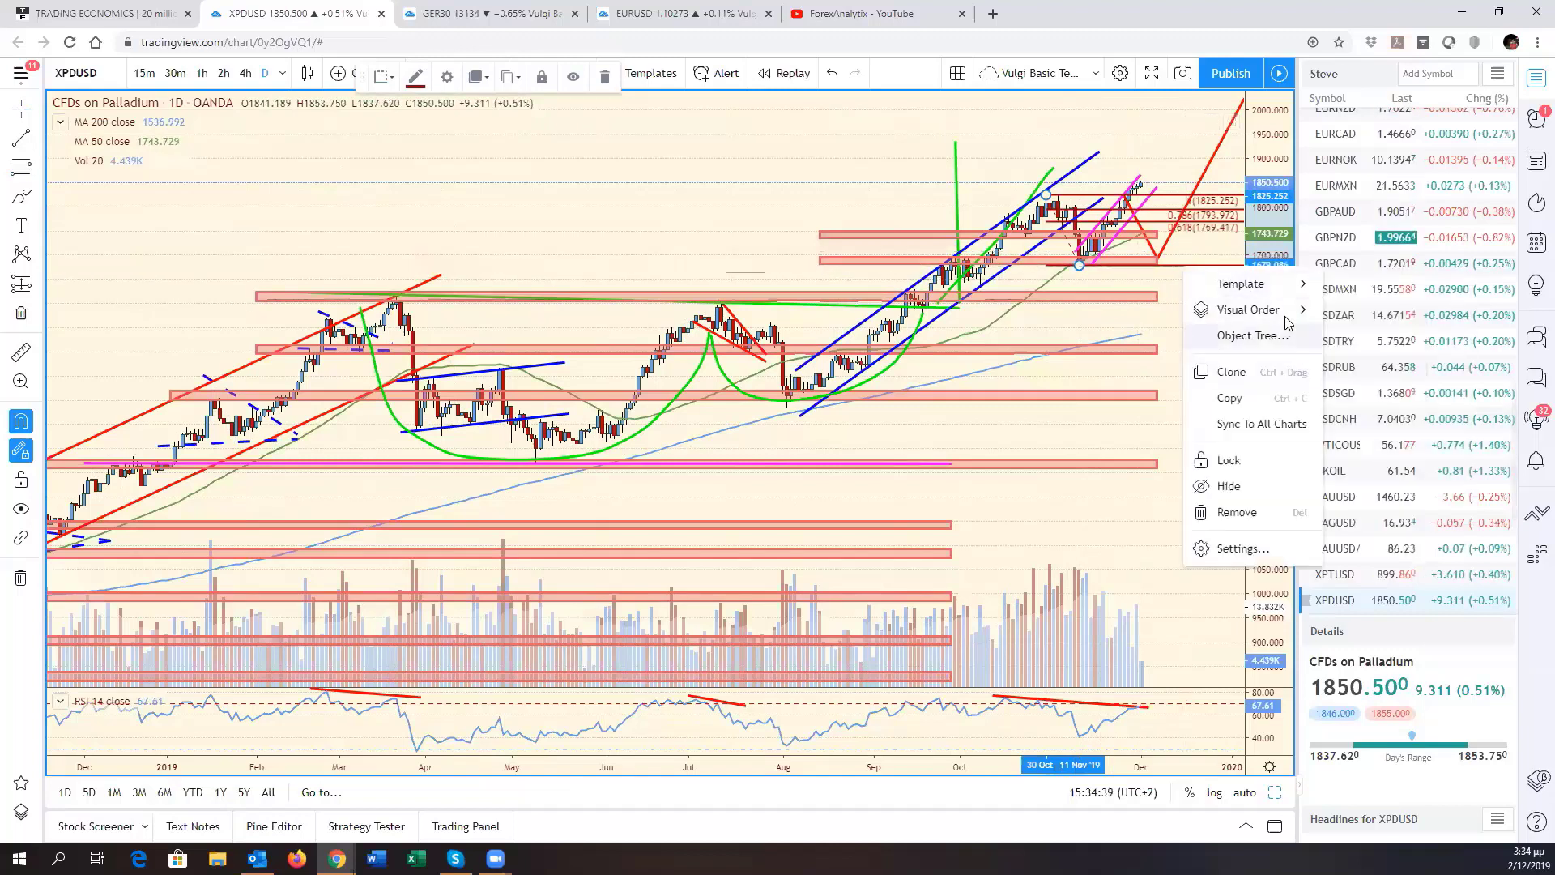
mouse_move(1264, 283)
click(1409, 600)
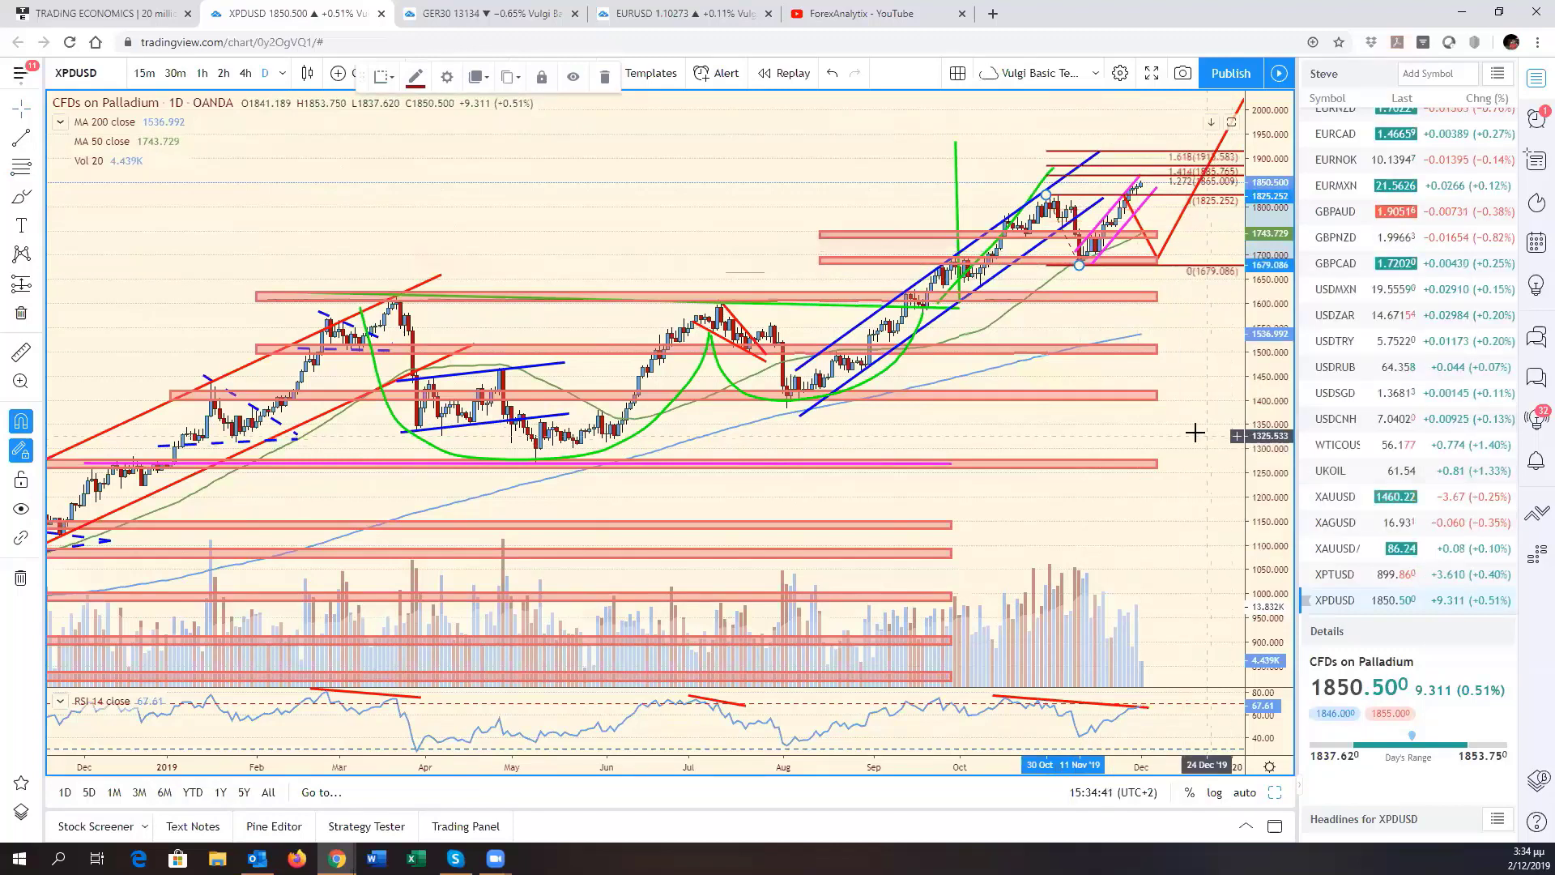
drag(1194, 432, 1274, 461)
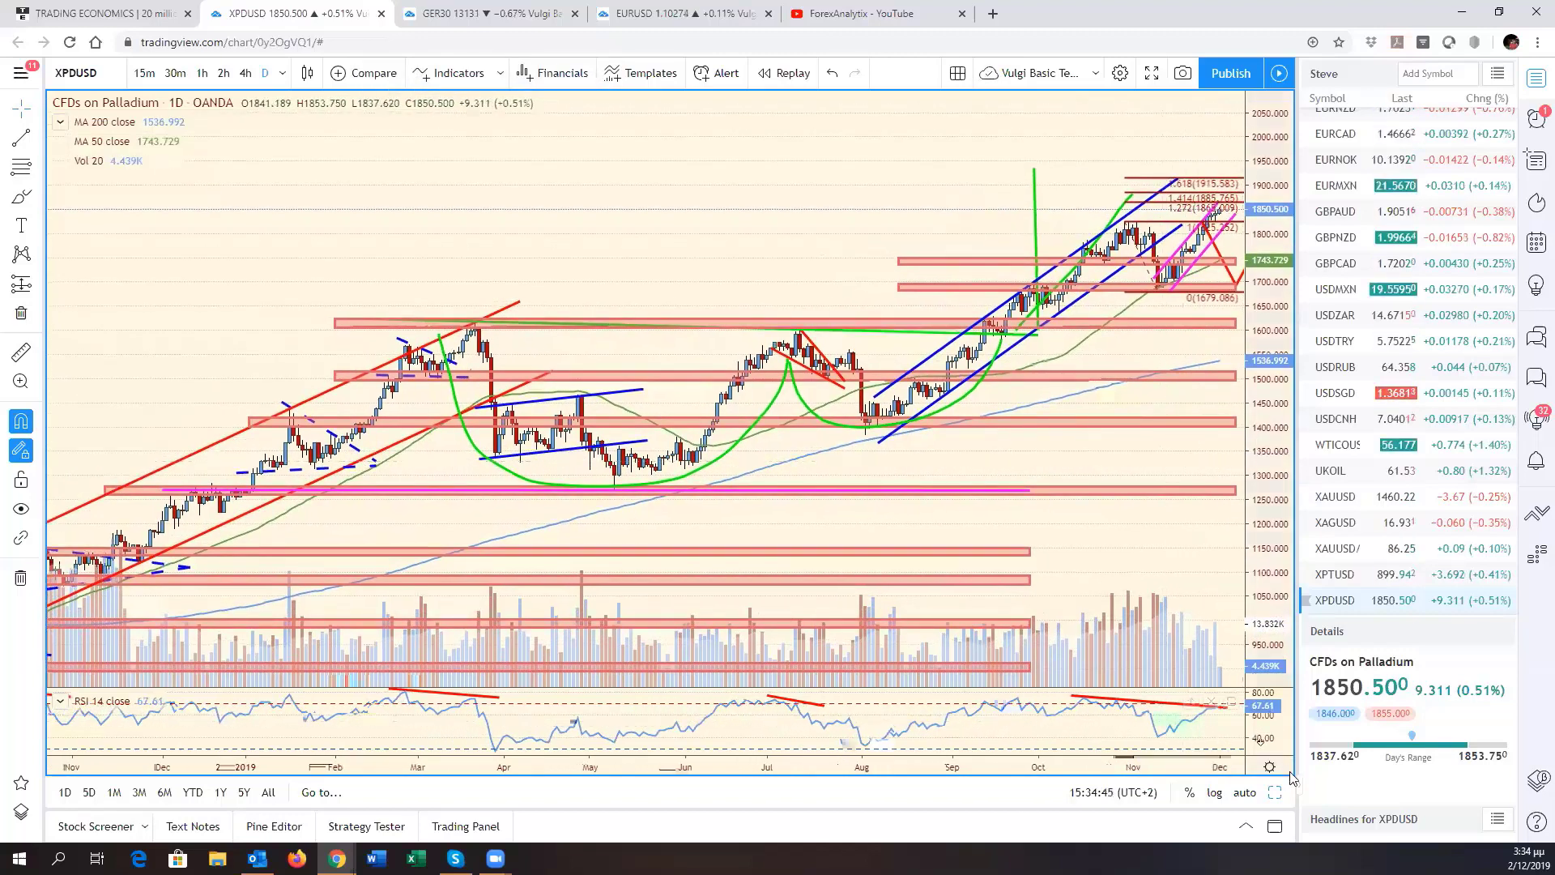
Restore the grid, auto-scale, and cycle platinum, gold/silver, silver and gold before loading WTICOUSD
click(1275, 792)
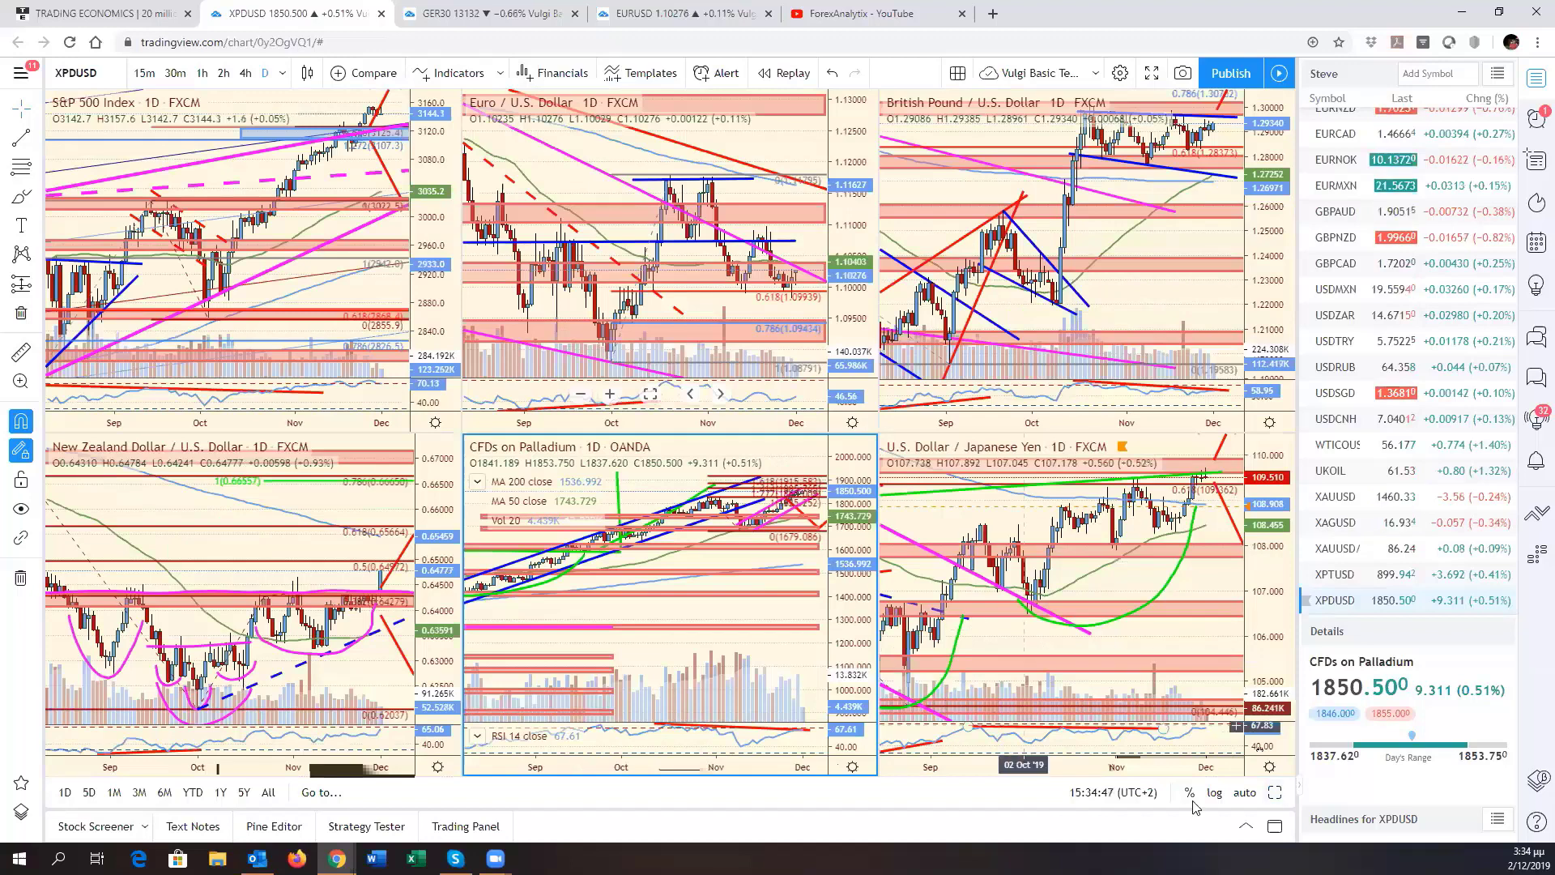
click(1245, 792)
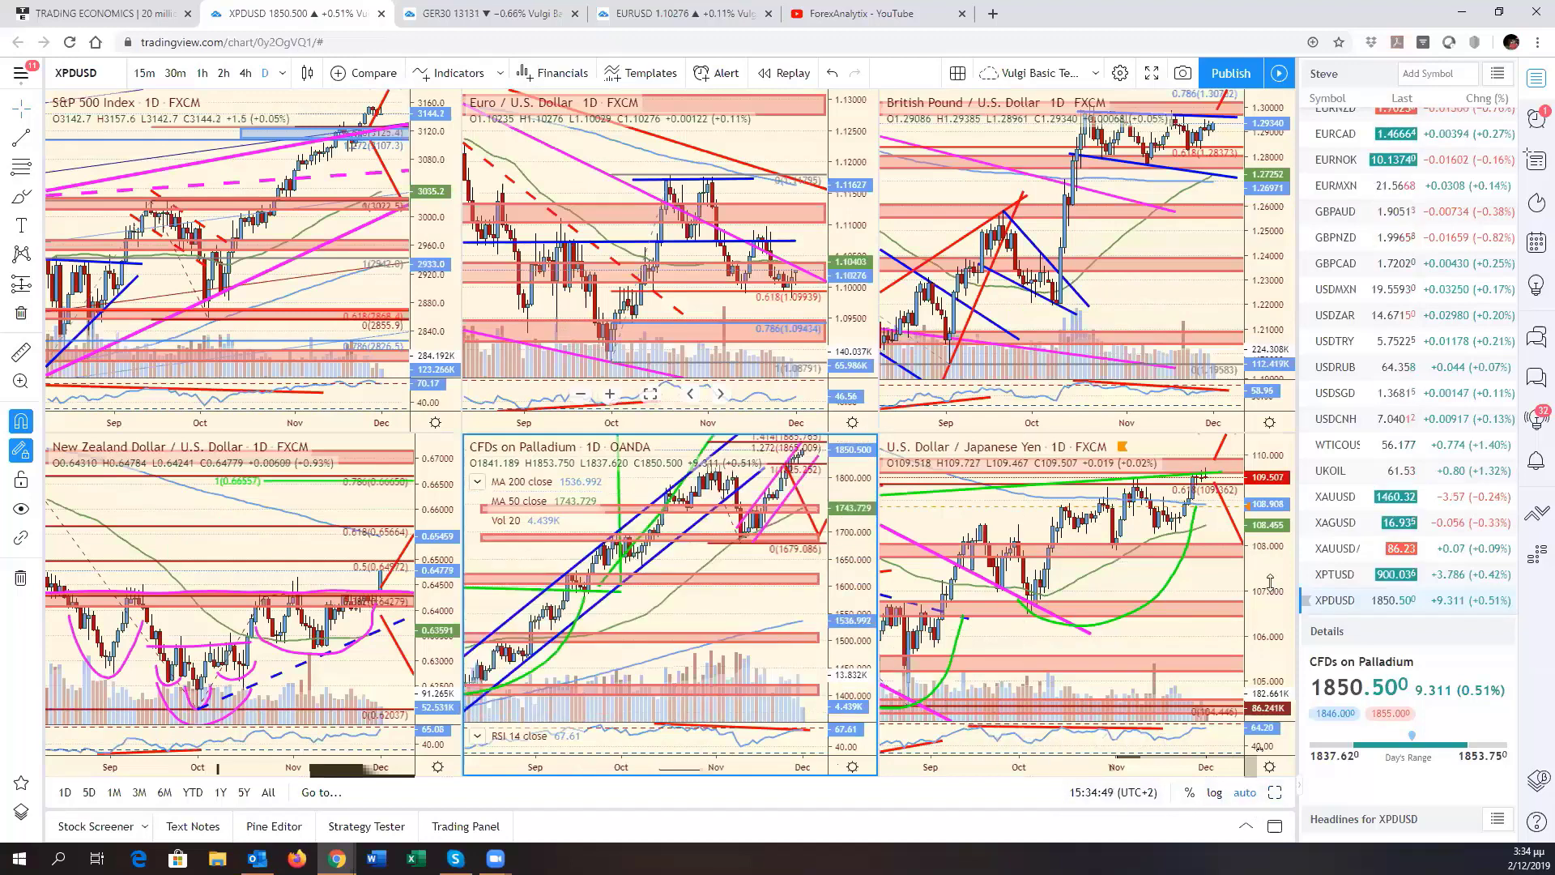
click(1345, 573)
click(1350, 550)
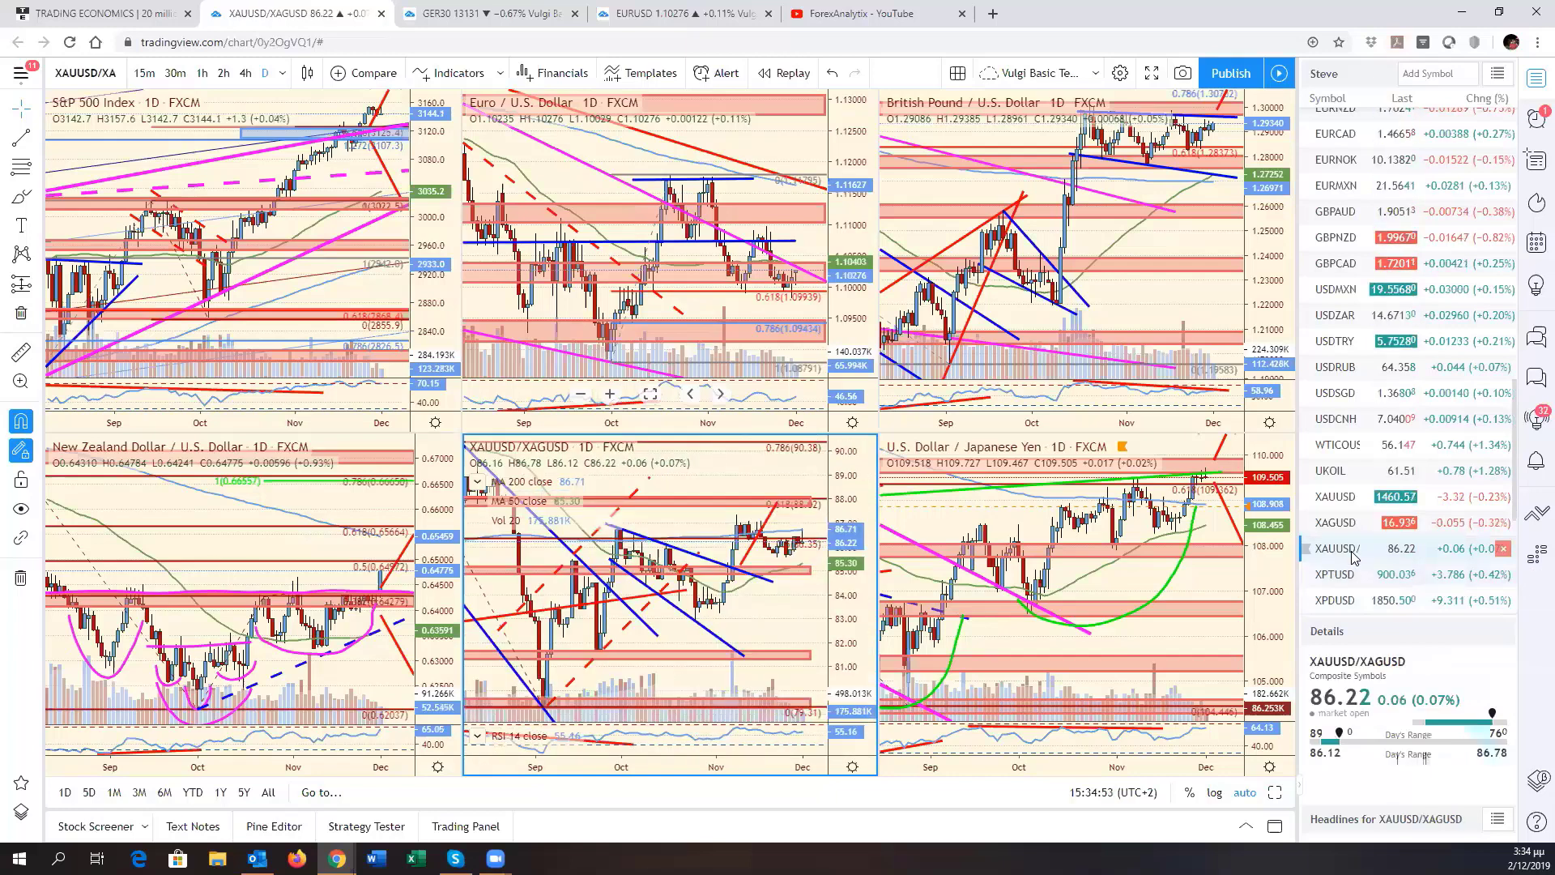
click(1346, 523)
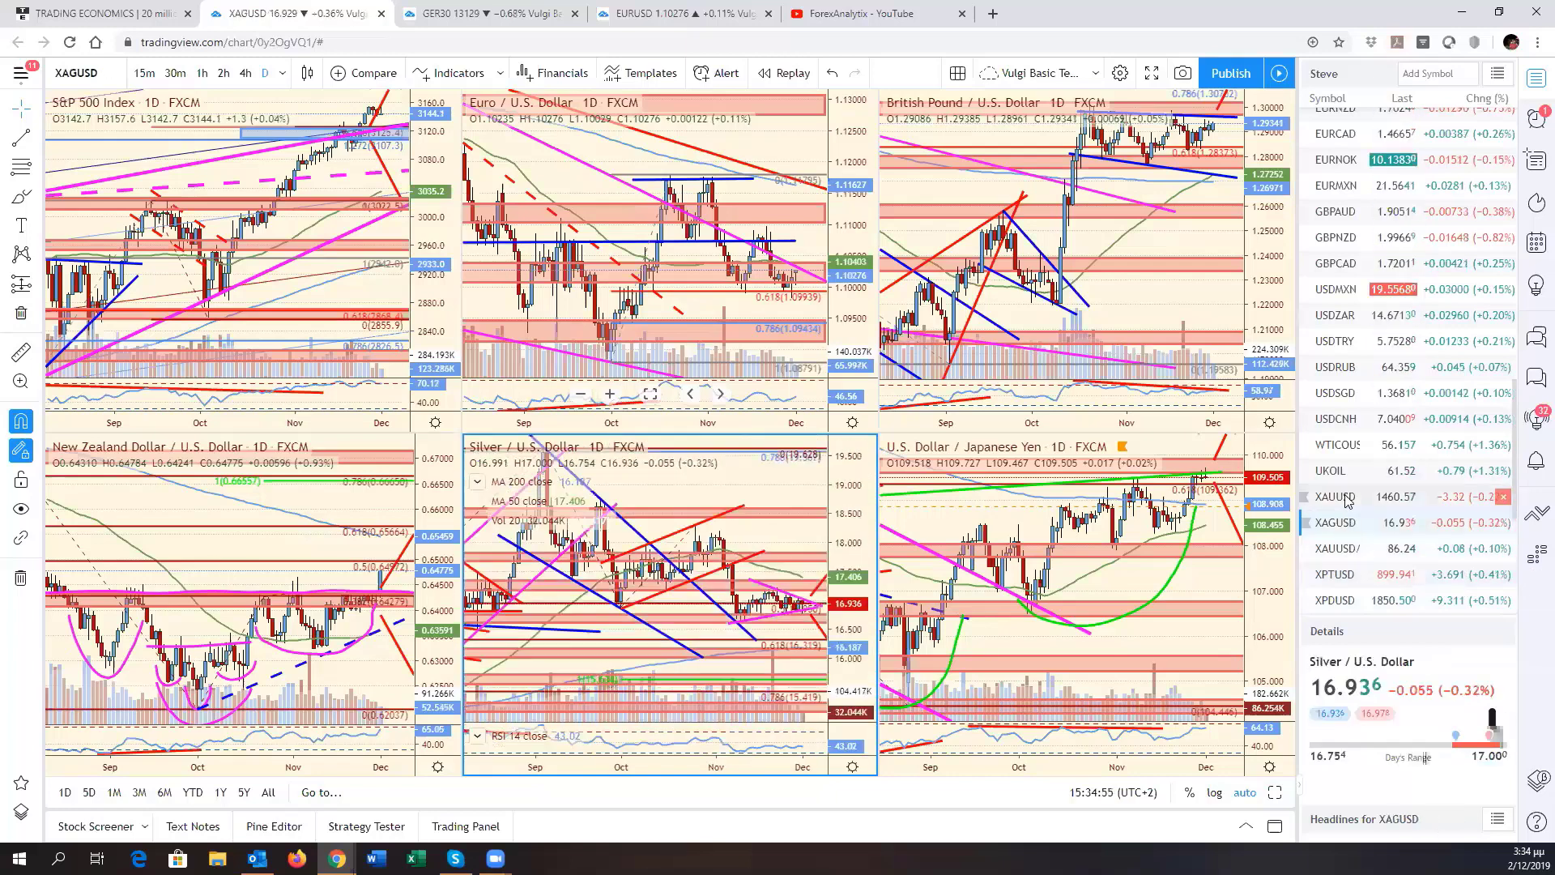
click(1348, 499)
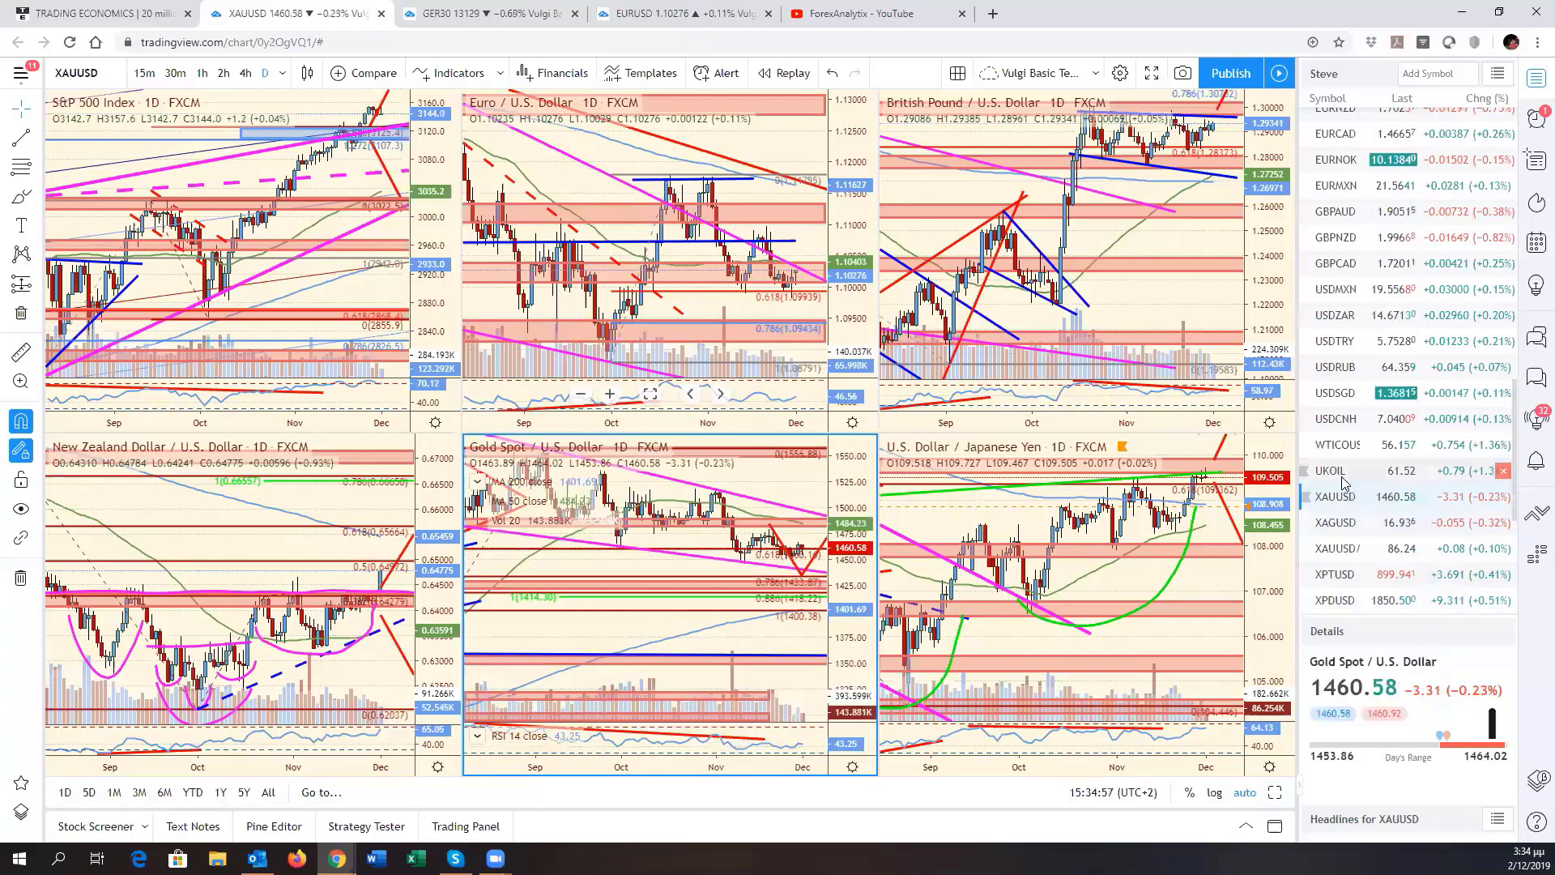
click(1348, 446)
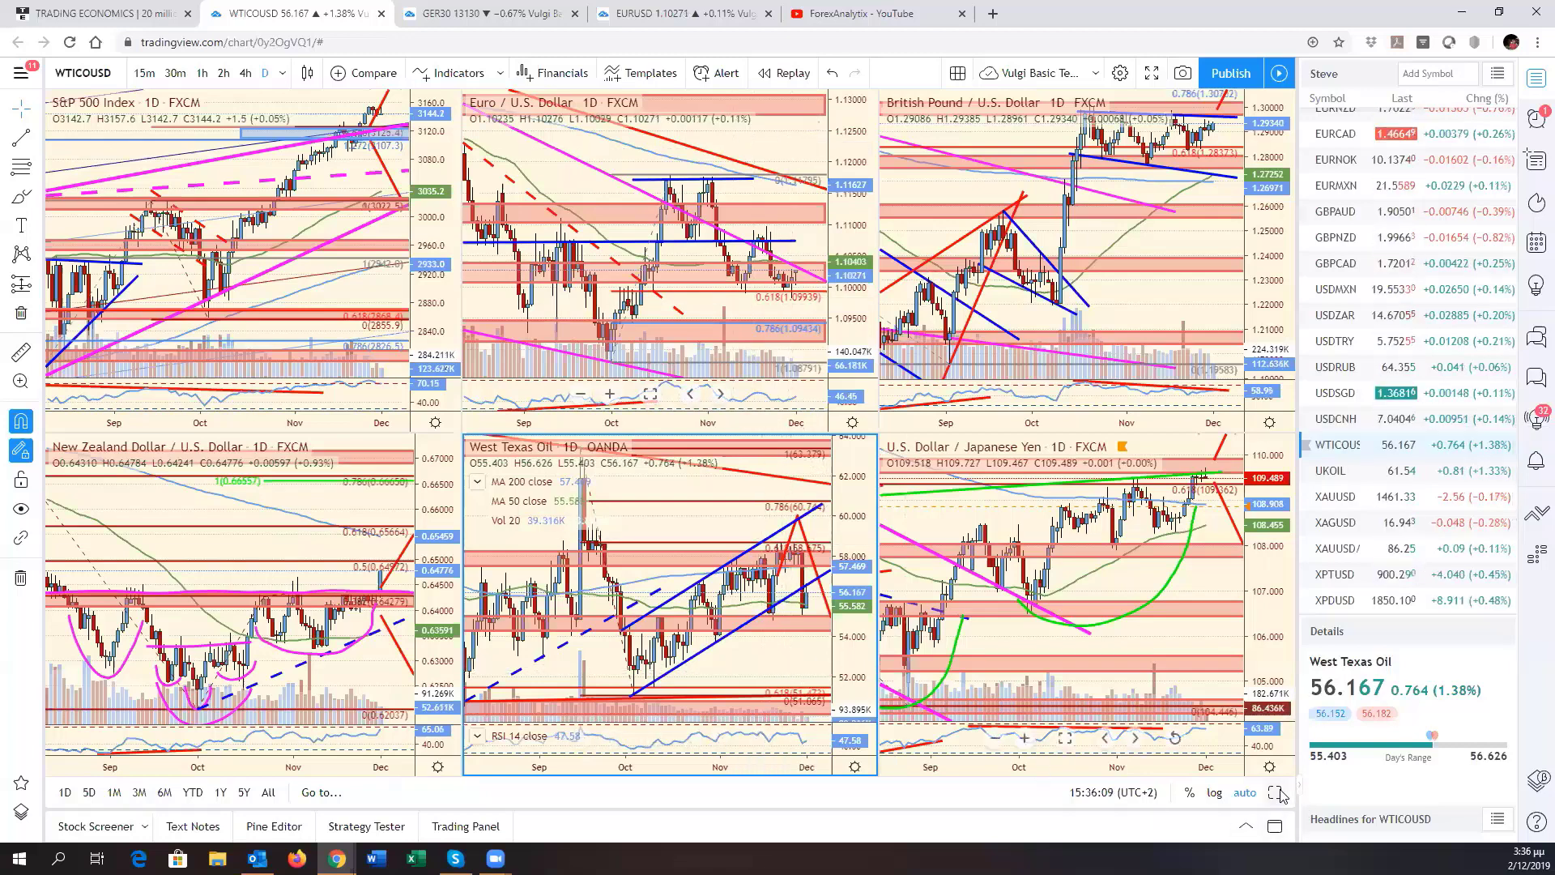
key(alt+Return)
drag(1182, 524, 1107, 510)
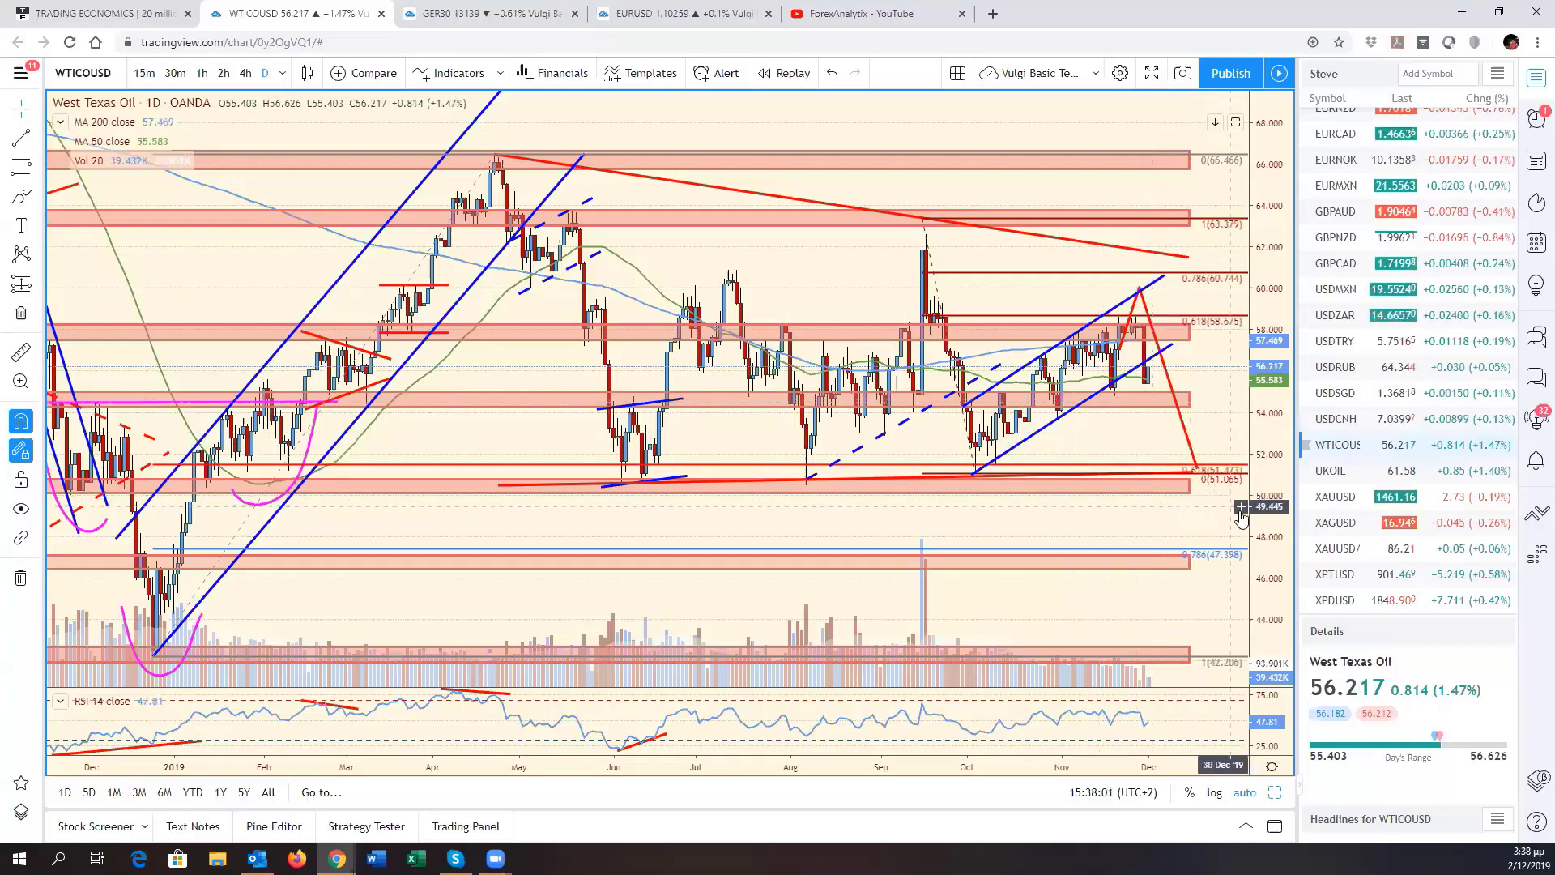
key(alt+Return)
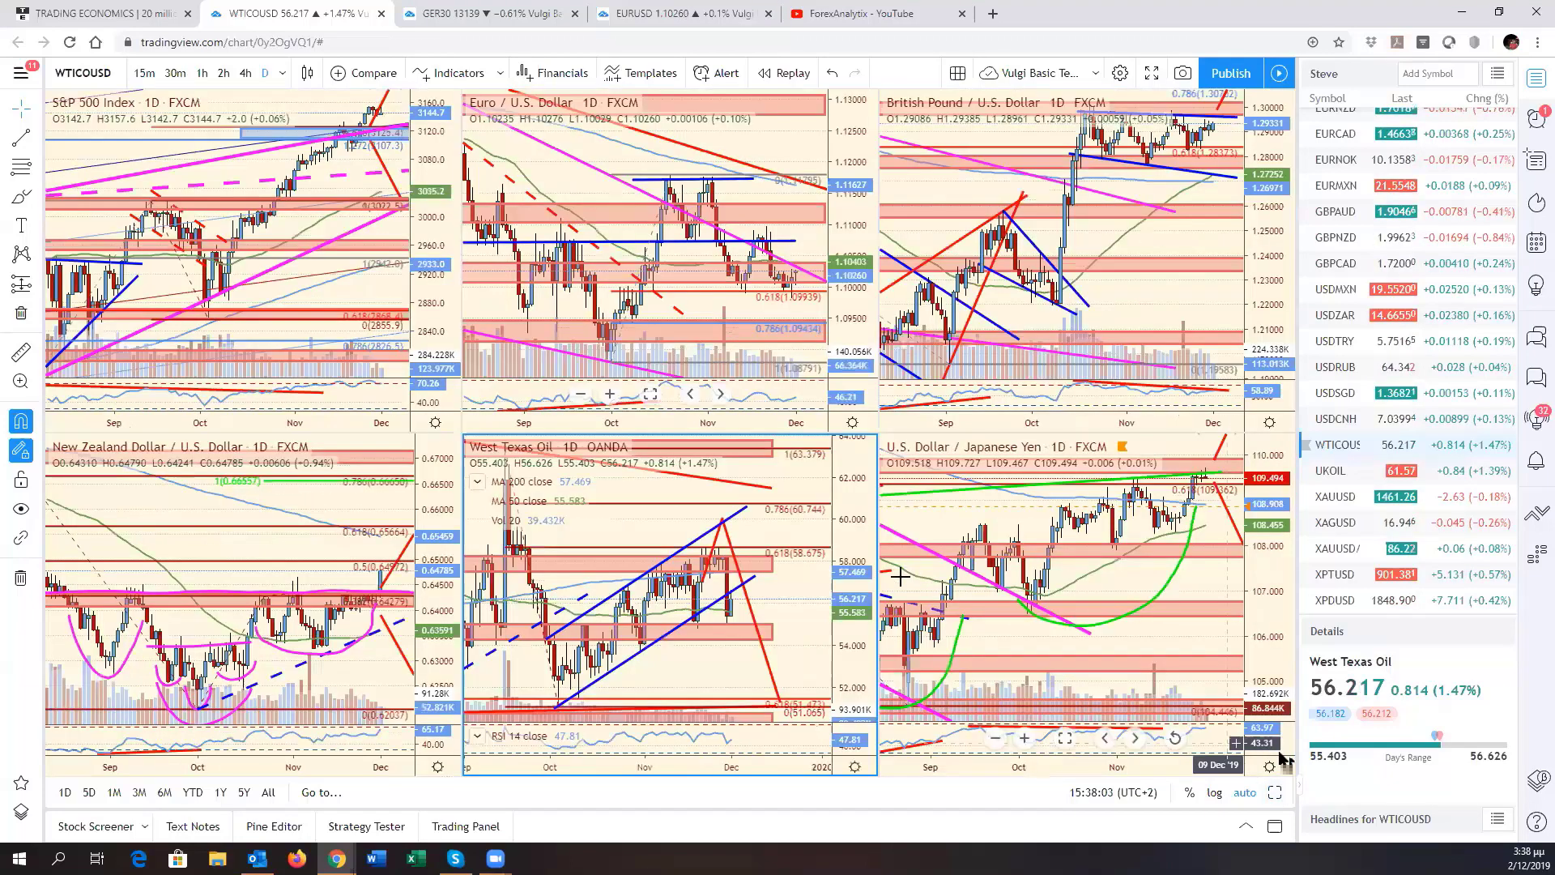
Maximize the NZD/USD pane with Alt+Enter and pan to leave space after the latest bars
click(369, 585)
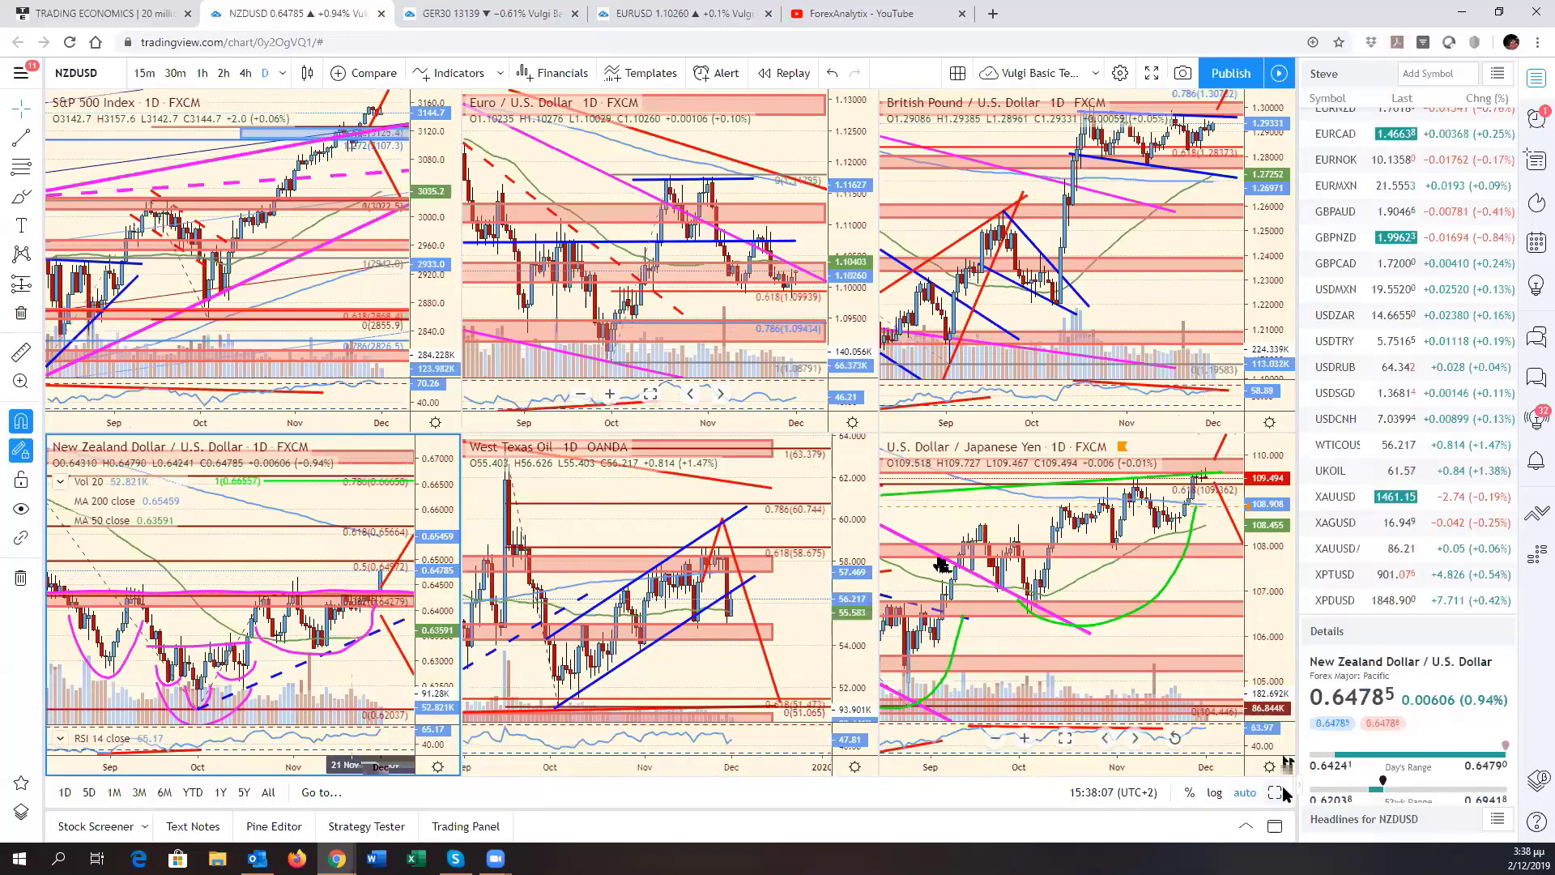
key(alt+Return)
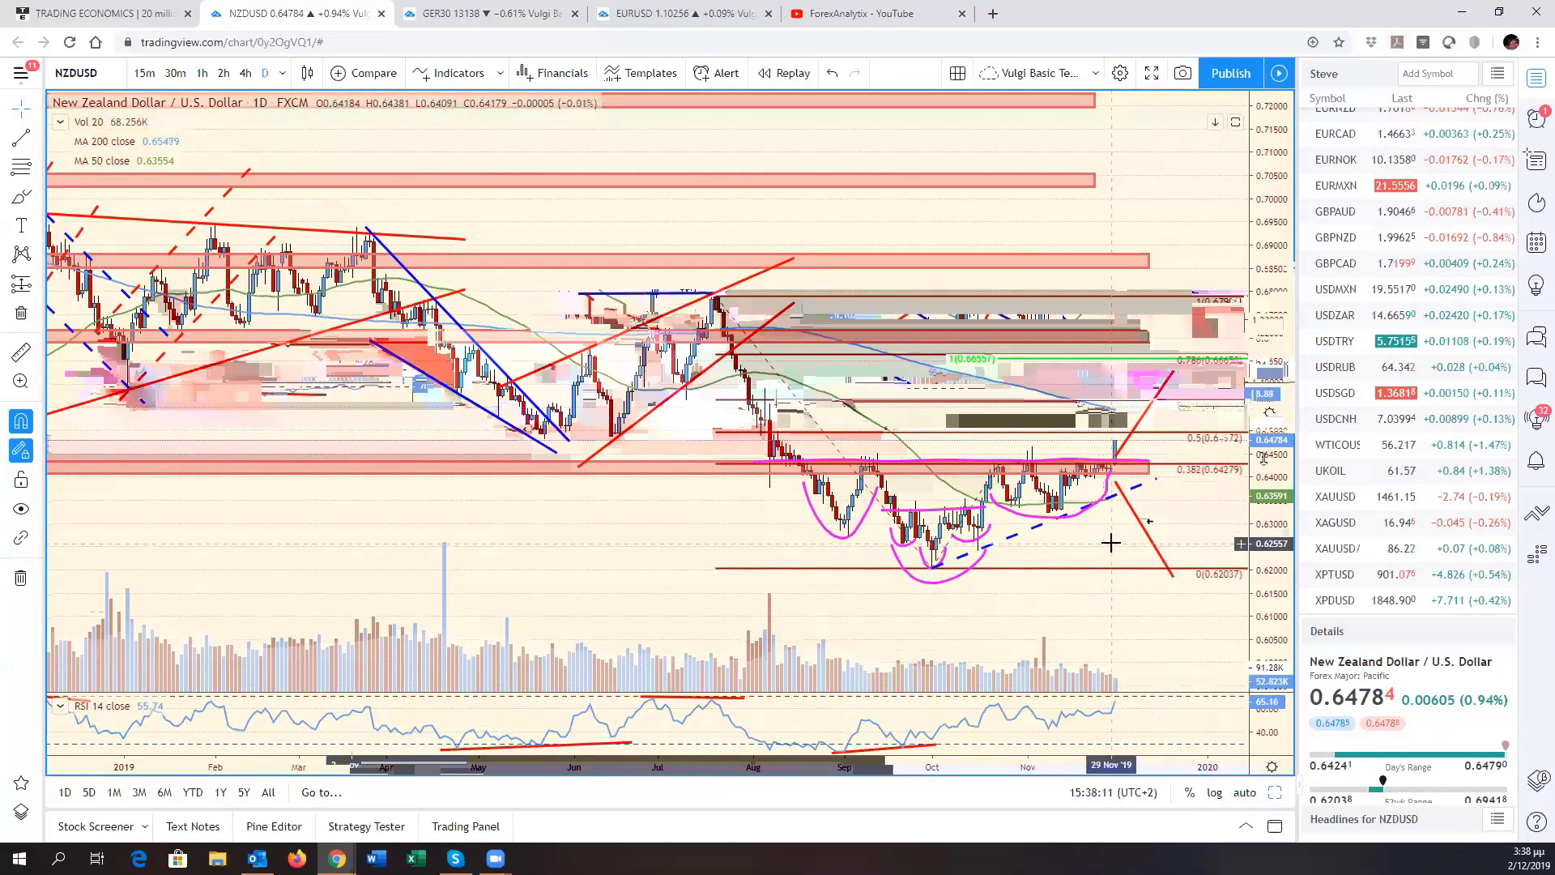
drag(1214, 544, 1147, 541)
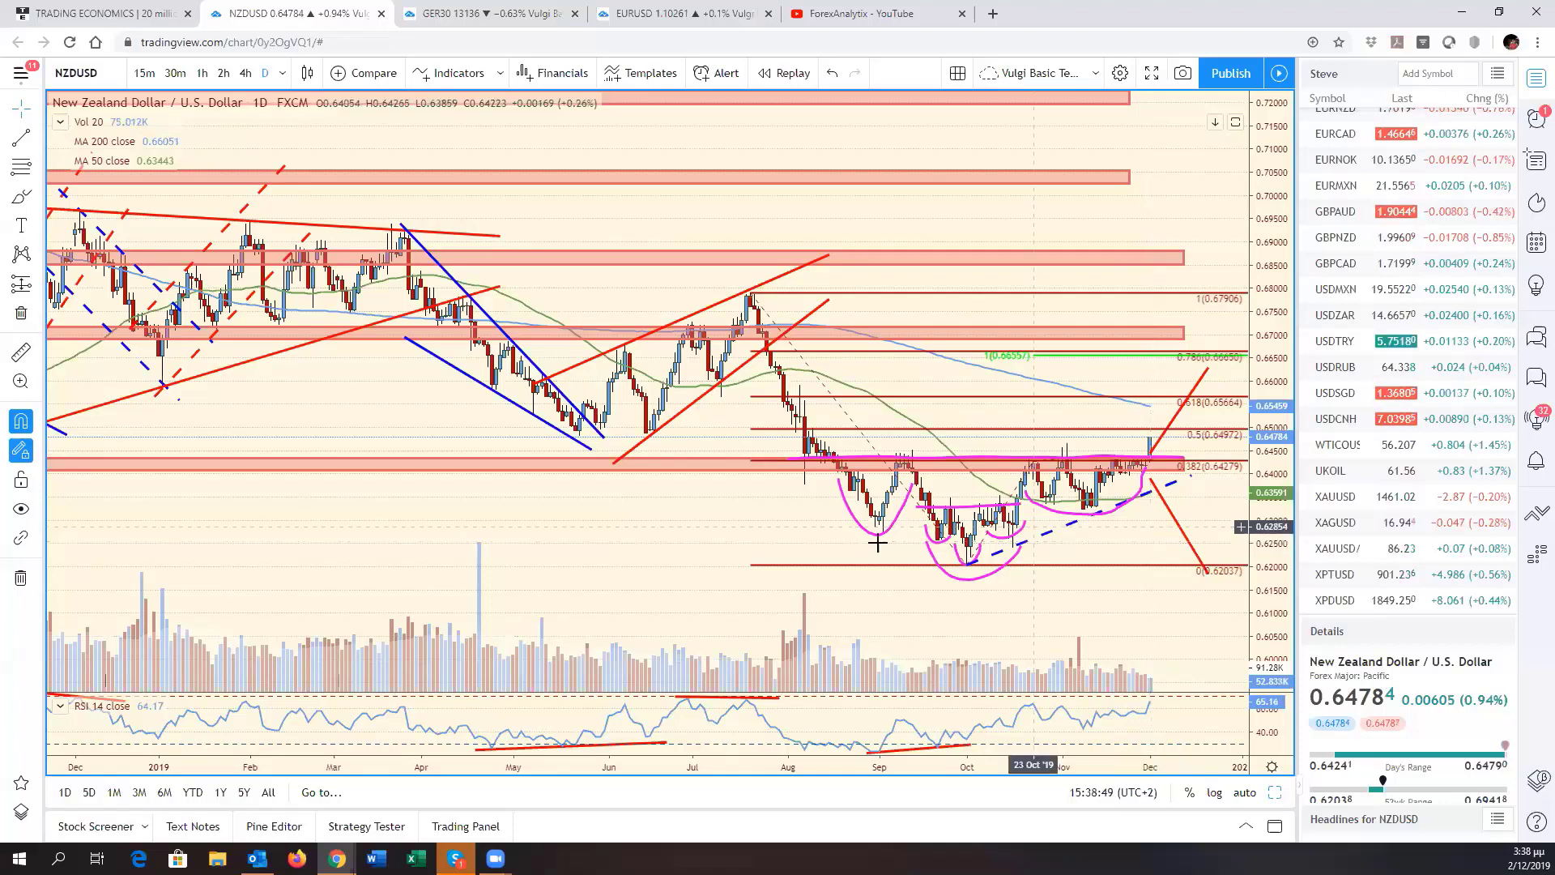
mouse_move(651, 738)
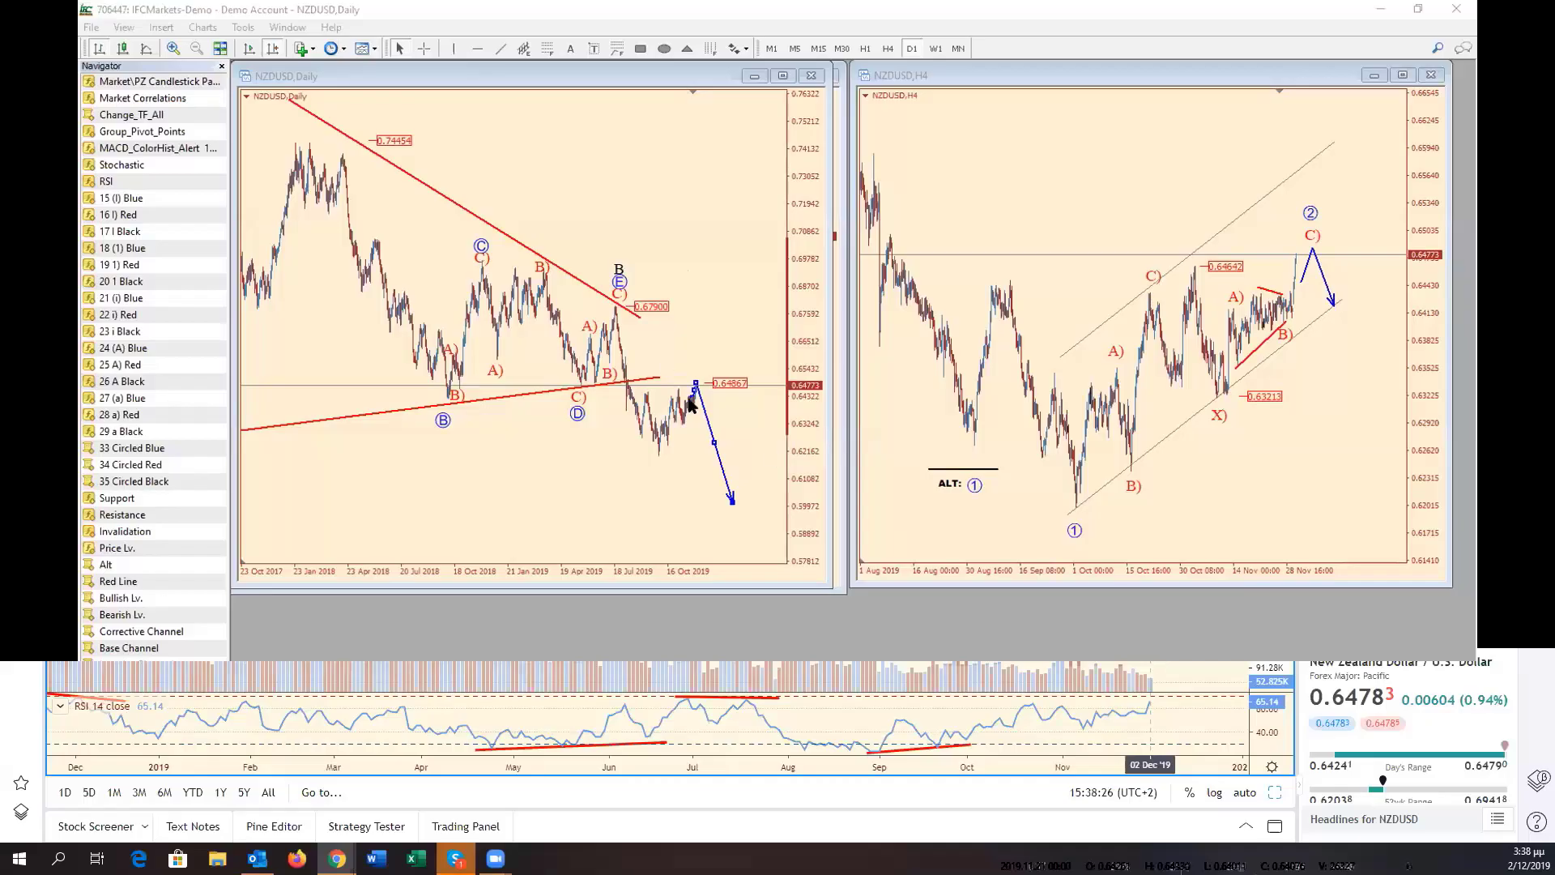
Activate the NZDUSD daily chart, pan back to earlier history, and give it a white background
click(697, 399)
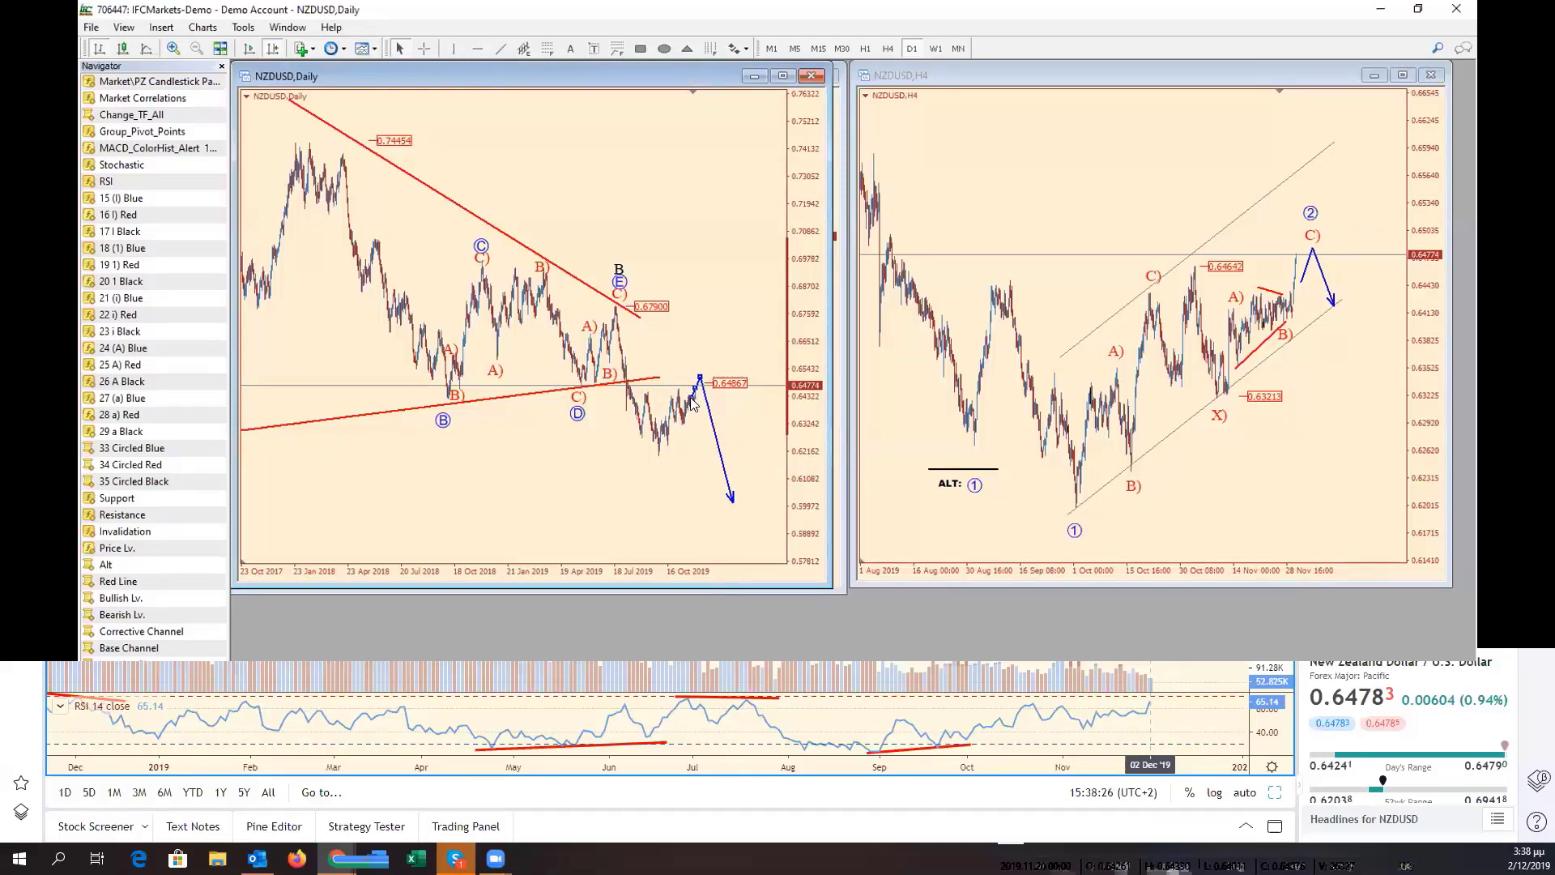
scroll(576, 511, up, 2)
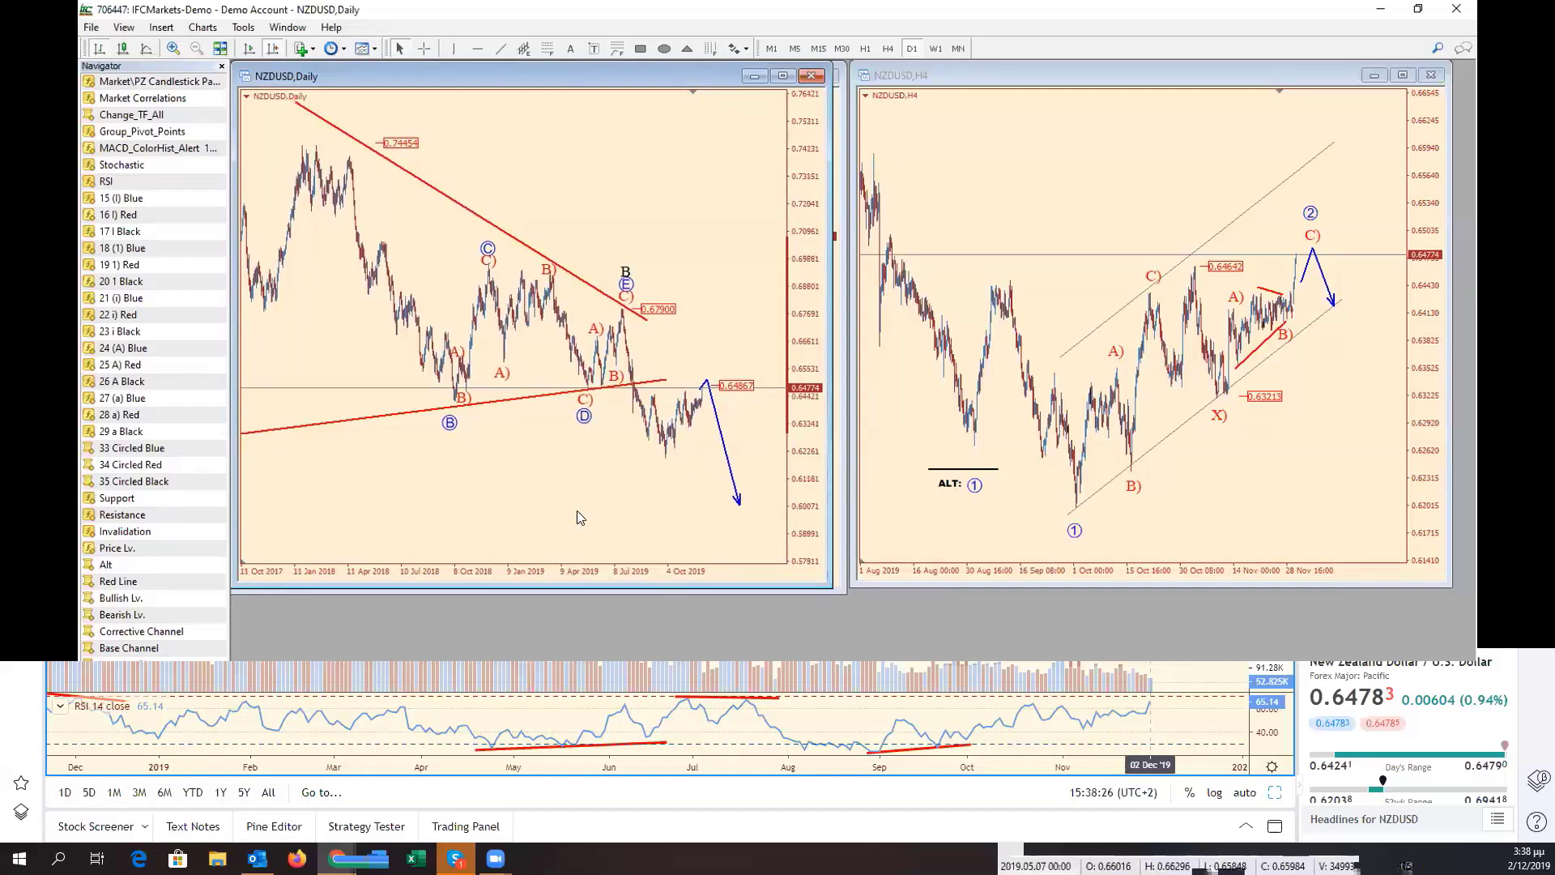
scroll(437, 464, up, 4)
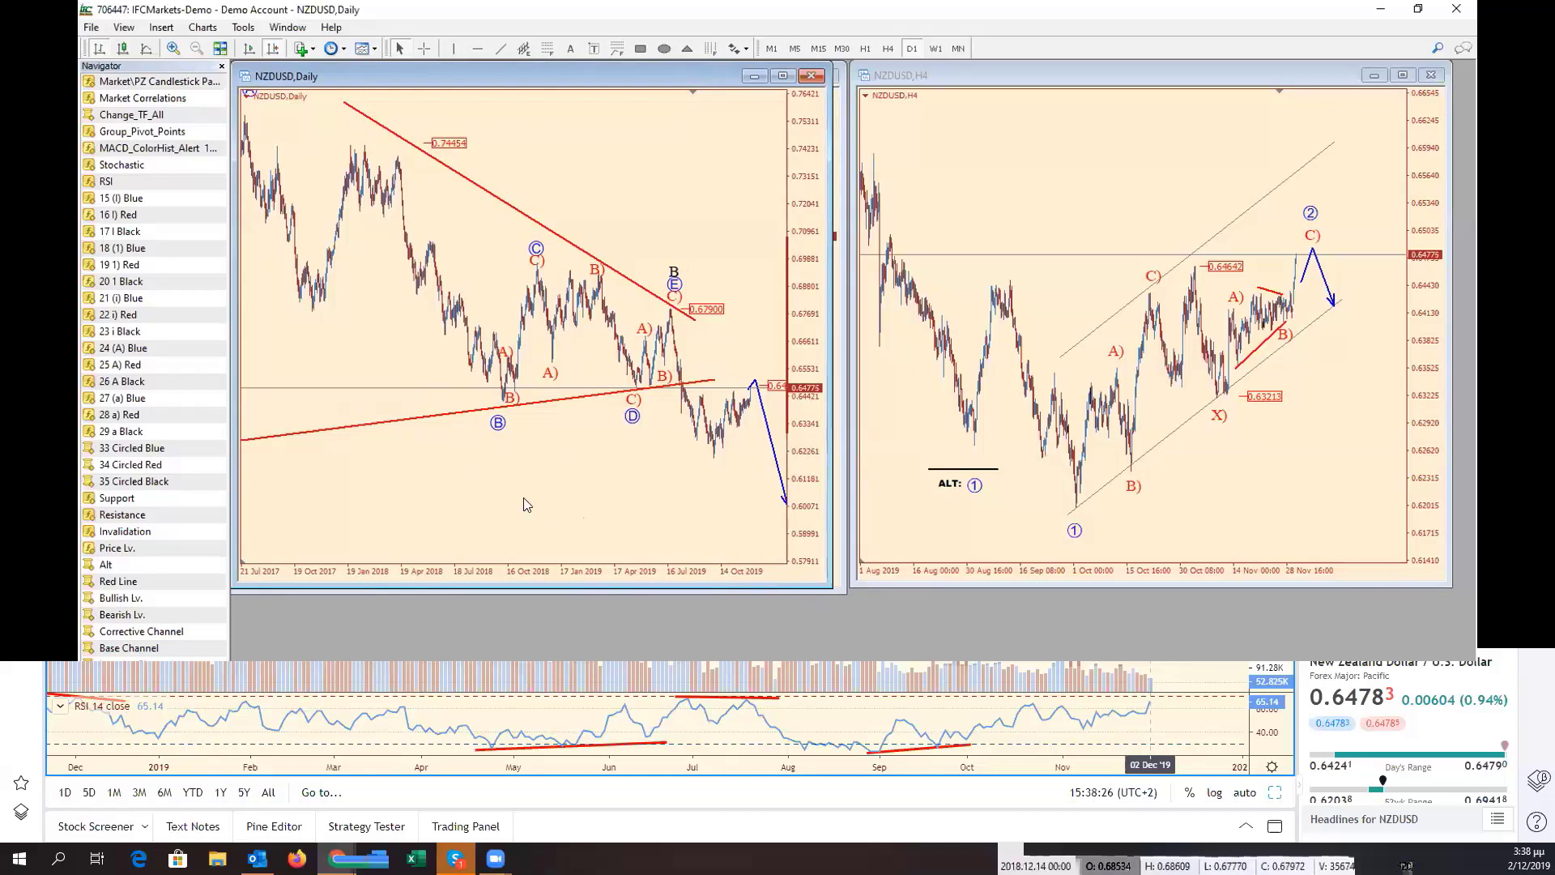
drag(458, 506, 323, 466)
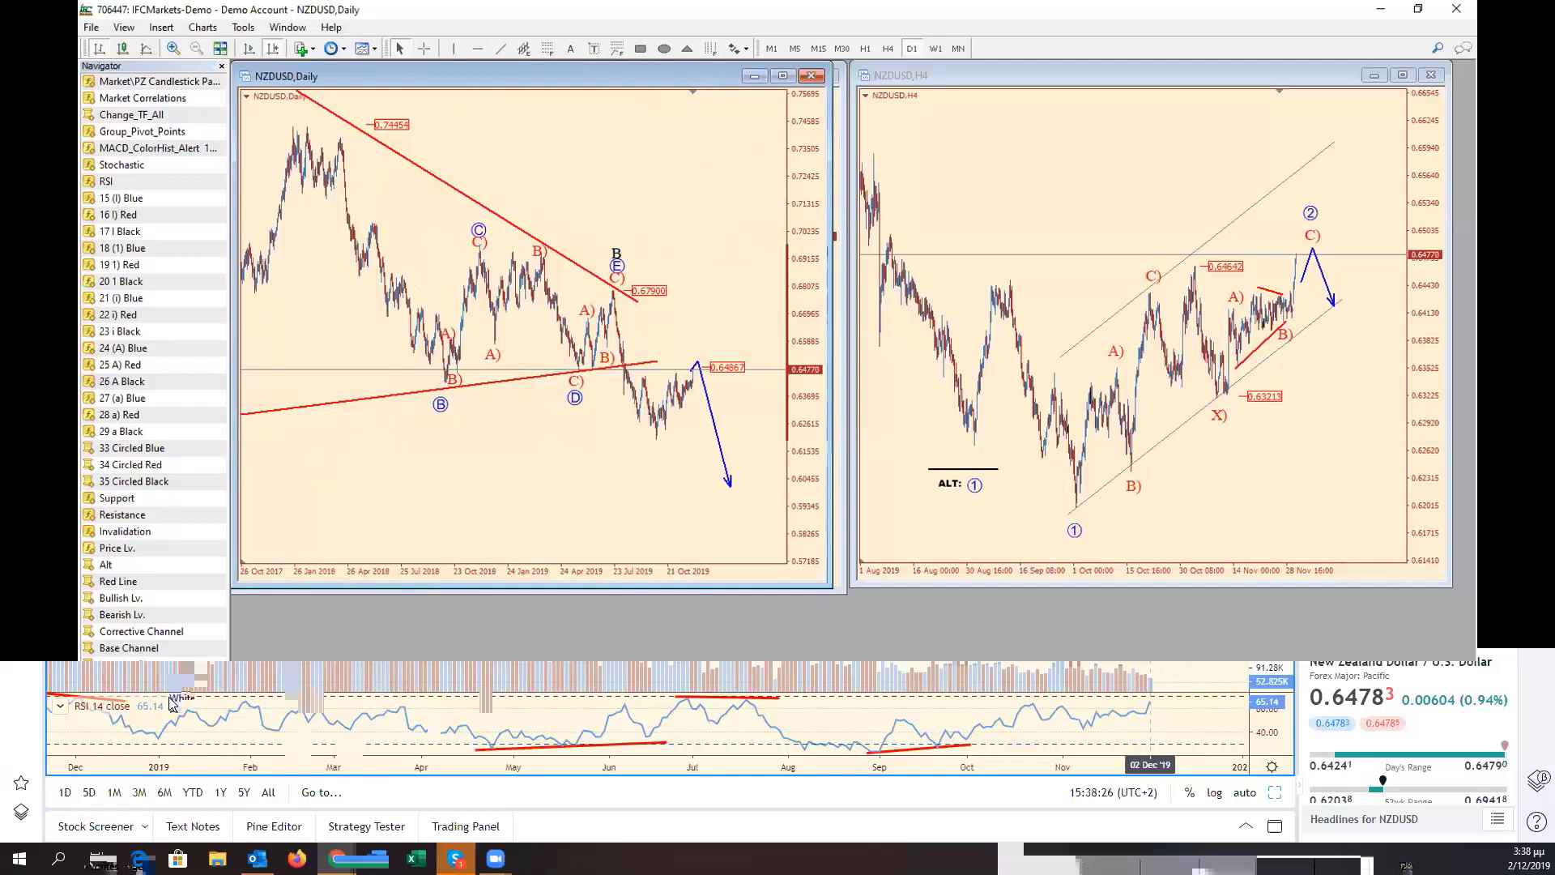
right_click(441, 449)
click(707, 664)
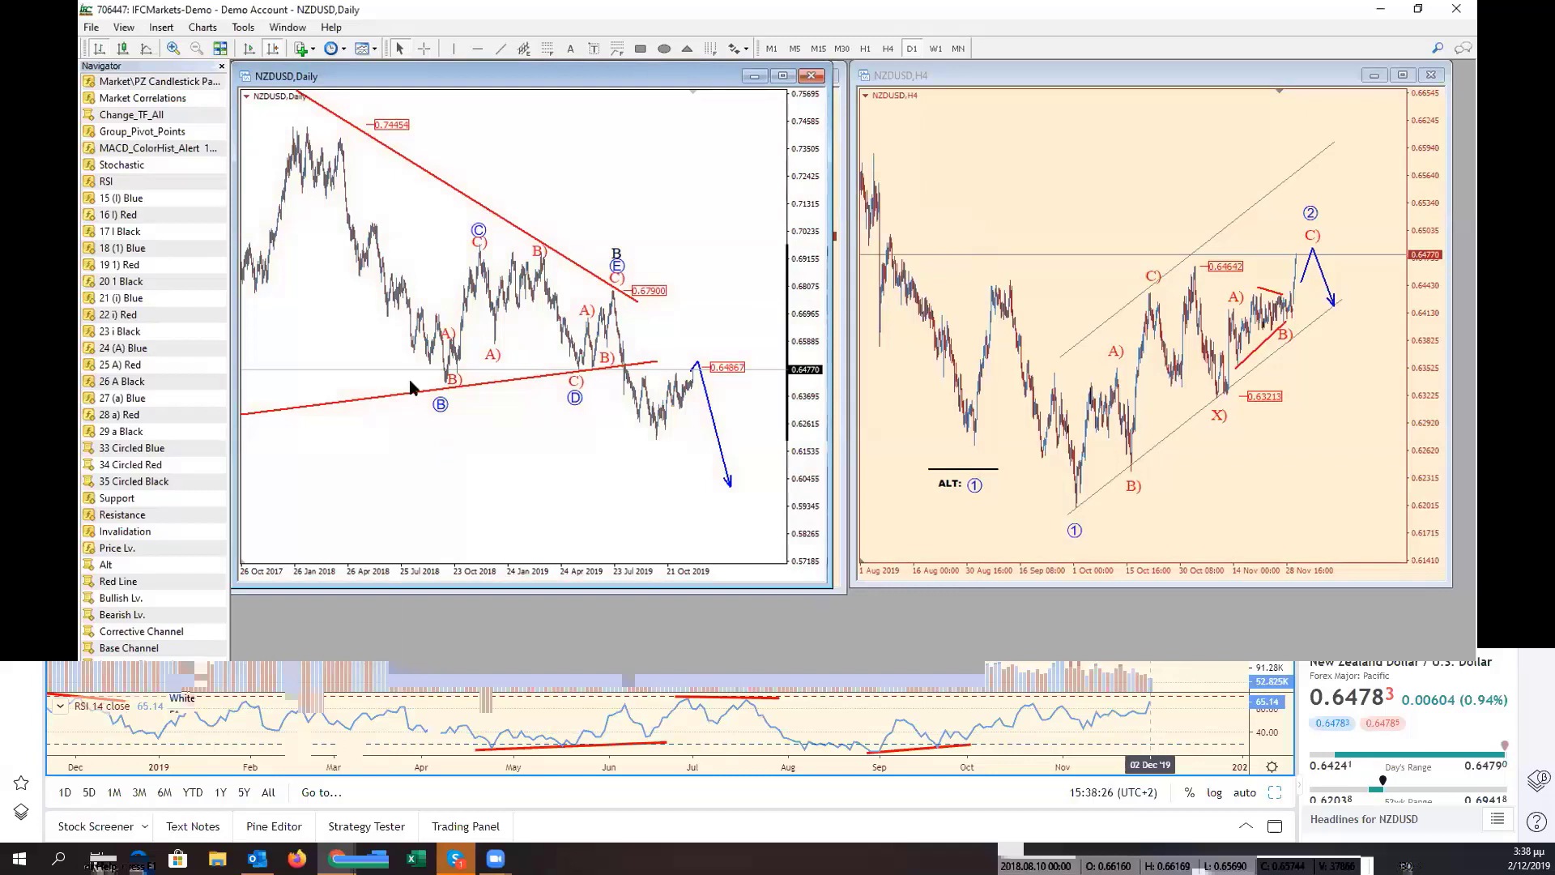
Maximize NZDUSD daily, move the blue arrow's start to the latest high, extend the lower red trendline, restore tiling
click(782, 75)
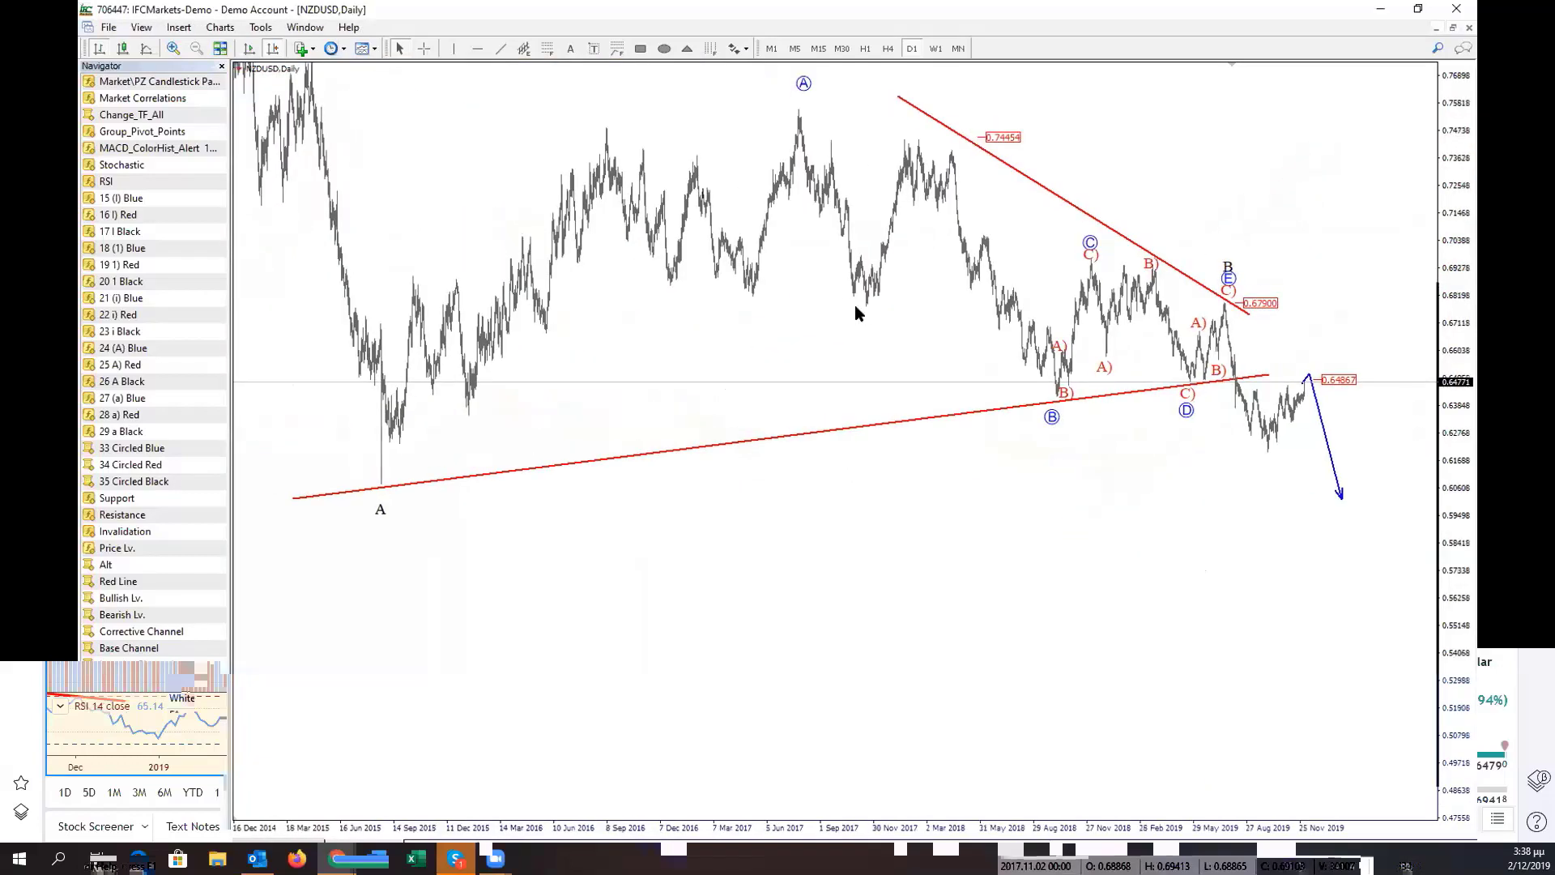
double_click(1306, 379)
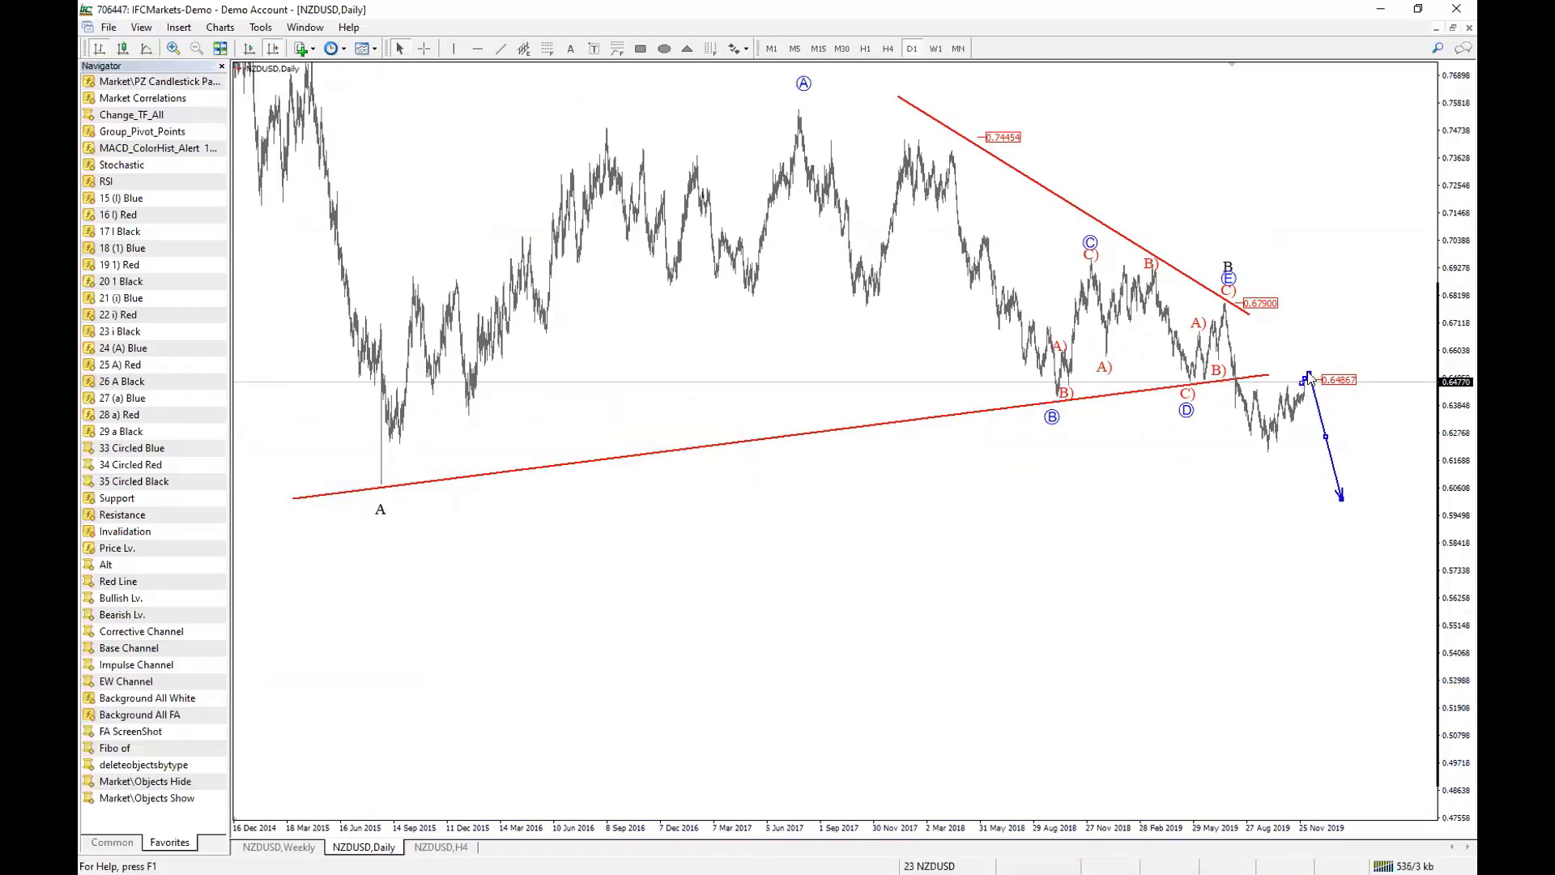
drag(1310, 377, 1329, 372)
double_click(1270, 375)
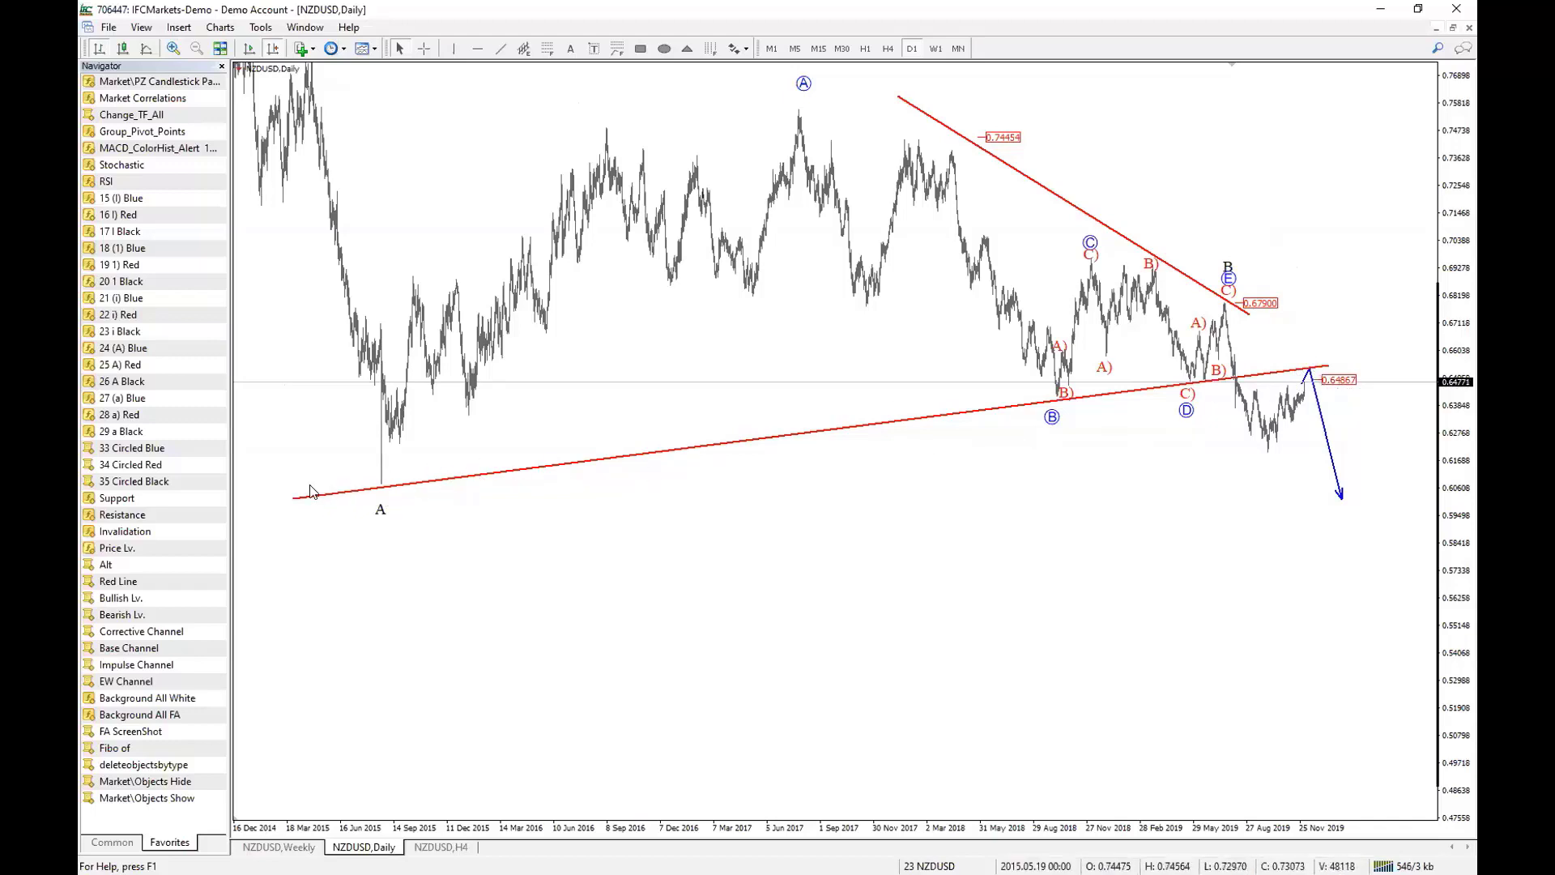
middle_click(1312, 362)
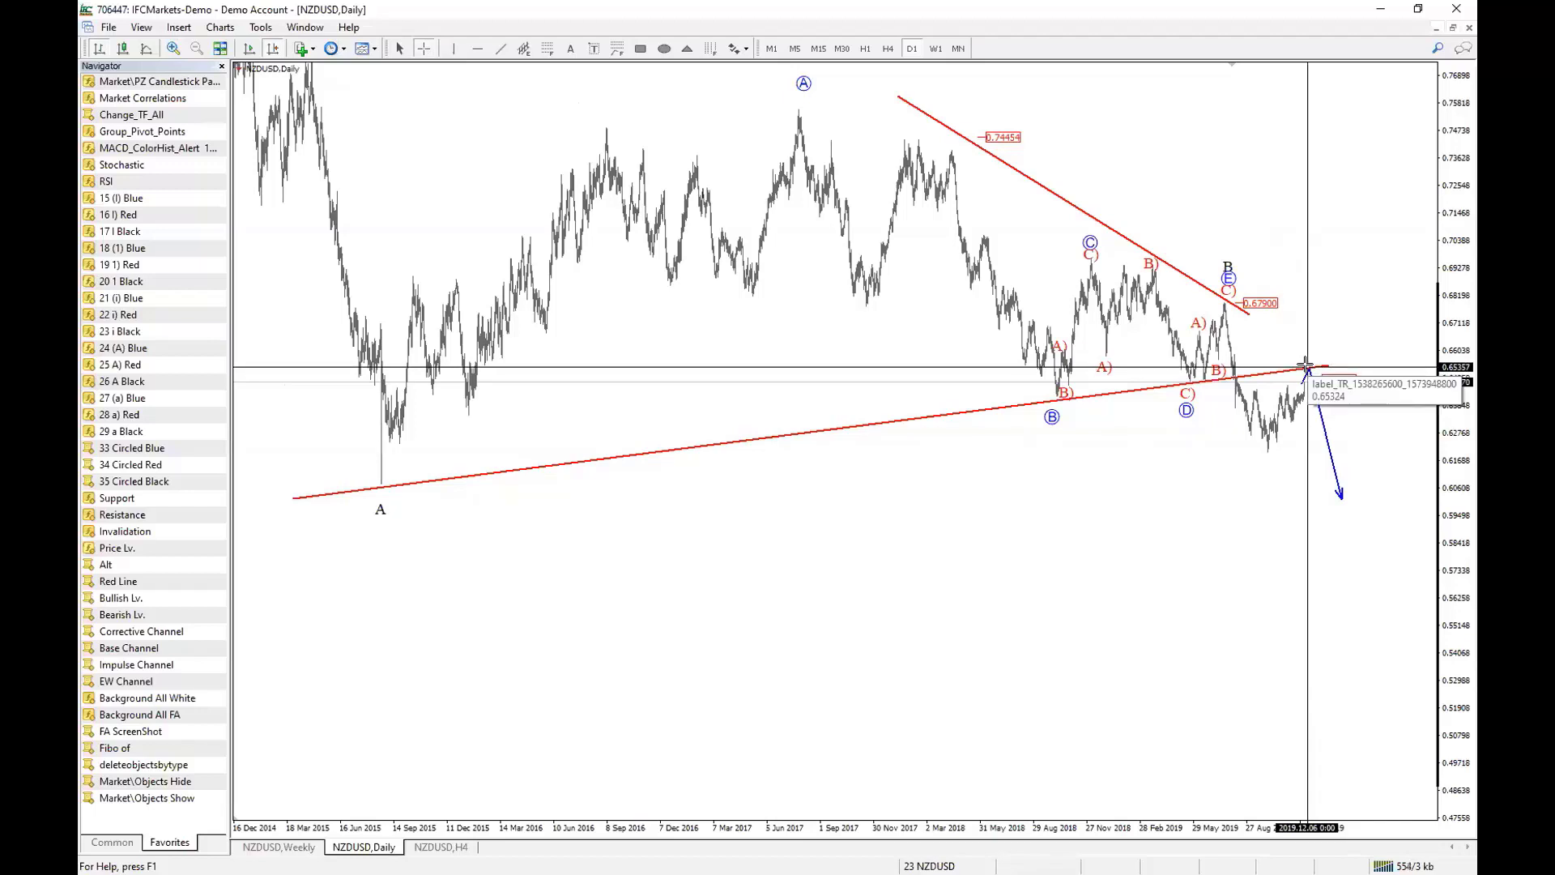
middle_click(1306, 364)
scroll(988, 491, down, 3)
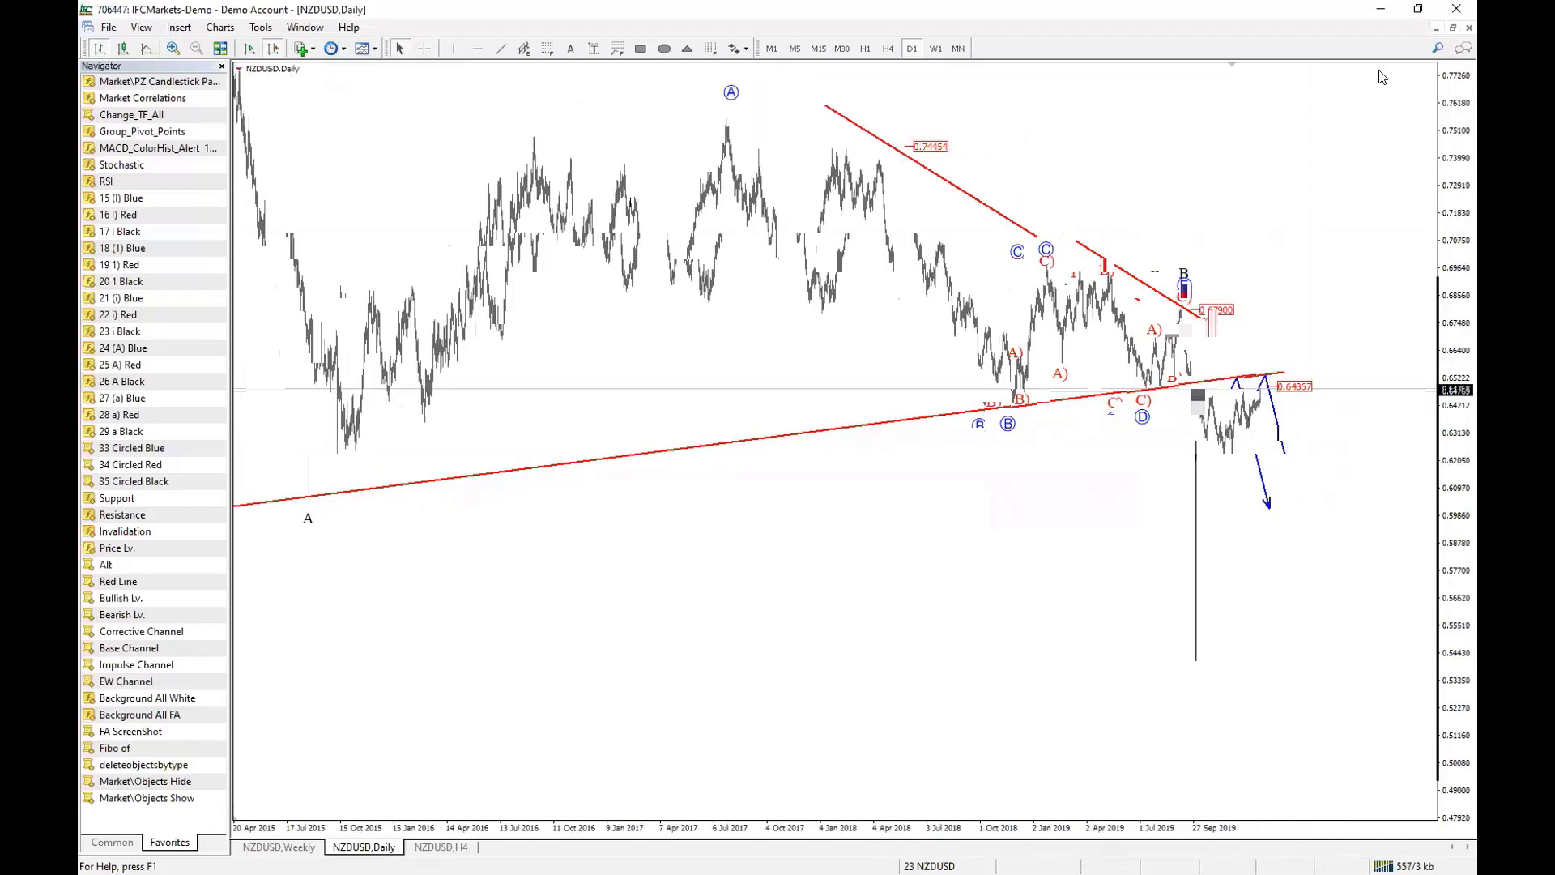
click(1453, 27)
Load the 13 AUDUSD profile and enlarge the AUDUSD 4-hour chart window
click(929, 866)
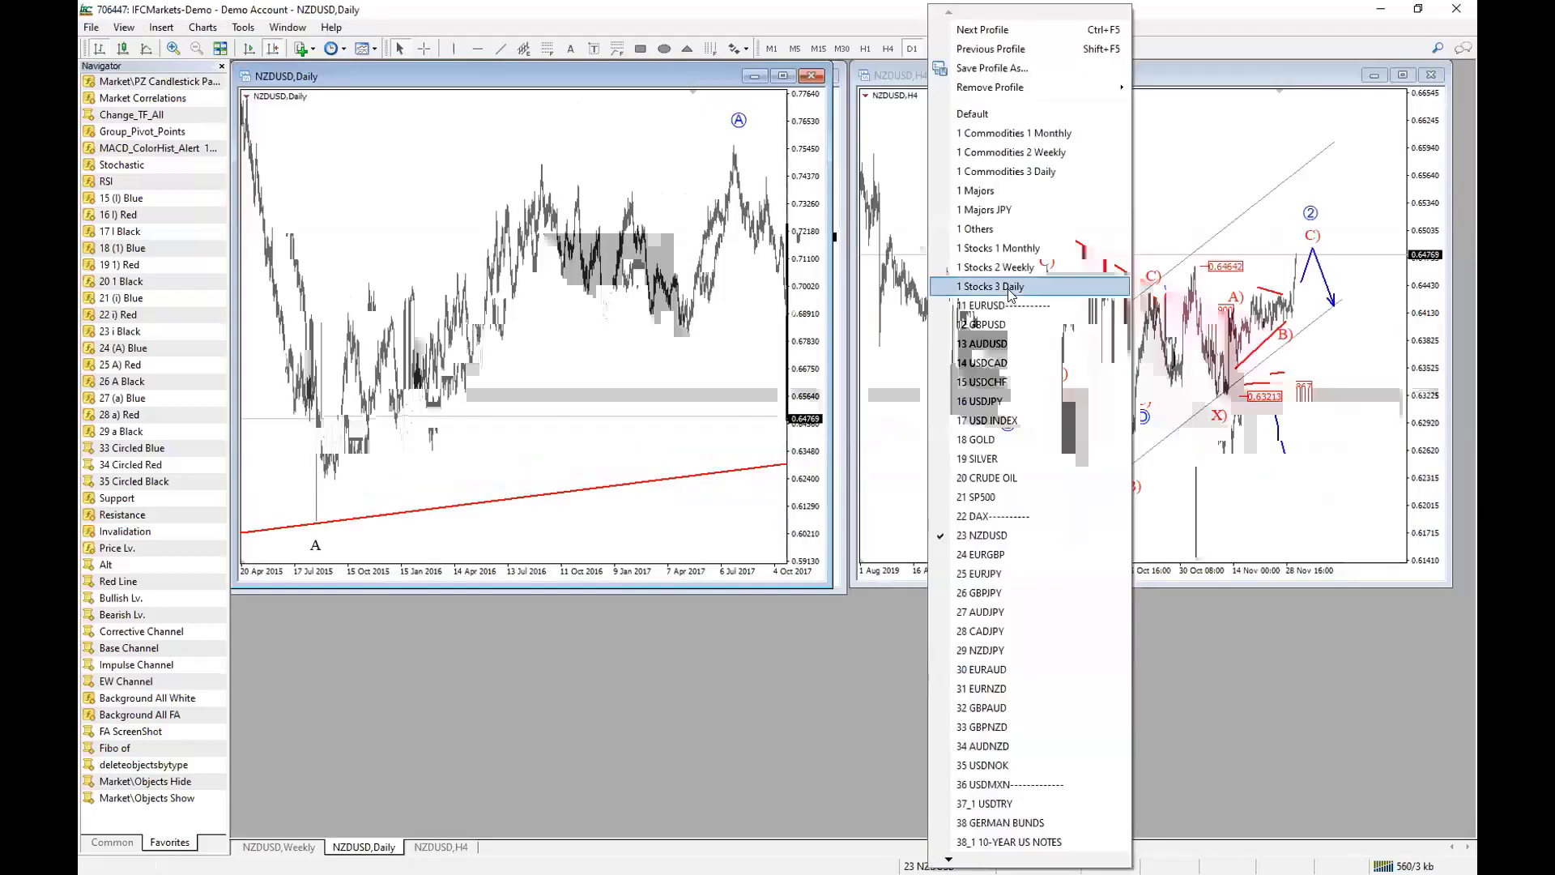
click(1009, 337)
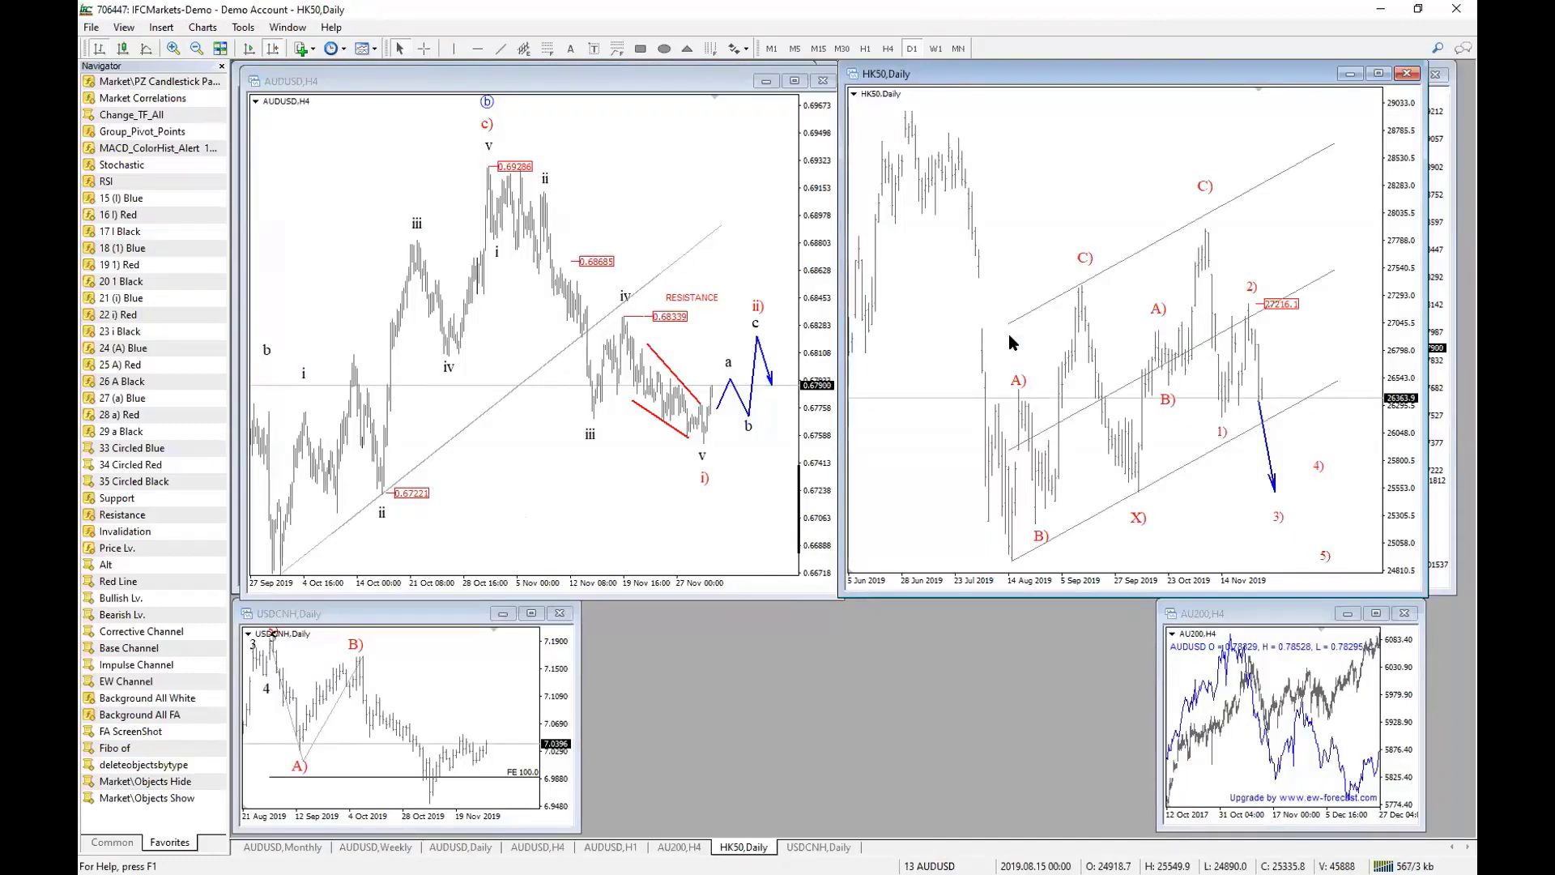
click(544, 95)
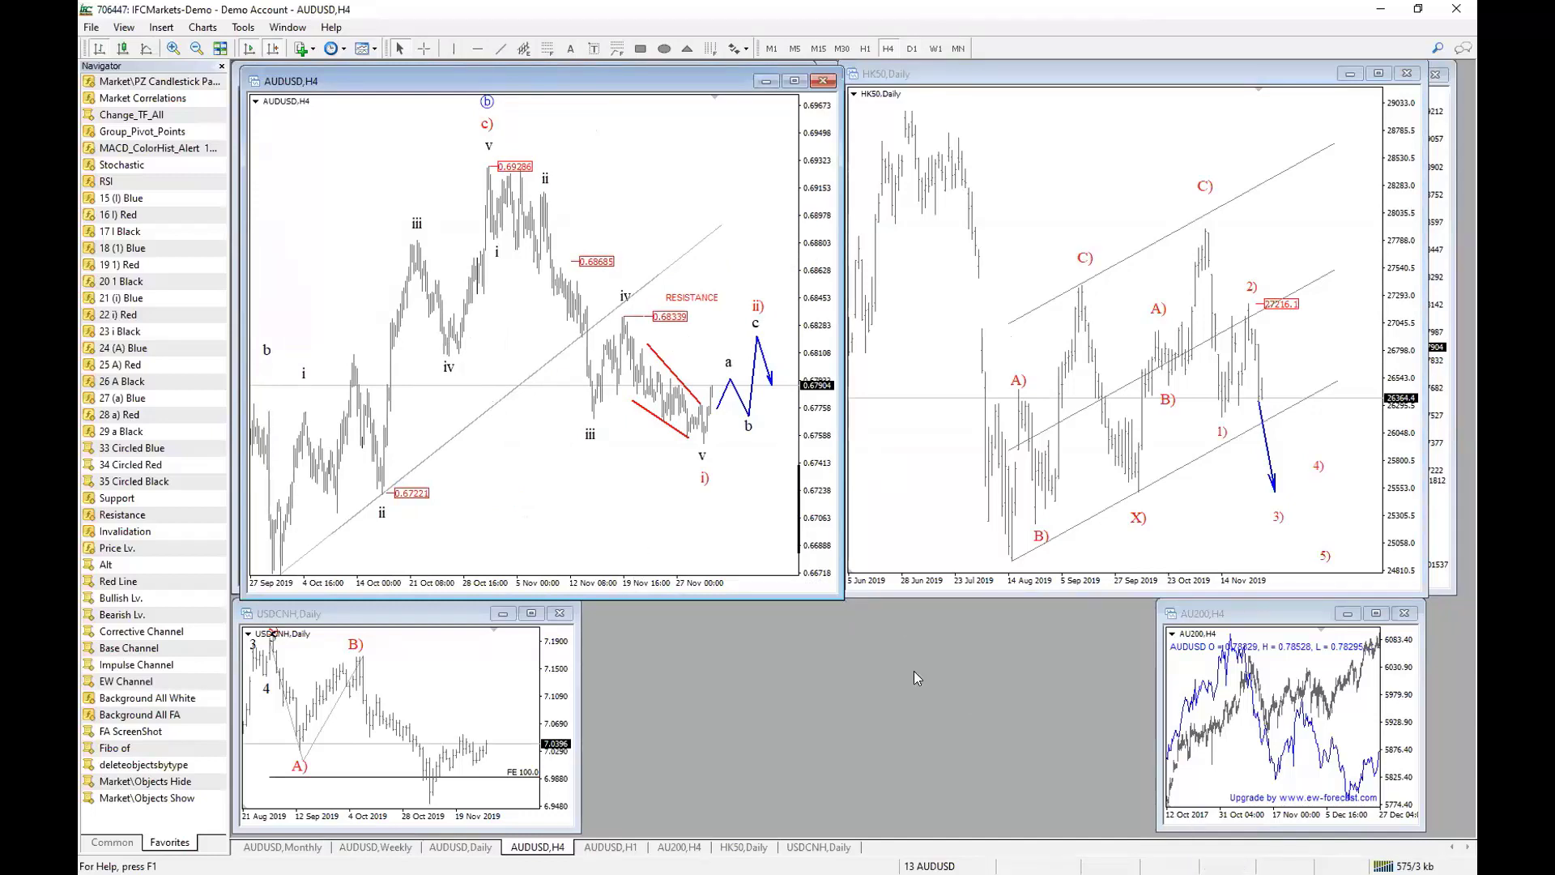
drag(913, 677, 933, 669)
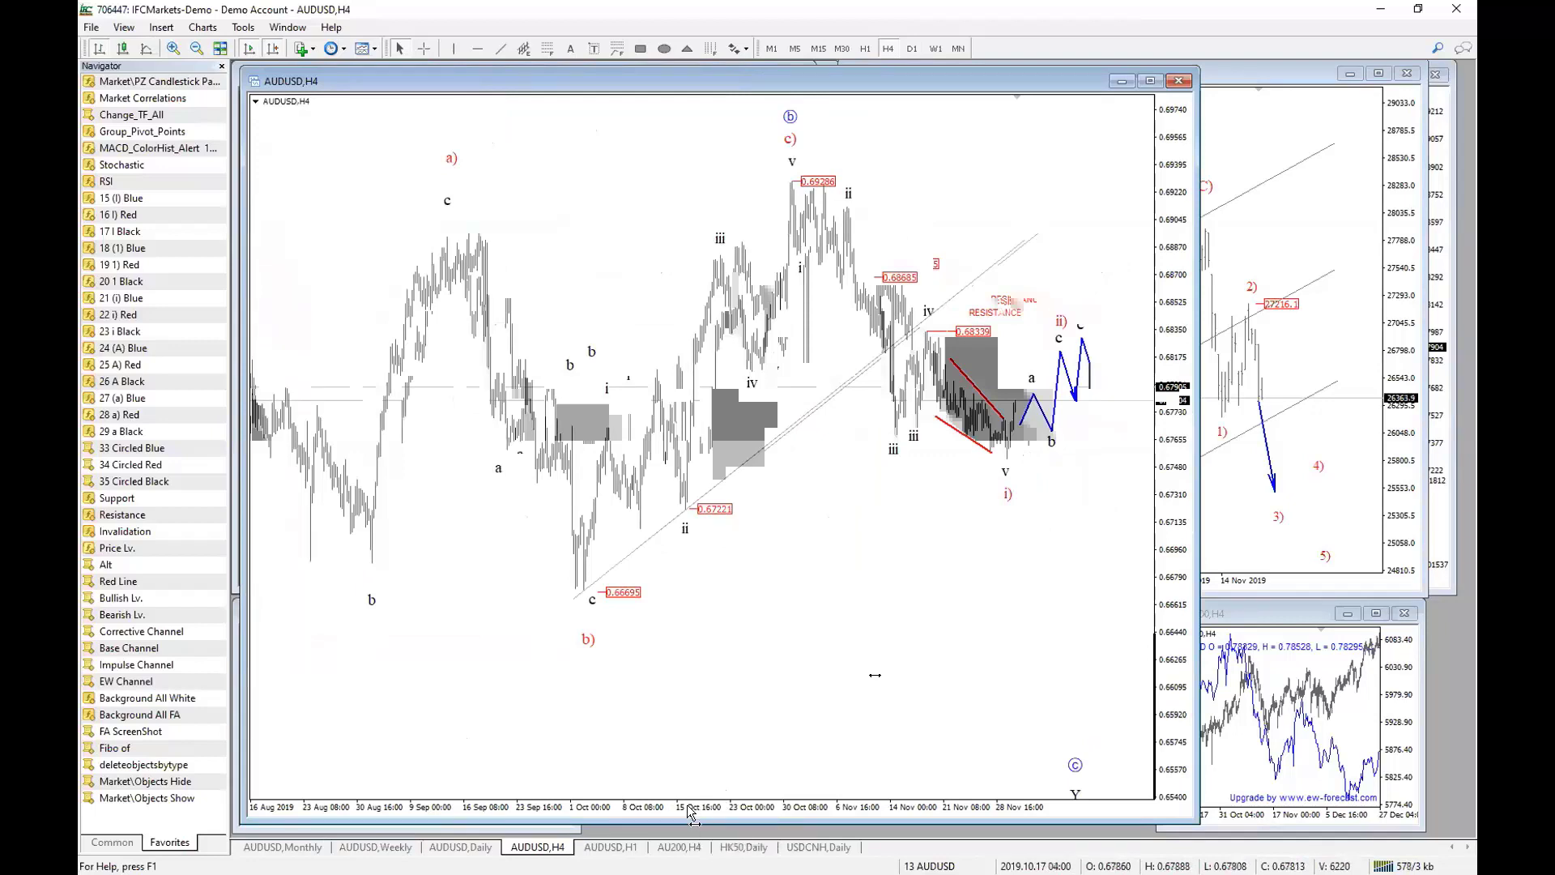
Compress the 4-hour time axis, measure levels with the crosshair, then bring AUDUSD daily forward
scroll(664, 731, up, 2)
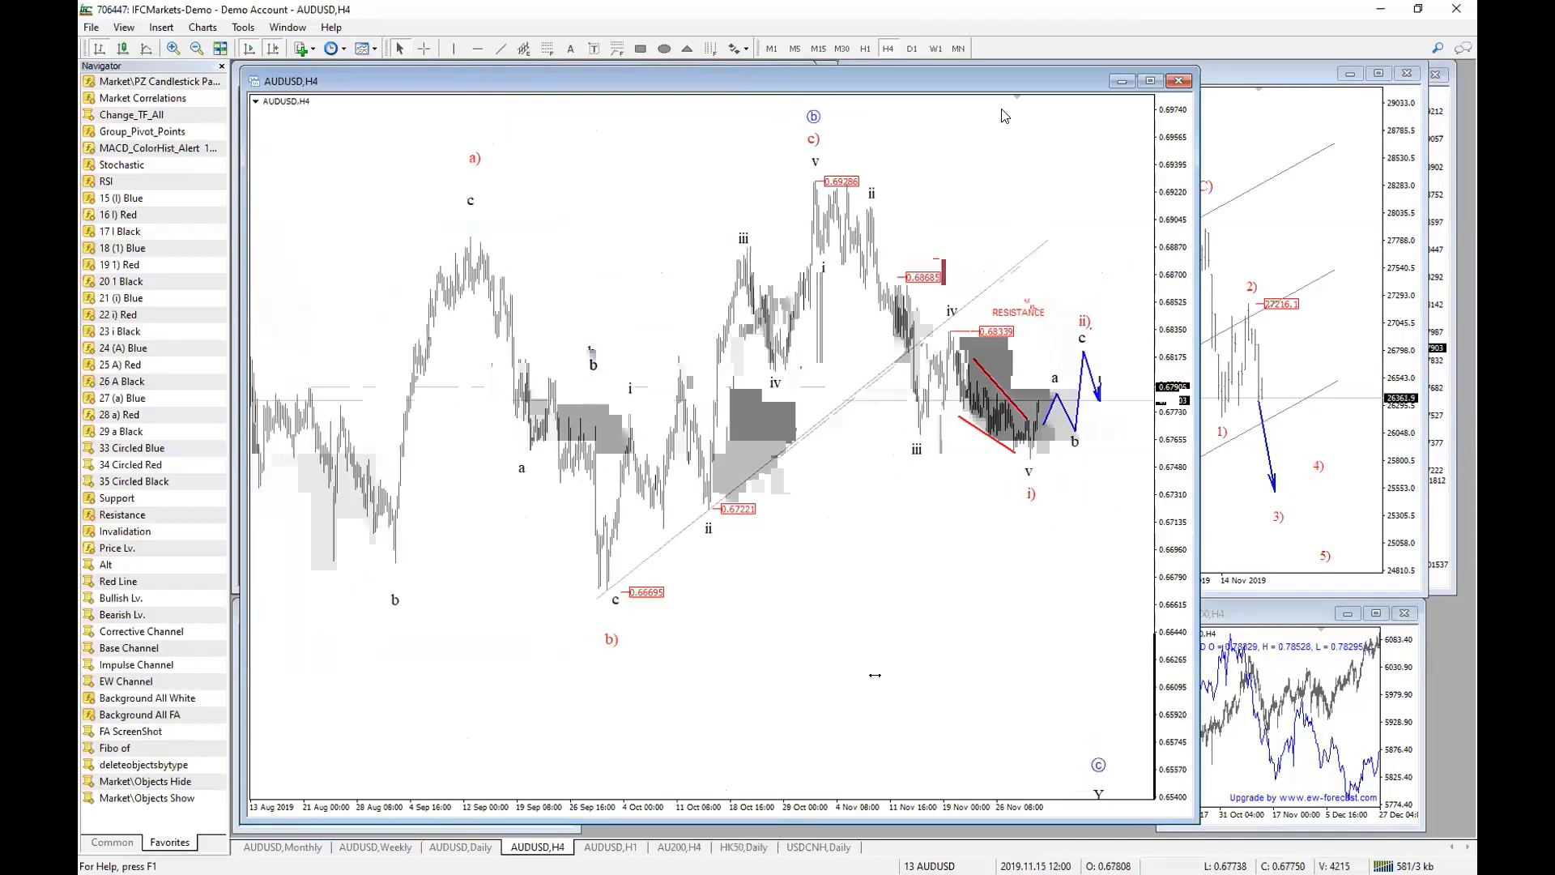
scroll(703, 502, up, 2)
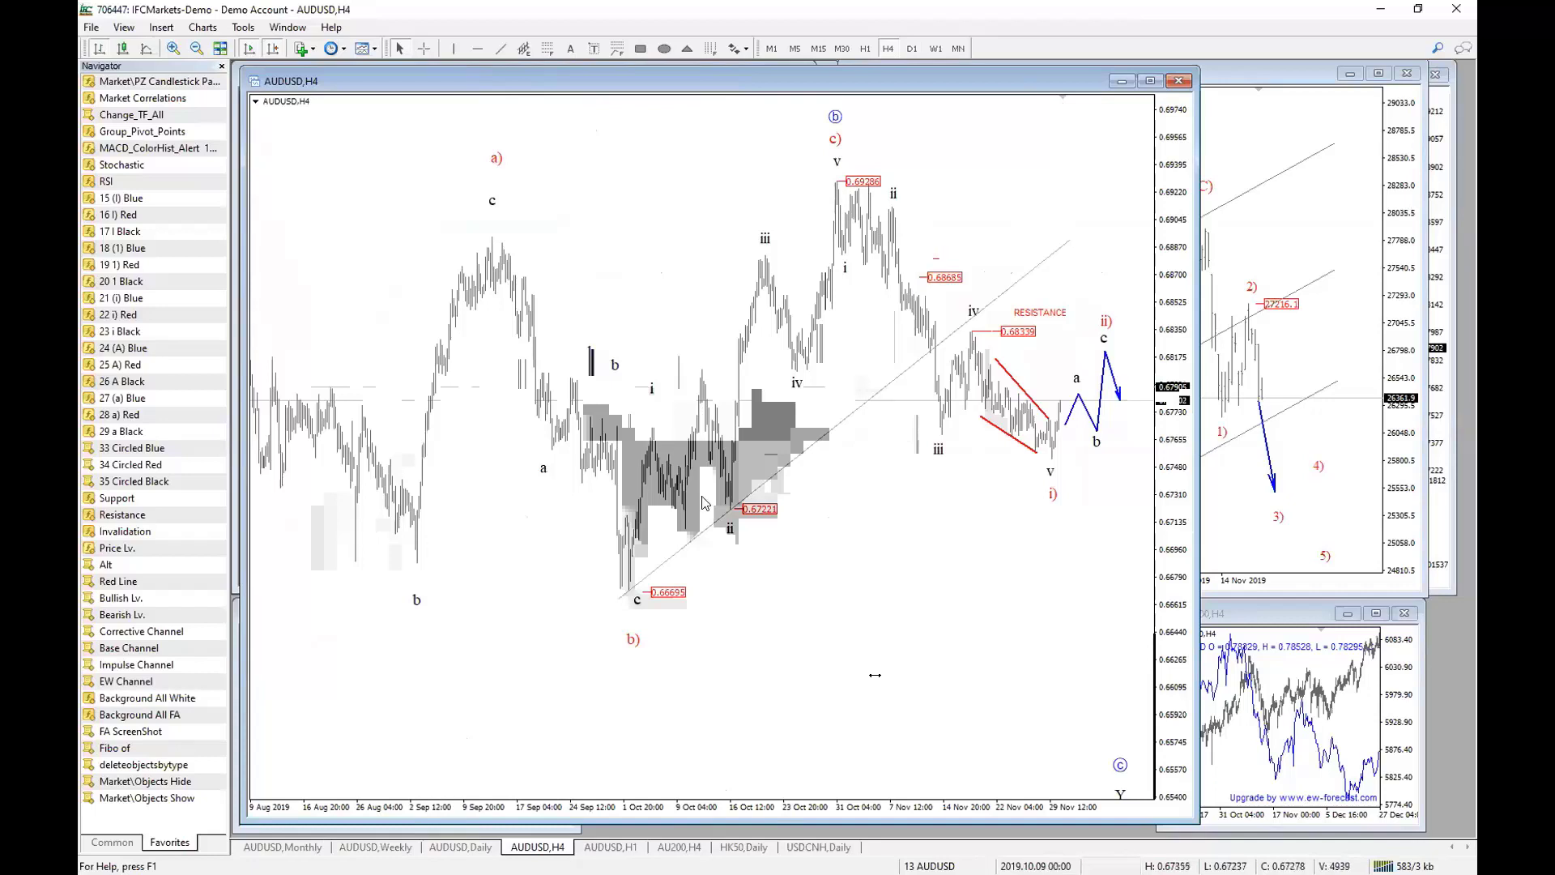
middle_click(630, 497)
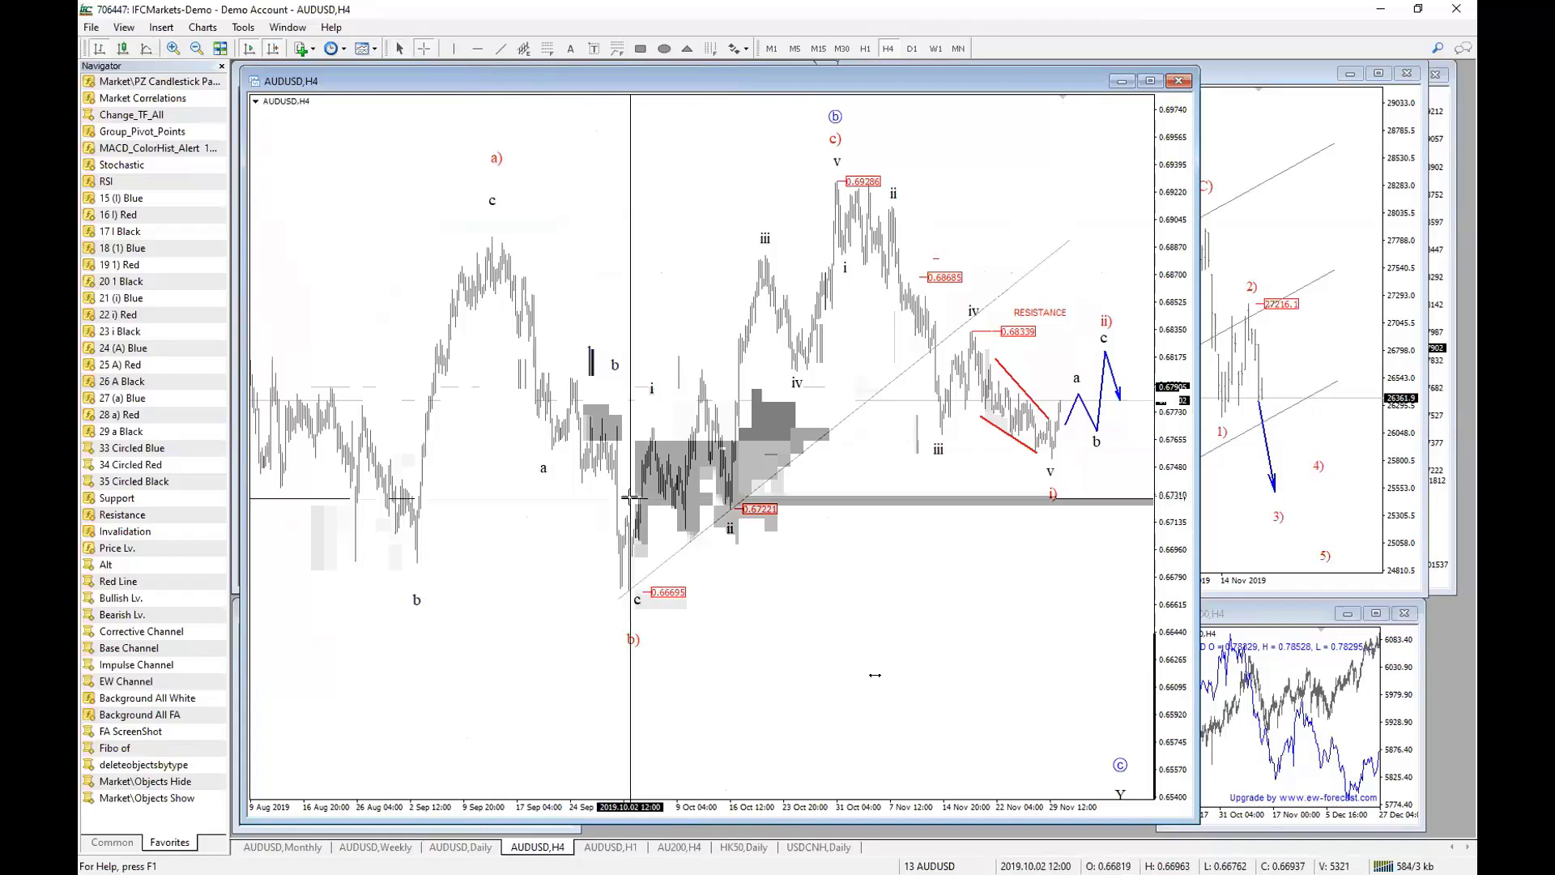
drag(645, 814, 625, 813)
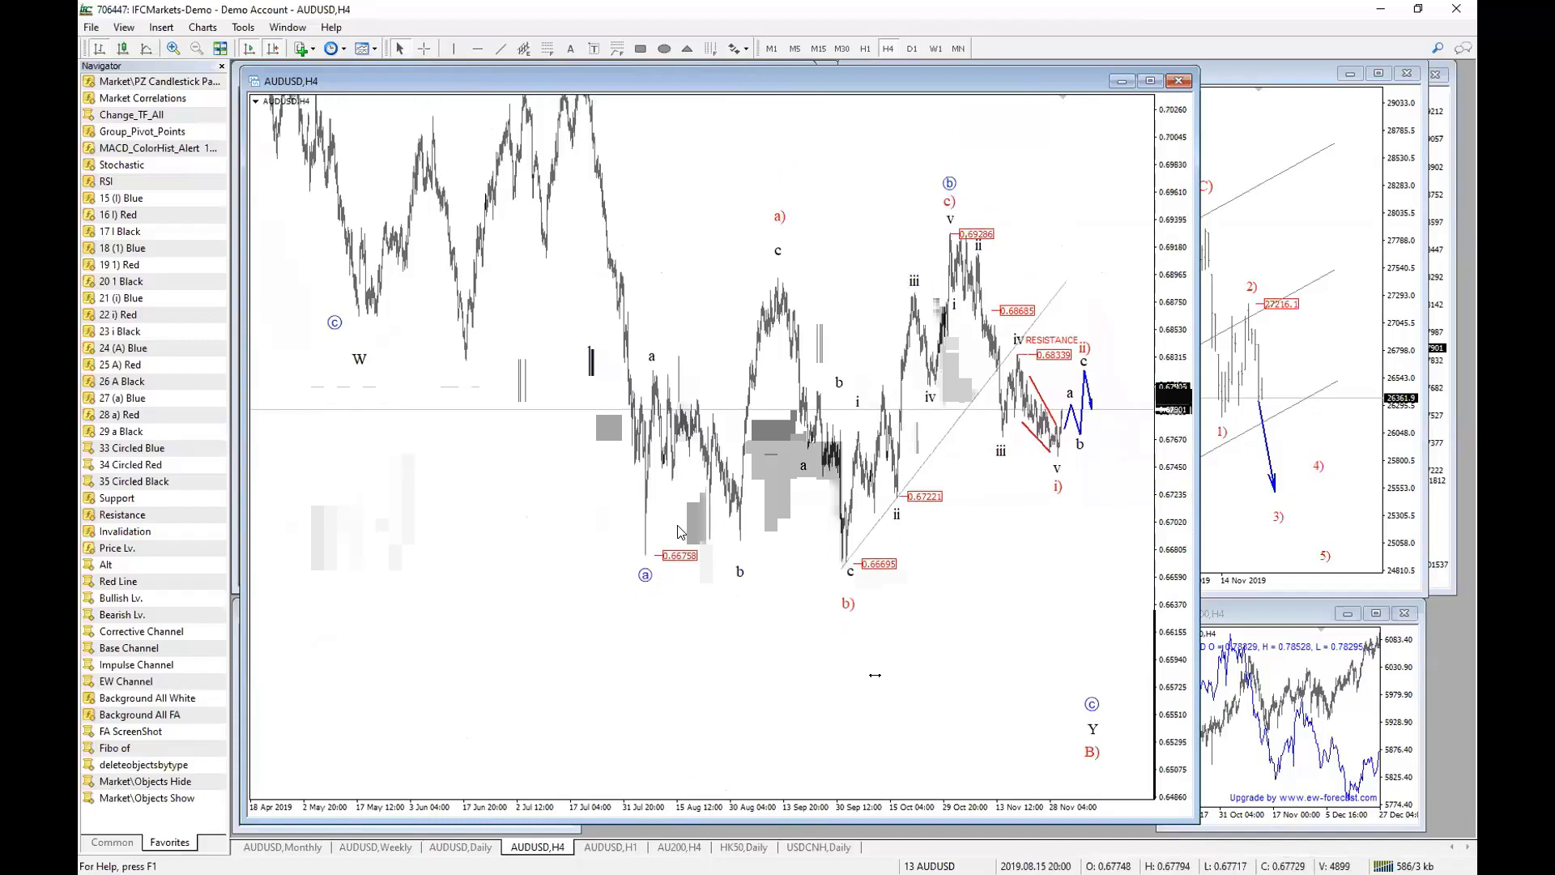
middle_click(640, 578)
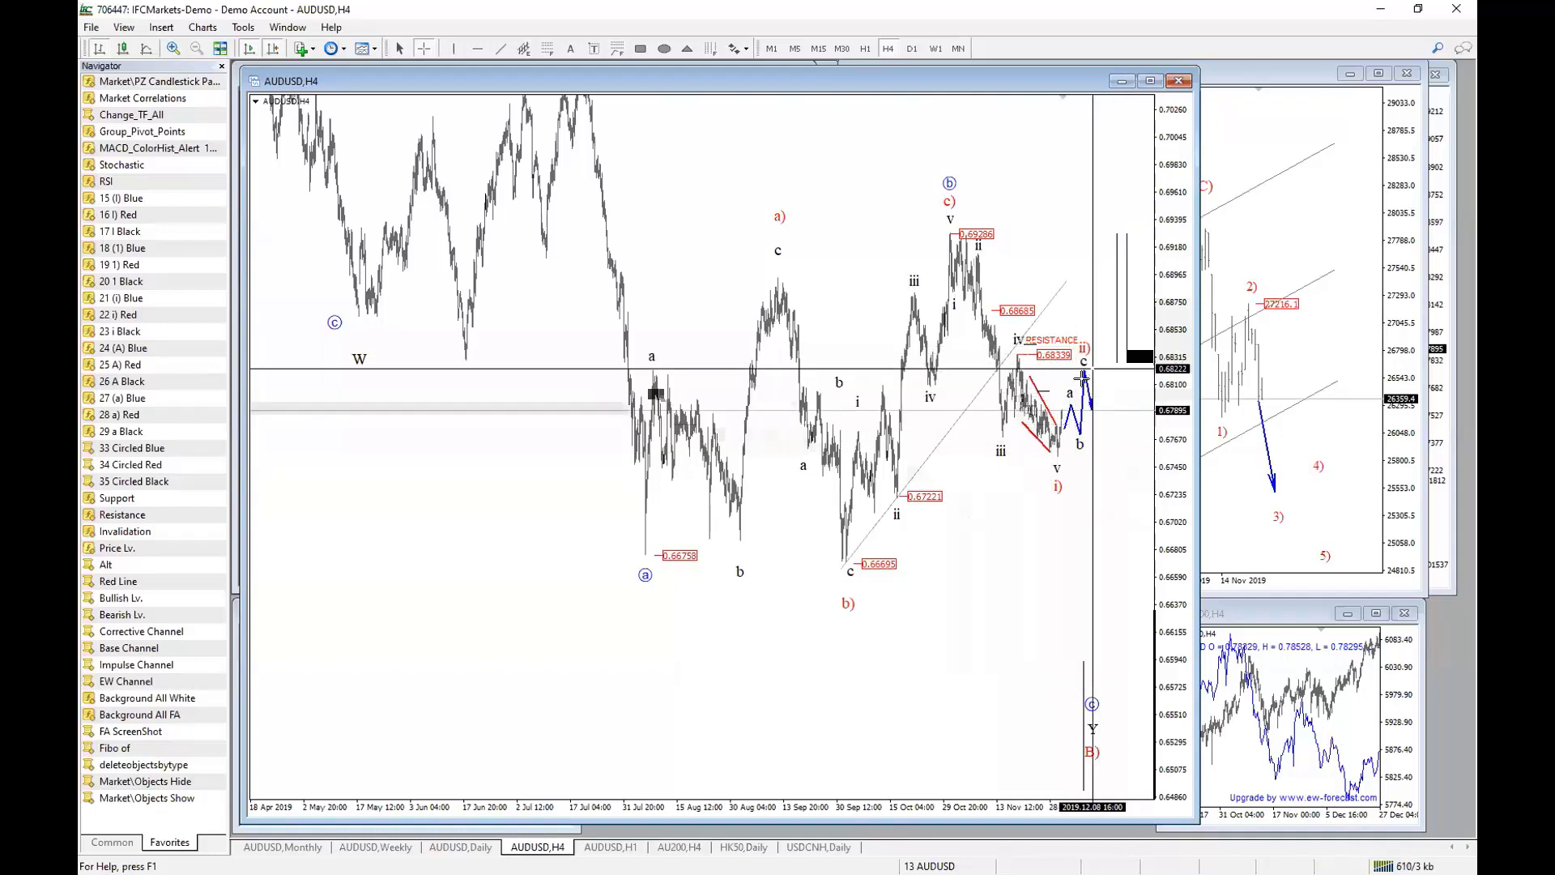
click(1021, 559)
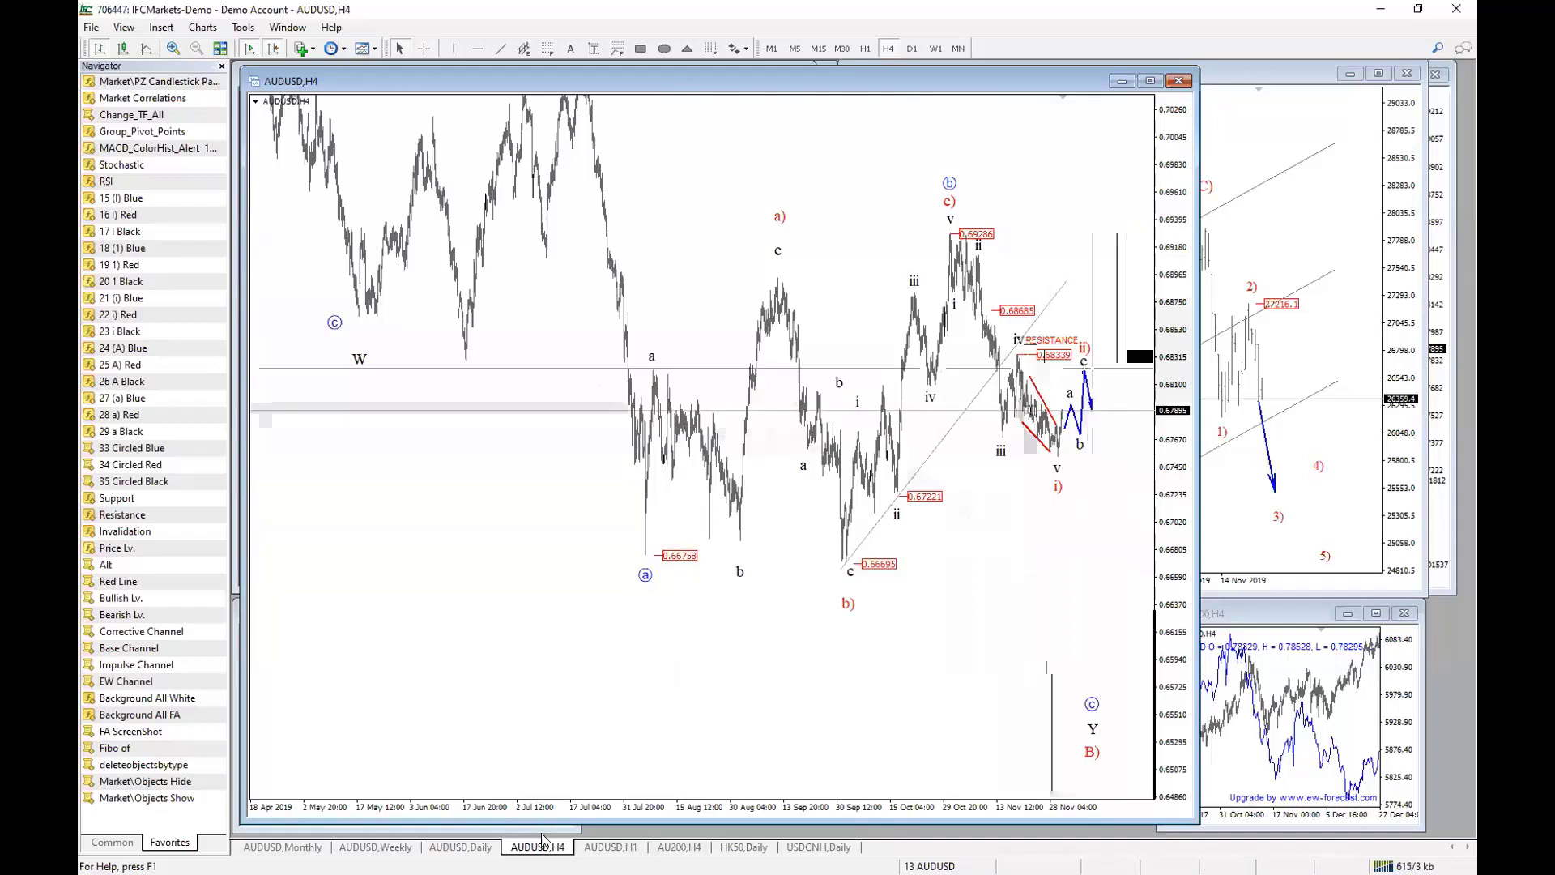
click(460, 847)
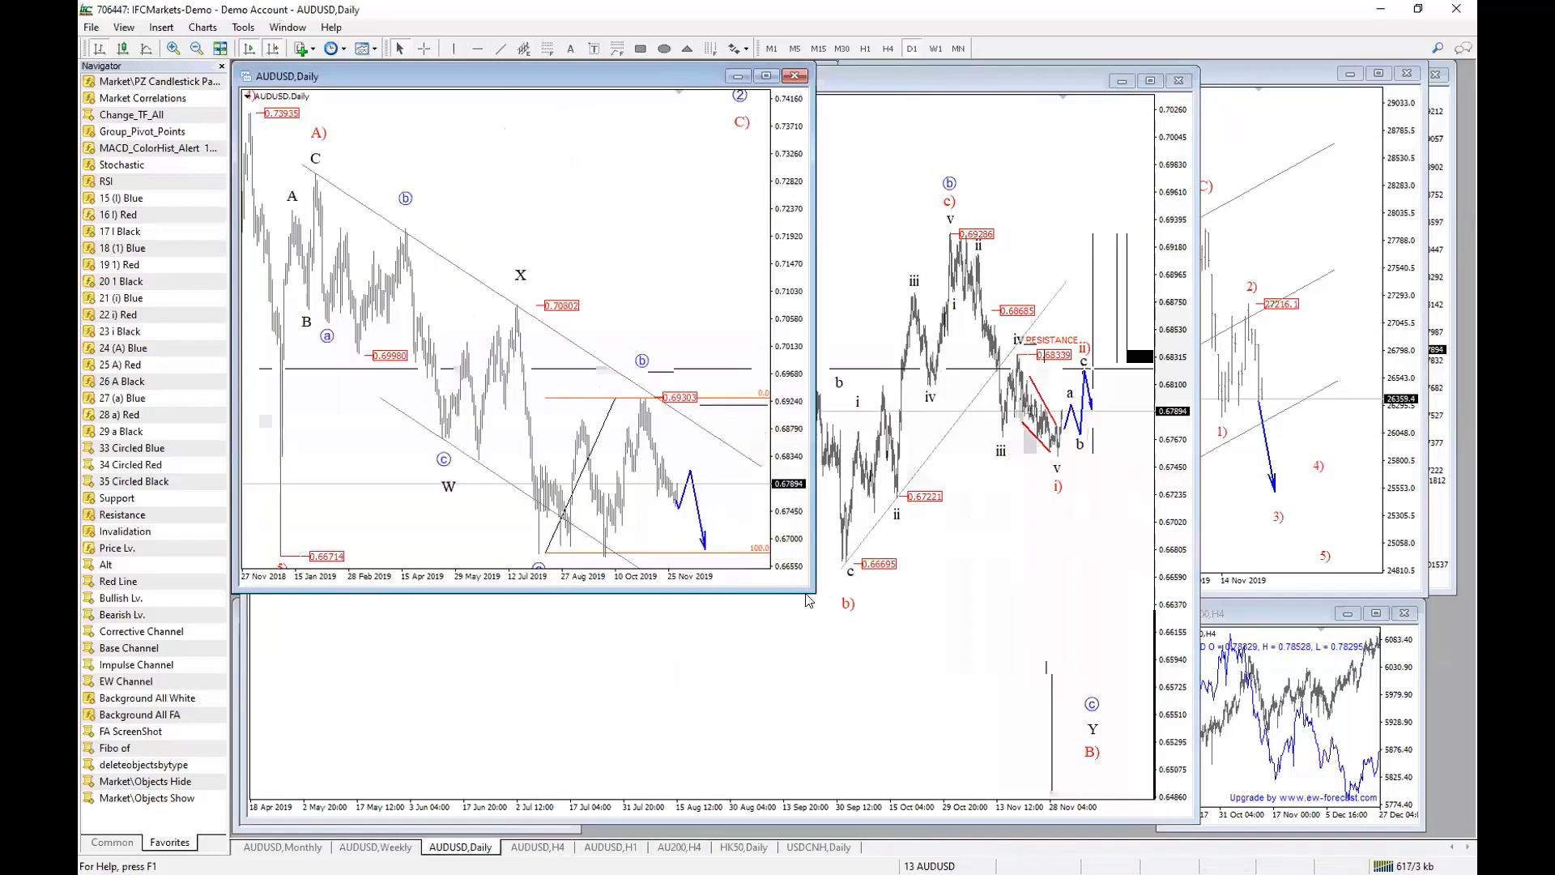
Resize the AUDUSD daily and 4-hour chart windows, leaving the daily chart in front
drag(805, 585, 1106, 778)
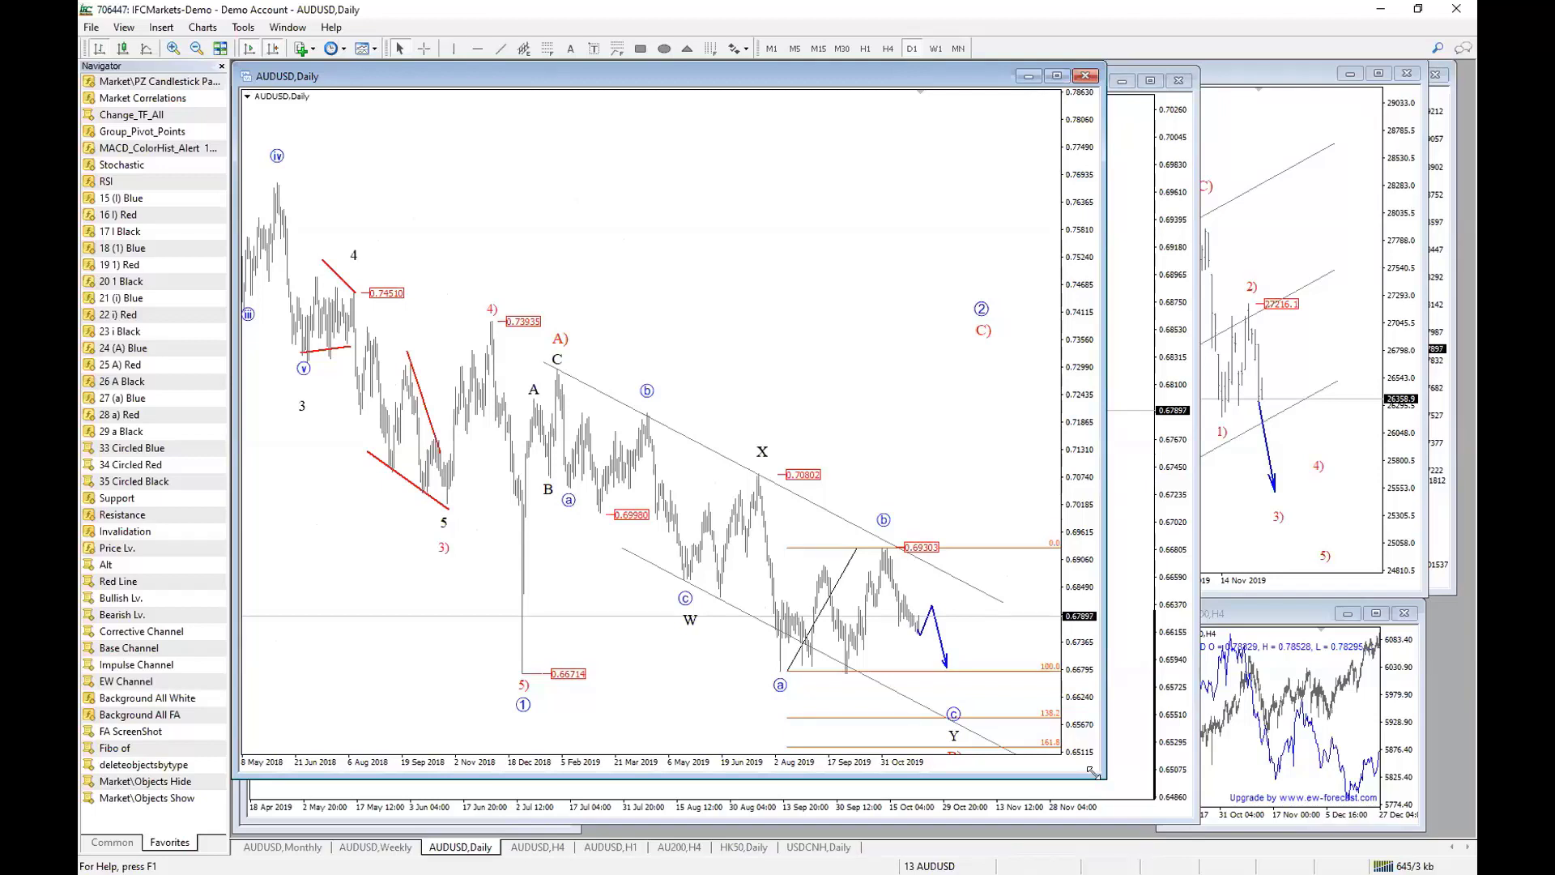
drag(1093, 773, 748, 556)
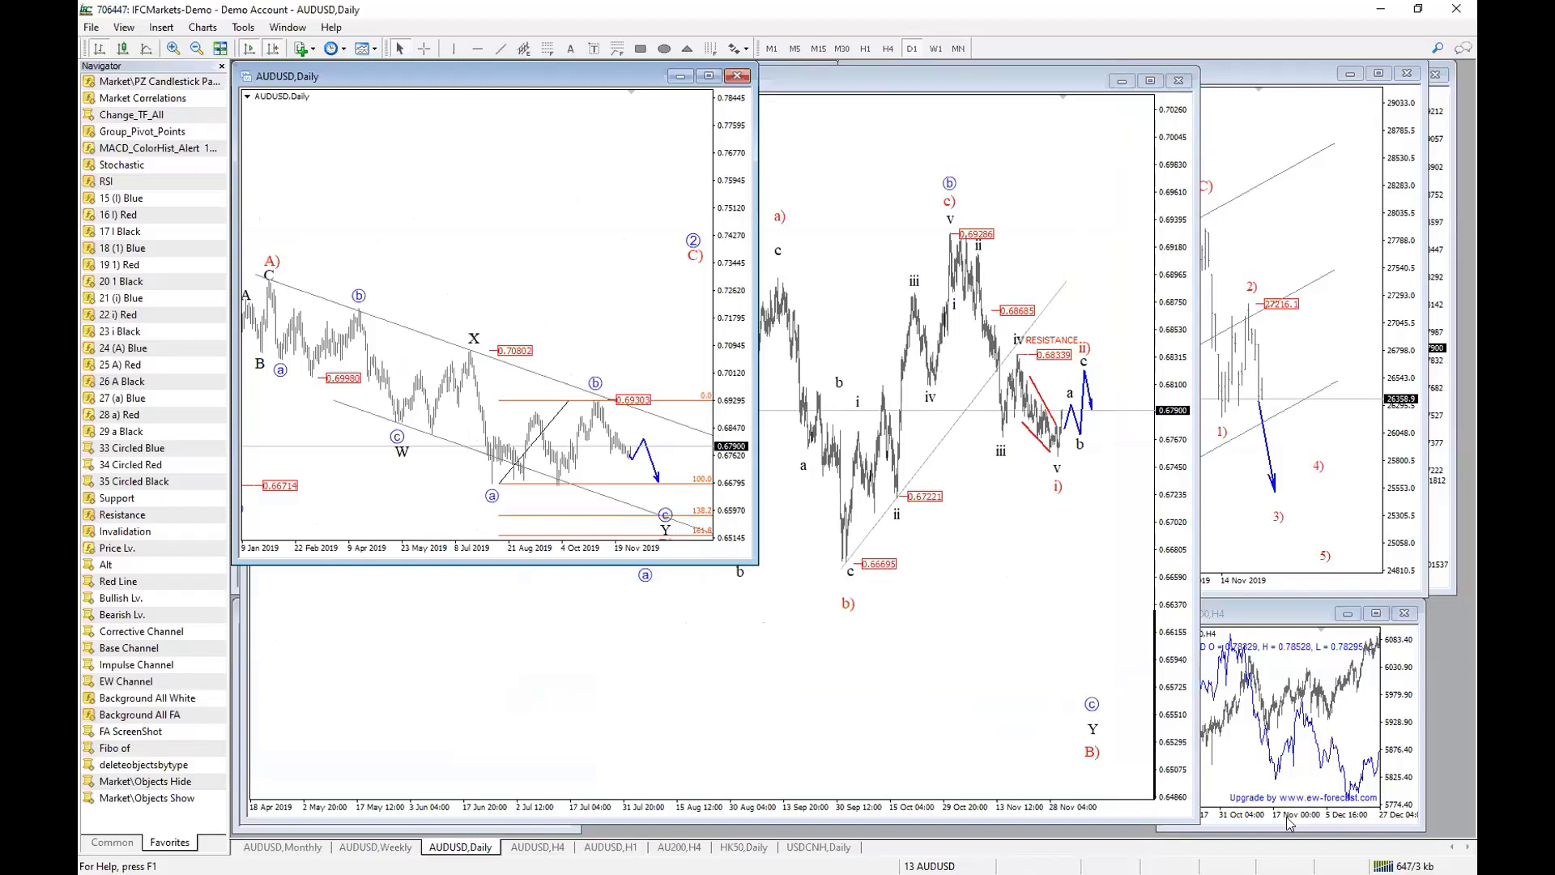
click(1191, 816)
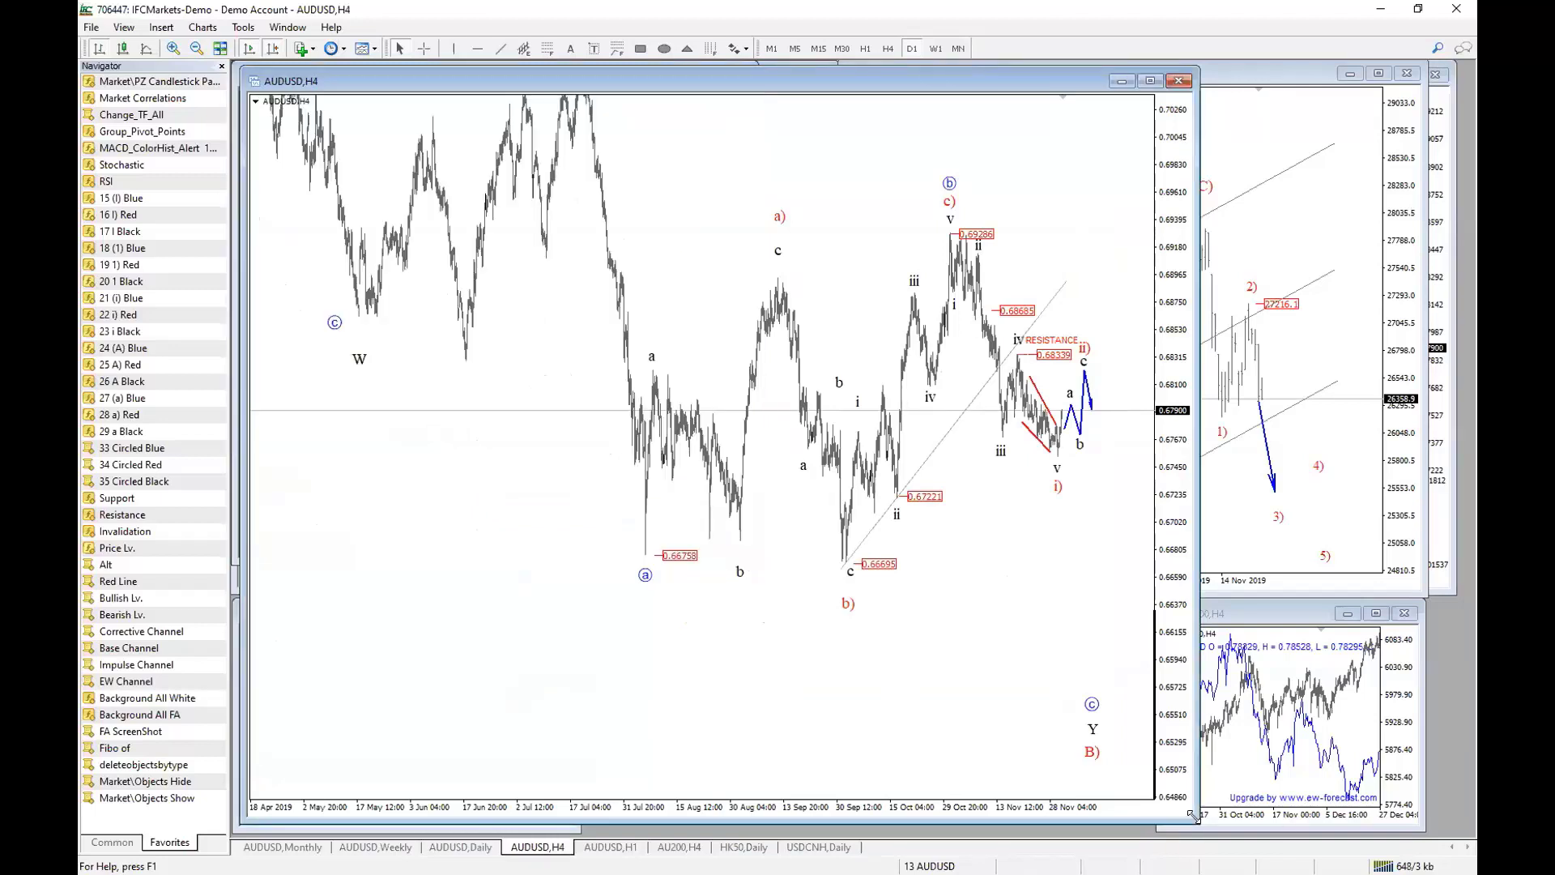
drag(1193, 817, 835, 590)
click(460, 847)
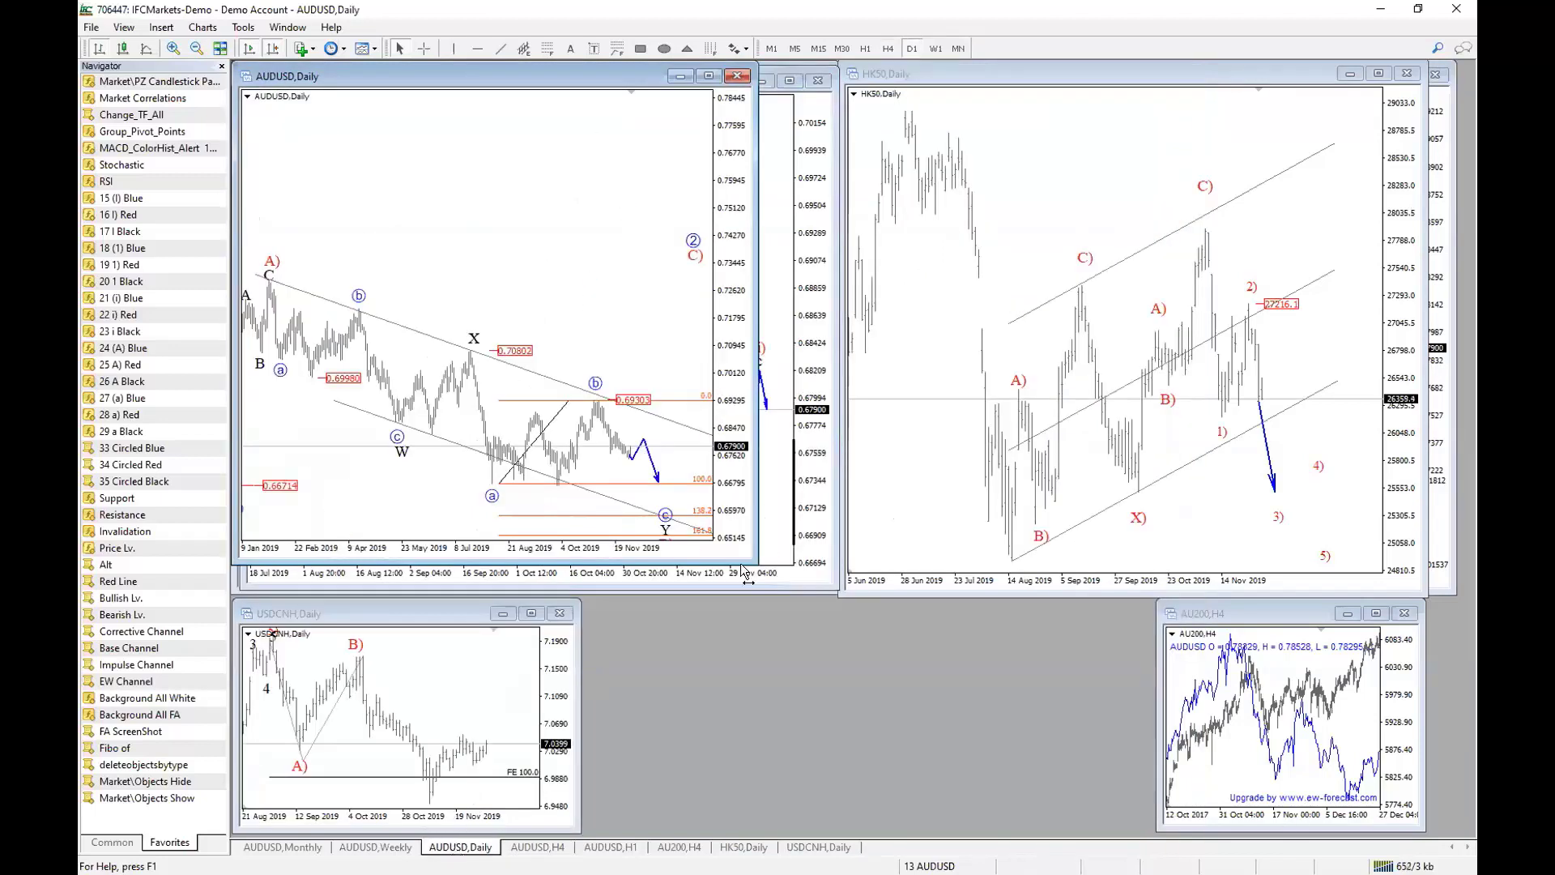
drag(742, 565, 834, 589)
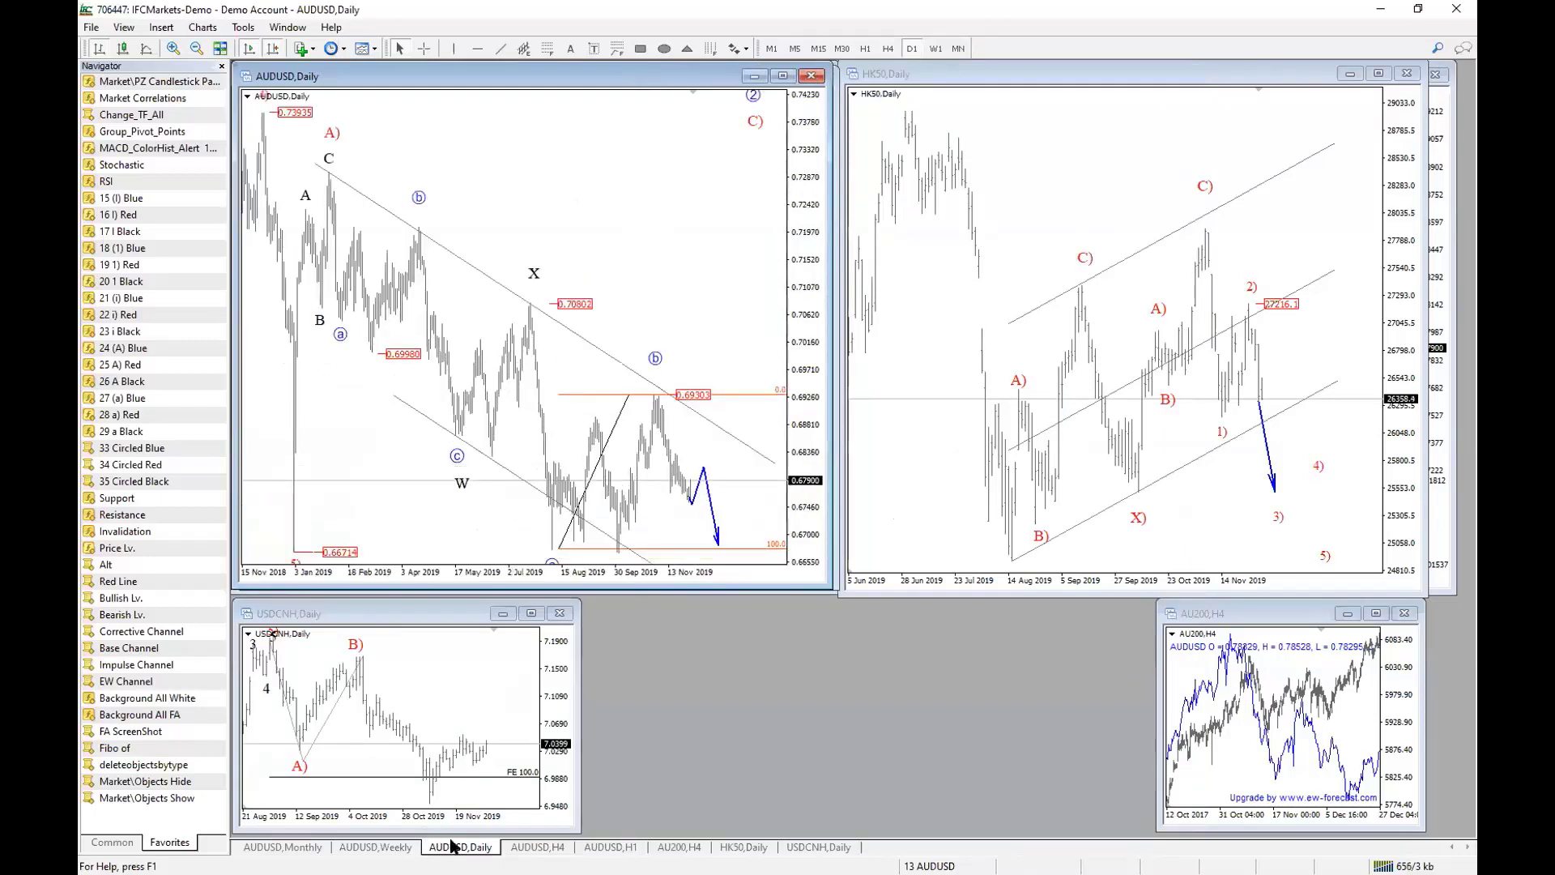
Bring the HK50 daily chart forward and squeeze its price scale vertically
click(758, 846)
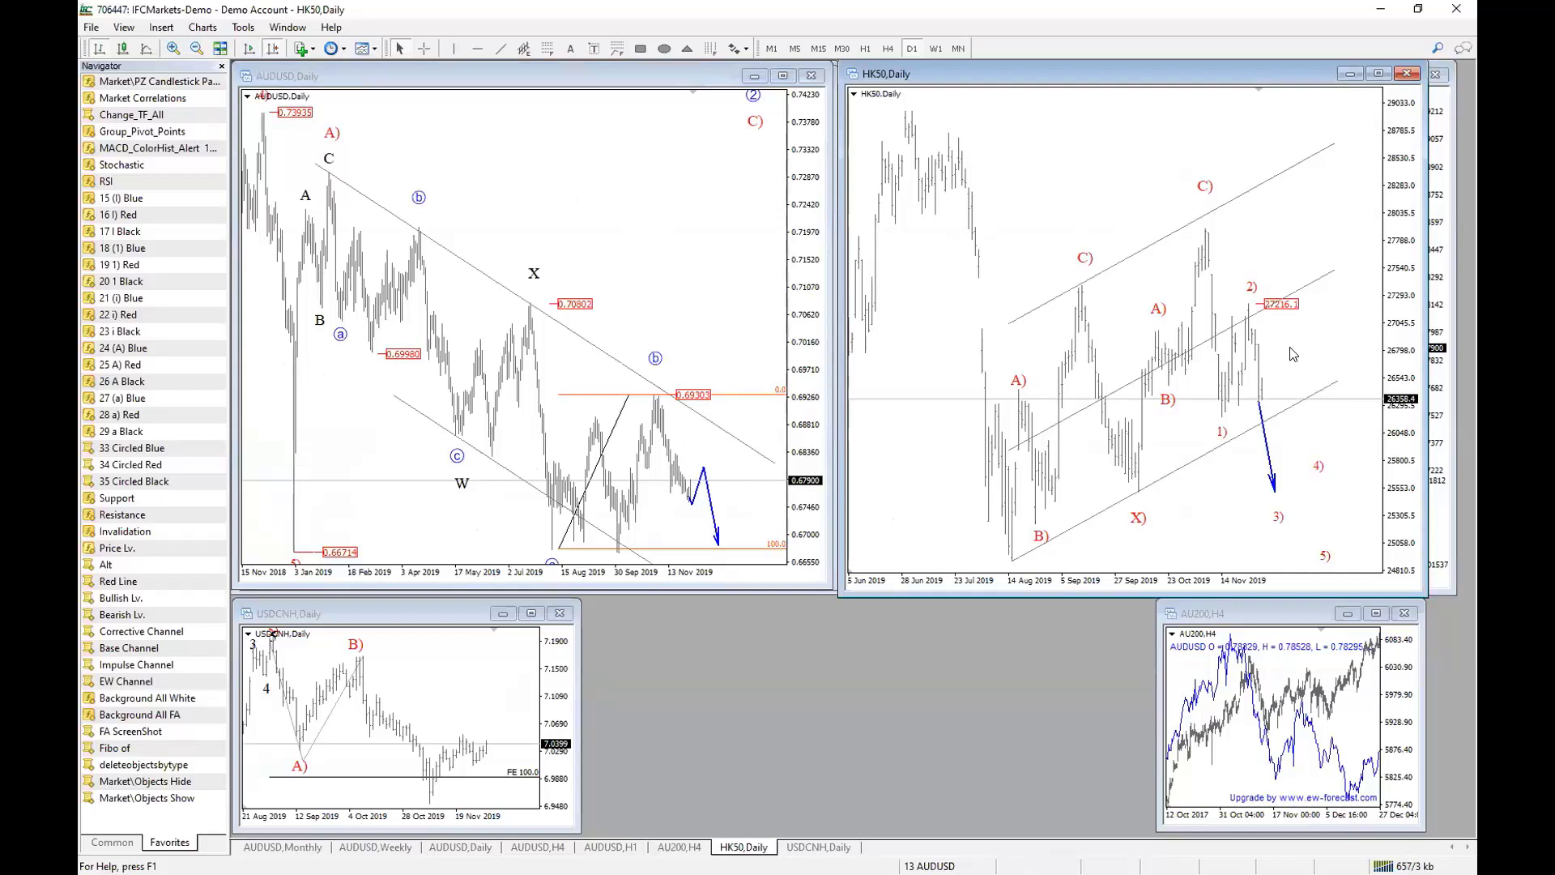
drag(1402, 379, 1404, 405)
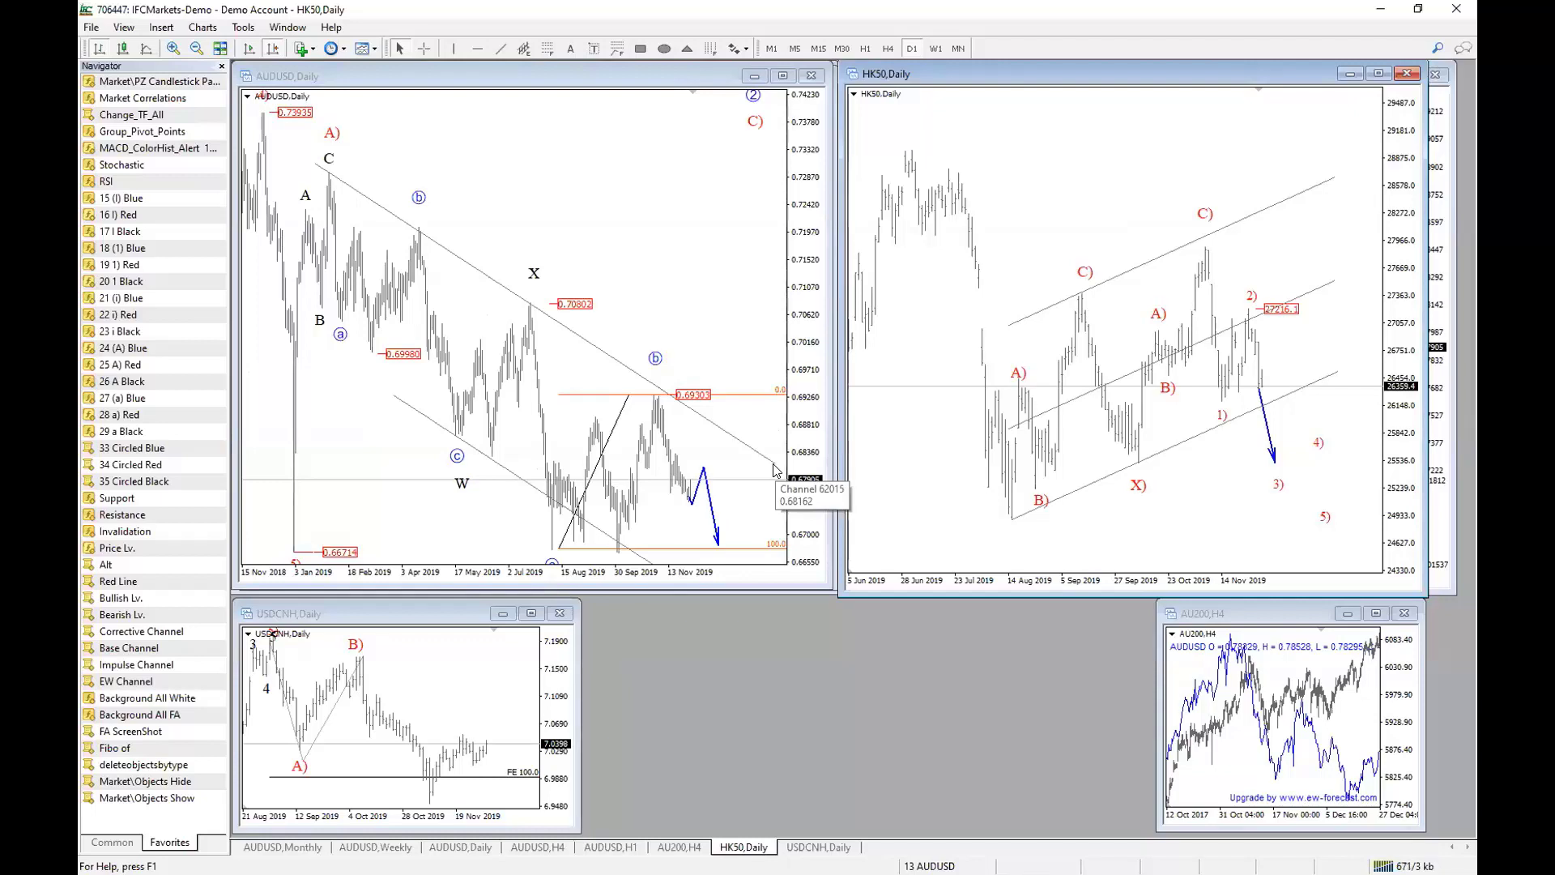
click(930, 866)
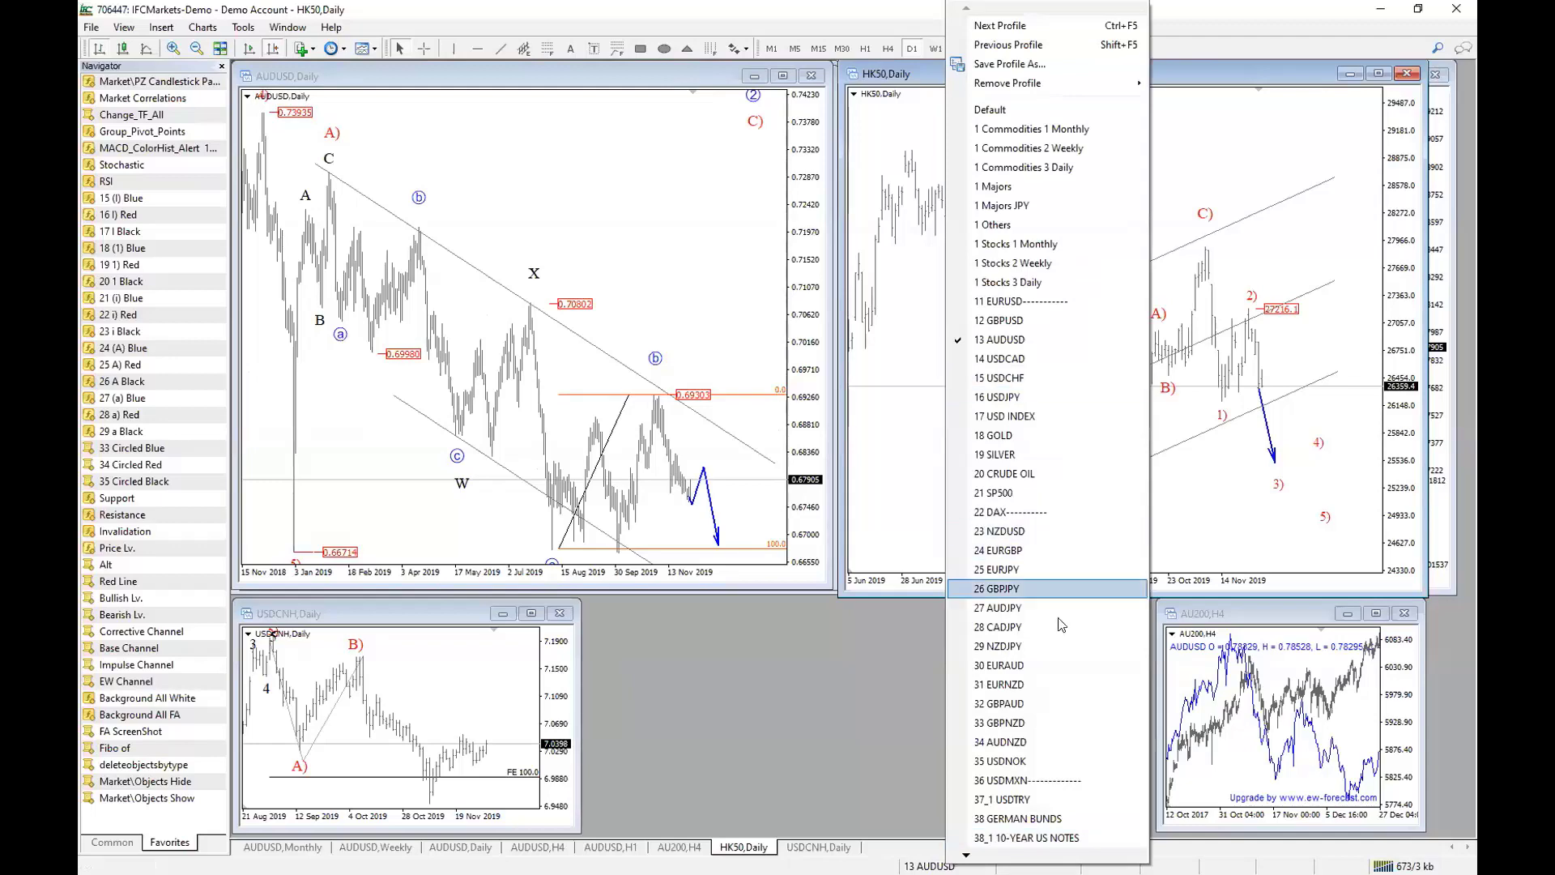
Load the 34 AUDNZD profile and read prices on its weekly and daily charts with the crosshair
click(1063, 739)
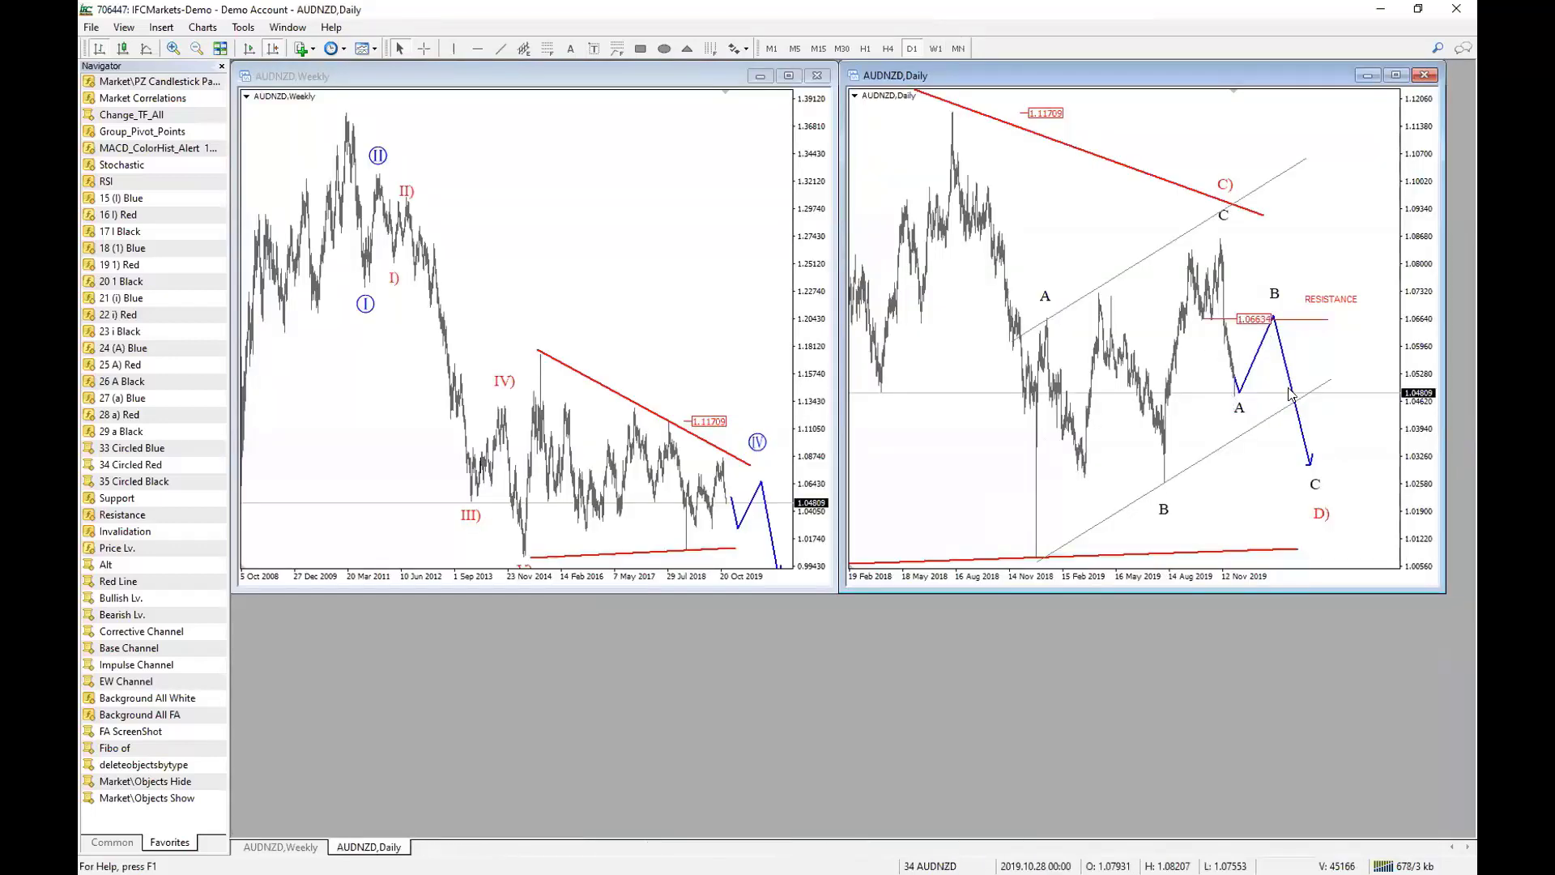
click(788, 291)
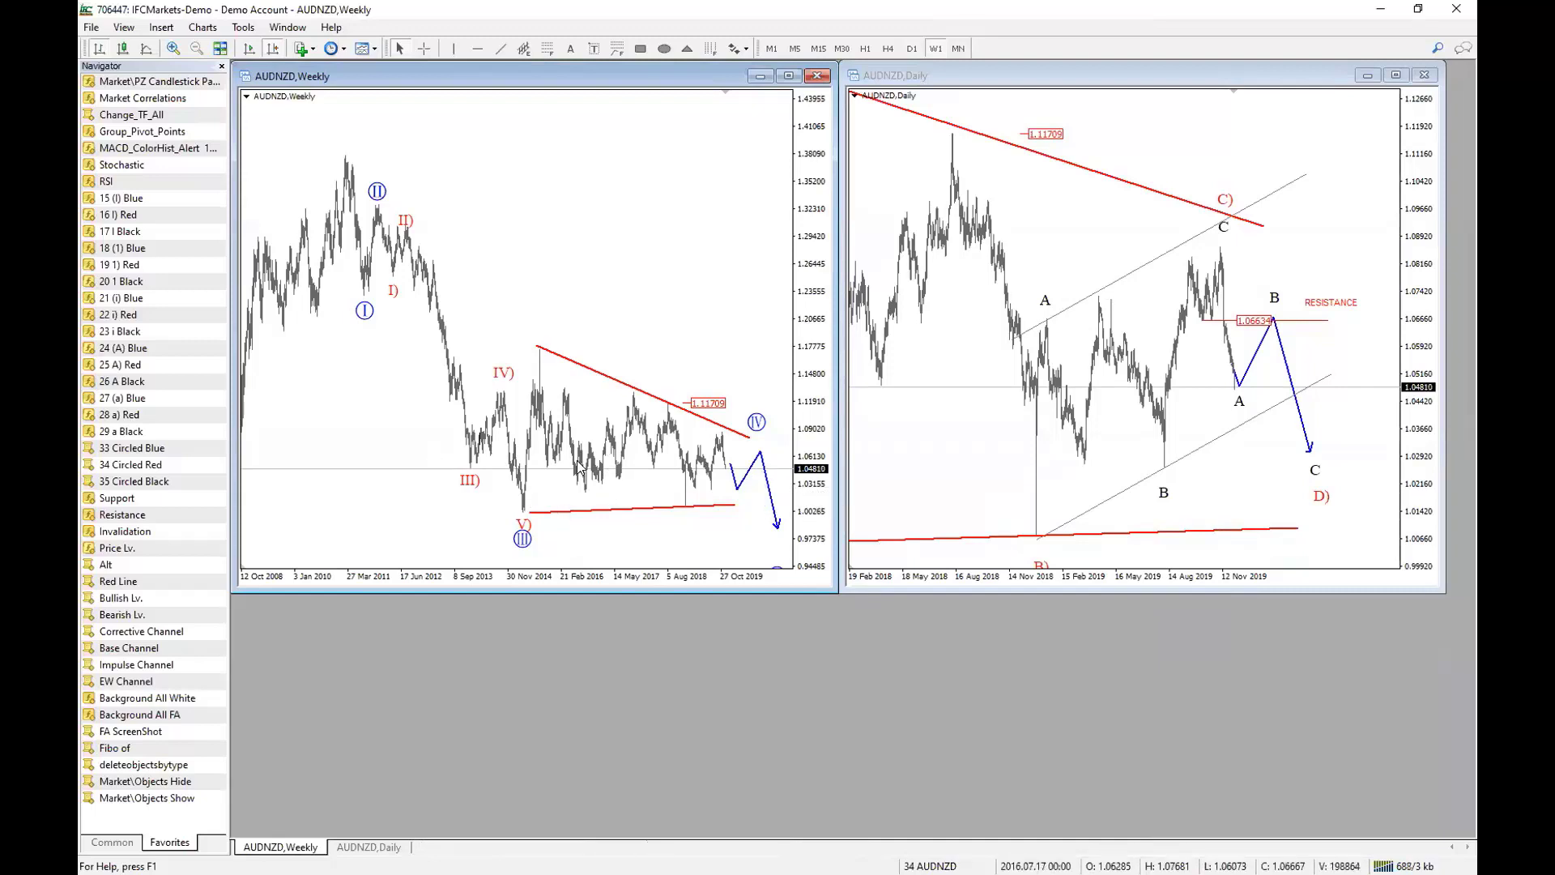
middle_click(648, 458)
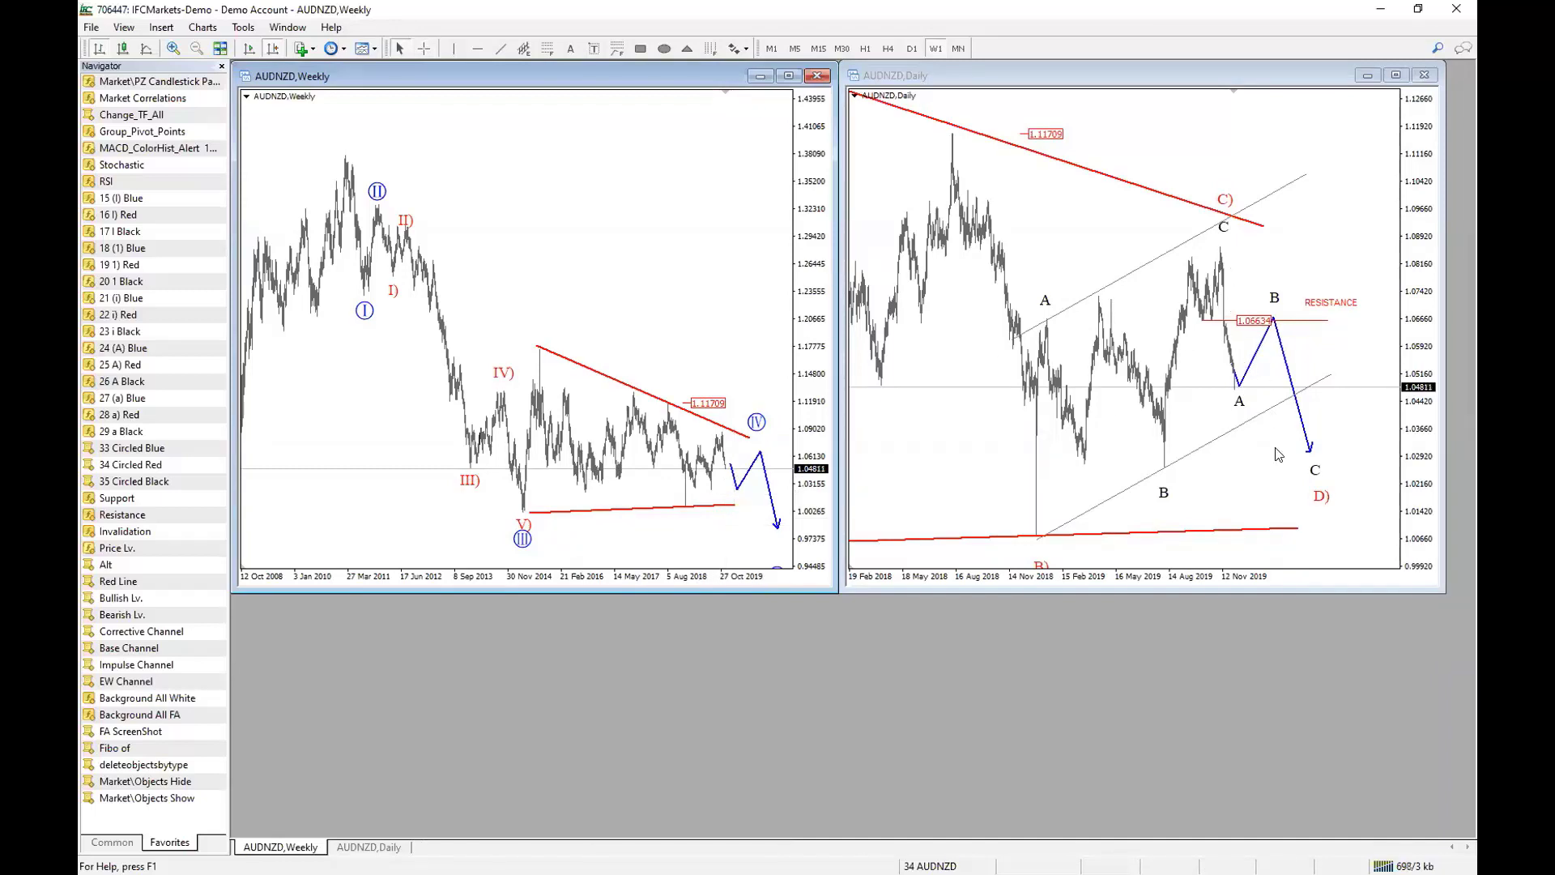
middle_click(1224, 405)
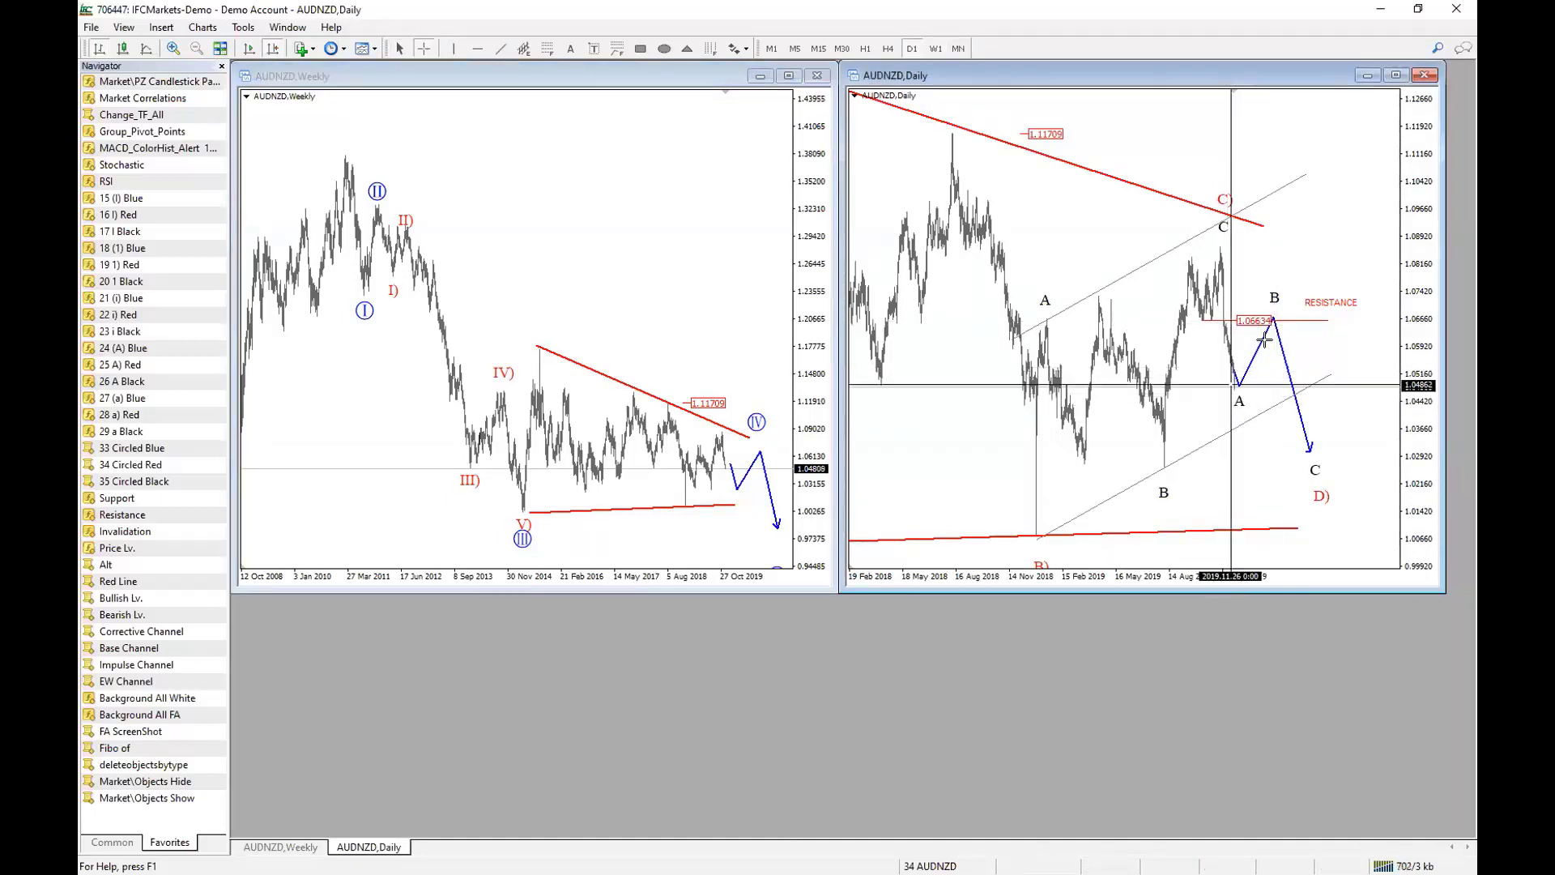
click(1247, 371)
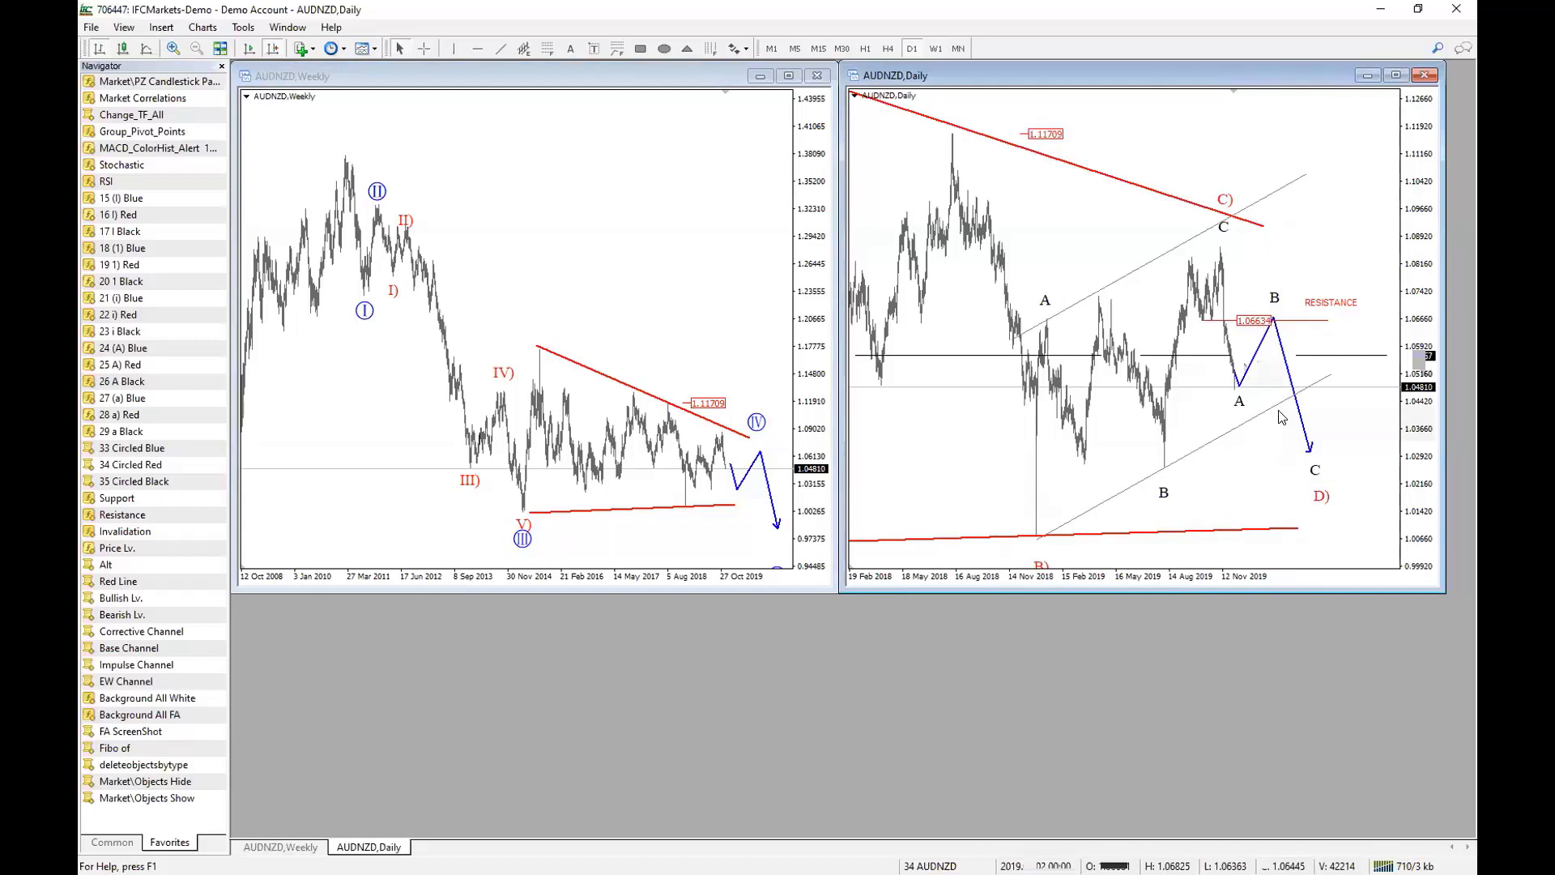
click(1006, 867)
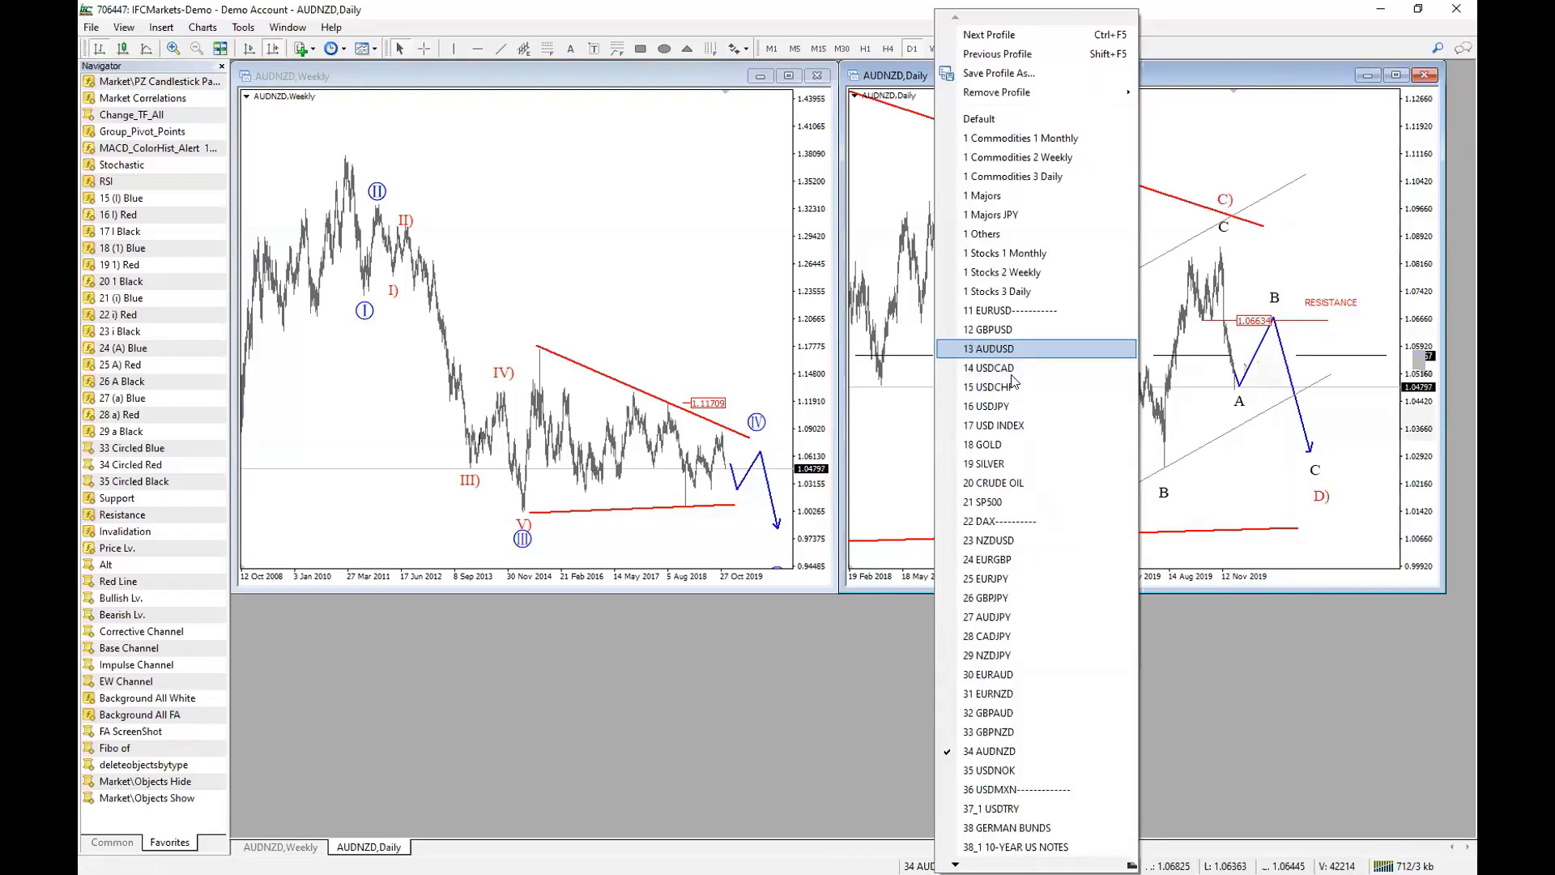
Load the 20 CRUDE OIL profile, shift the OIL H4 chart to lower prices, and switch to OILUSD Daily
click(1012, 484)
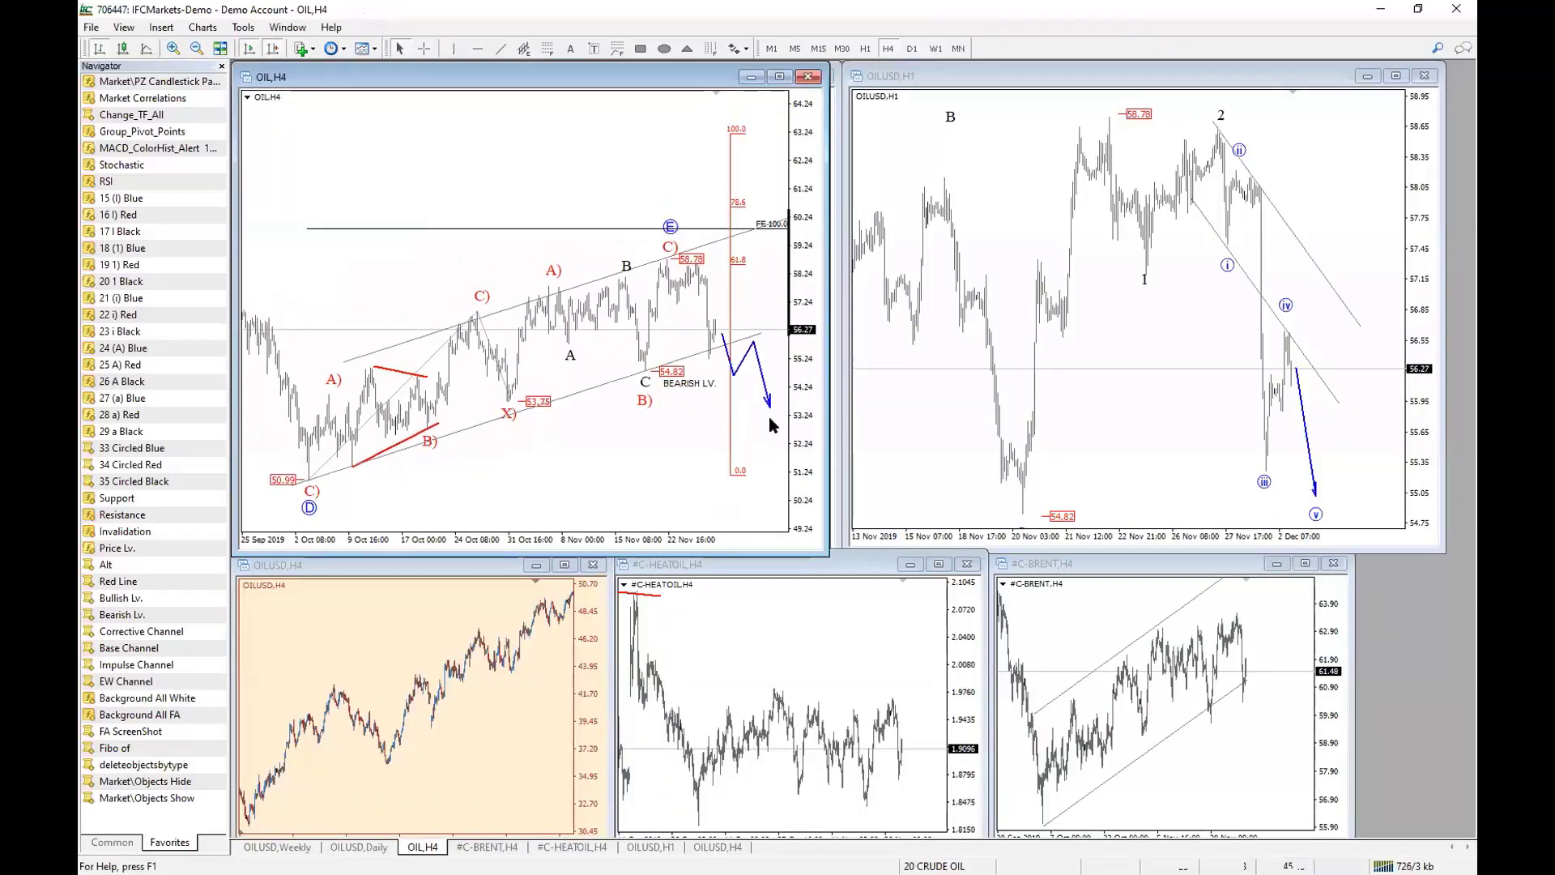
mouse_move(801, 445)
mouse_down()
mouse_move(747, 438)
mouse_move(804, 437)
mouse_move(792, 430)
mouse_up()
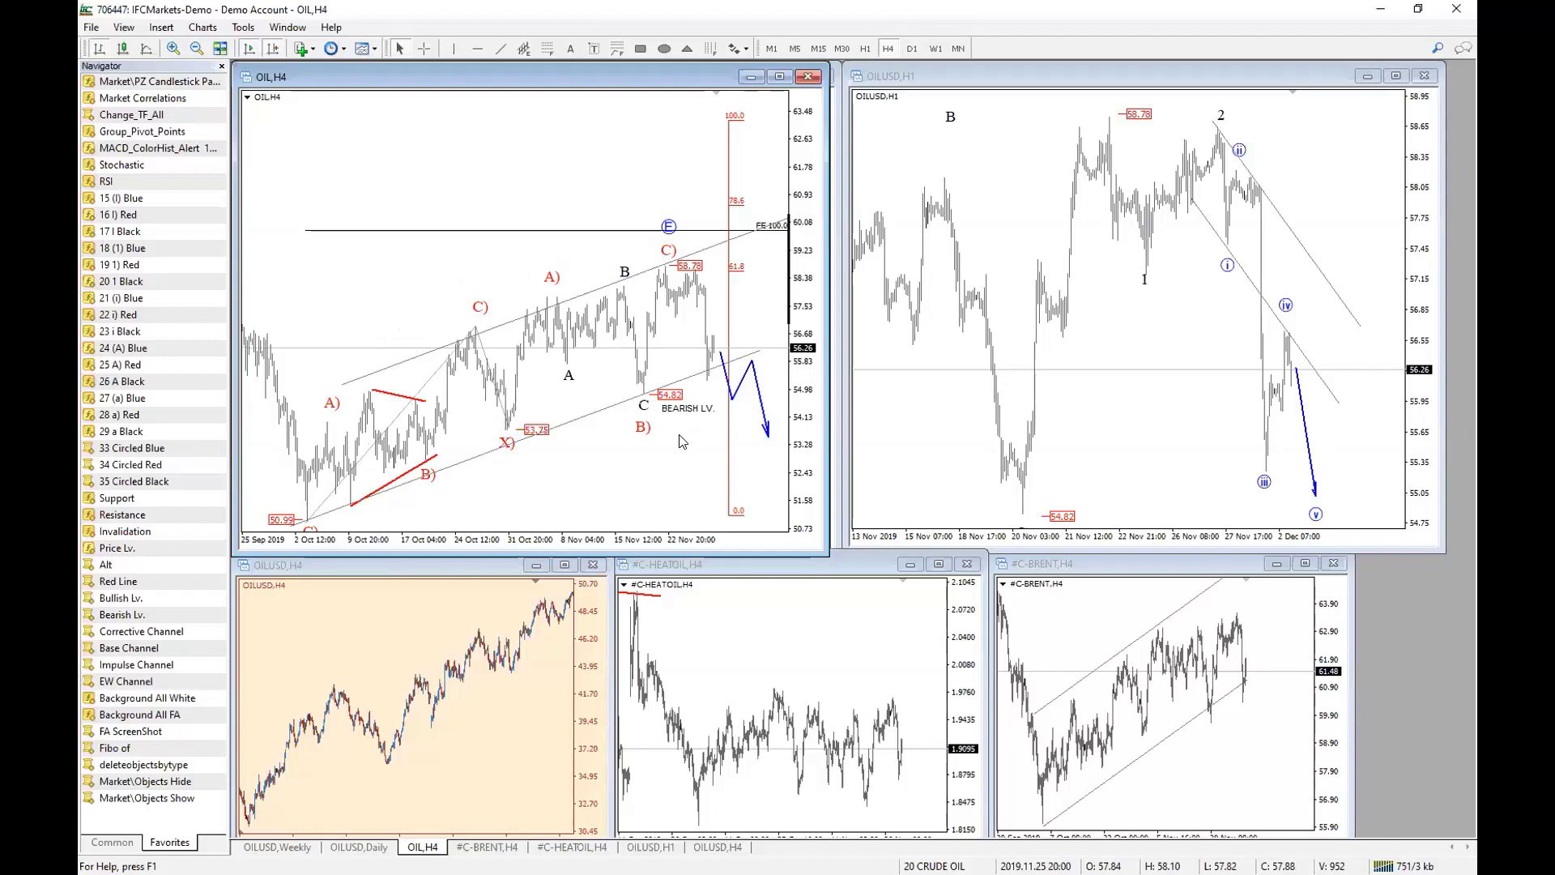
drag(632, 459, 608, 410)
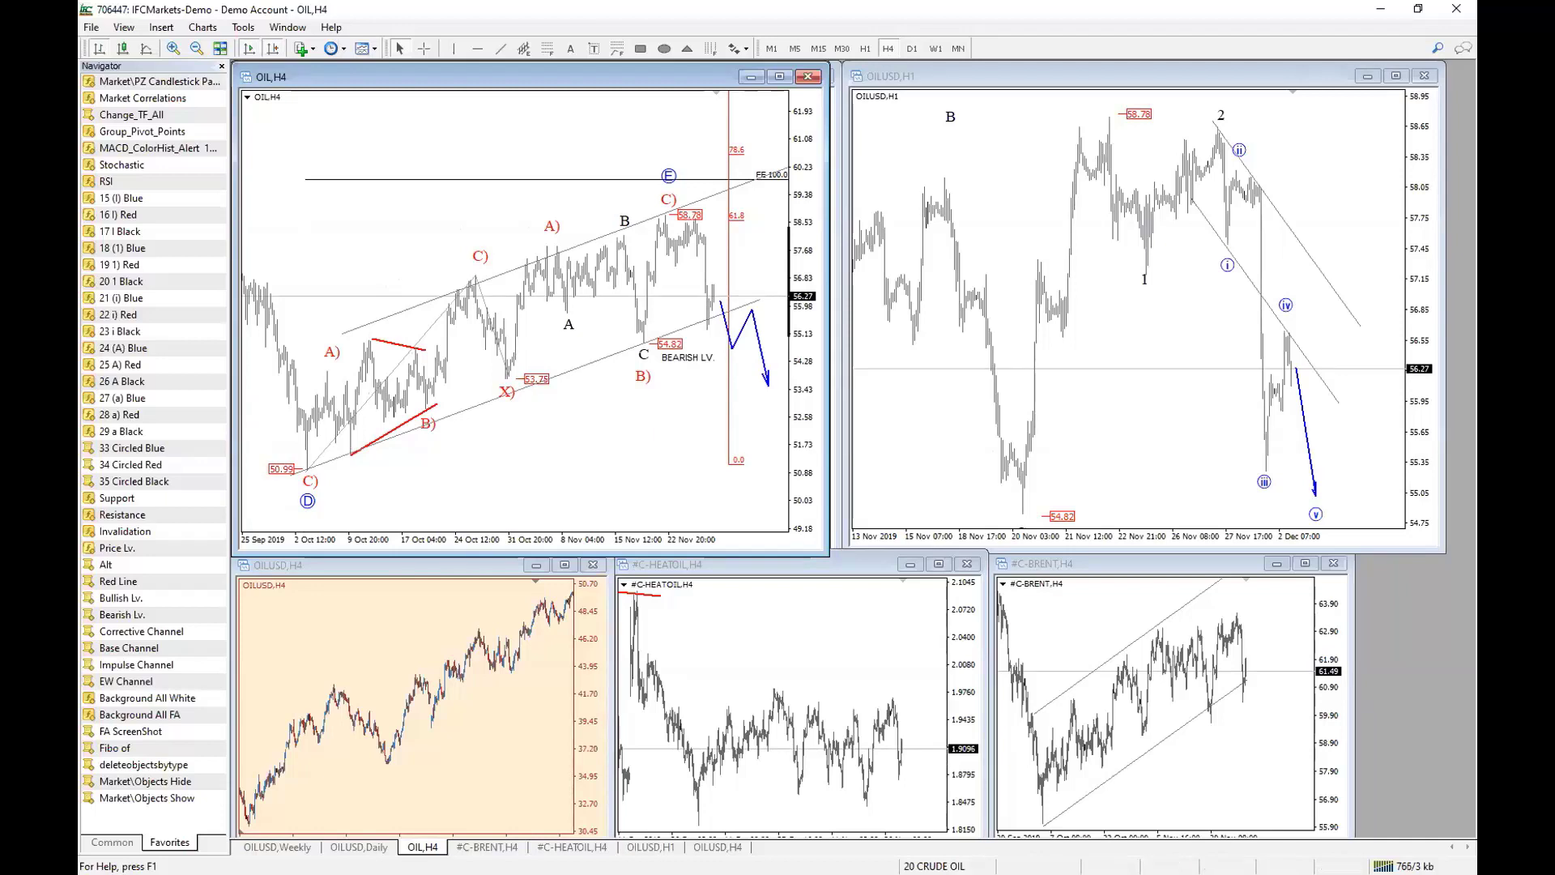
key(ctrl+F6)
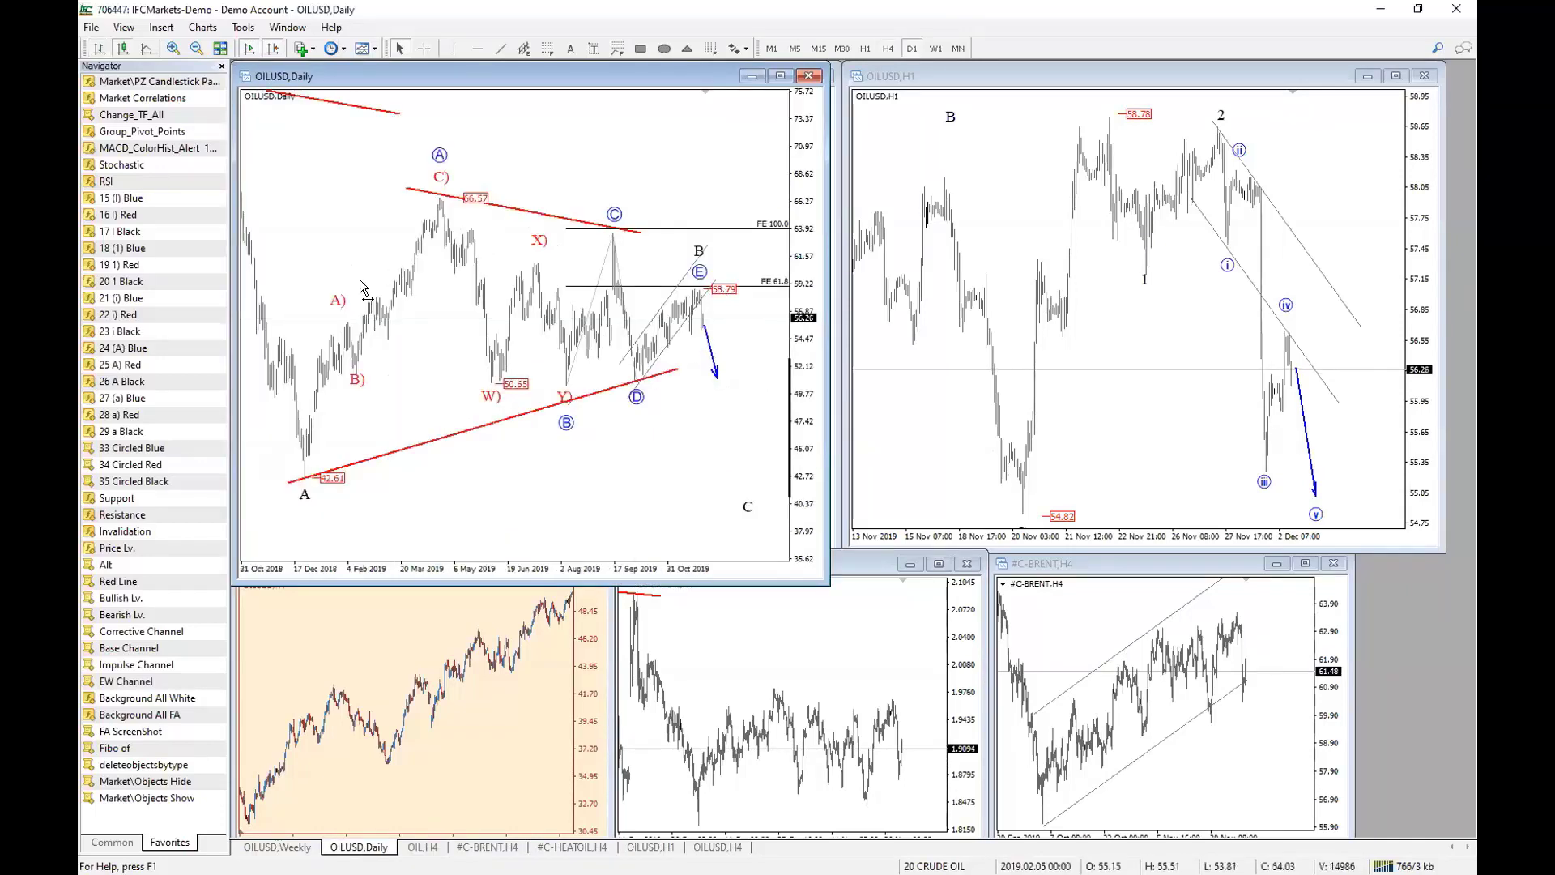
Move the thin grey channel up and to the right on the OILUSD daily chart
scroll(359, 280, up, 2)
scroll(348, 386, down, 2)
middle_click(325, 380)
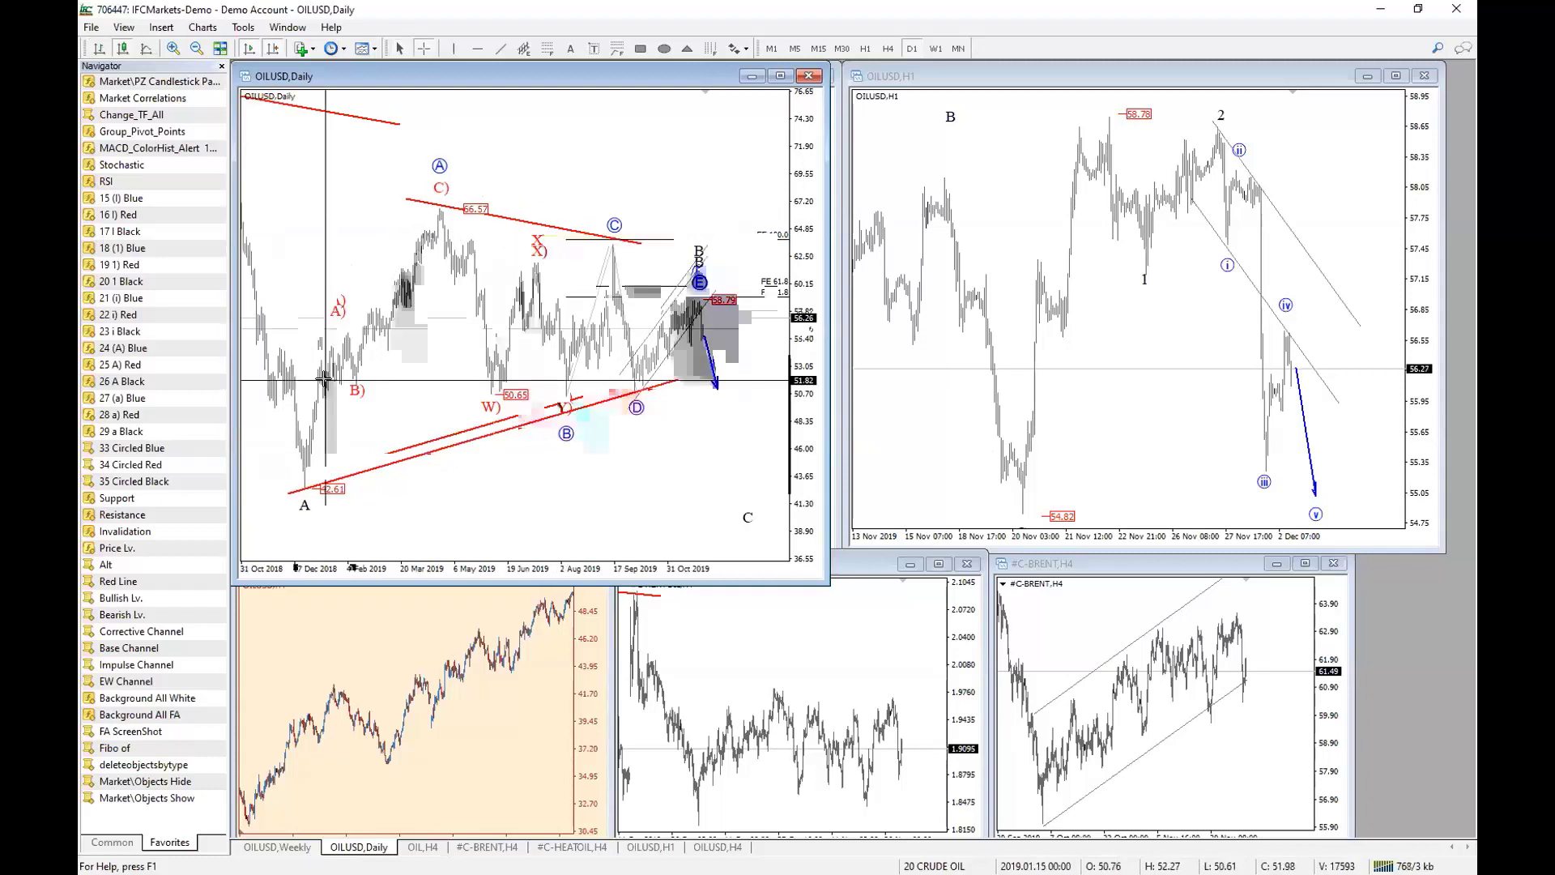
double_click(712, 301)
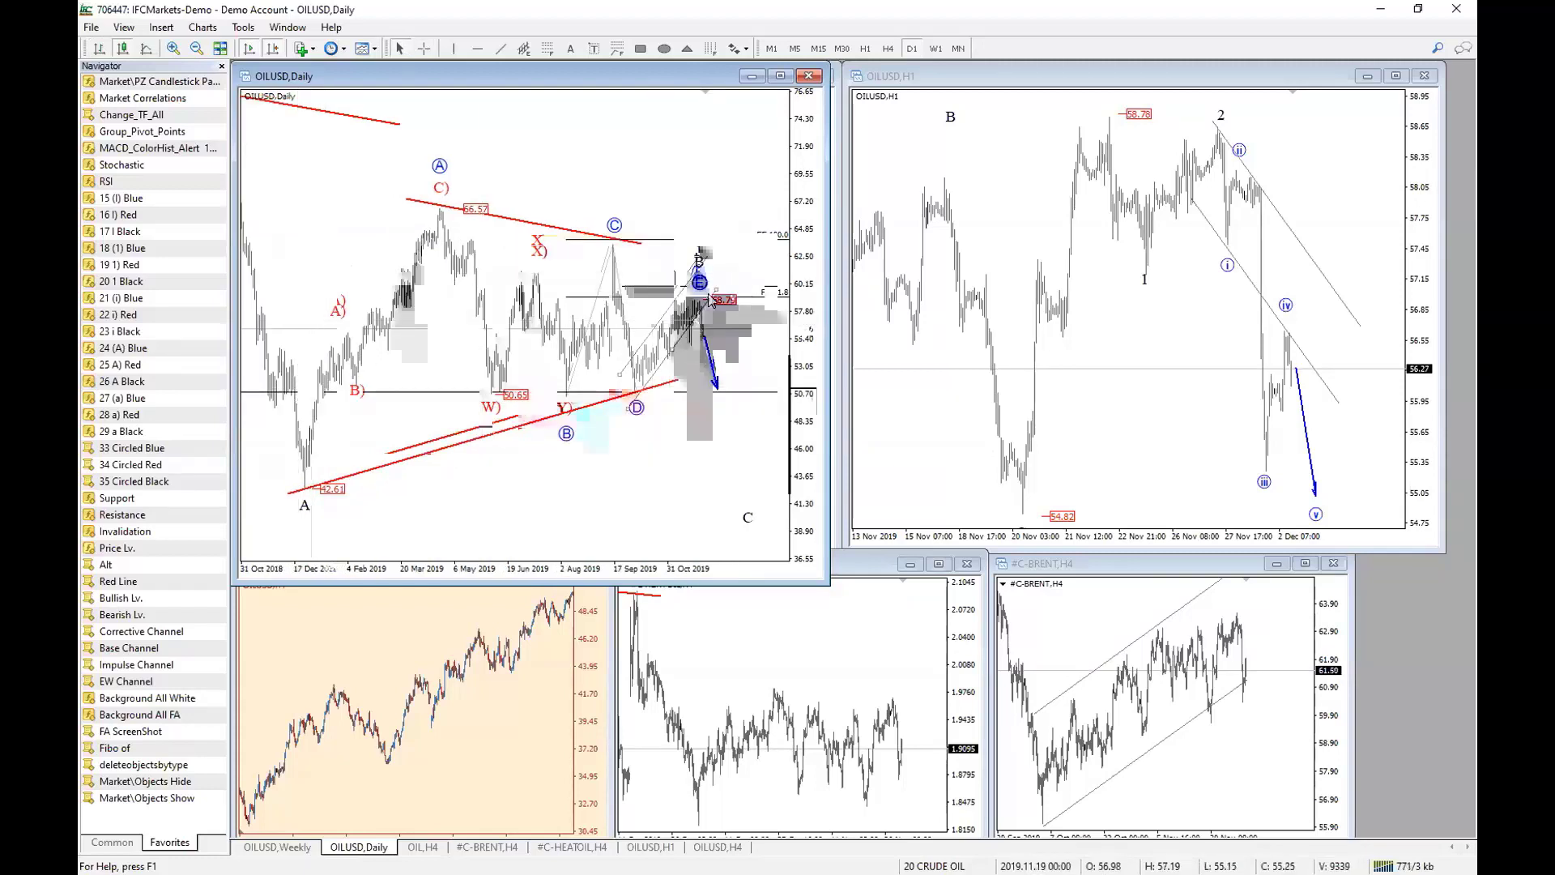
drag(712, 301, 745, 283)
middle_click(716, 380)
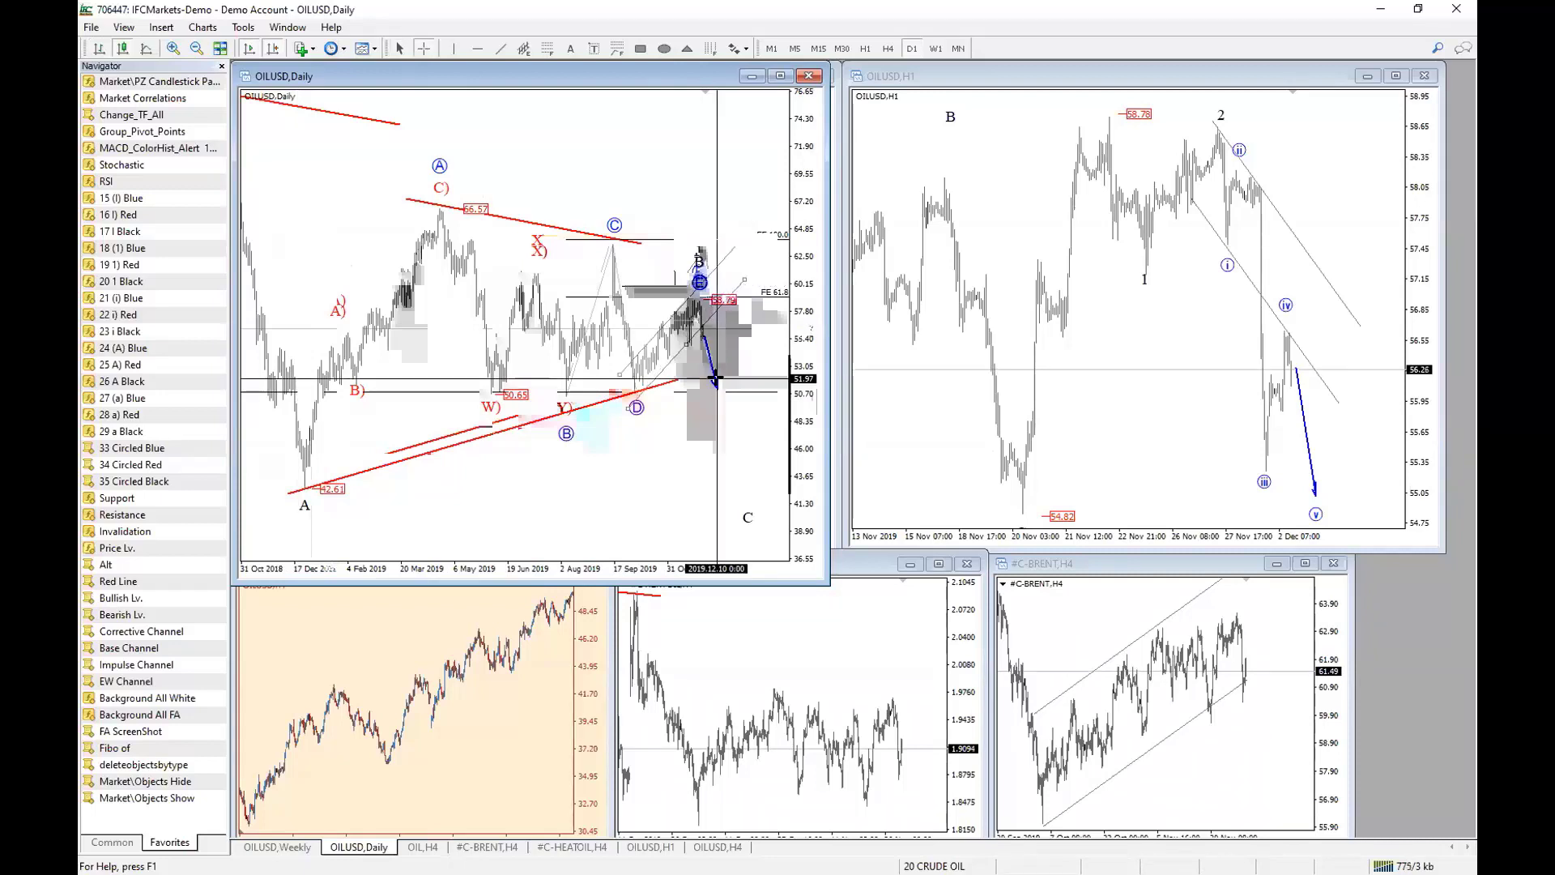
Readjust the rising red trendline's right end near the latest bars, then activate the OILUSD H1 chart
double_click(650, 390)
drag(679, 380, 762, 351)
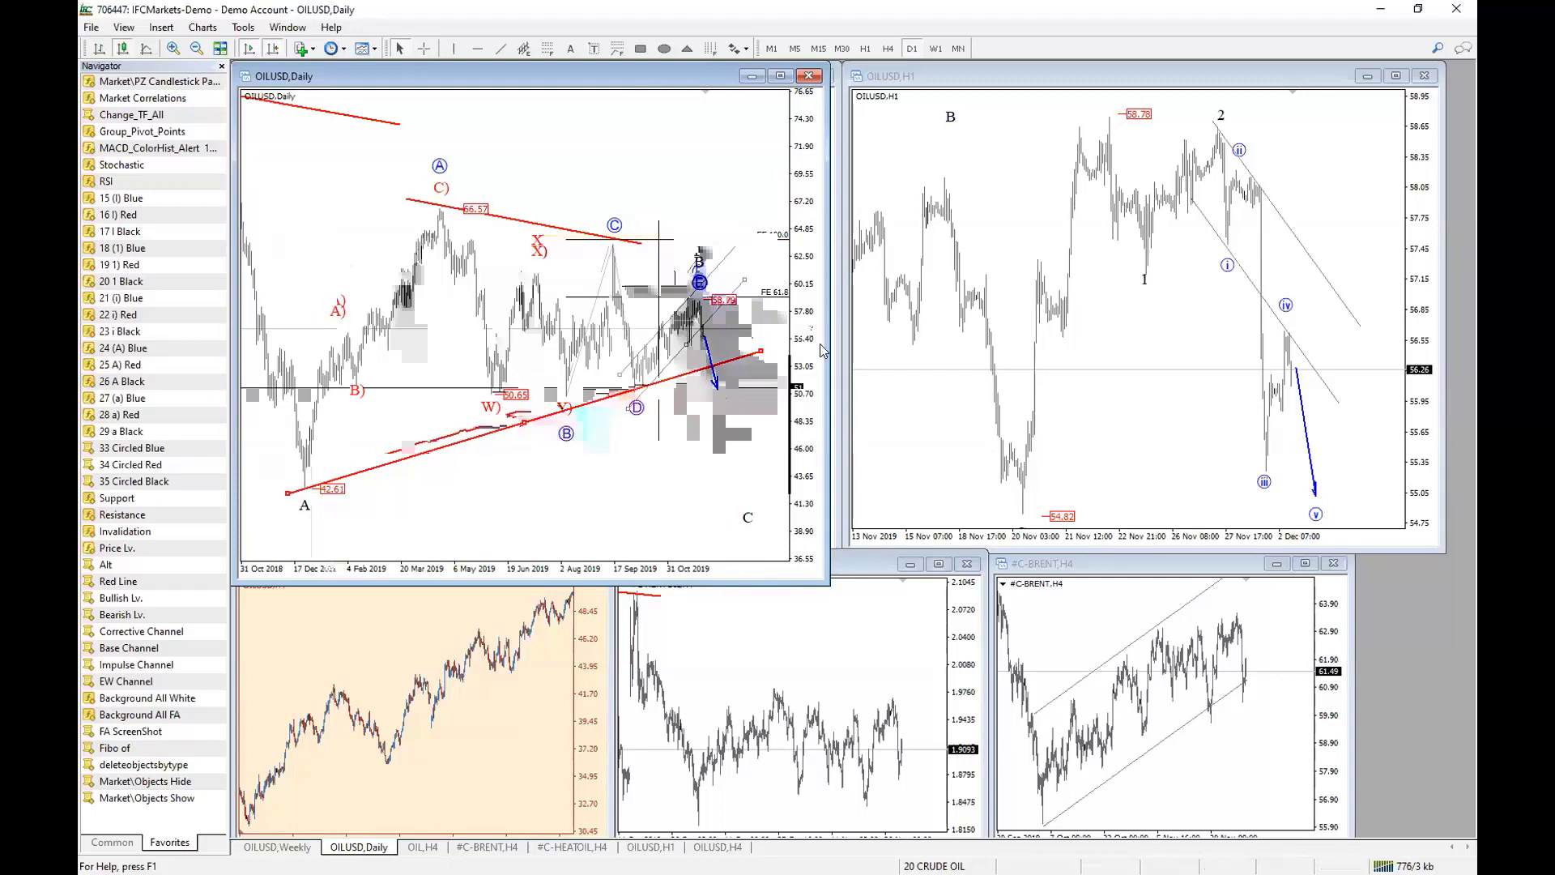
middle_click(709, 369)
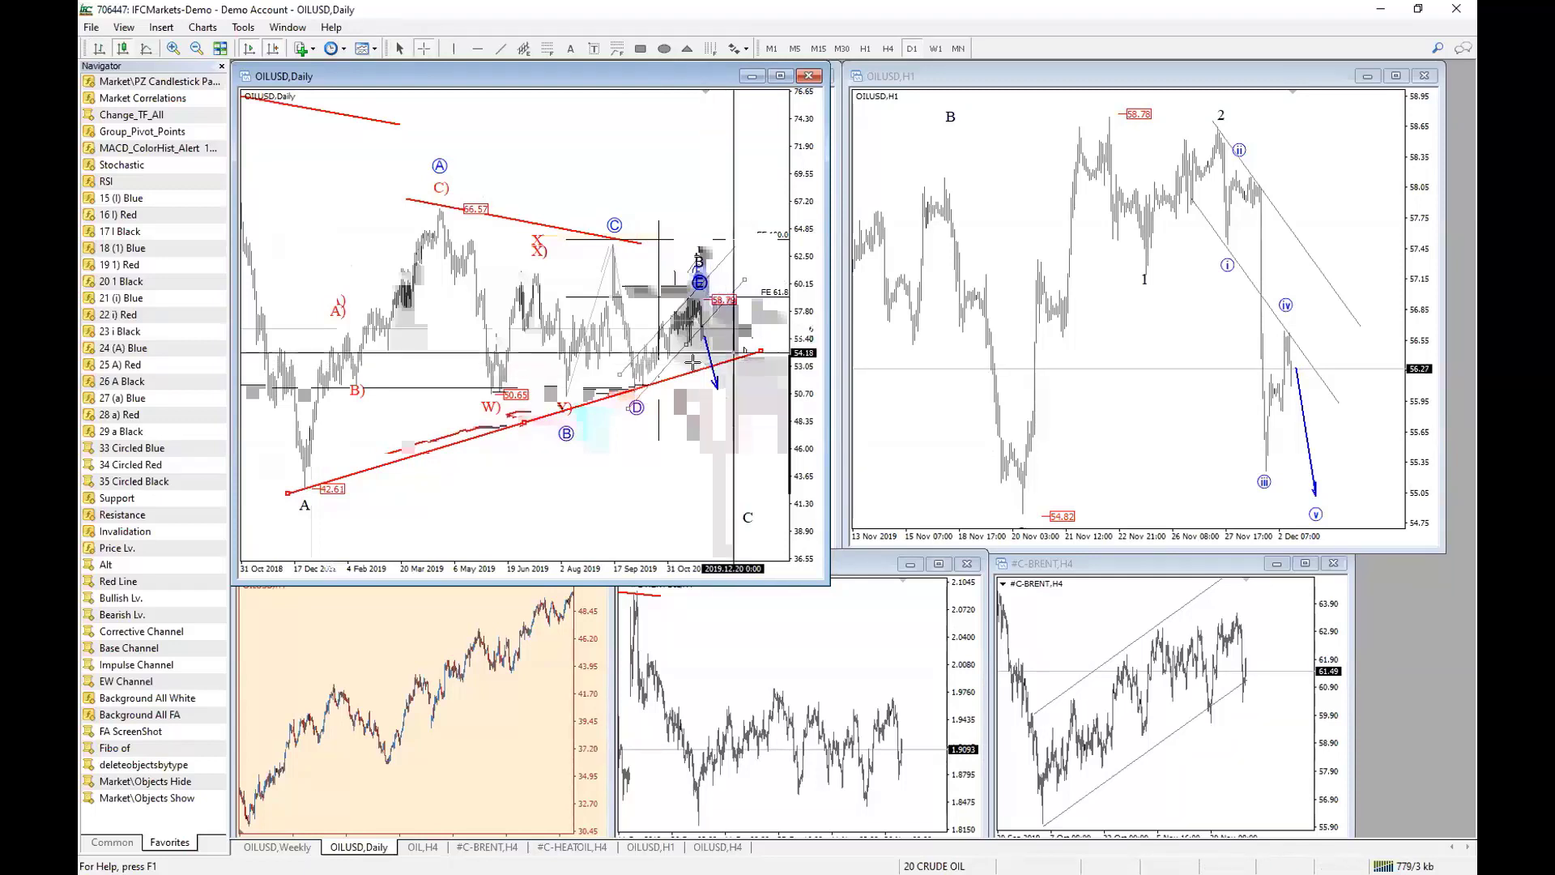
click(759, 352)
drag(760, 352, 695, 375)
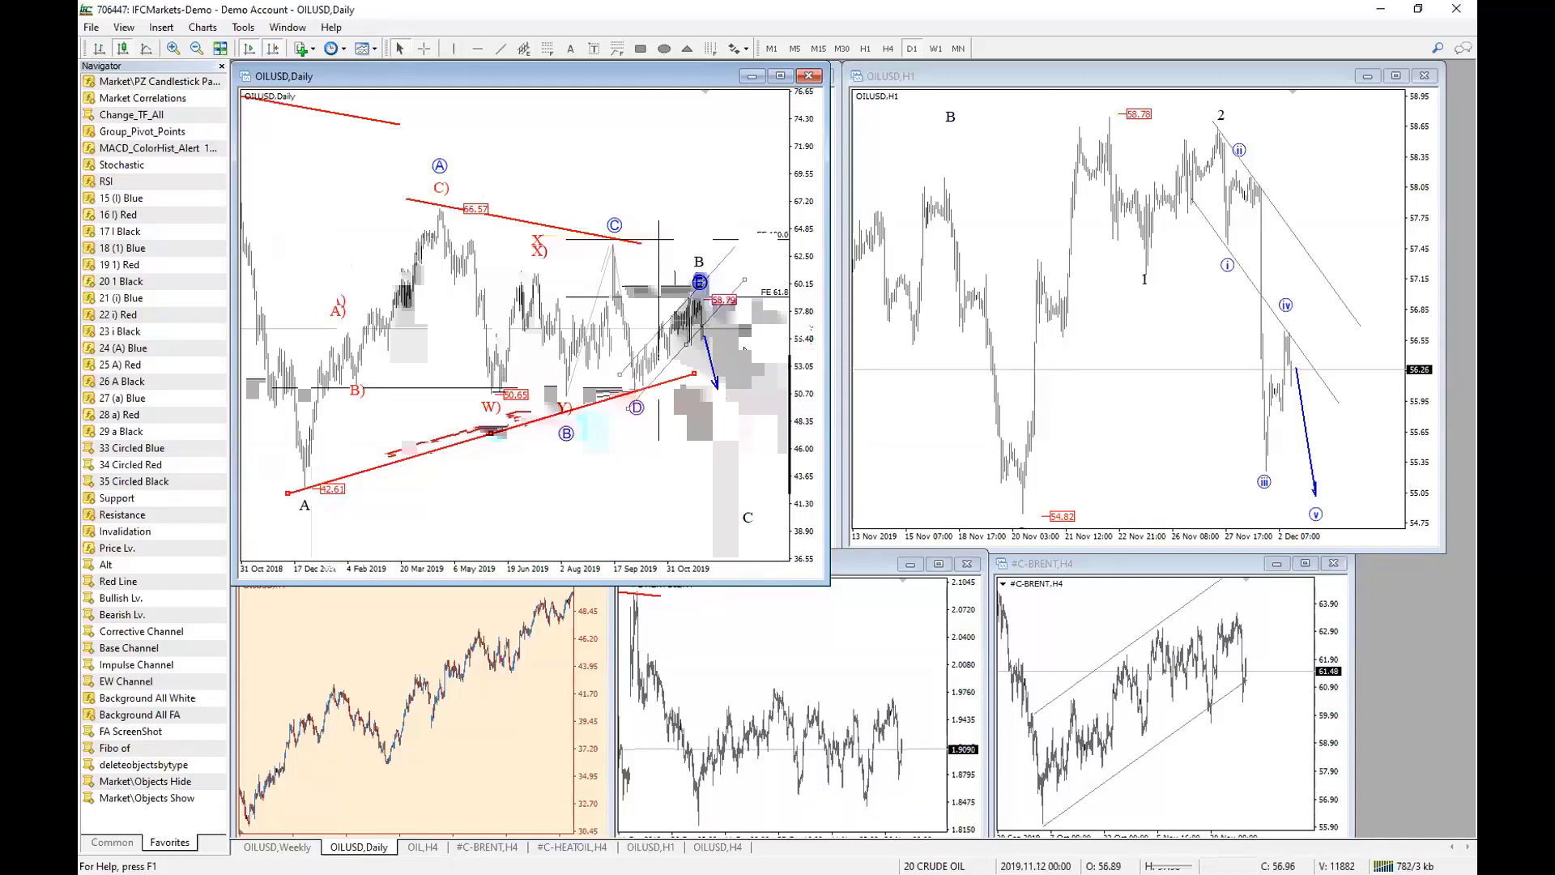
click(1251, 330)
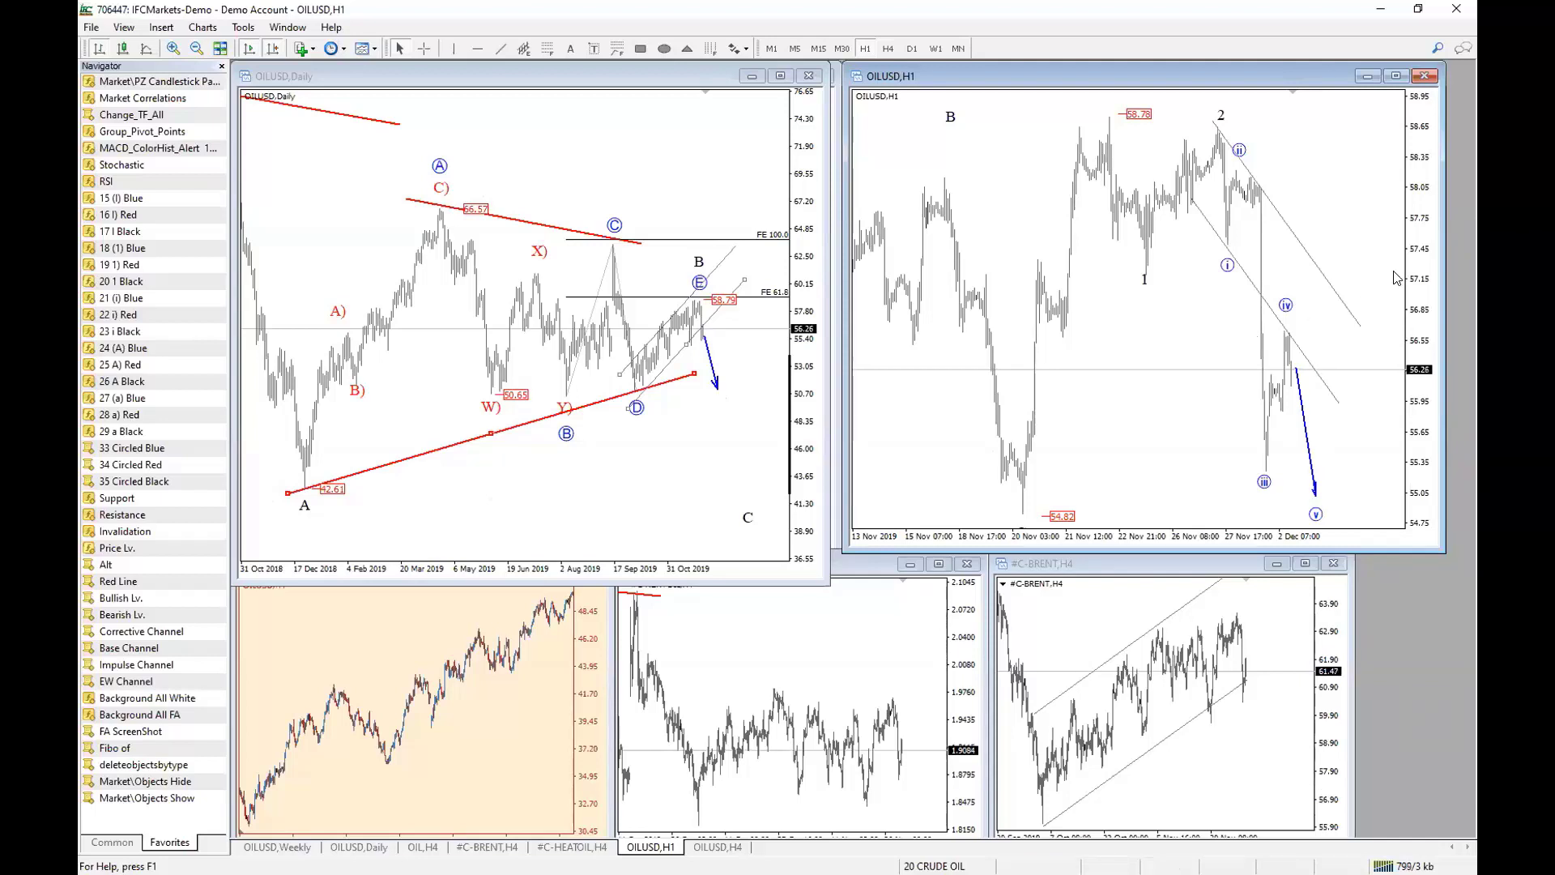
Compress the H1 price scale and extend the blue projection with a bounce and deeper drop
drag(1409, 291, 1411, 317)
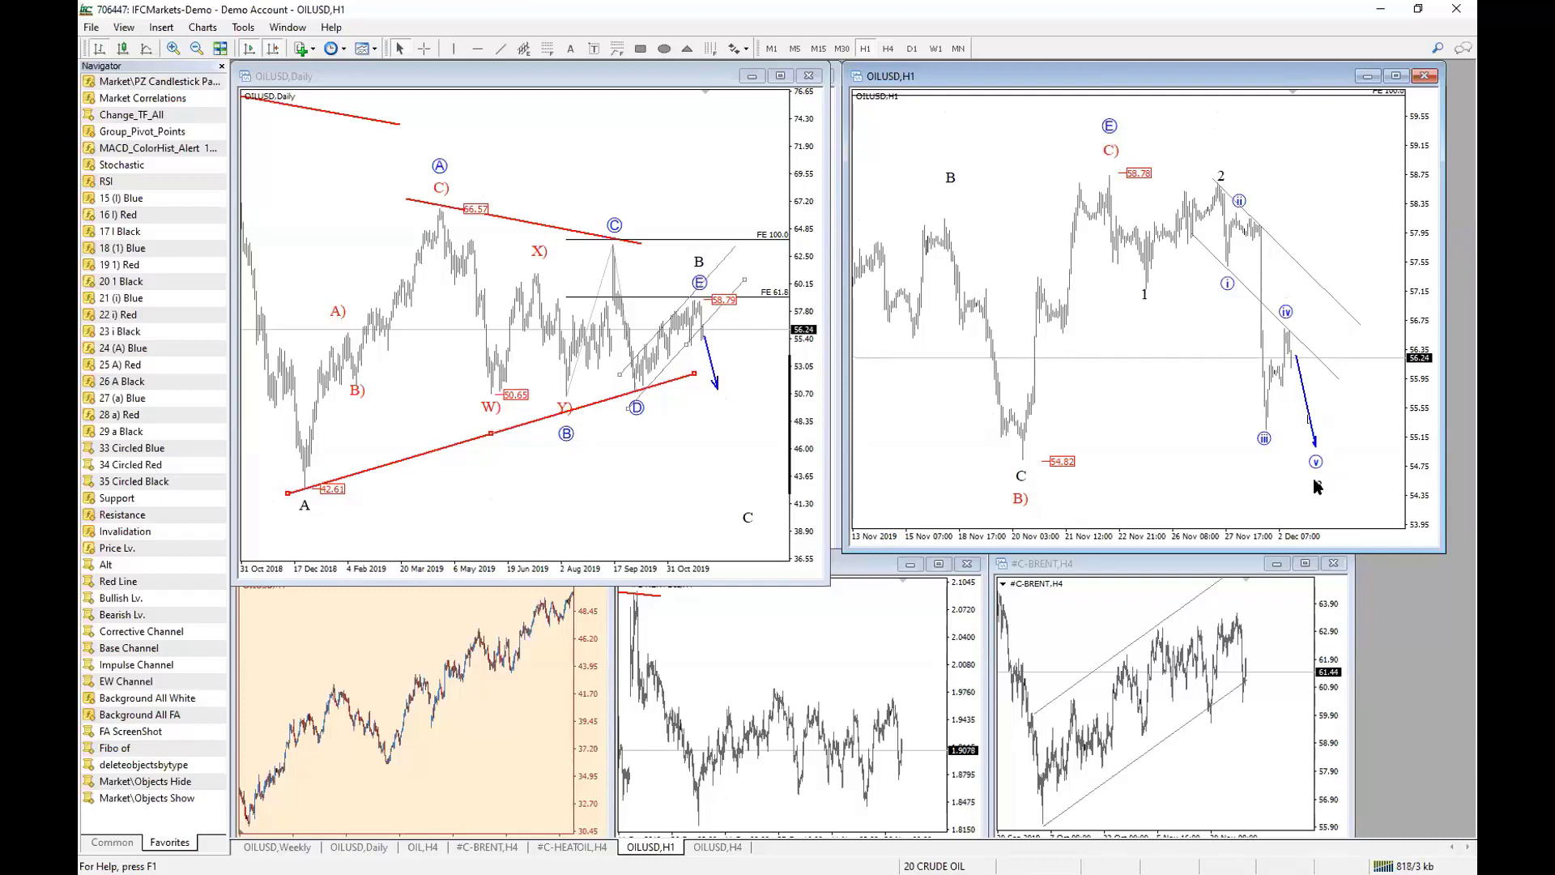
double_click(1300, 372)
mouse_move(1316, 445)
mouse_down()
mouse_move(1377, 367)
mouse_move(1354, 365)
mouse_move(1314, 464)
mouse_move(1380, 512)
mouse_up()
click(1368, 509)
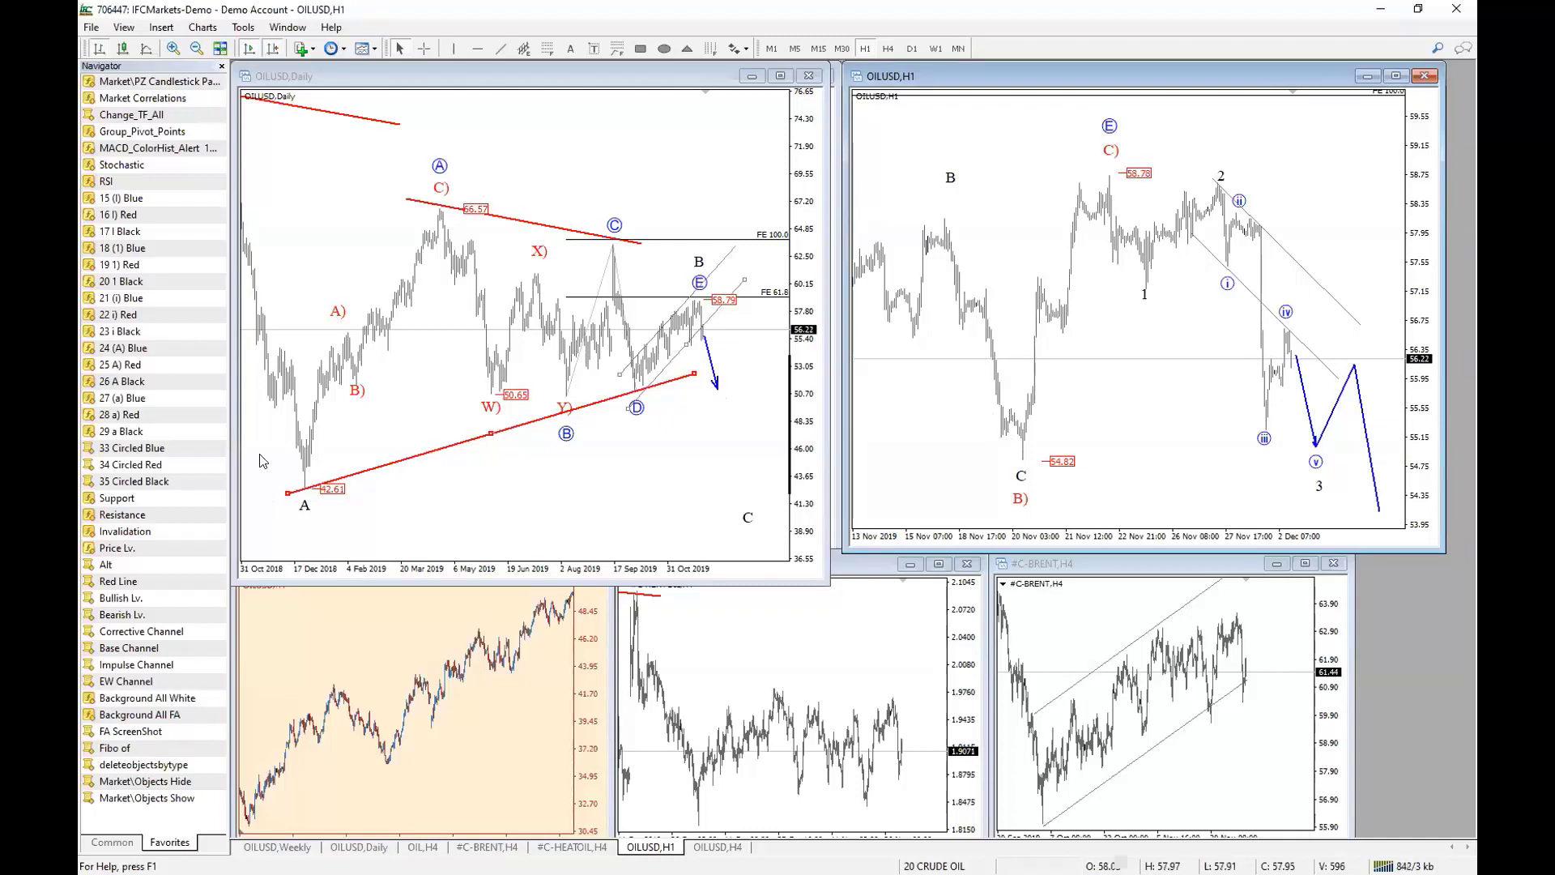
click(933, 865)
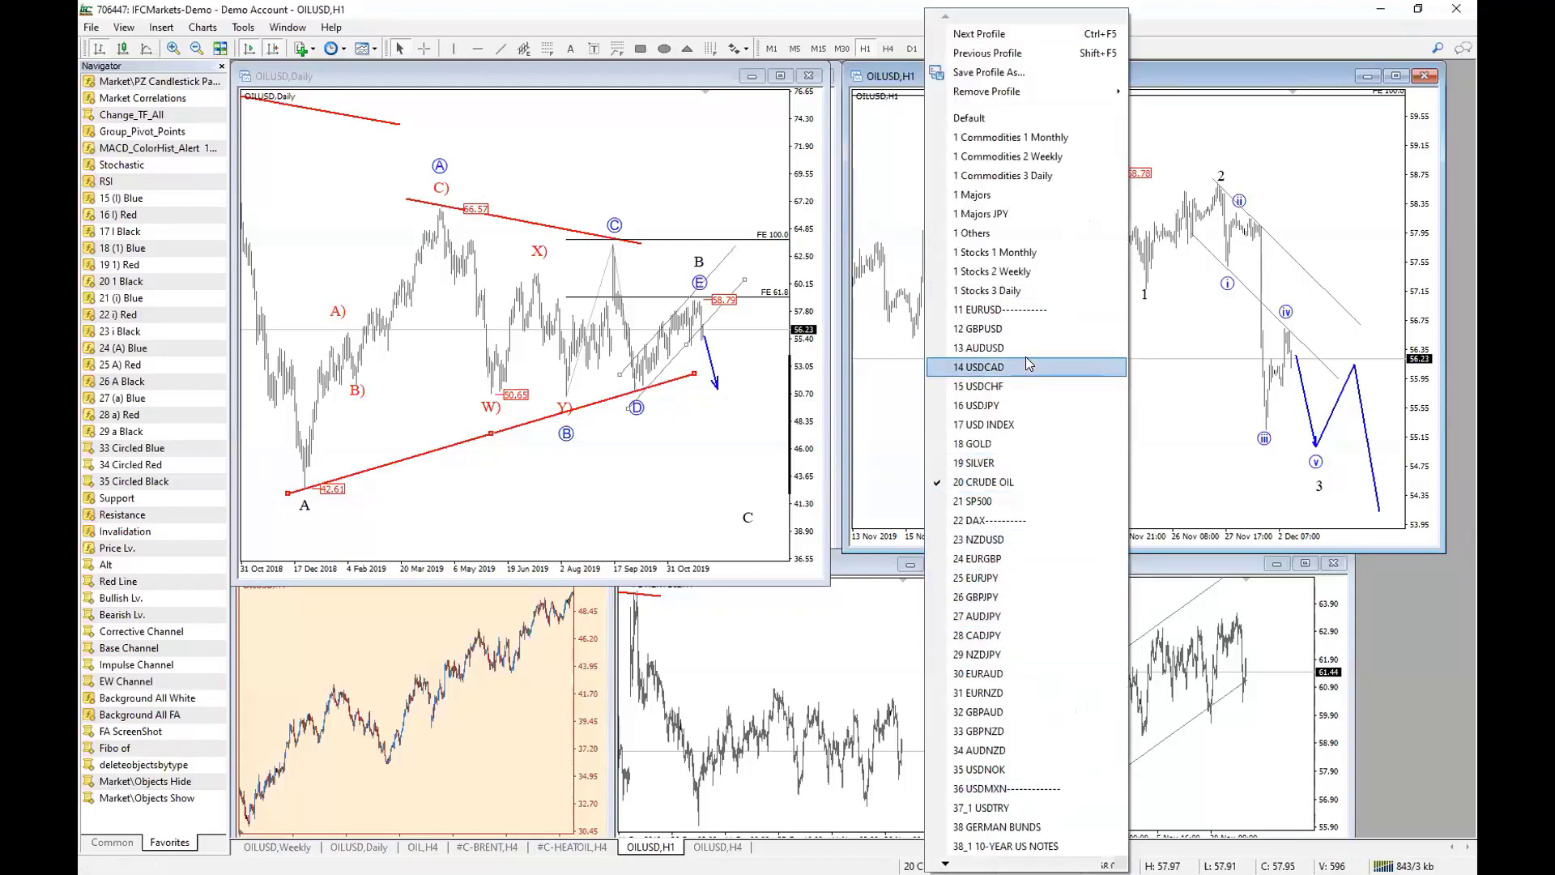
Load the USDJPY profile, whiten and squeeze the weekly chart, and draw a blue channel from W toward D
click(1015, 404)
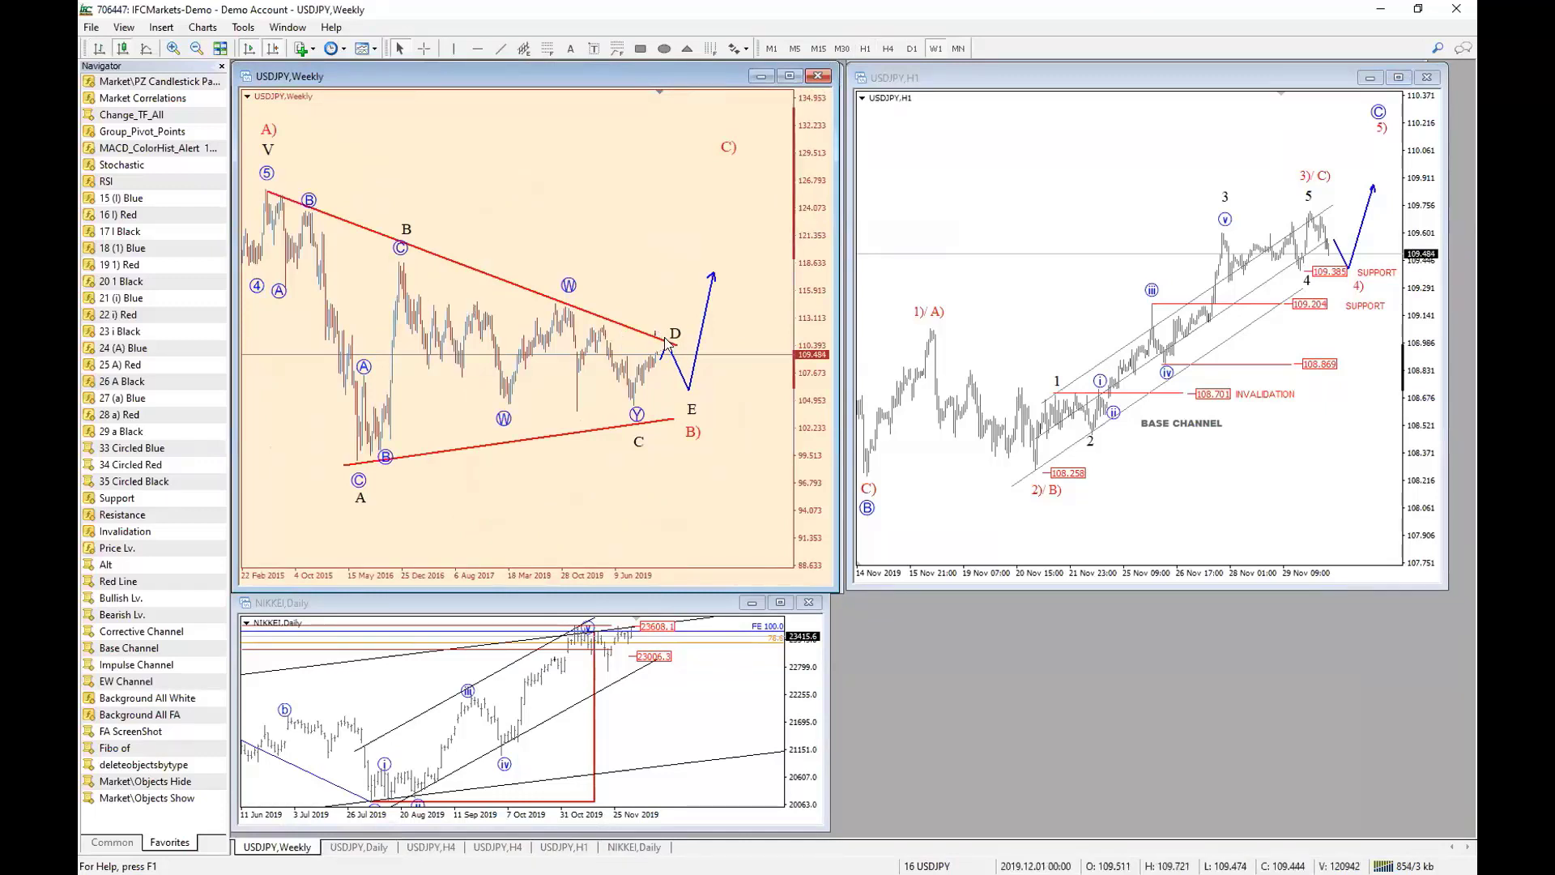
drag(160, 695, 467, 458)
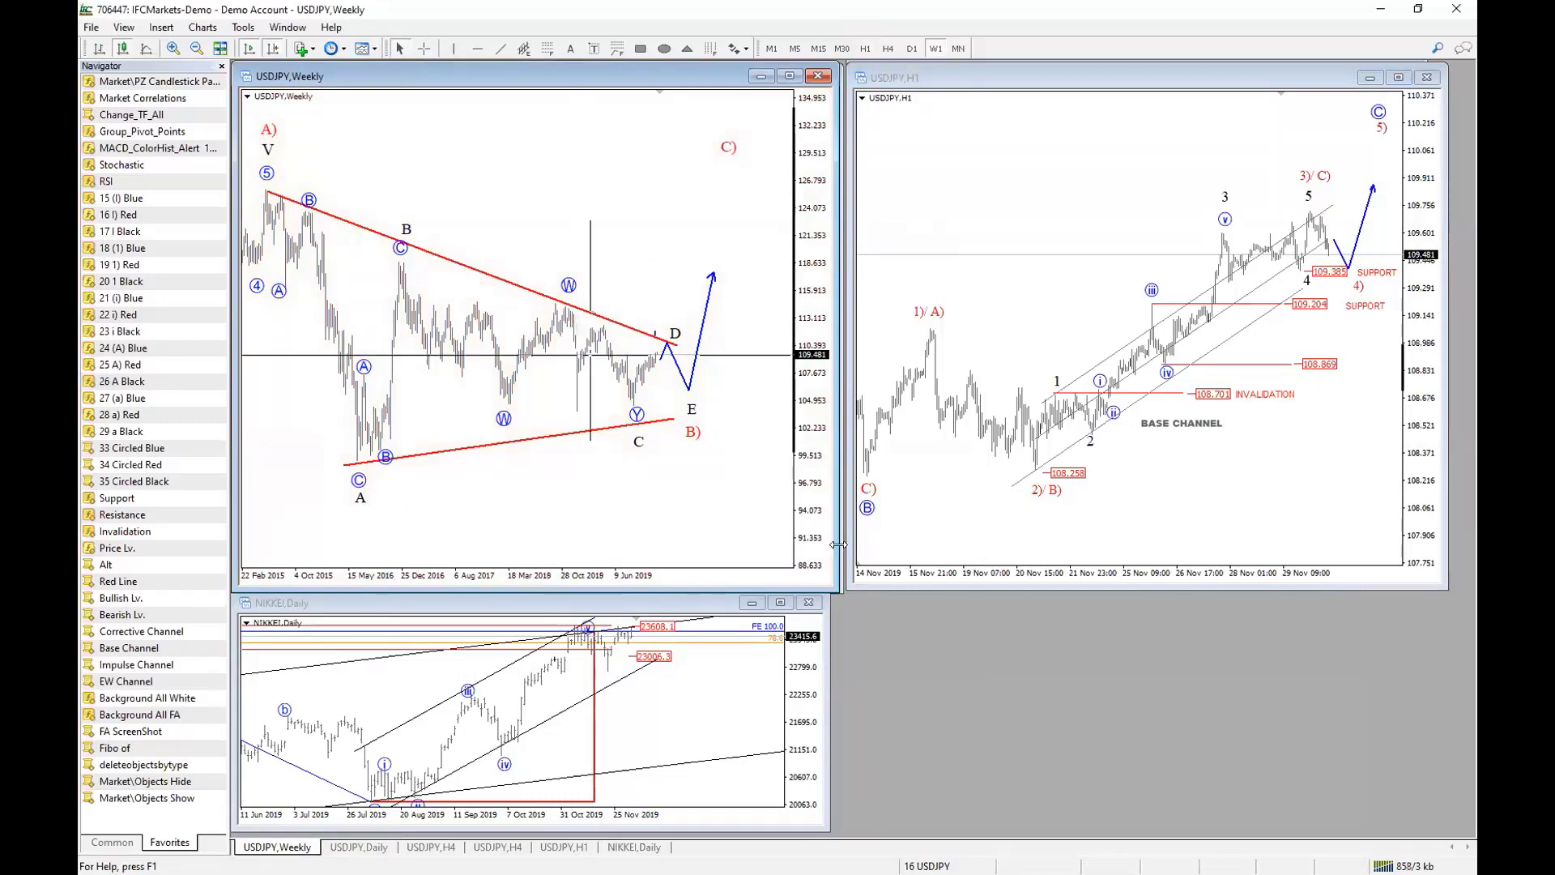
mouse_move(817, 496)
mouse_down()
mouse_move(803, 445)
mouse_move(800, 470)
mouse_up()
click(525, 49)
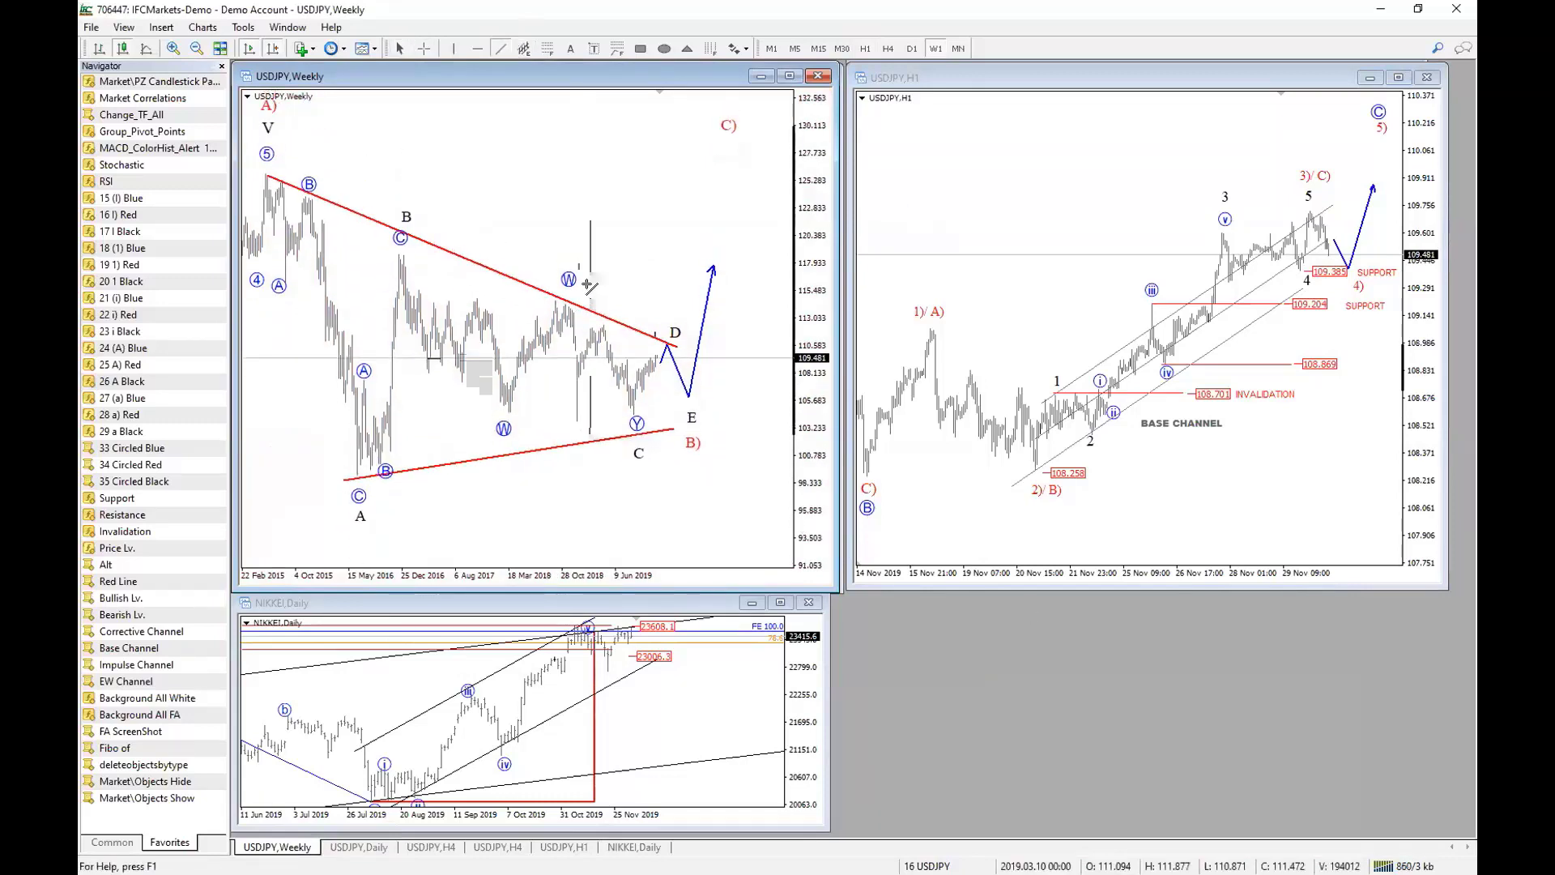
drag(548, 298, 693, 372)
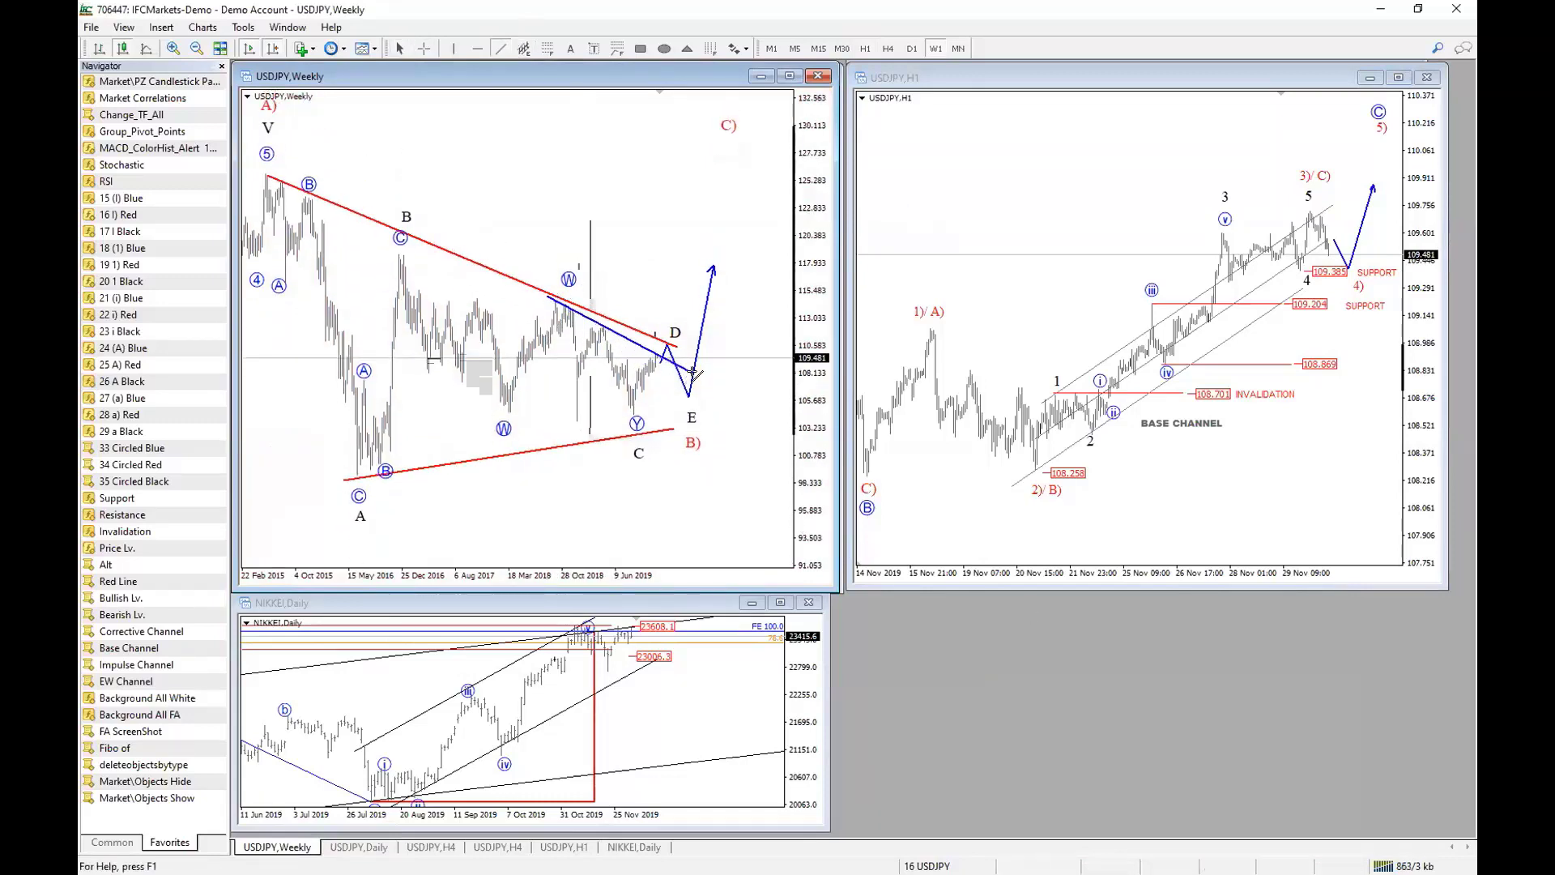
click(844, 512)
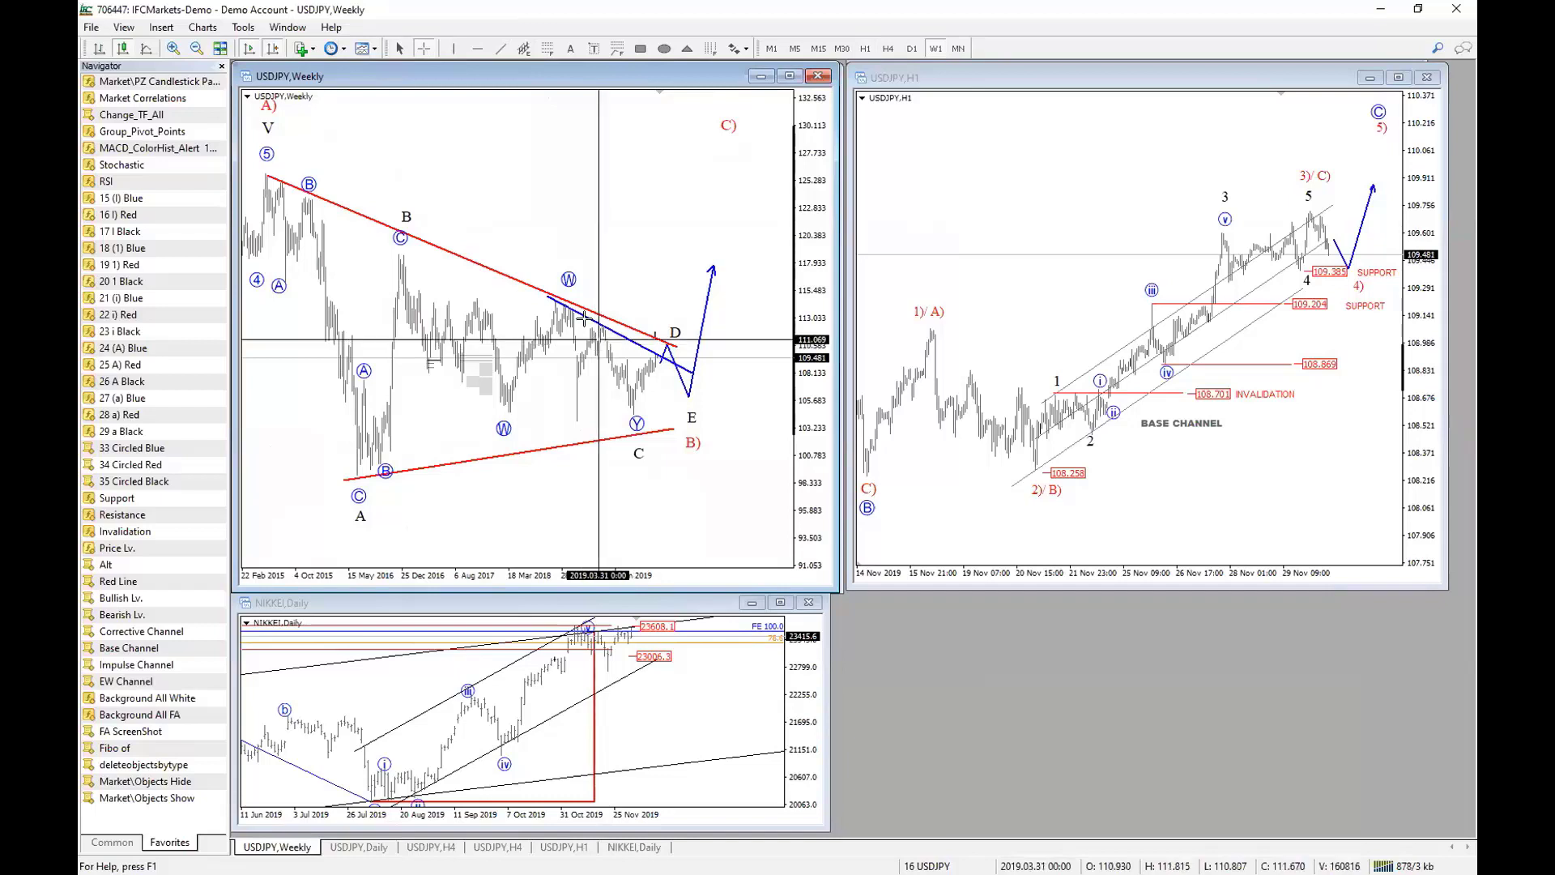
drag(687, 356, 679, 332)
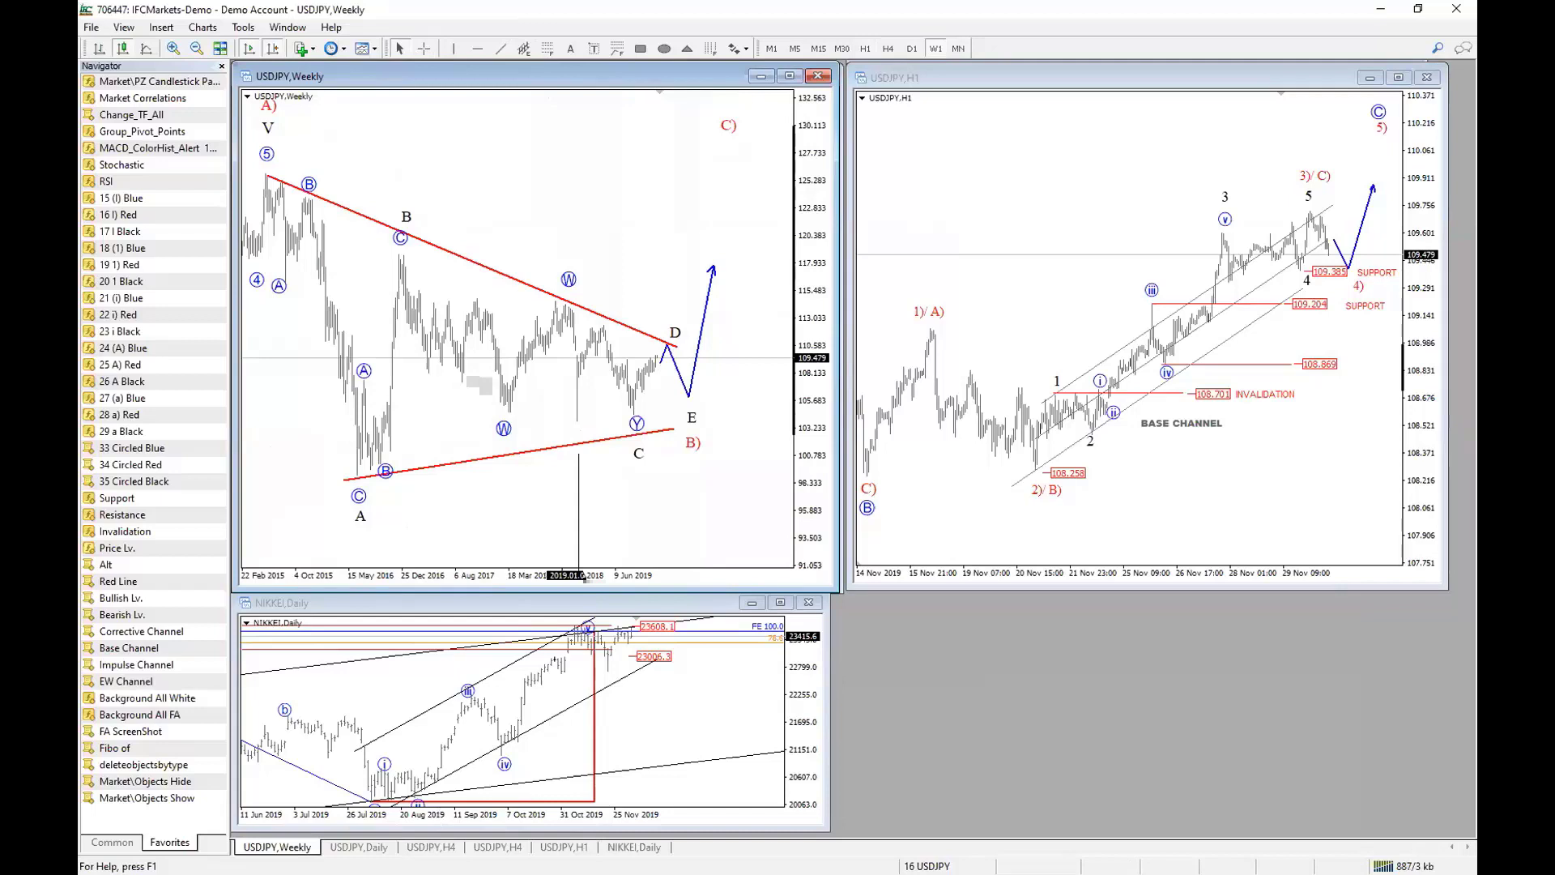
Squeeze the USDJPY daily chart vertically, then bring forward the TradingView T-Note layout
key(ctrl+F6)
drag(779, 348, 779, 373)
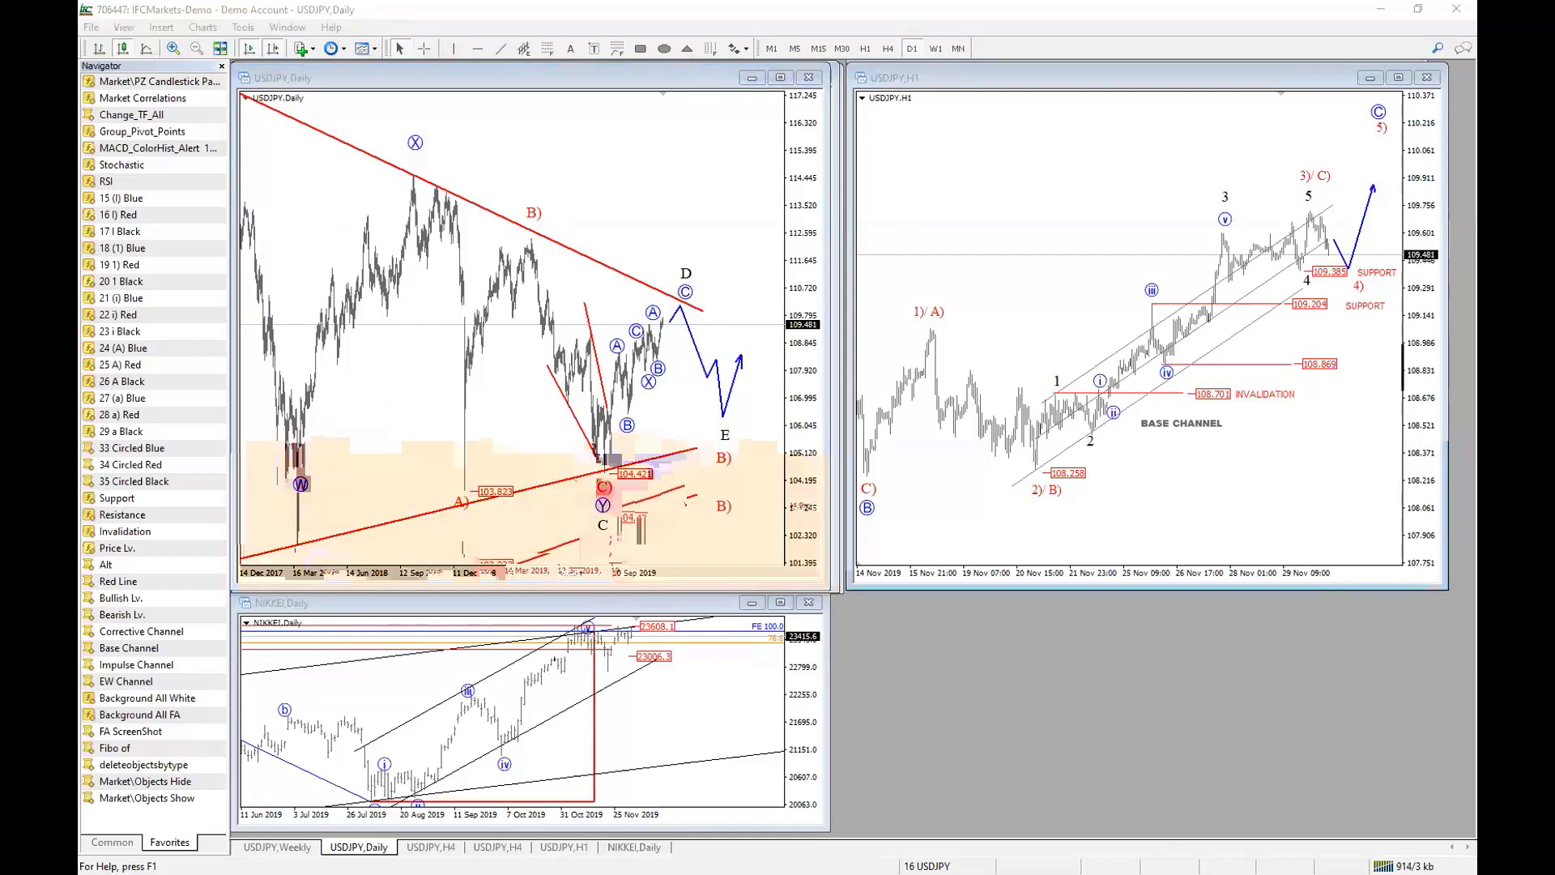
key(alt+Tab)
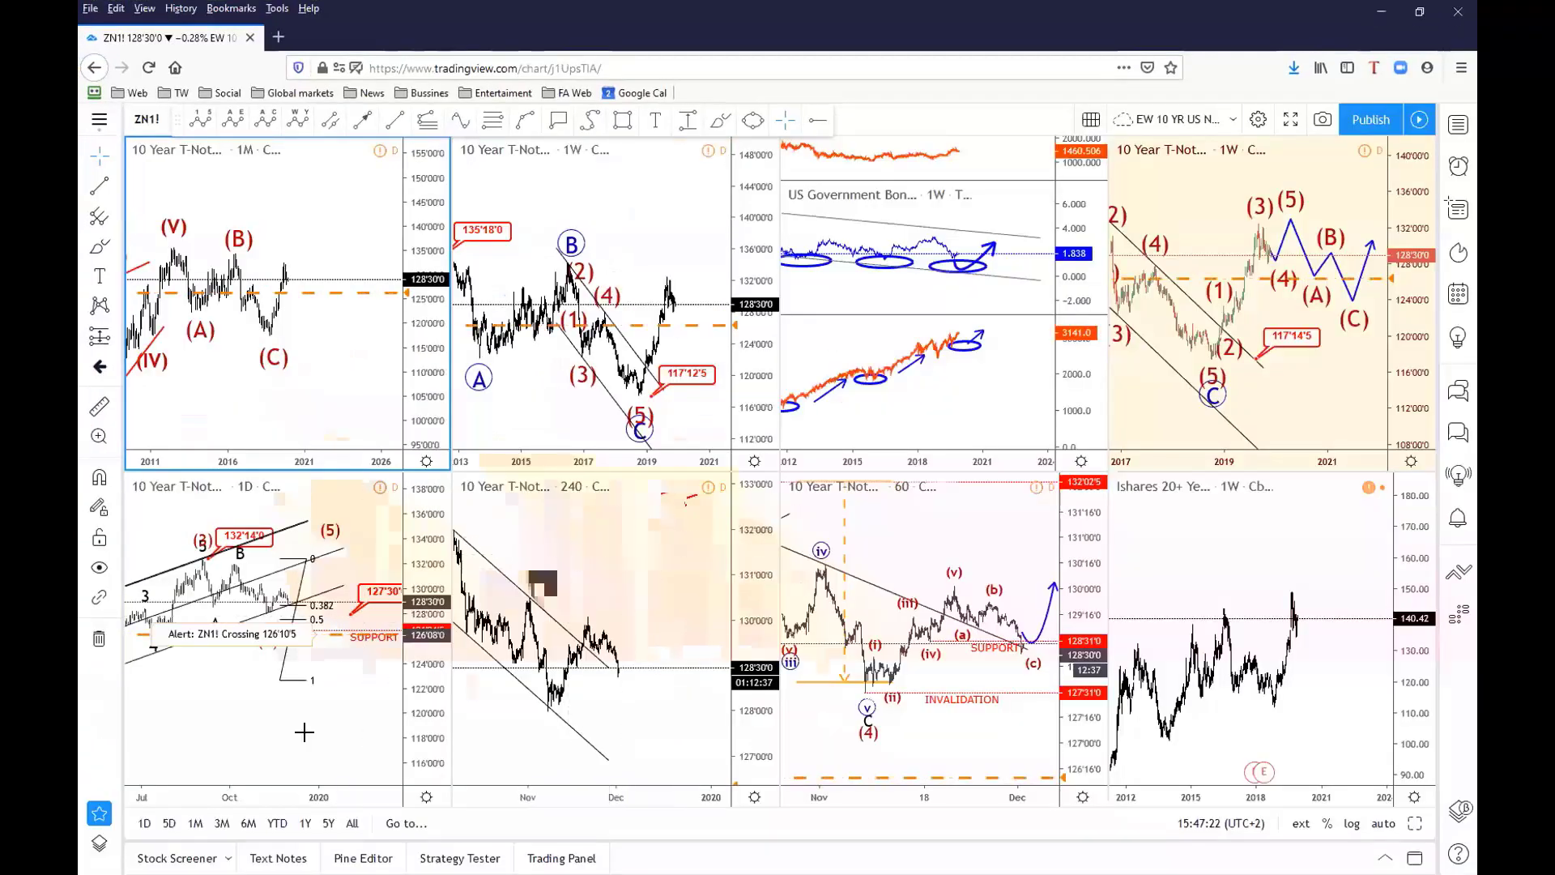
Show the 10 Year T-Note daily chart full width, then restore the eight-chart layout
click(263, 709)
key(alt+Return)
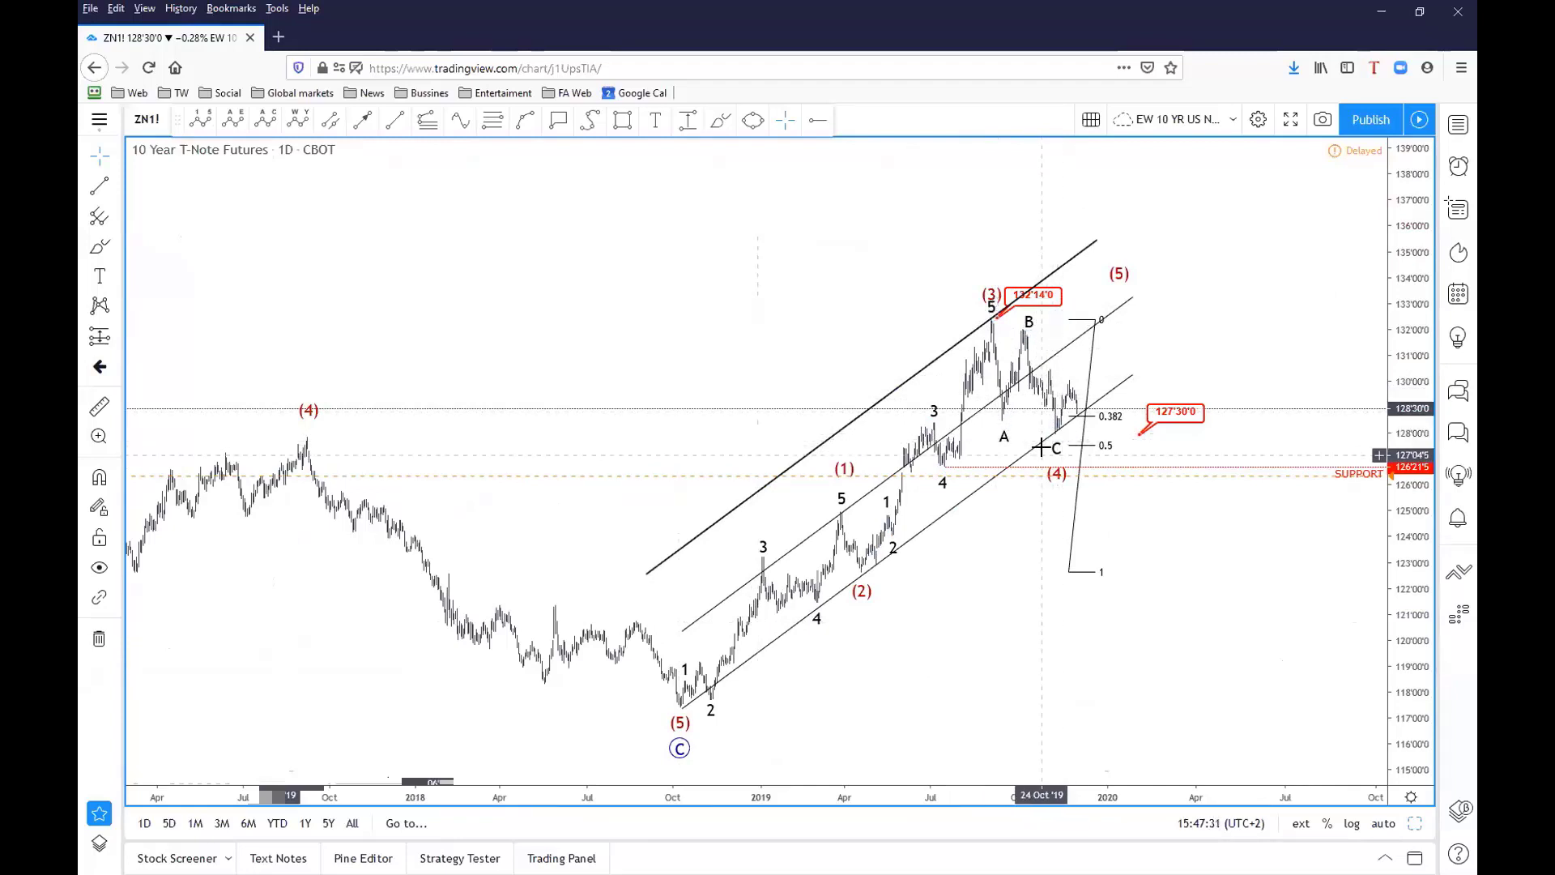
click(1415, 823)
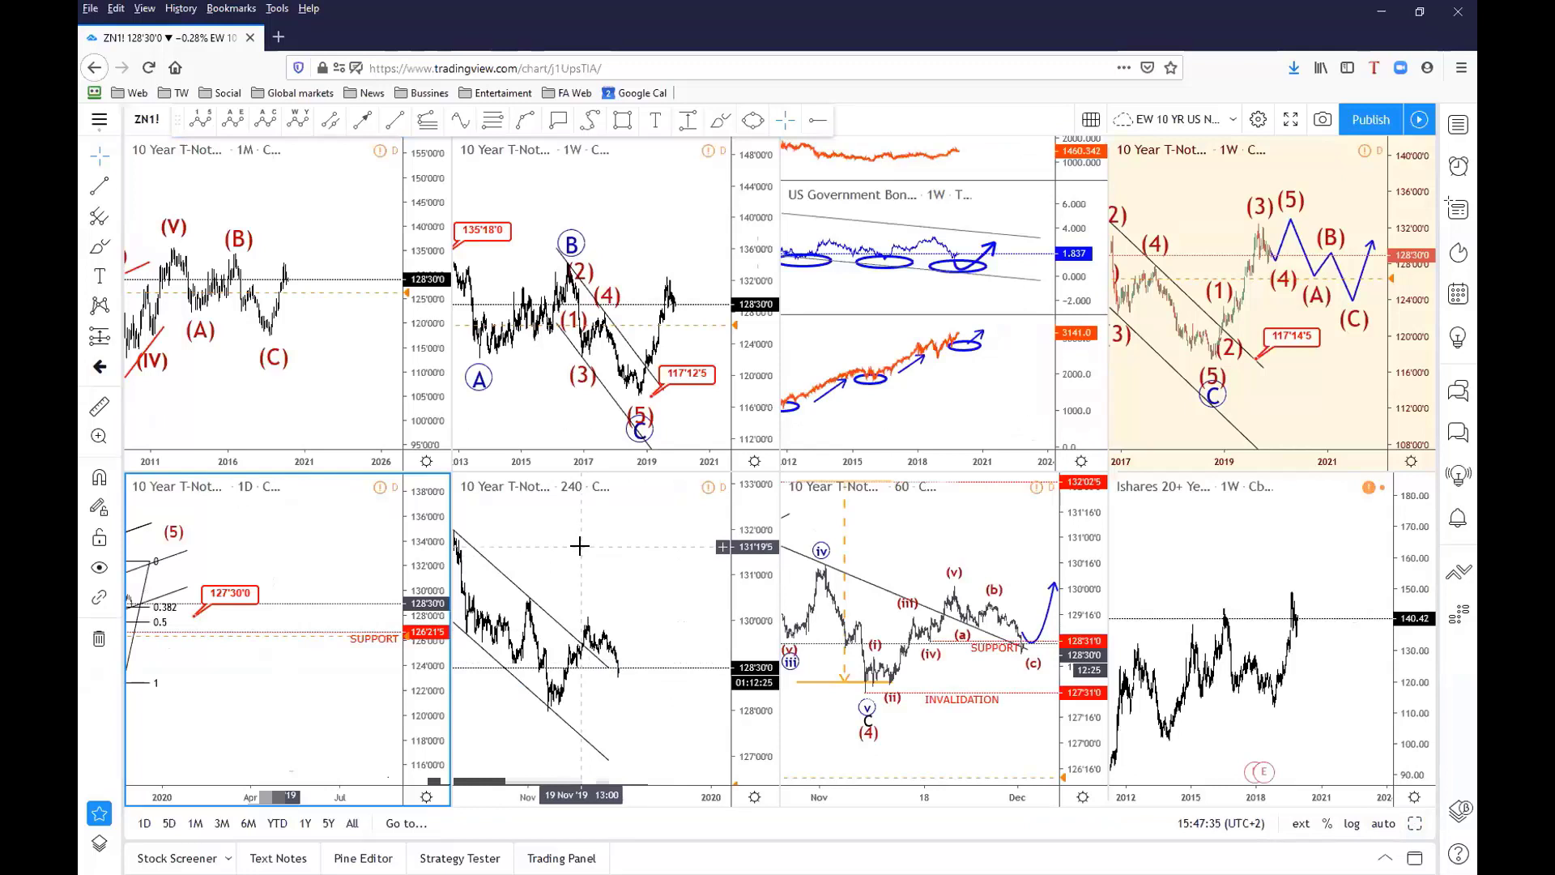
Enlarge the 60-minute T-Note chart, center the recent waves, and inspect the (0)(a)(b)(c) count
click(880, 530)
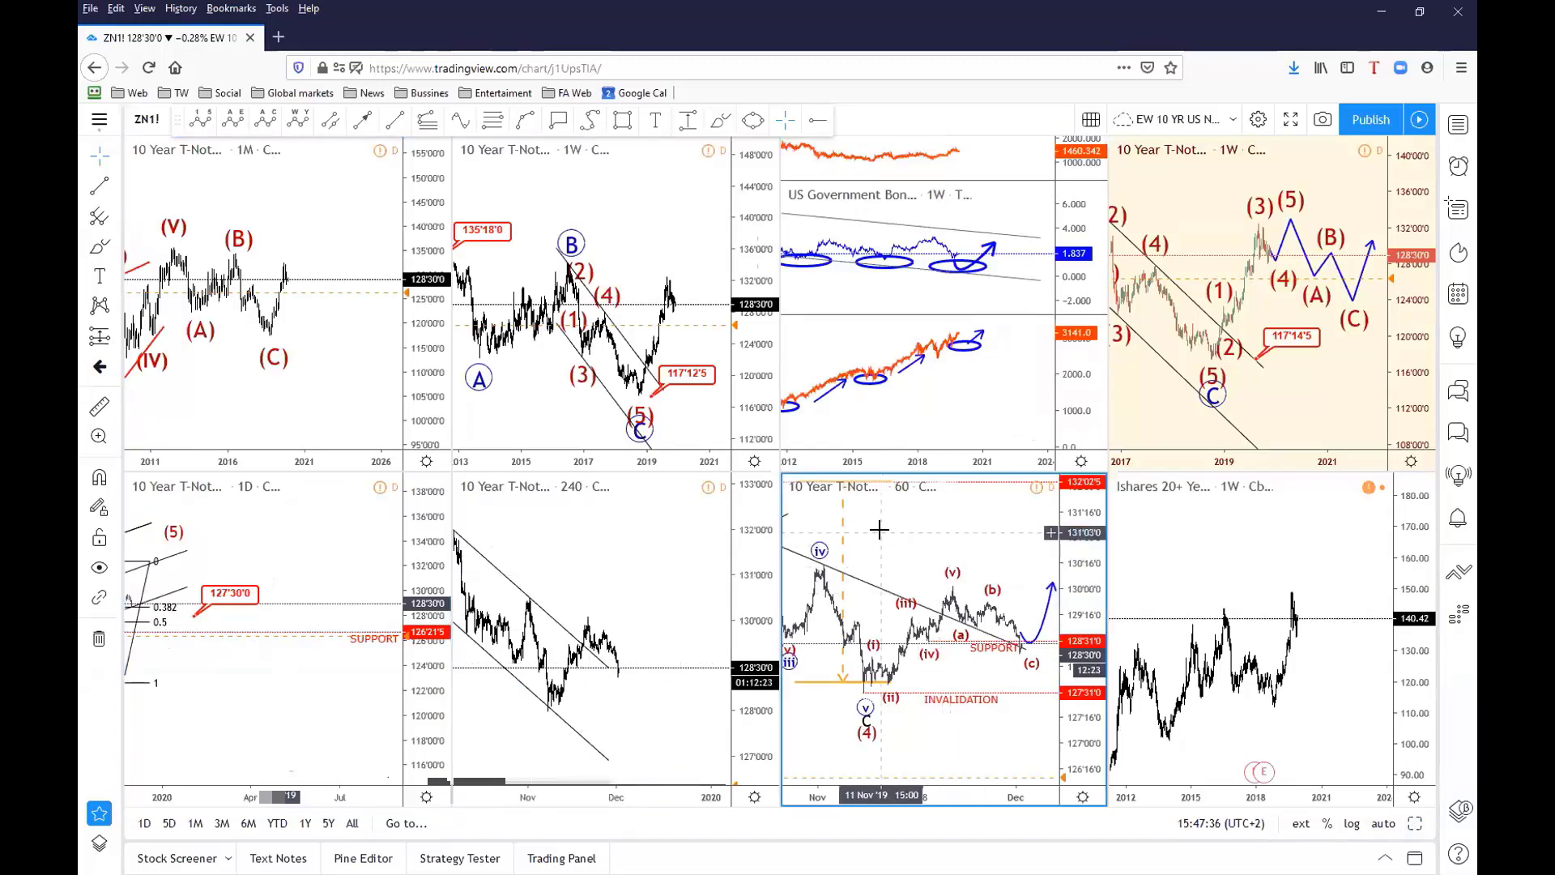
mouse_move(924, 767)
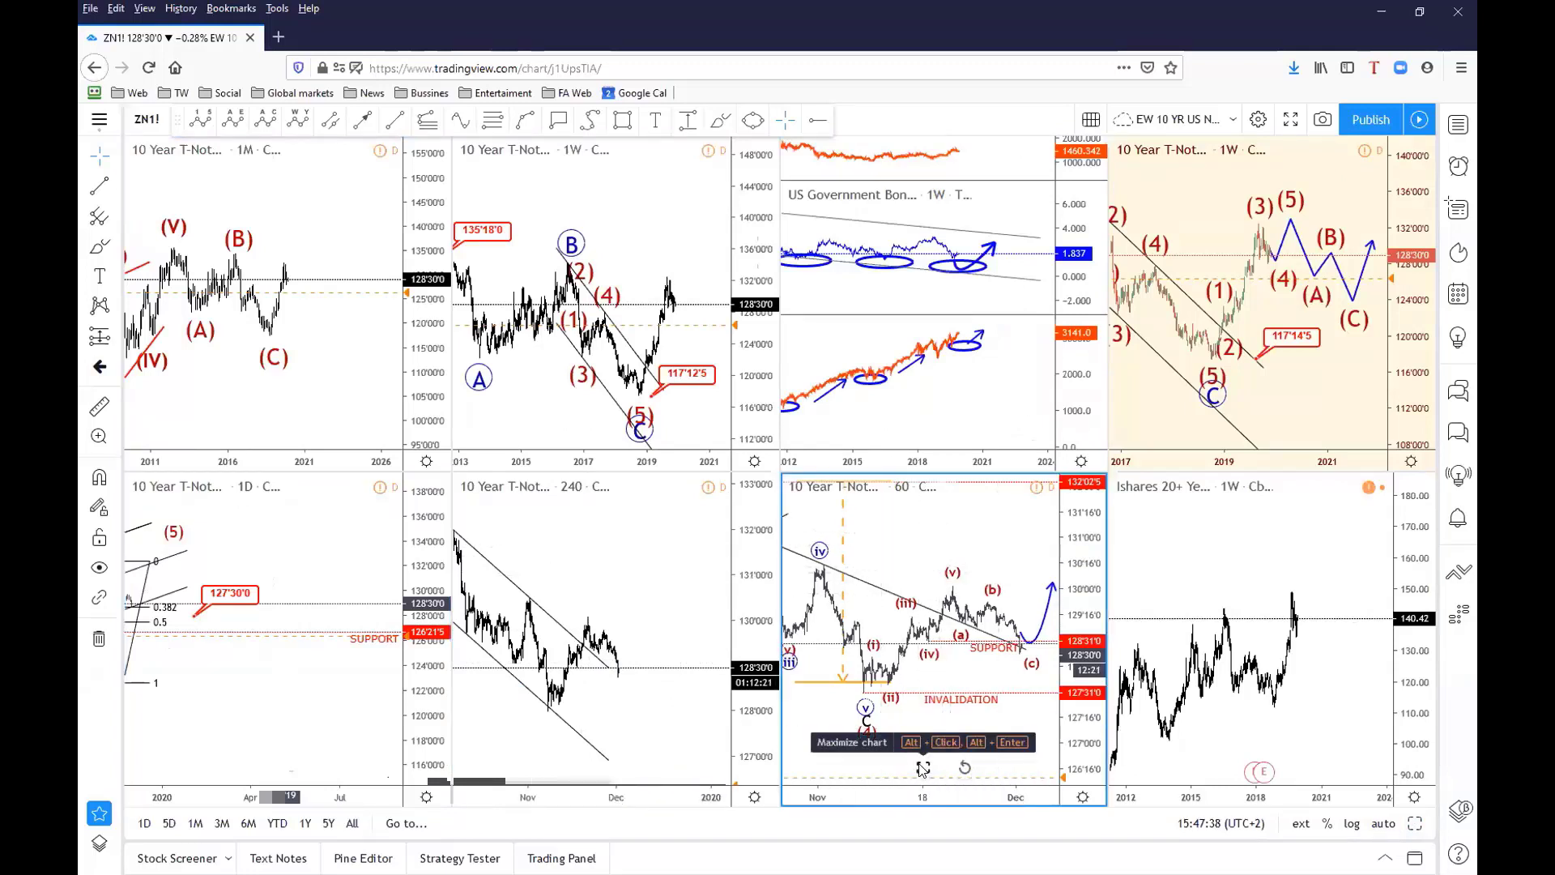
click(924, 767)
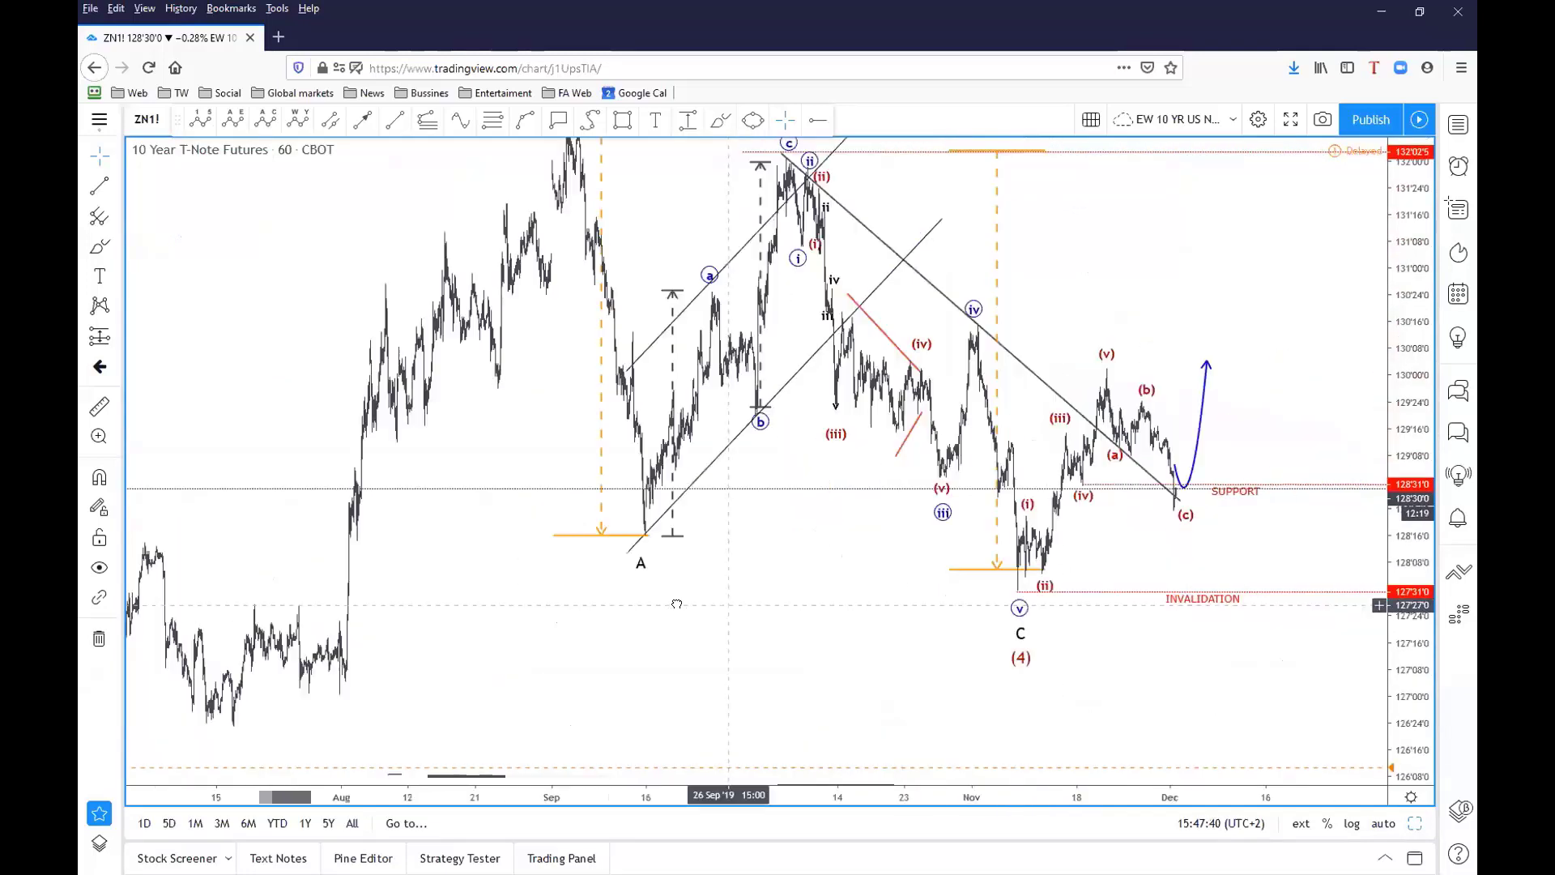
drag(676, 603, 627, 604)
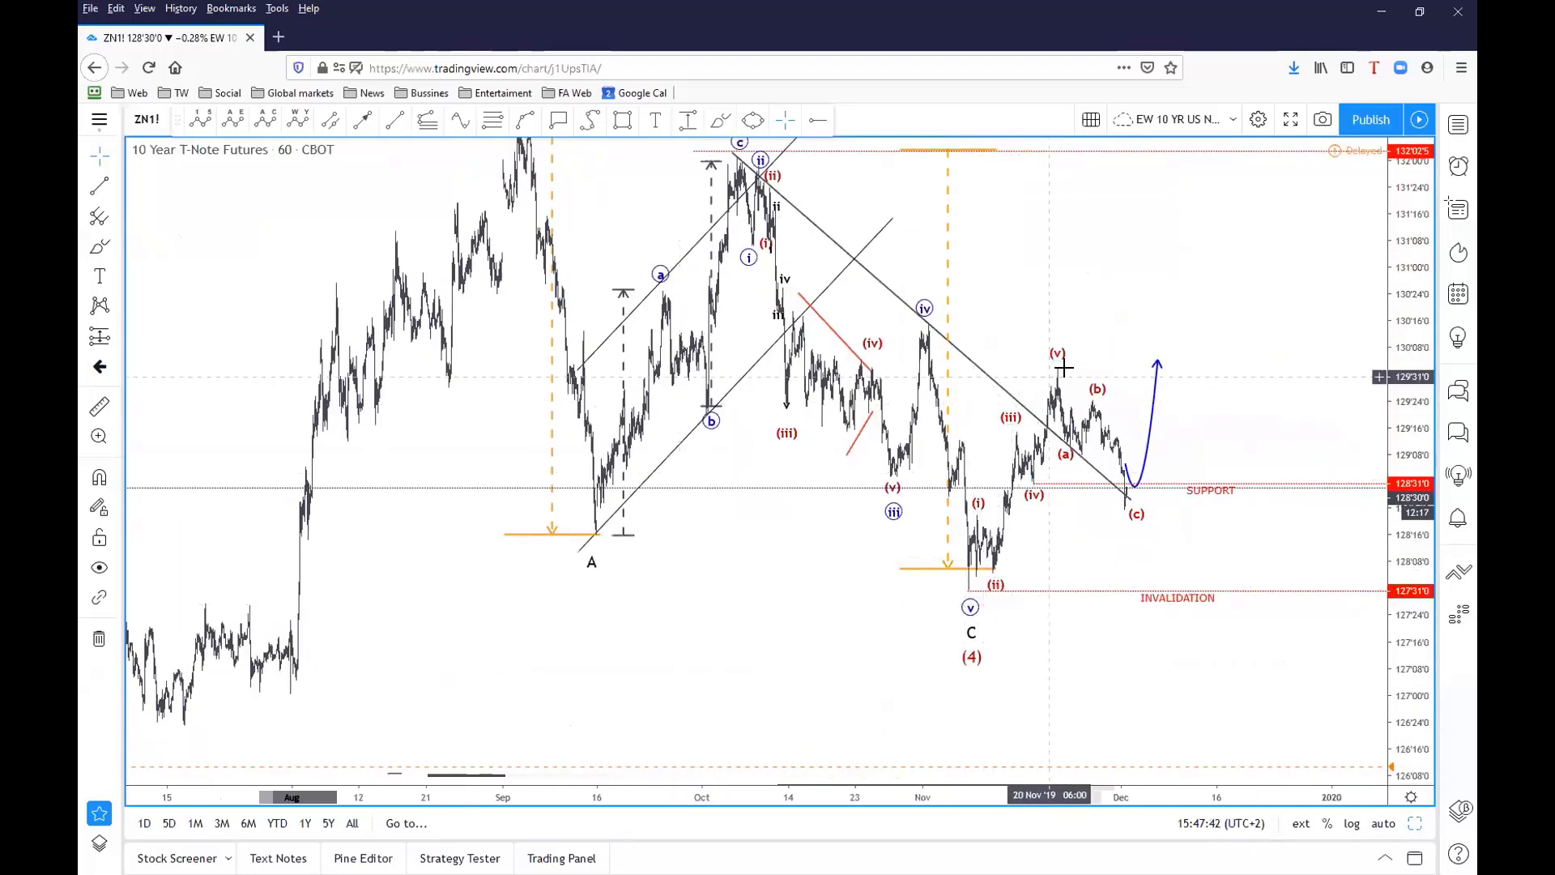
drag(1078, 288, 956, 320)
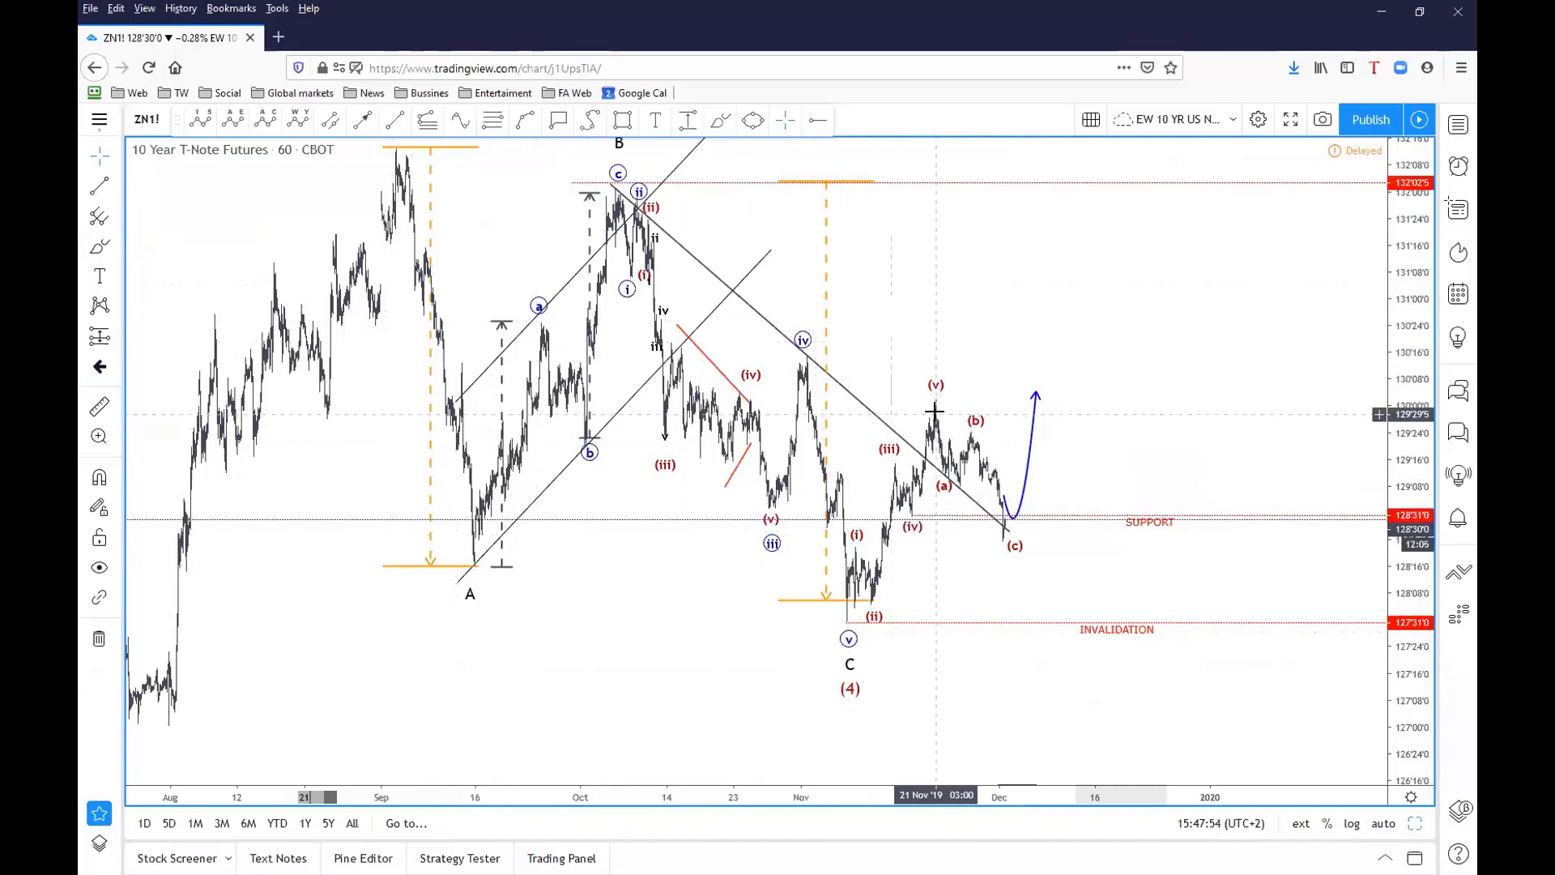
click(1013, 546)
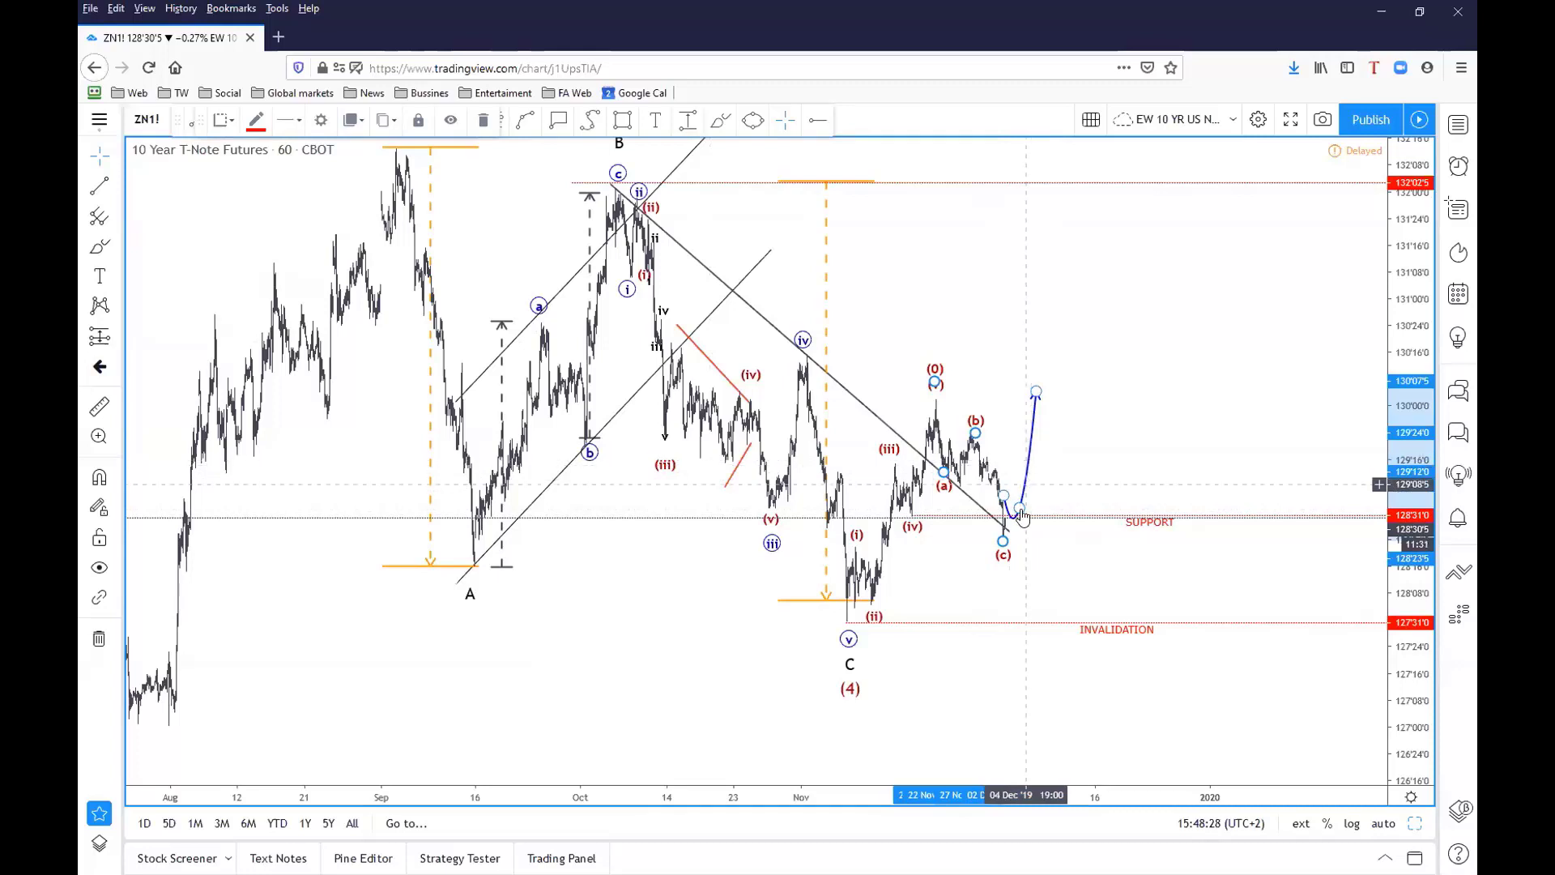
click(1066, 281)
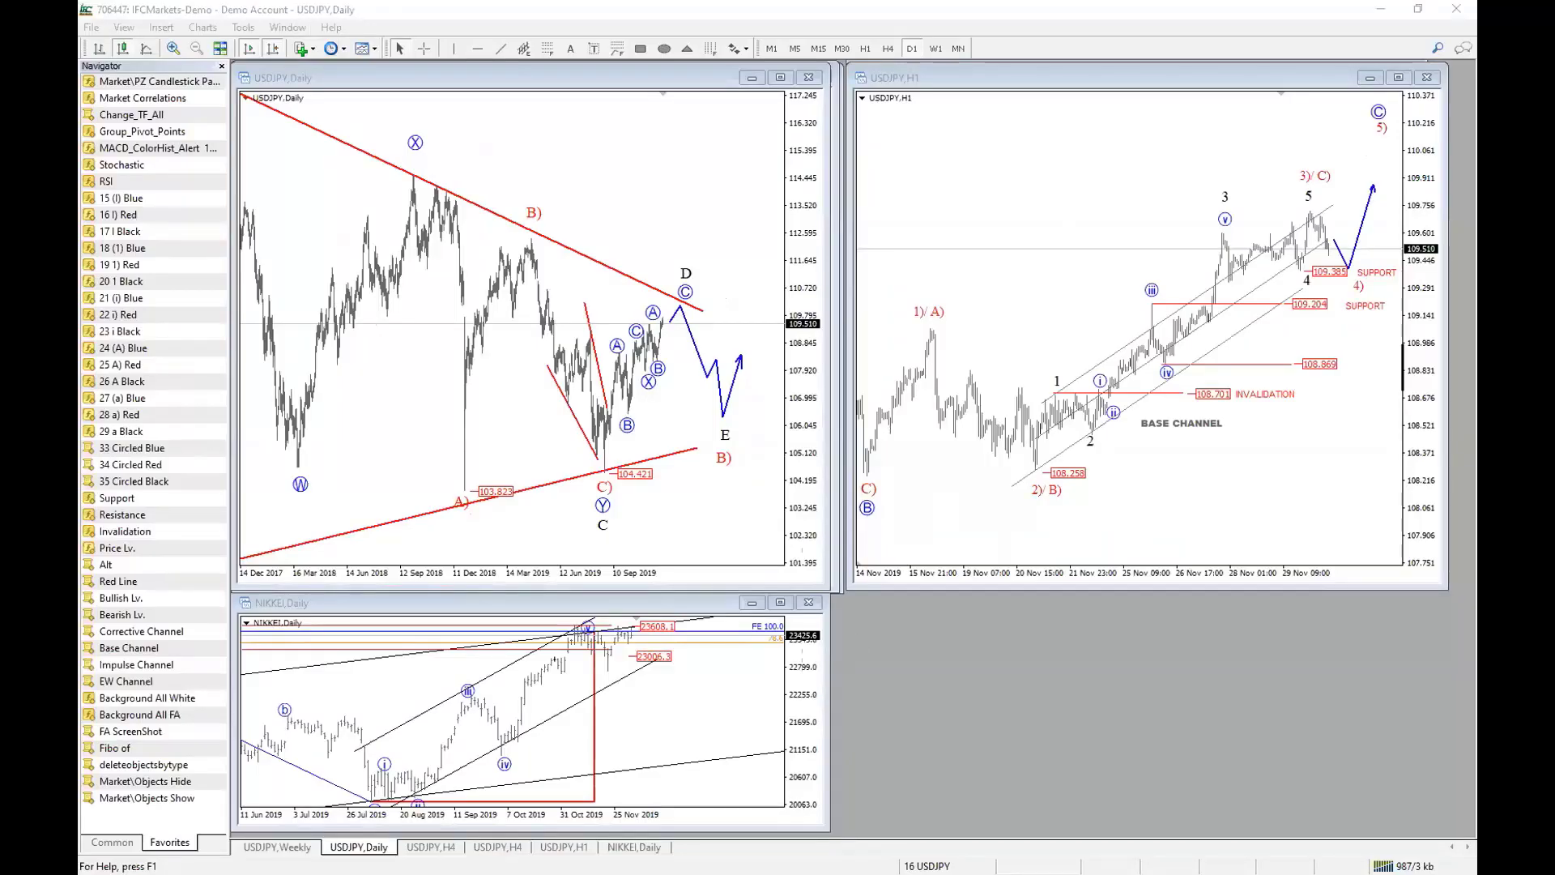
Load the 27 AUDJPY profile and rescale the Daily and H4 price axes
click(925, 865)
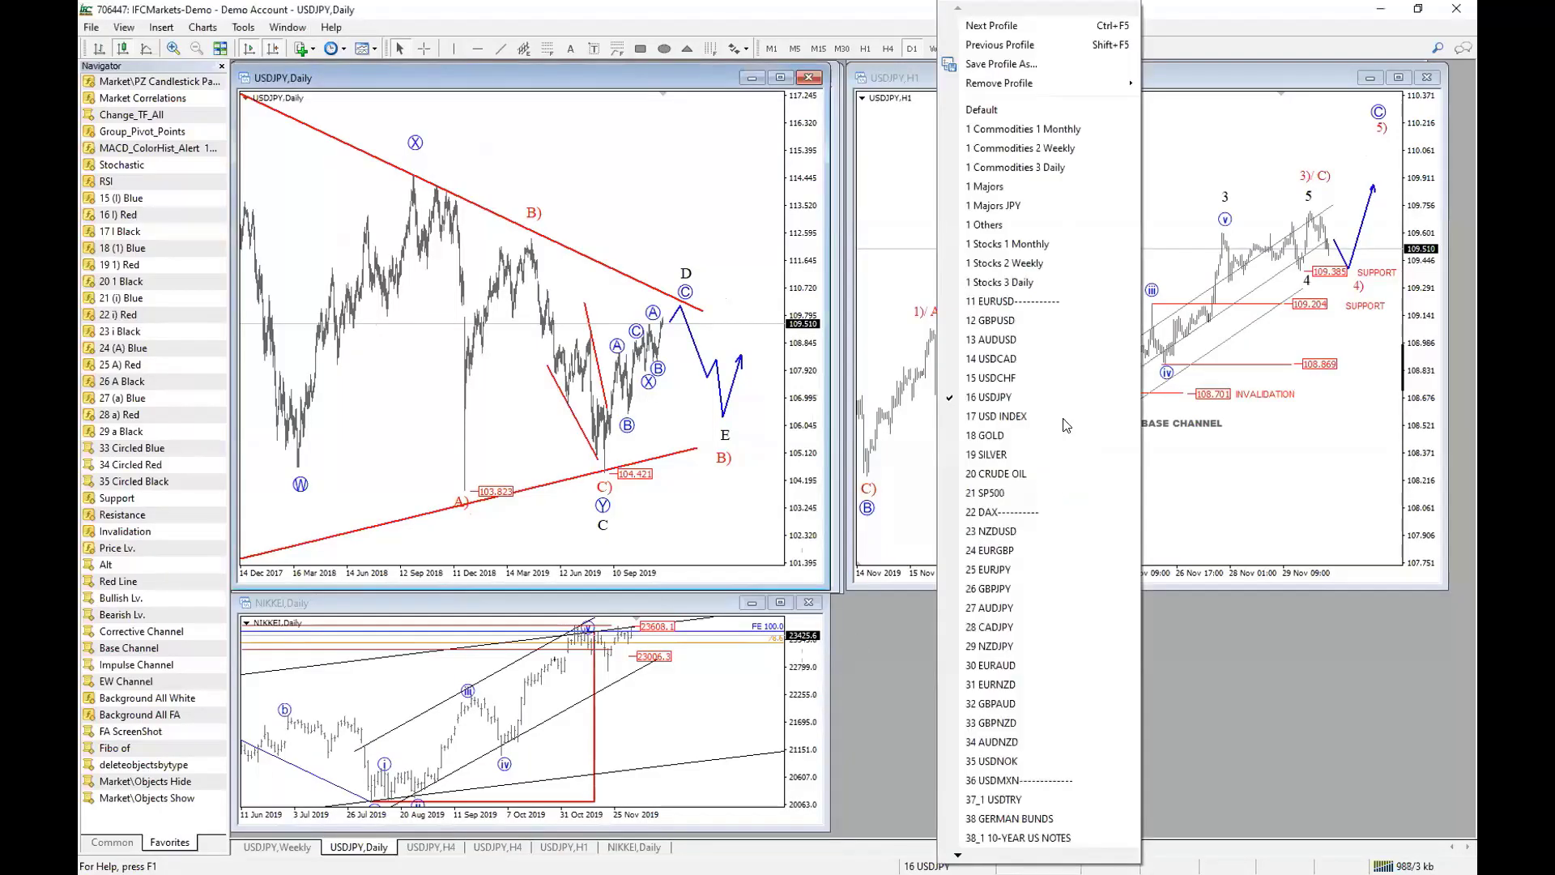
click(1051, 608)
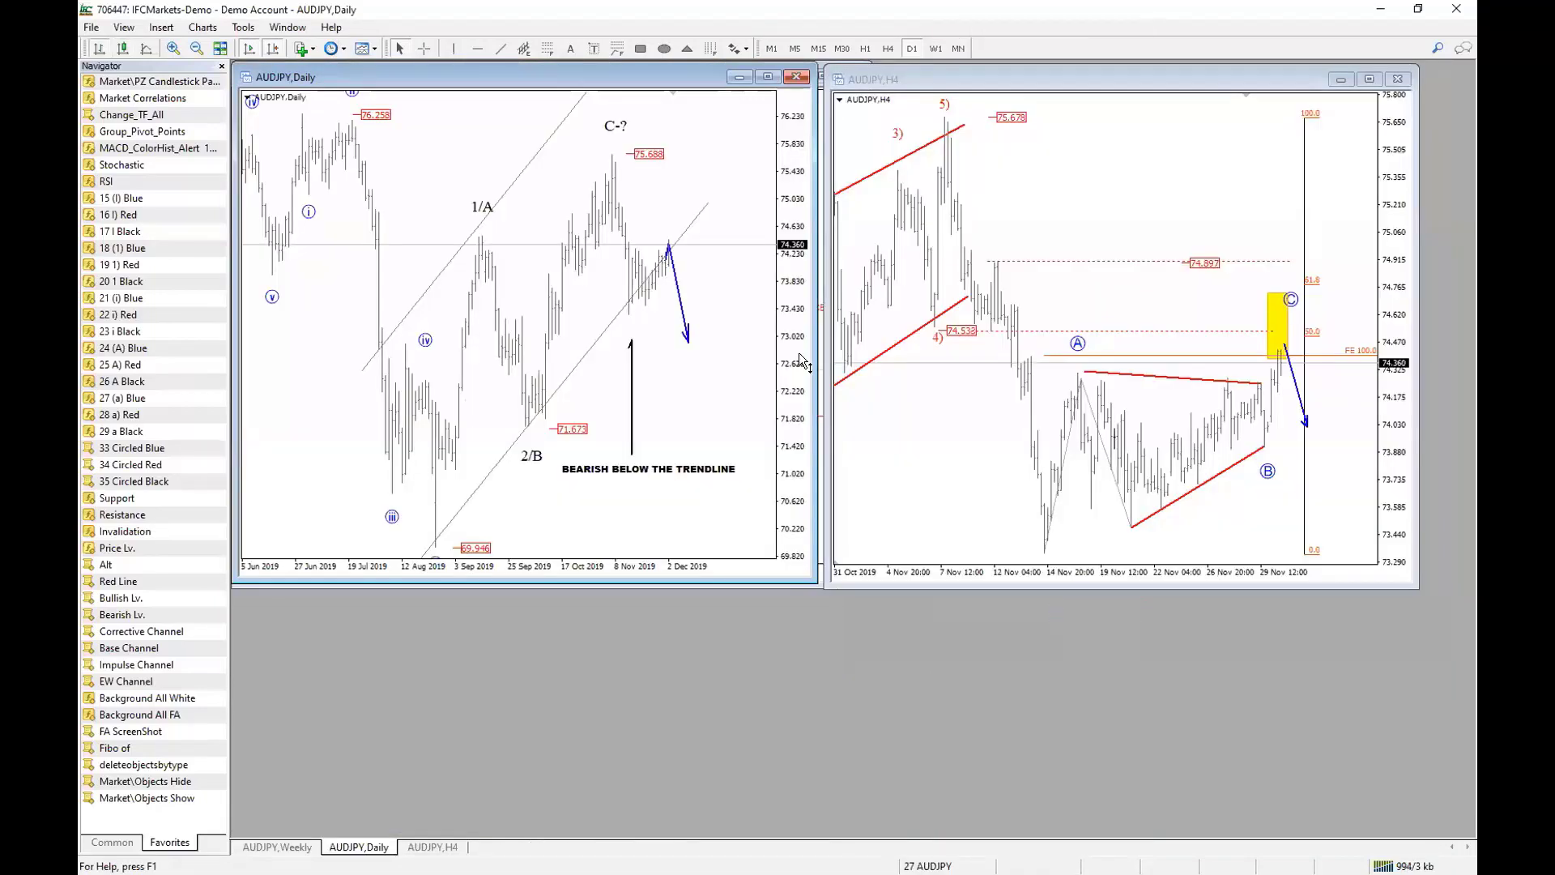
drag(800, 359, 800, 382)
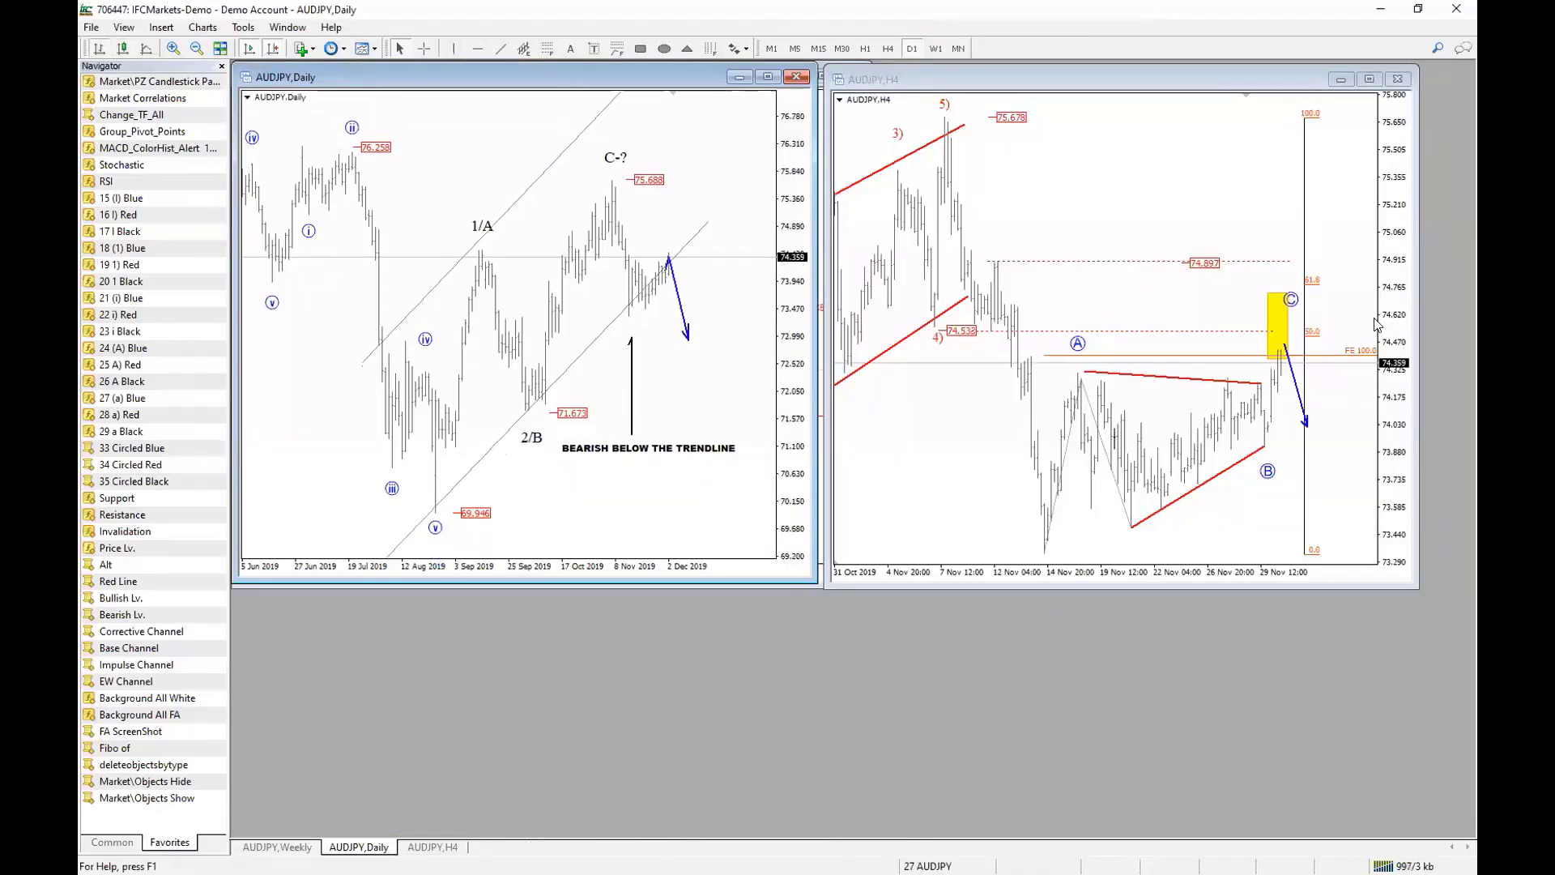
click(1377, 347)
mouse_move(1384, 306)
mouse_down()
mouse_move(1385, 344)
mouse_move(1373, 295)
mouse_up()
drag(777, 198, 780, 212)
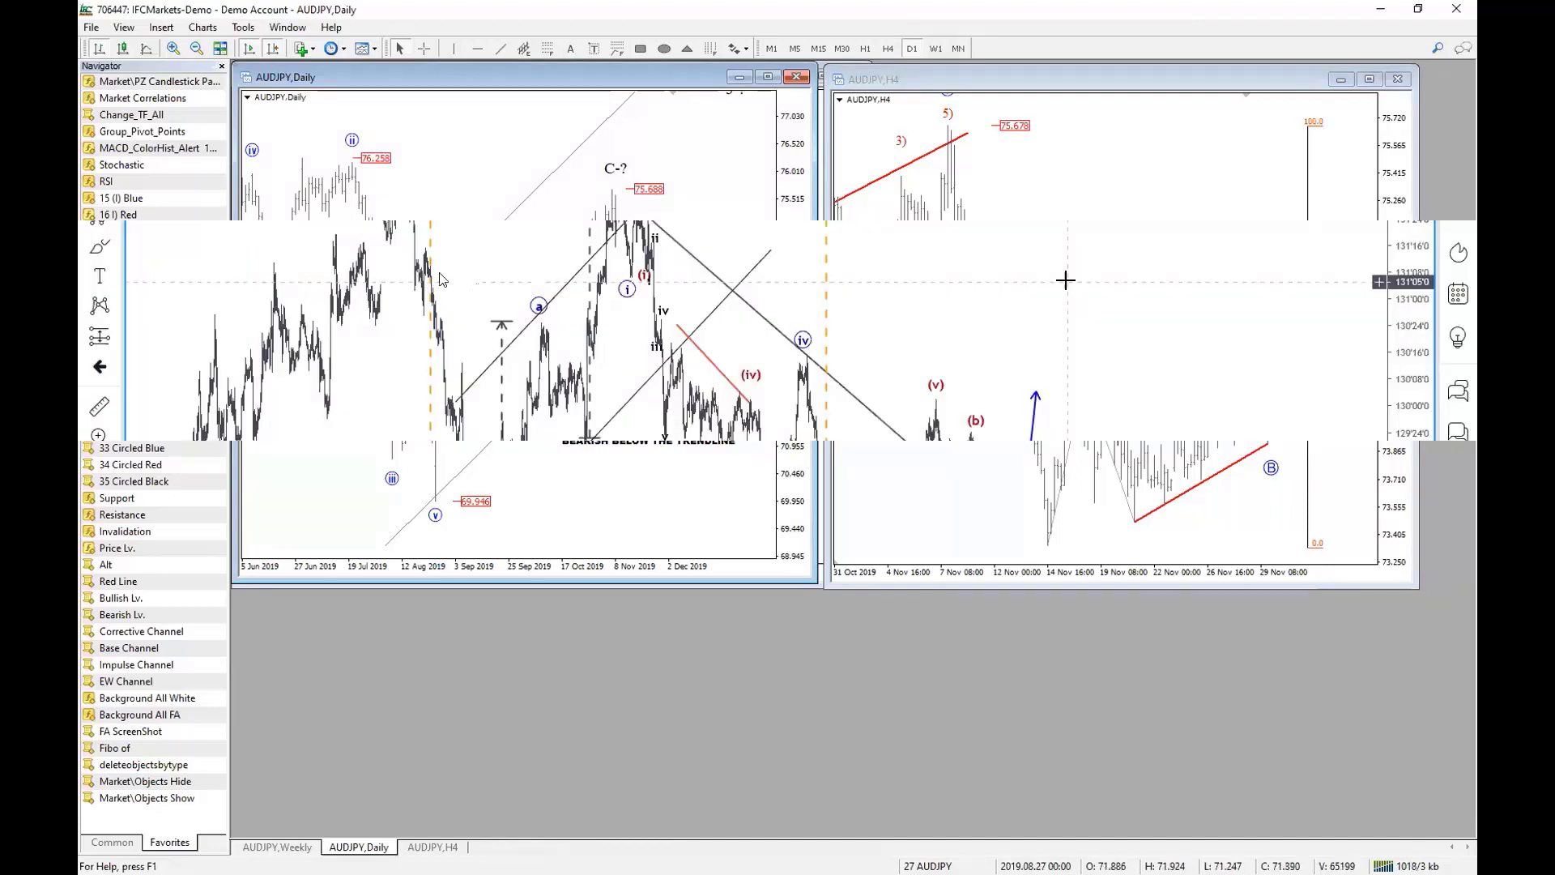
Draw and delete a trendline across the Daily highs, then scroll the H4 chart sideways
drag(414, 279, 736, 142)
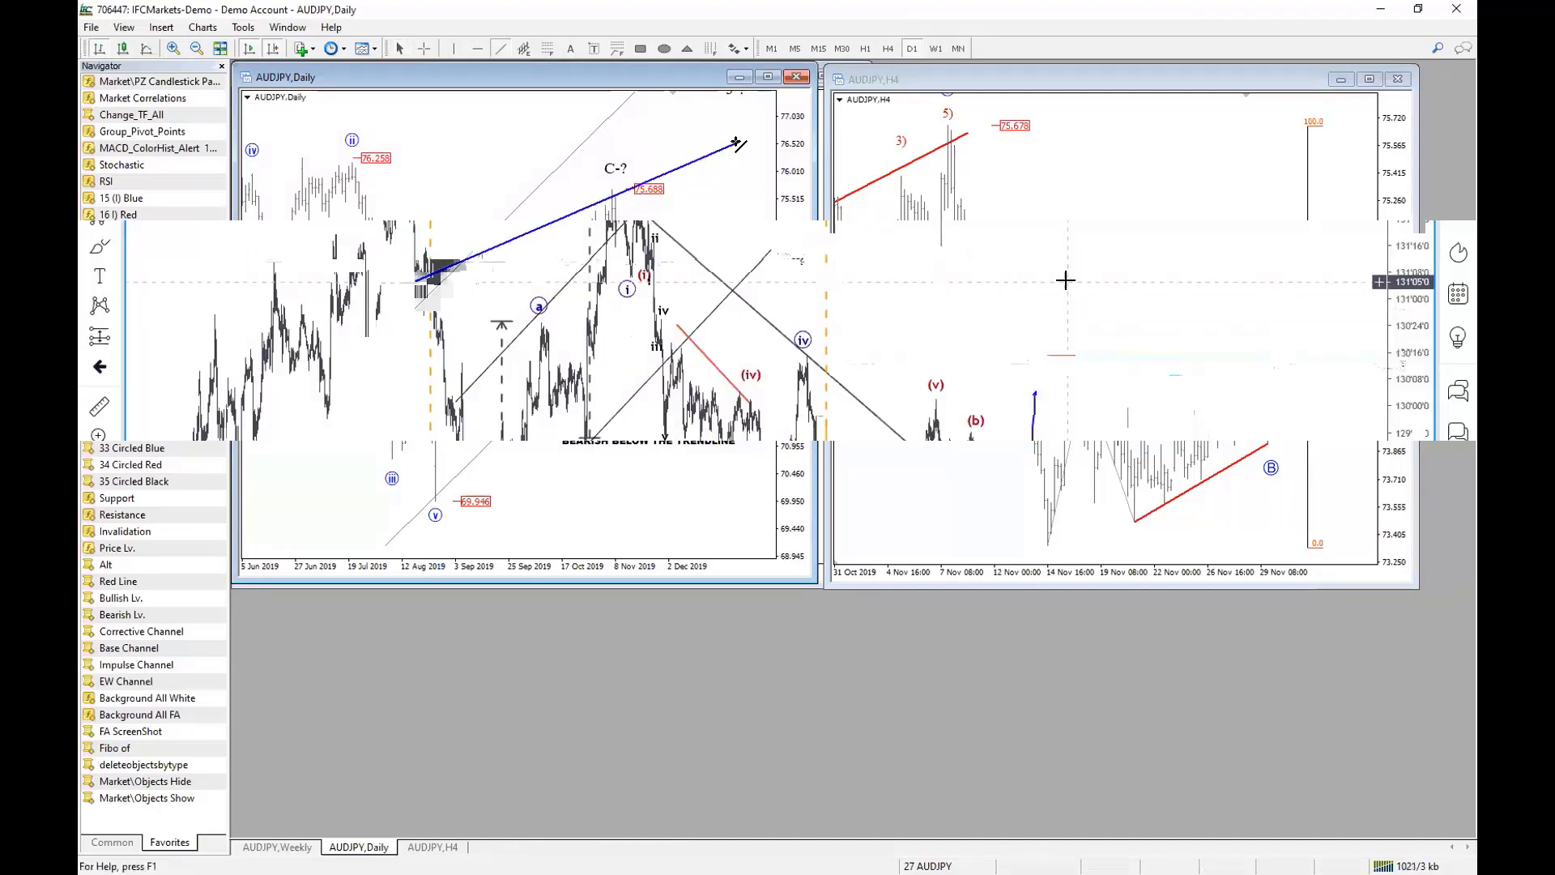
double_click(696, 159)
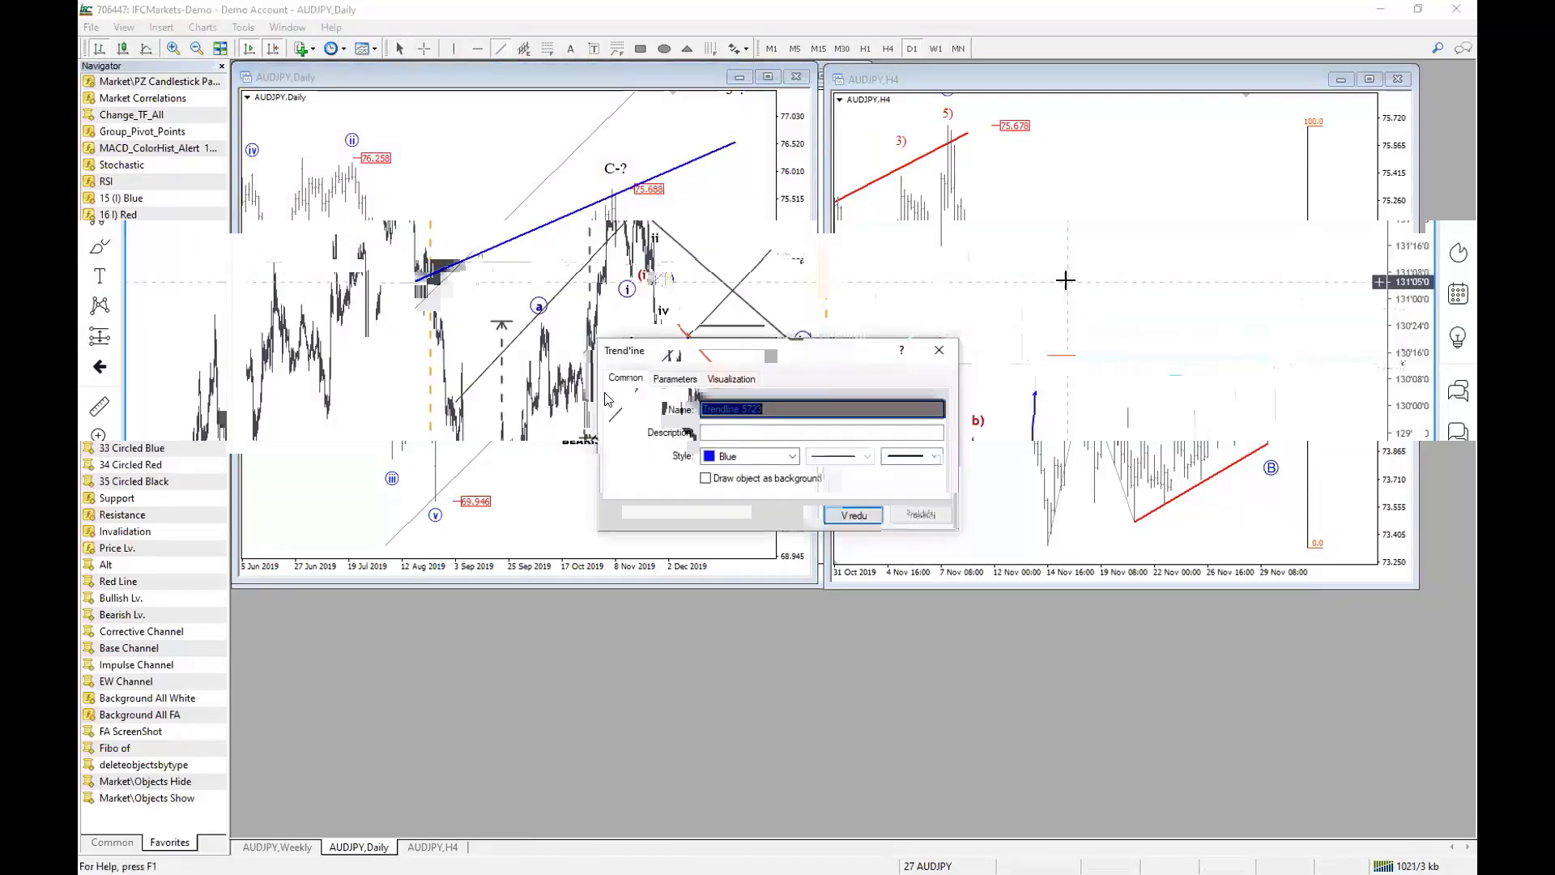
click(920, 515)
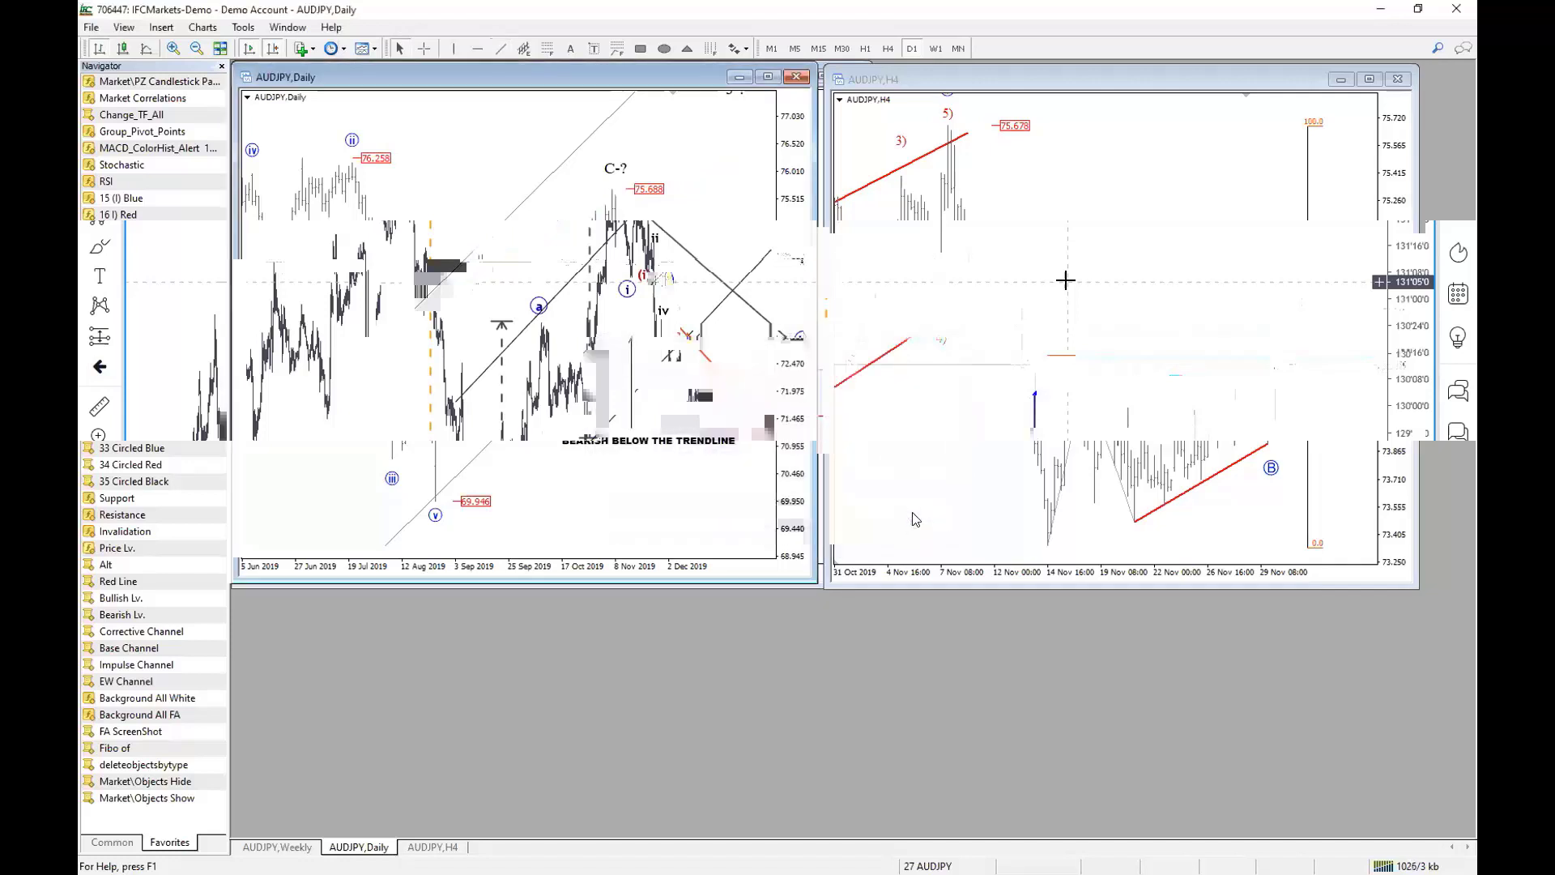
click(1089, 460)
drag(1090, 460, 909, 462)
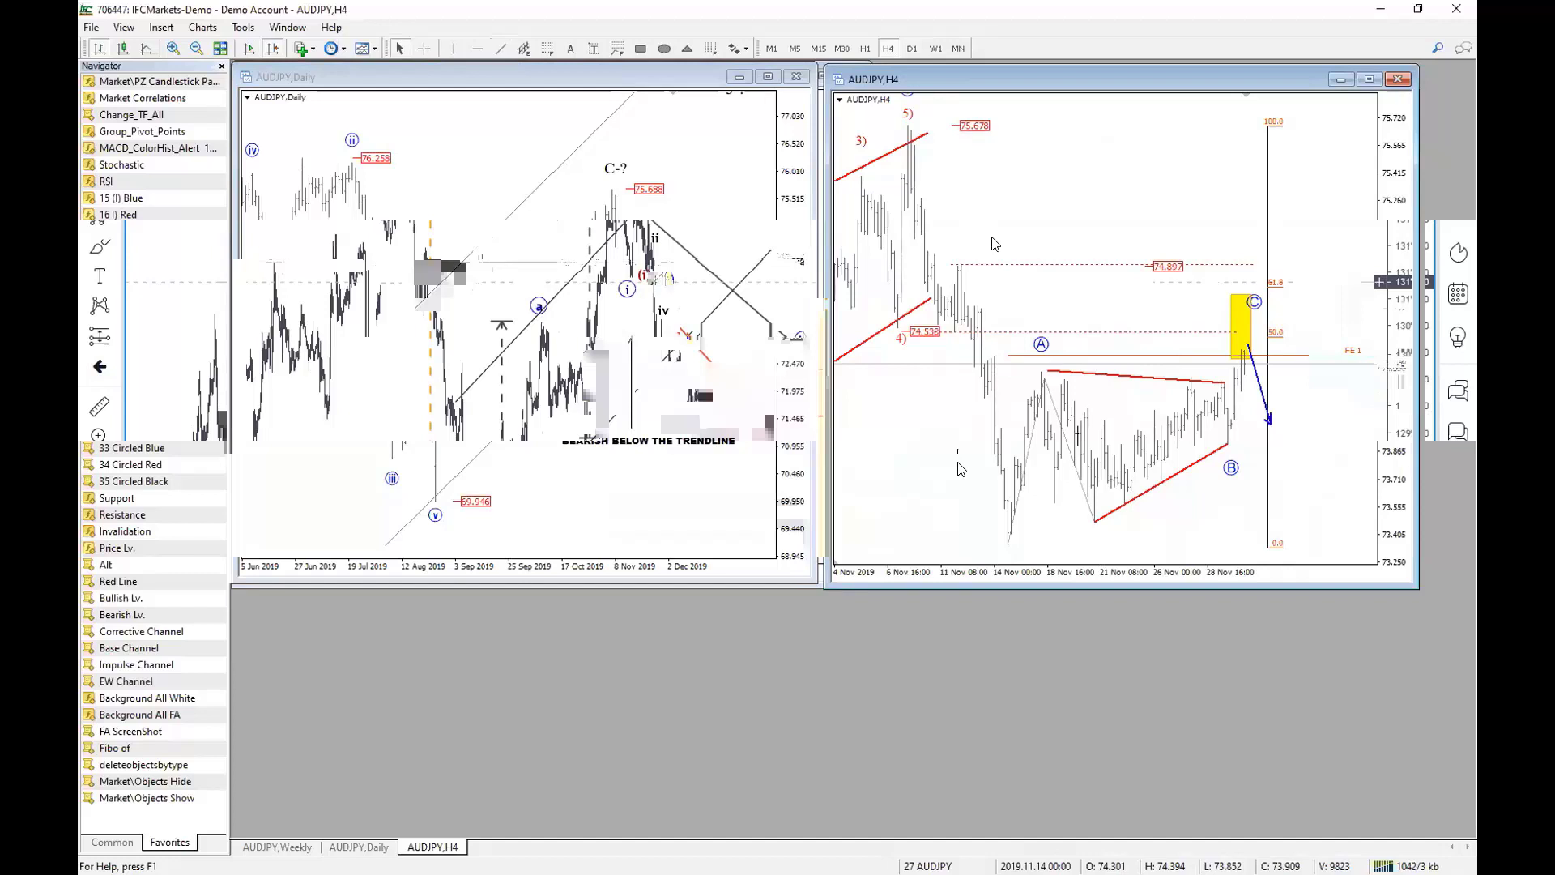
Compress the AUDJPY H4 price scale so the Fibonacci reaches its 0.0 level near 73.336
middle_click(910, 470)
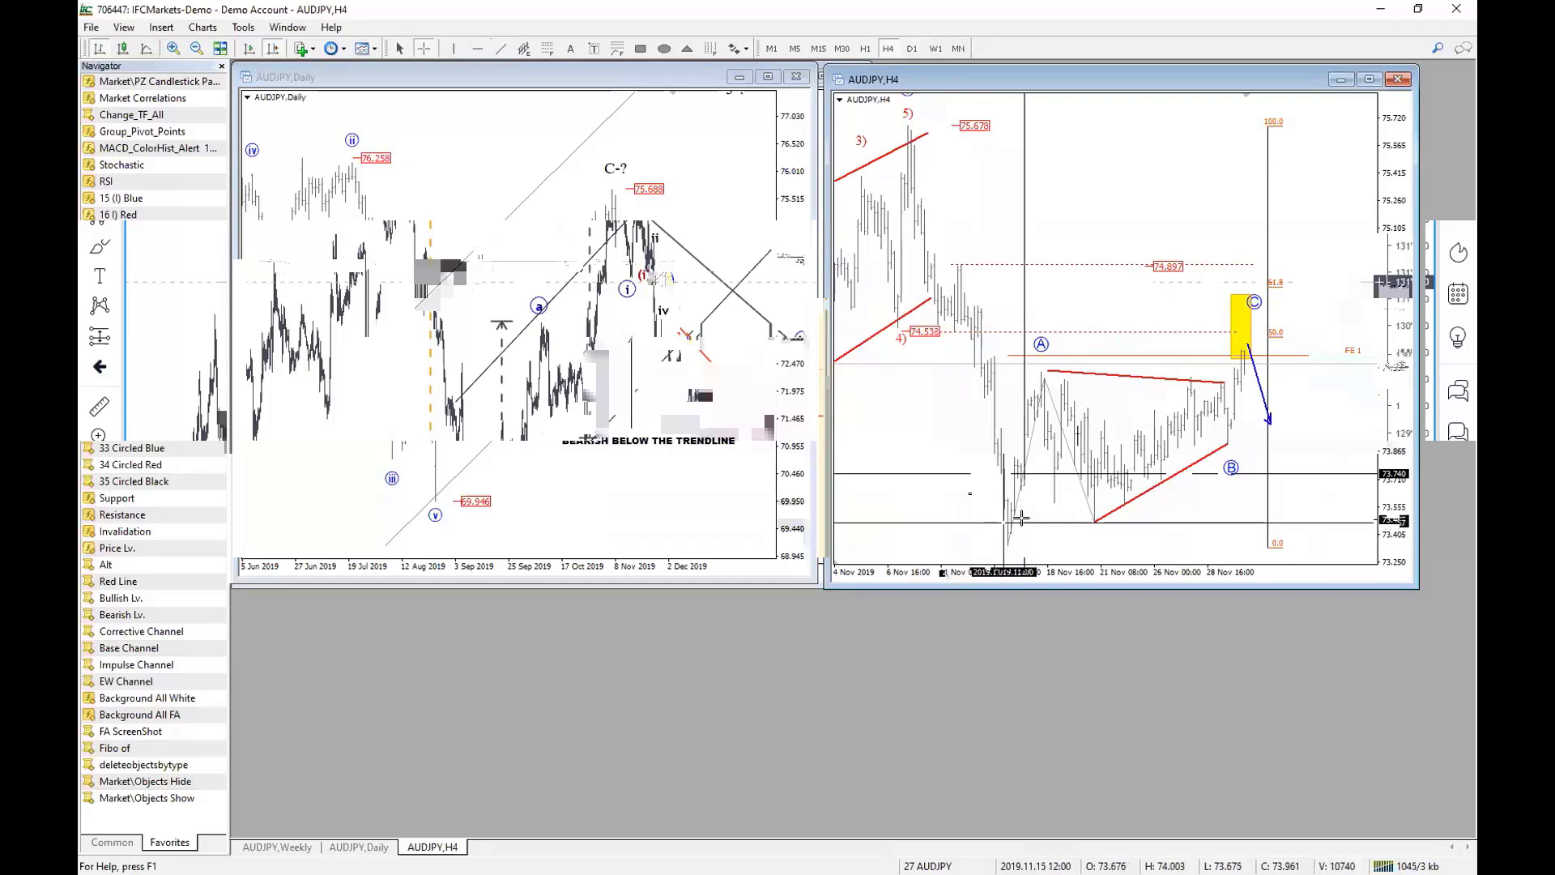
drag(1382, 332, 1399, 377)
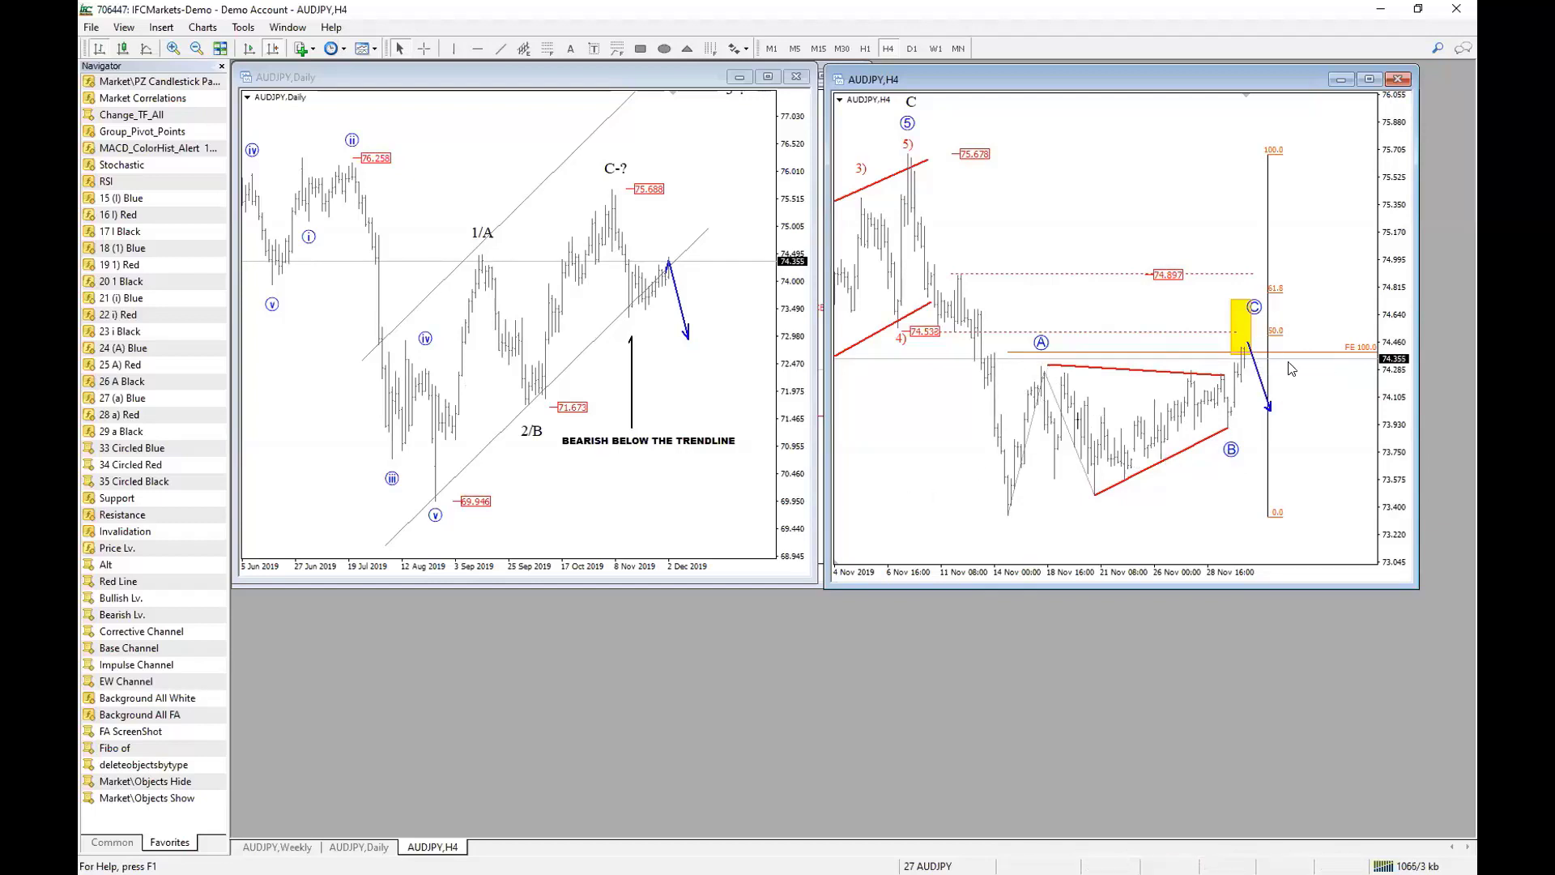
middle_click(1312, 529)
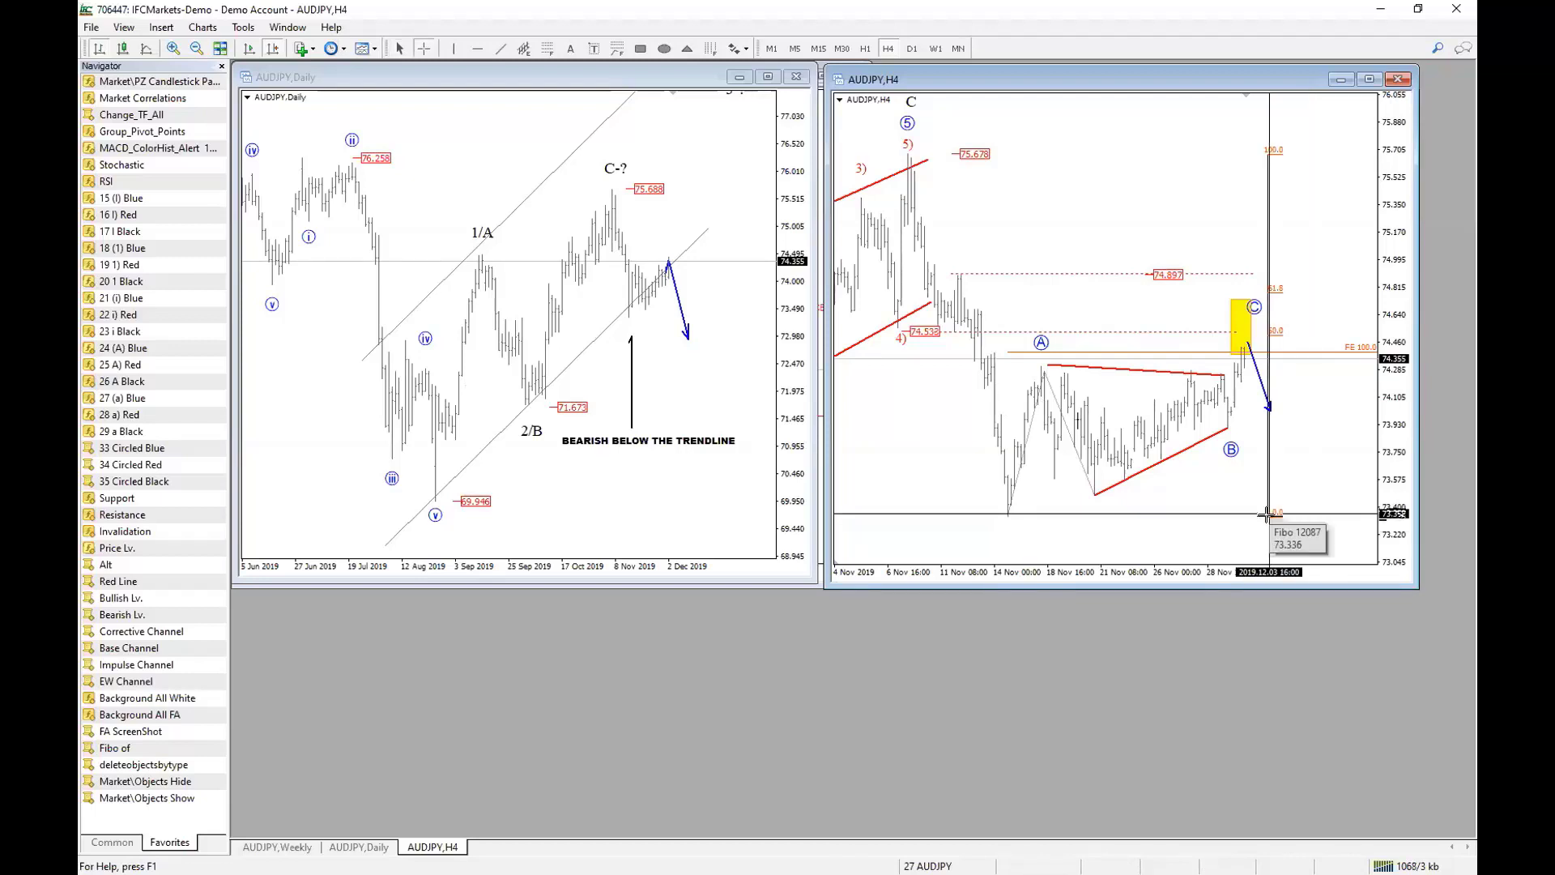
middle_click(1268, 519)
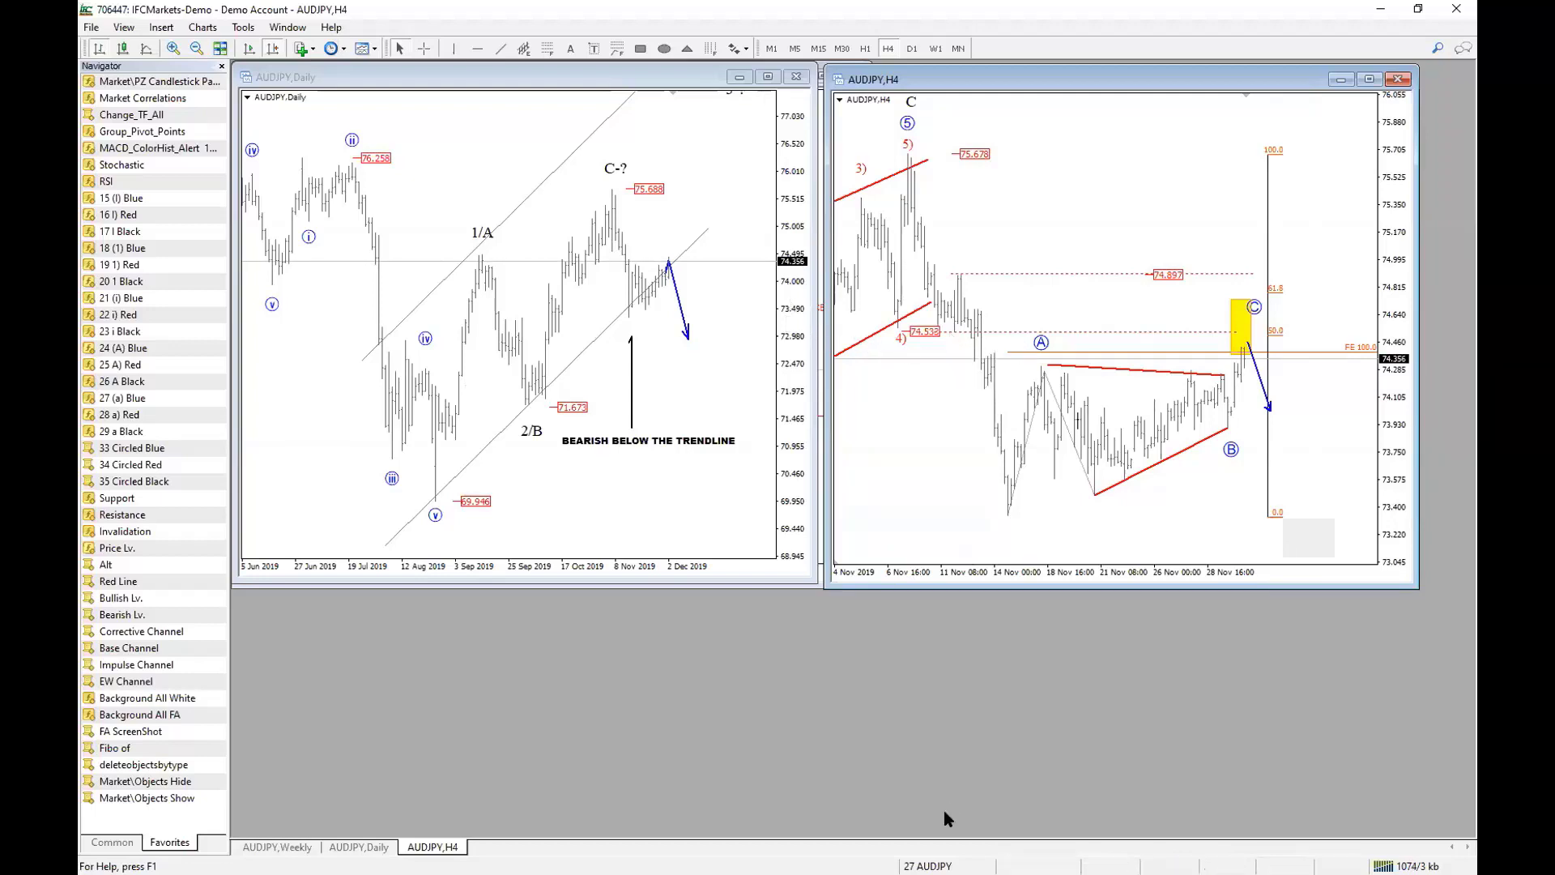
Load the 18 GOLD profile, compress the XAUUSD H4 price range, and measure a down-move
click(928, 866)
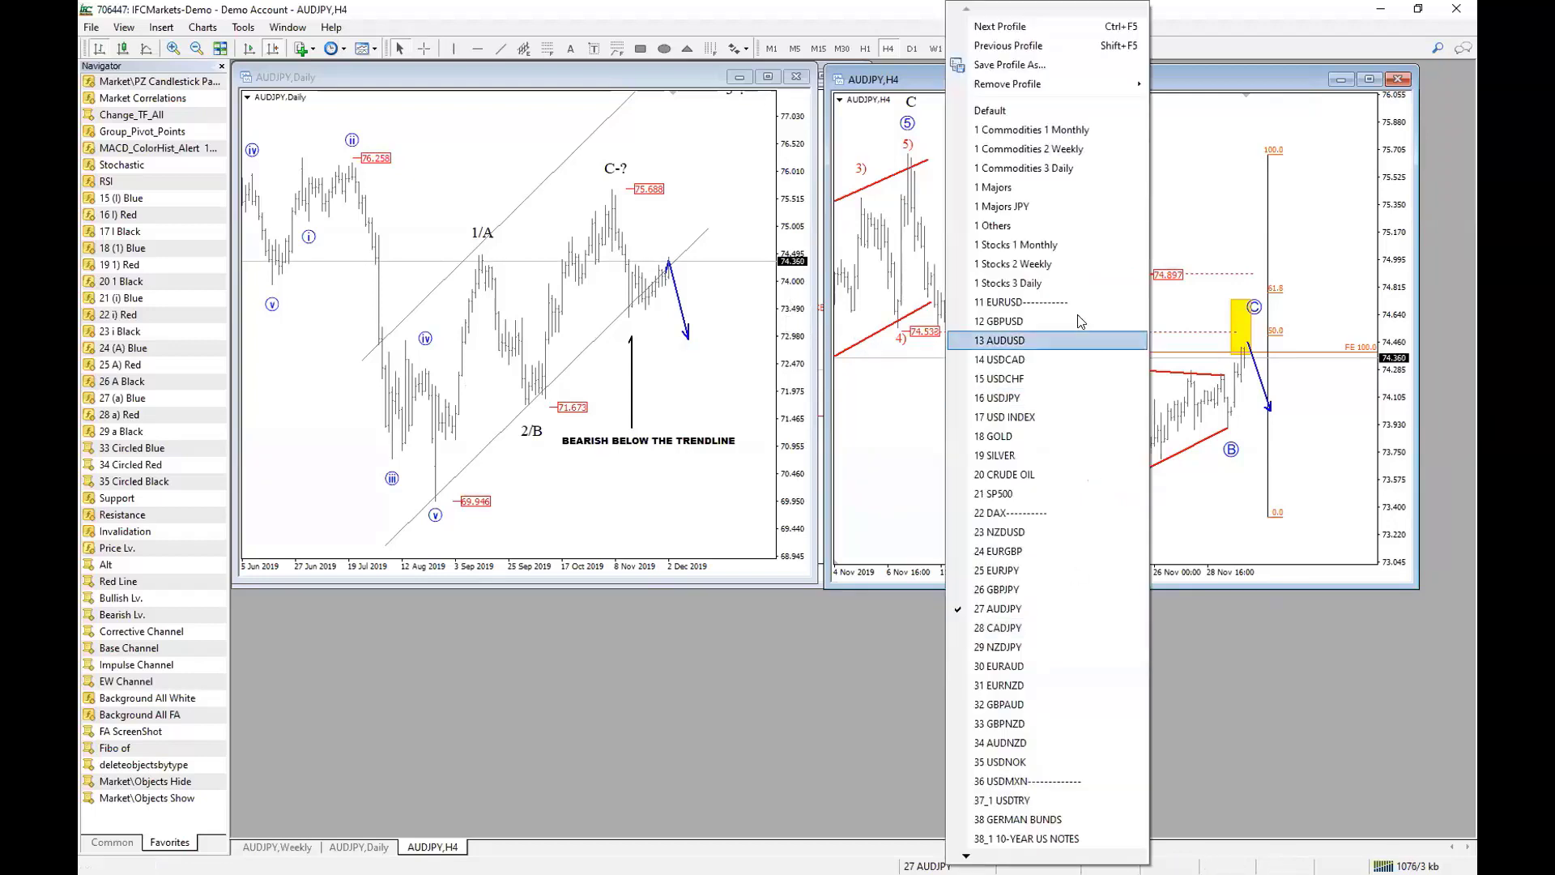
click(1065, 431)
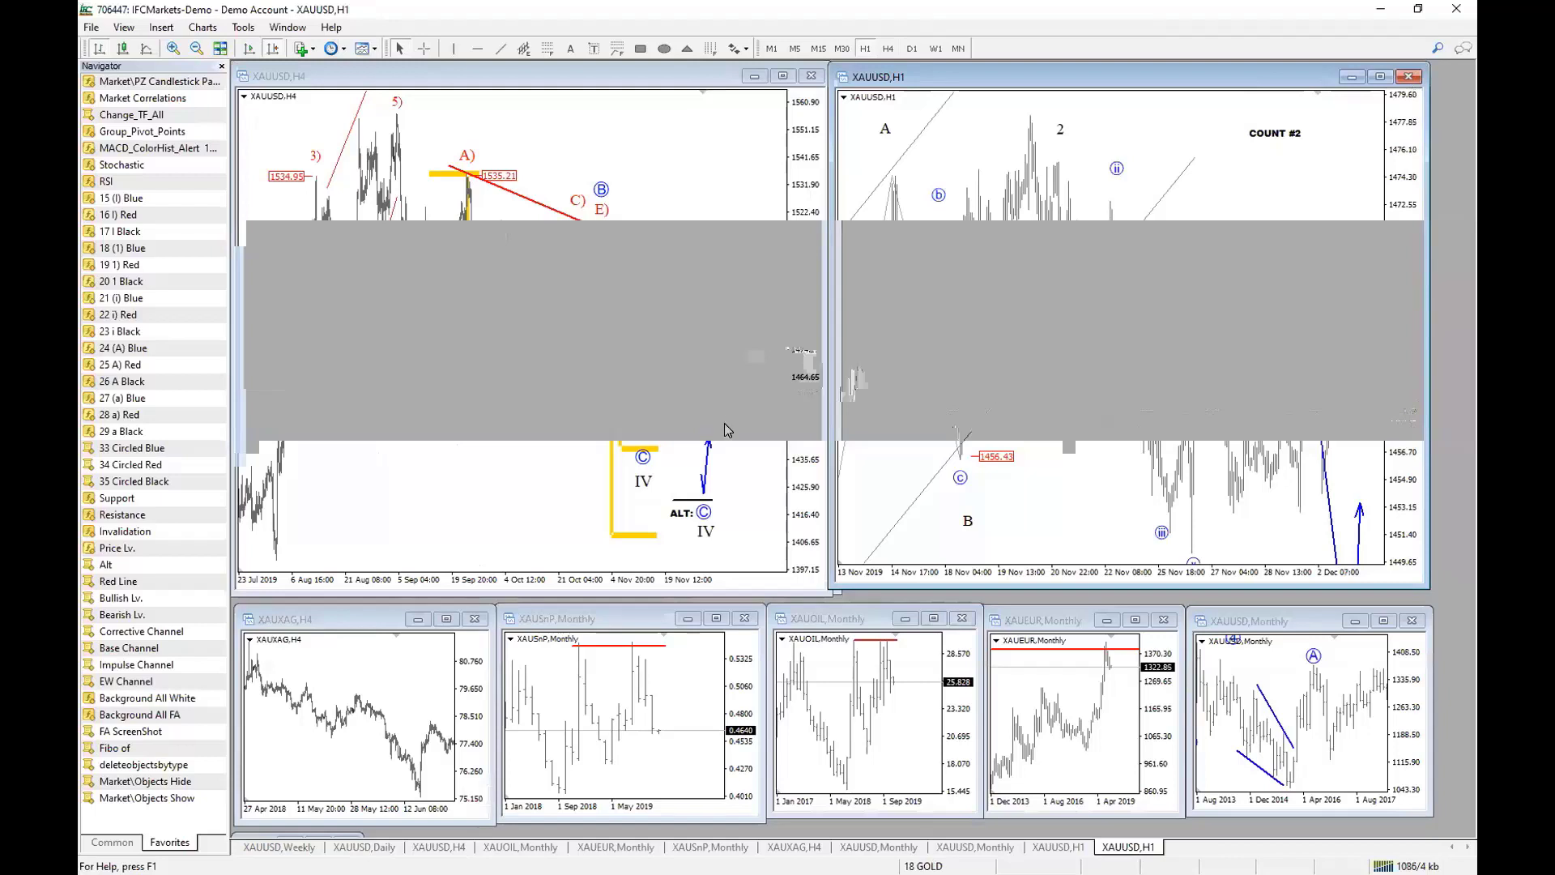
drag(789, 375, 796, 386)
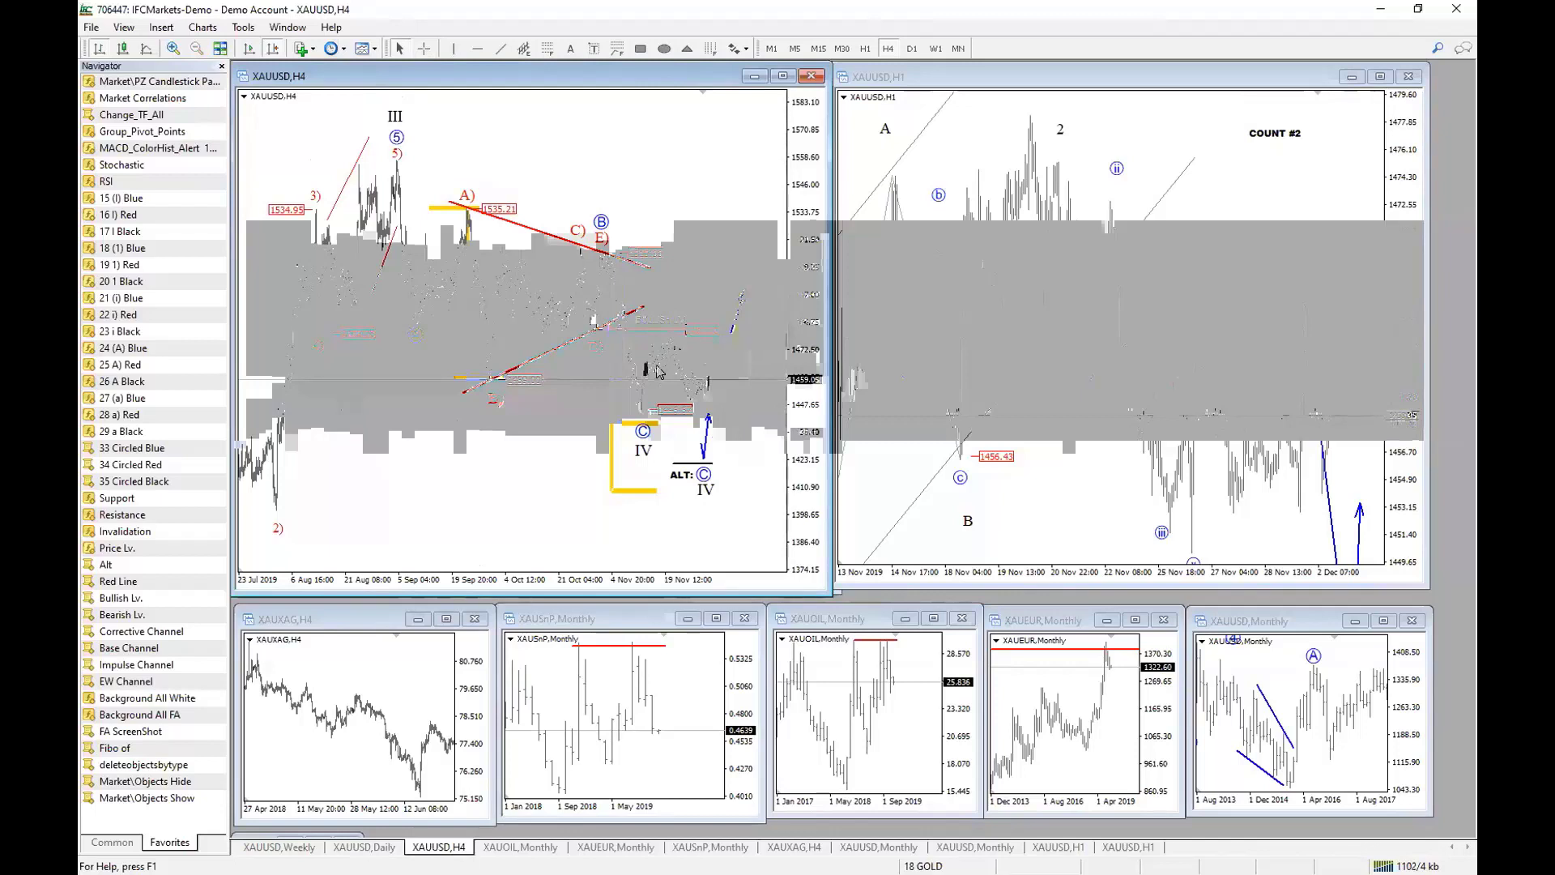
middle_click(507, 473)
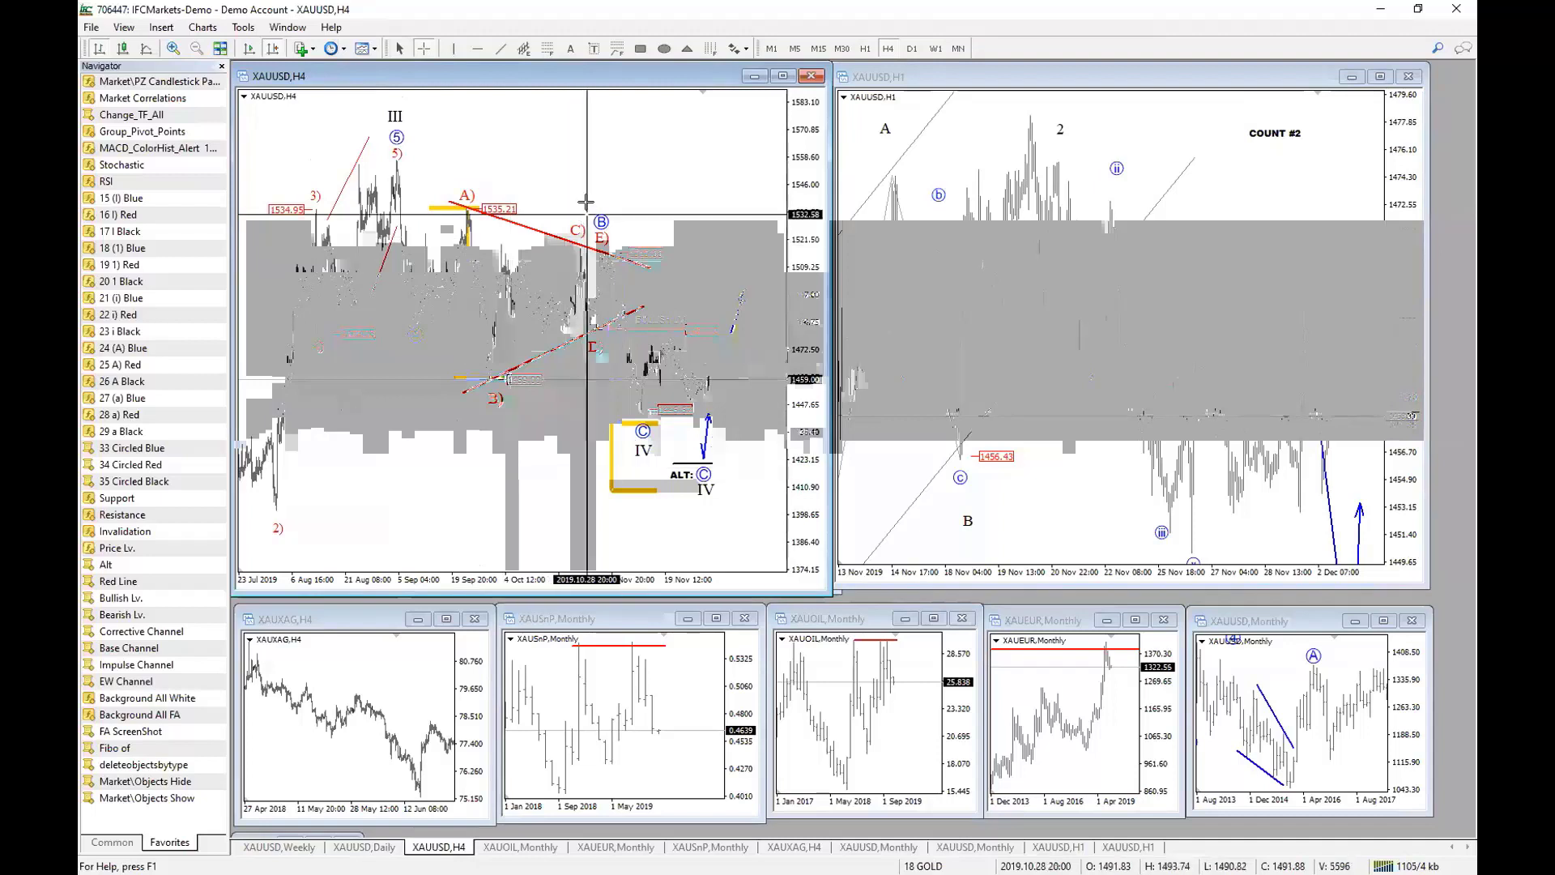
drag(587, 202, 747, 455)
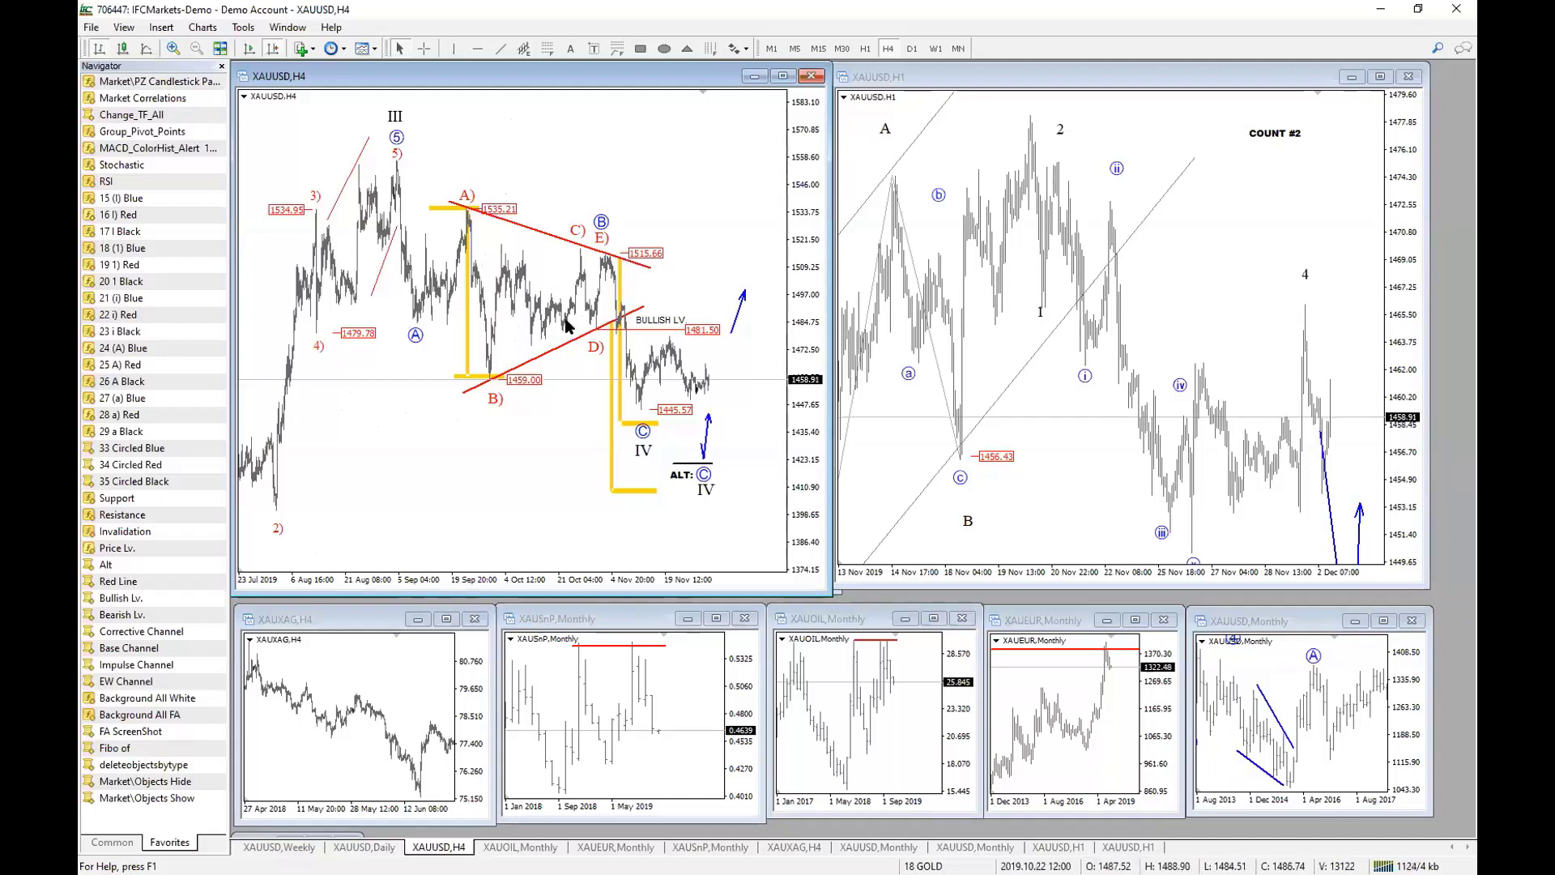
Nudge the circled C label near wave IV into position on the gold H4 chart
double_click(639, 431)
drag(639, 432, 641, 427)
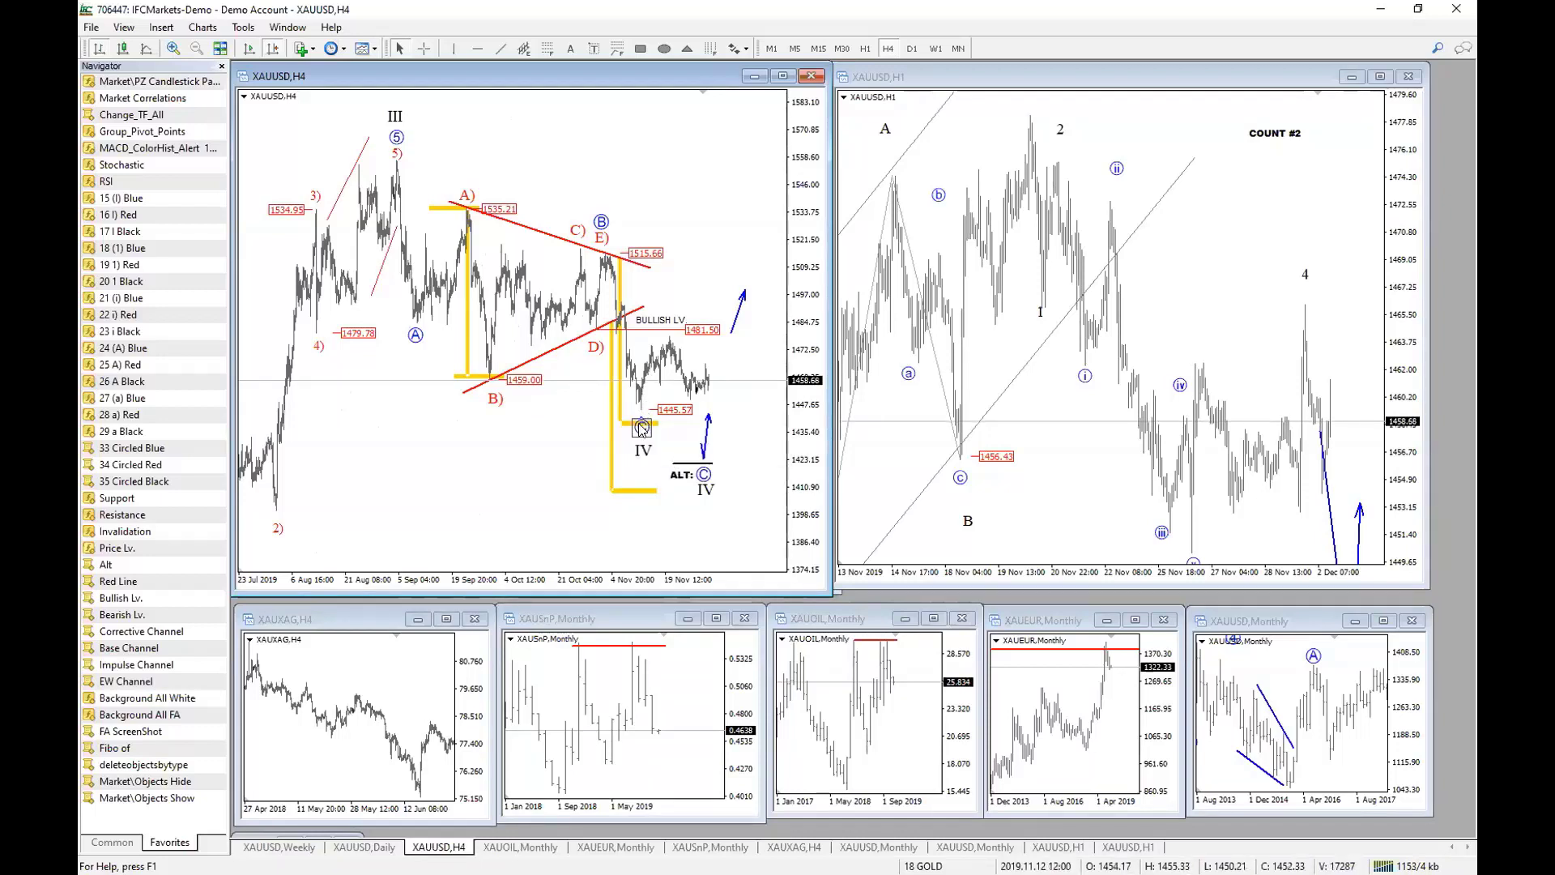
drag(641, 427, 640, 431)
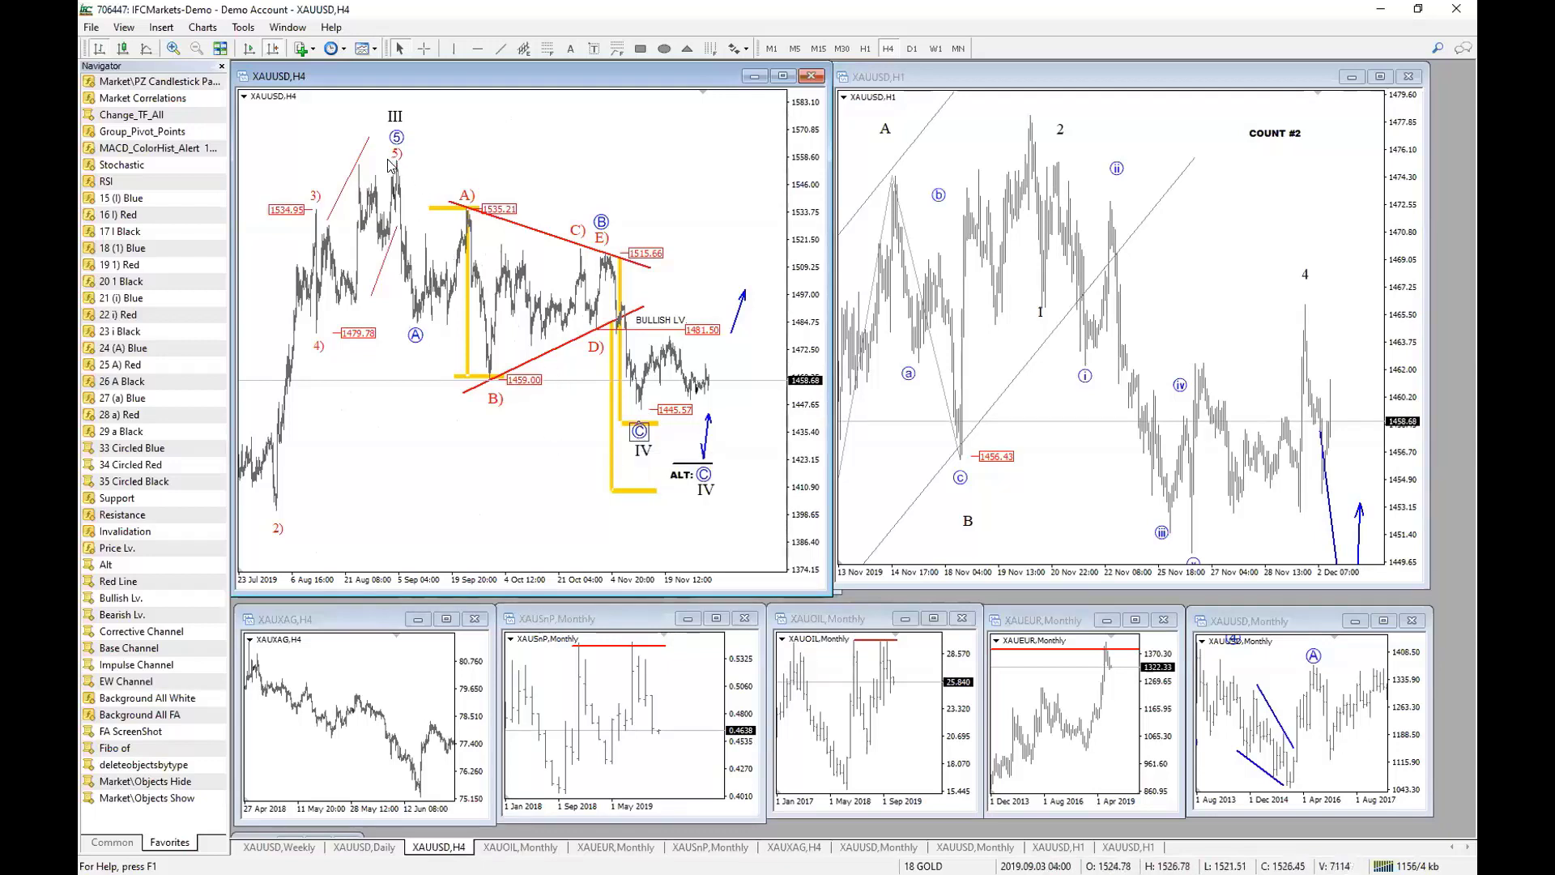
key(ctrl+f)
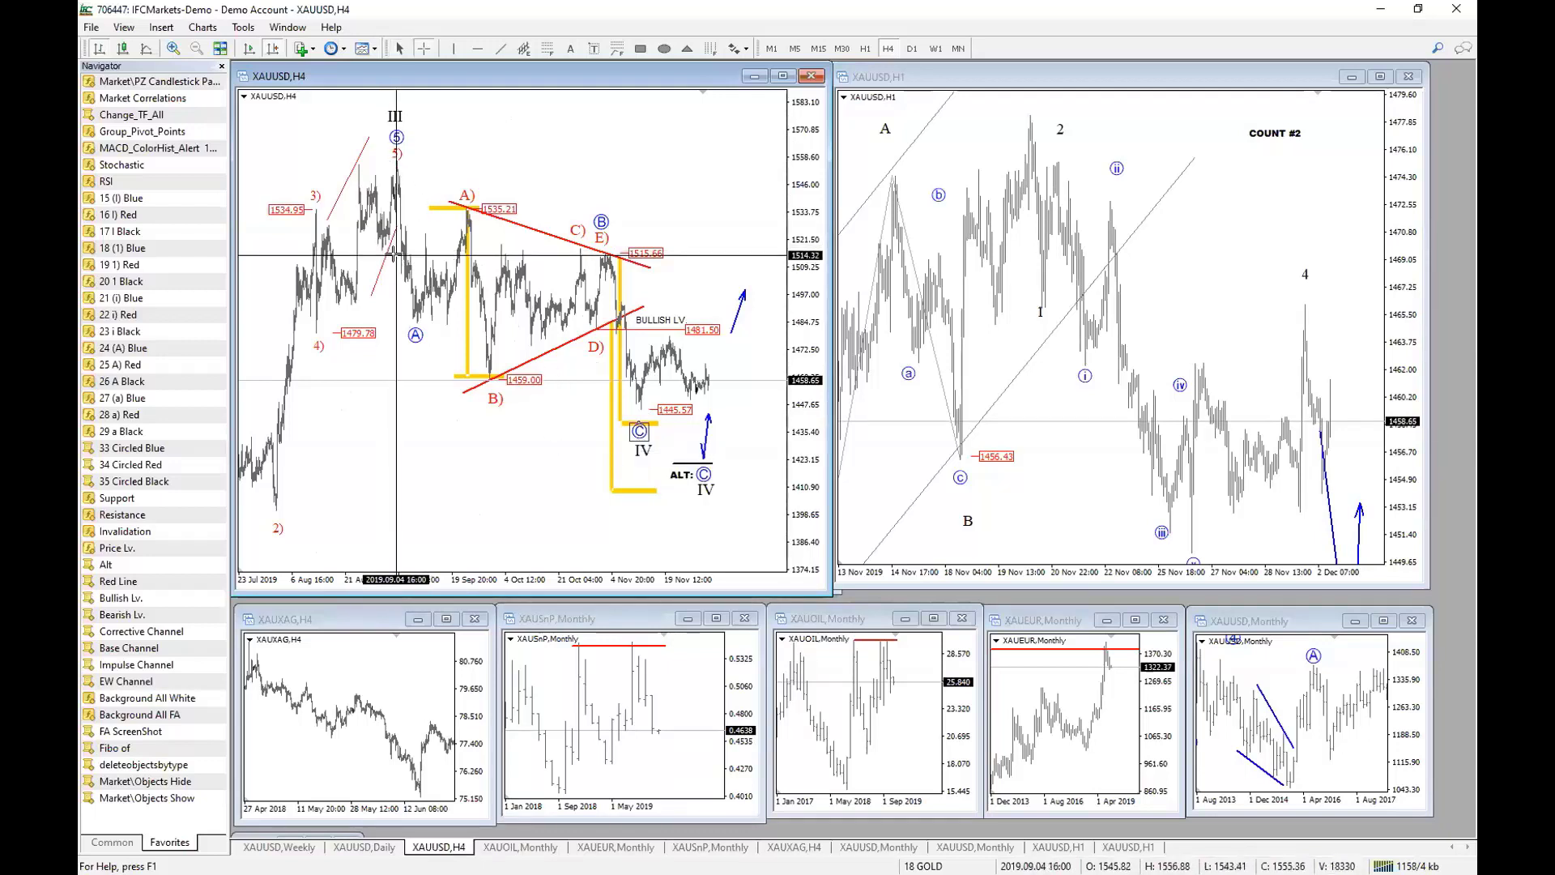
key(Escape)
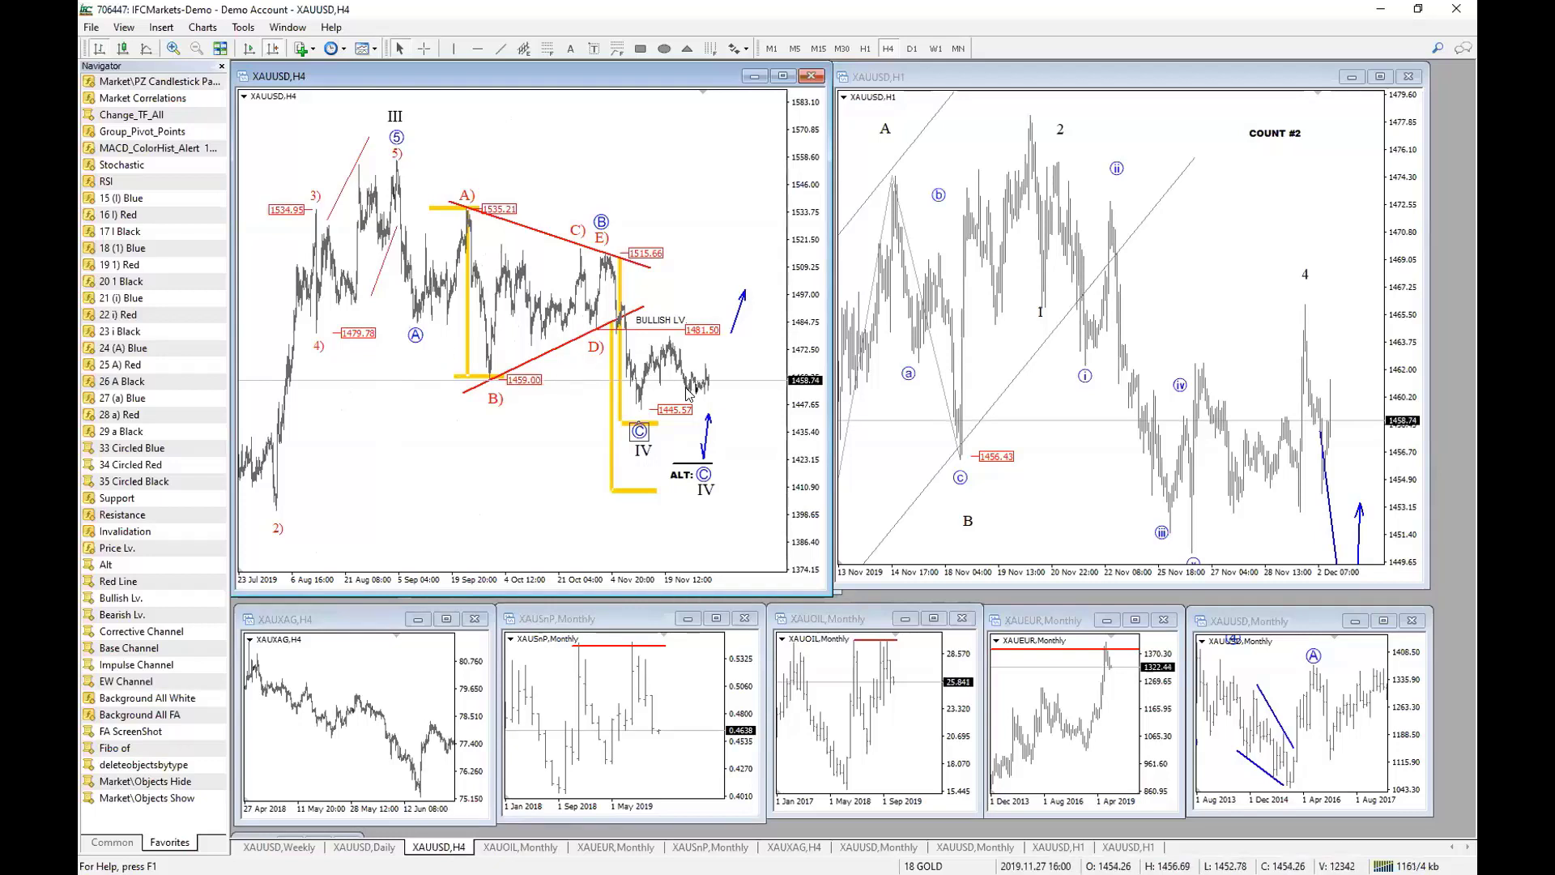
Pan the gold H4 chart back to older bars and widen its price range
drag(458, 467, 471, 465)
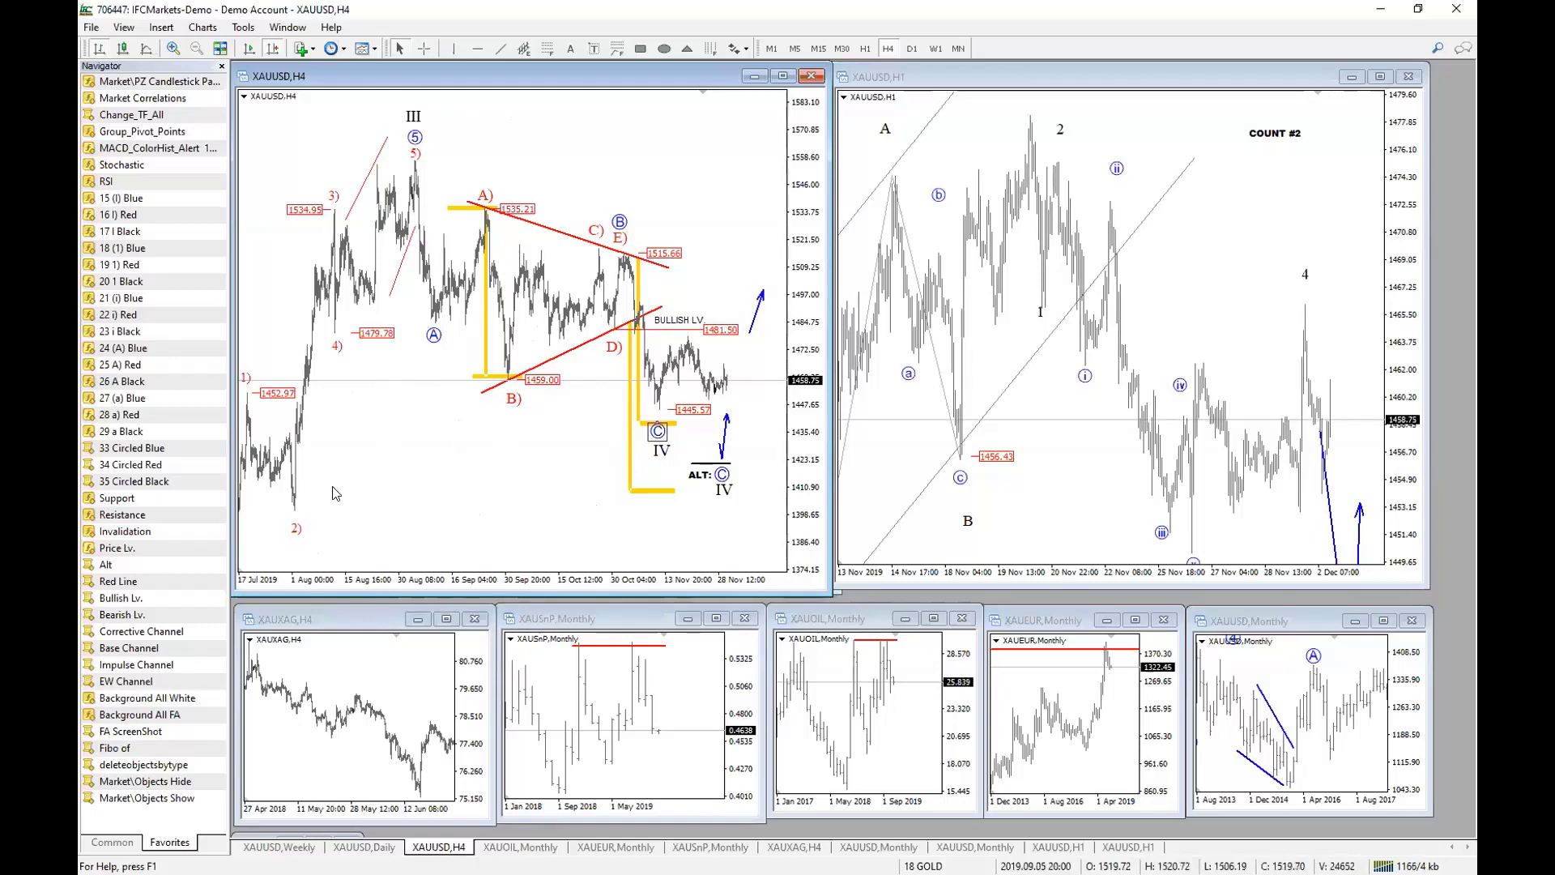
drag(398, 465, 417, 392)
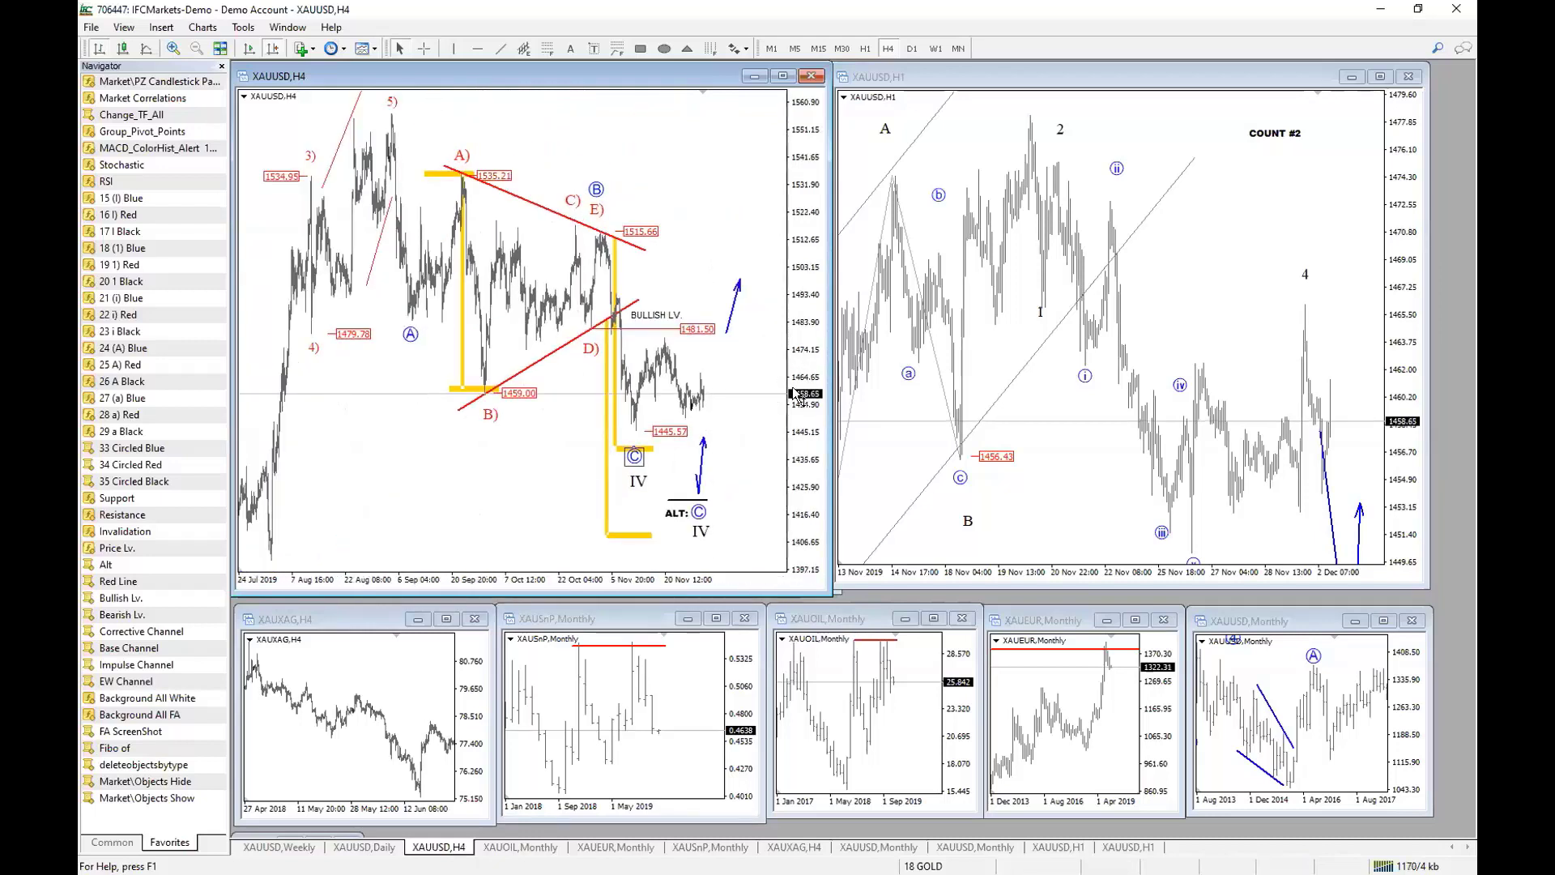
drag(798, 387, 797, 395)
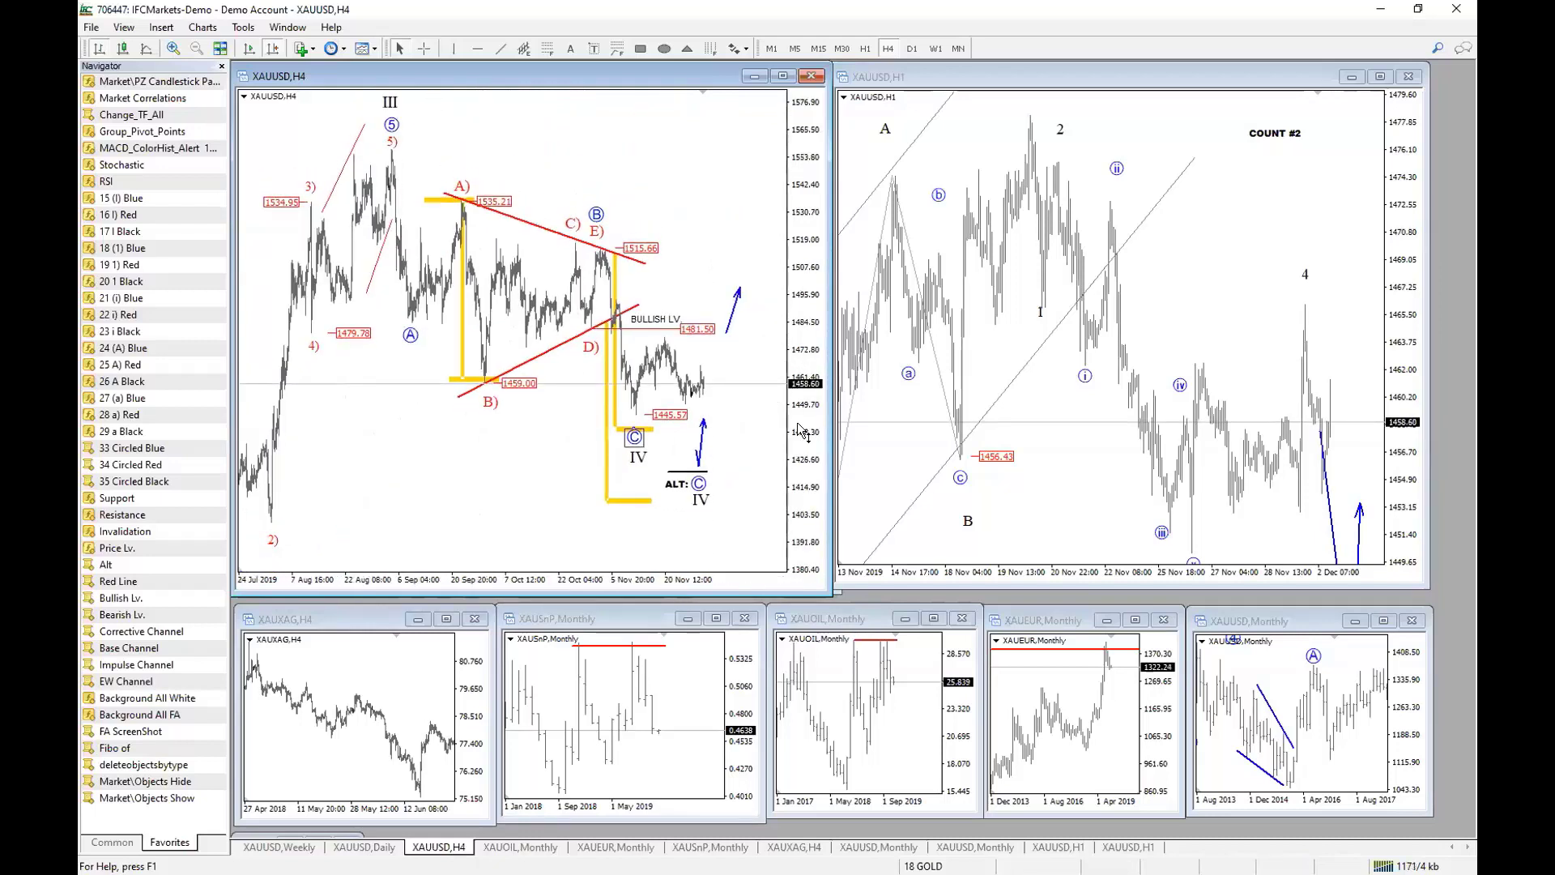
click(929, 866)
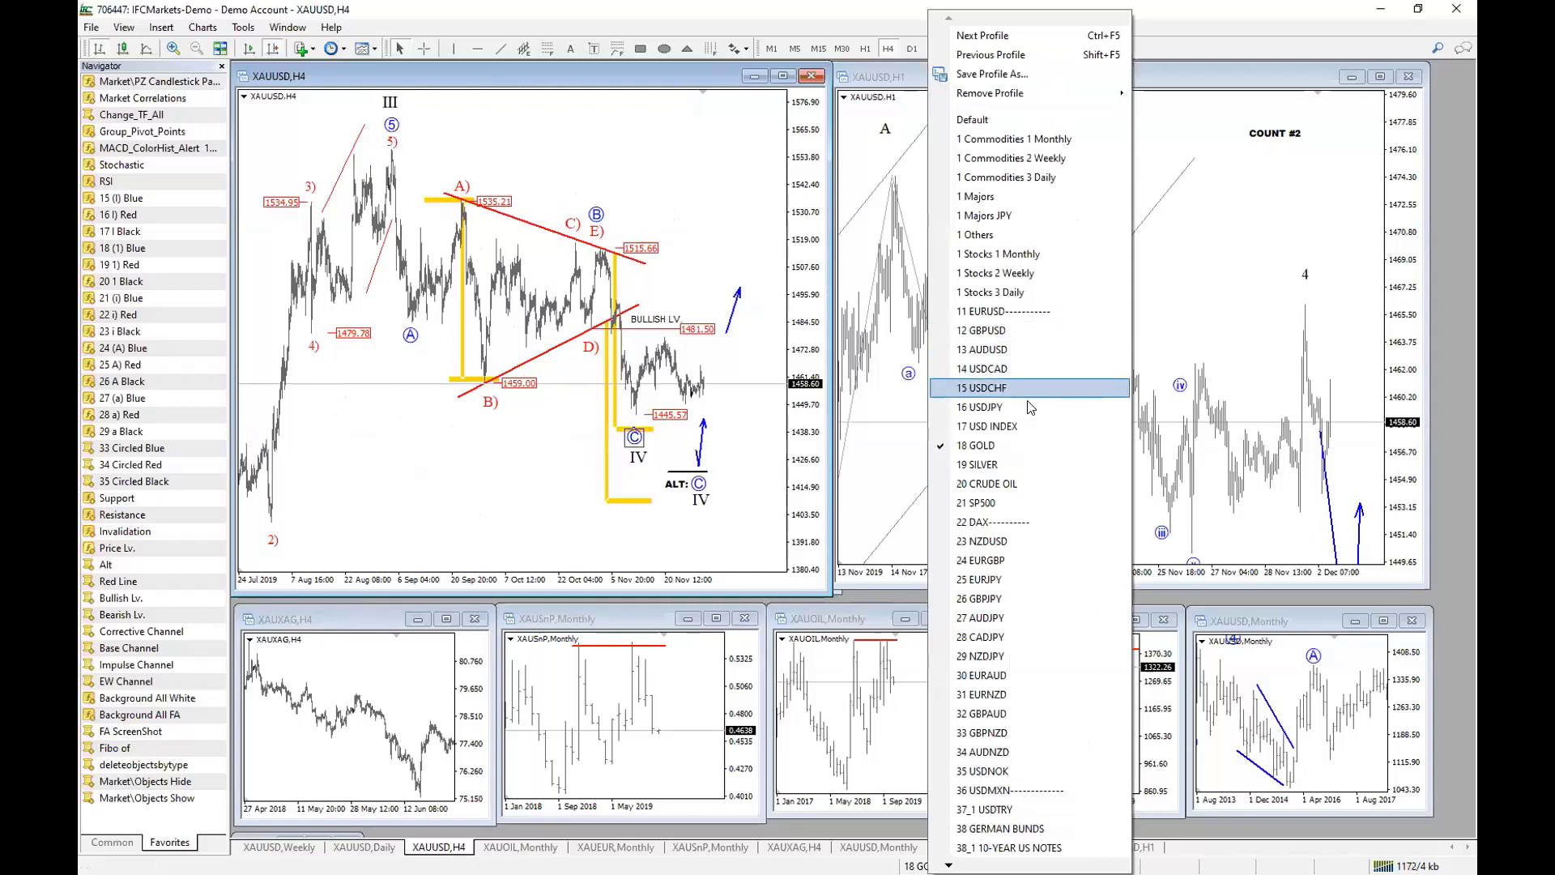
Load the 17 USD INDEX profile and apply an all-white background to the USDIDX H4 chart
click(1025, 422)
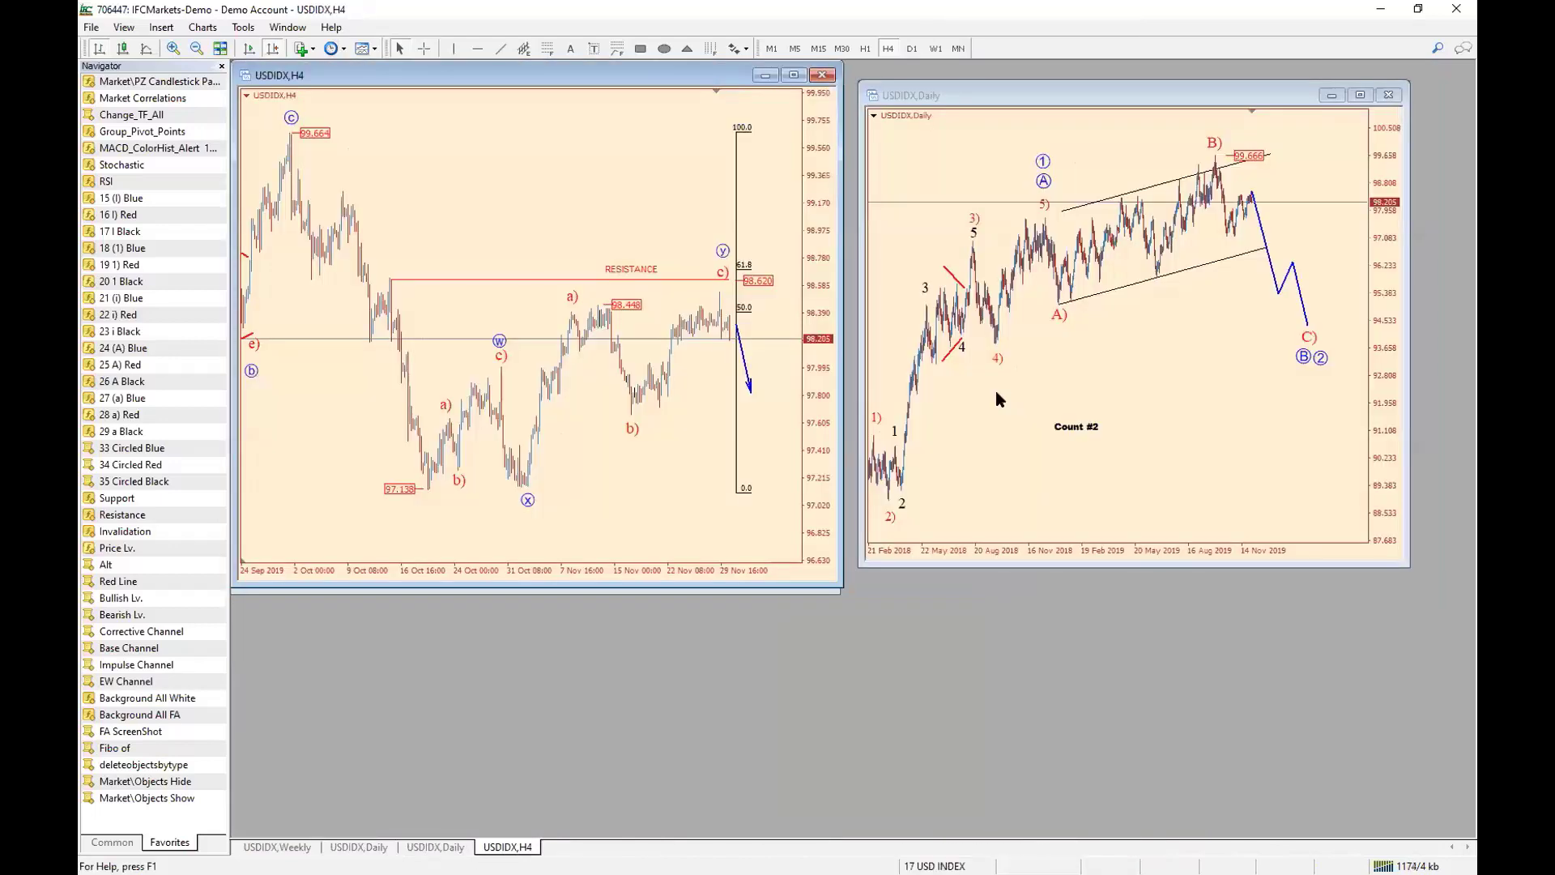
drag(468, 374, 470, 377)
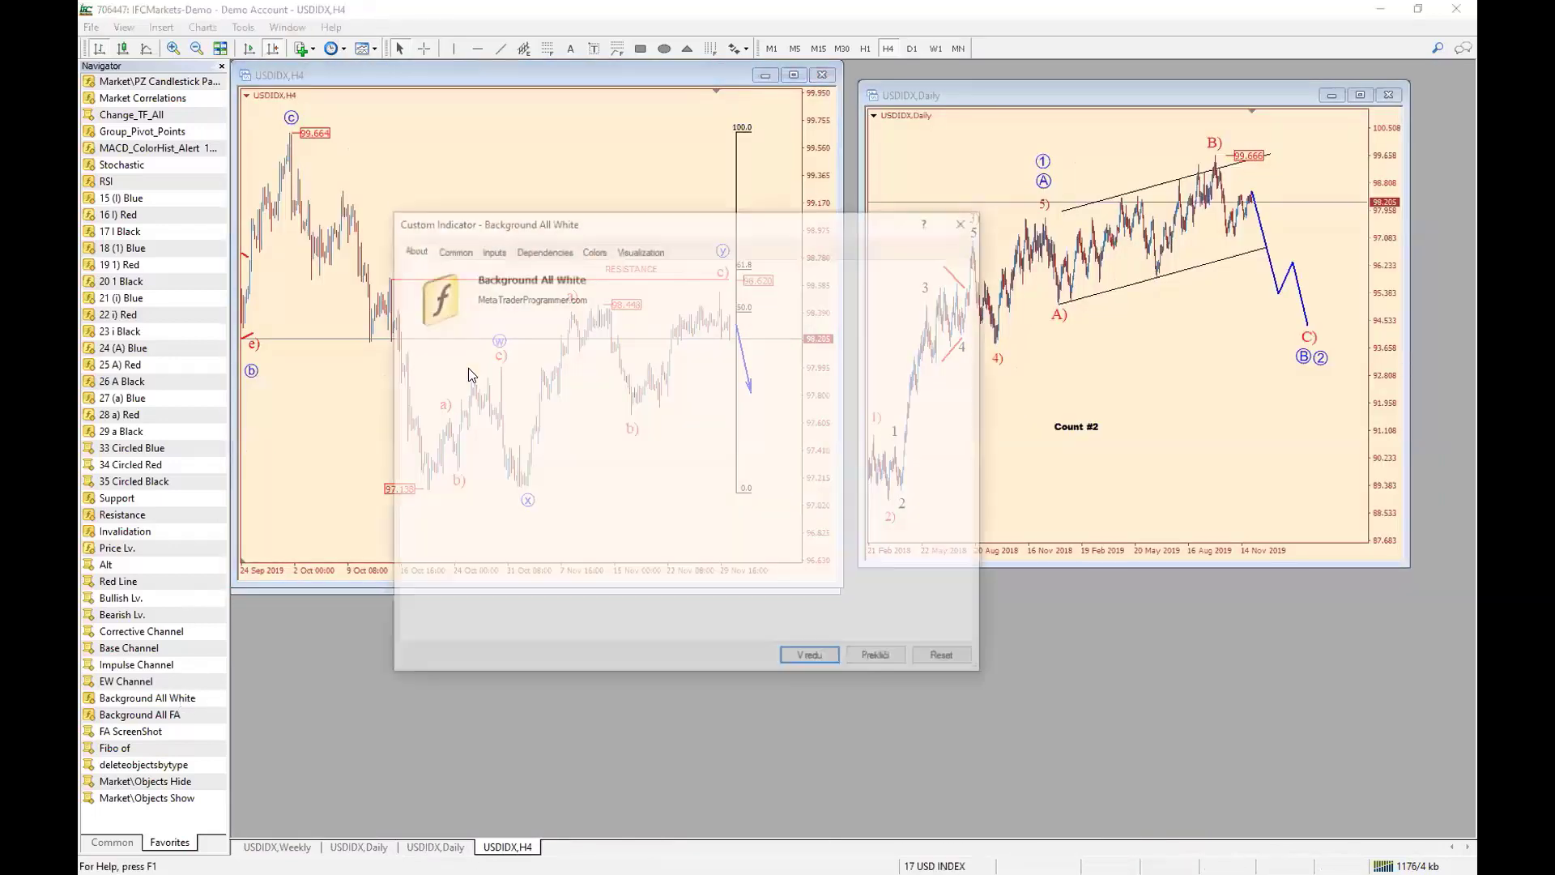
key(Return)
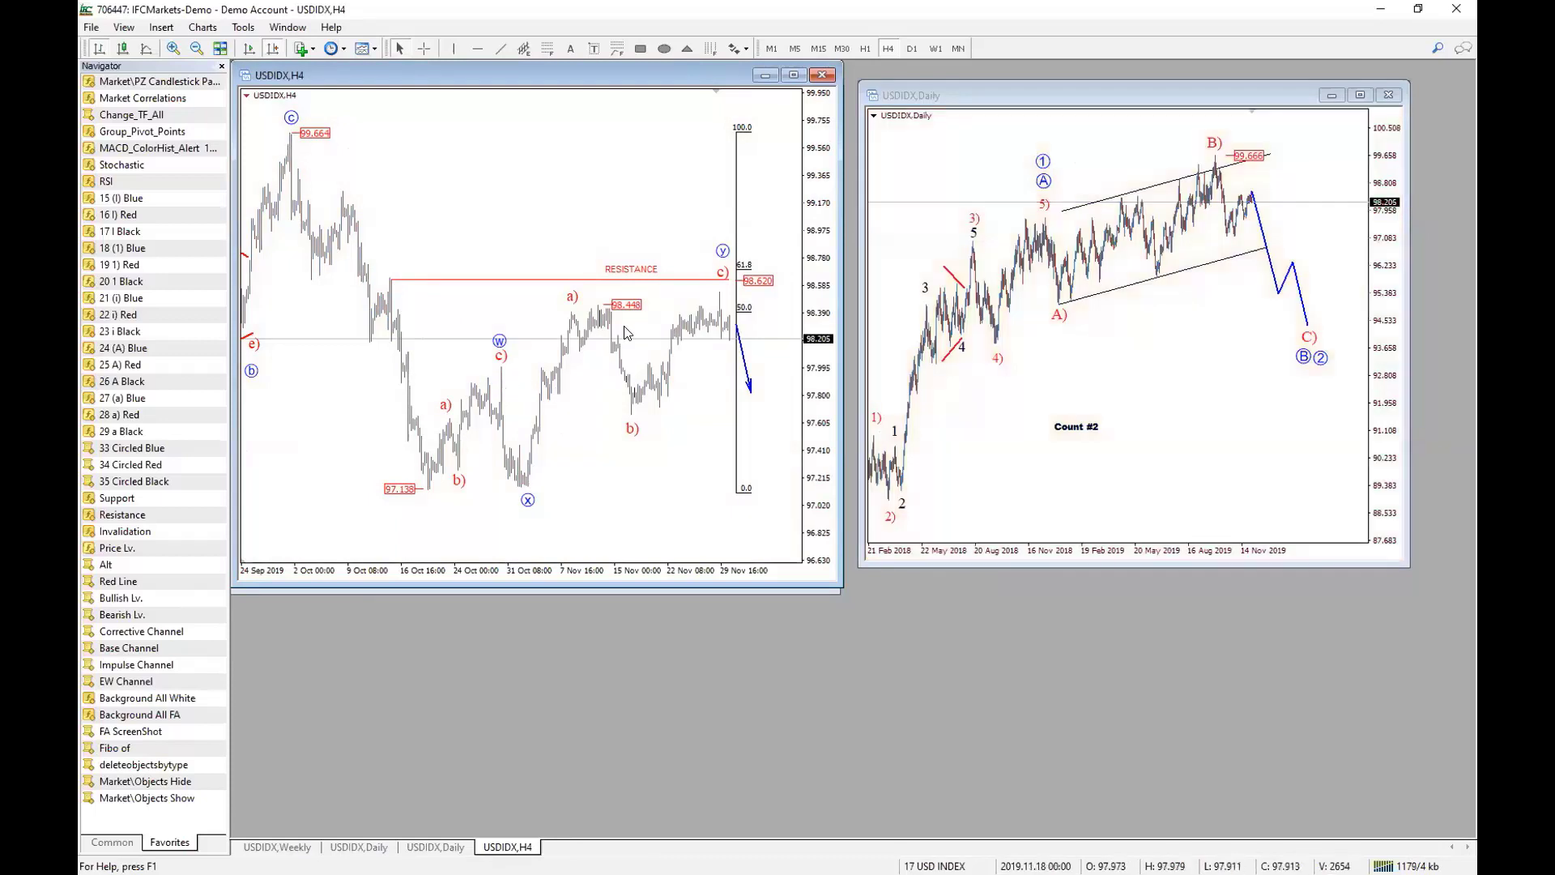
Read the date and price at the a) high on the USDIDX H4 chart
middle_click(598, 298)
click(592, 303)
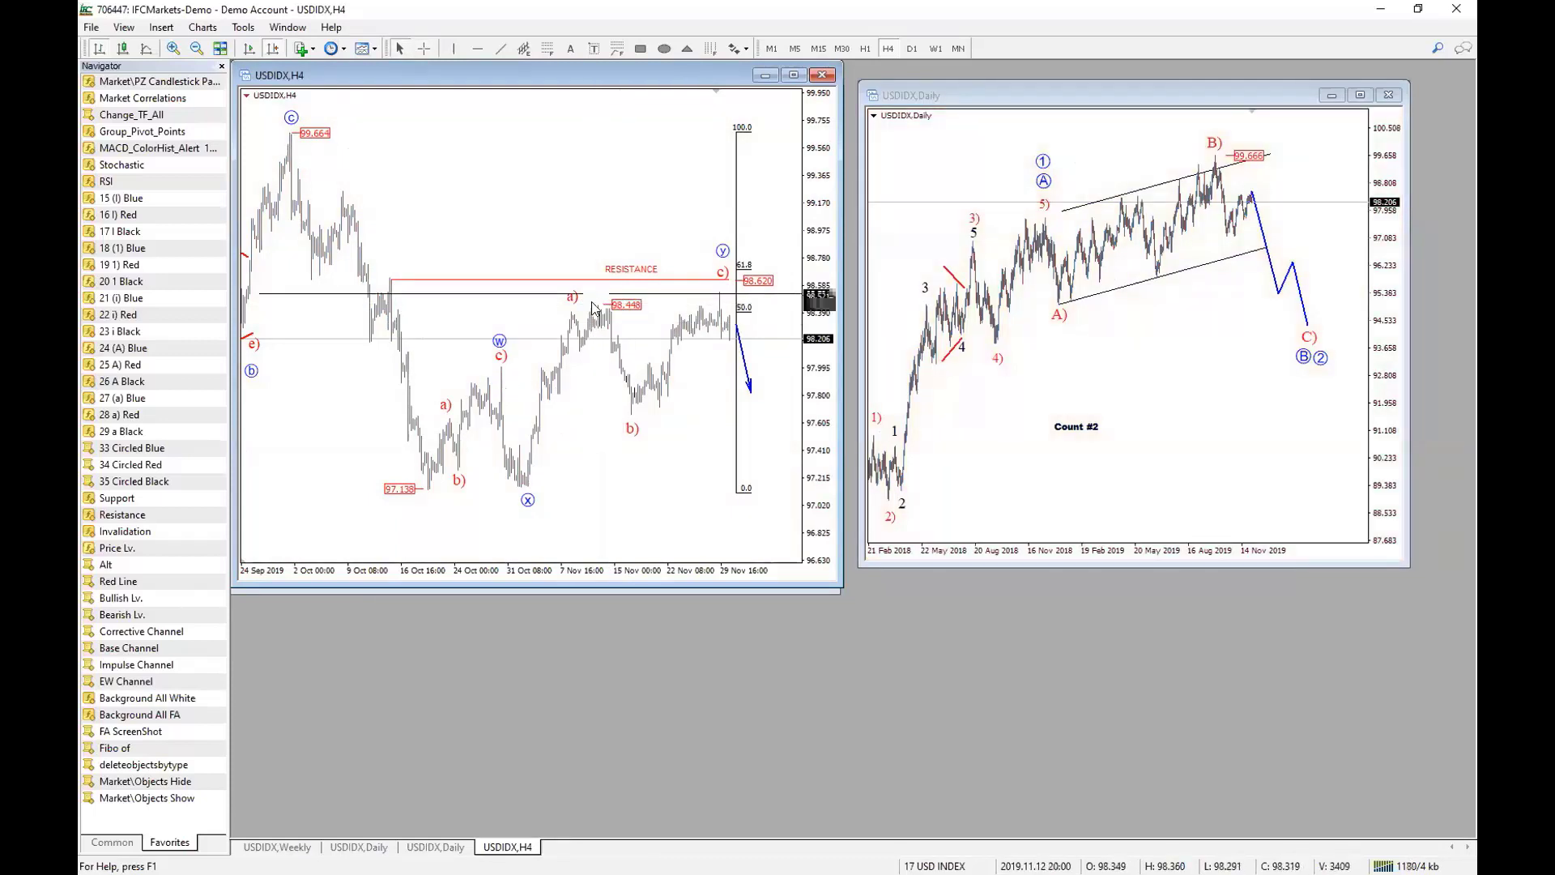
middle_click(592, 301)
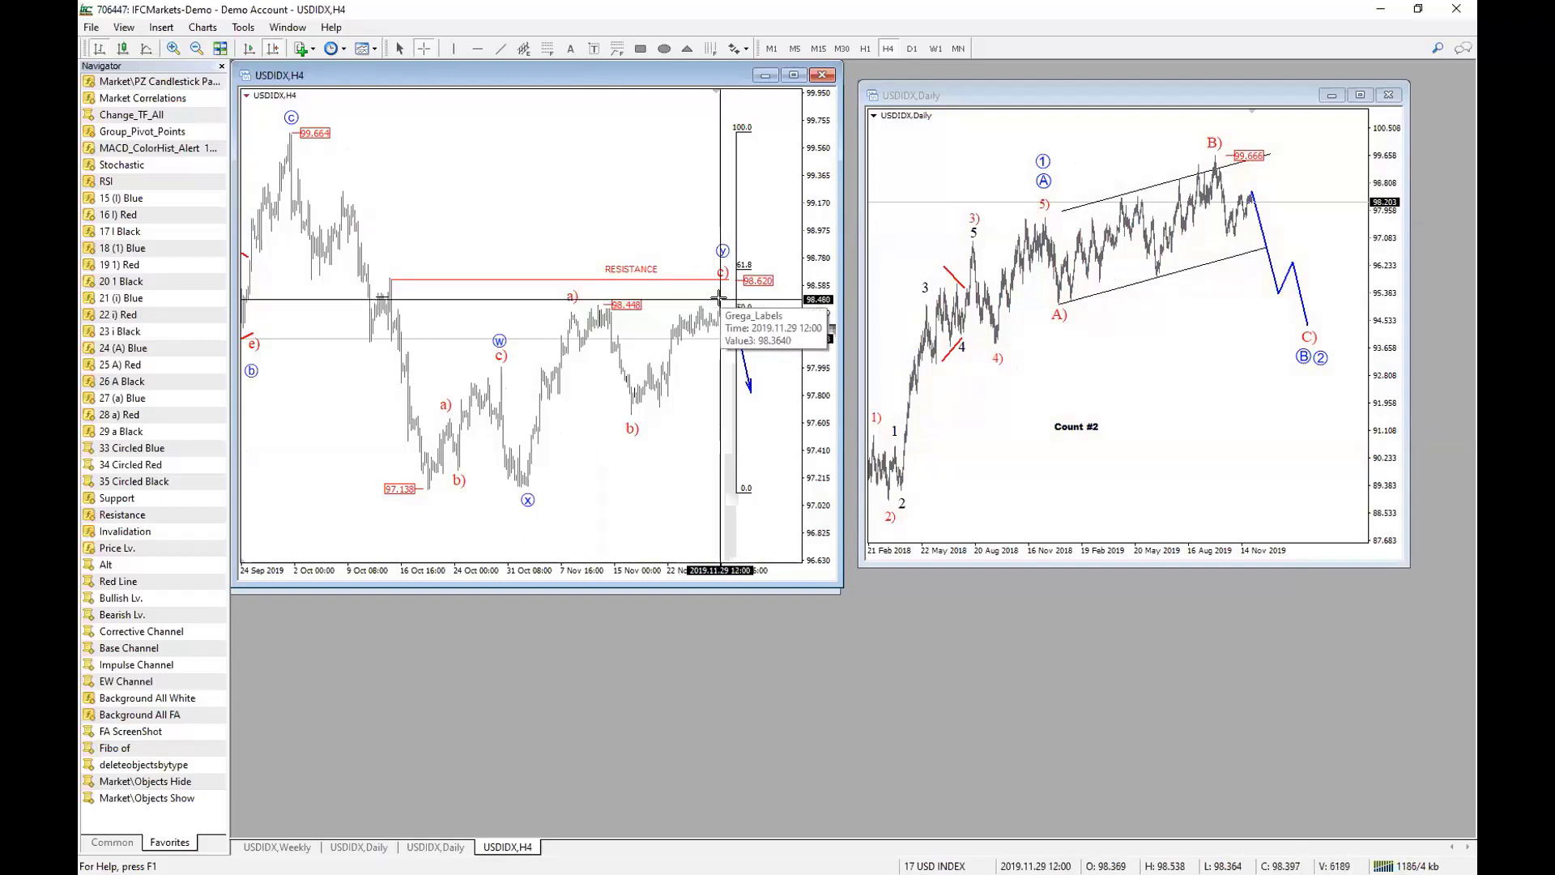
middle_click(673, 359)
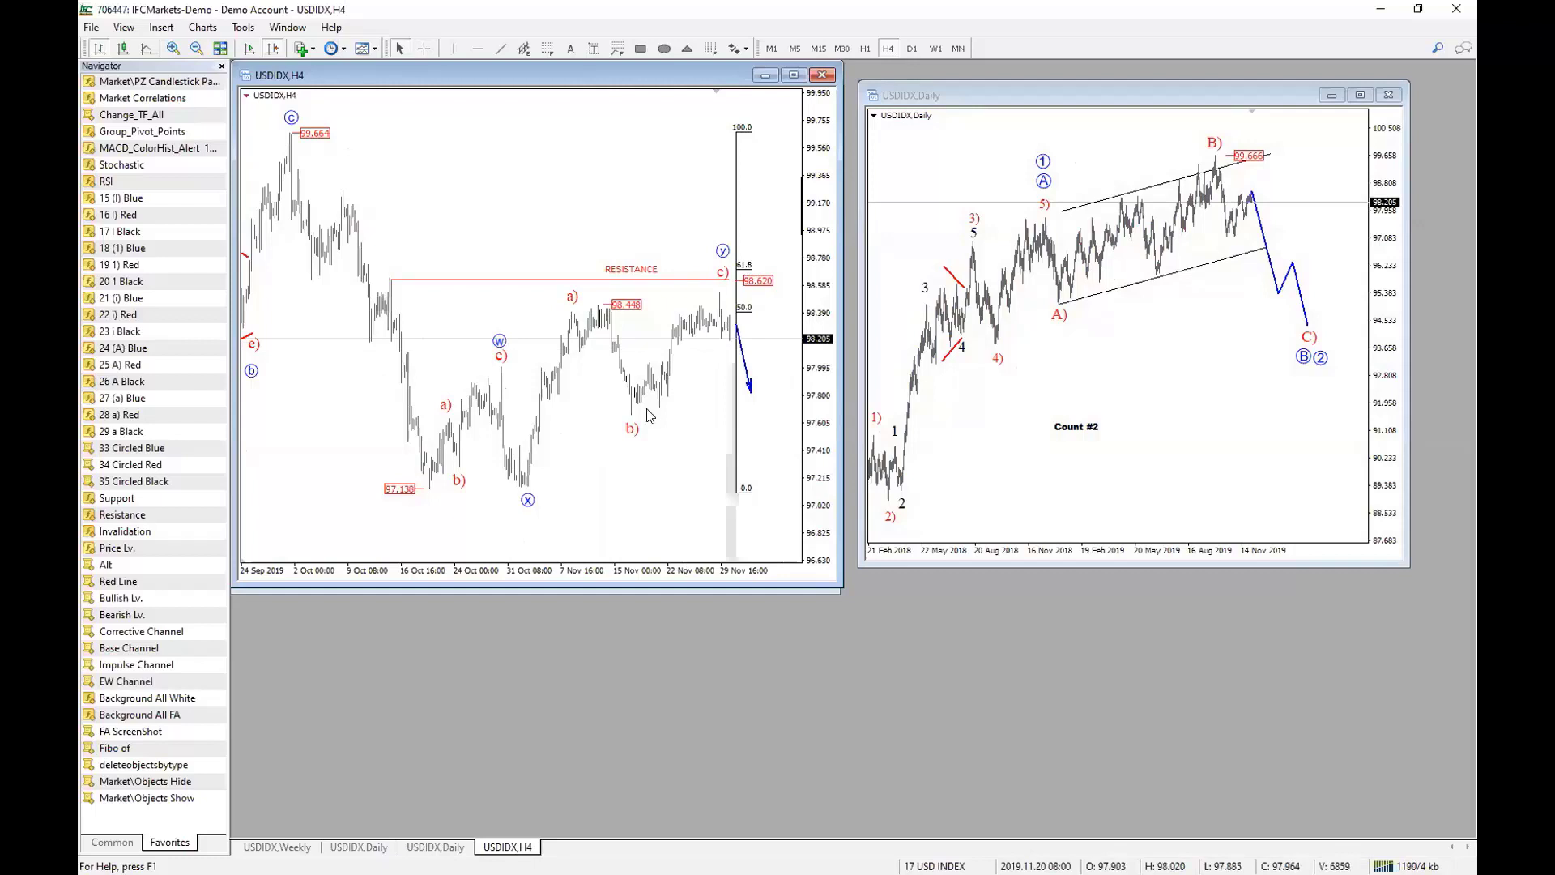
middle_click(648, 326)
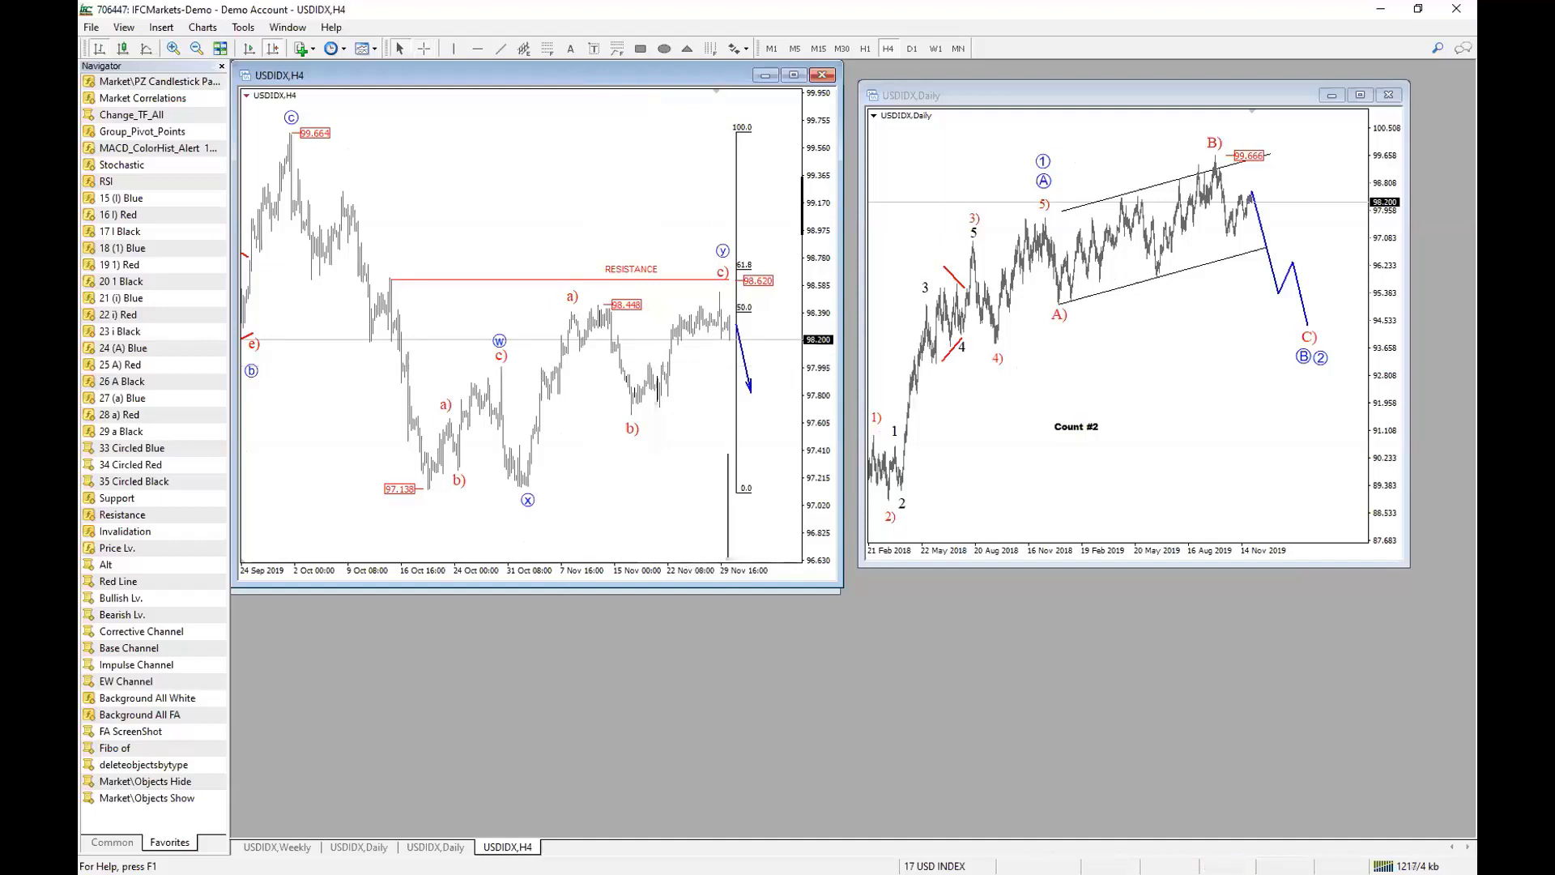
click(935, 866)
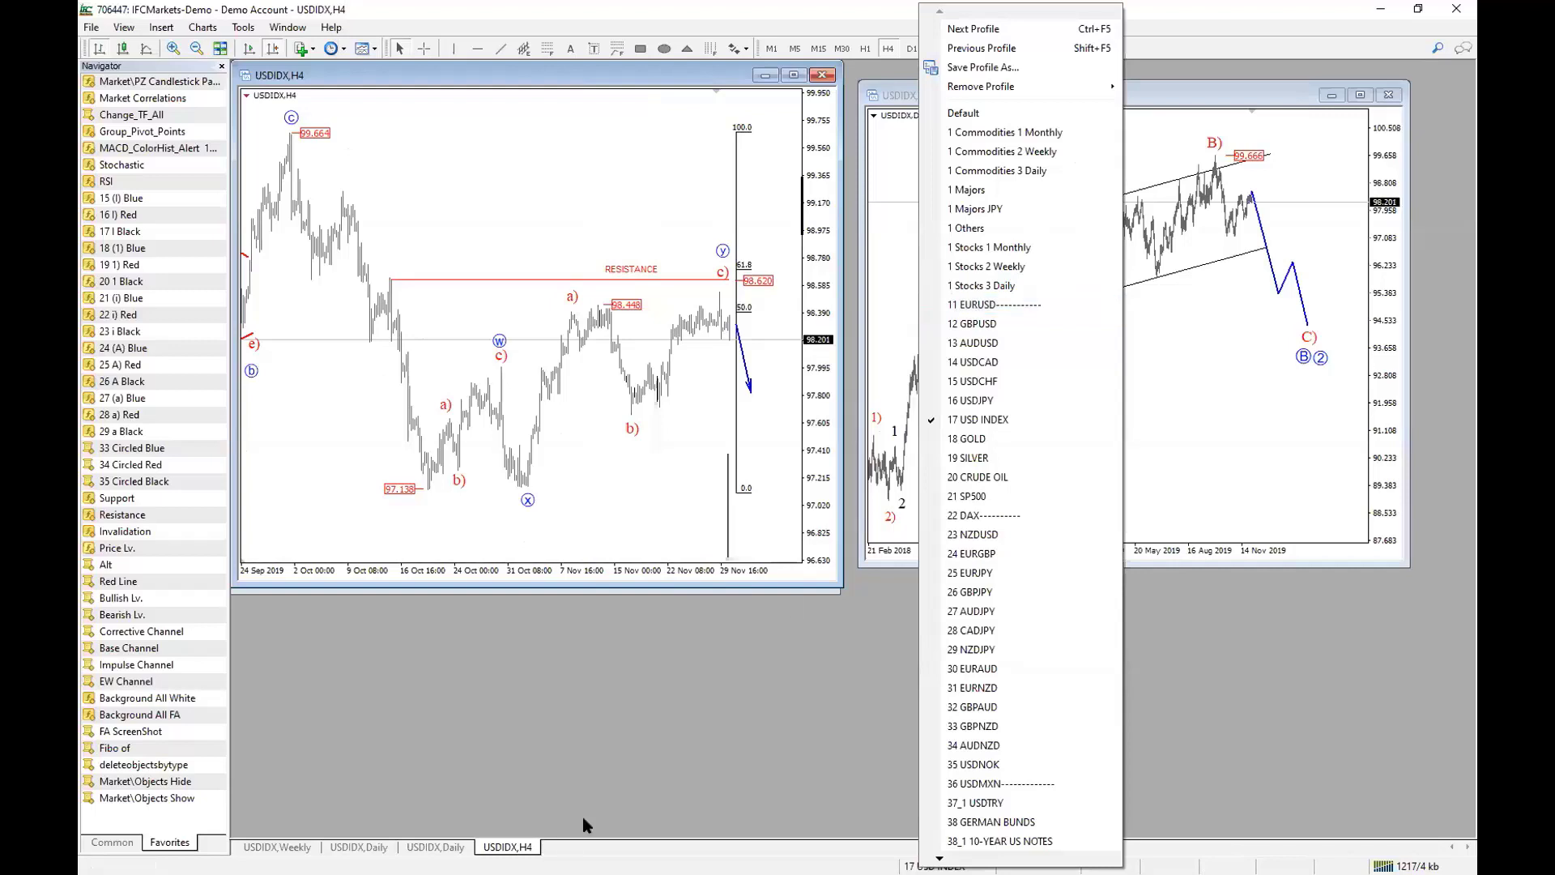
Bring up the labelled USDIDX Daily chart and open Market Watch with Ctrl+M
click(359, 846)
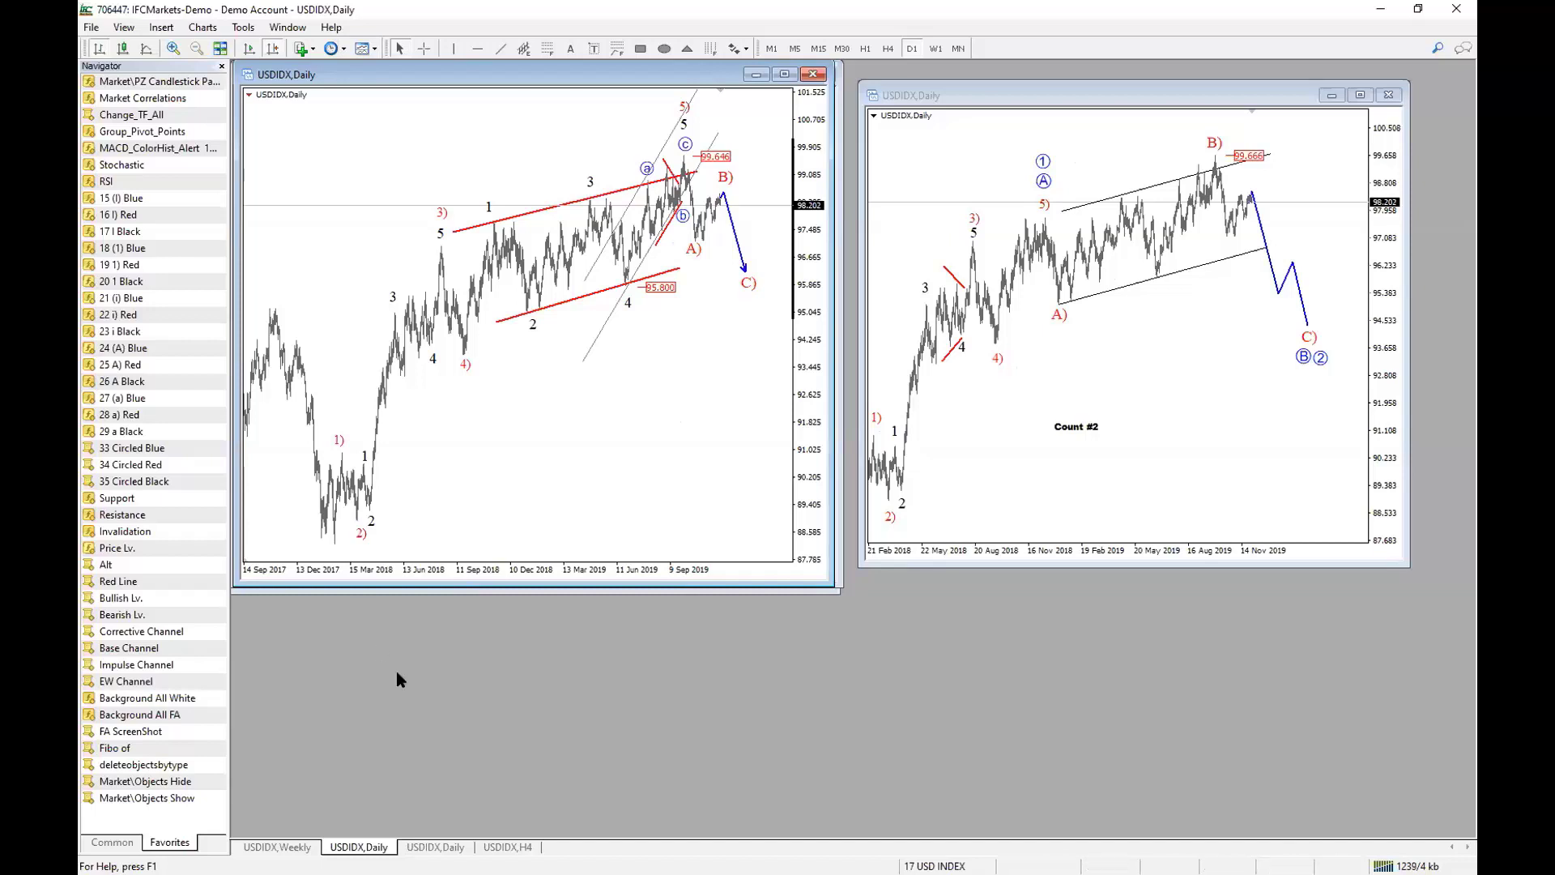
key(ctrl+m)
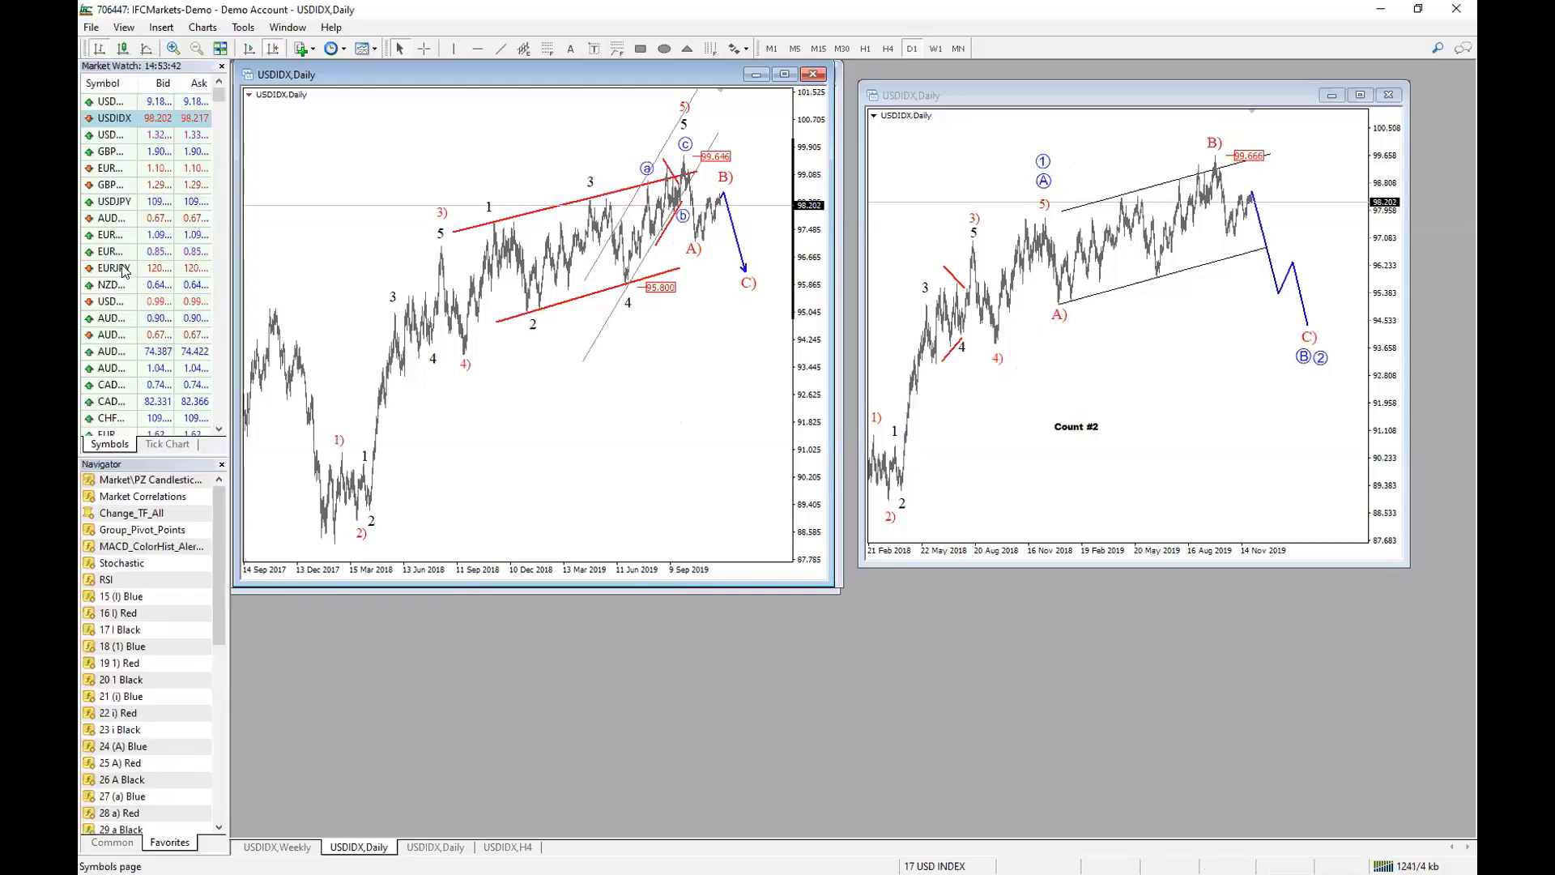
Open a new chart and switch it to USDSEK on daily (D1) bars
drag(114, 118, 479, 687)
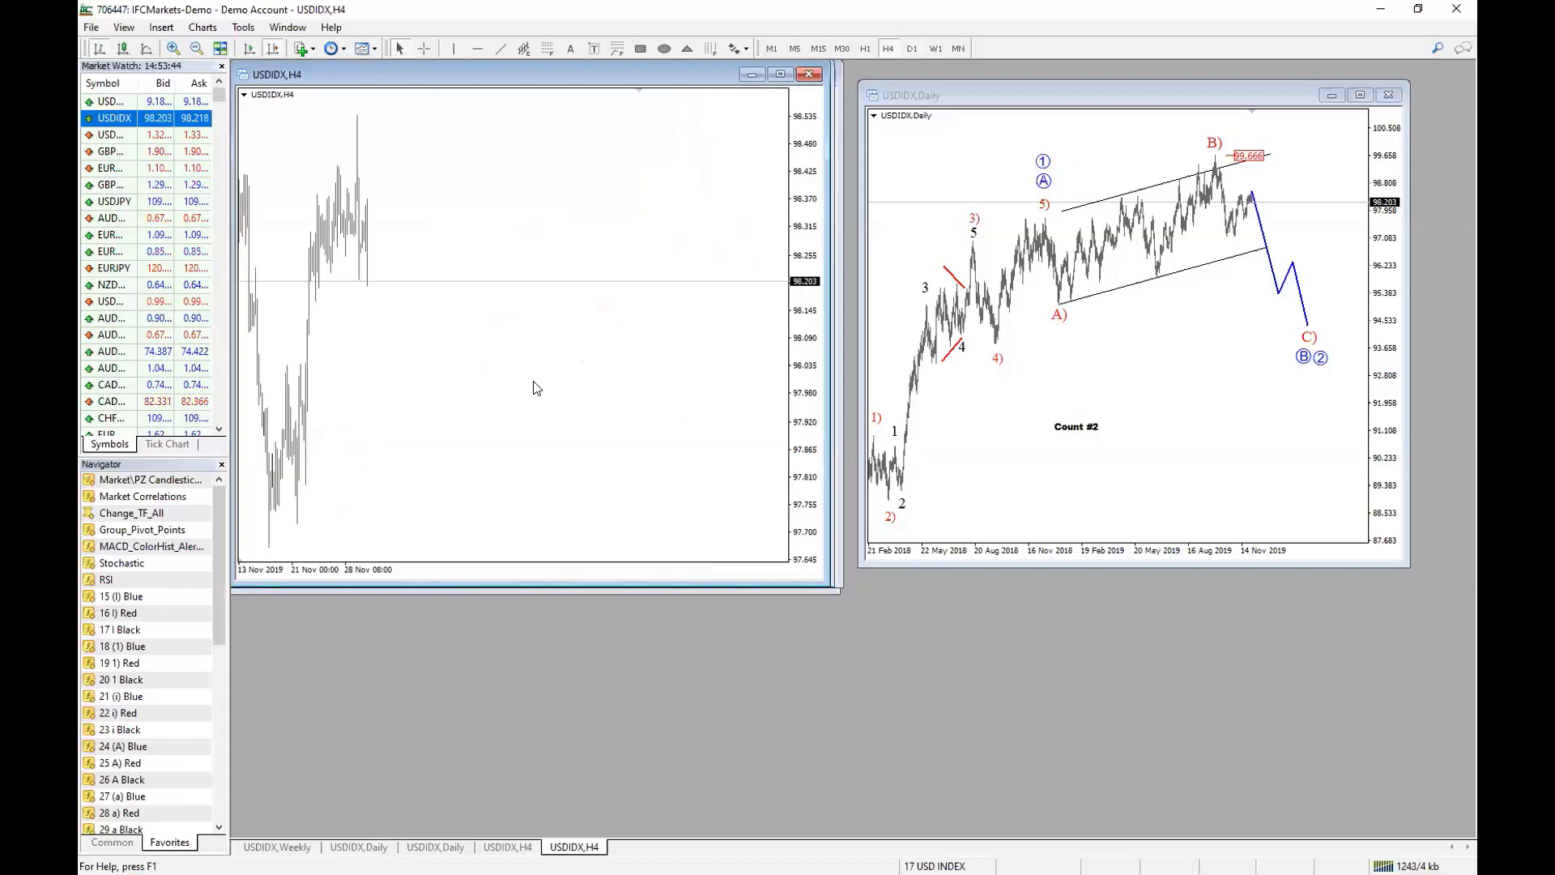
text(USD)
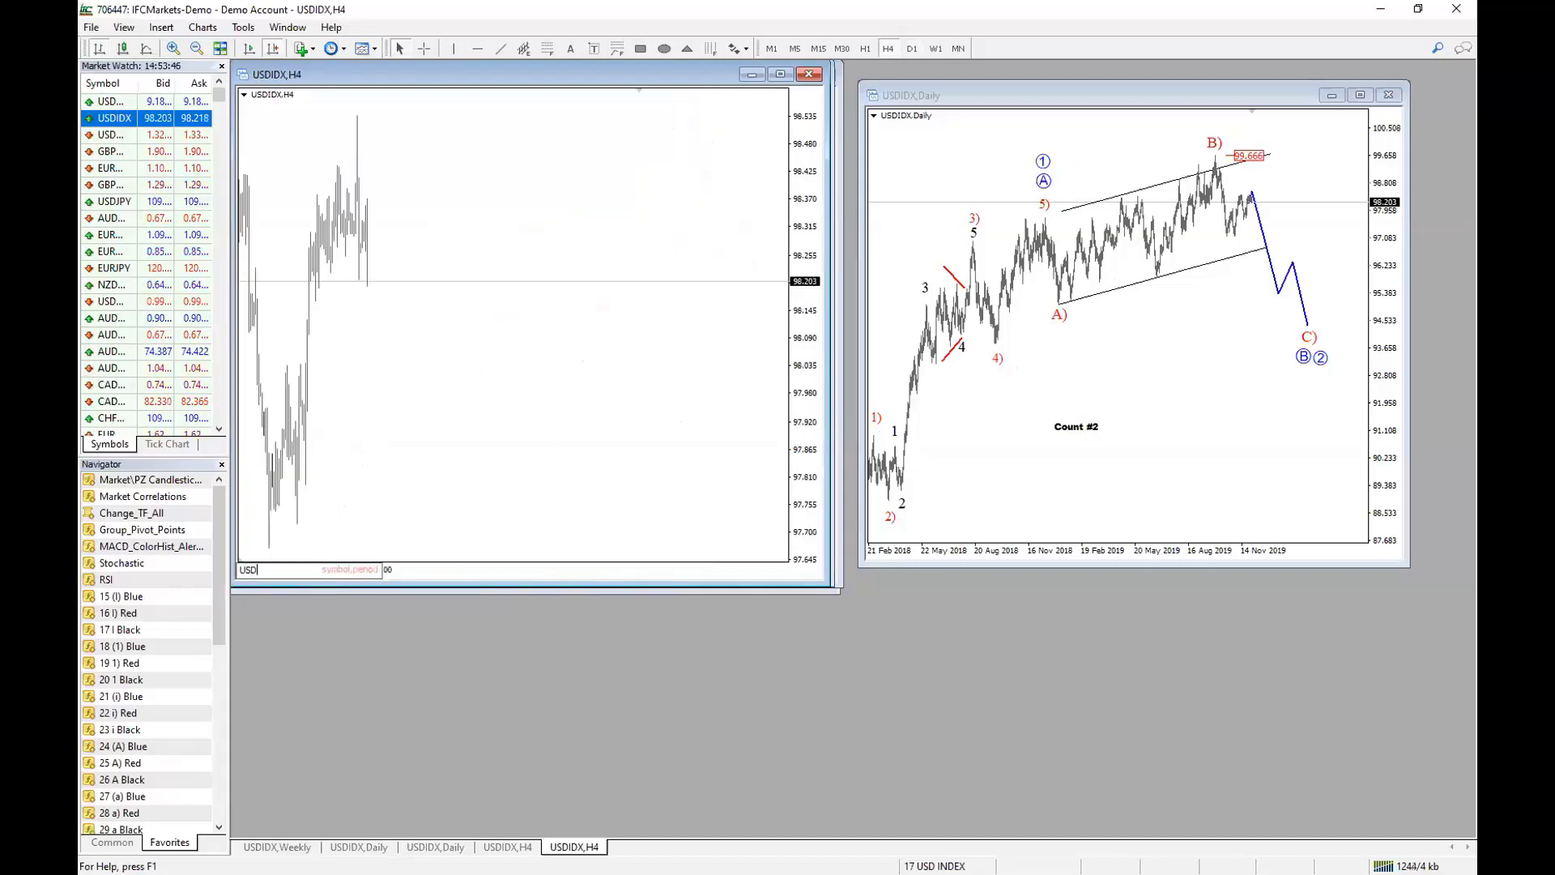
text(SEK)
key(Return)
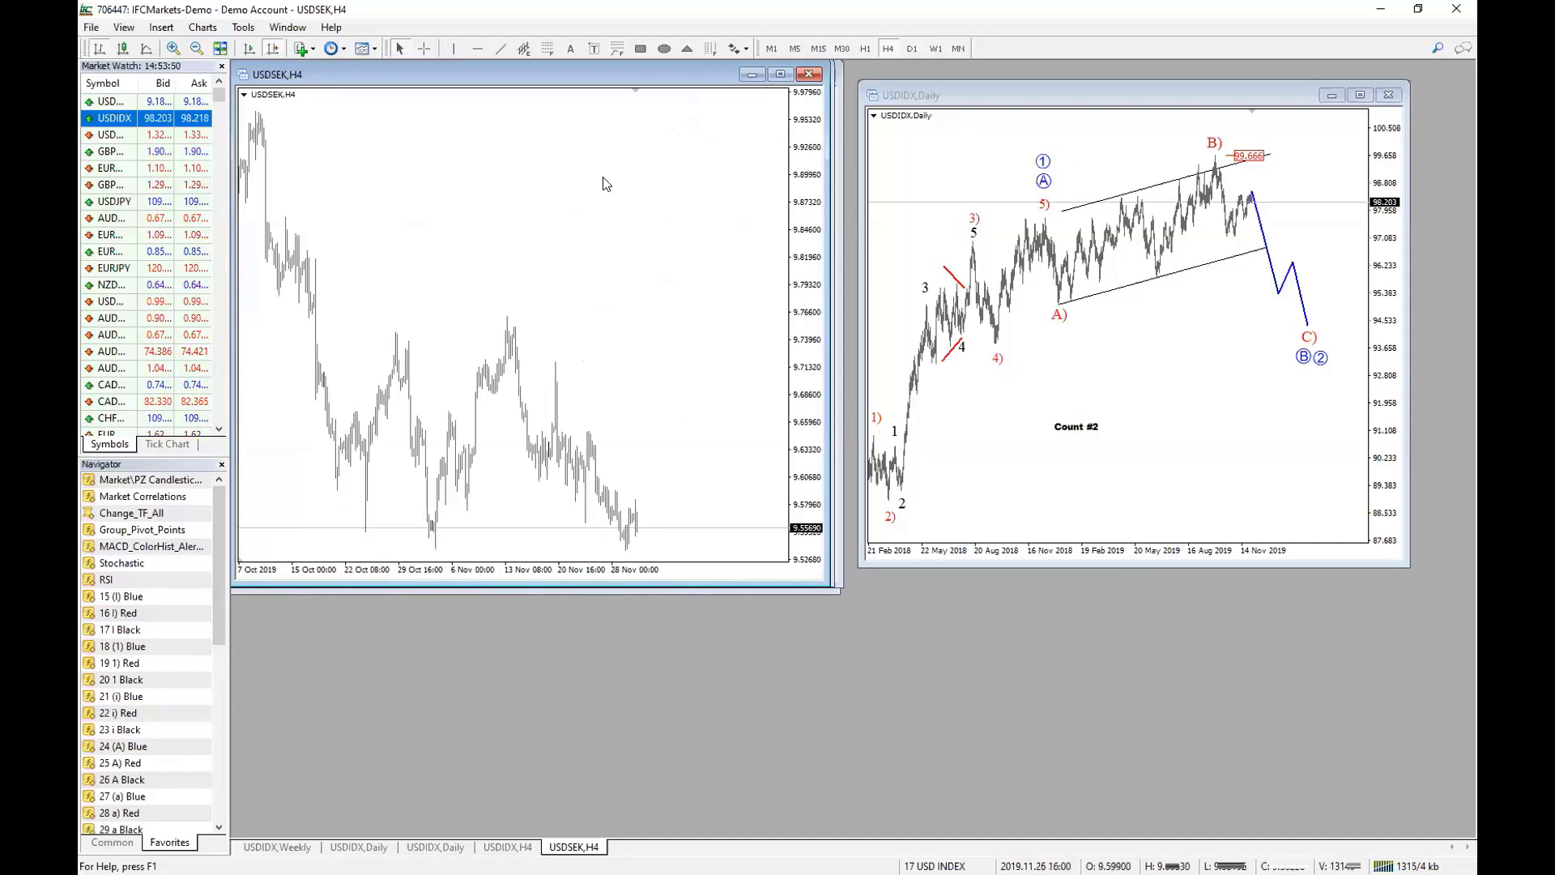
click(912, 48)
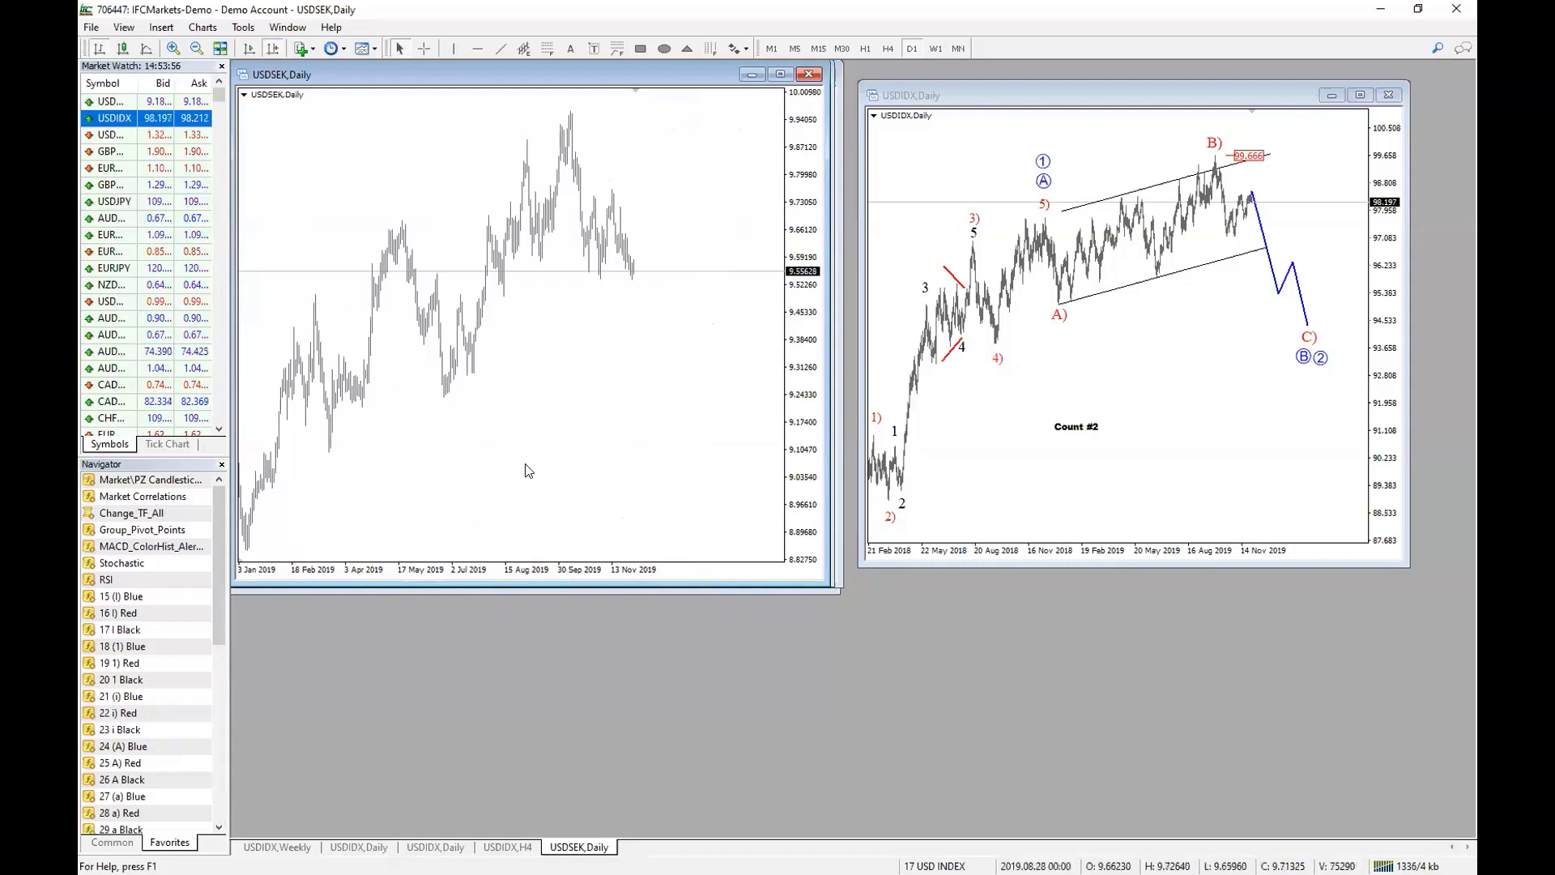
Draw blue trendlines across the rising highs and along the rising lows, then compress the chart
click(501, 47)
drag(377, 226, 556, 120)
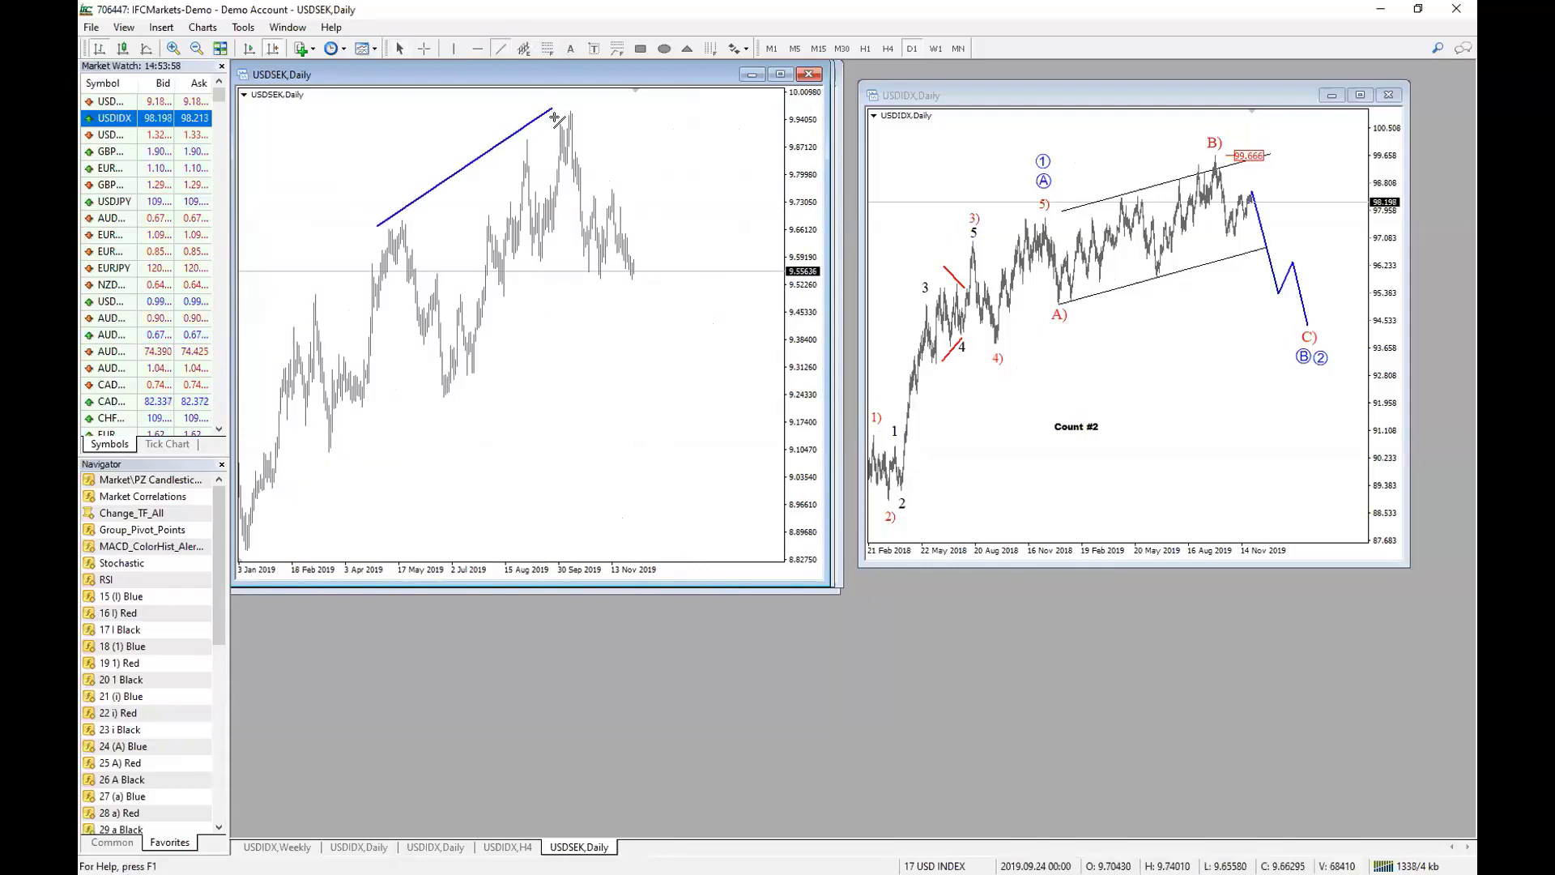
click(851, 513)
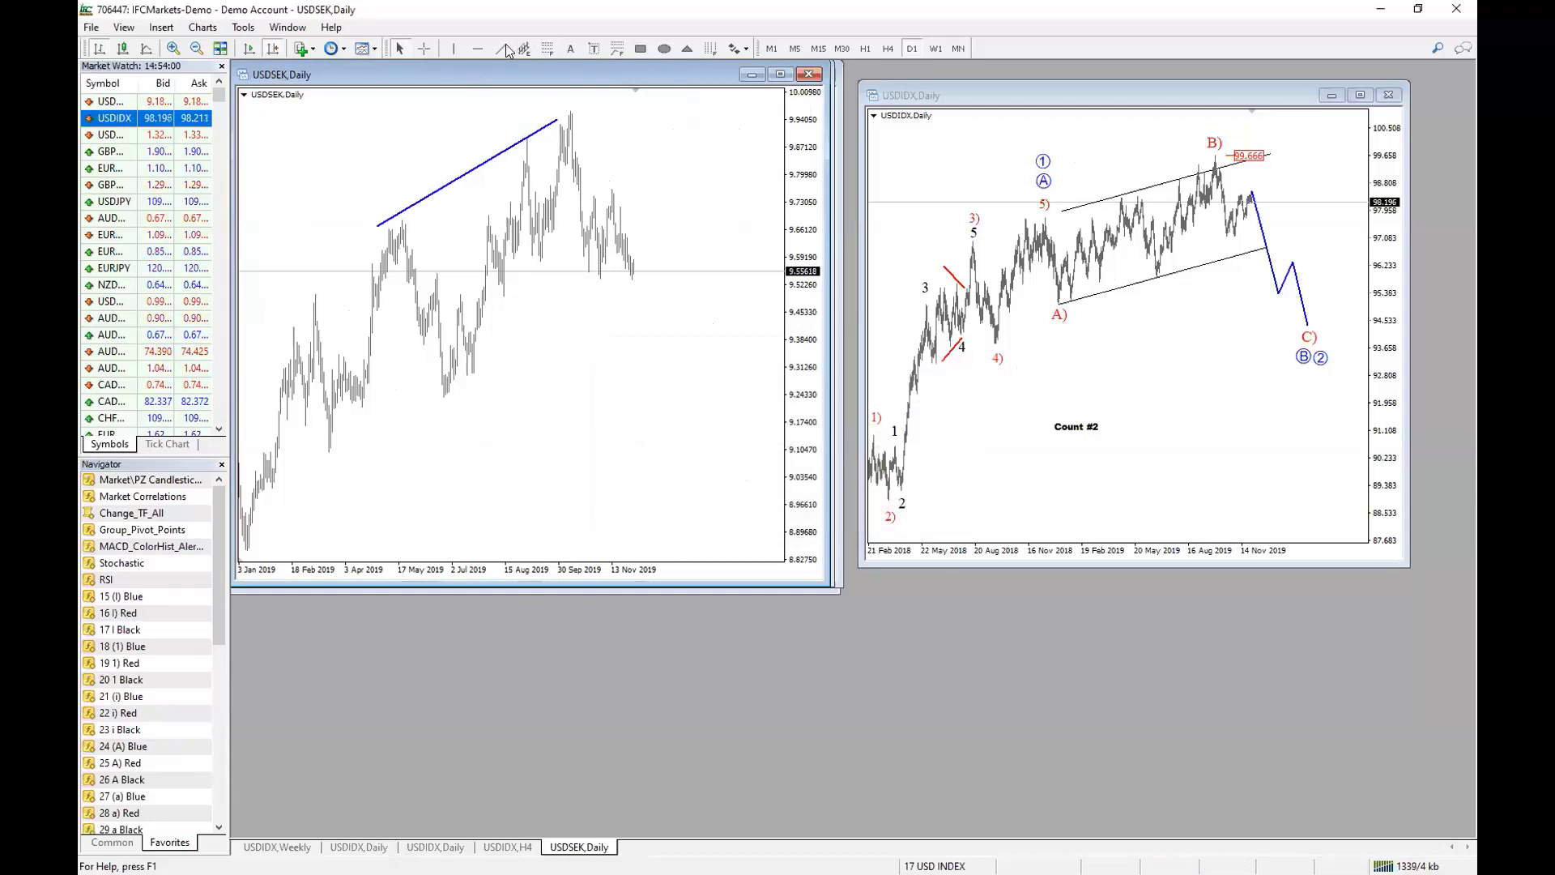
drag(459, 397, 592, 185)
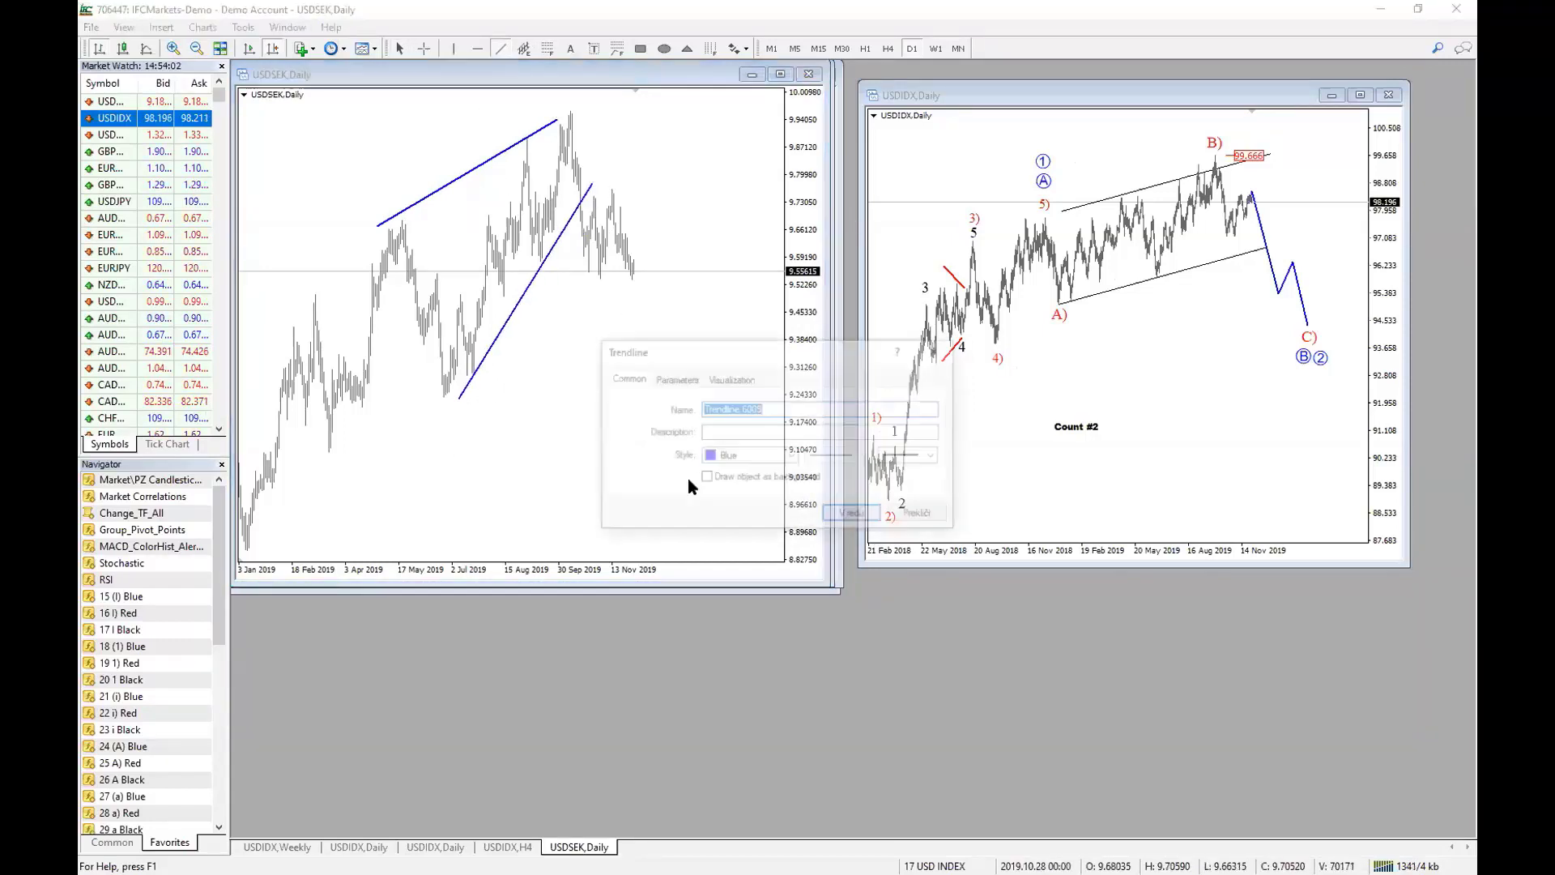
click(848, 517)
scroll(556, 438, up, 1)
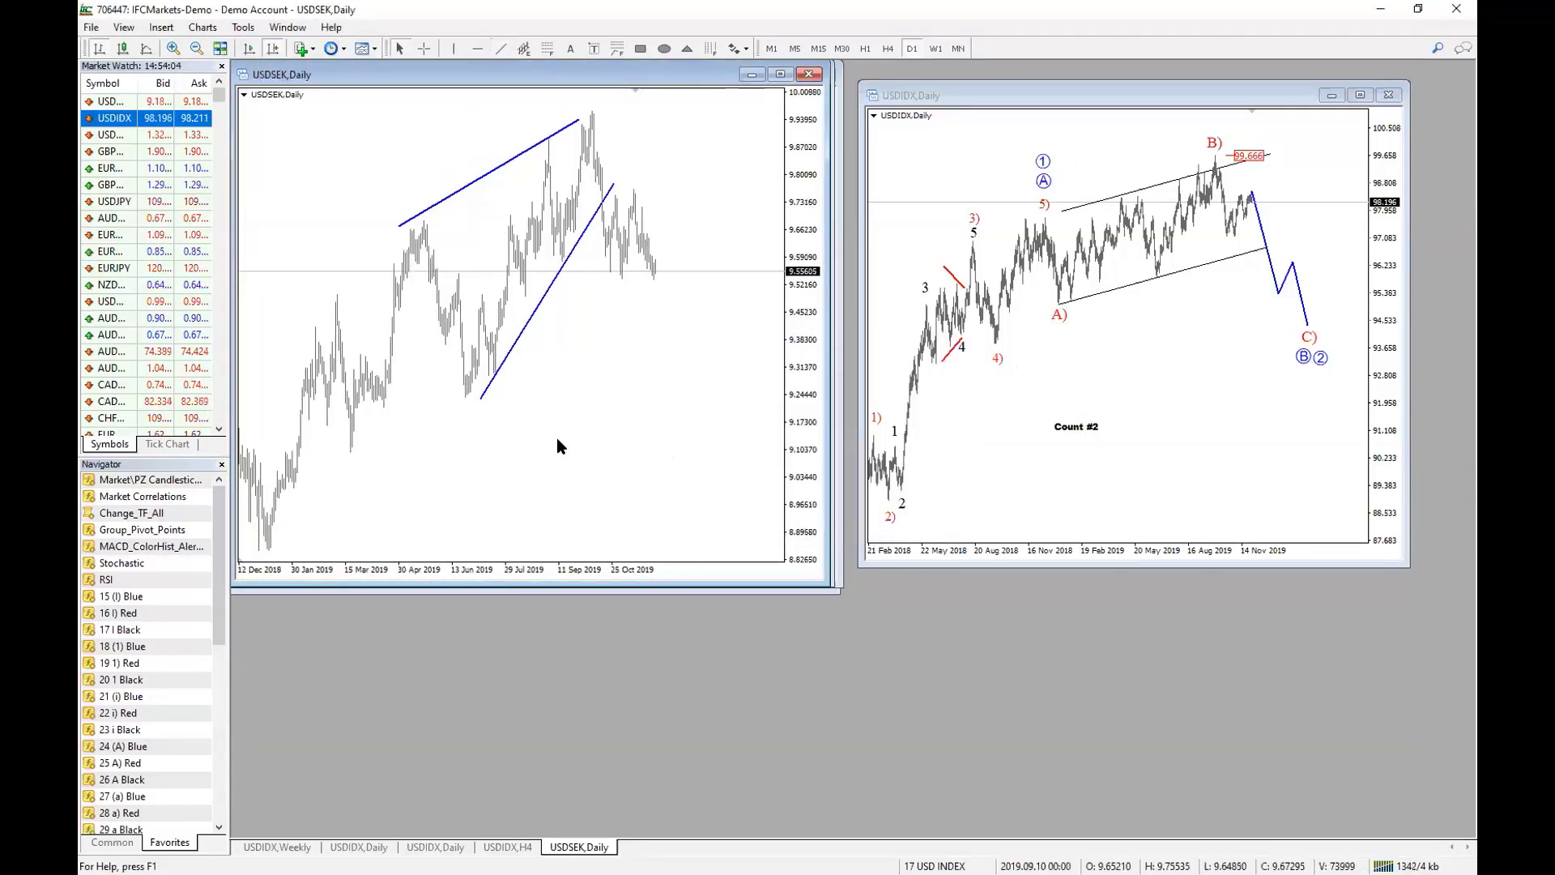
drag(814, 264, 807, 280)
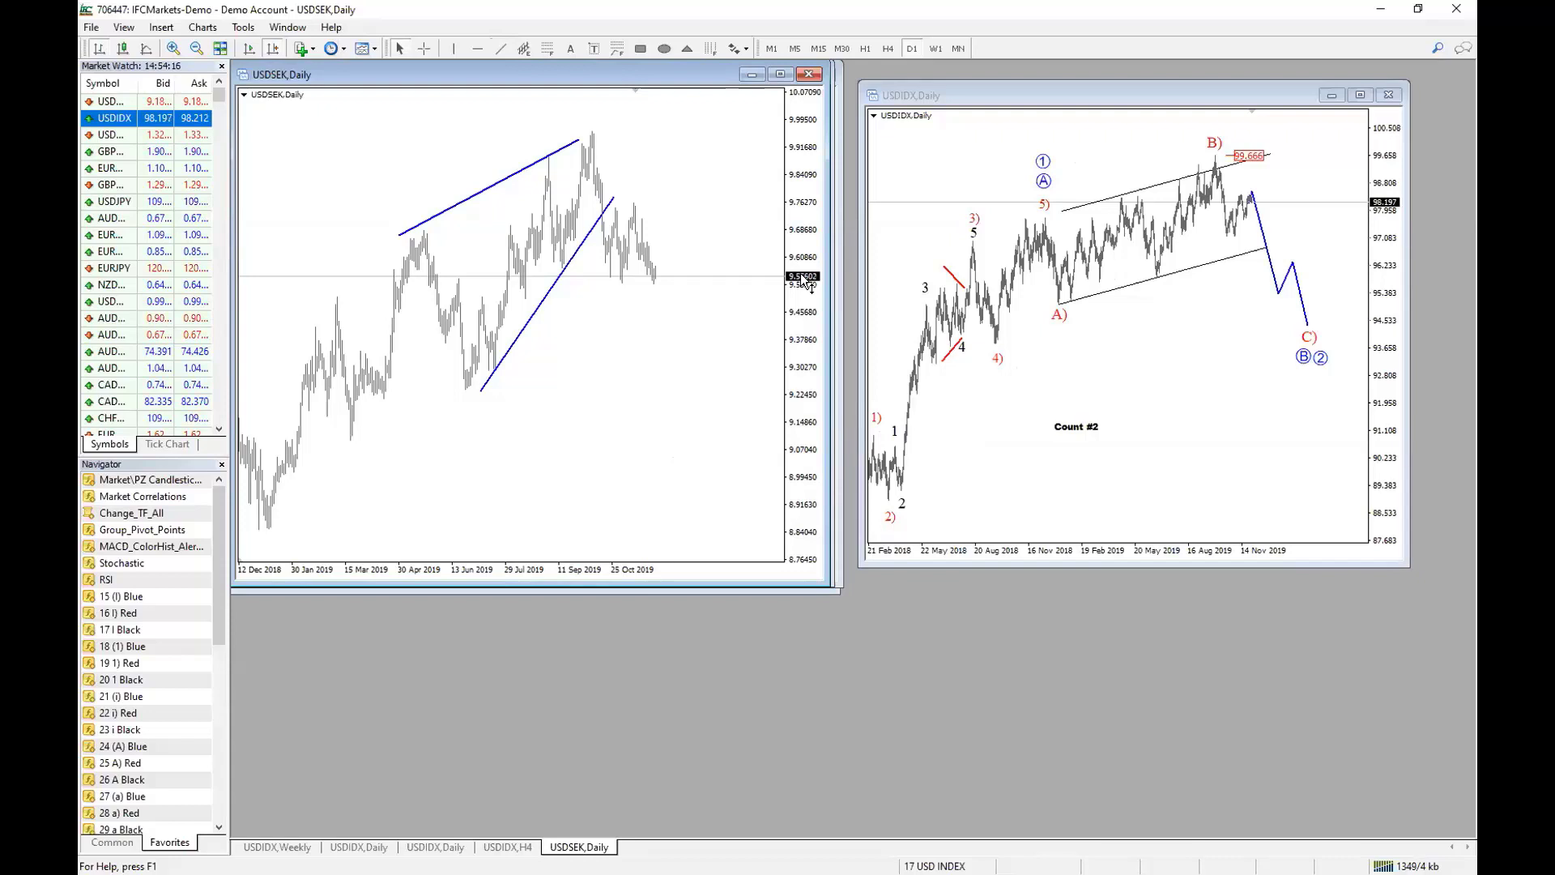
middle_click(640, 237)
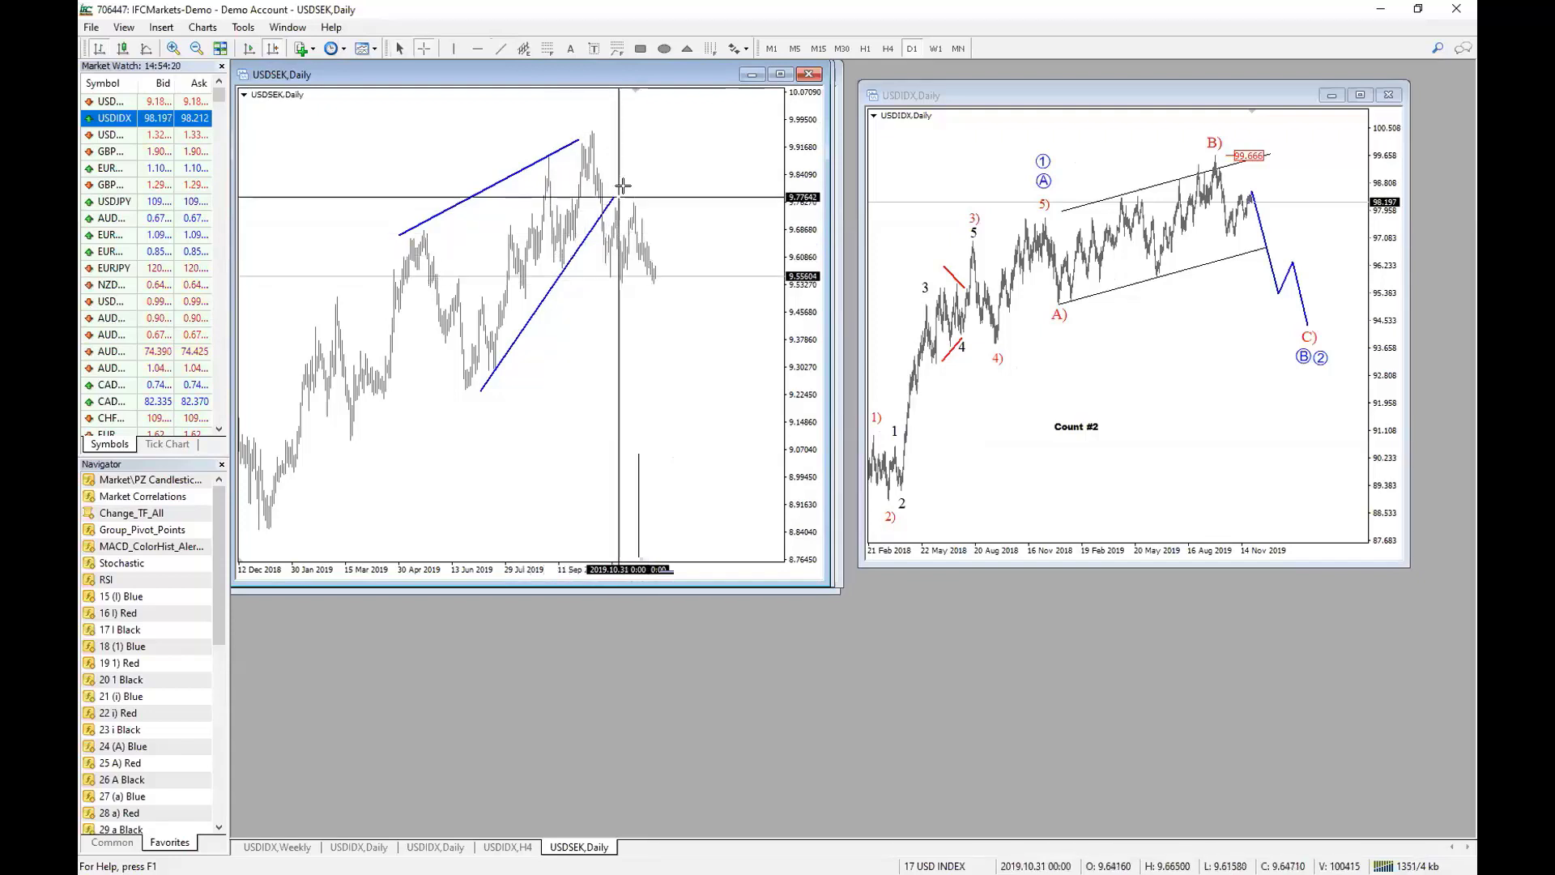
Add a Fibonacci expansion projecting FE 61.8, 100 and 161.8 levels on USDSEK
click(617, 49)
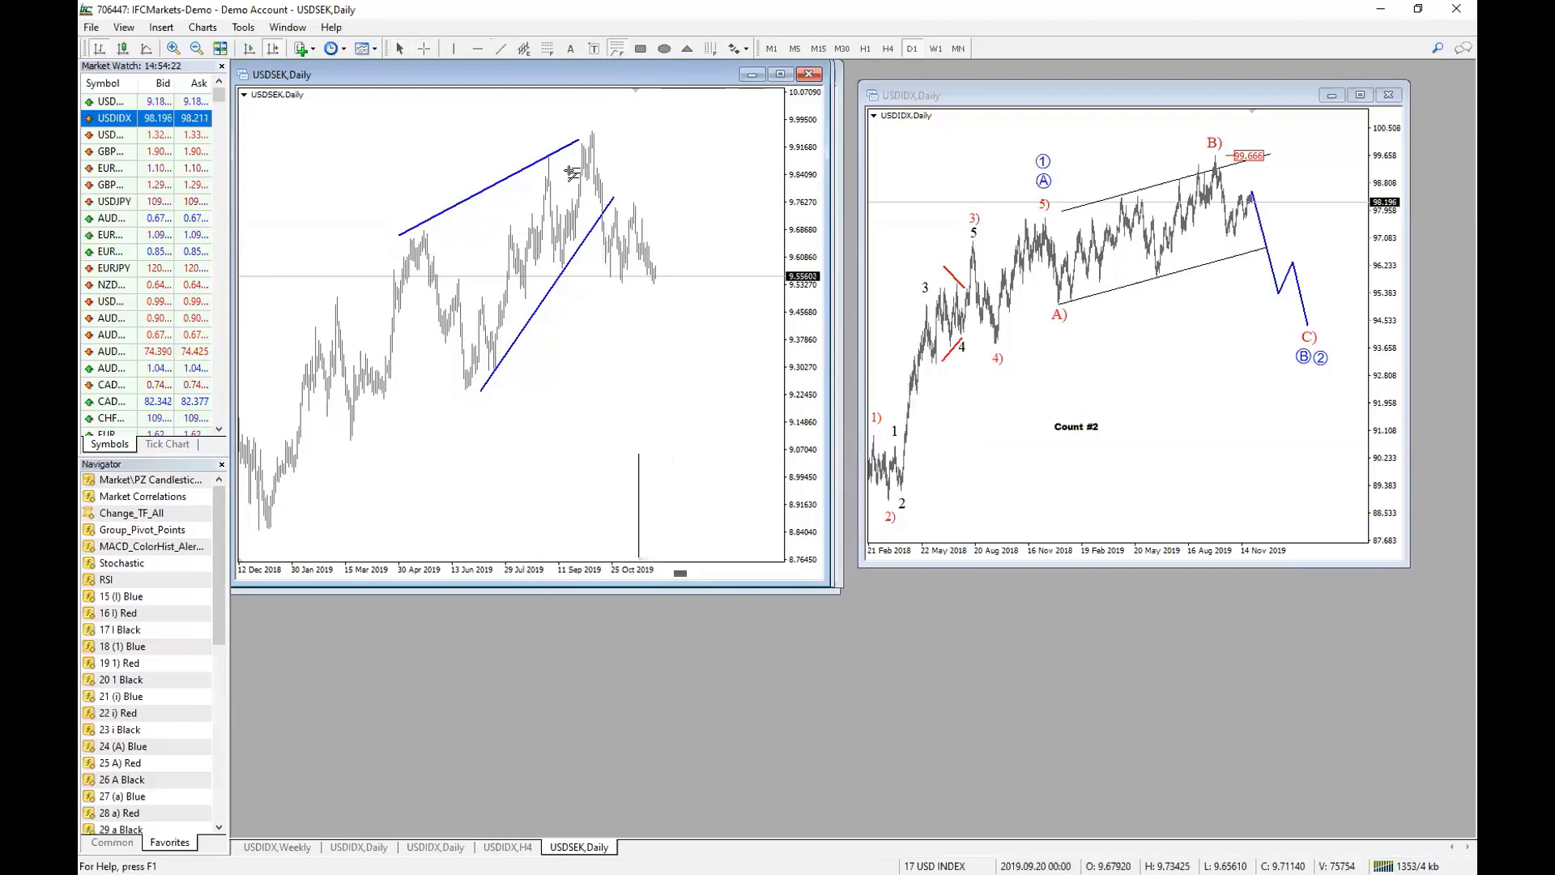
drag(591, 133, 606, 261)
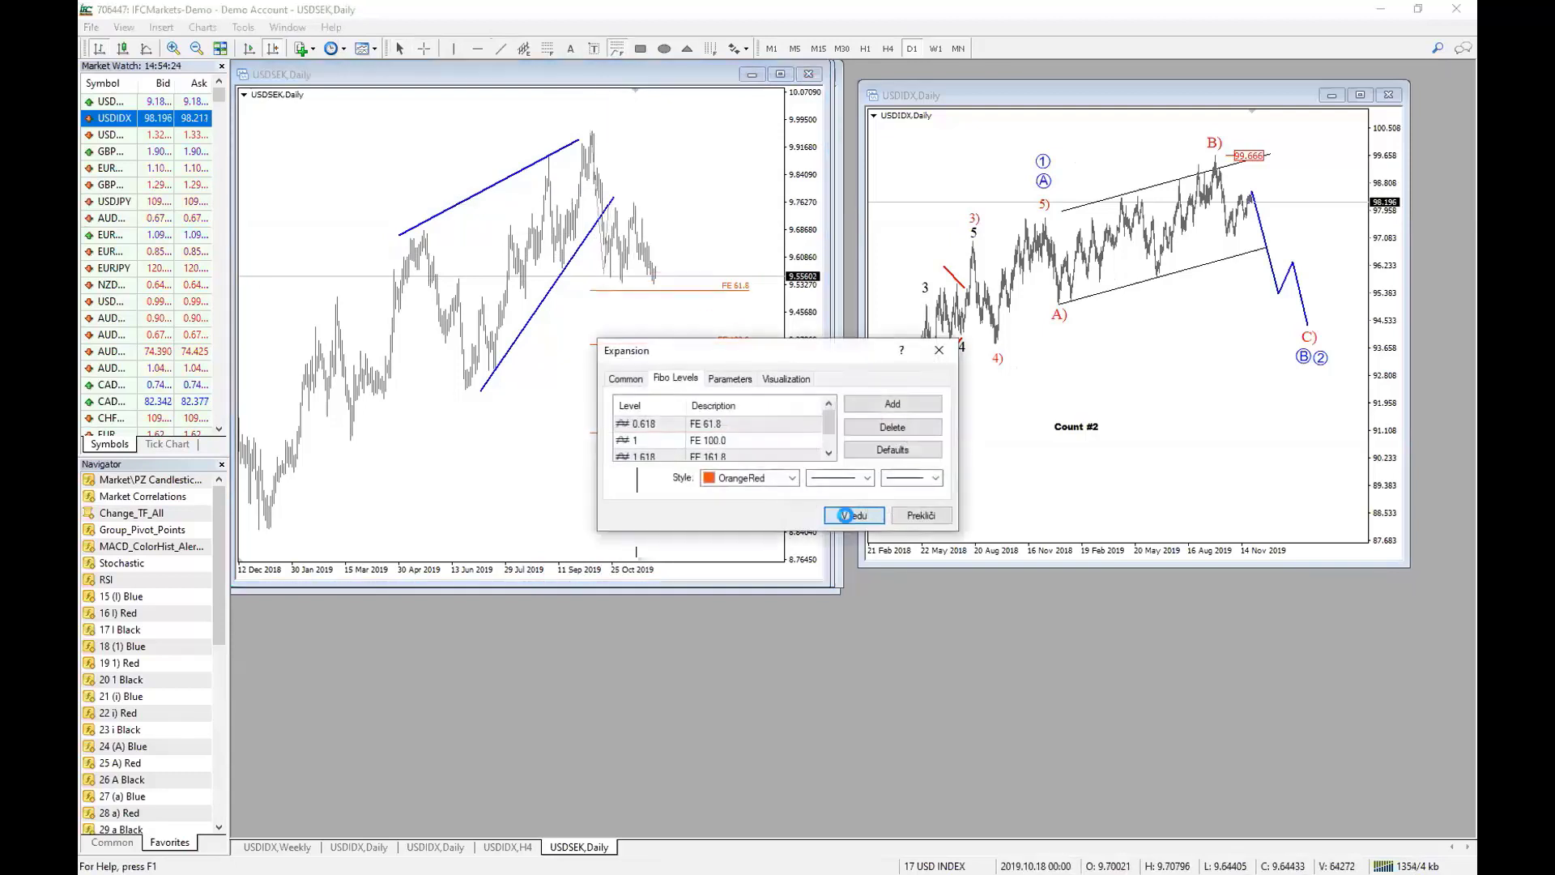
click(850, 512)
Move the rising trendline's upper end slightly lower and show the saved chart profiles list
double_click(609, 212)
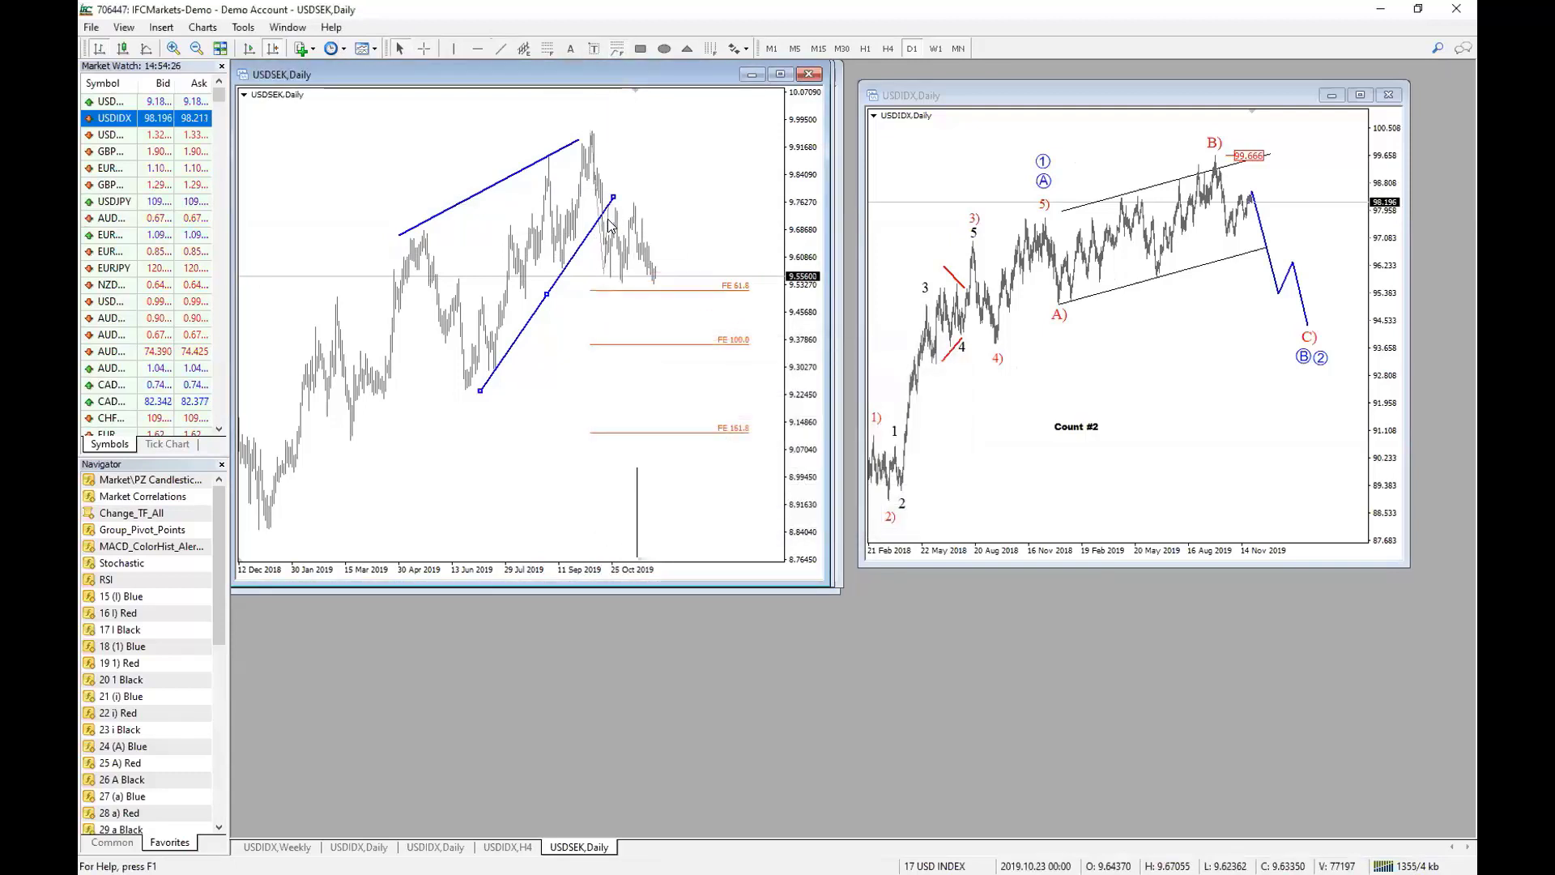
drag(614, 197, 592, 195)
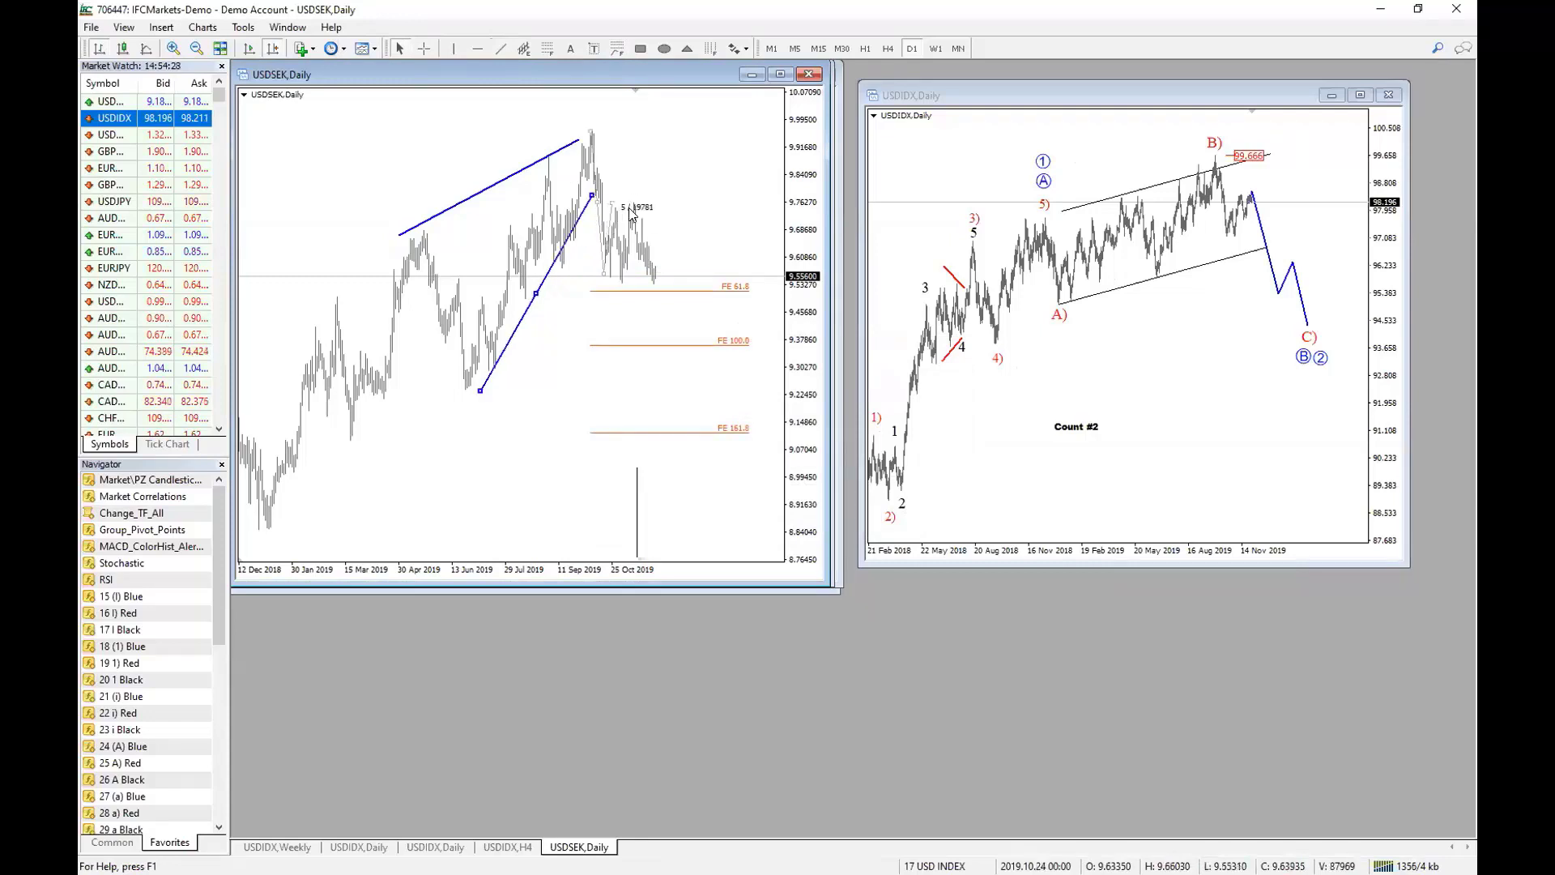
middle_click(691, 342)
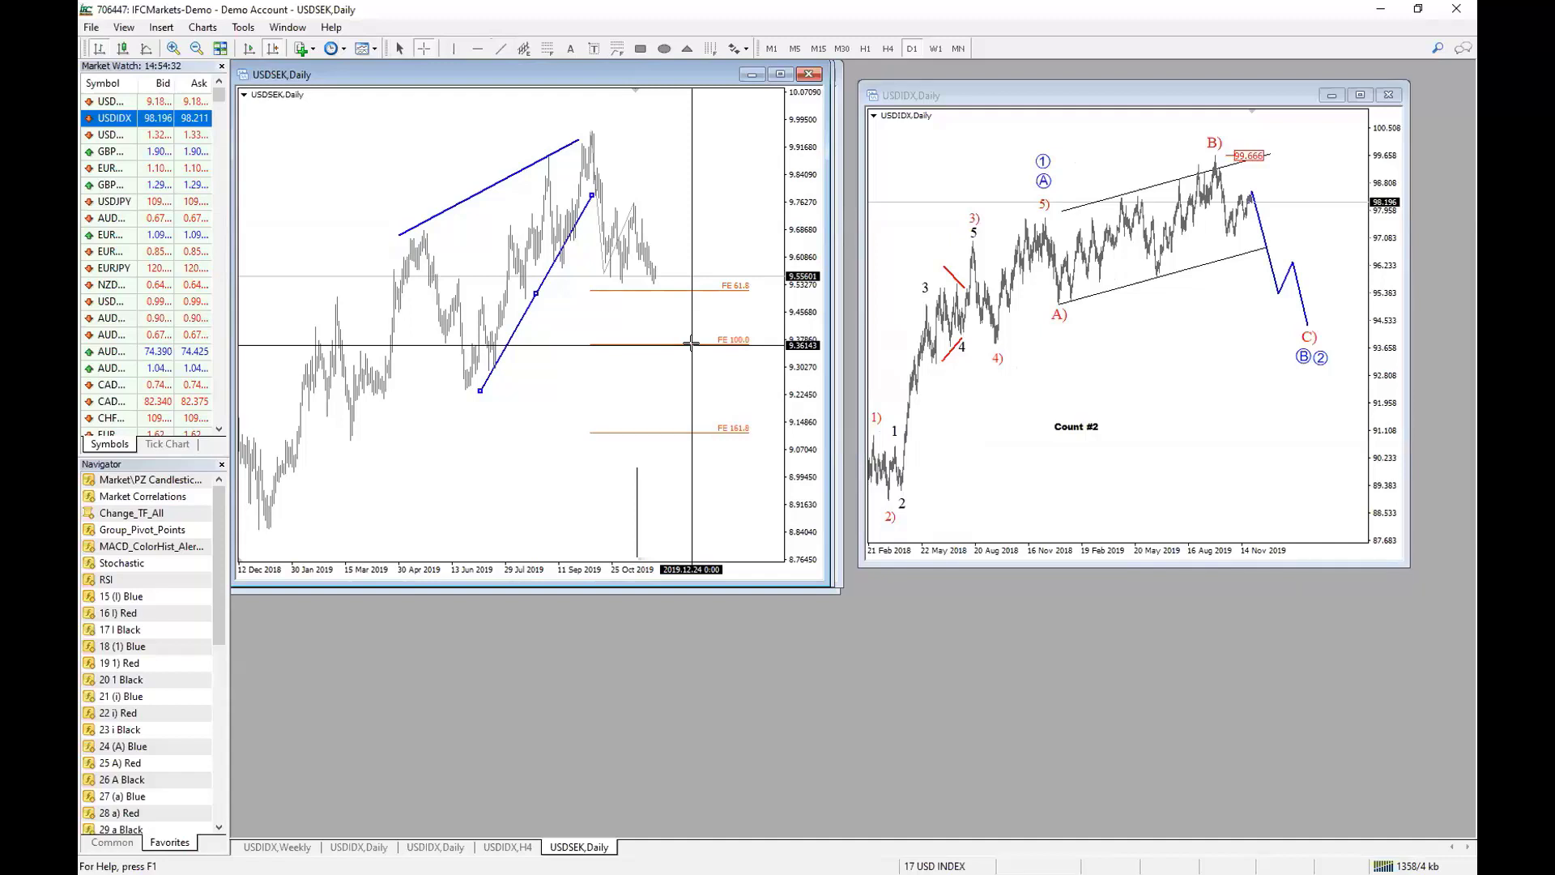
middle_click(691, 342)
drag(592, 196, 600, 214)
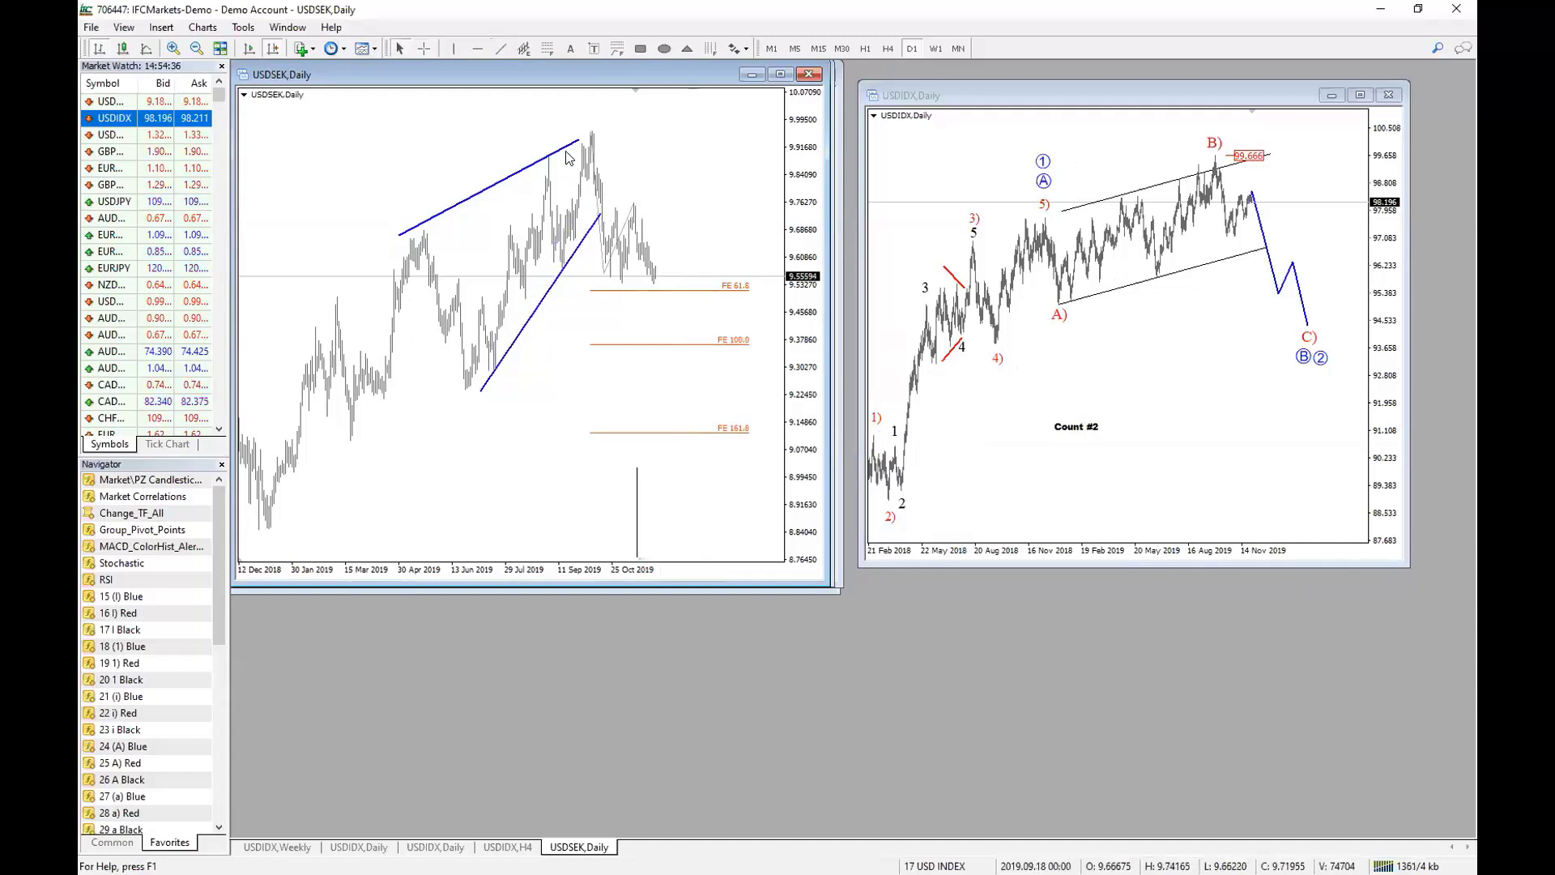
click(952, 866)
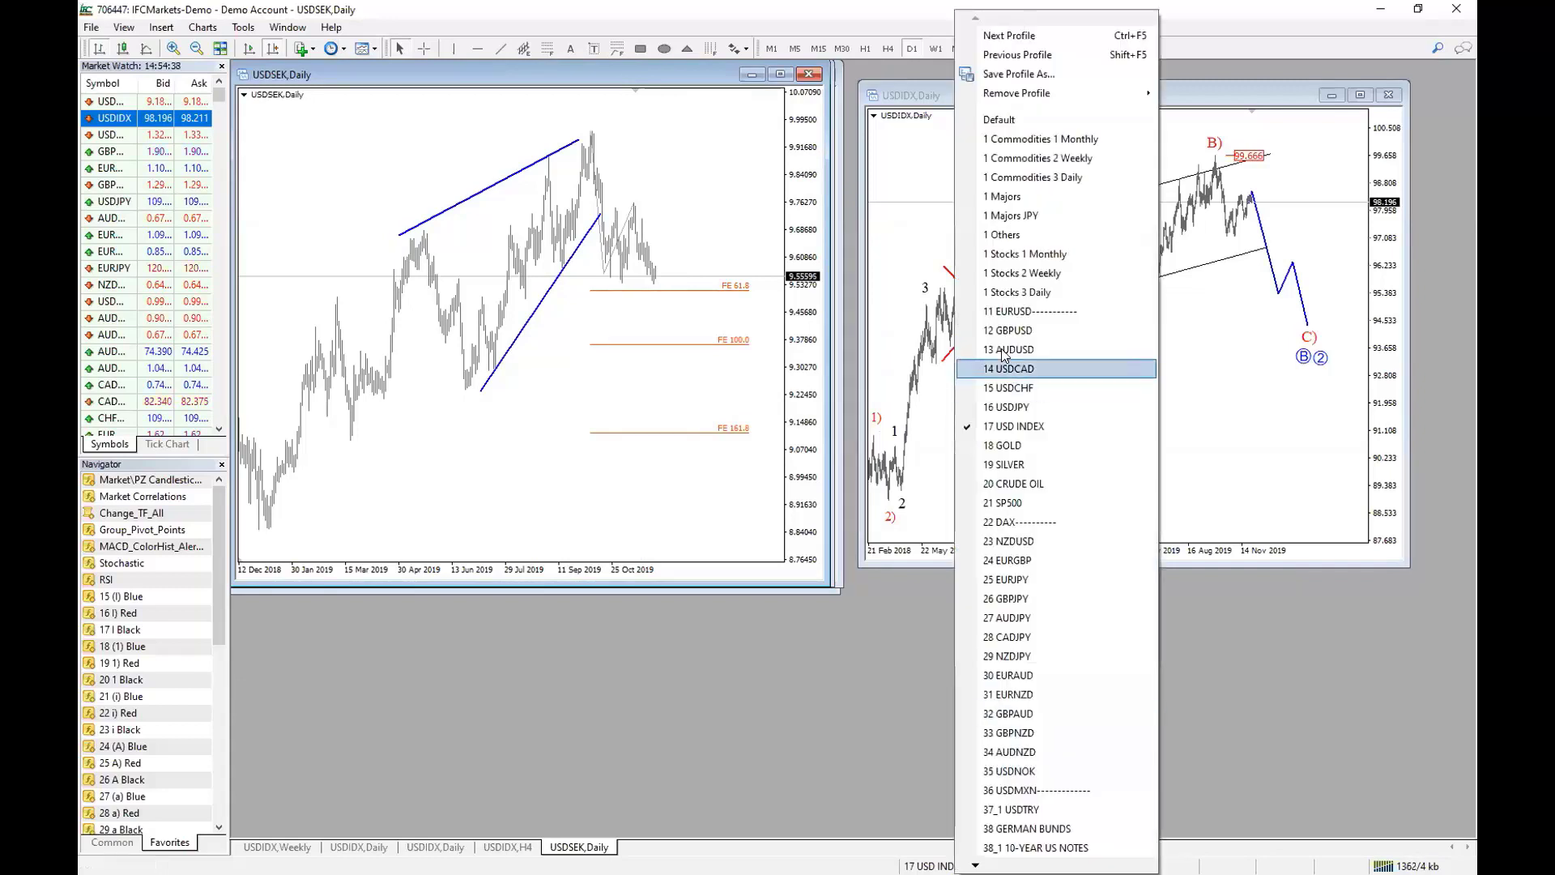
Load the 11 EURUSD chart profile
click(996, 310)
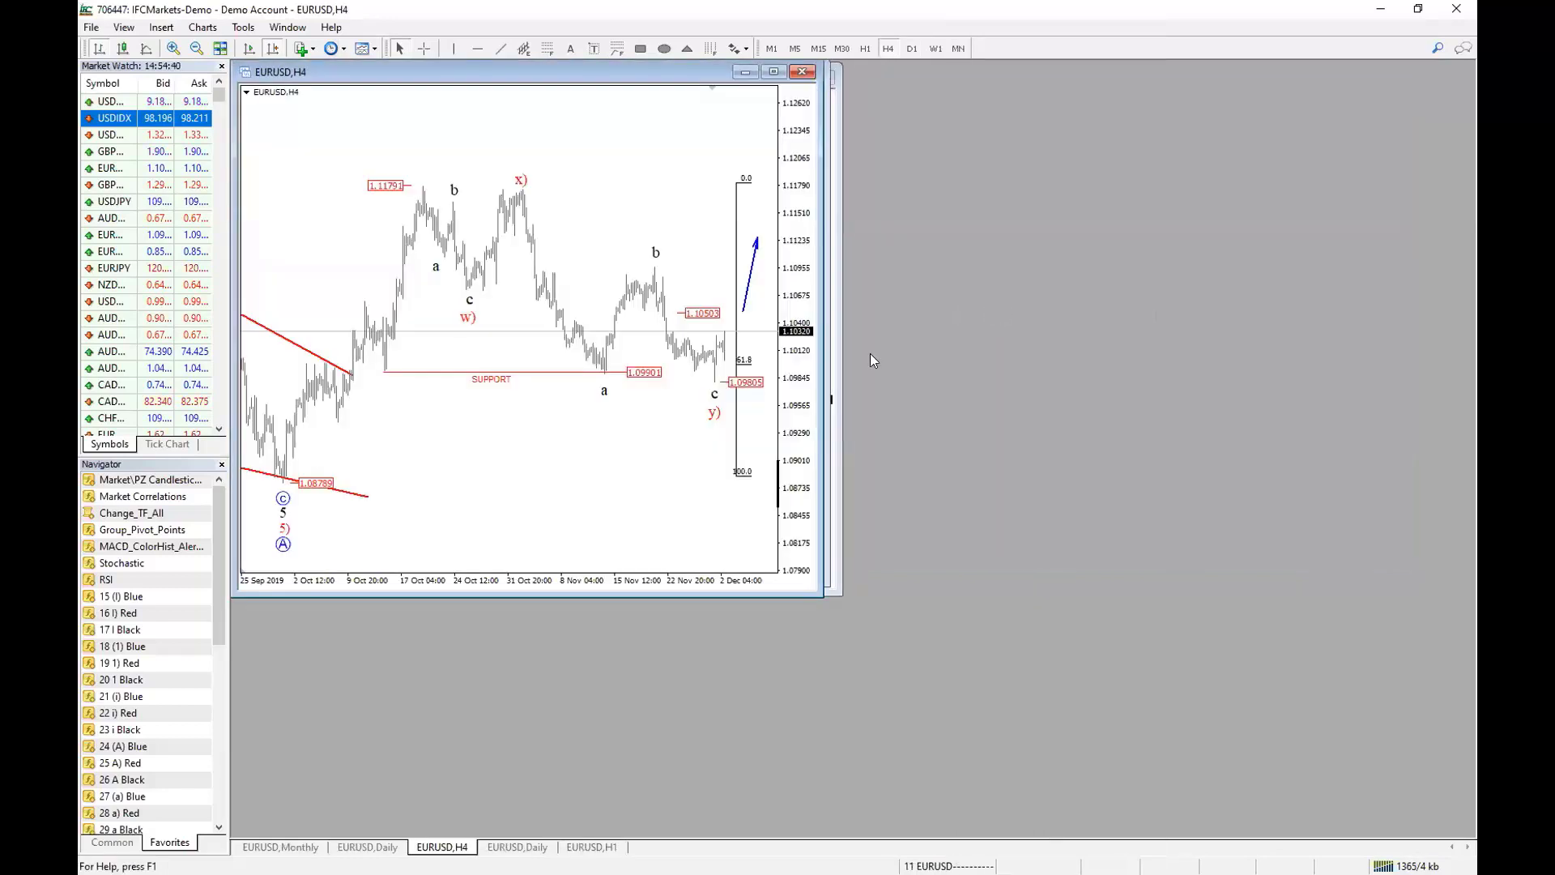
middle_click(399, 375)
click(381, 376)
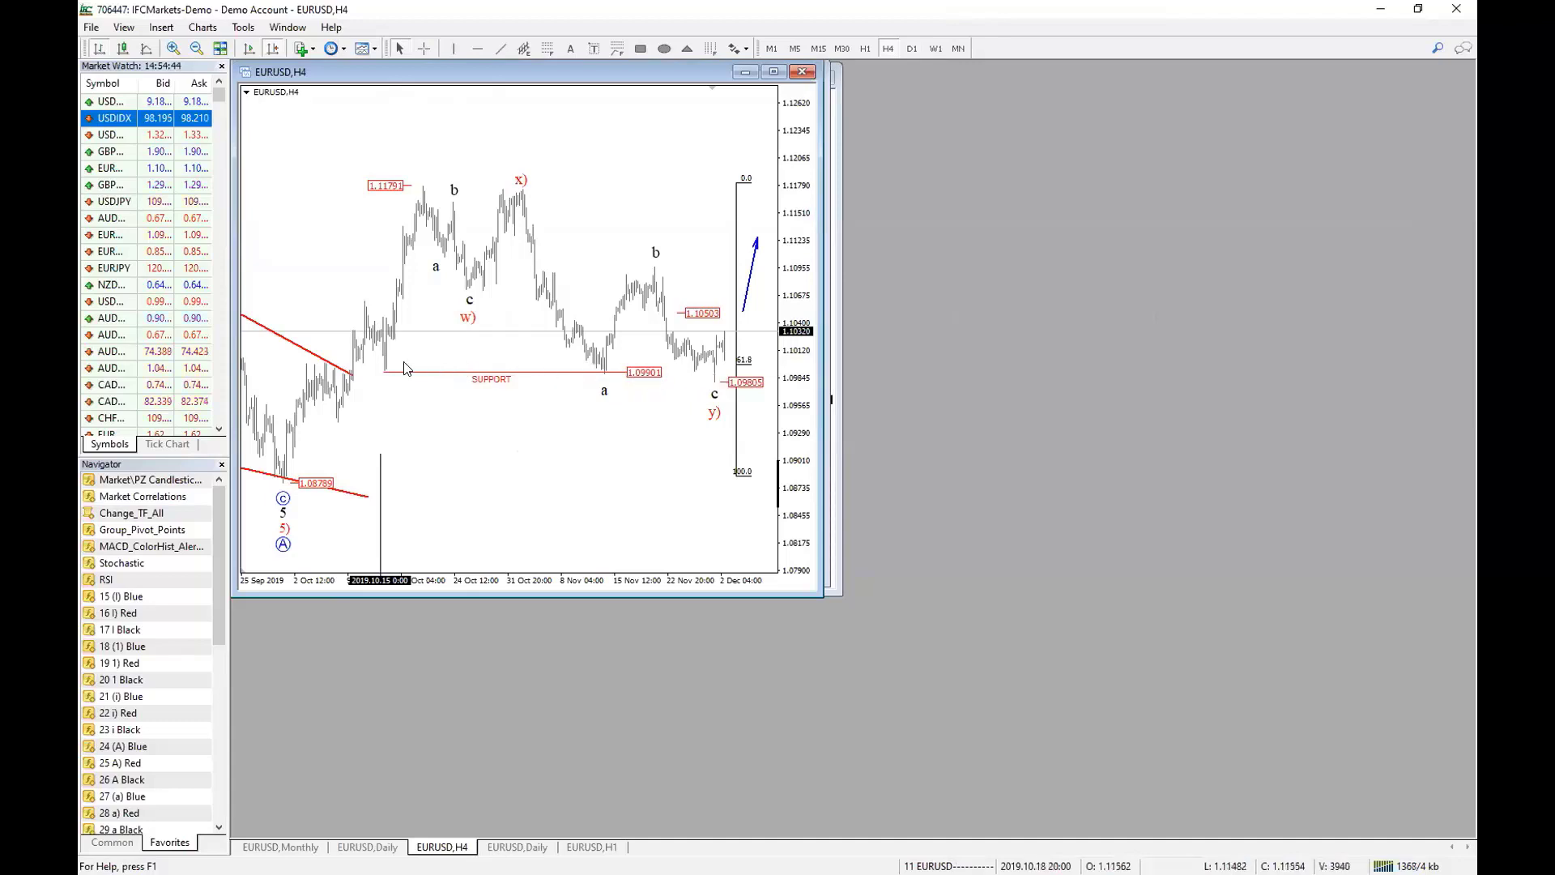
Measure from the SUPPORT line to the late-November low on H4, then show EURUSD H1
middle_click(384, 372)
drag(382, 373, 615, 375)
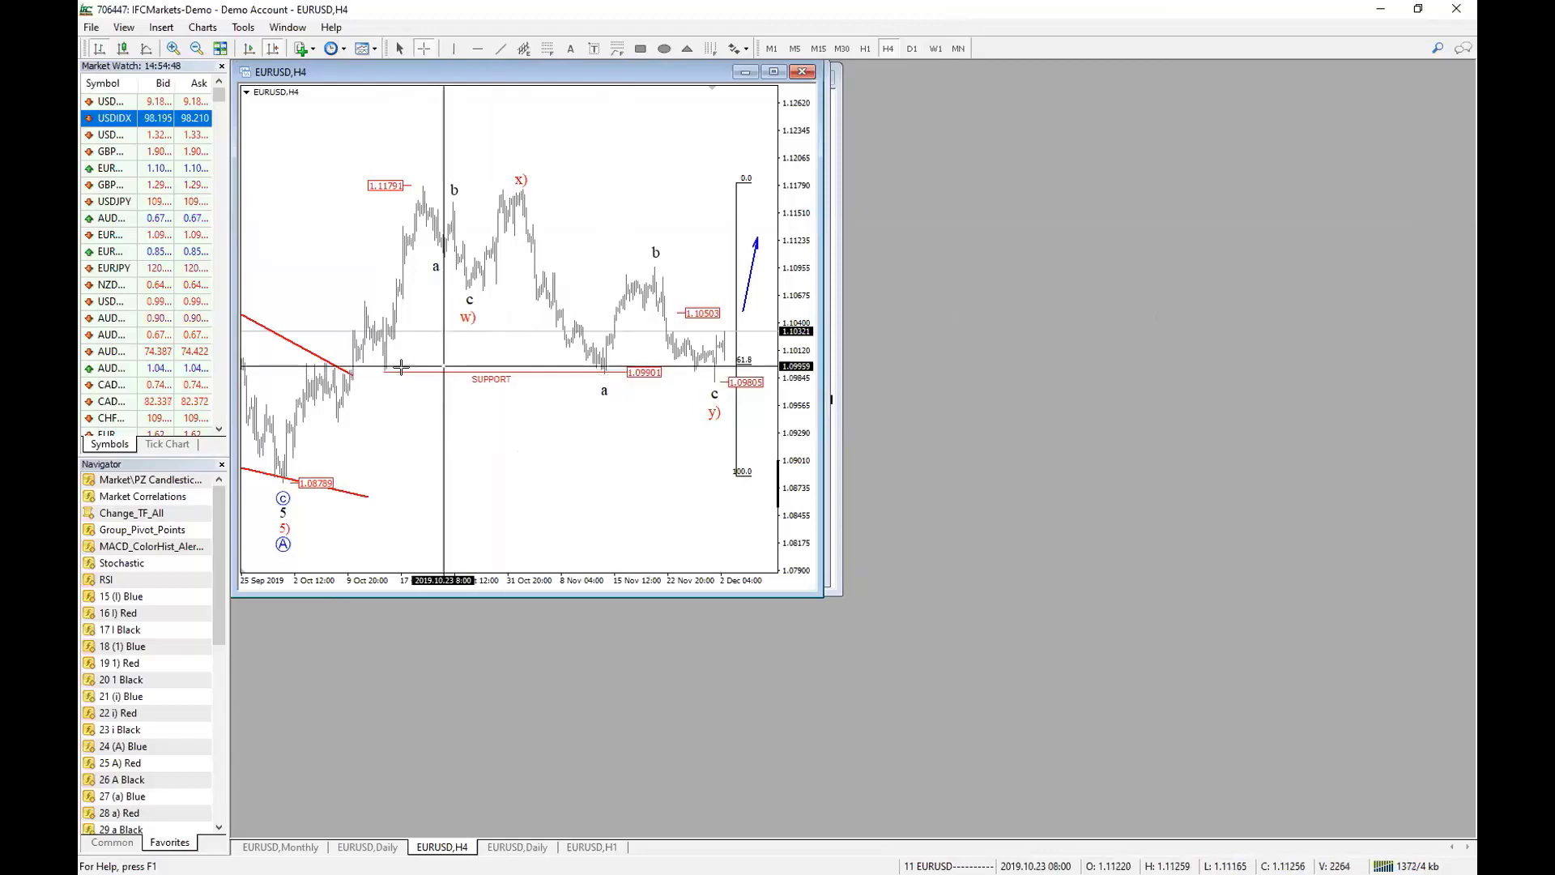
drag(399, 361, 437, 364)
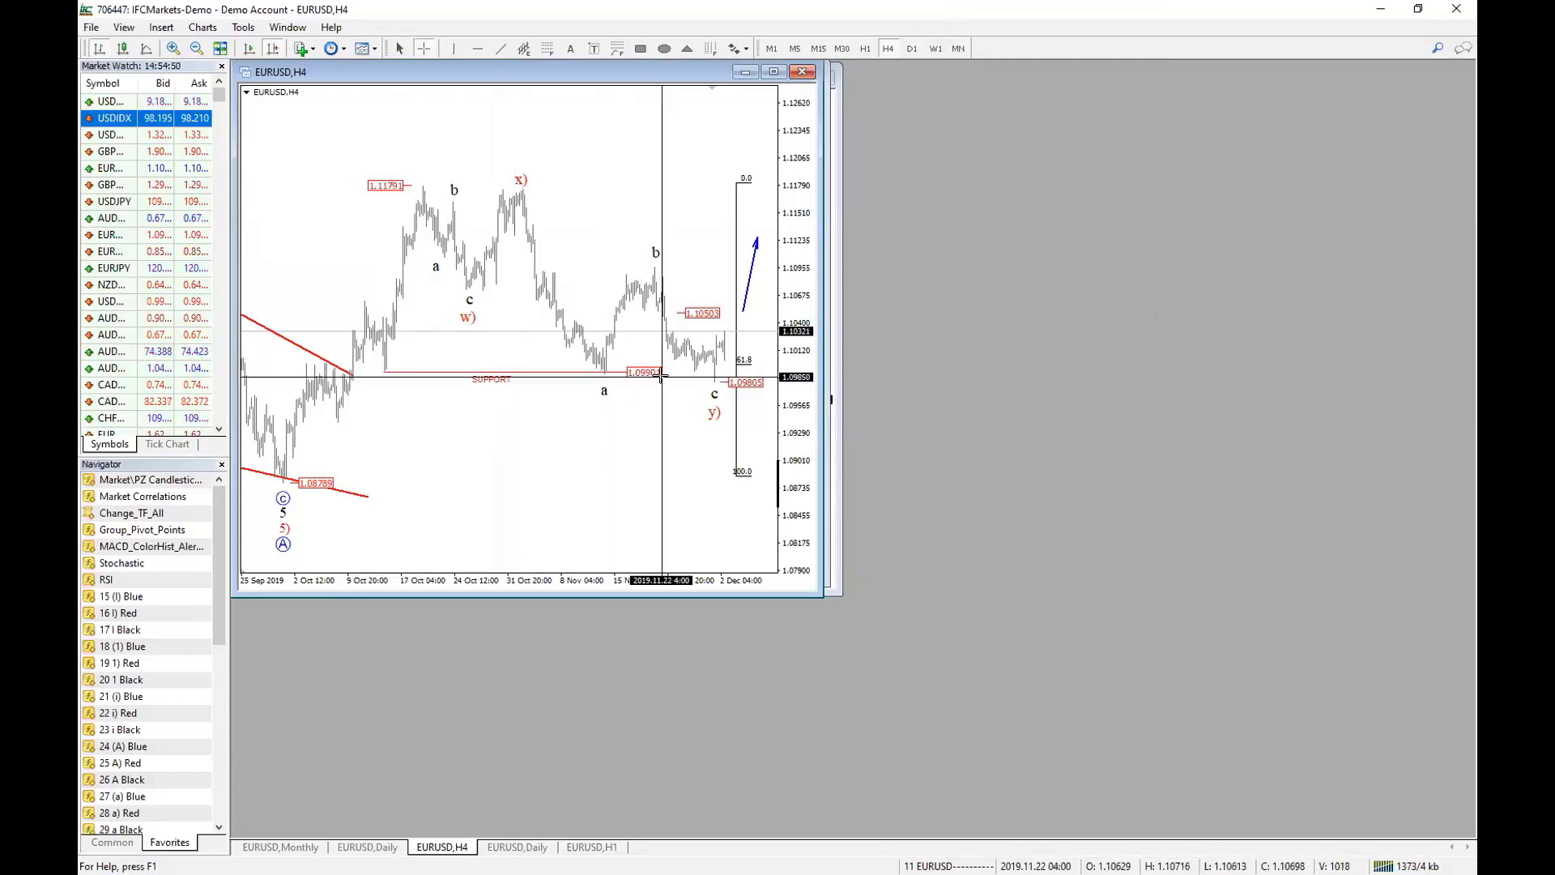
drag(729, 356, 709, 377)
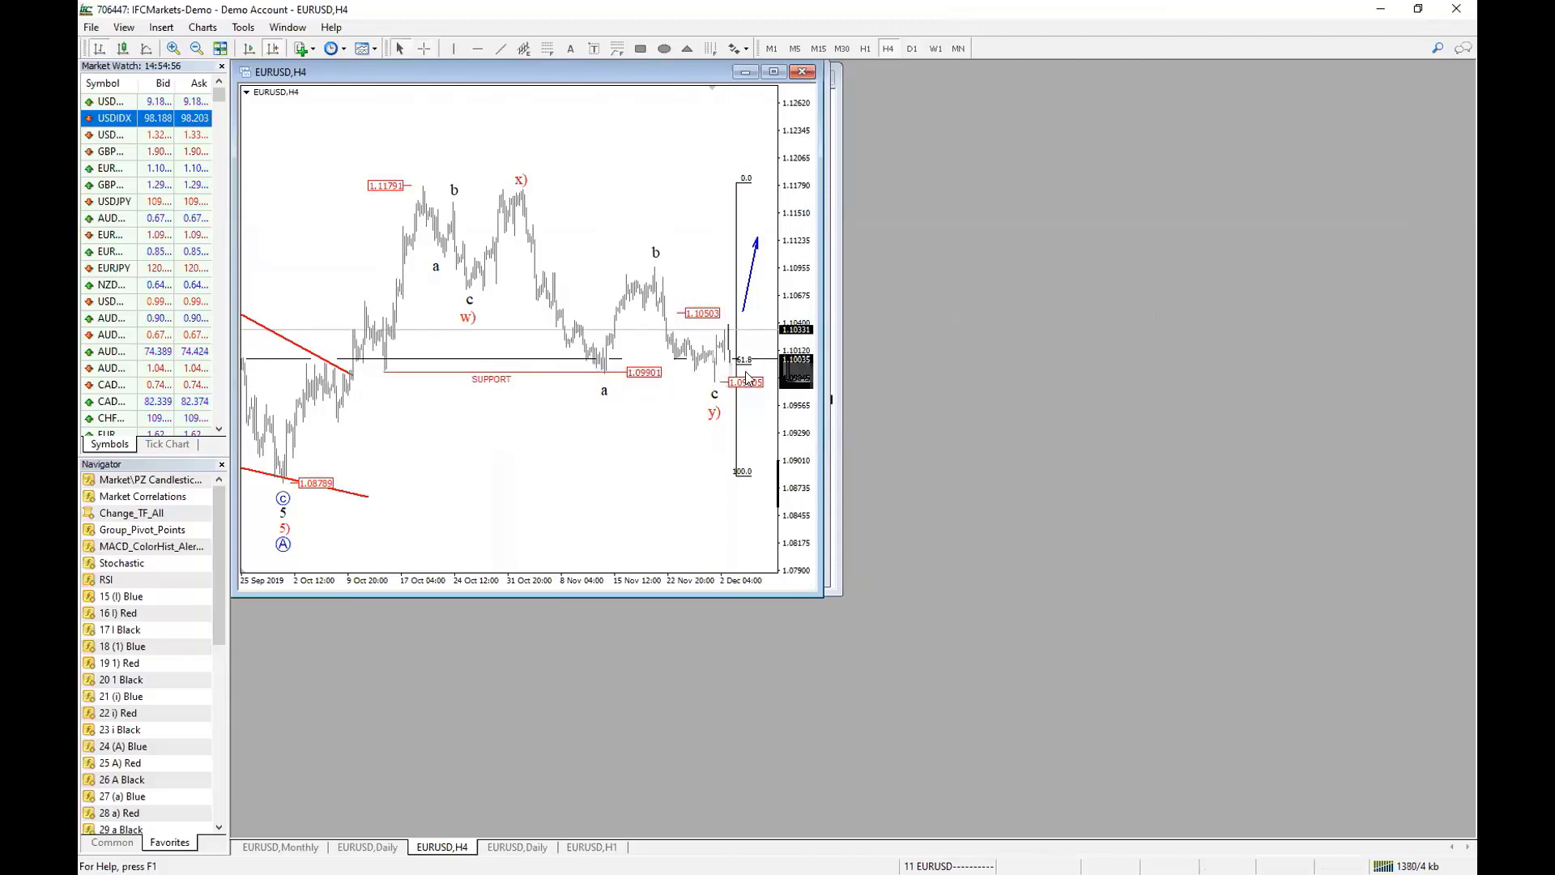
middle_click(720, 305)
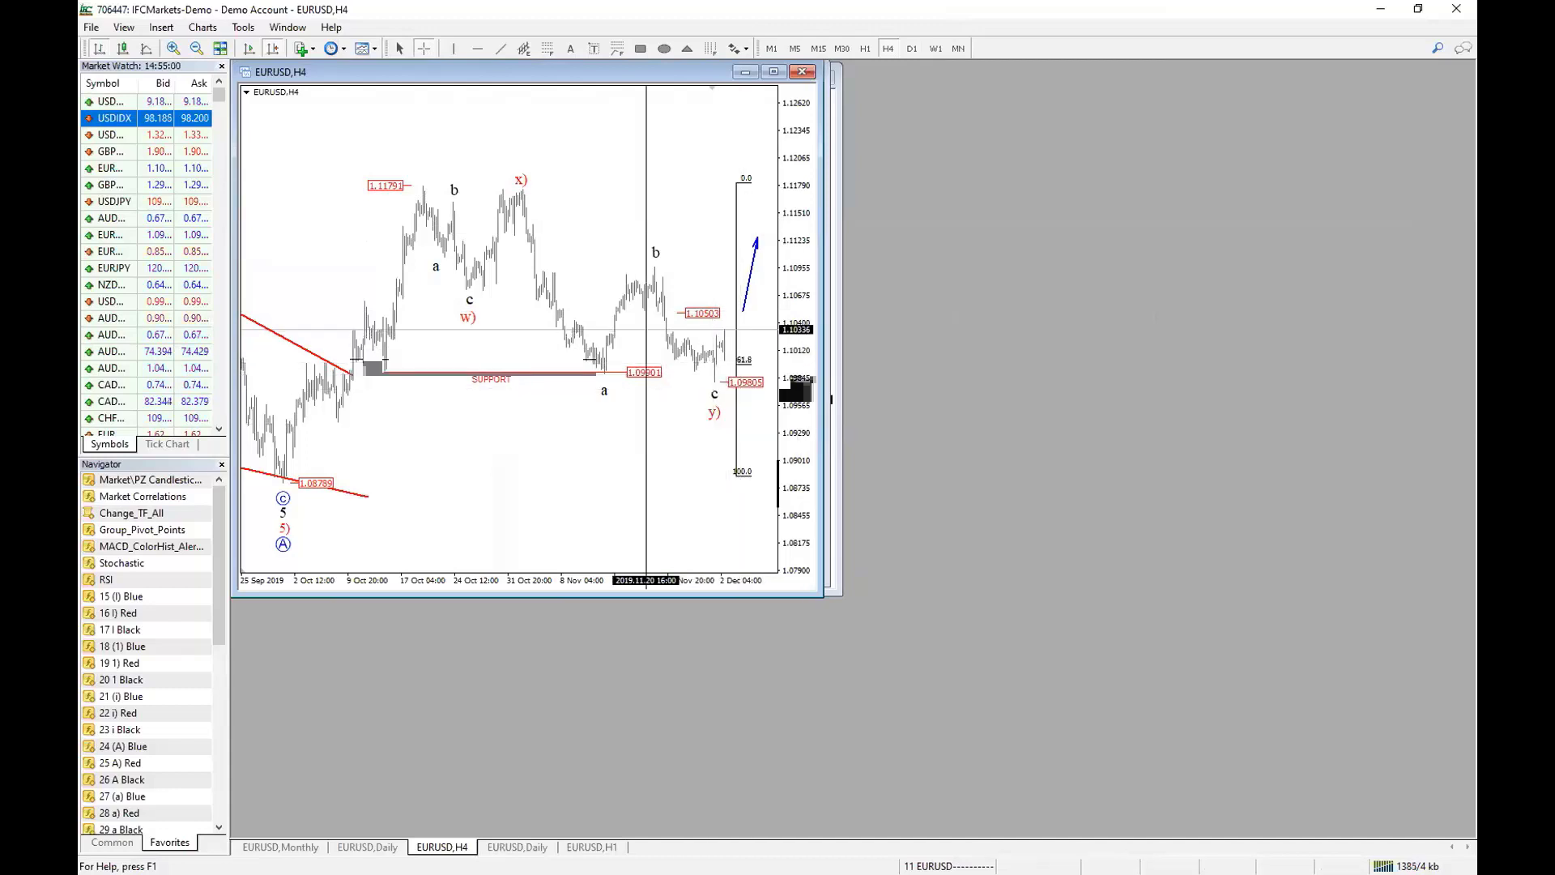
key(ctrl+F6)
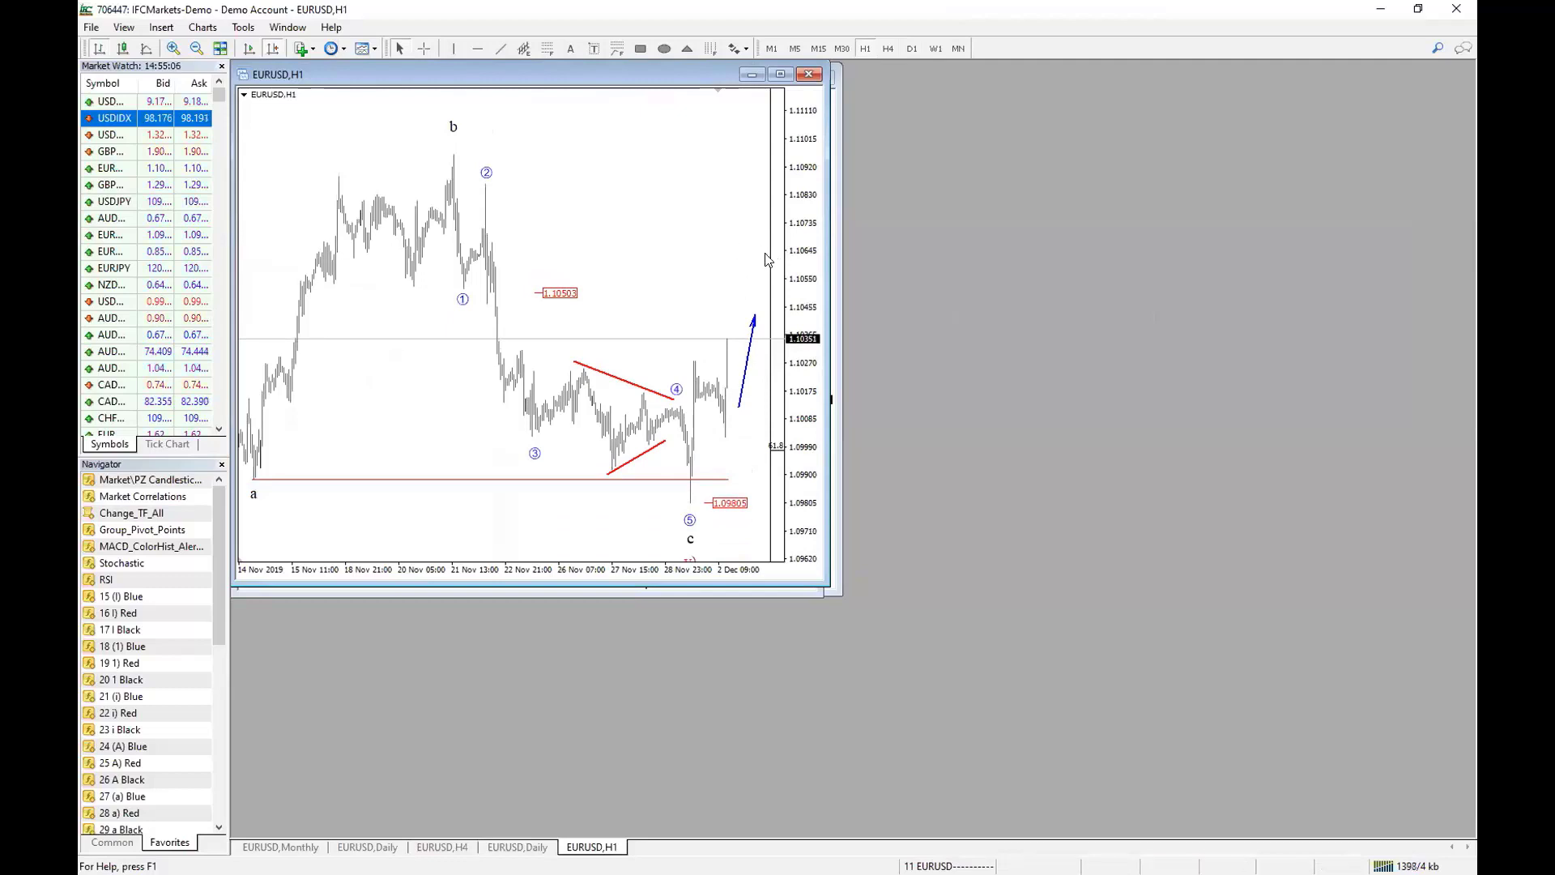
Compress the EURUSD H1 chart to reveal y), then display and compress the EURUSD daily chart
drag(795, 243, 802, 289)
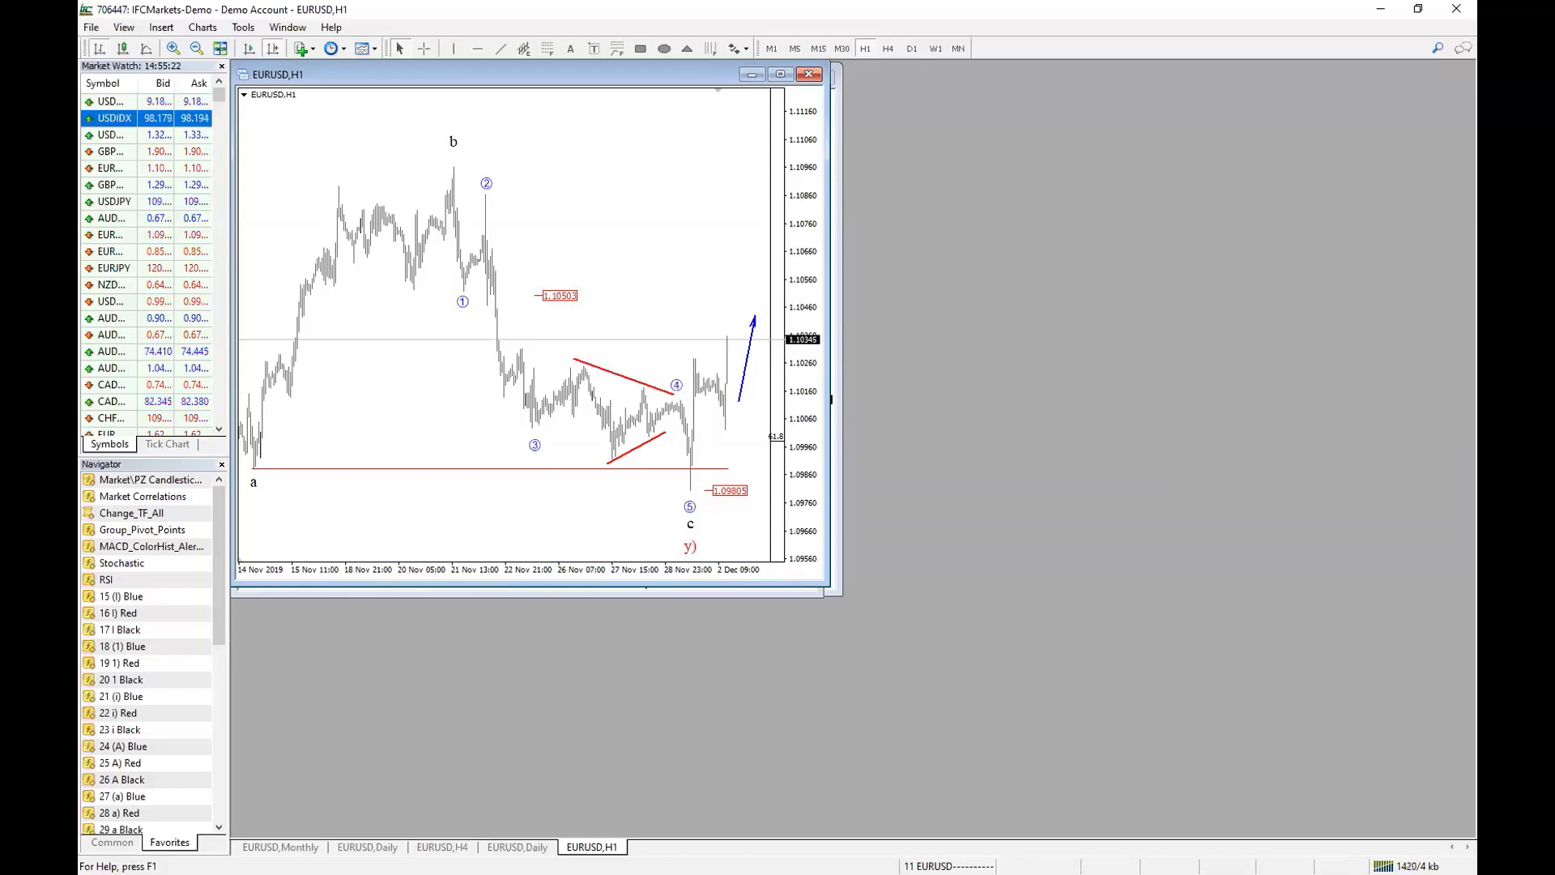
click(448, 847)
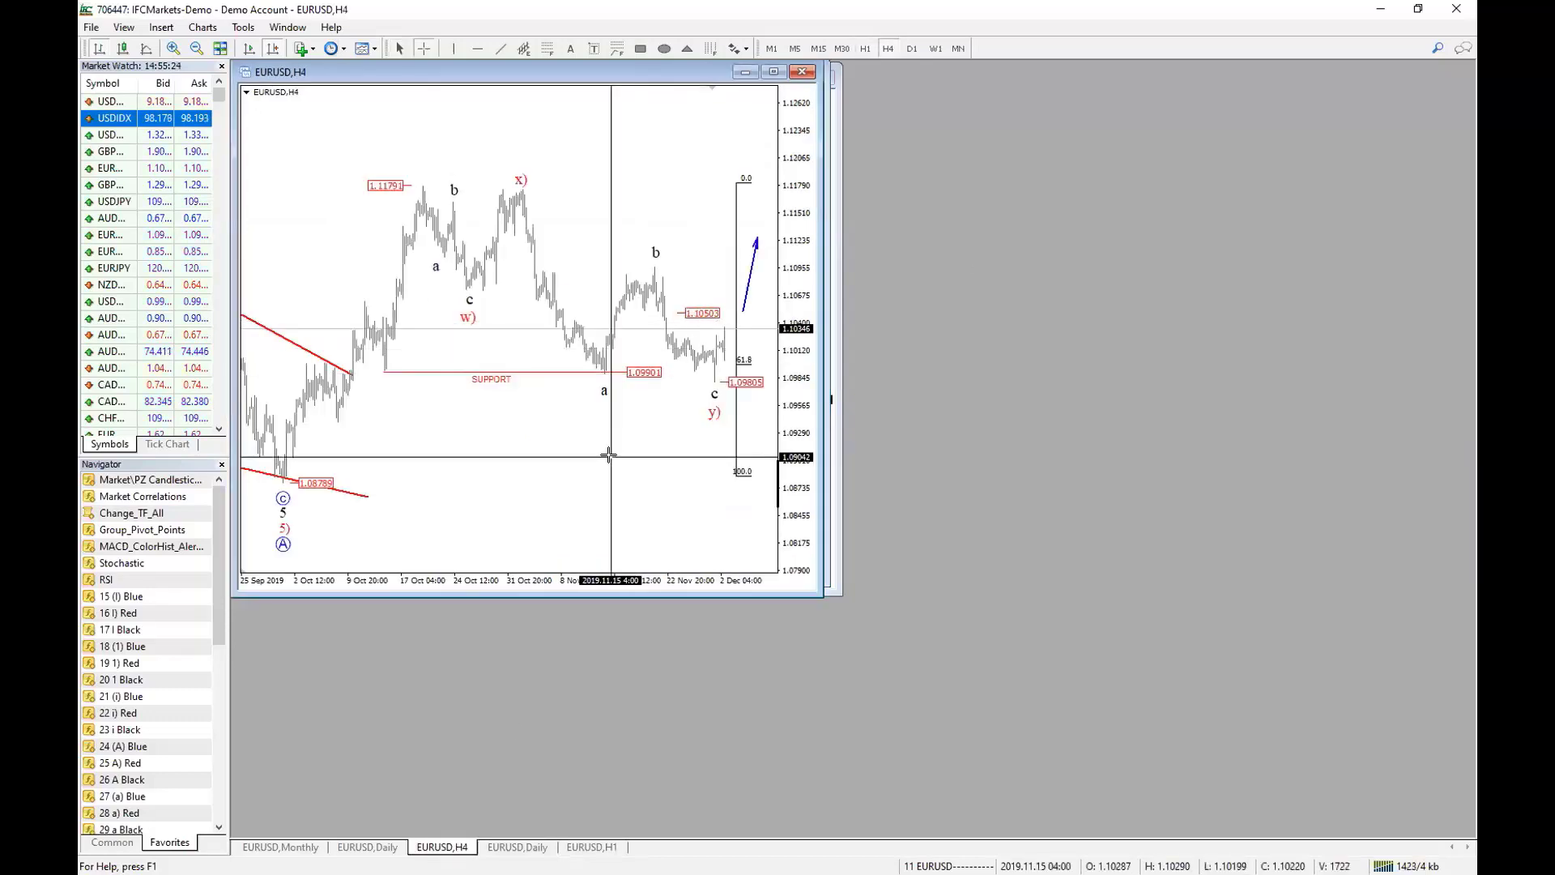
middle_click(554, 441)
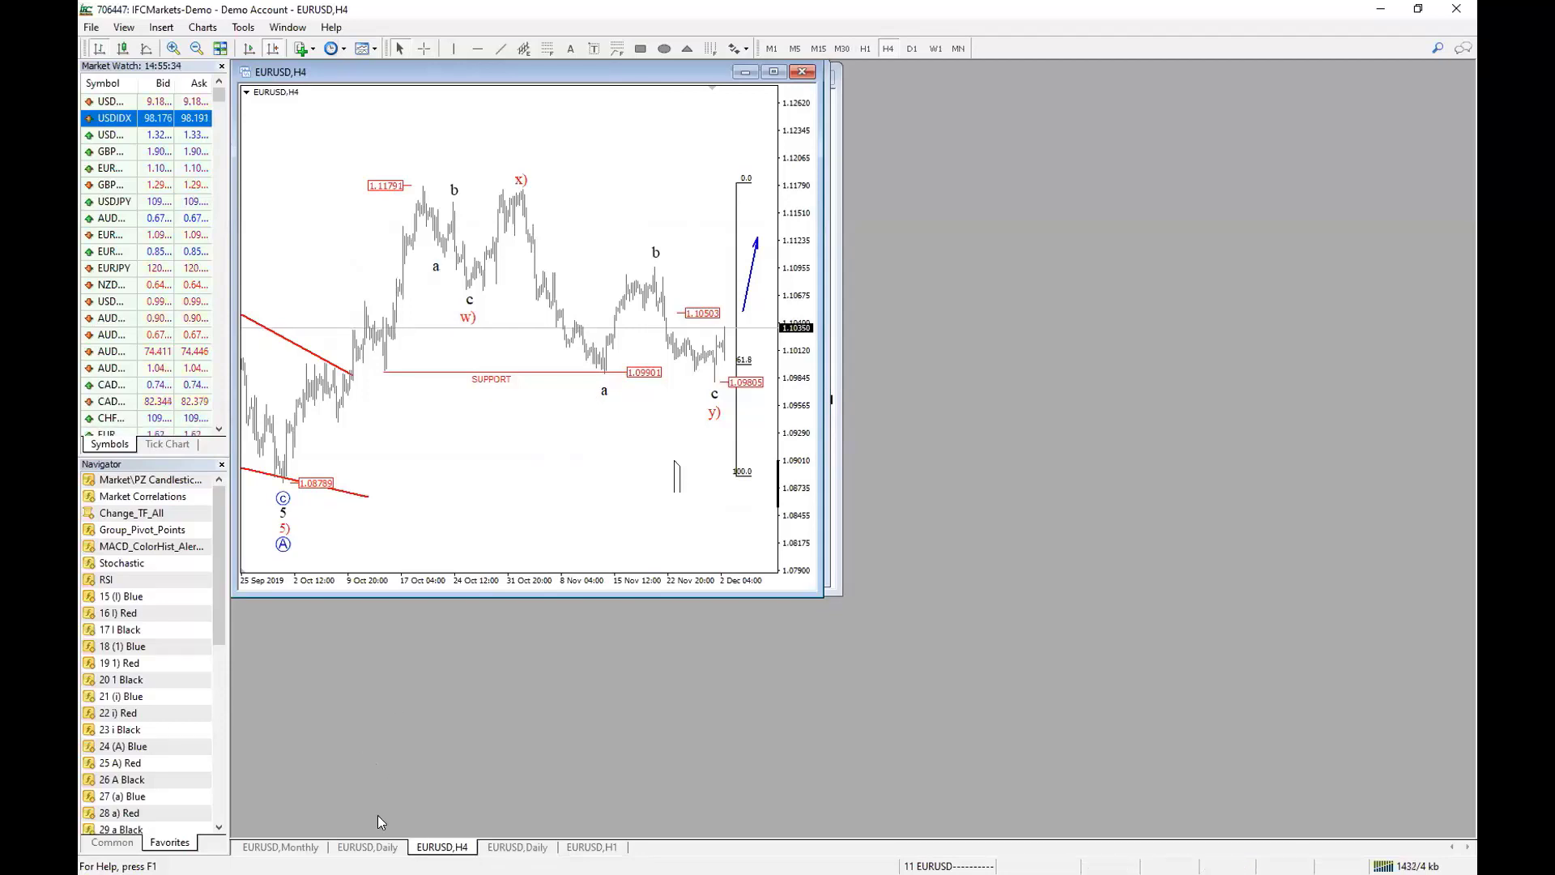
click(367, 847)
drag(812, 323, 809, 357)
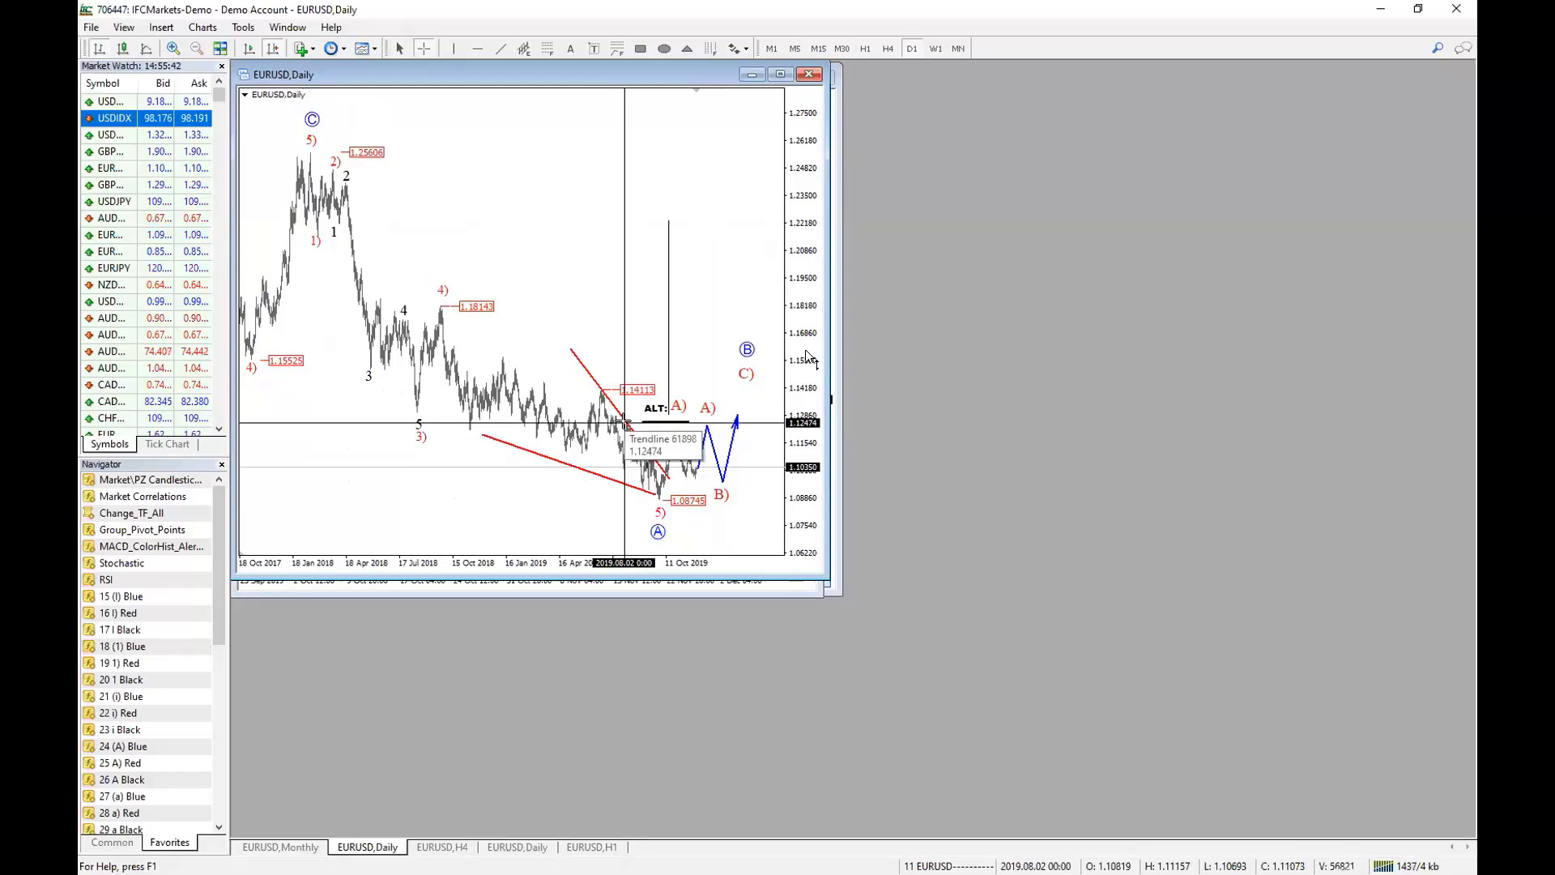
Read crosshair prices on the EURUSD daily and H4 charts, stretching the H4 price scale
click(624, 422)
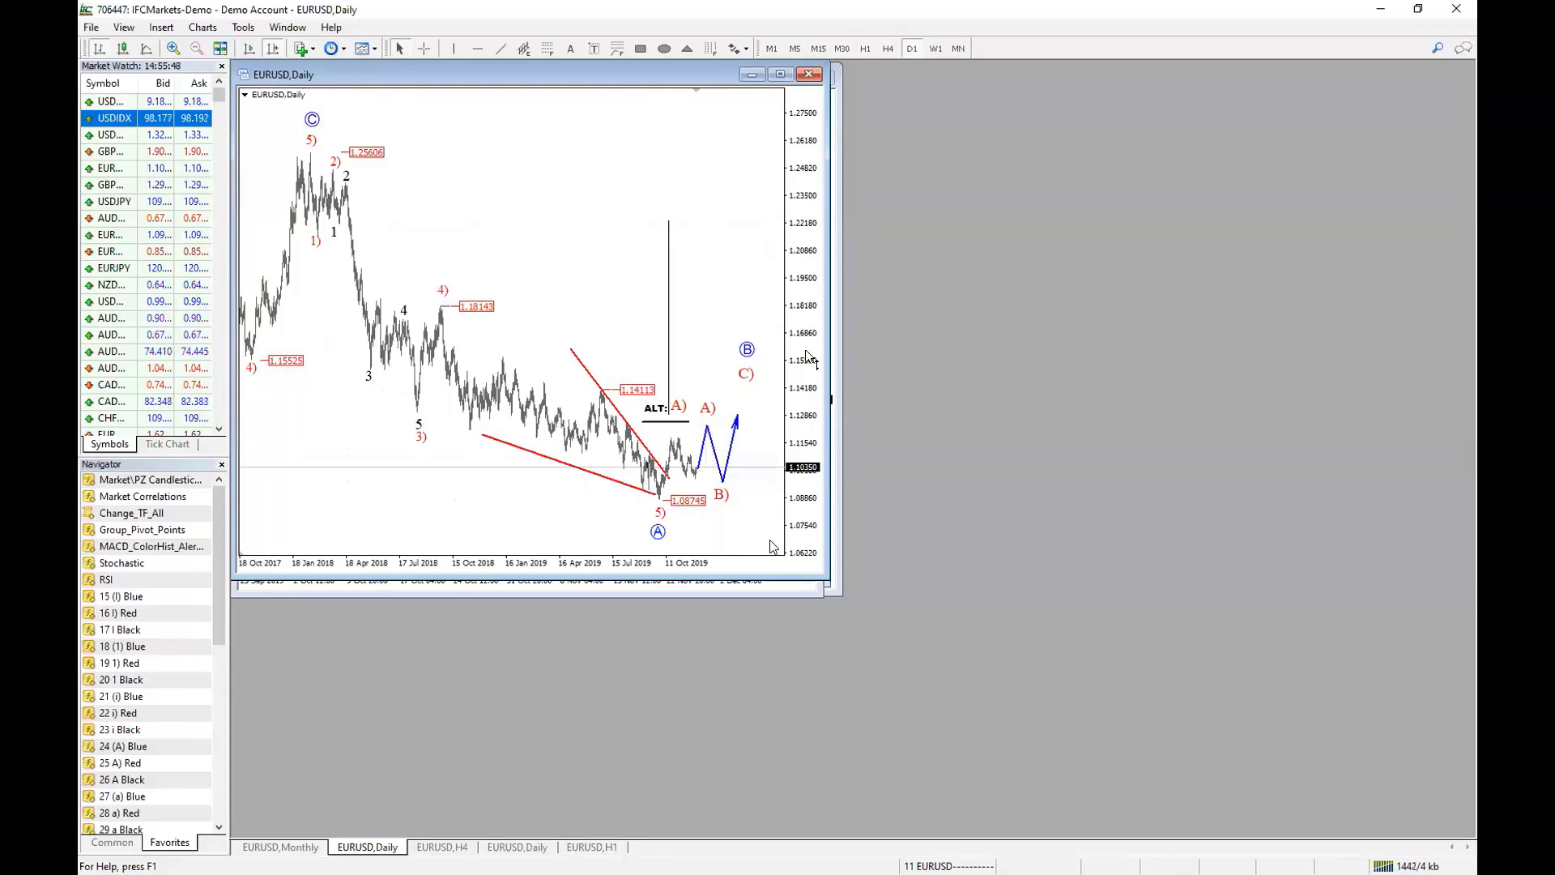
middle_click(683, 418)
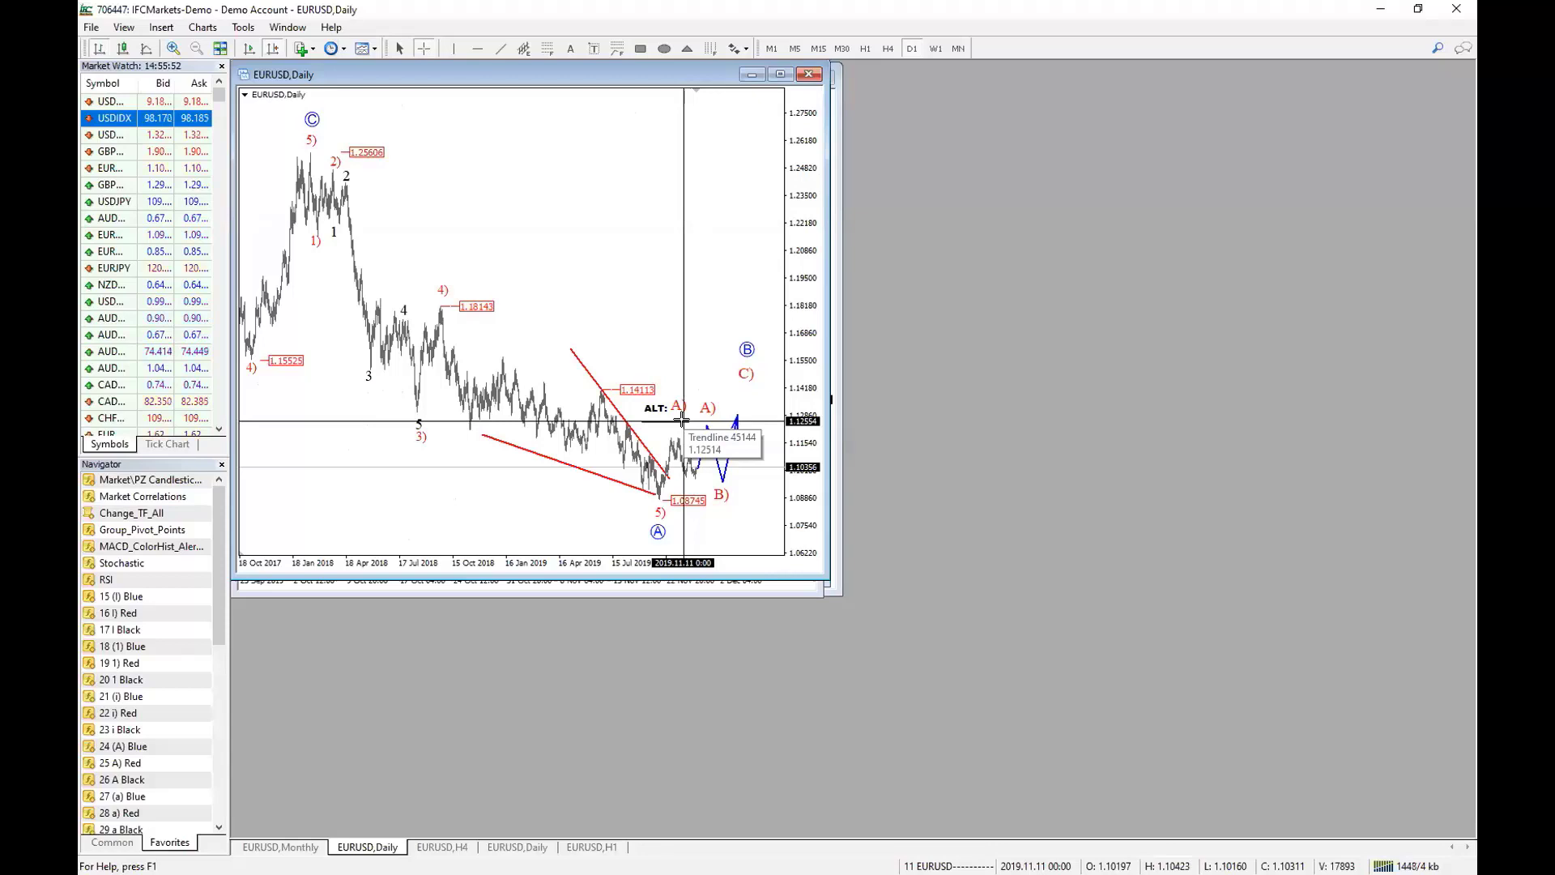
key(ctrl+Tab)
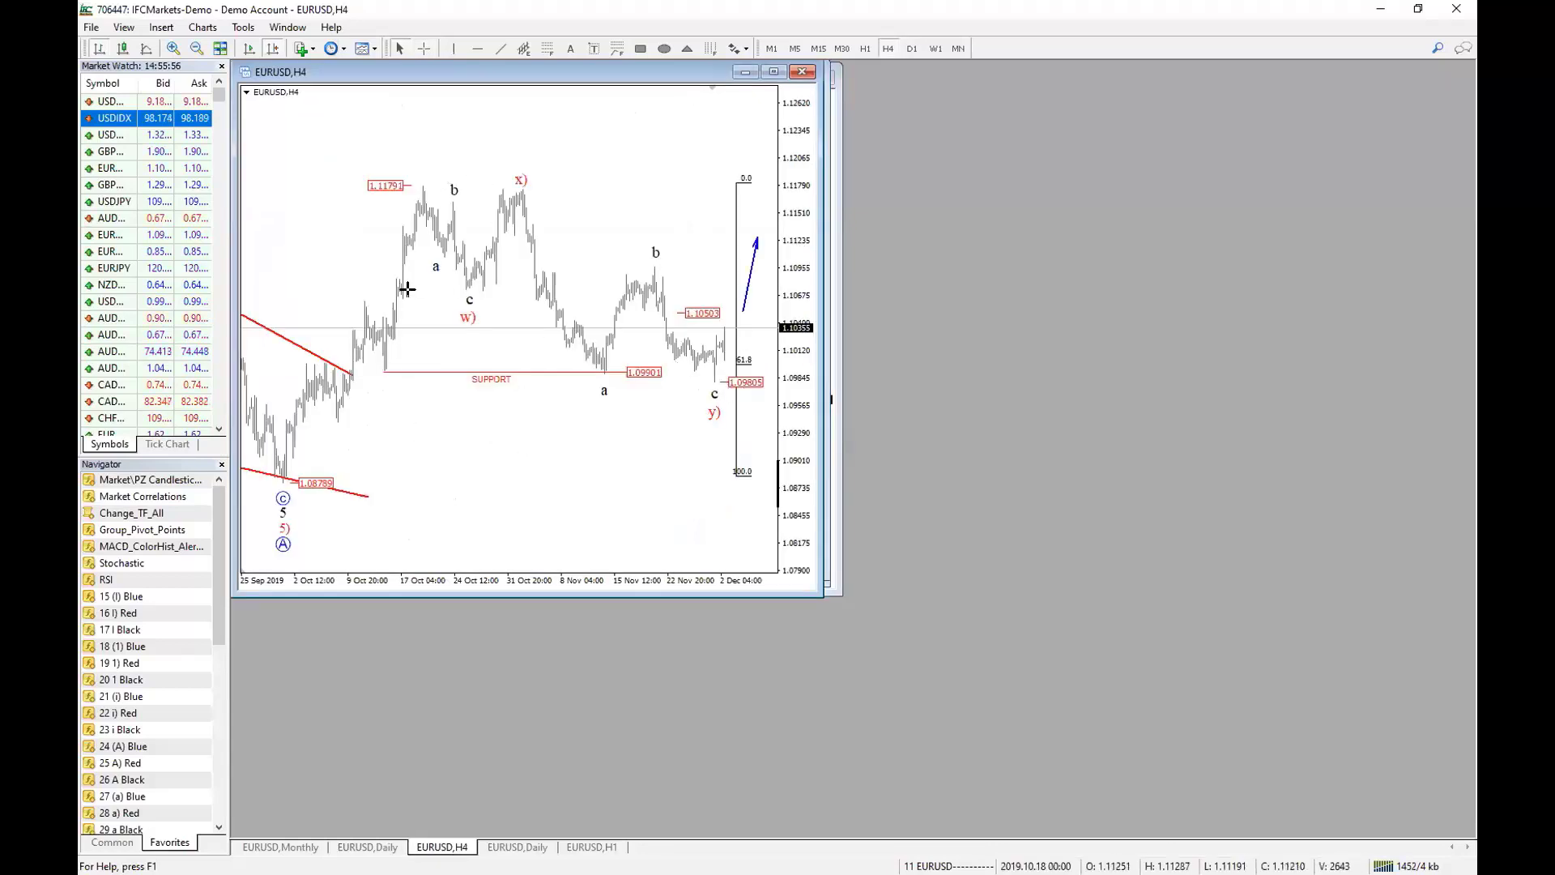
middle_click(414, 289)
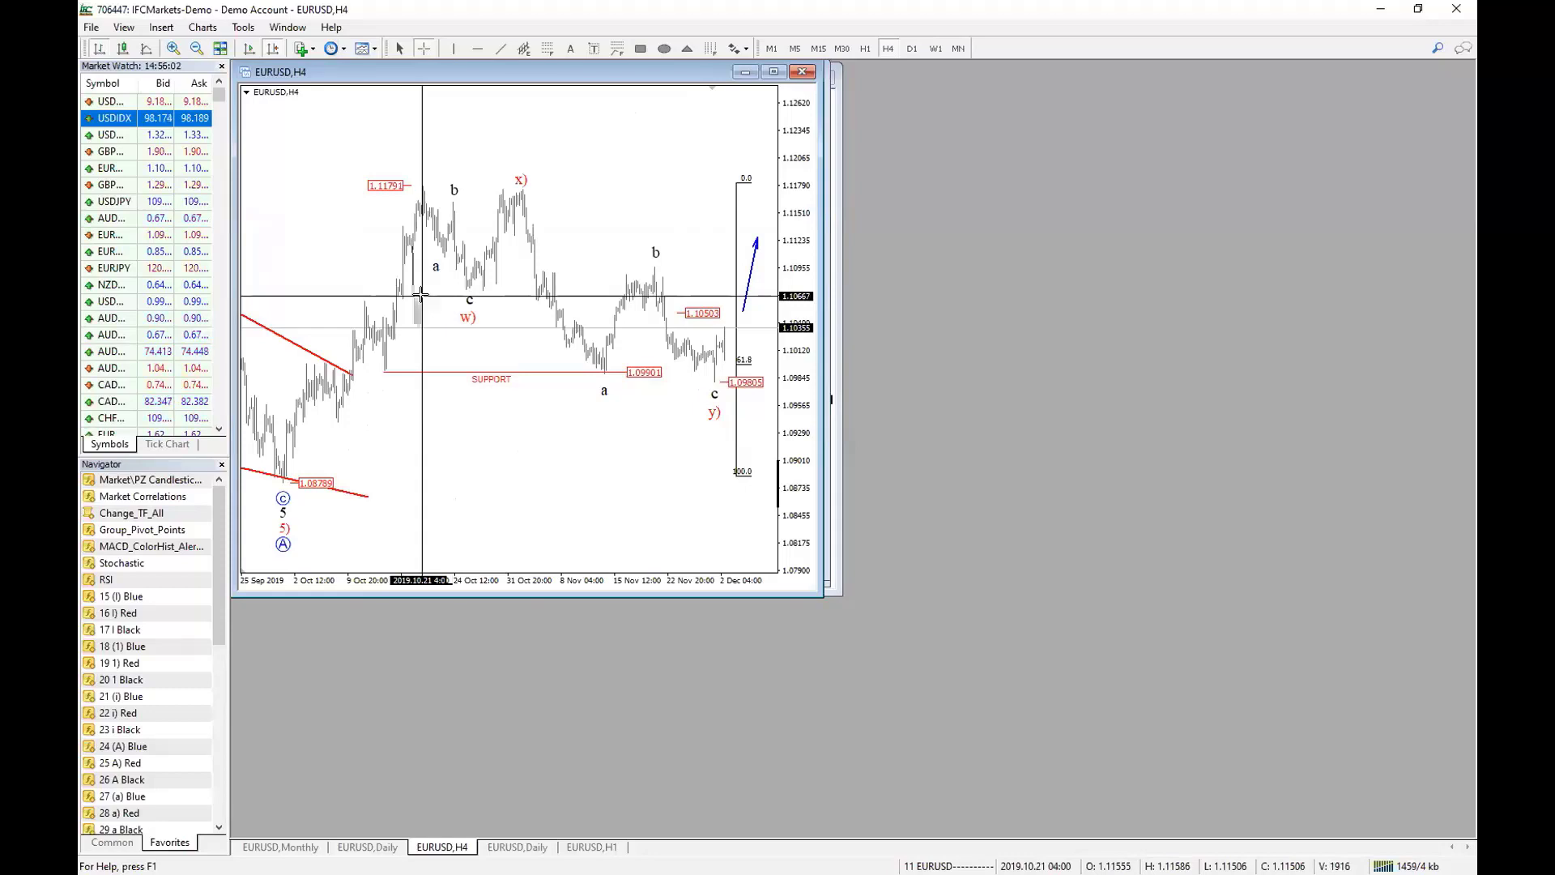
click(438, 328)
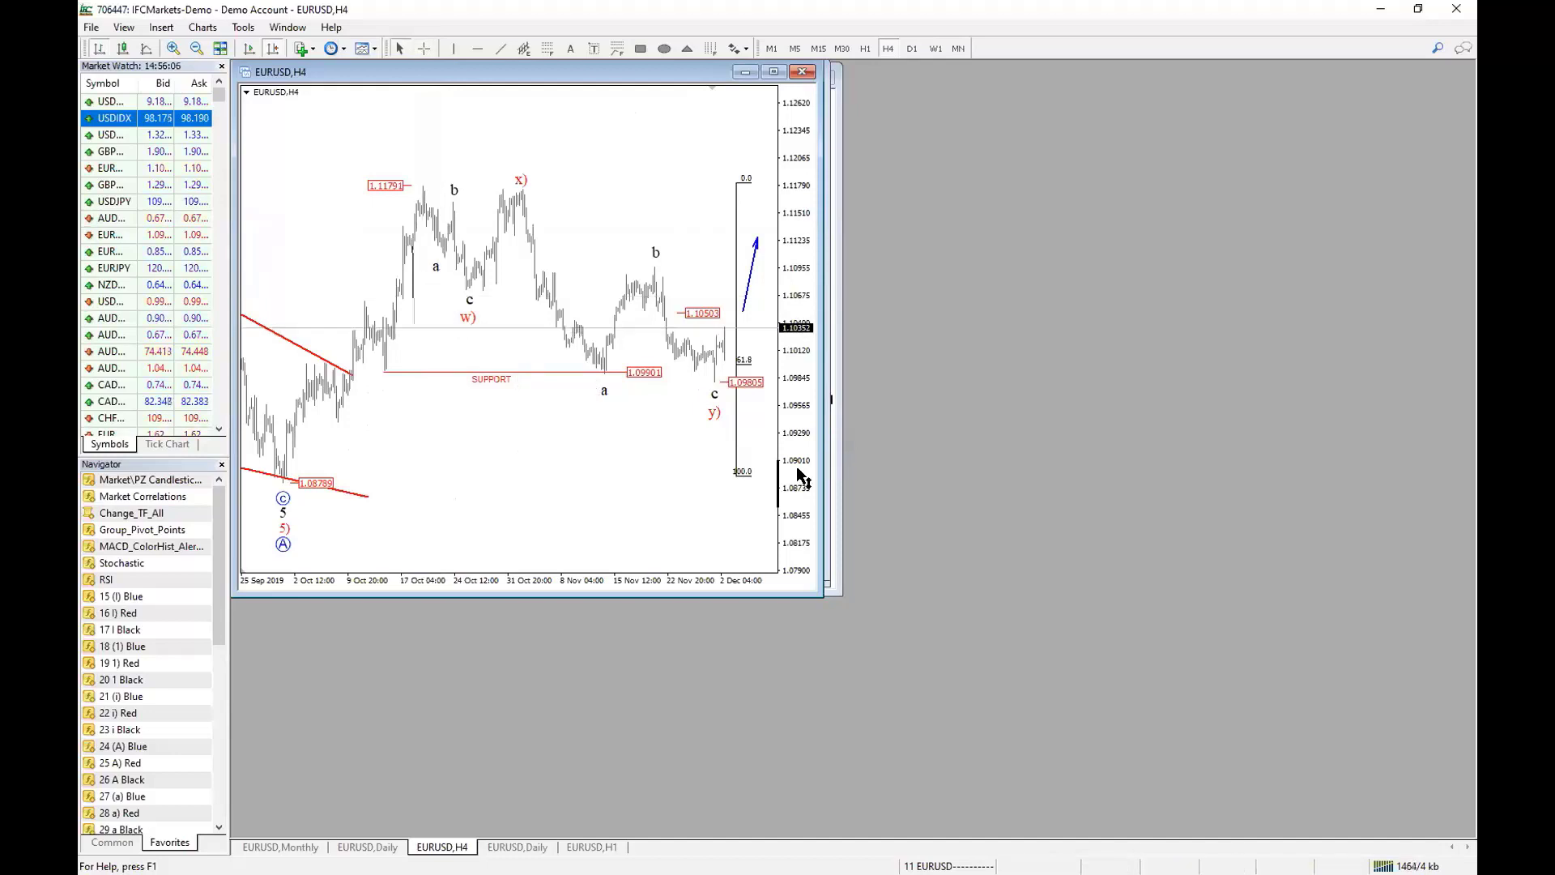
drag(798, 469, 796, 479)
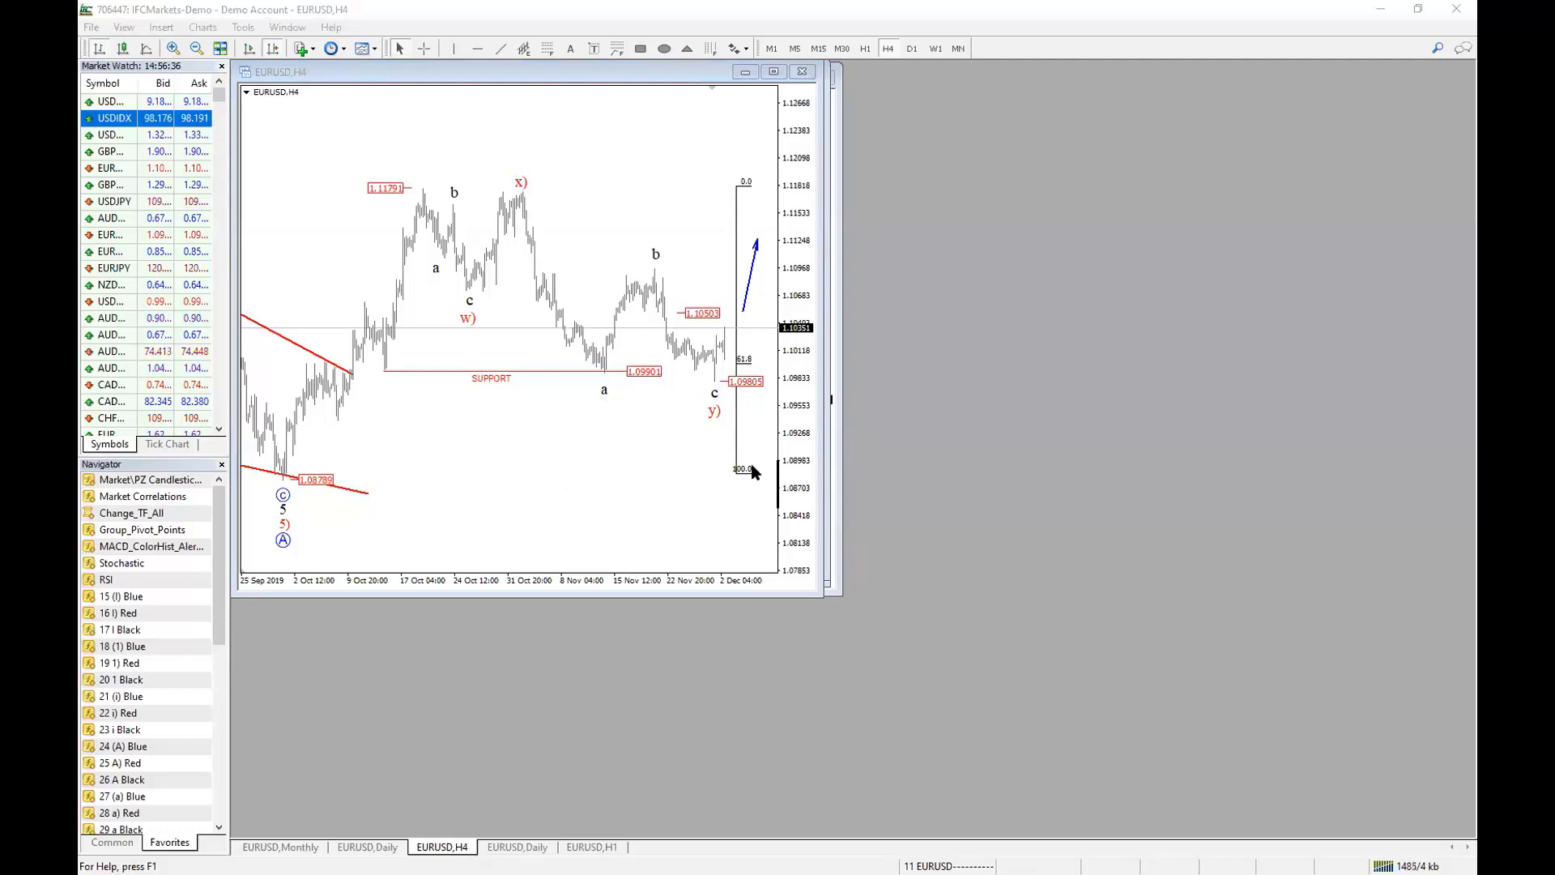
click(367, 846)
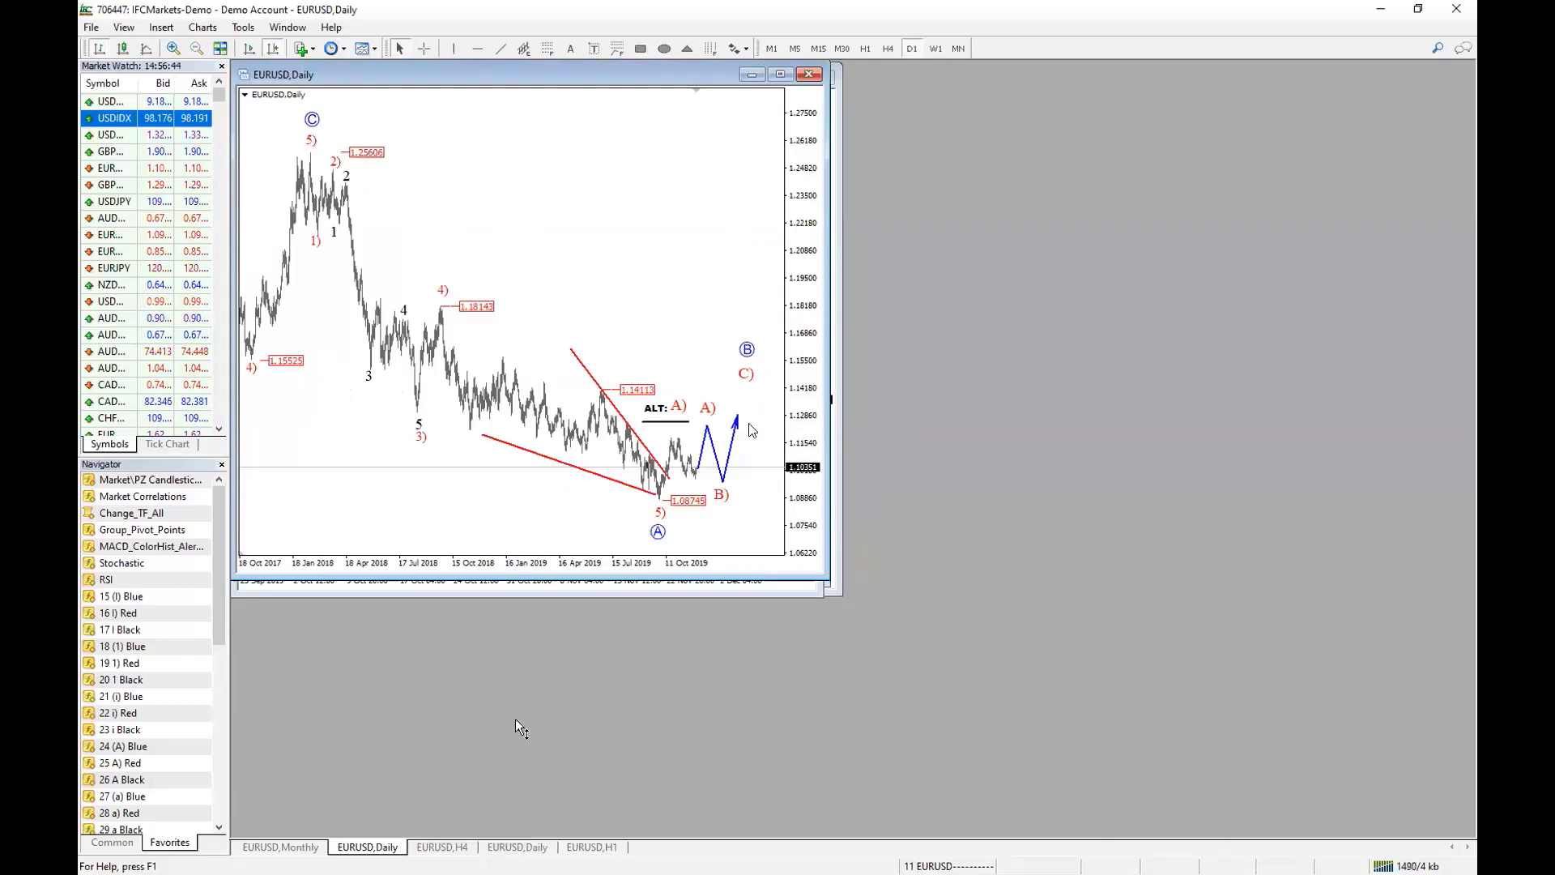
middle_click(749, 353)
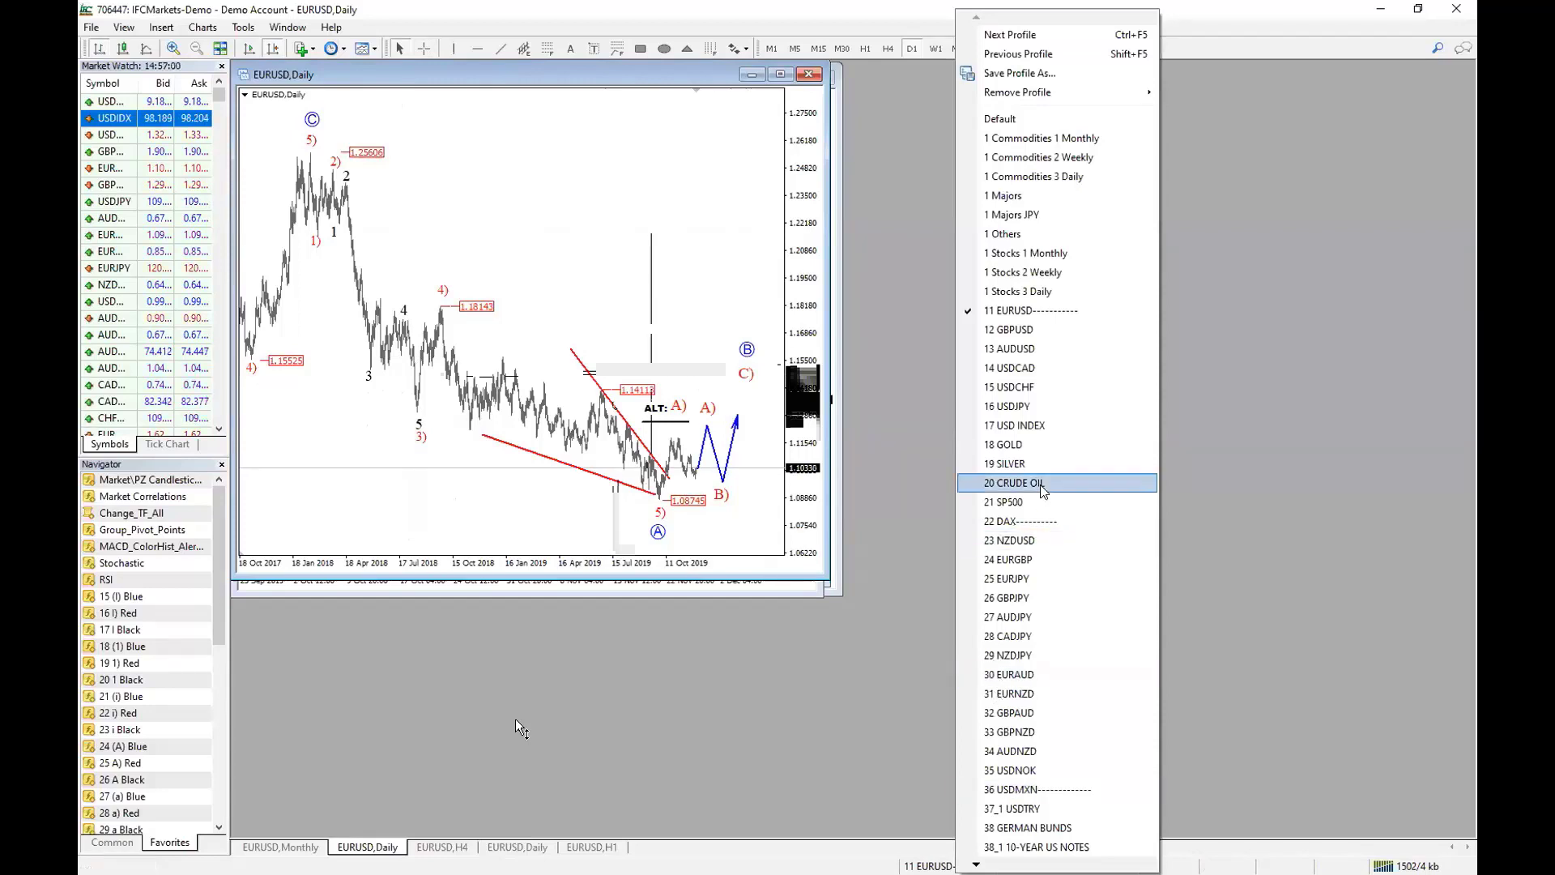
Load the 22 DAX profile and zoom into recent bars on the DE30 H4 chart
click(1041, 521)
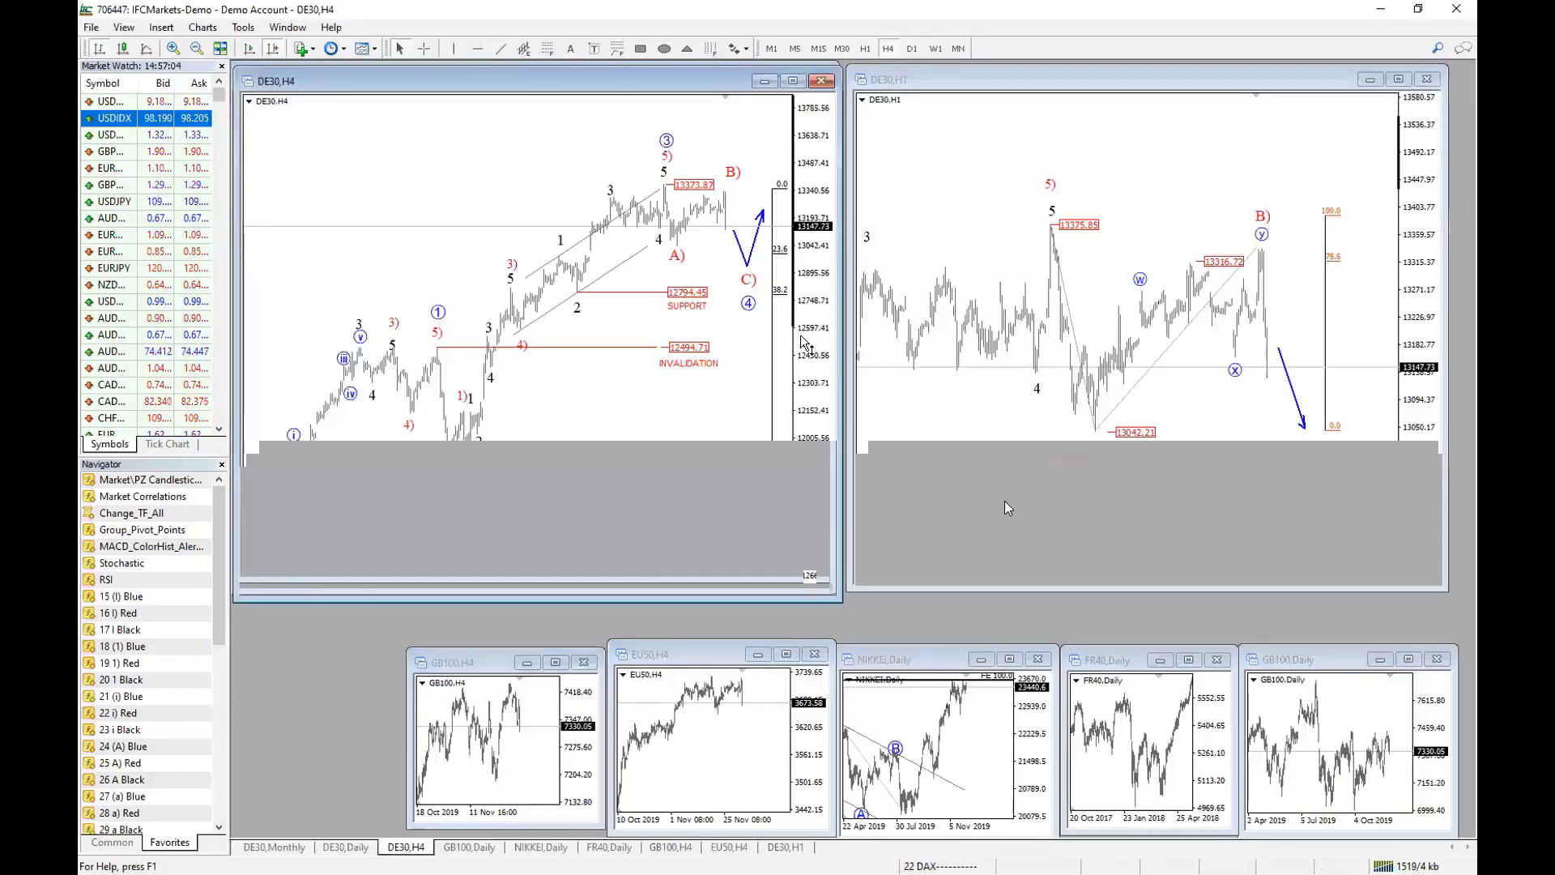
drag(819, 334, 813, 313)
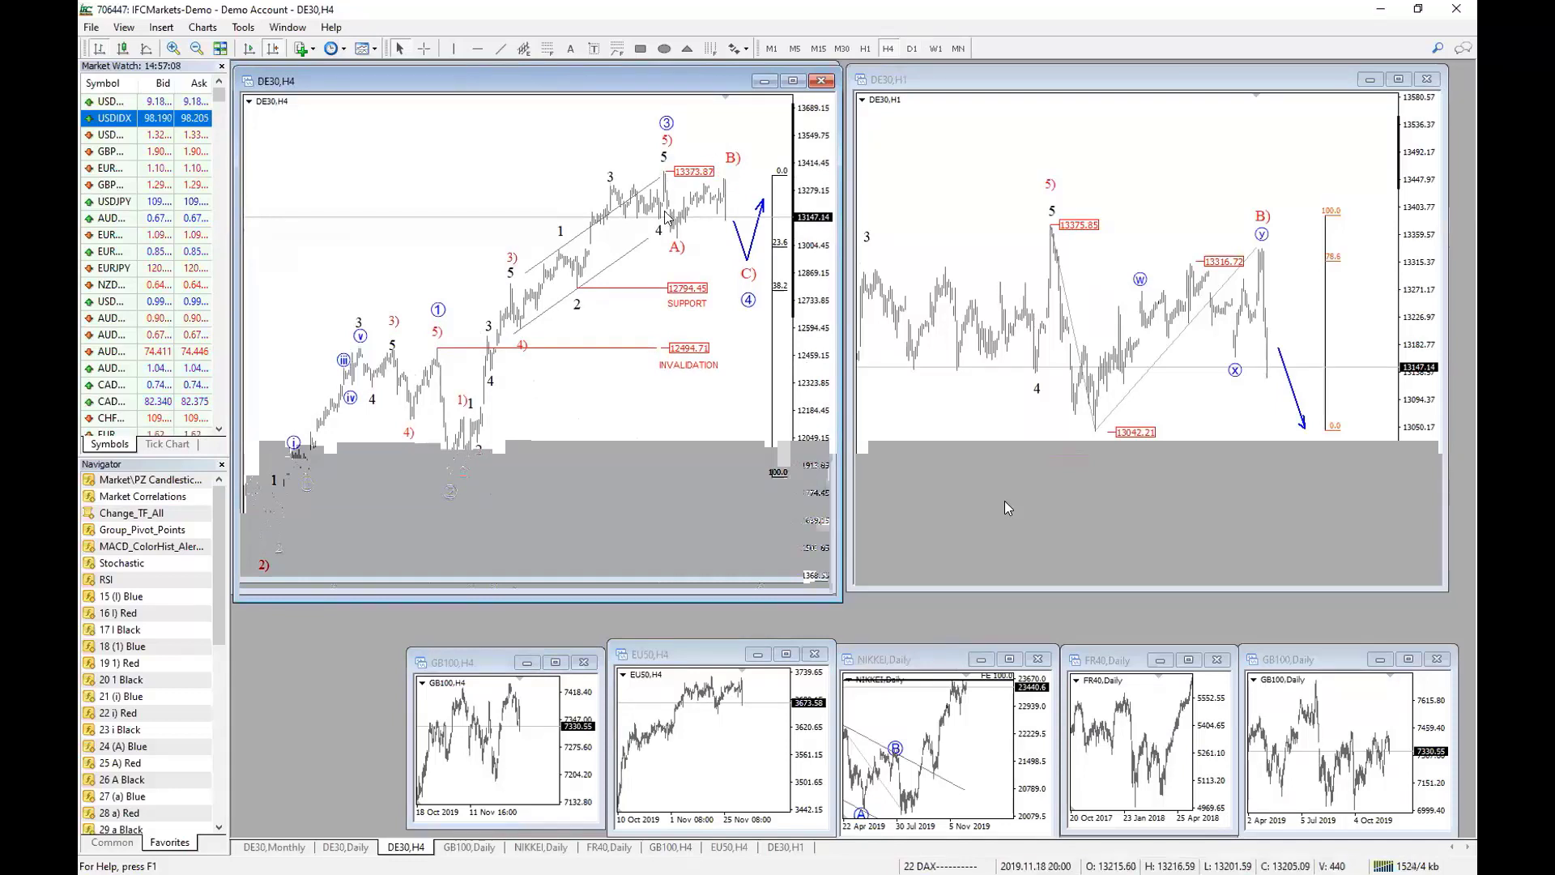
middle_click(716, 236)
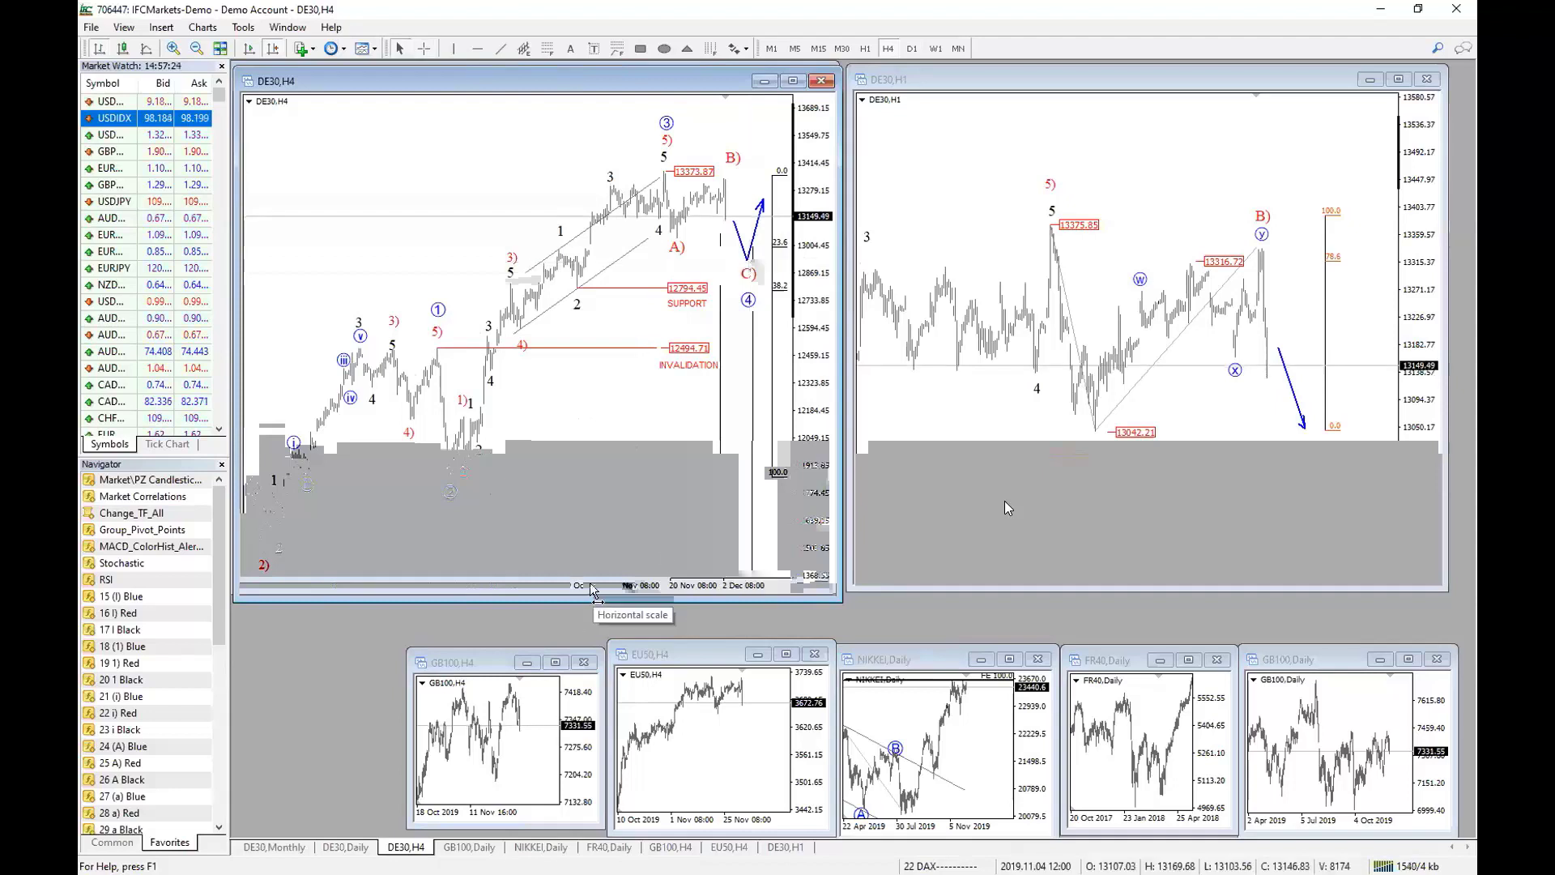
drag(596, 594, 608, 588)
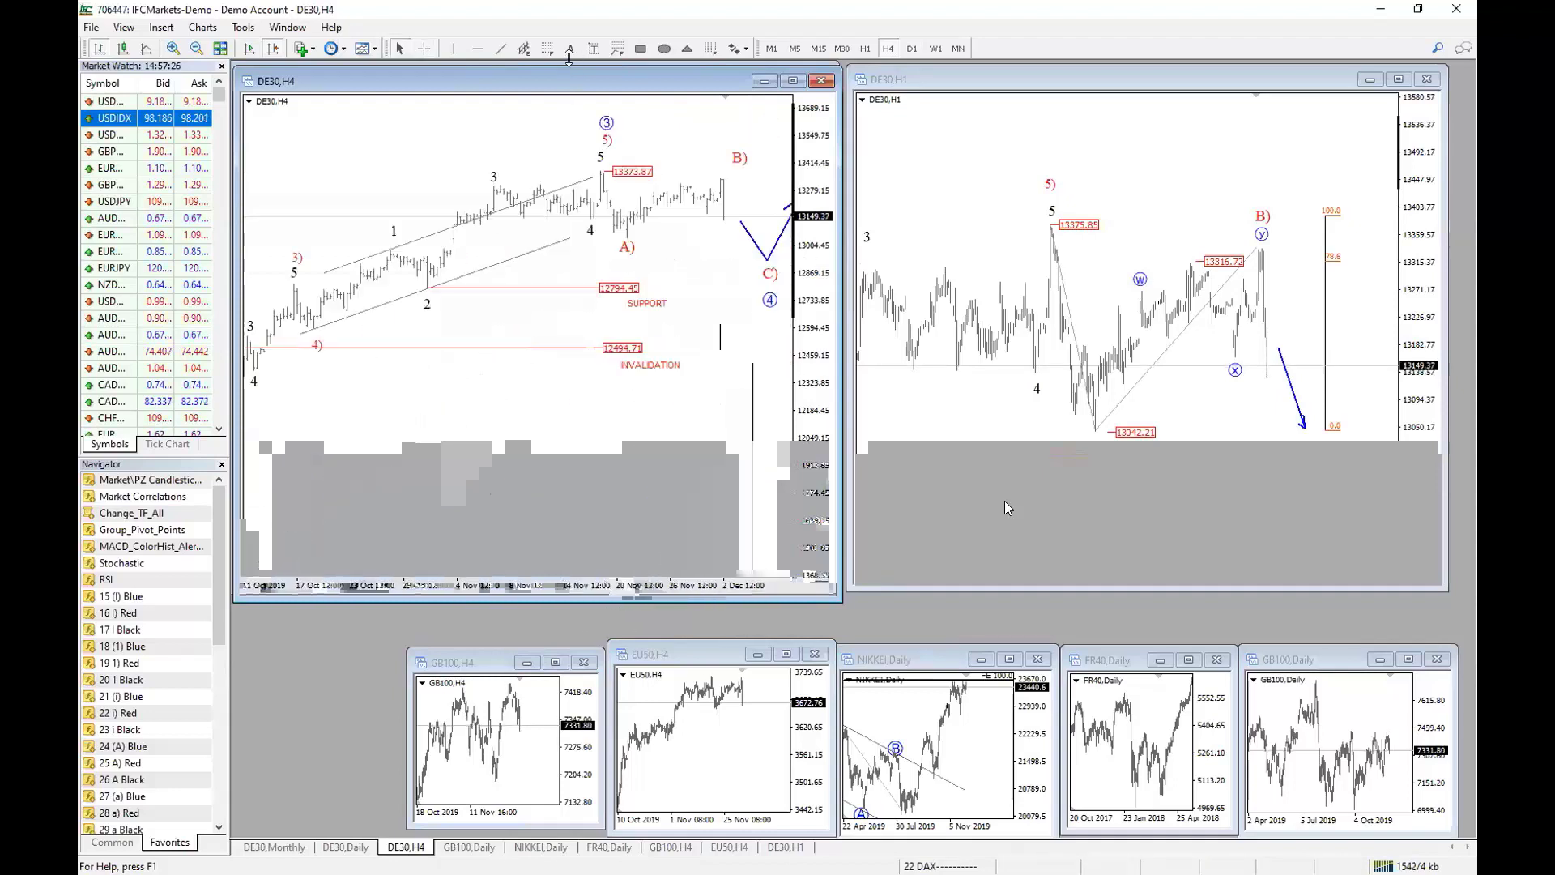
Draw a yellow rectangle at the wave A) level, extended right past the latest bars
click(640, 51)
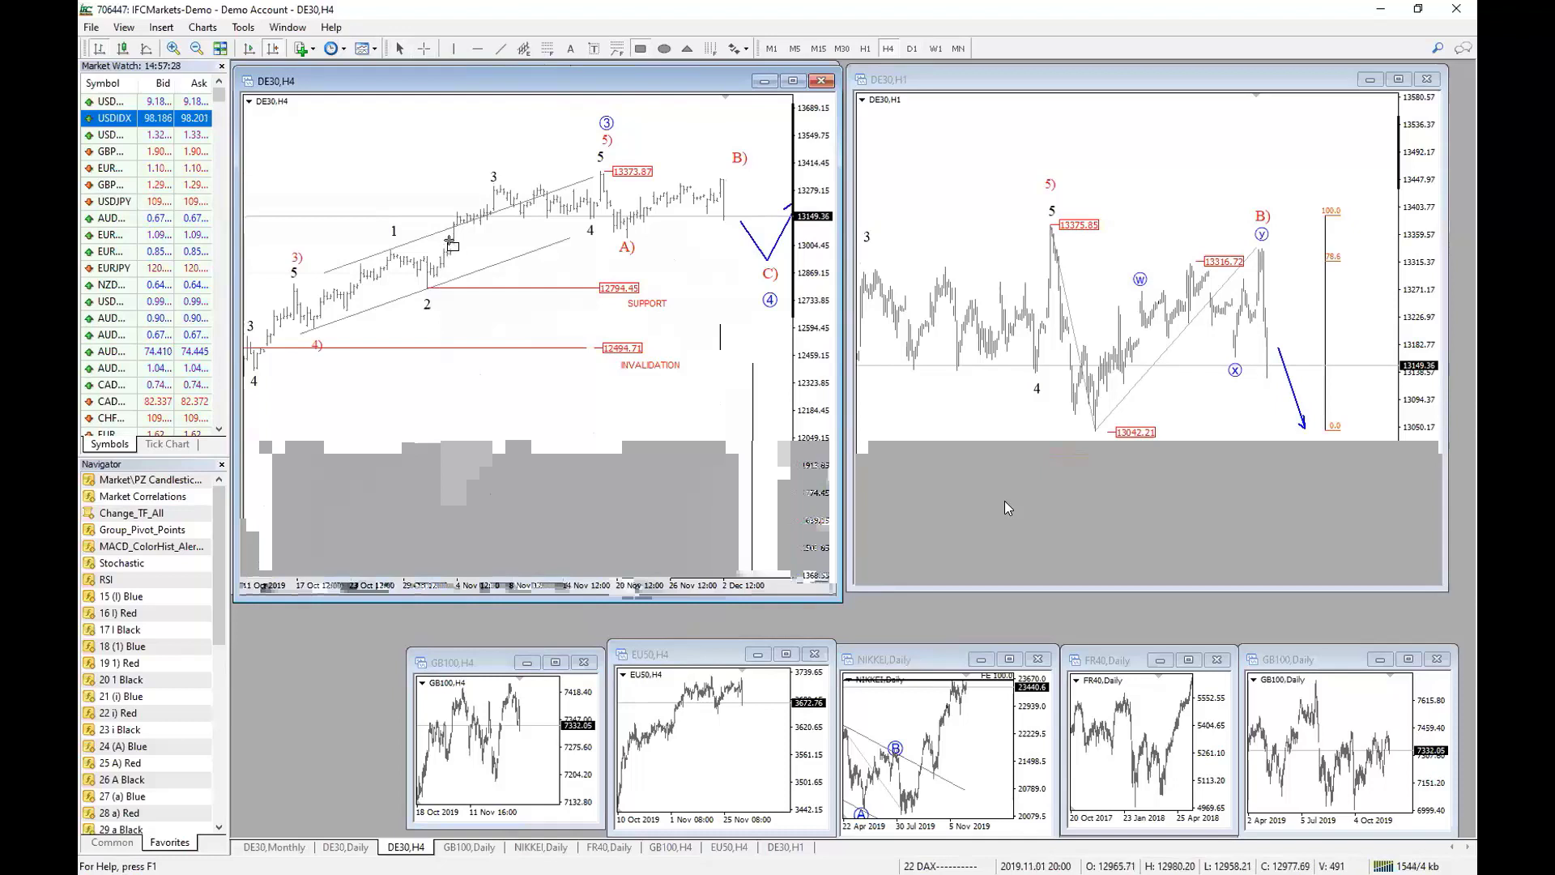
drag(451, 241, 614, 252)
drag(760, 242, 774, 252)
Confirm the yellow zone, zoom out the DE30 H4 chart, then make DE30 H1 active
double_click(774, 249)
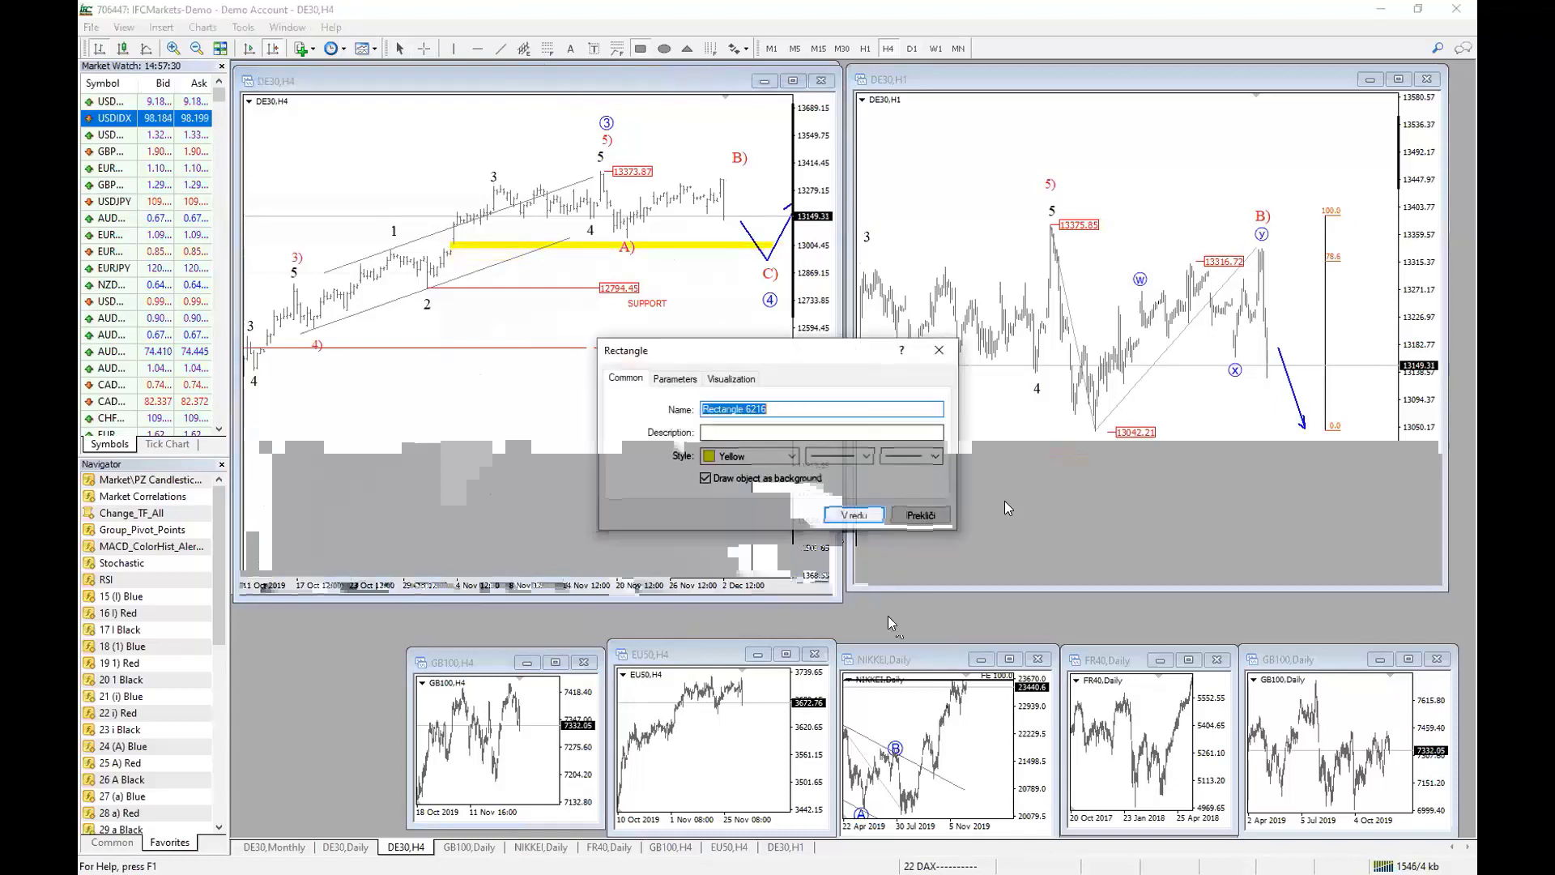
click(864, 519)
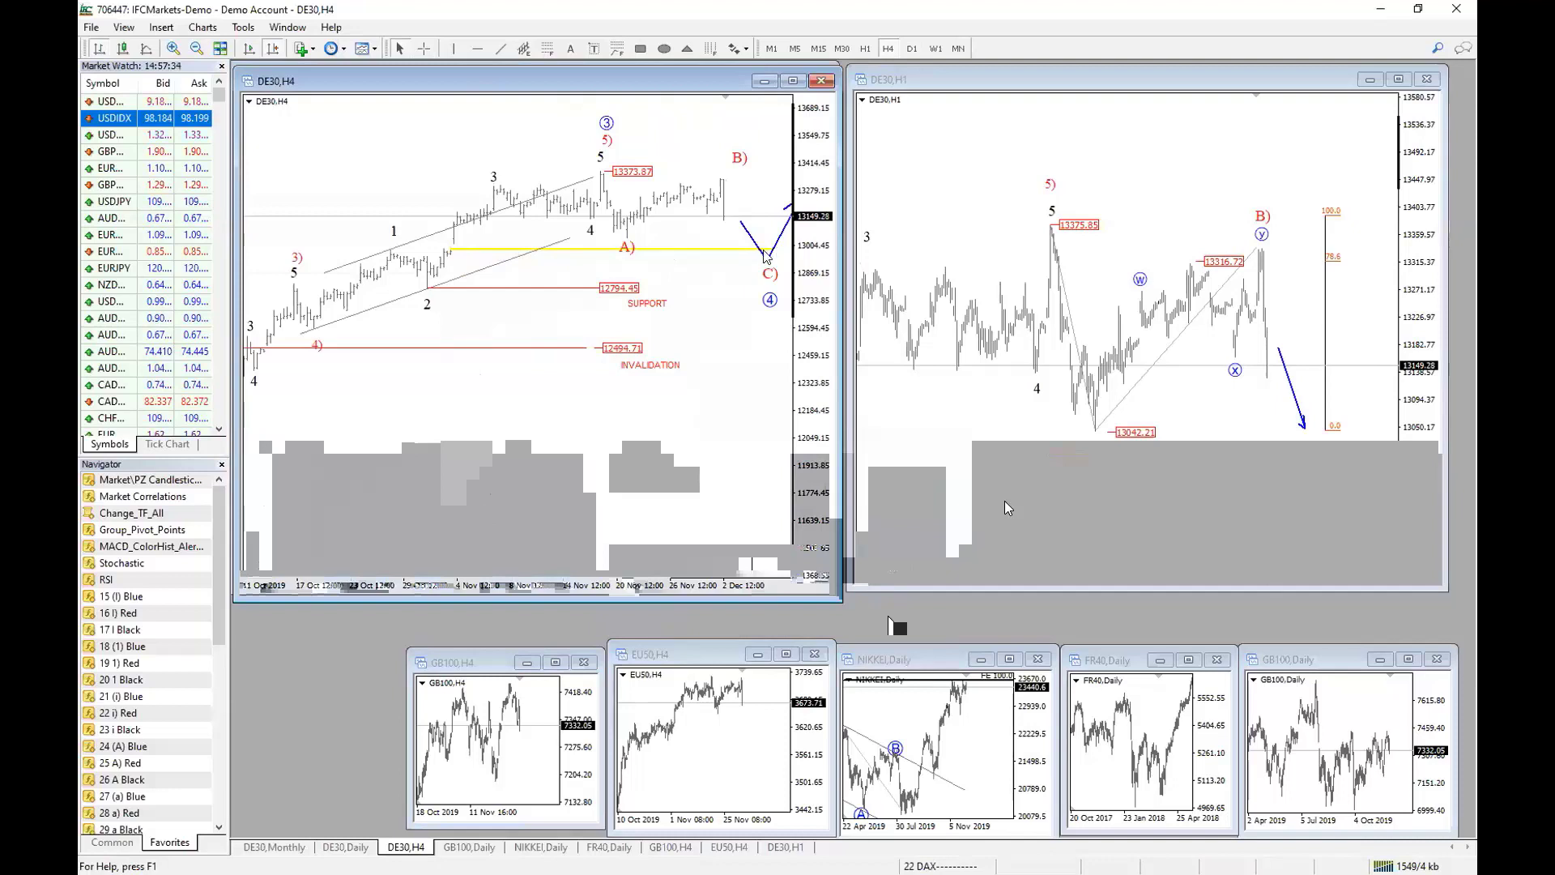
key(minus)
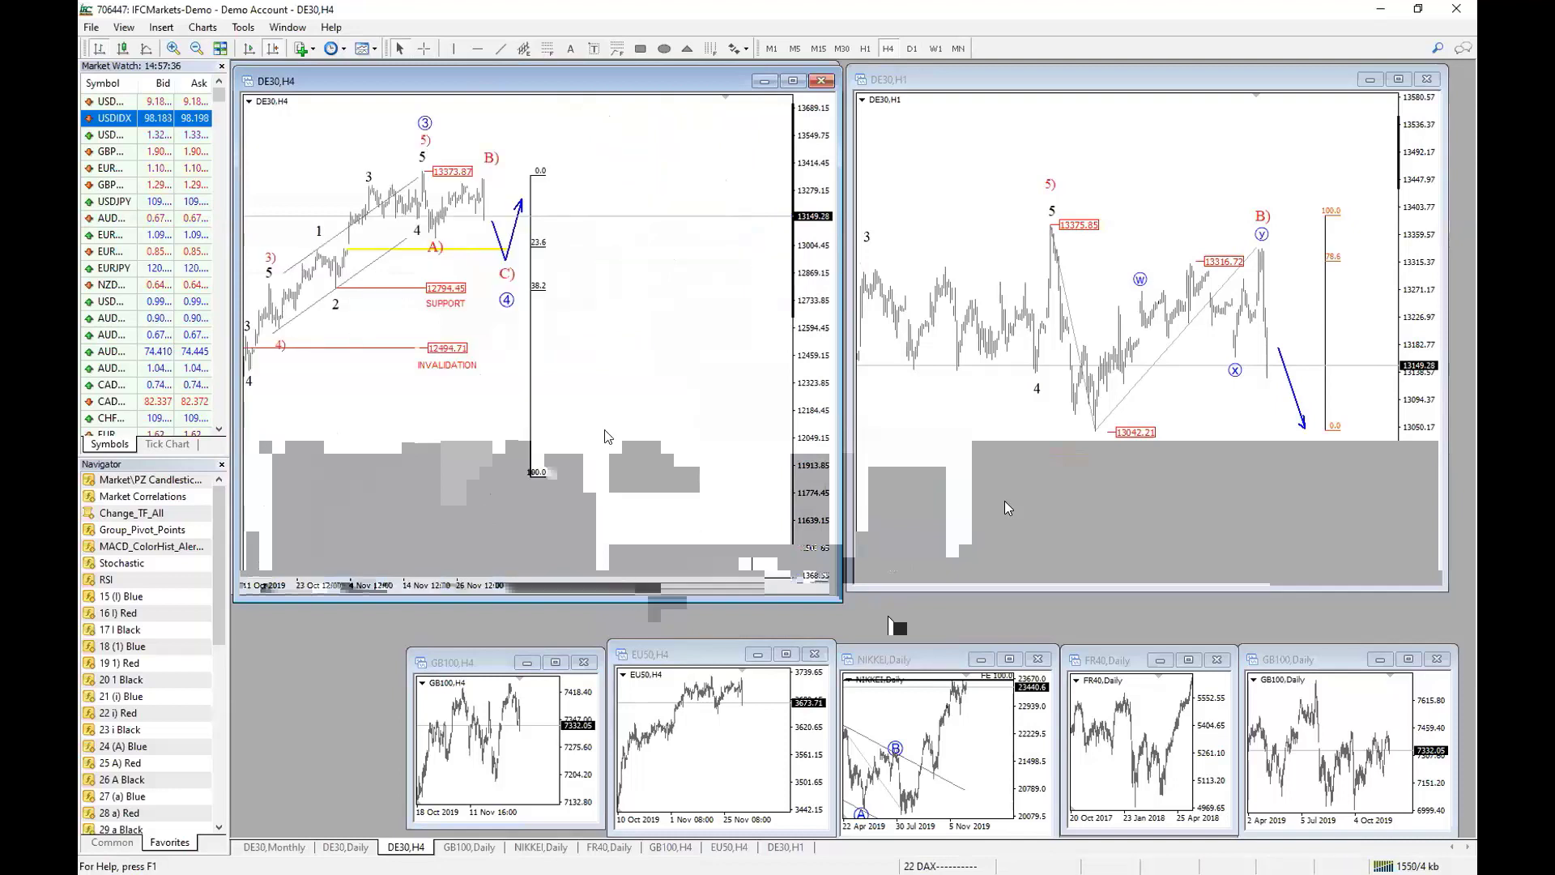
key(minus)
middle_click(670, 247)
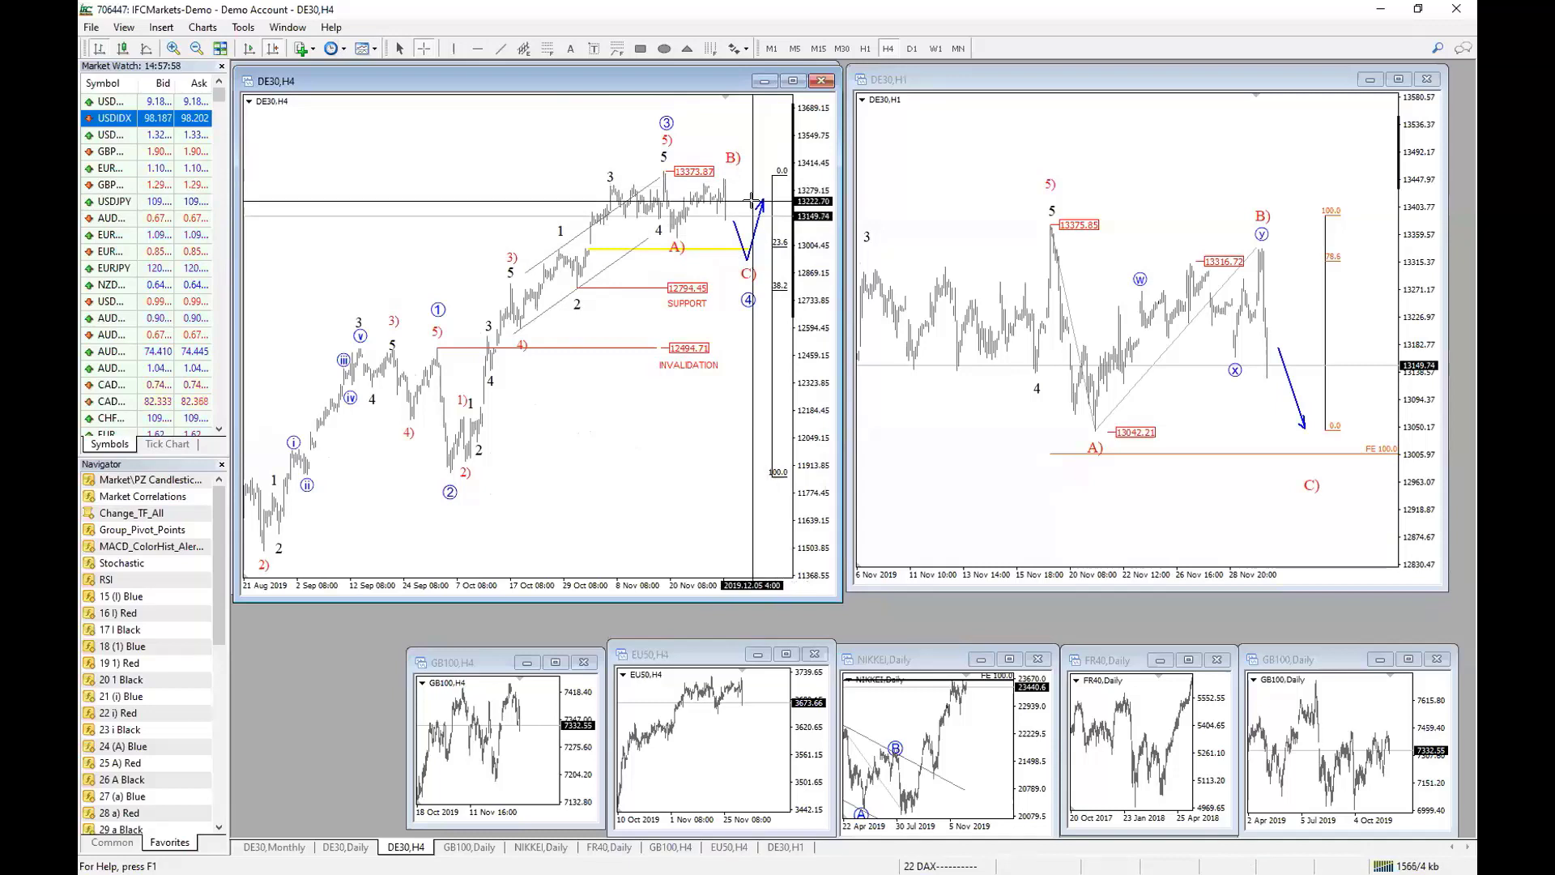
key(Escape)
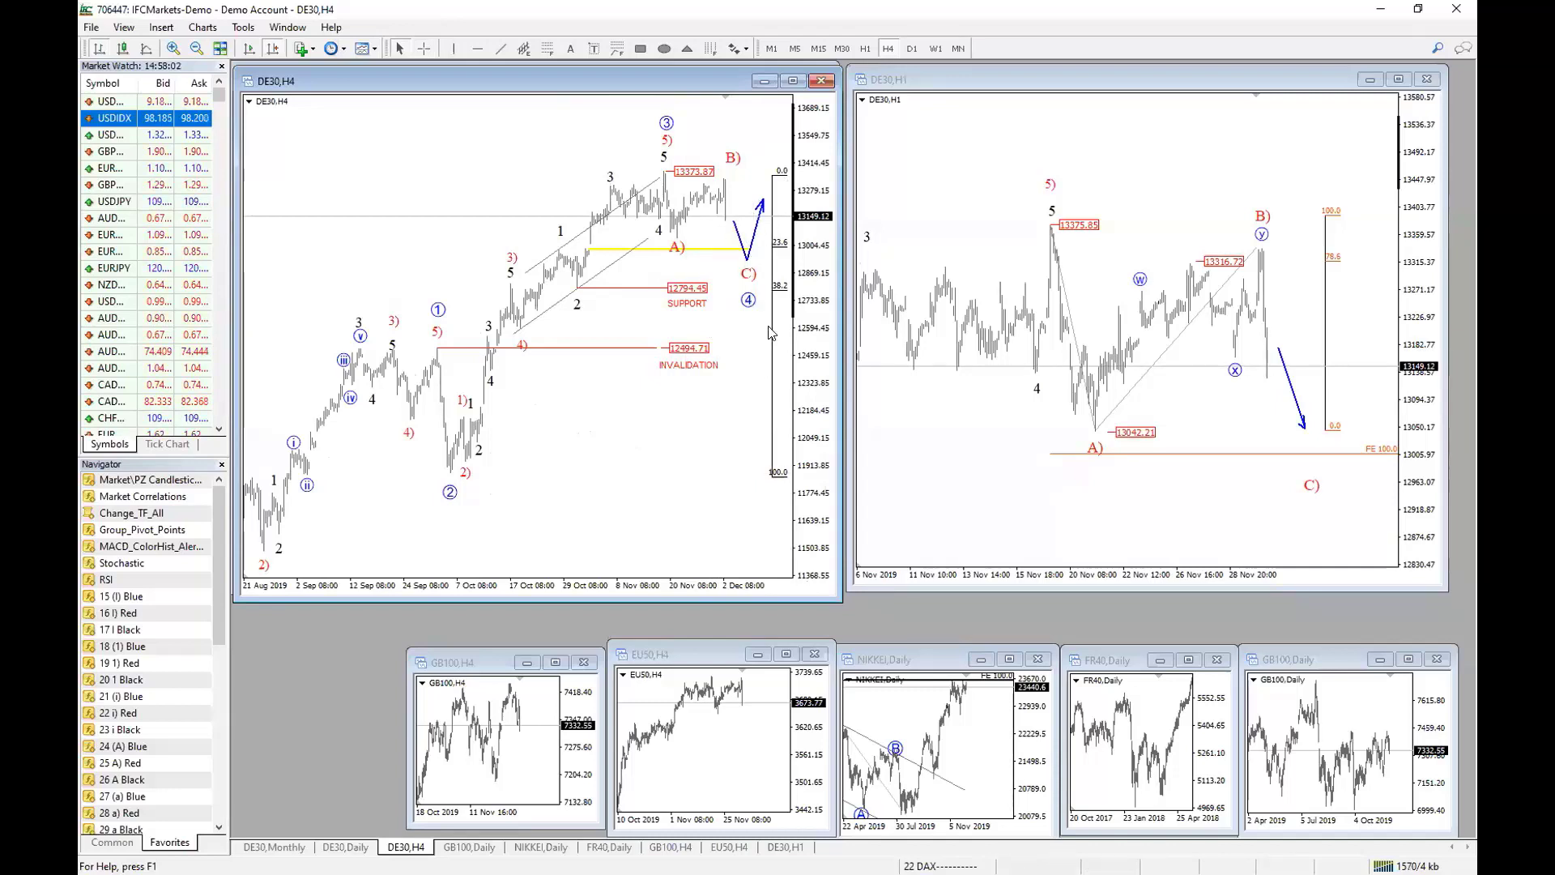
click(1106, 542)
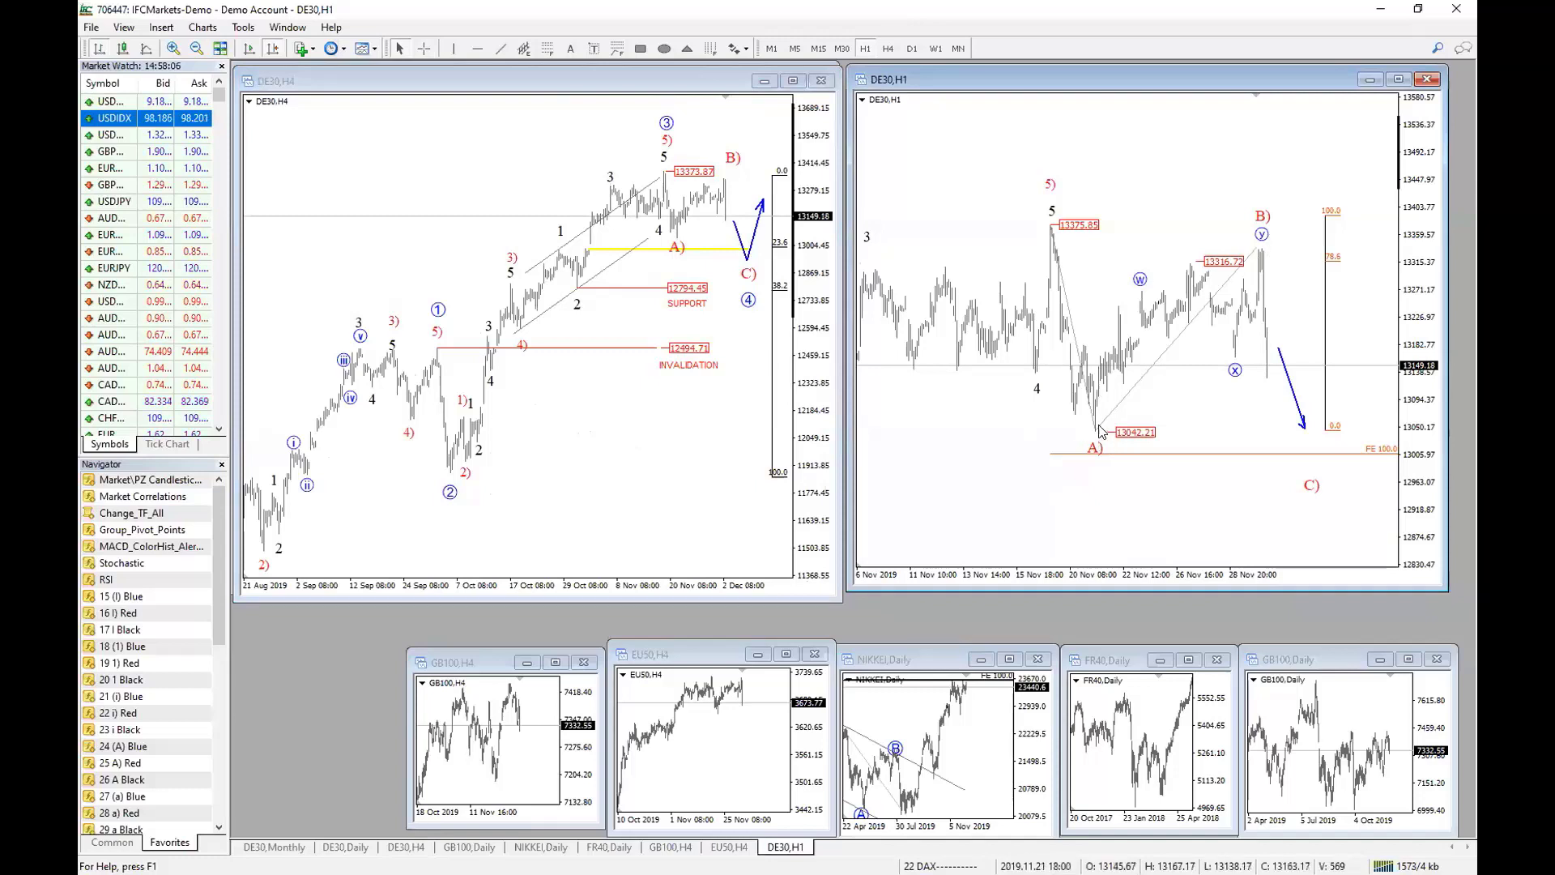
Measure the DE30 hourly move up from the 20 Nov low, then return to TradingView
middle_click(1126, 389)
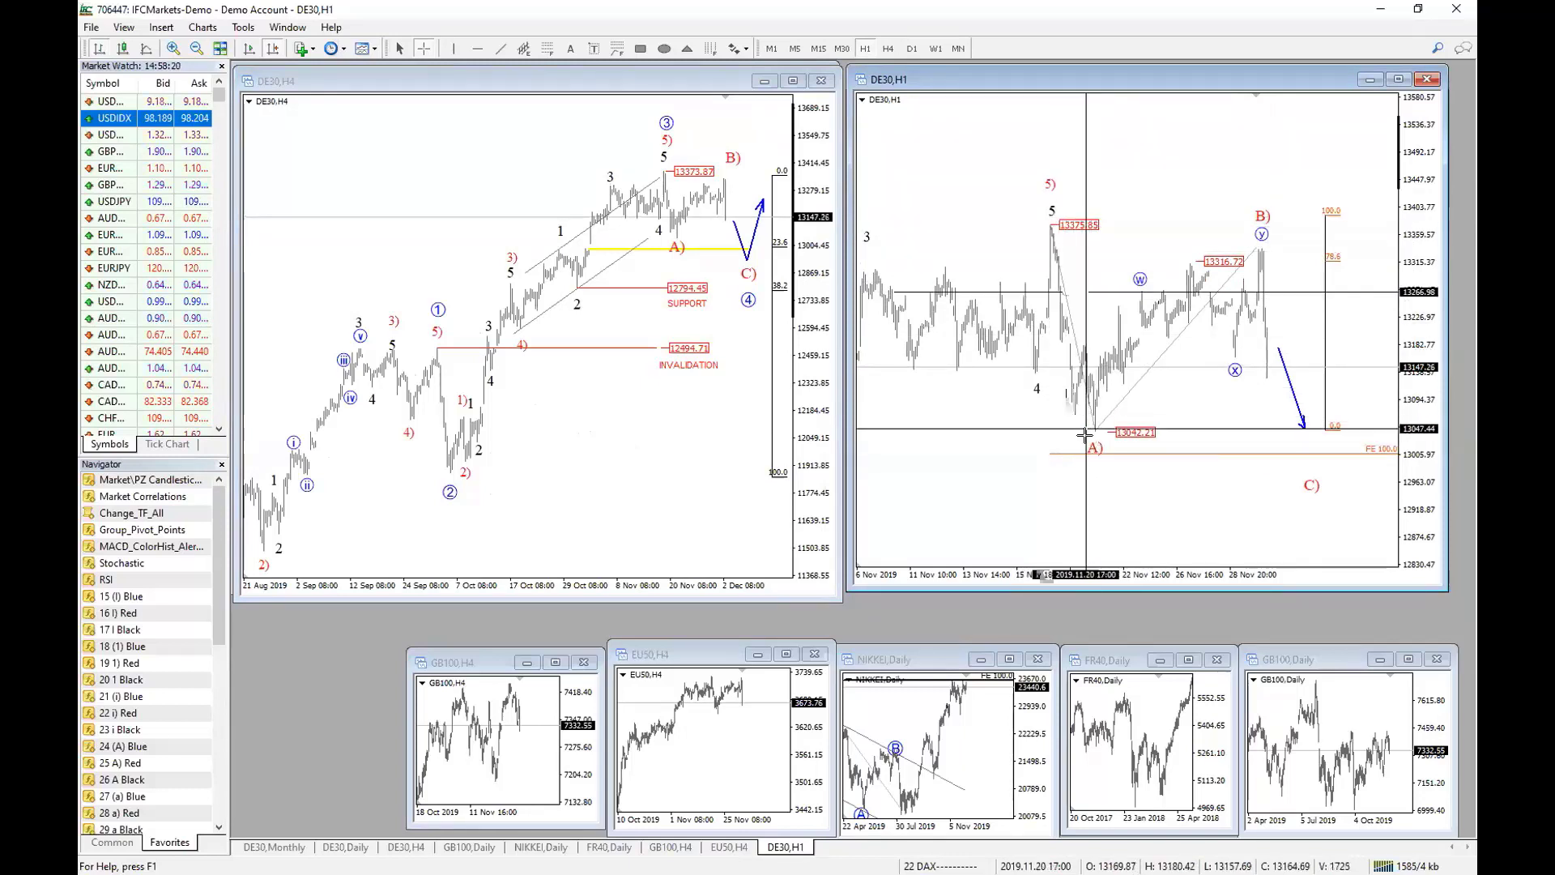
drag(1085, 436, 1158, 441)
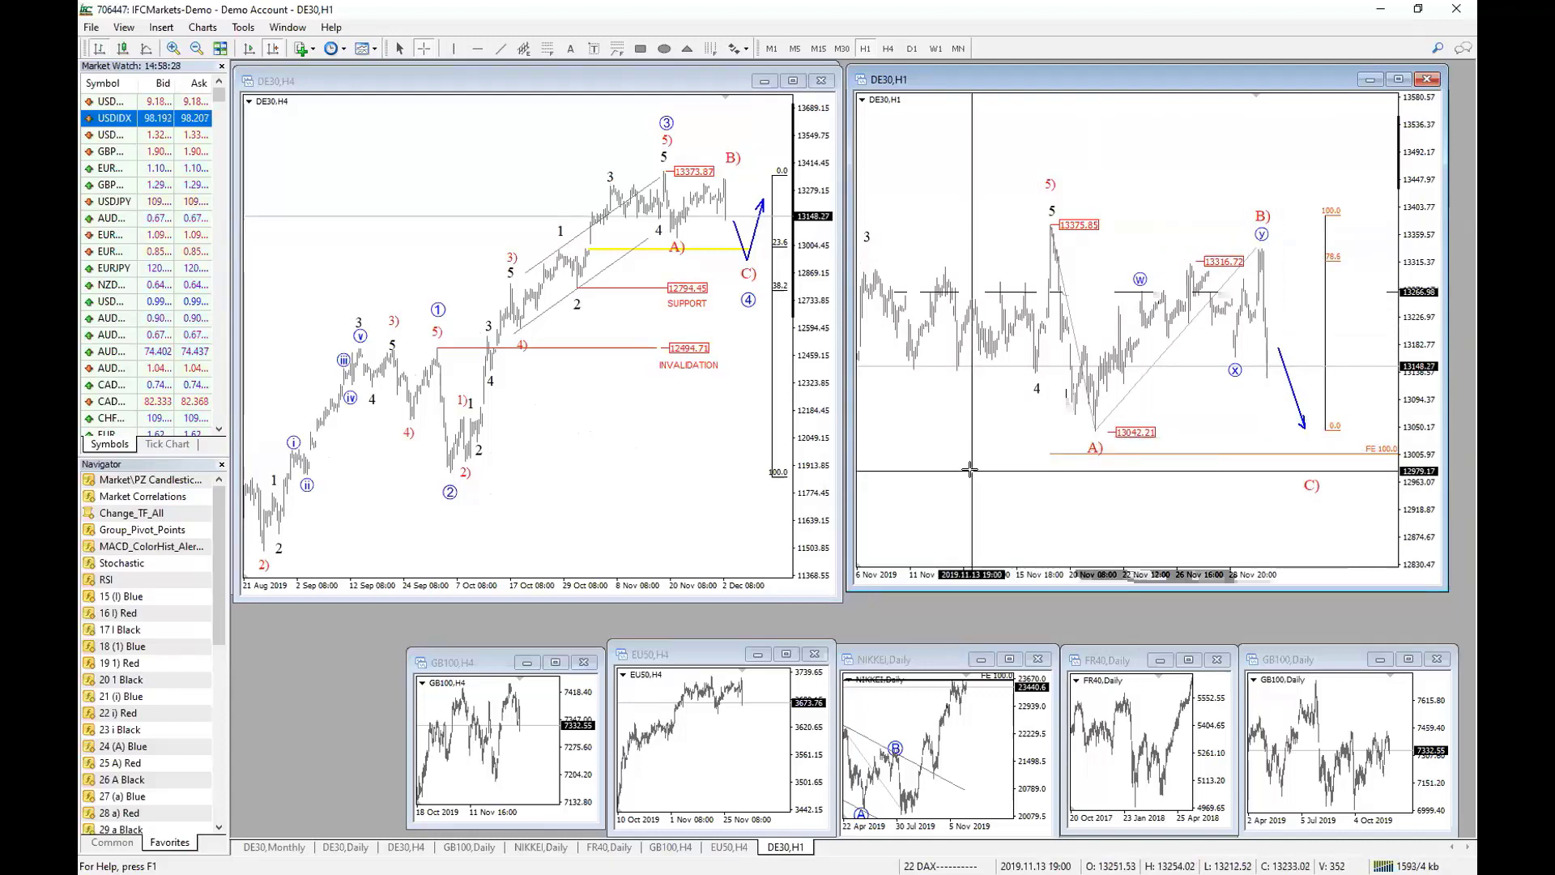
click(1326, 407)
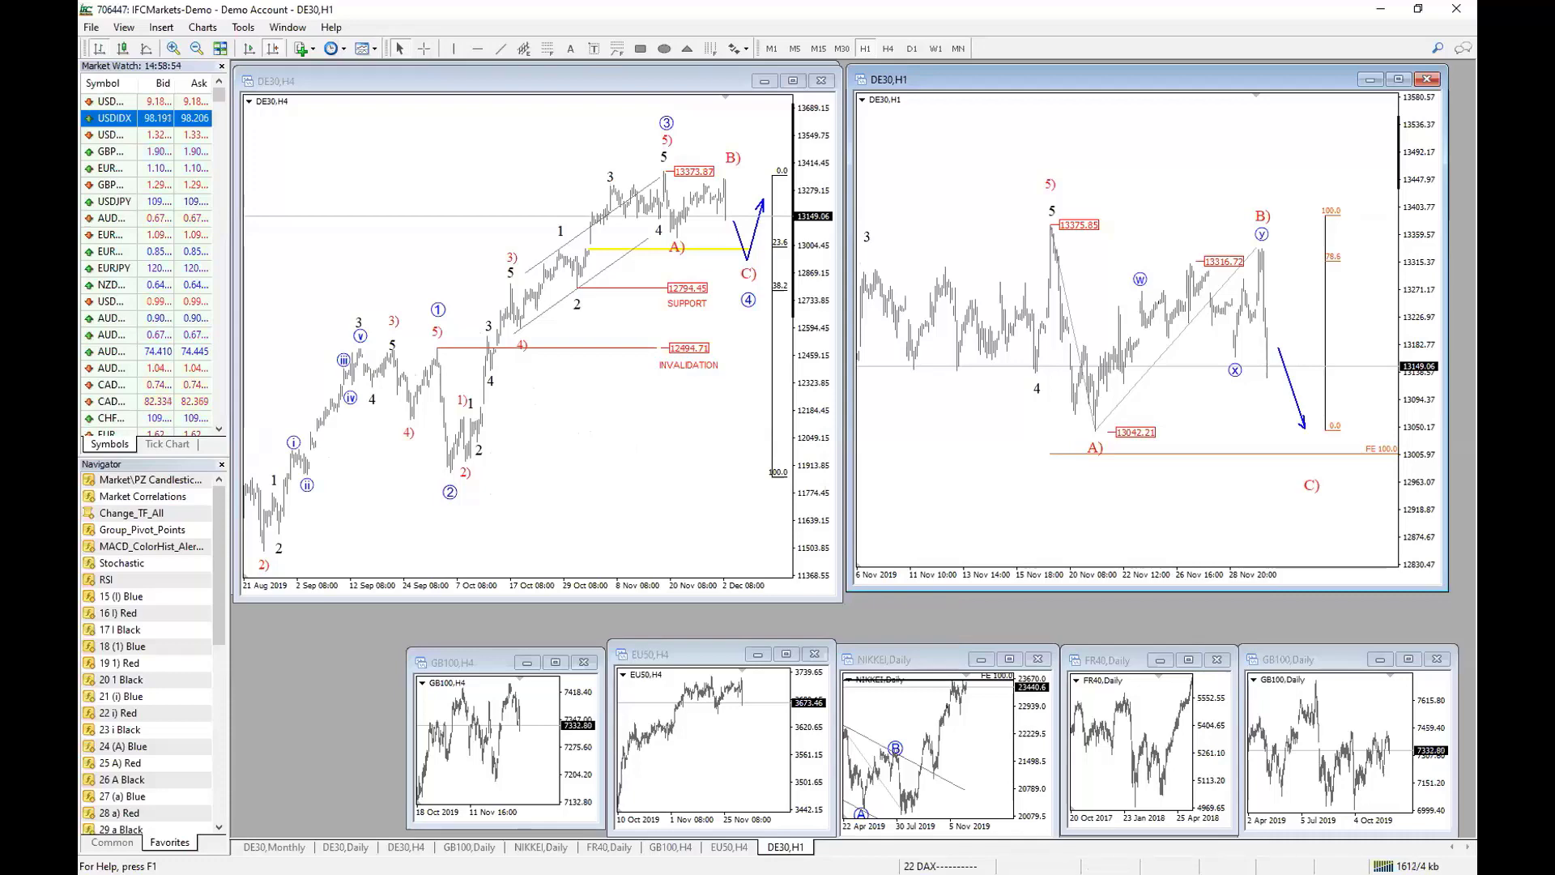
key(alt+Tab)
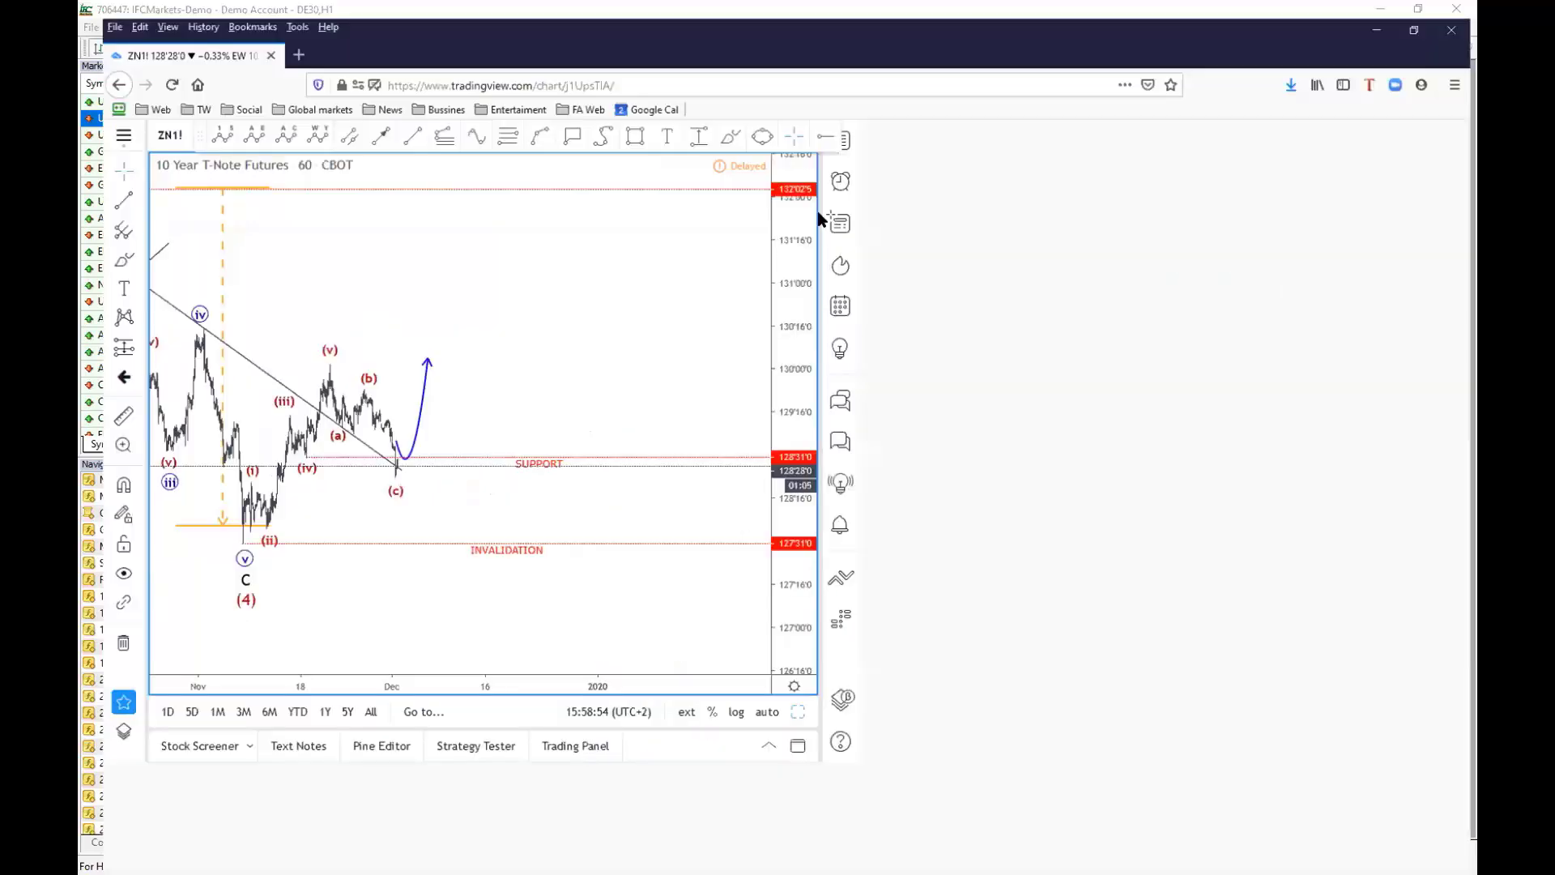
Restore the eight-chart layout and make the iShares 20+ pane active
click(1419, 828)
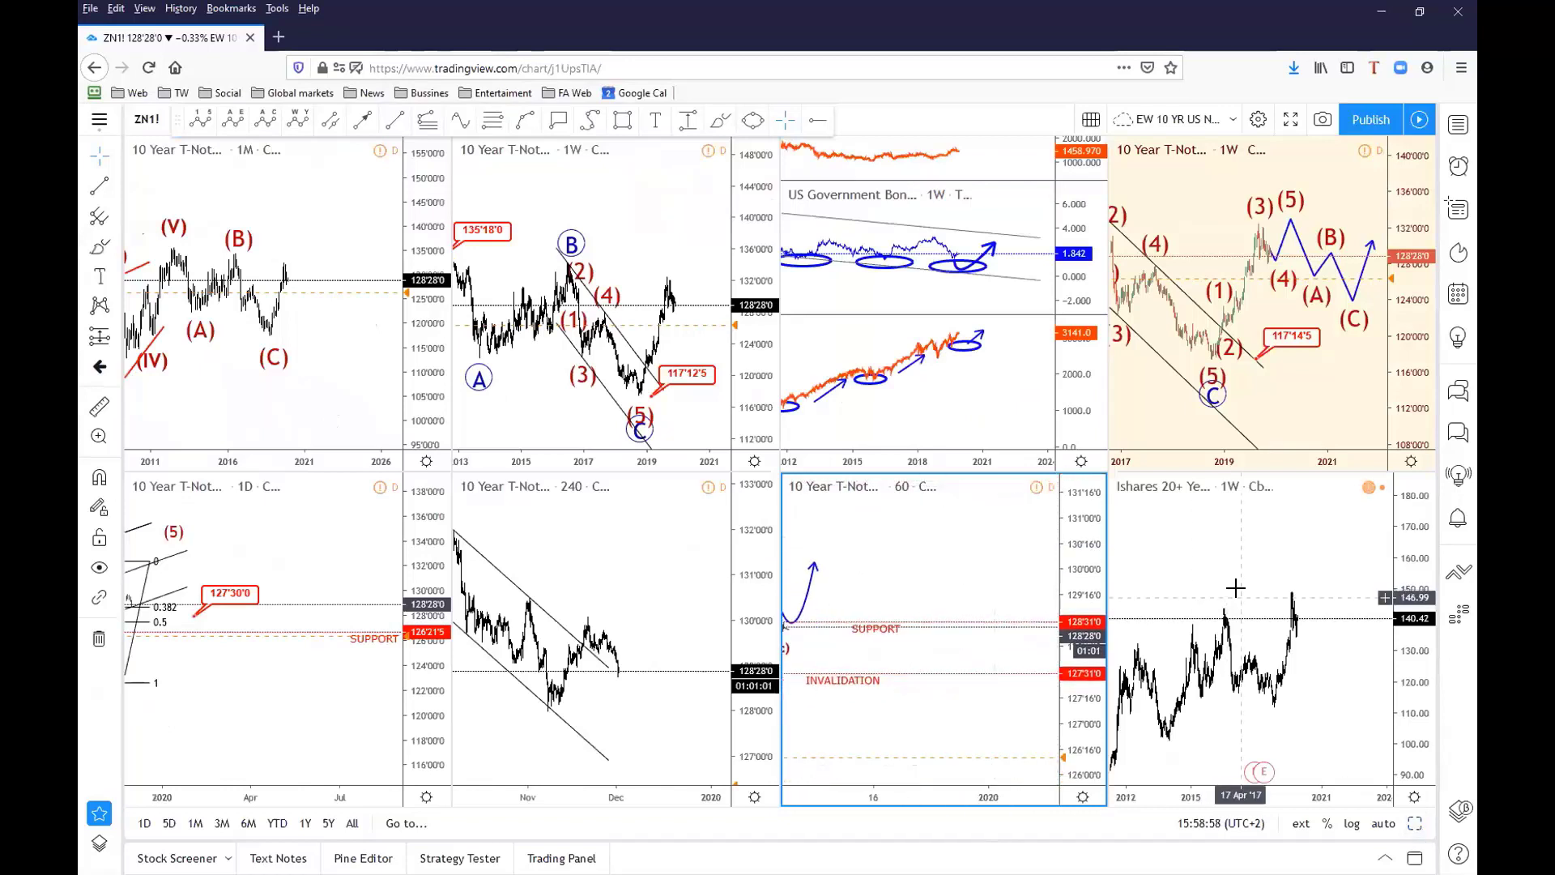
click(1205, 569)
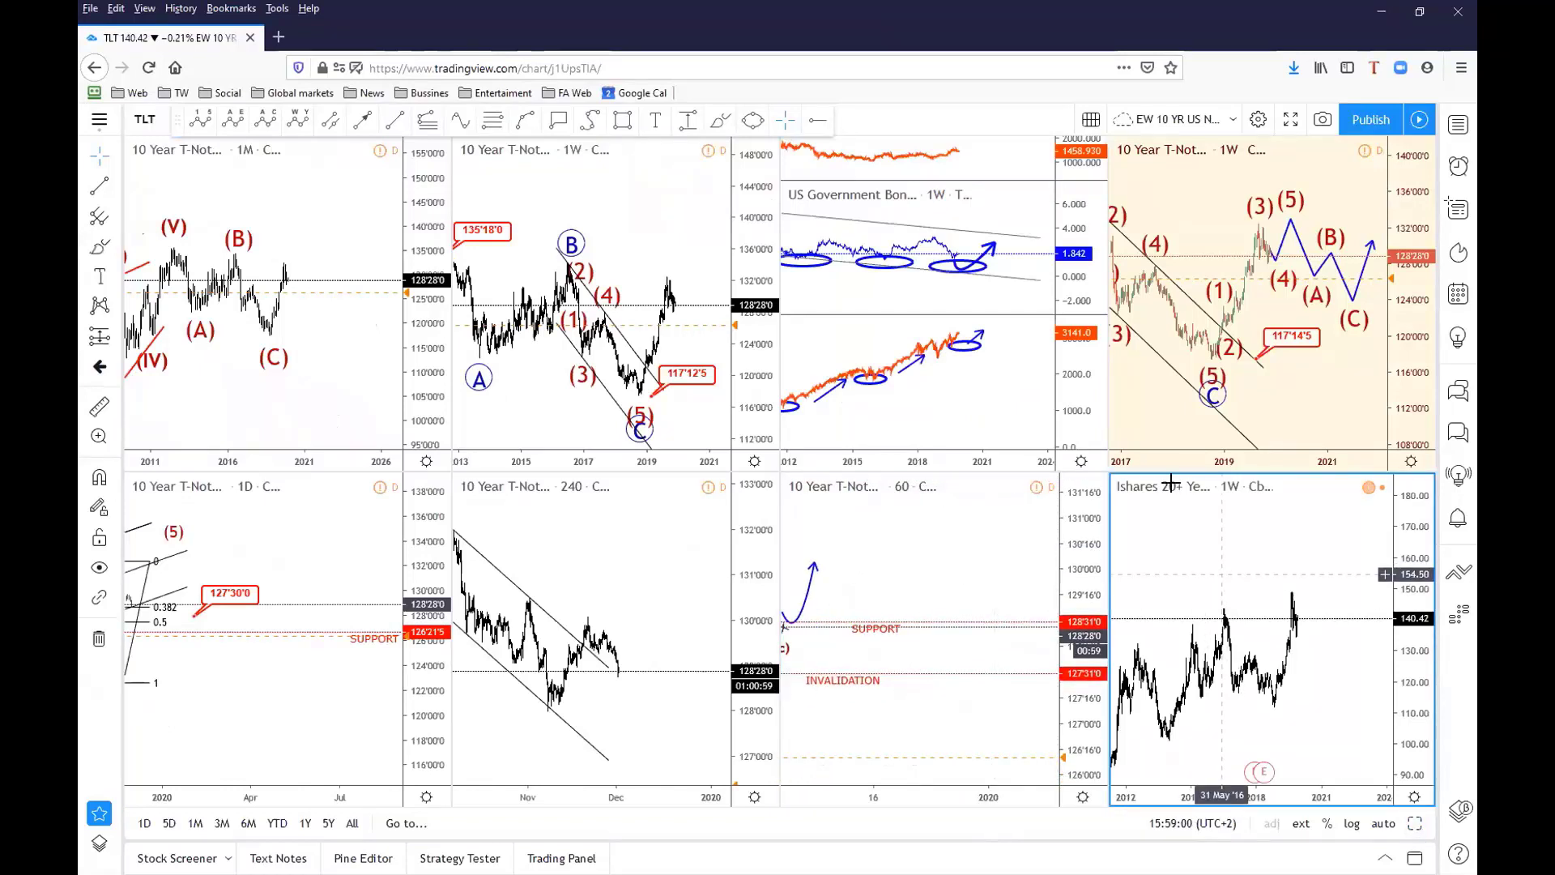
click(900, 307)
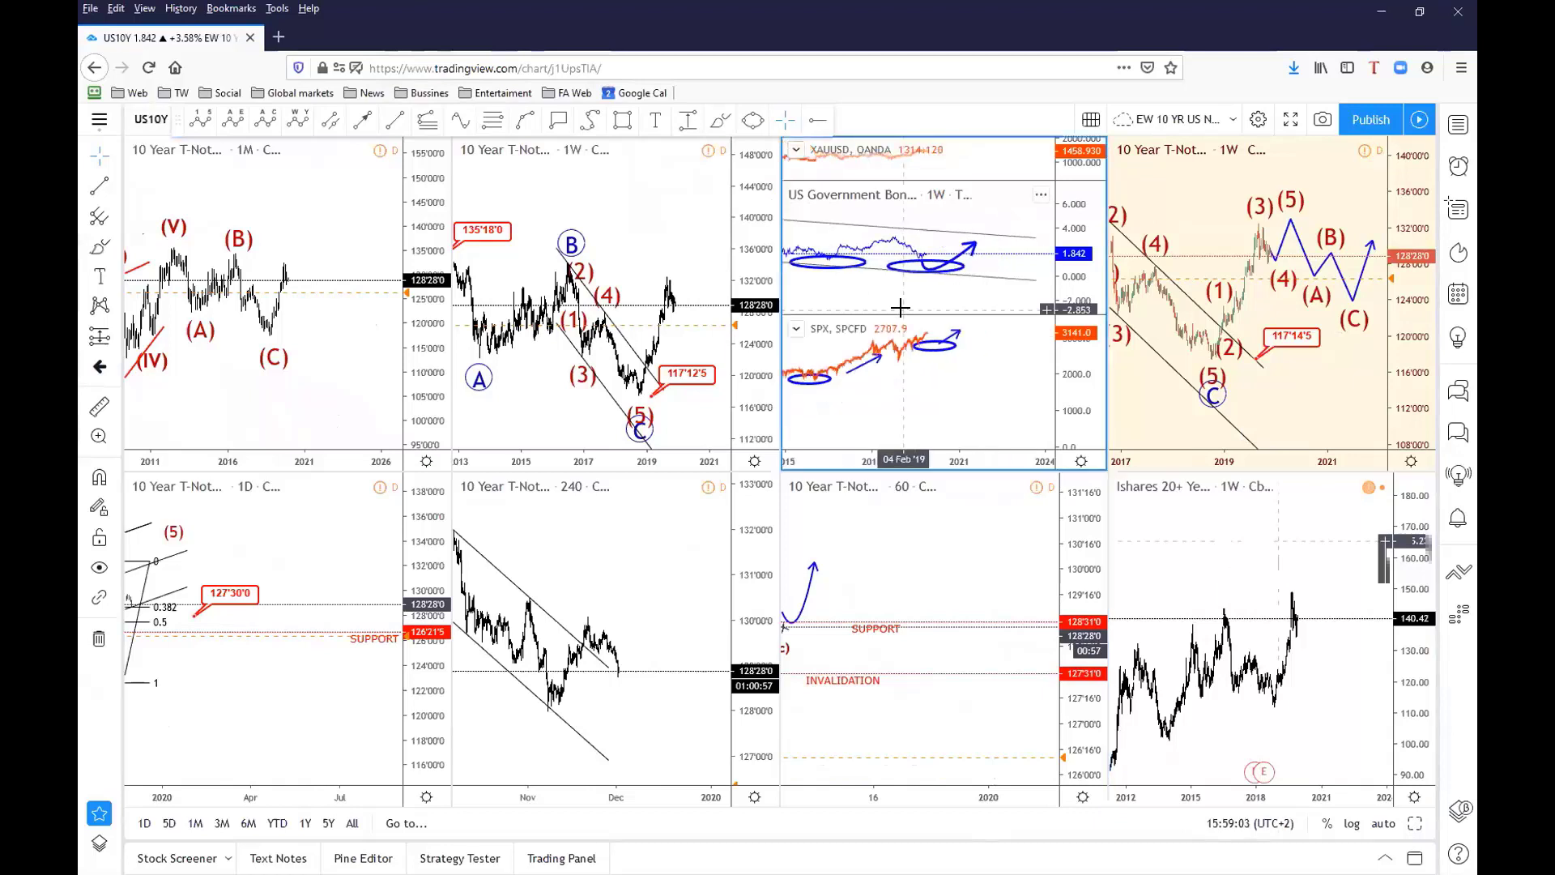
scroll(900, 308, down, 3)
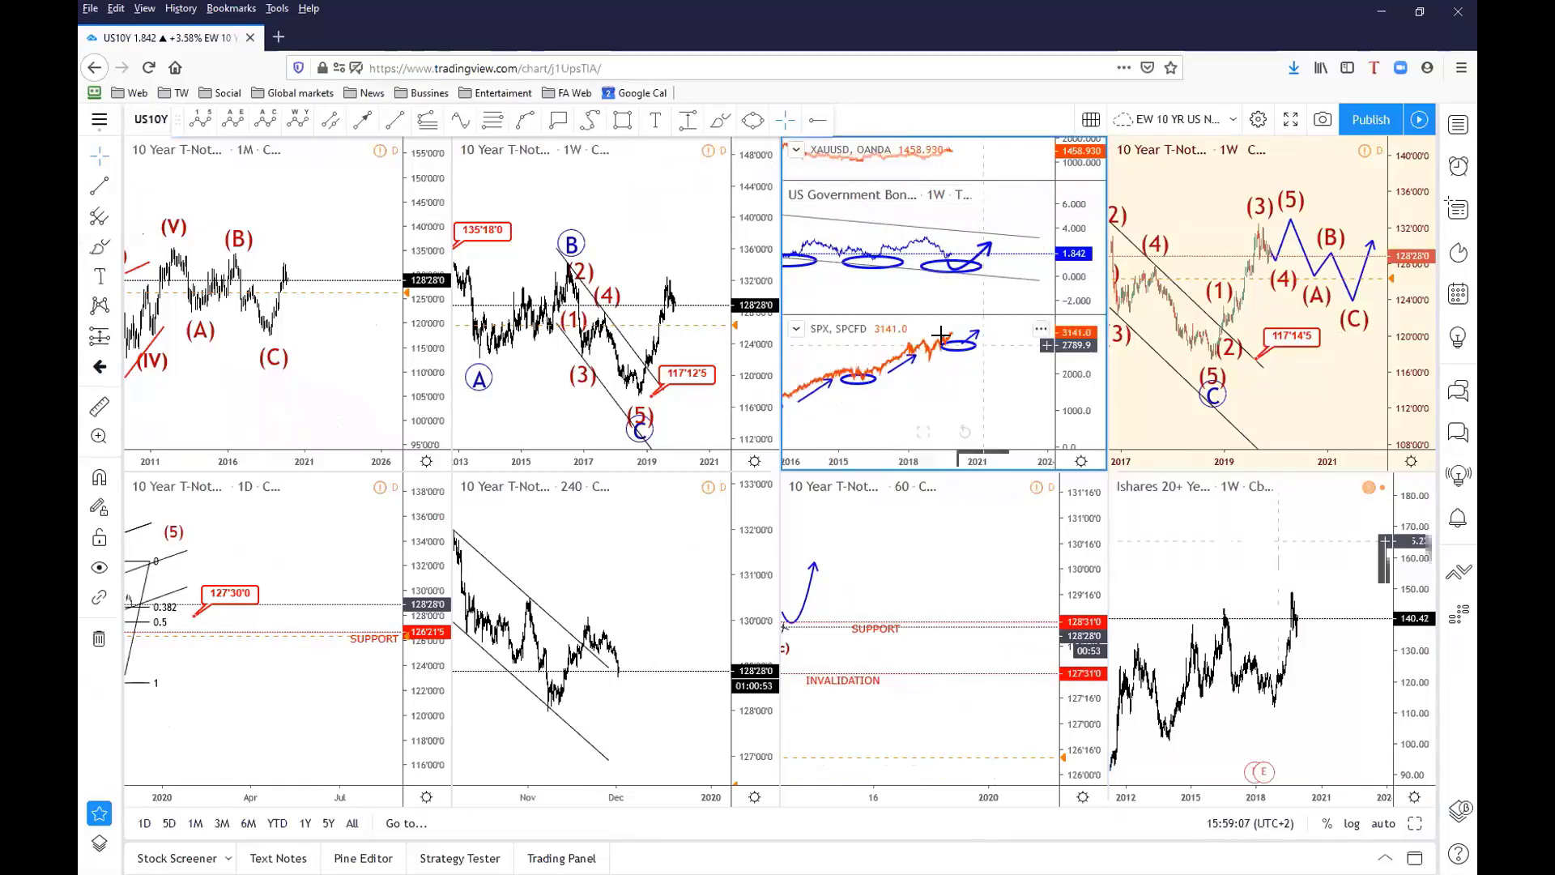
click(1163, 548)
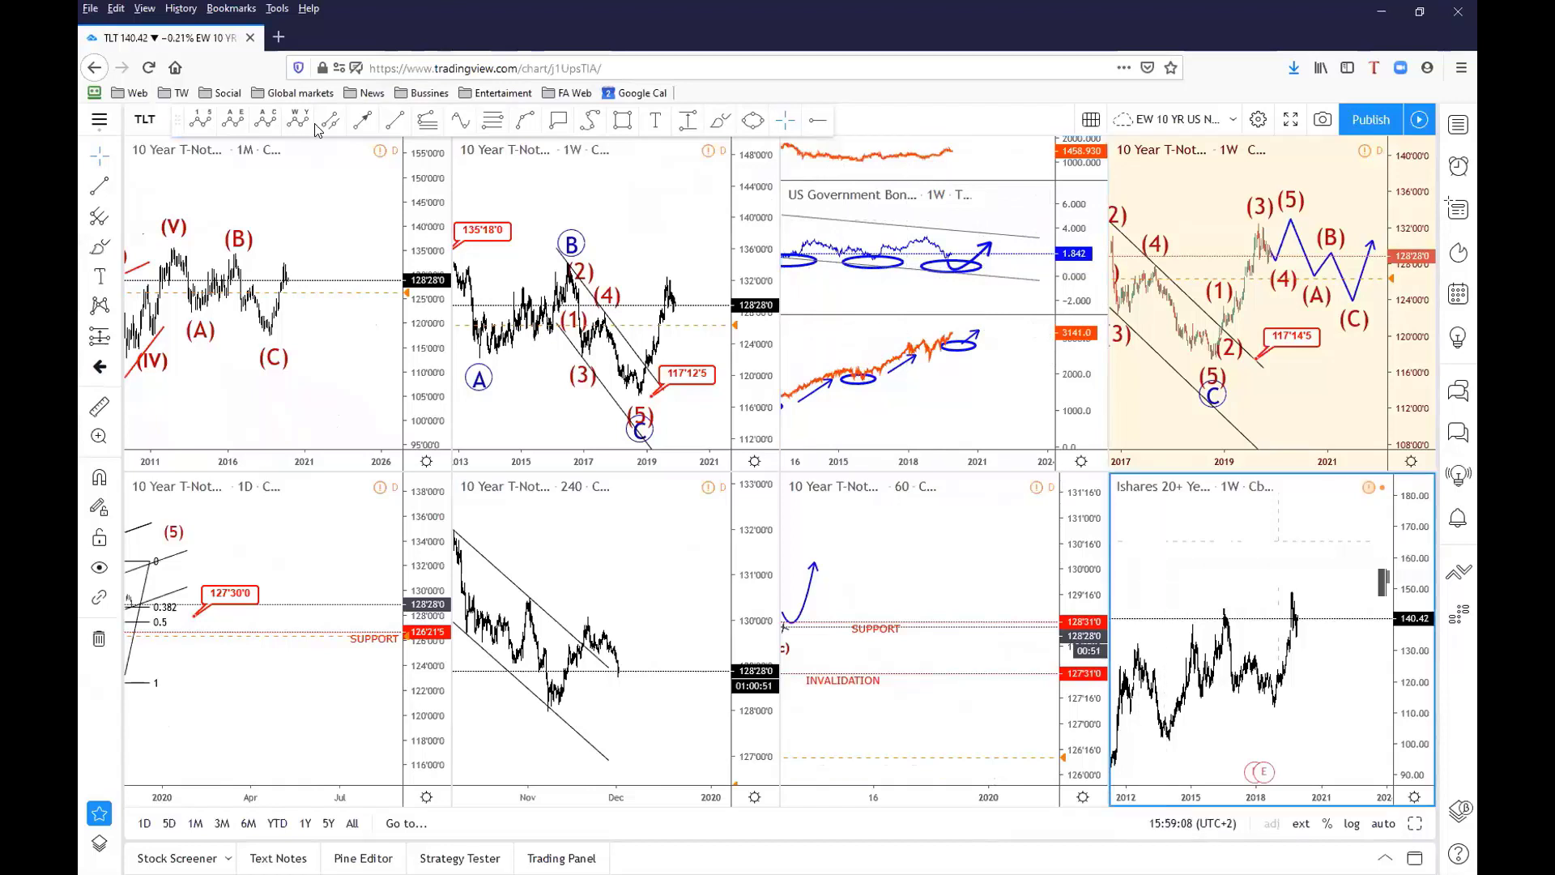
Start a symbol search for 'us' on the iShares pane
click(100, 121)
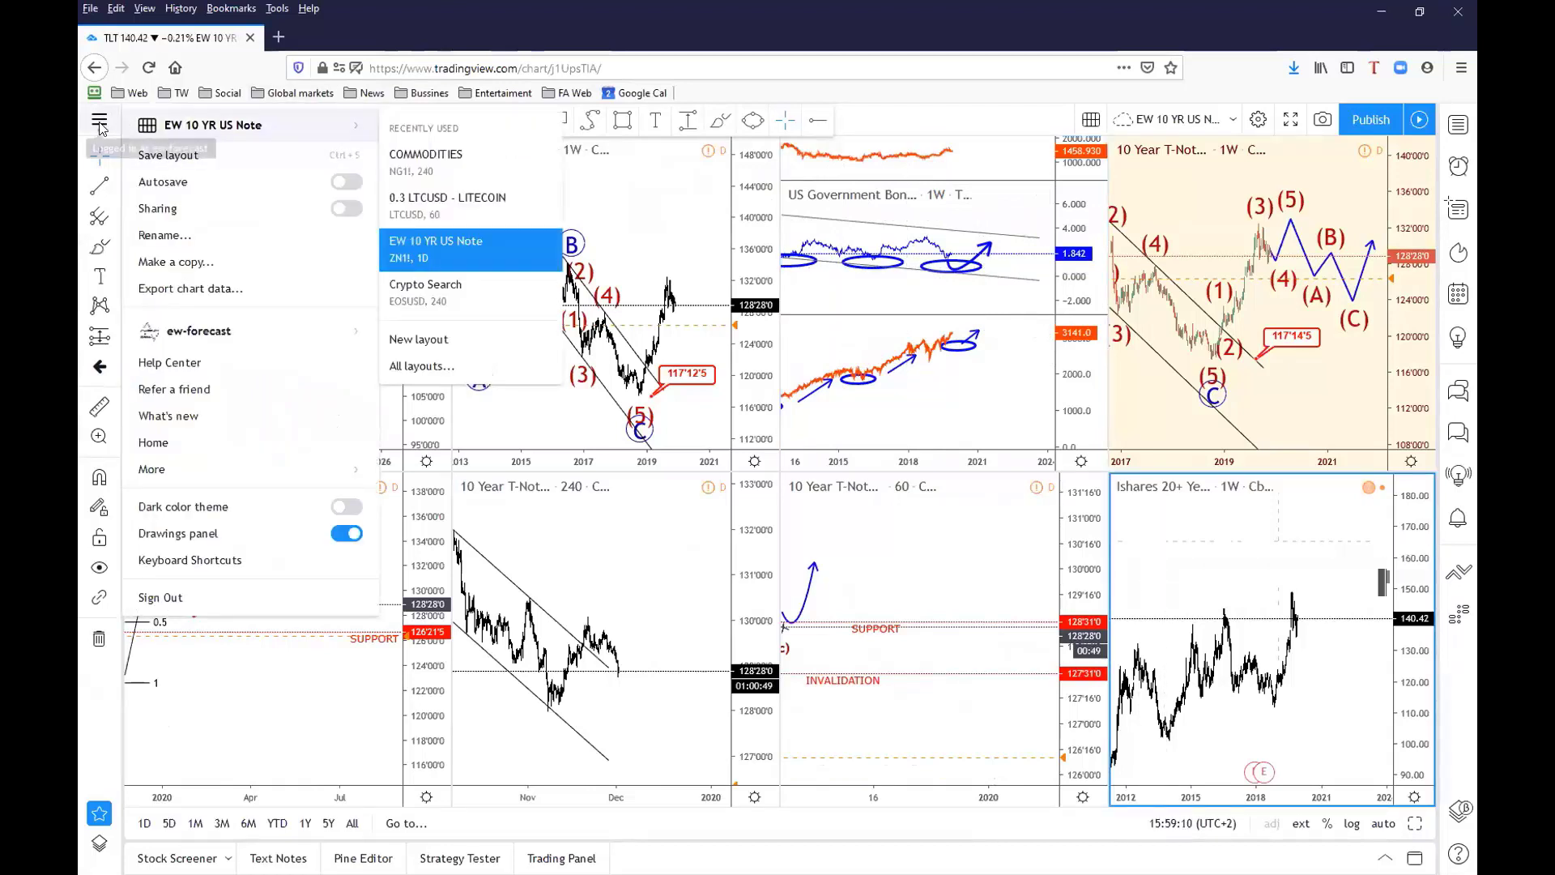
click(100, 123)
click(153, 123)
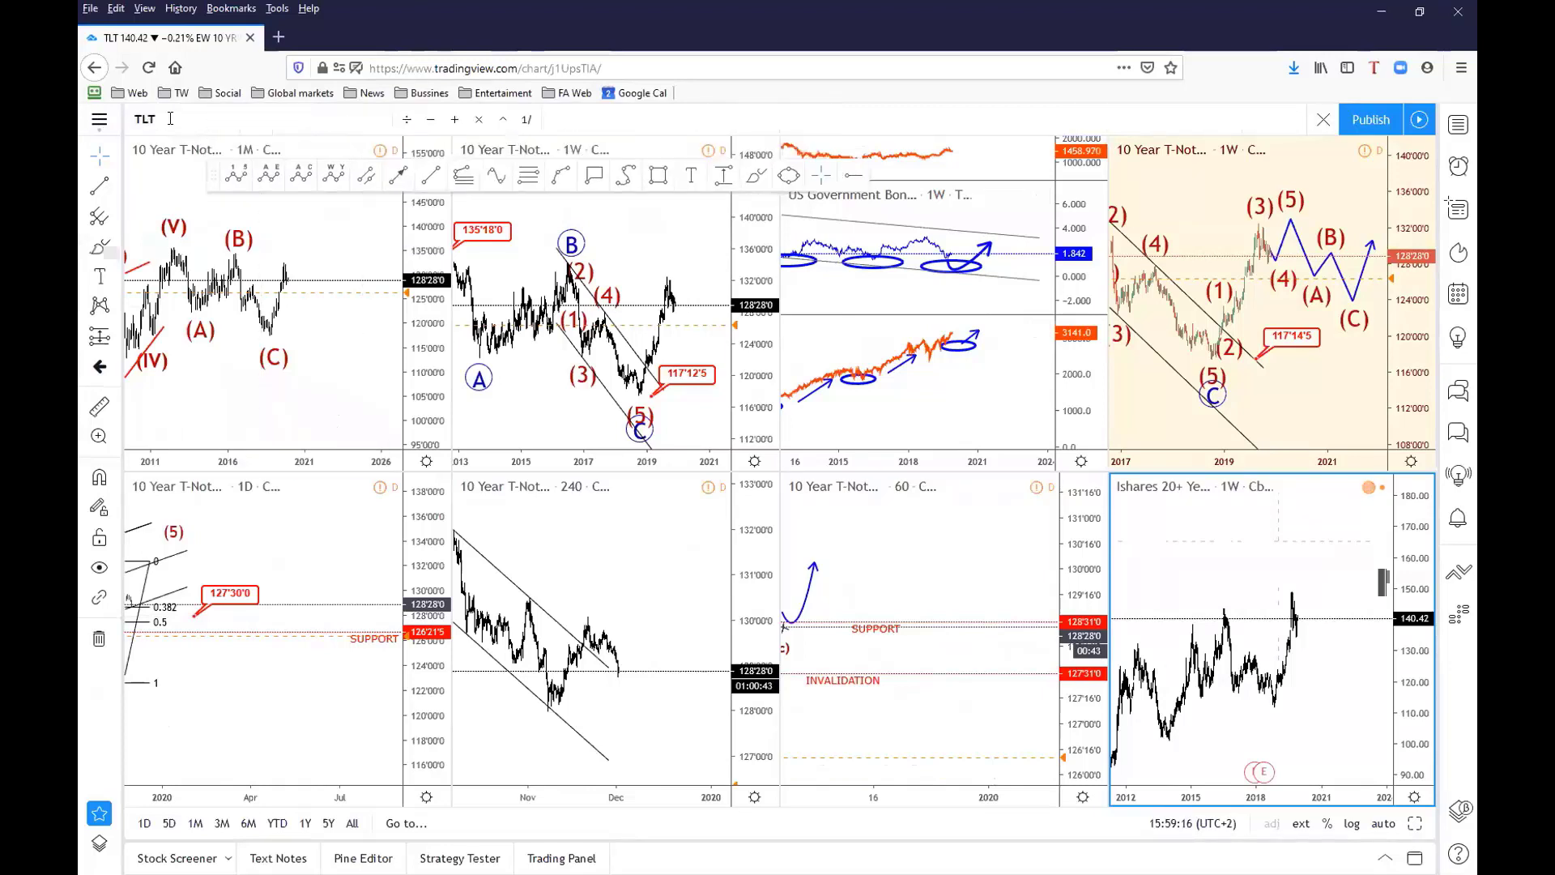
text(us)
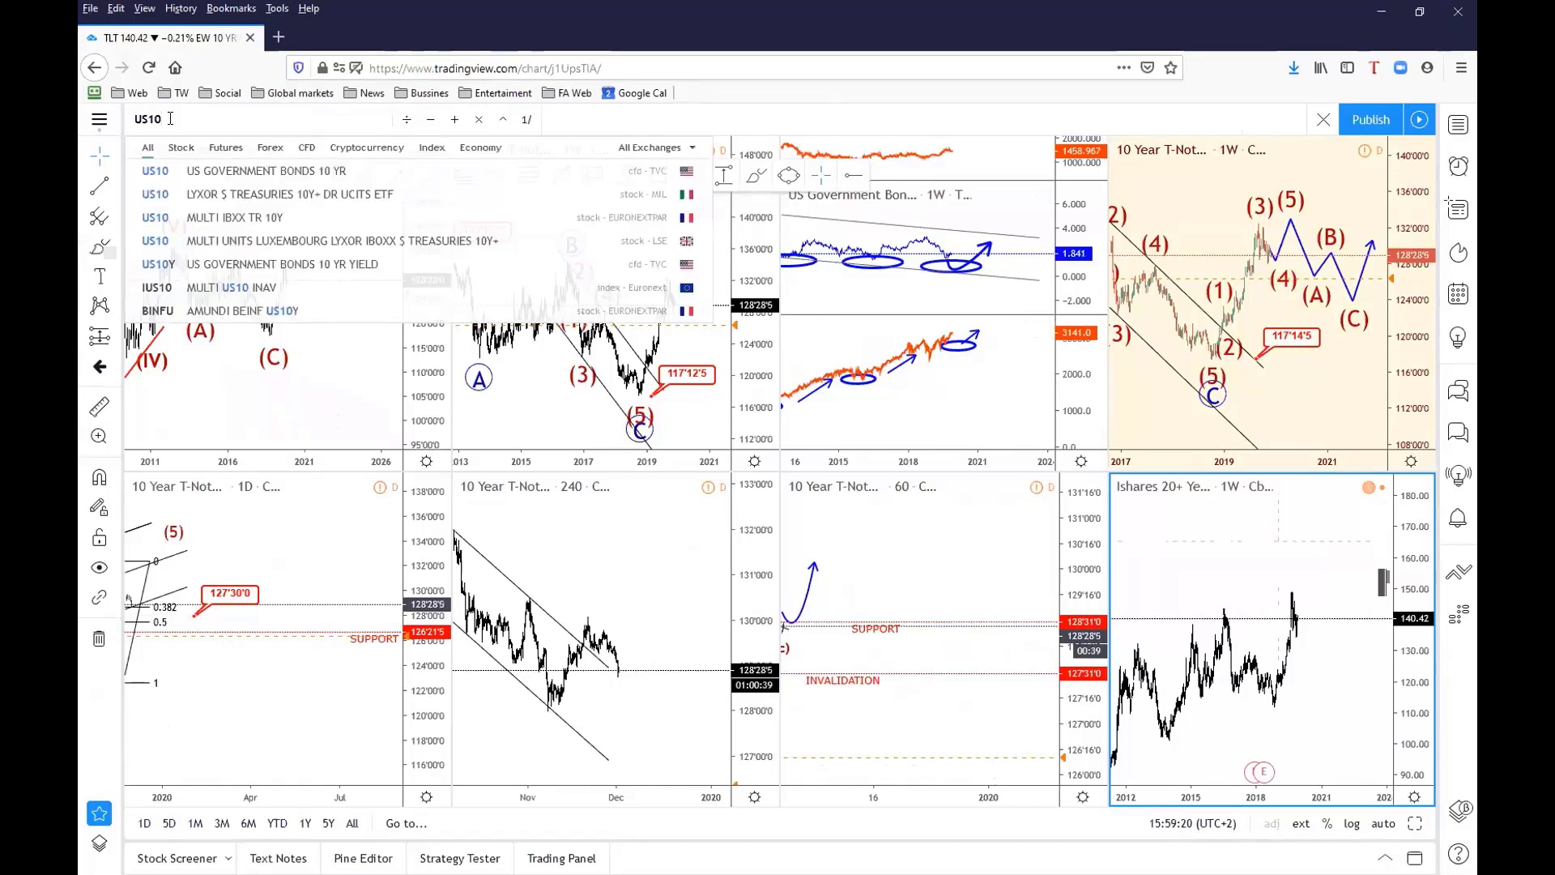
Change the pane to US10Y, US Government Bonds 10 YR Yield, on the weekly chart
click(324, 174)
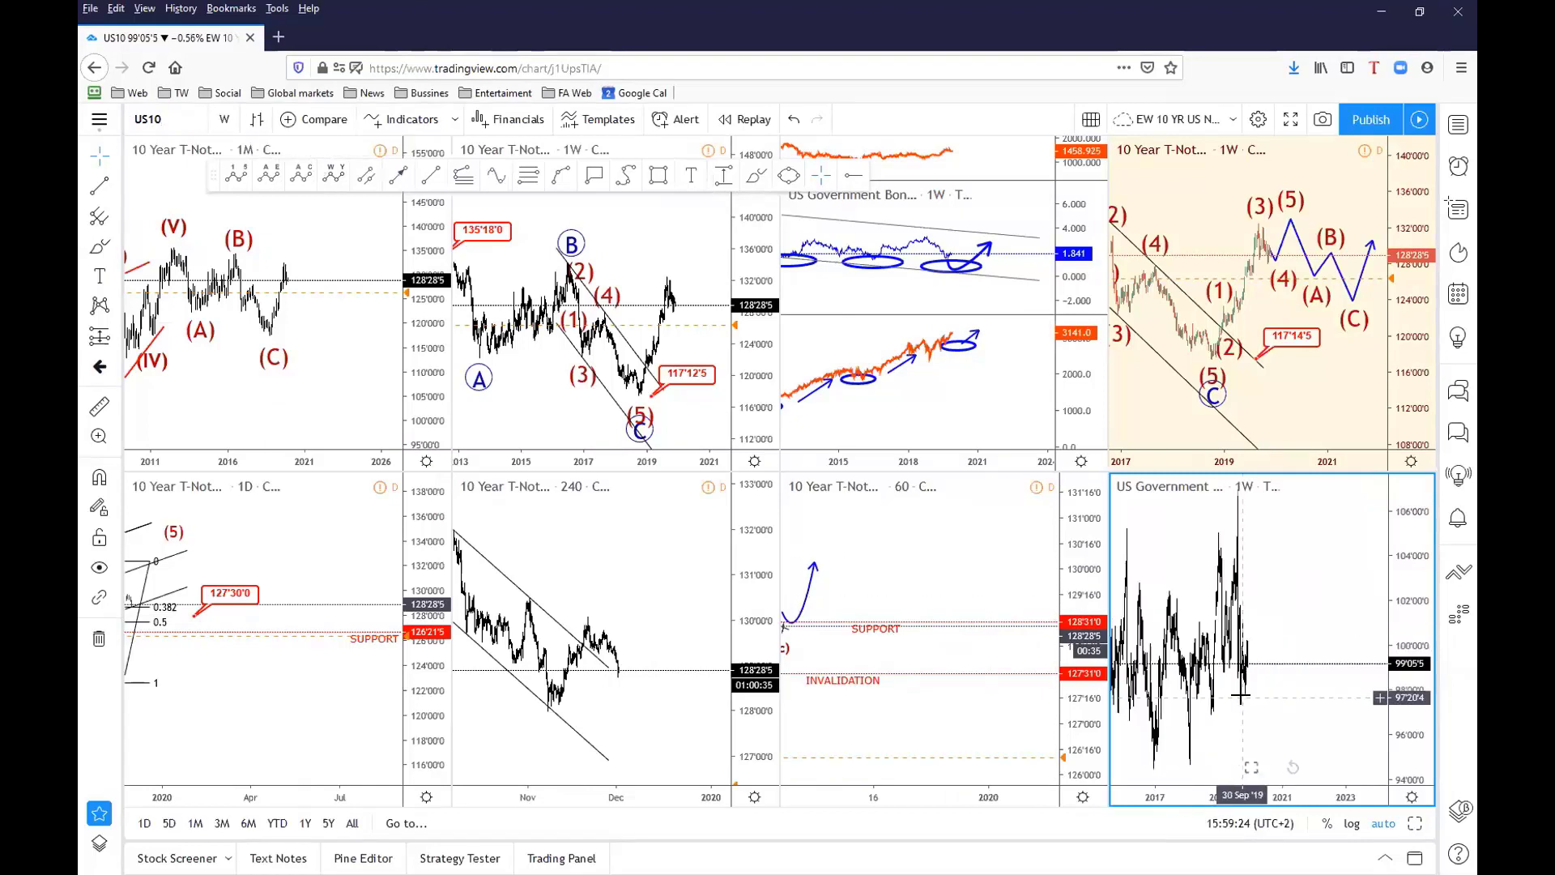
click(195, 119)
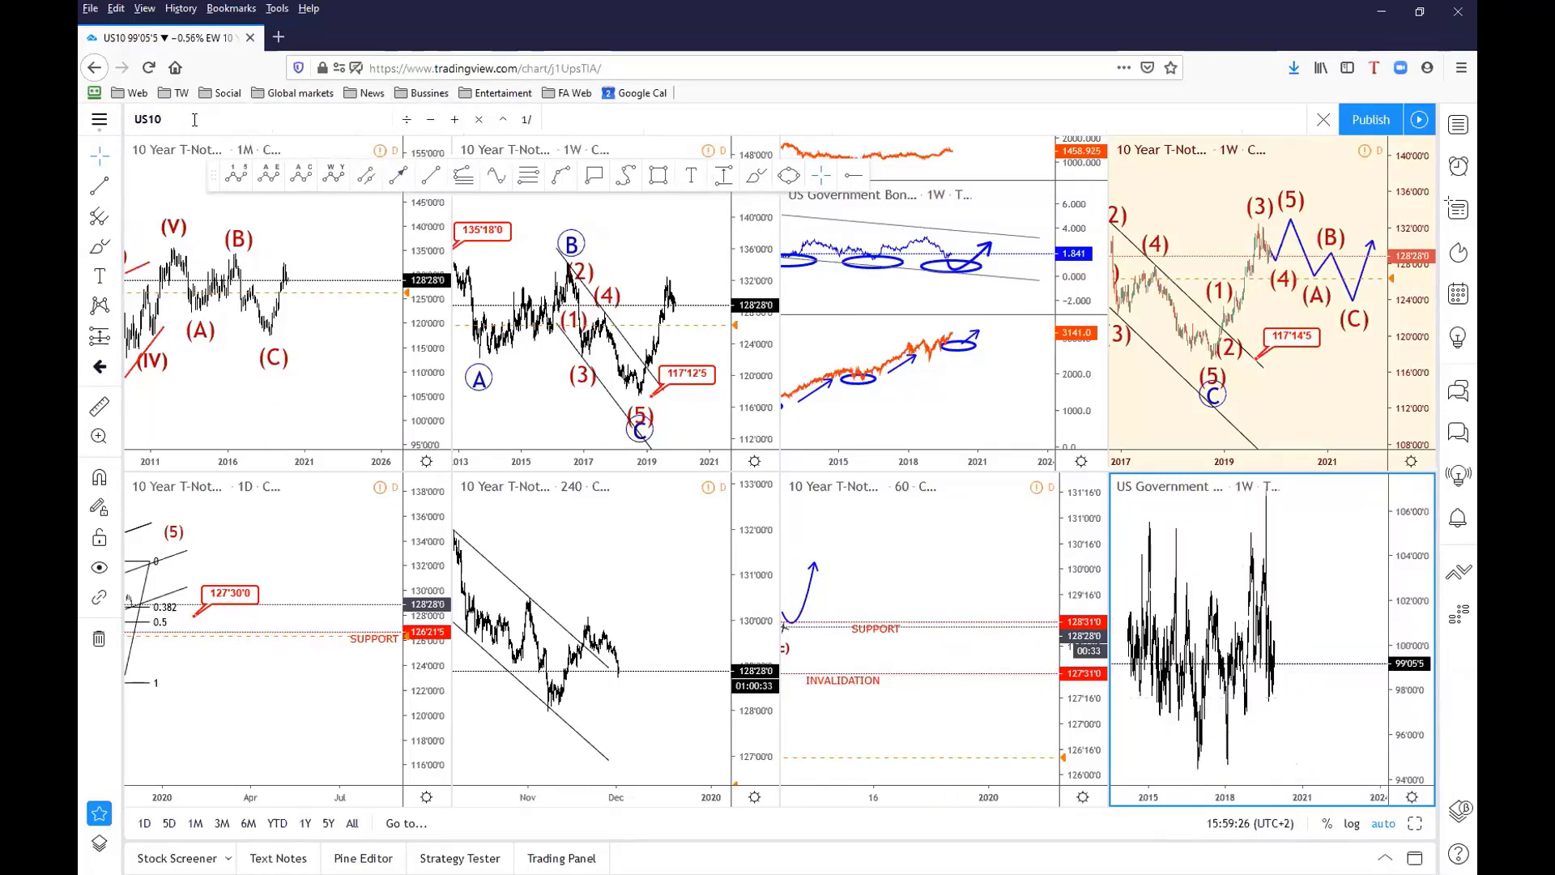
text(Z)
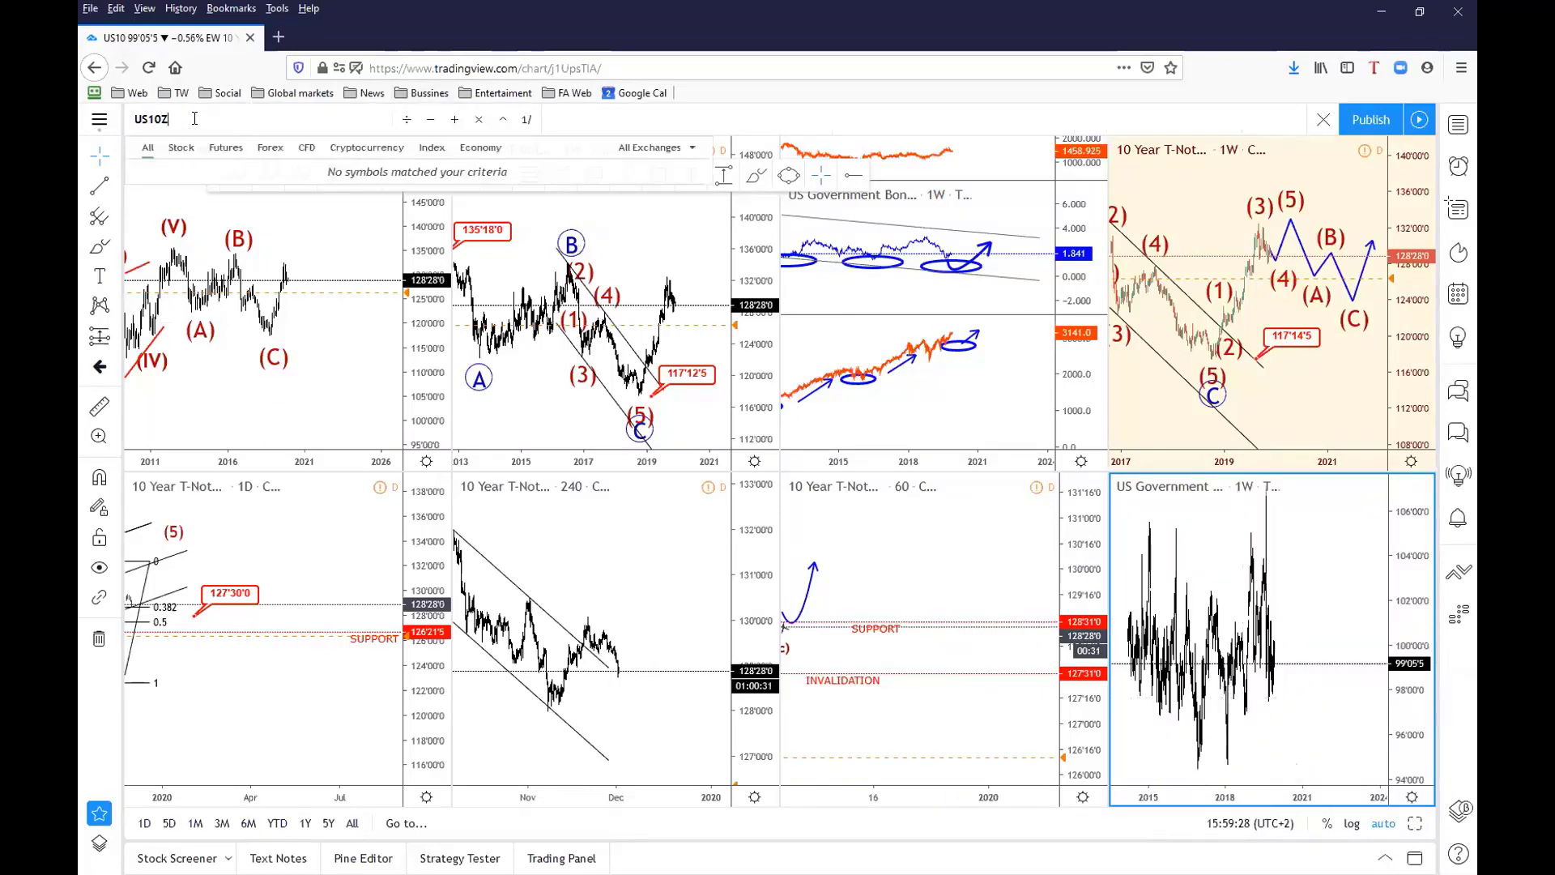
key(BackSpace)
text(Y)
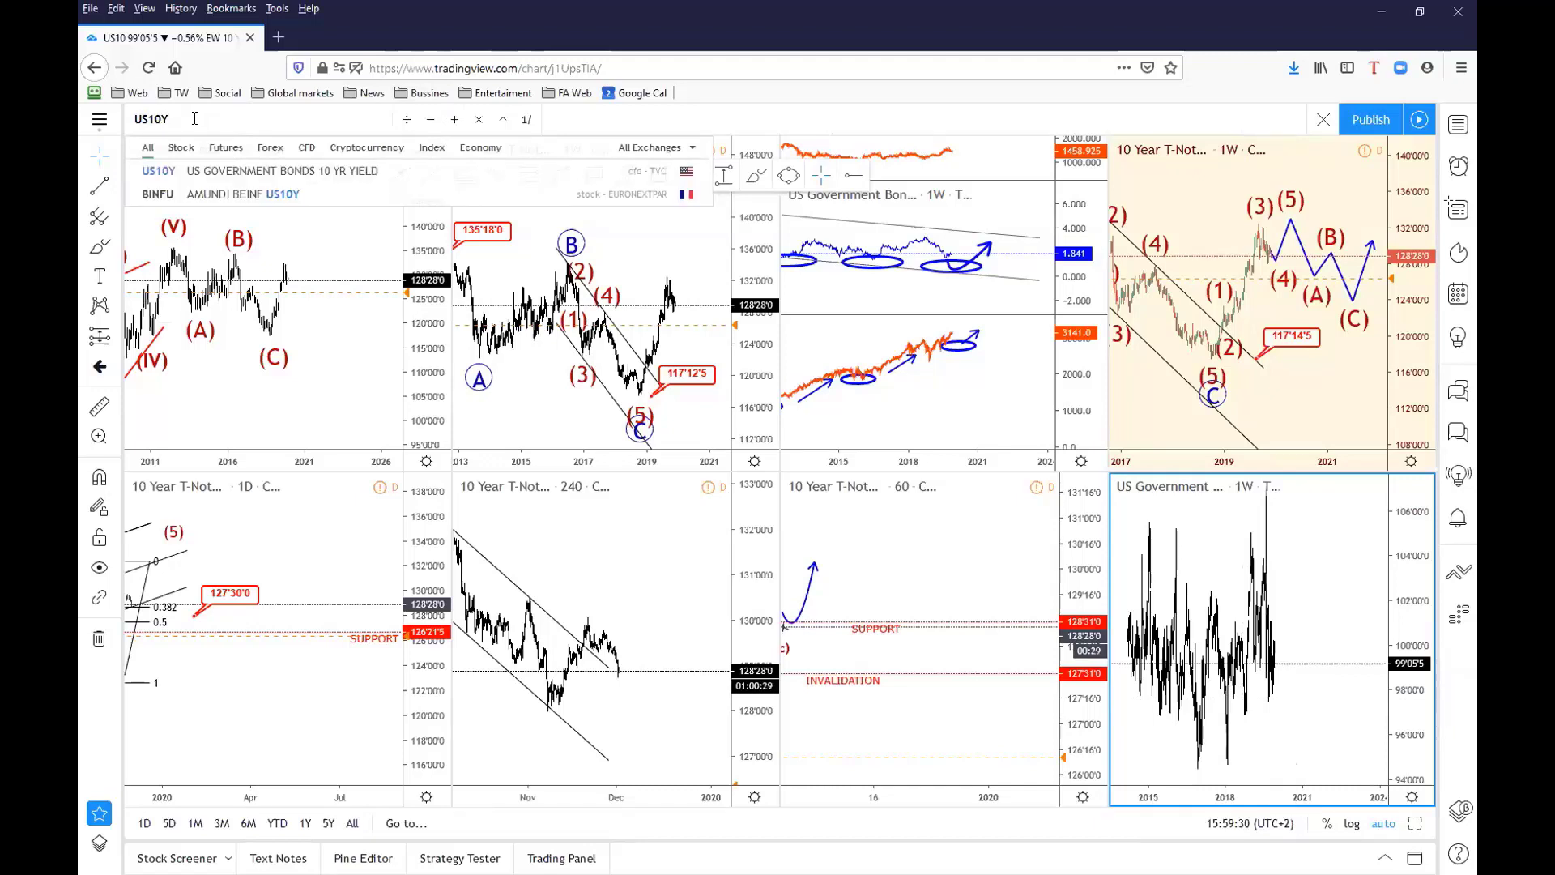
click(237, 176)
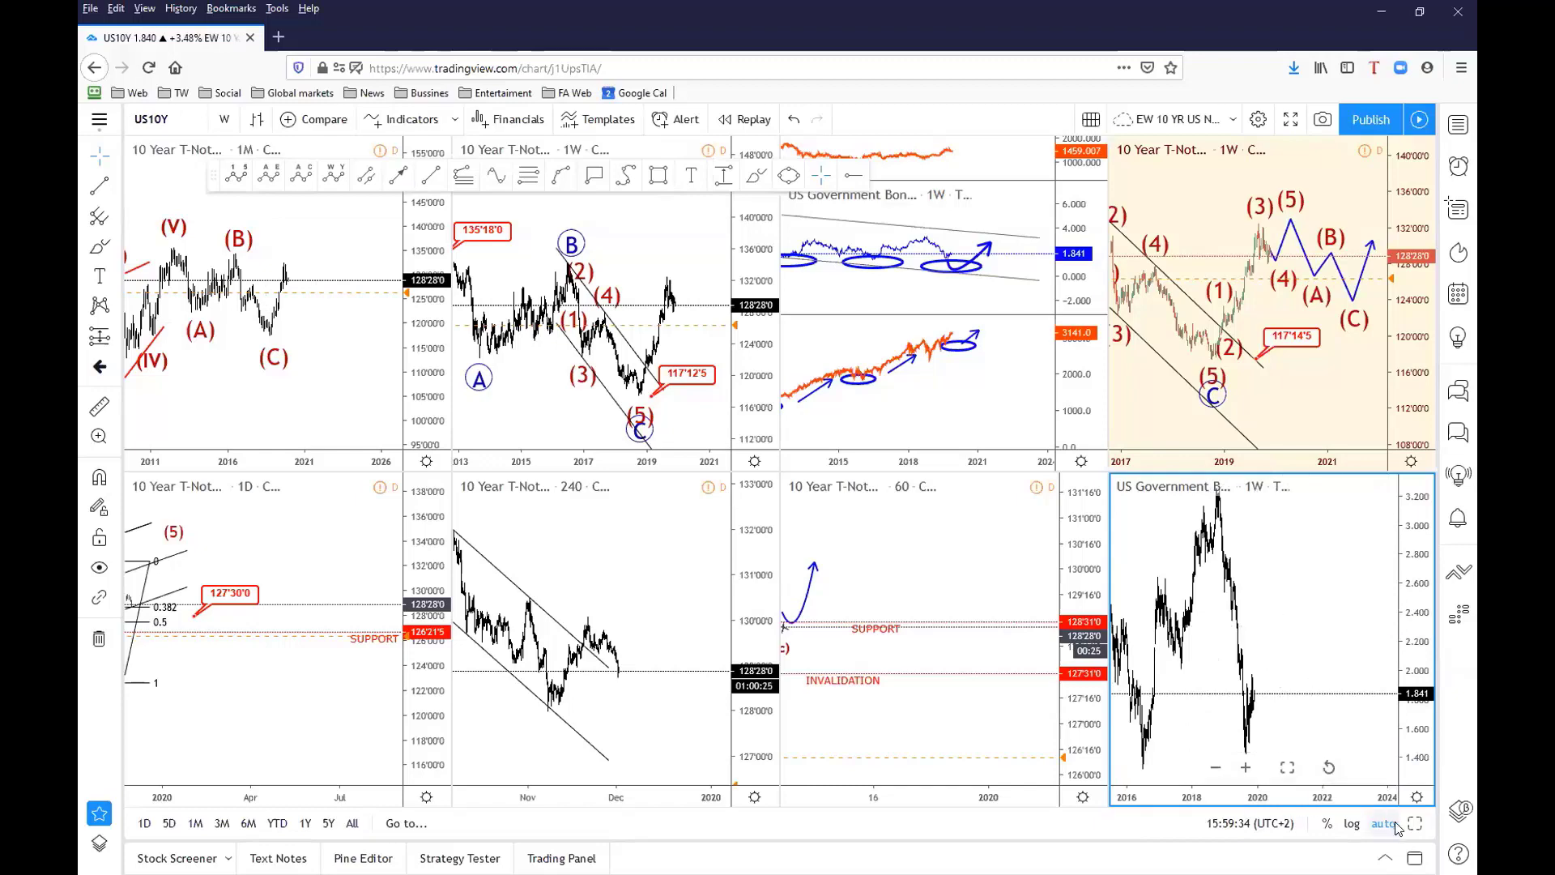
Maximize the US10Y weekly chart and frame roughly 2017–2022, leaving room right of the latest bars
click(1287, 767)
scroll(1077, 650, up, 3)
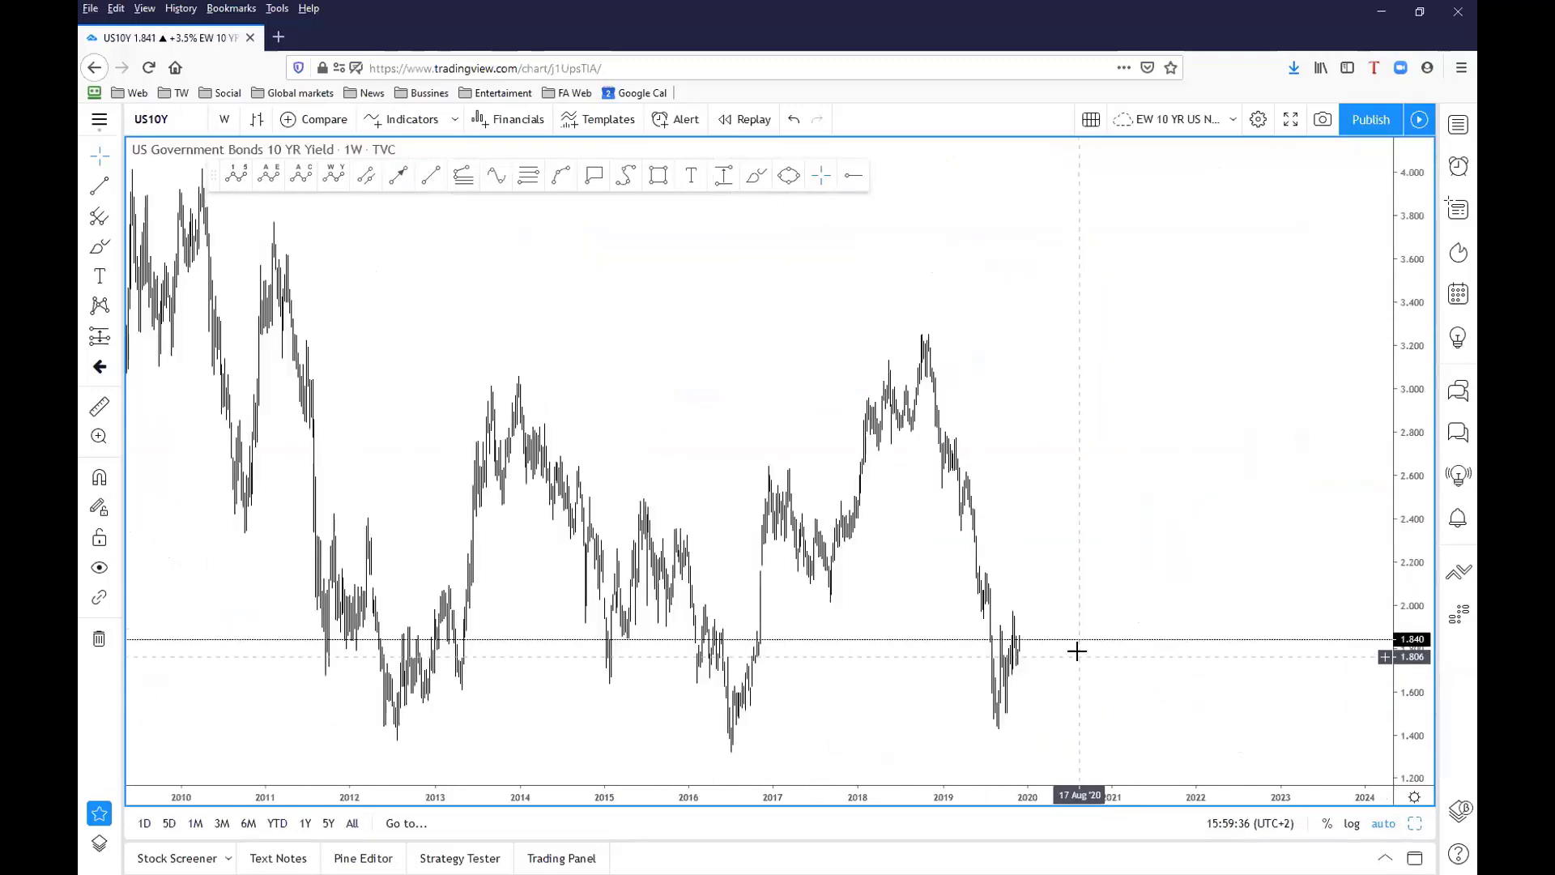
scroll(1078, 651, up, 2)
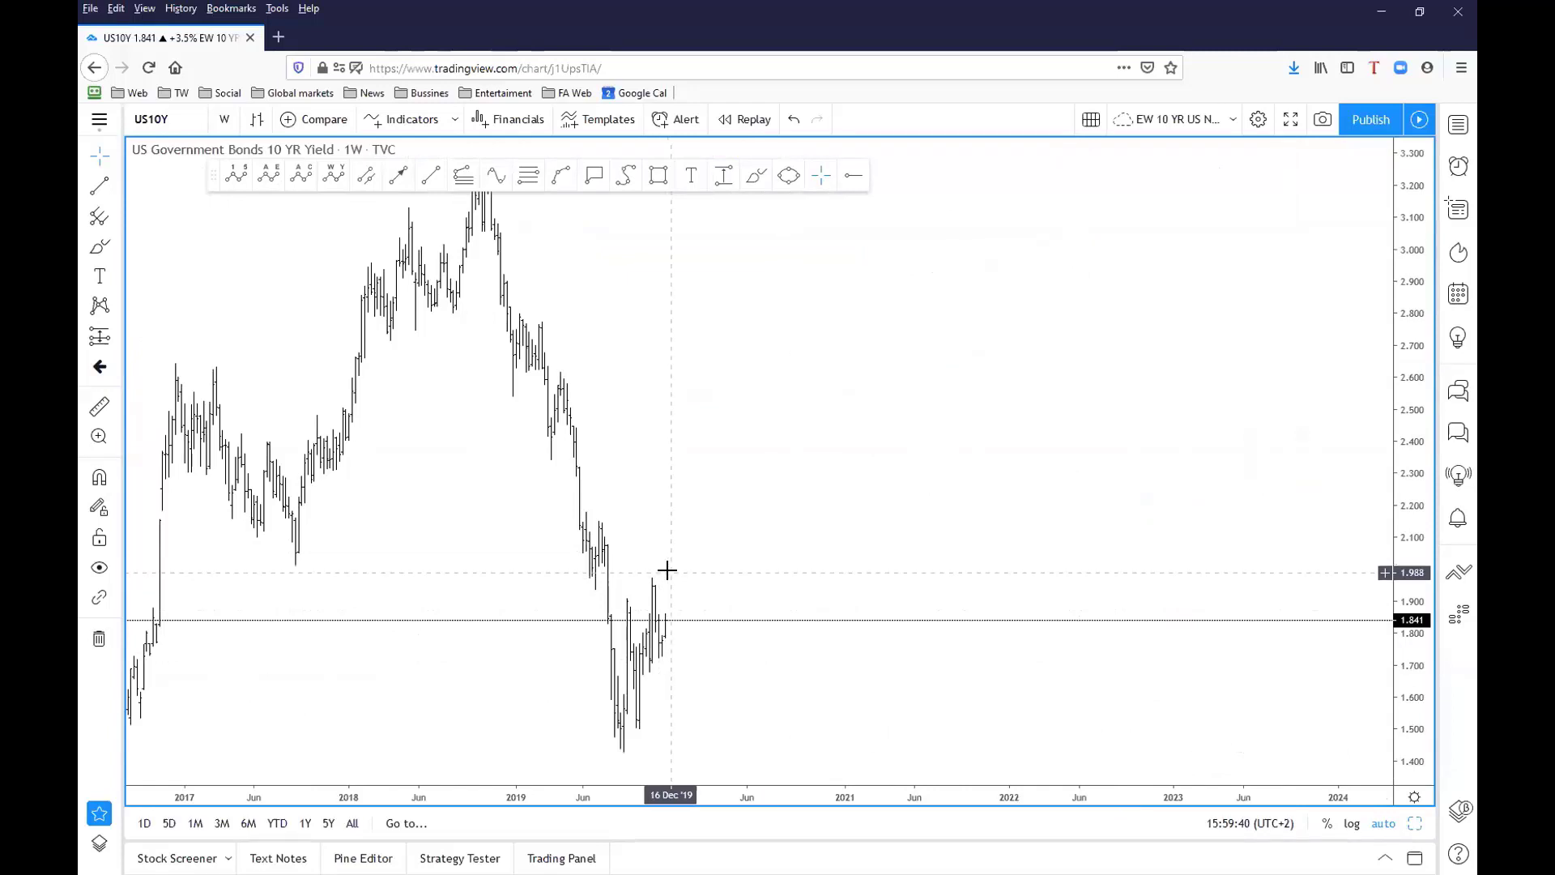
drag(664, 567, 730, 558)
scroll(781, 554, up, 1)
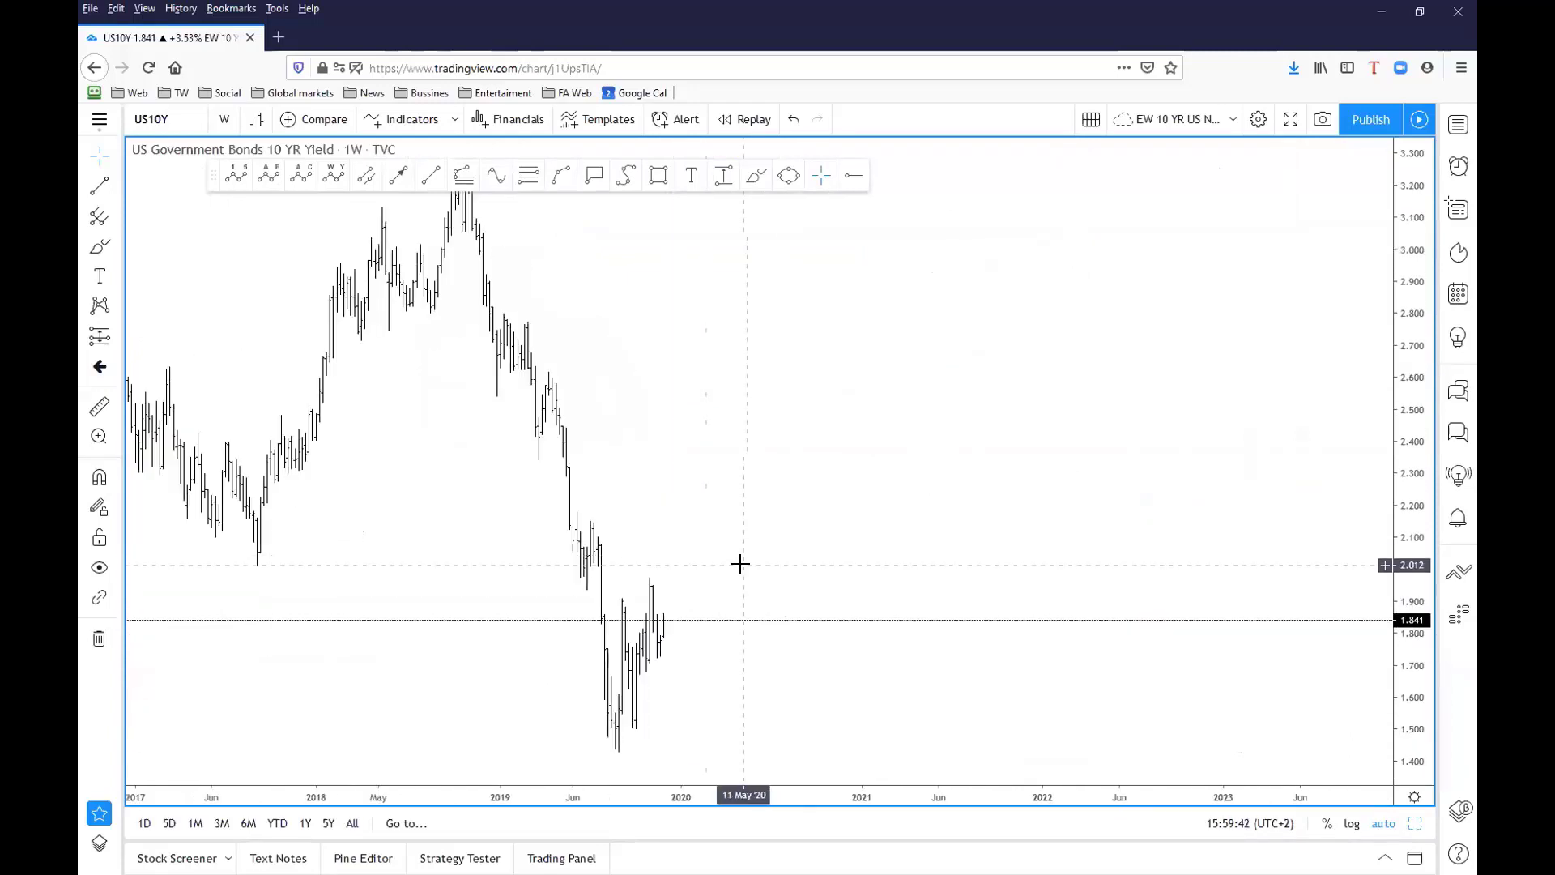
drag(689, 577, 889, 517)
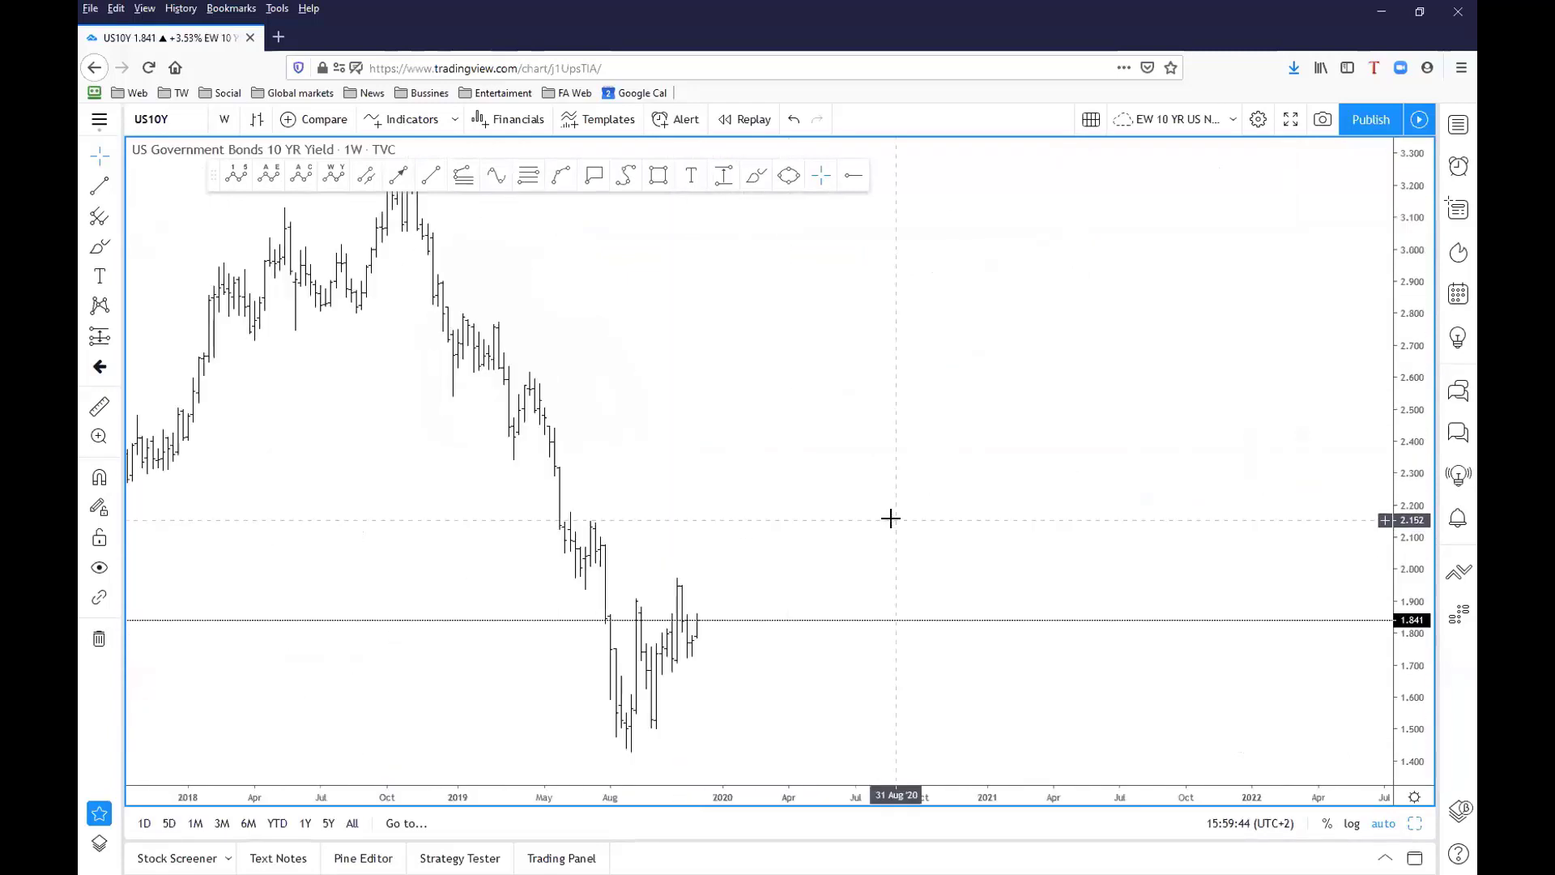
scroll(889, 548, down, 1)
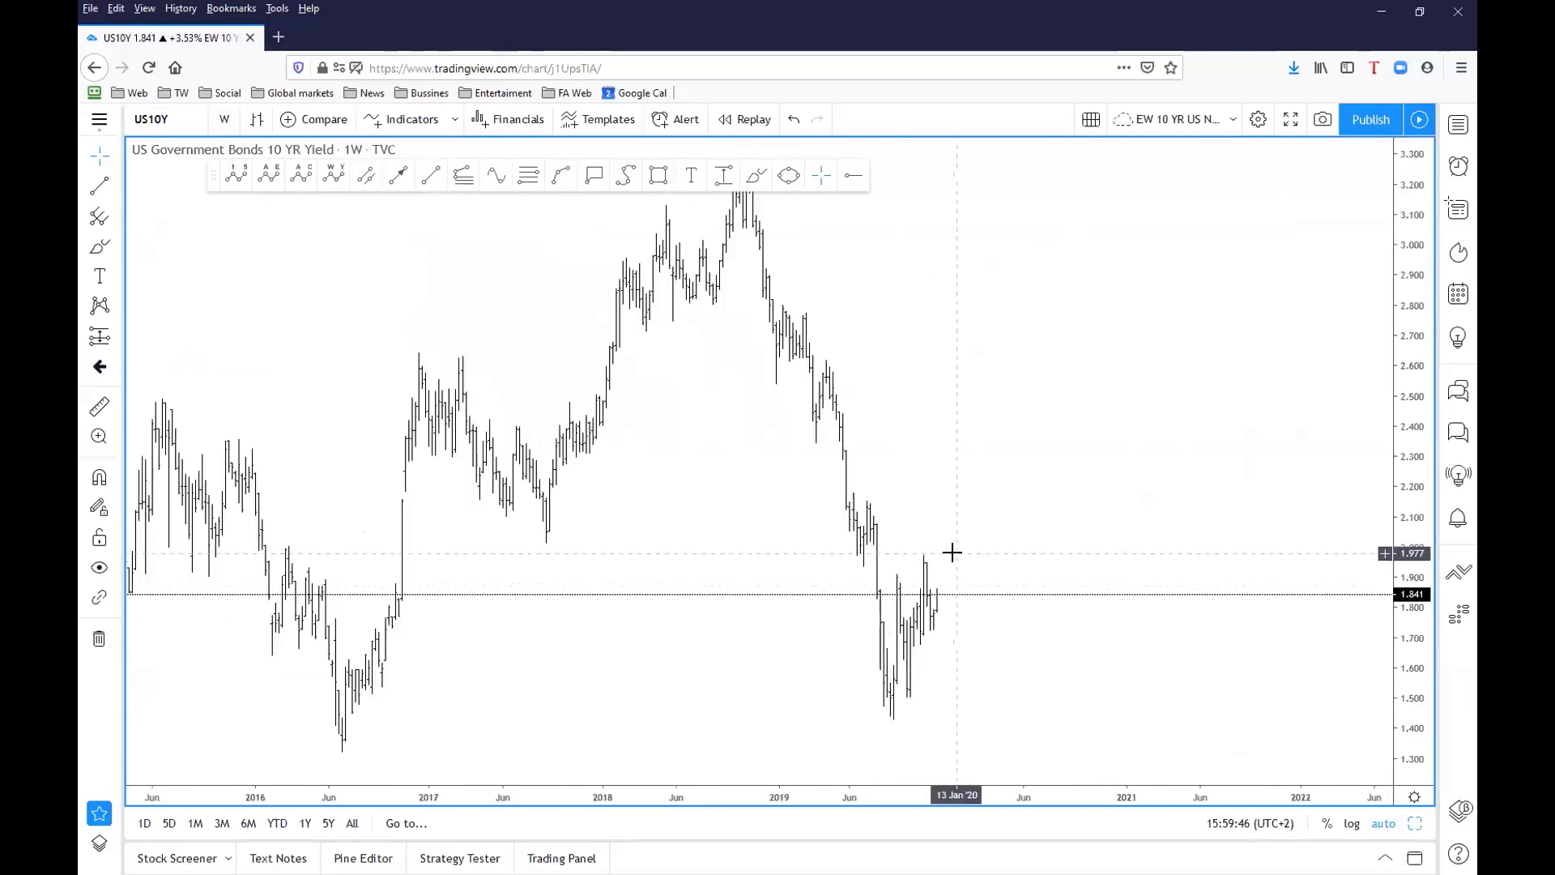
scroll(952, 553, down, 6)
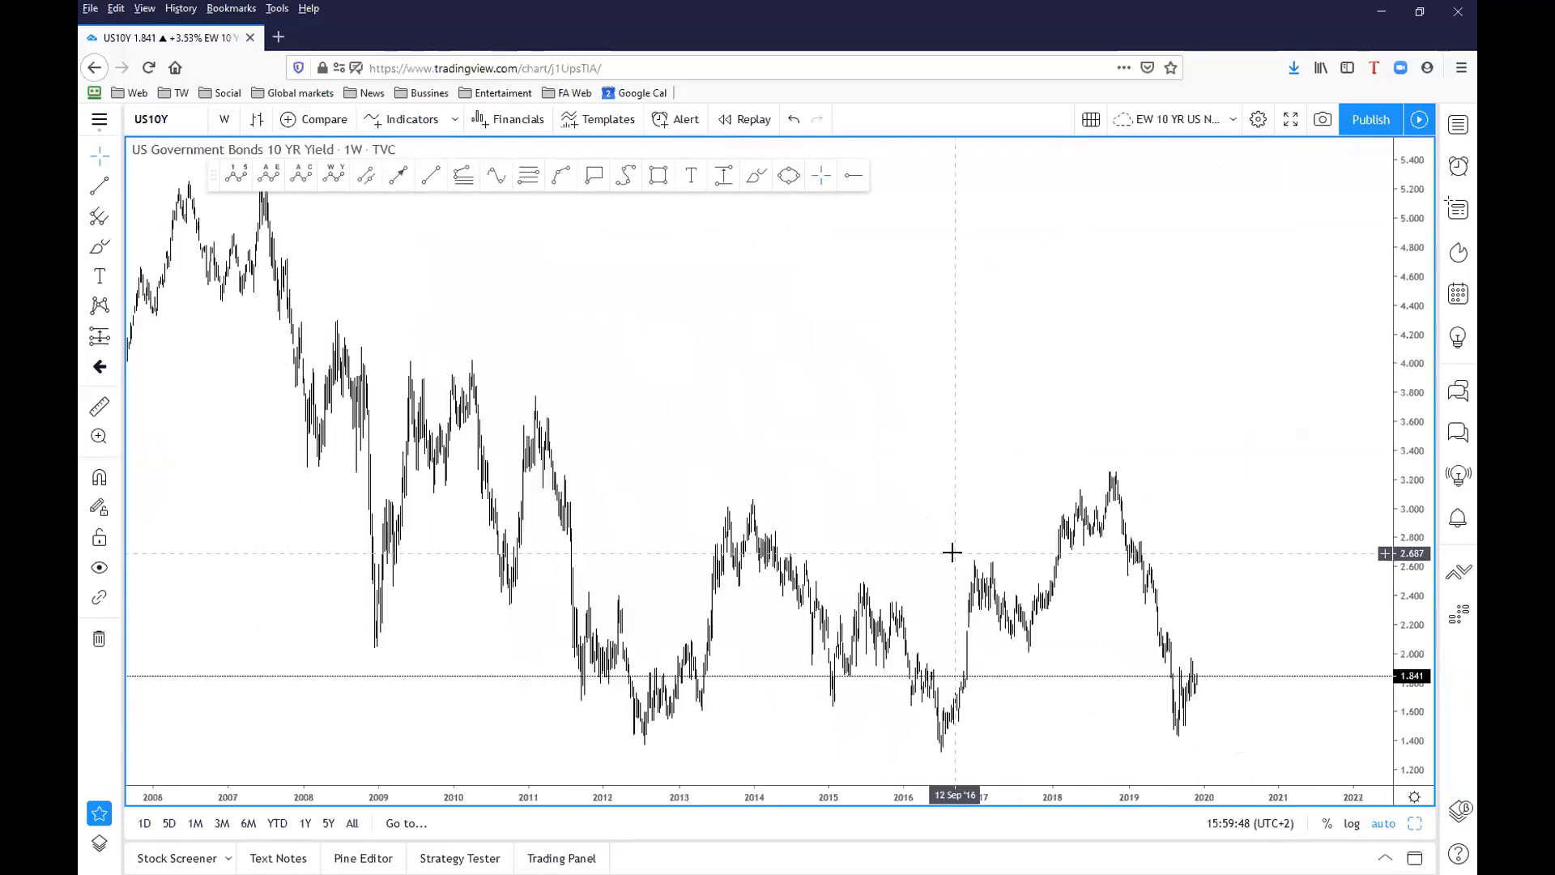
scroll(951, 552, up, 5)
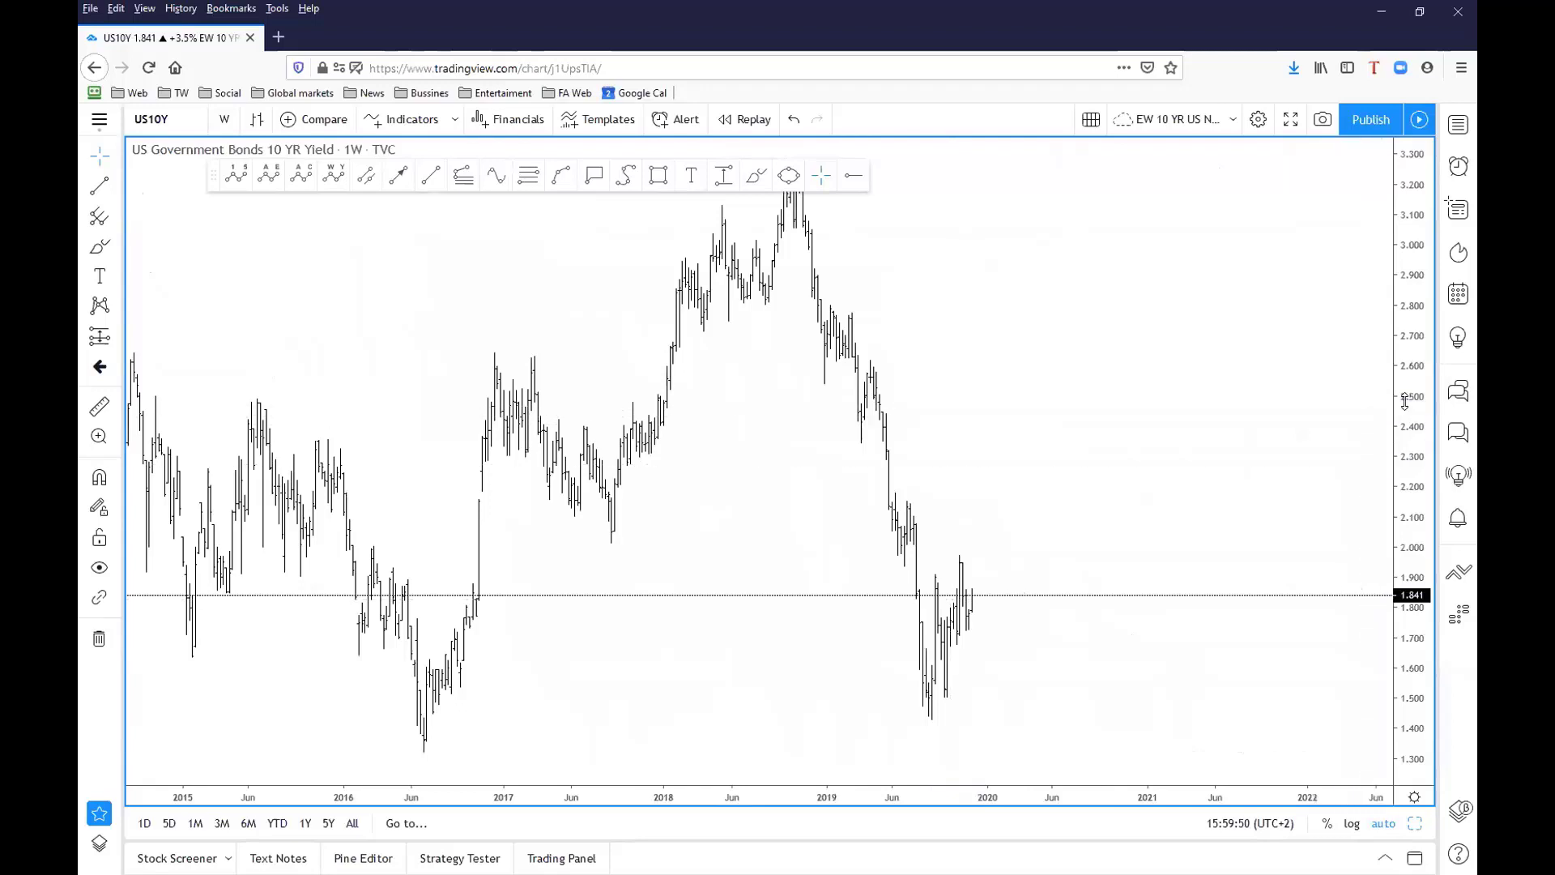
scroll(1062, 615, up, 3)
drag(822, 577, 728, 575)
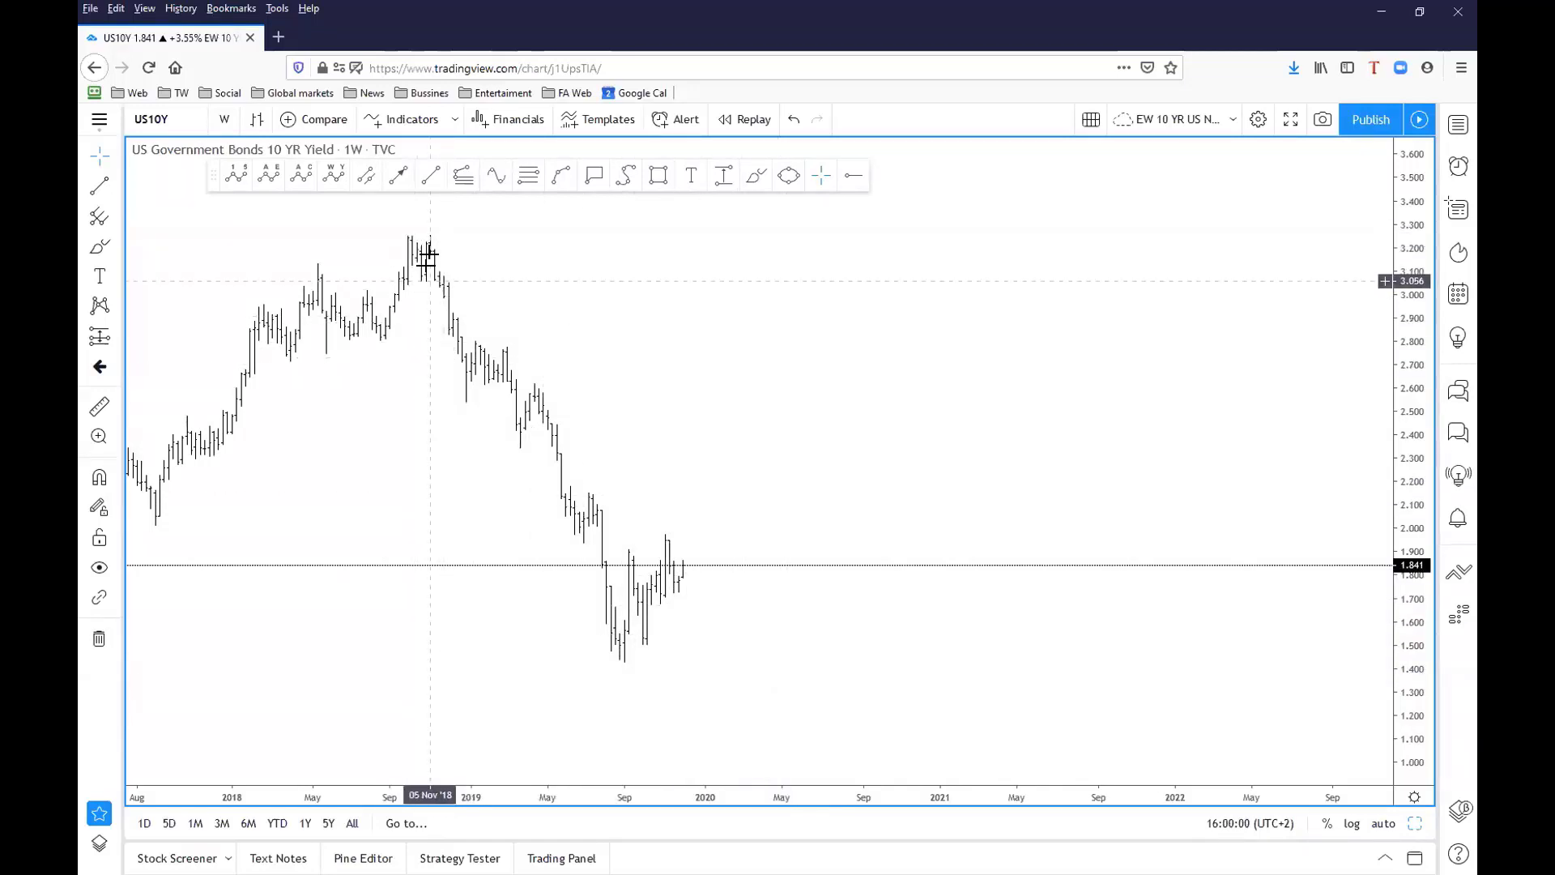
Label Elliott waves (0) through (v) from the 2018 yield high, projecting (v) as a lower low
click(237, 175)
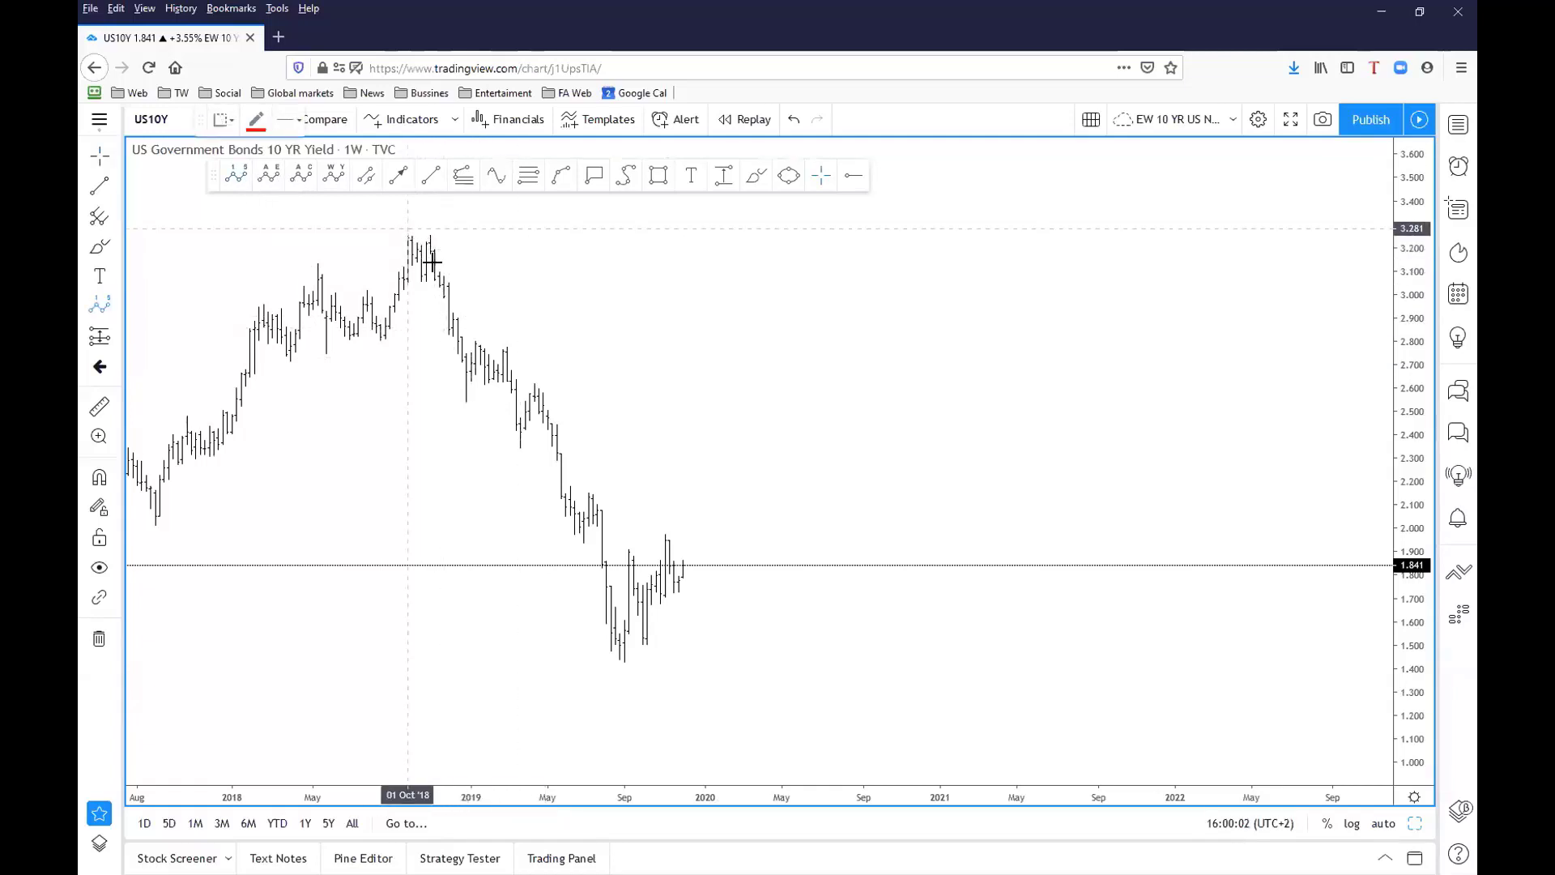
click(425, 249)
click(509, 350)
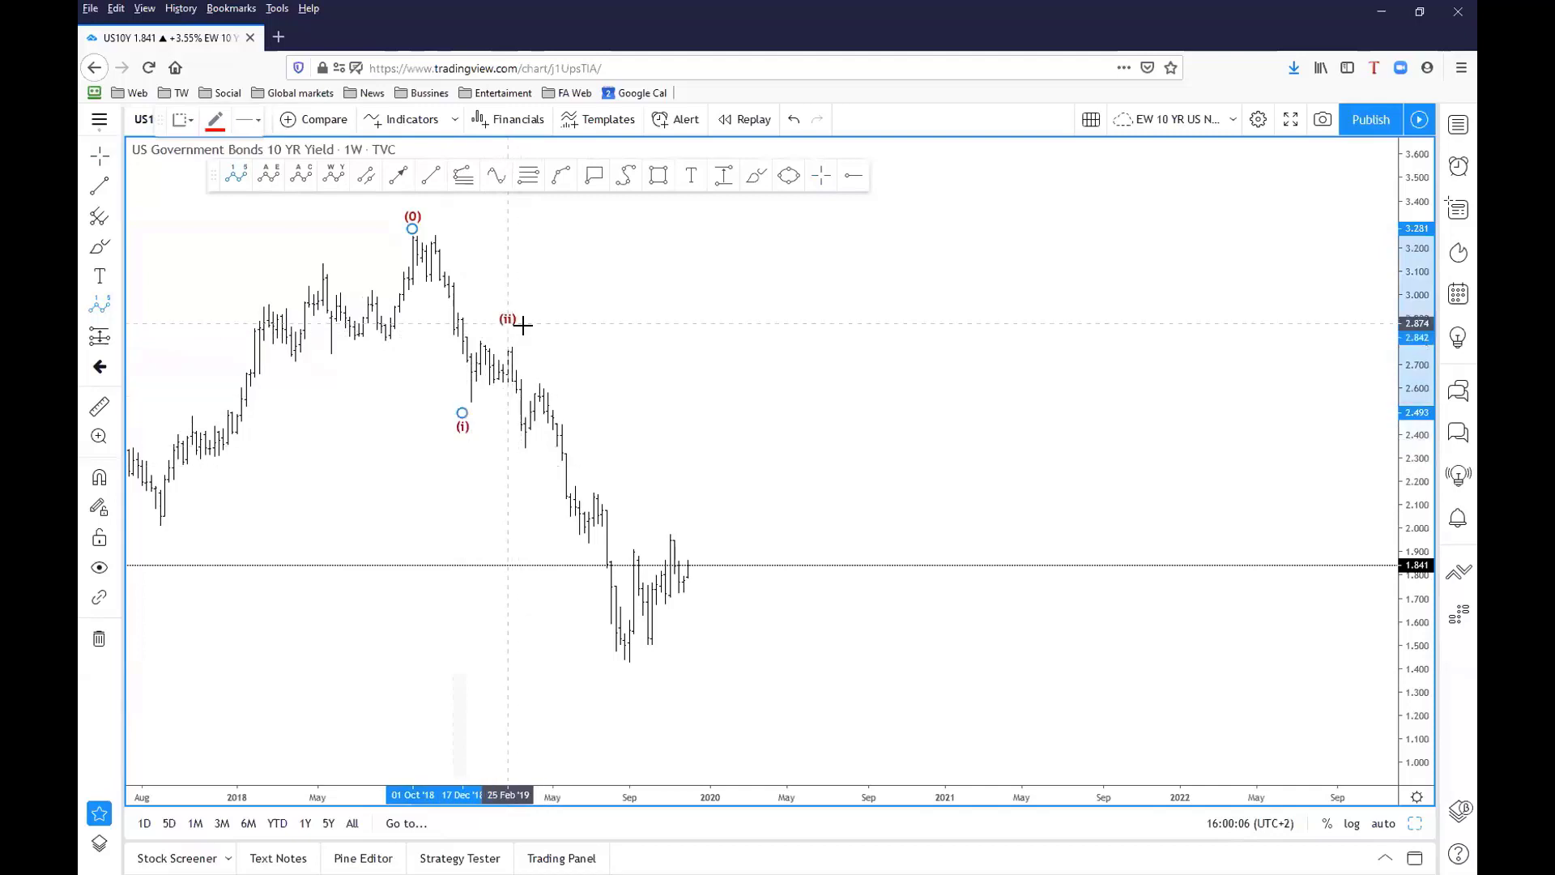
click(630, 675)
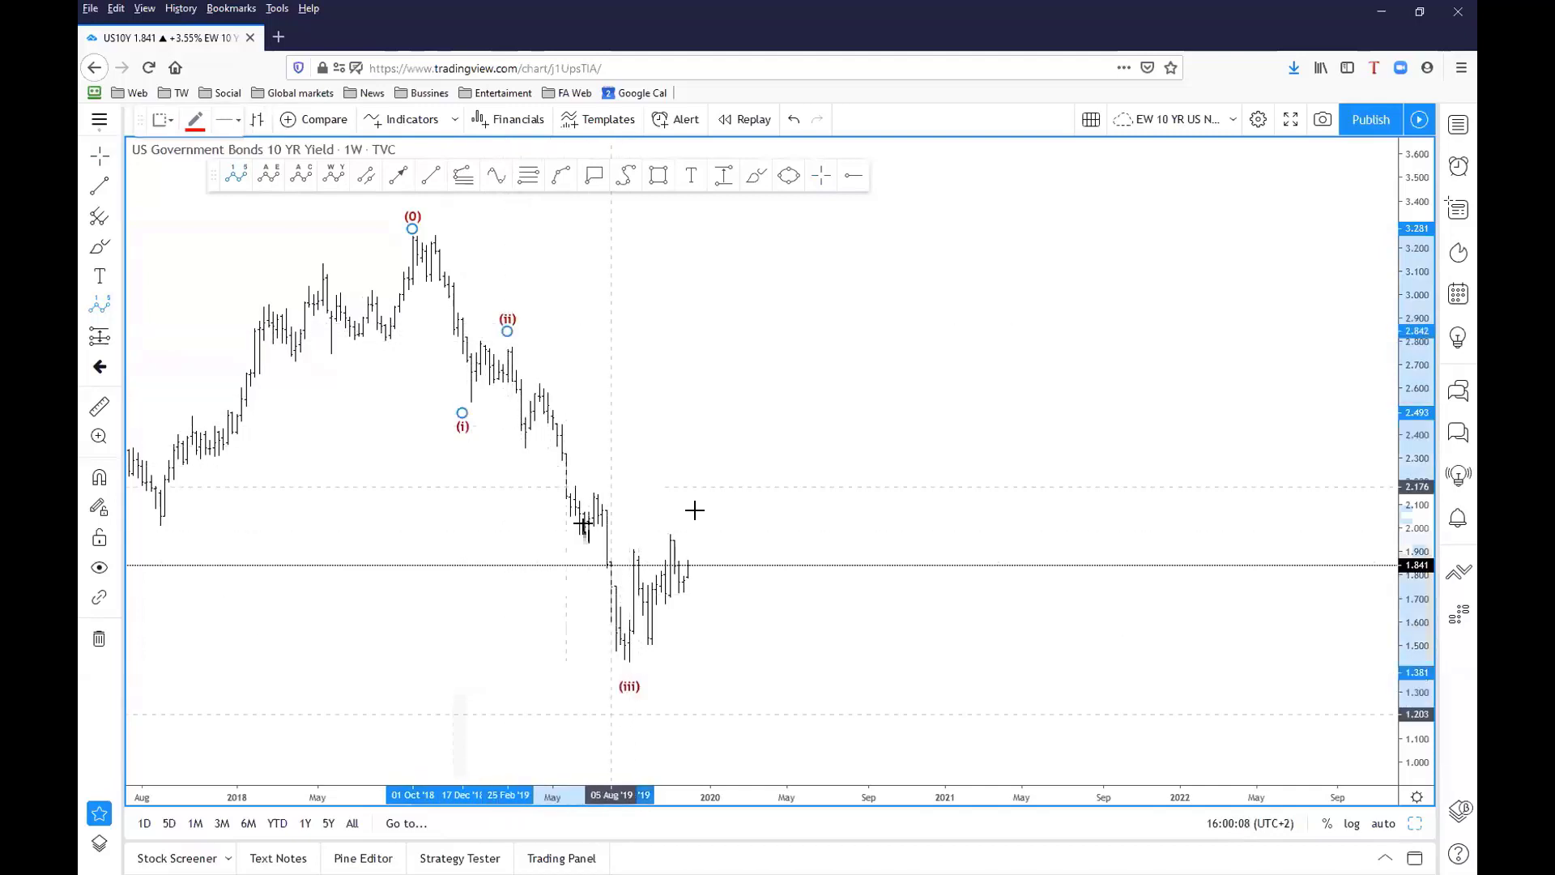
click(738, 662)
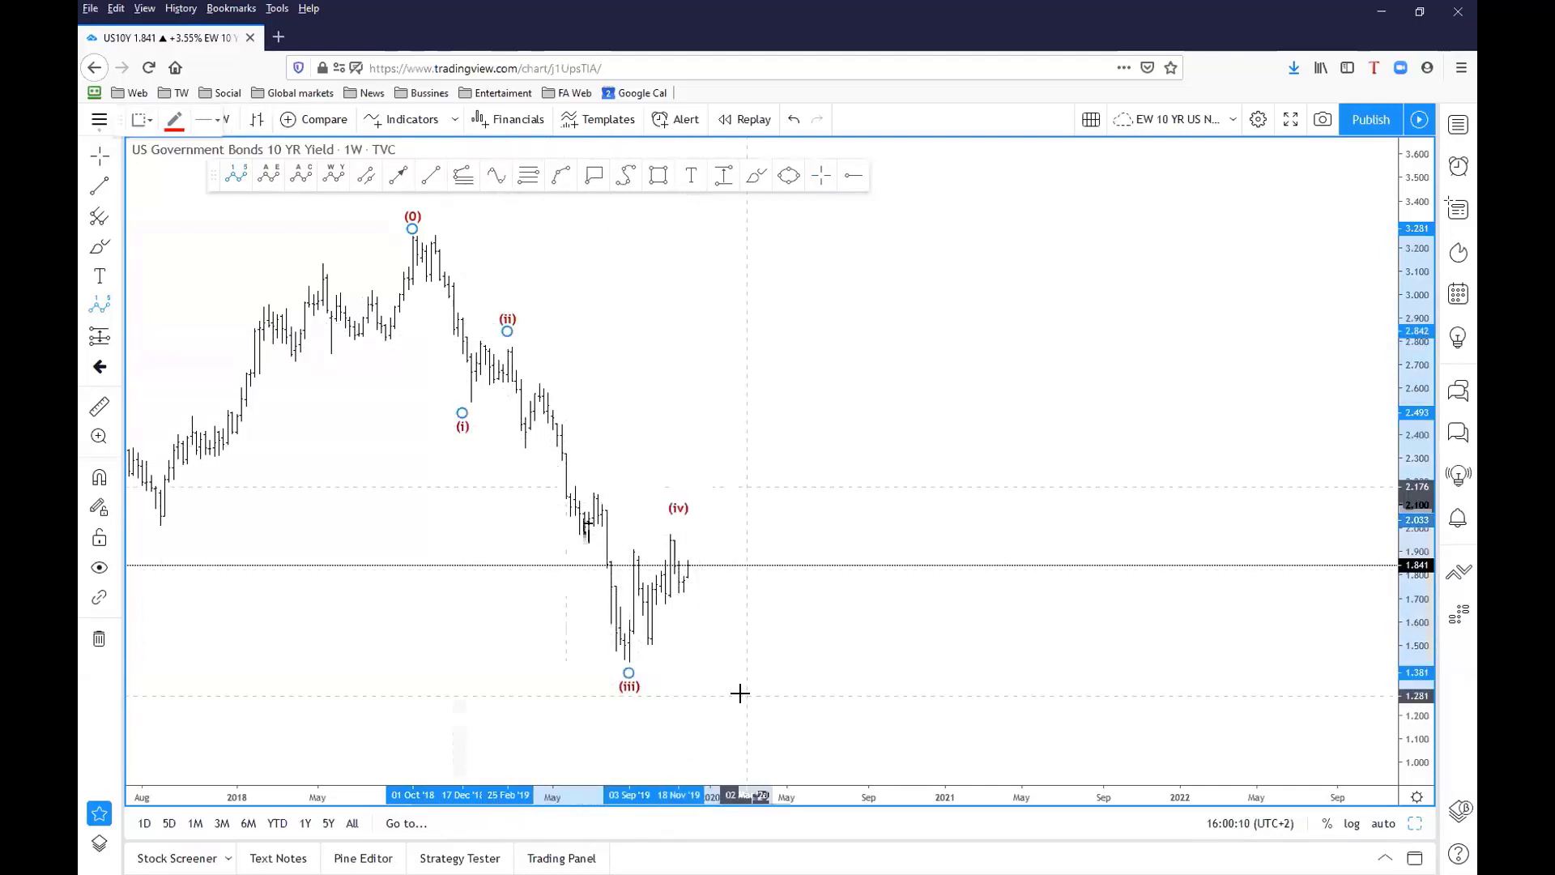
click(739, 691)
click(729, 605)
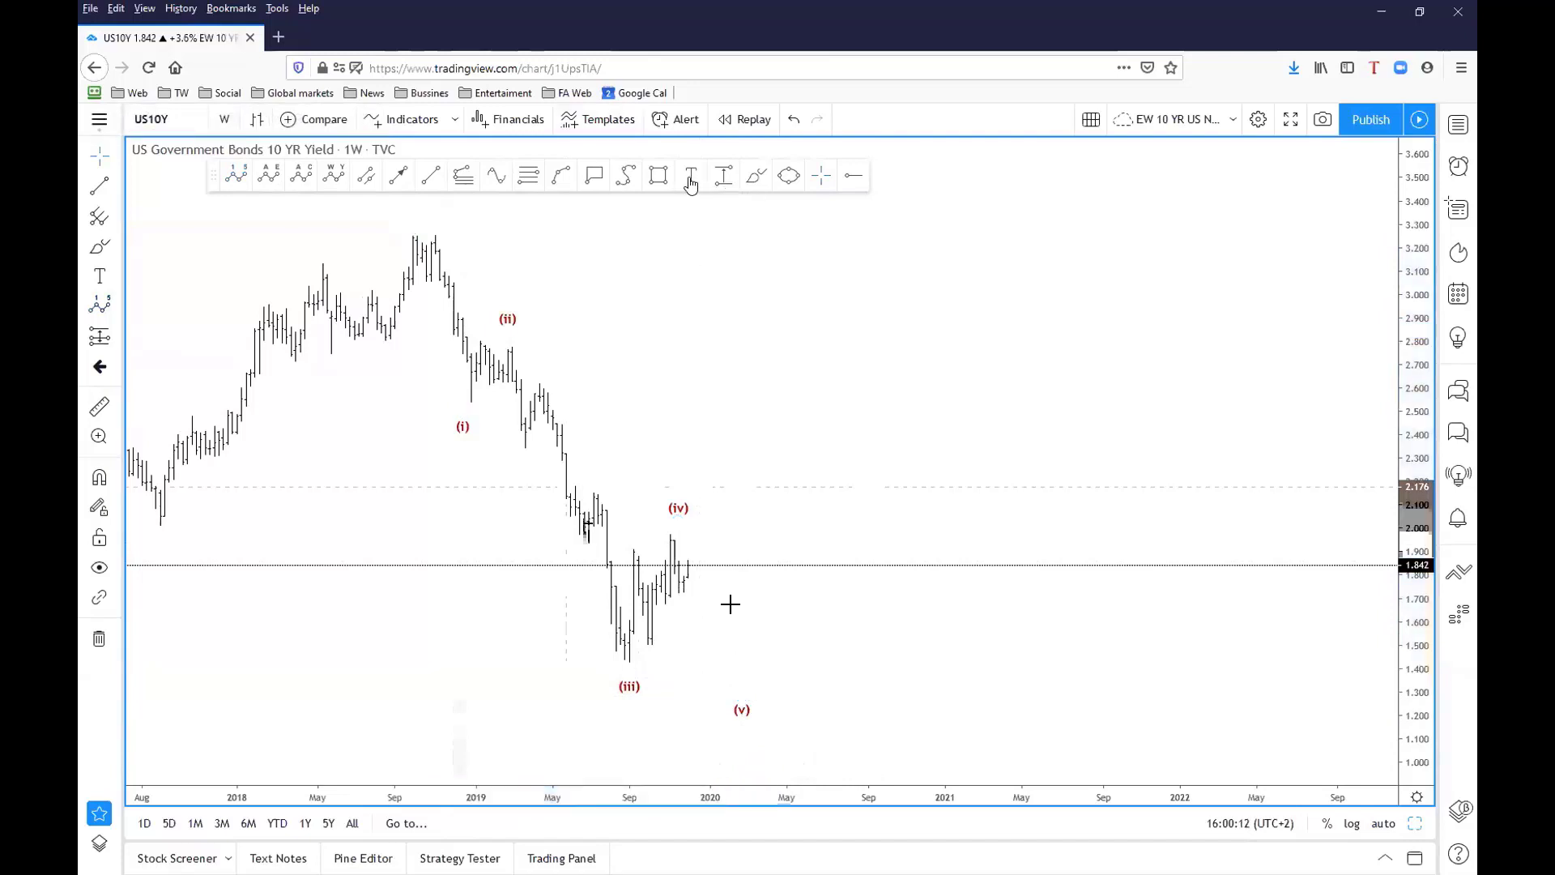
Draw a yellow box over the wave (iv) zone around 1.93–2.10
click(659, 175)
drag(565, 503, 714, 536)
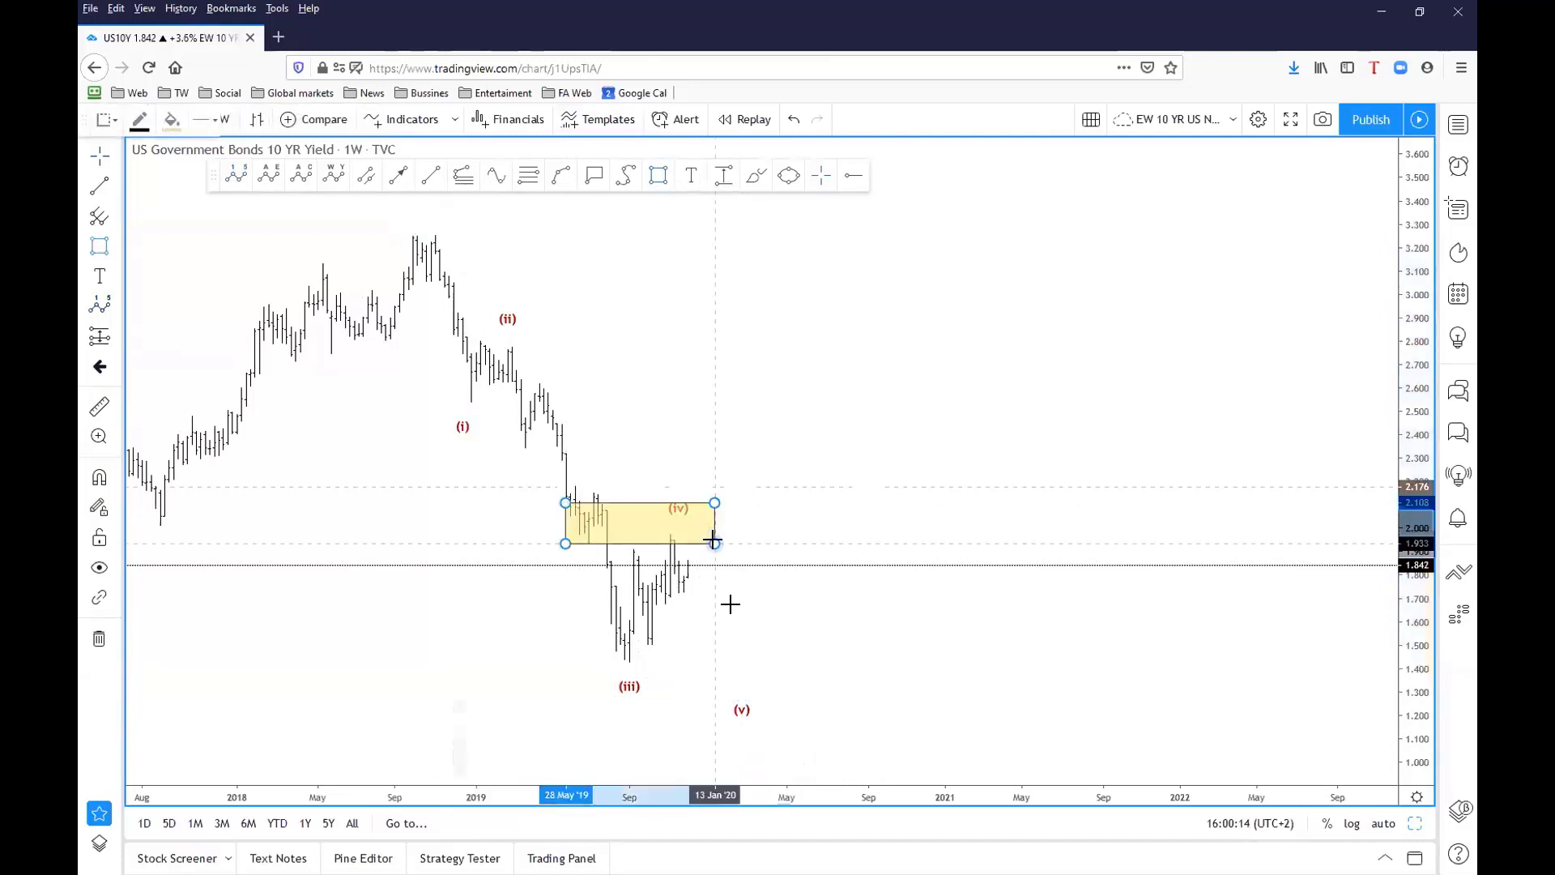
click(752, 571)
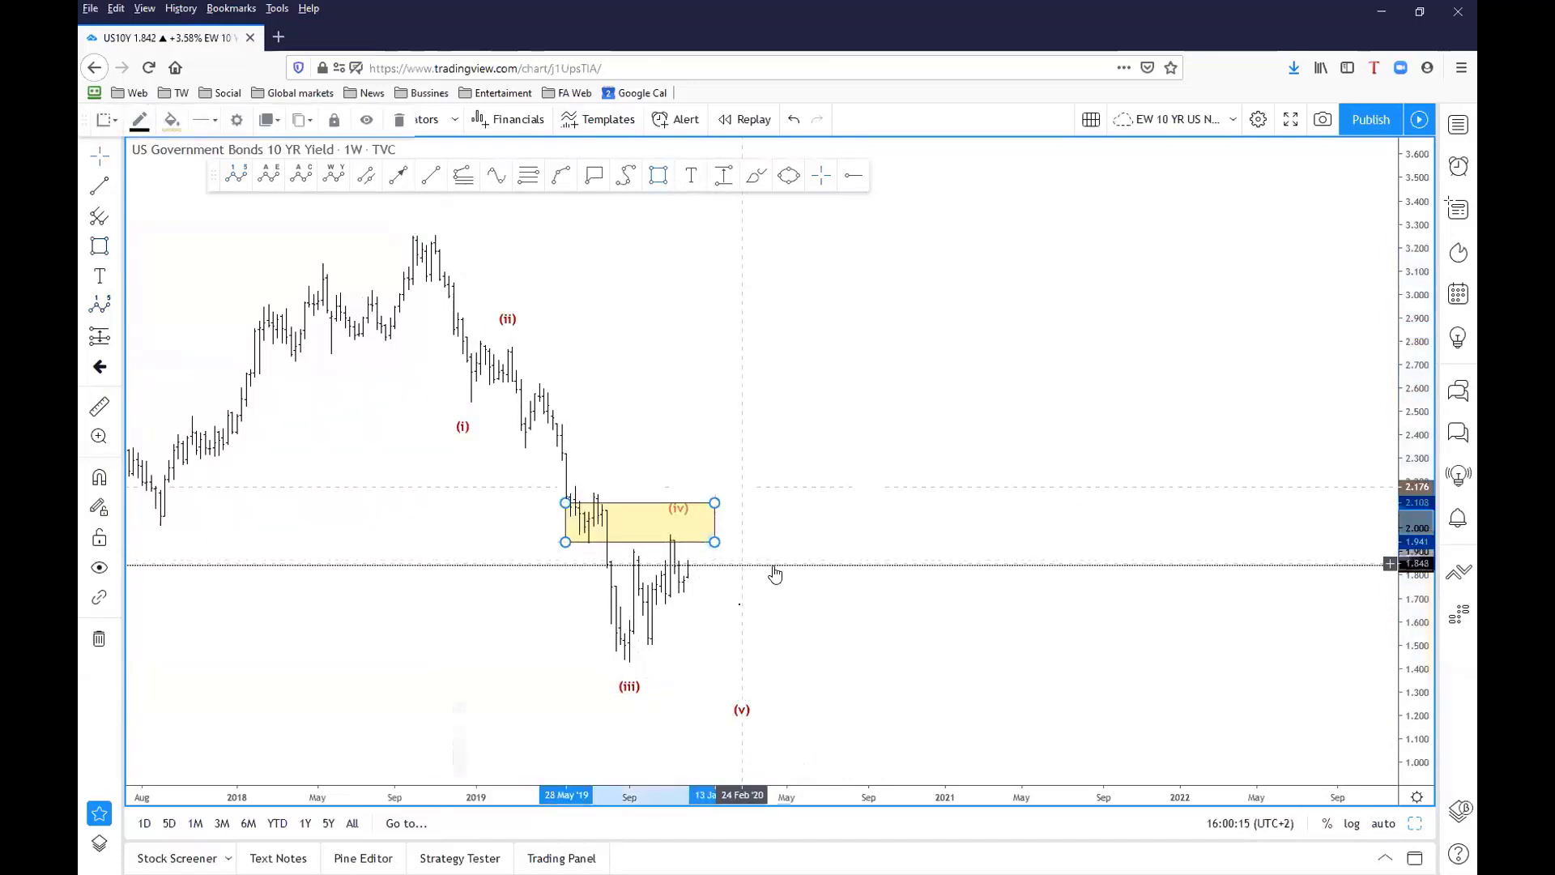
Refine the wave (iii), (iv) and (v) points and add a blue downward arrow from the latest bar
click(673, 508)
drag(673, 508, 672, 518)
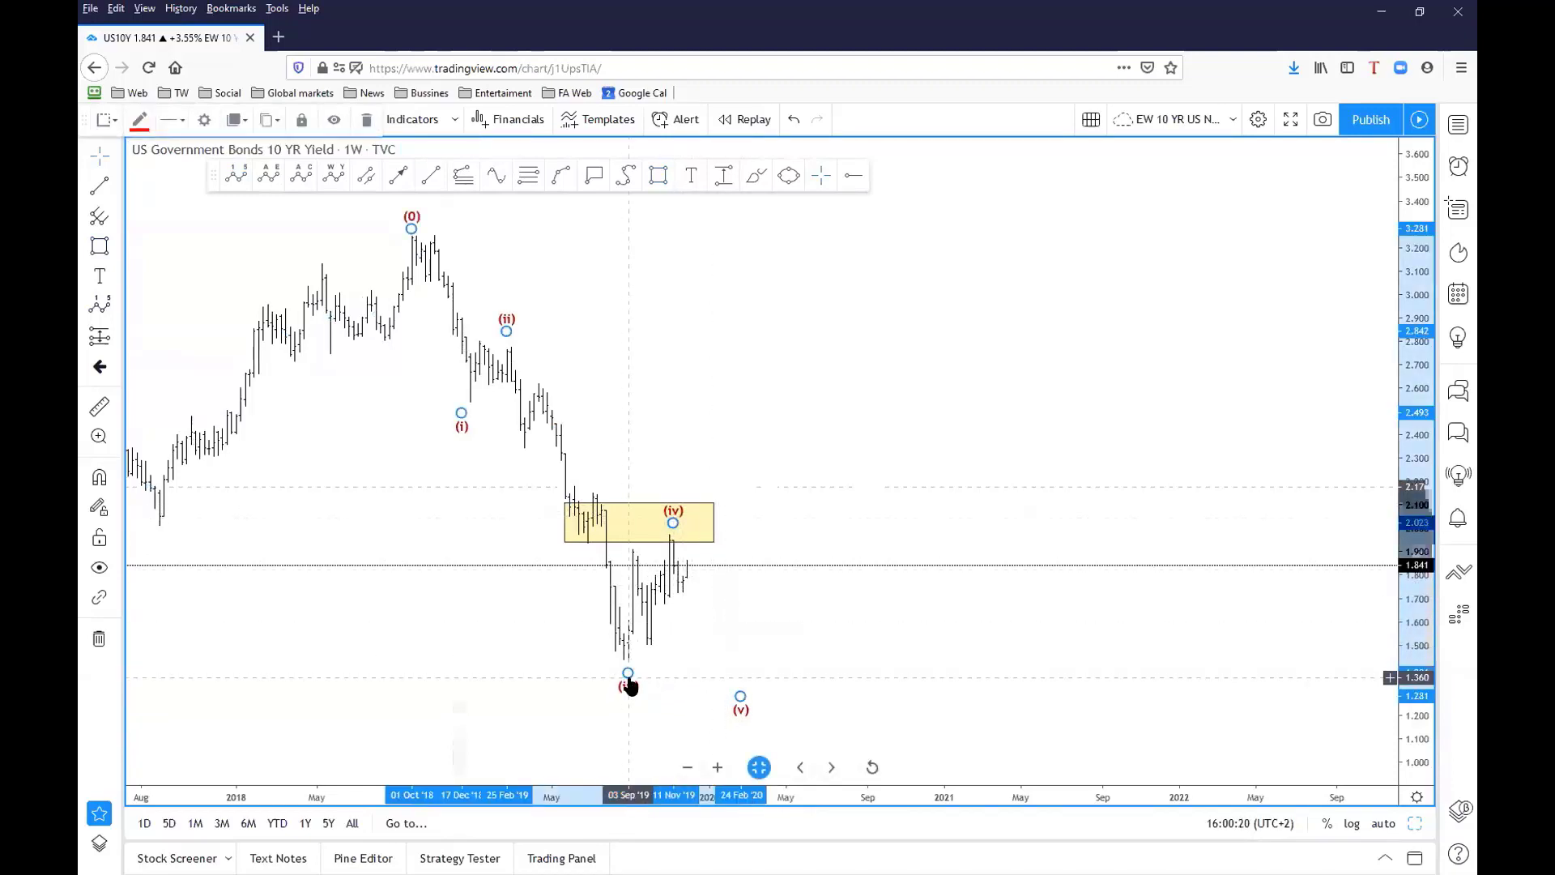
drag(628, 673, 622, 673)
drag(731, 693, 731, 696)
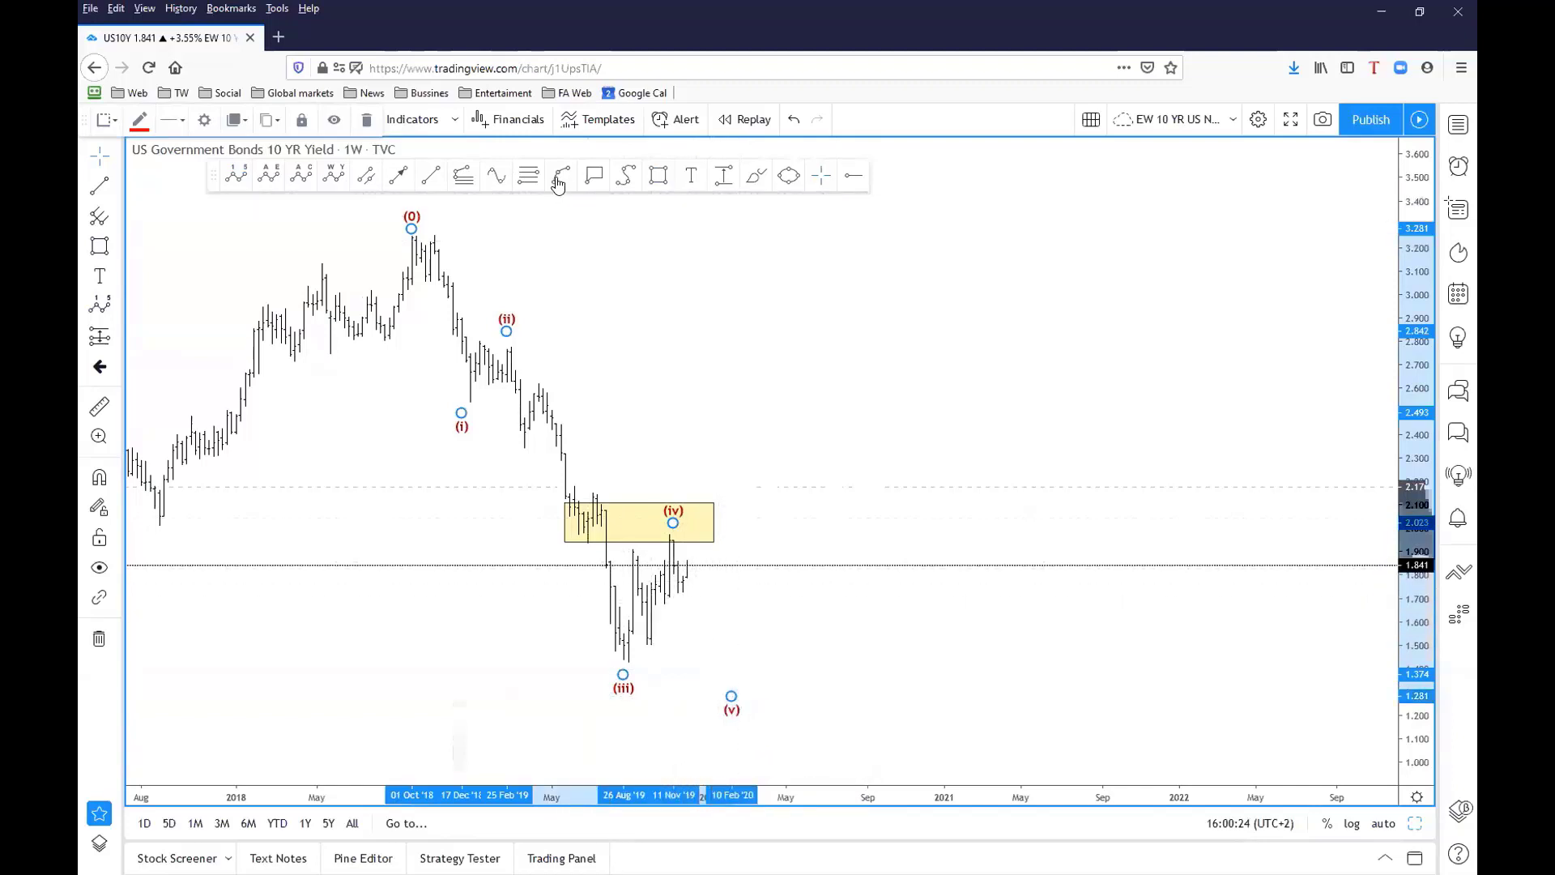
drag(695, 565, 721, 648)
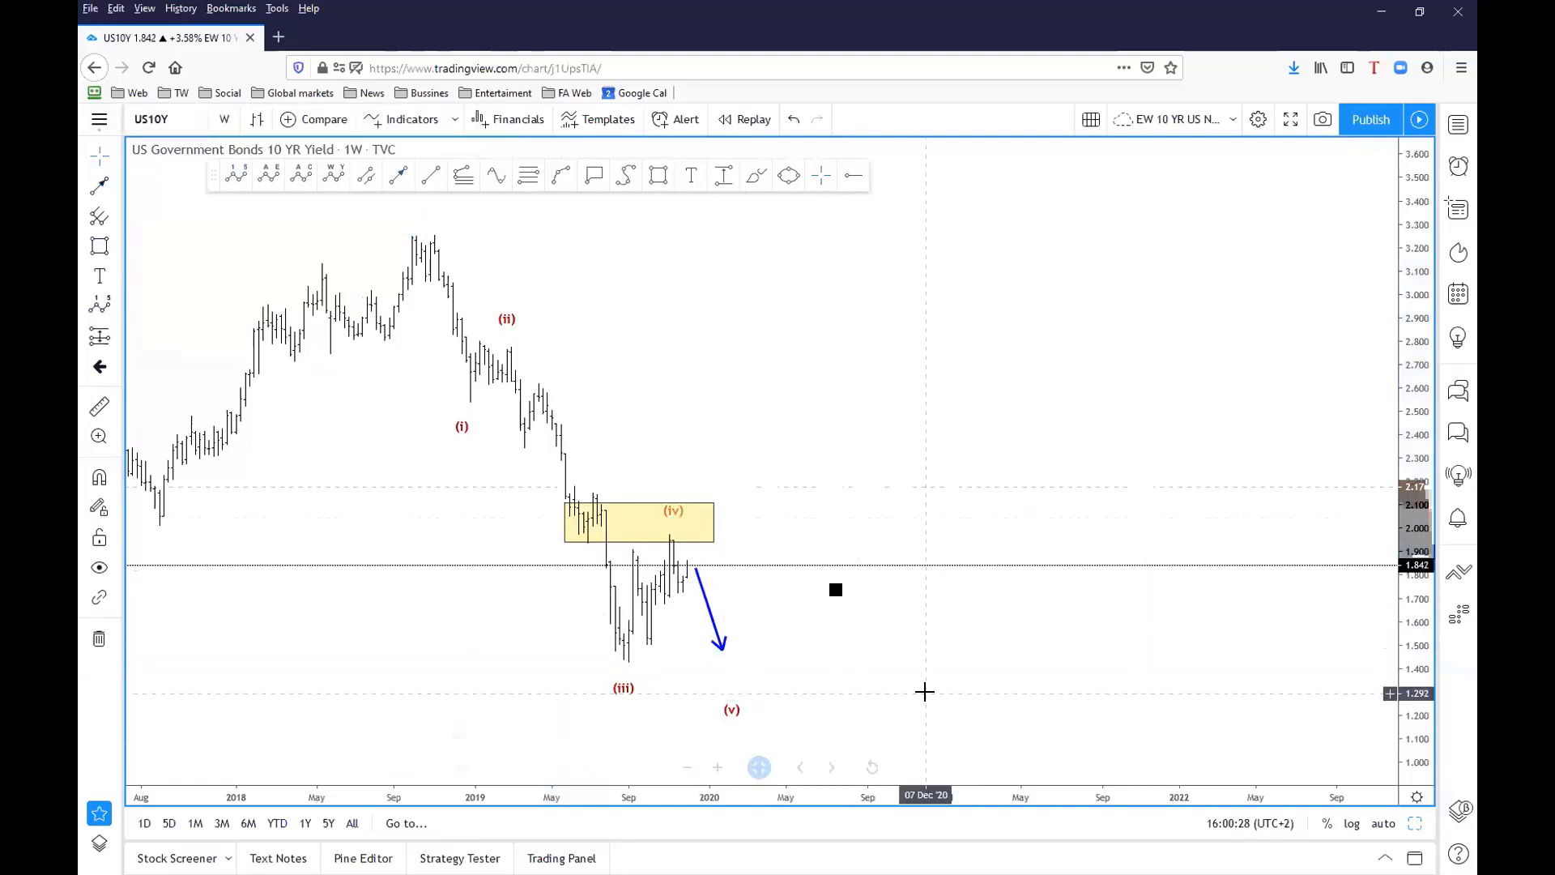
Review the longer yield history, delete the yellow (iv) box, and switch to the Bitcoin chart window
scroll(924, 691, down, 5)
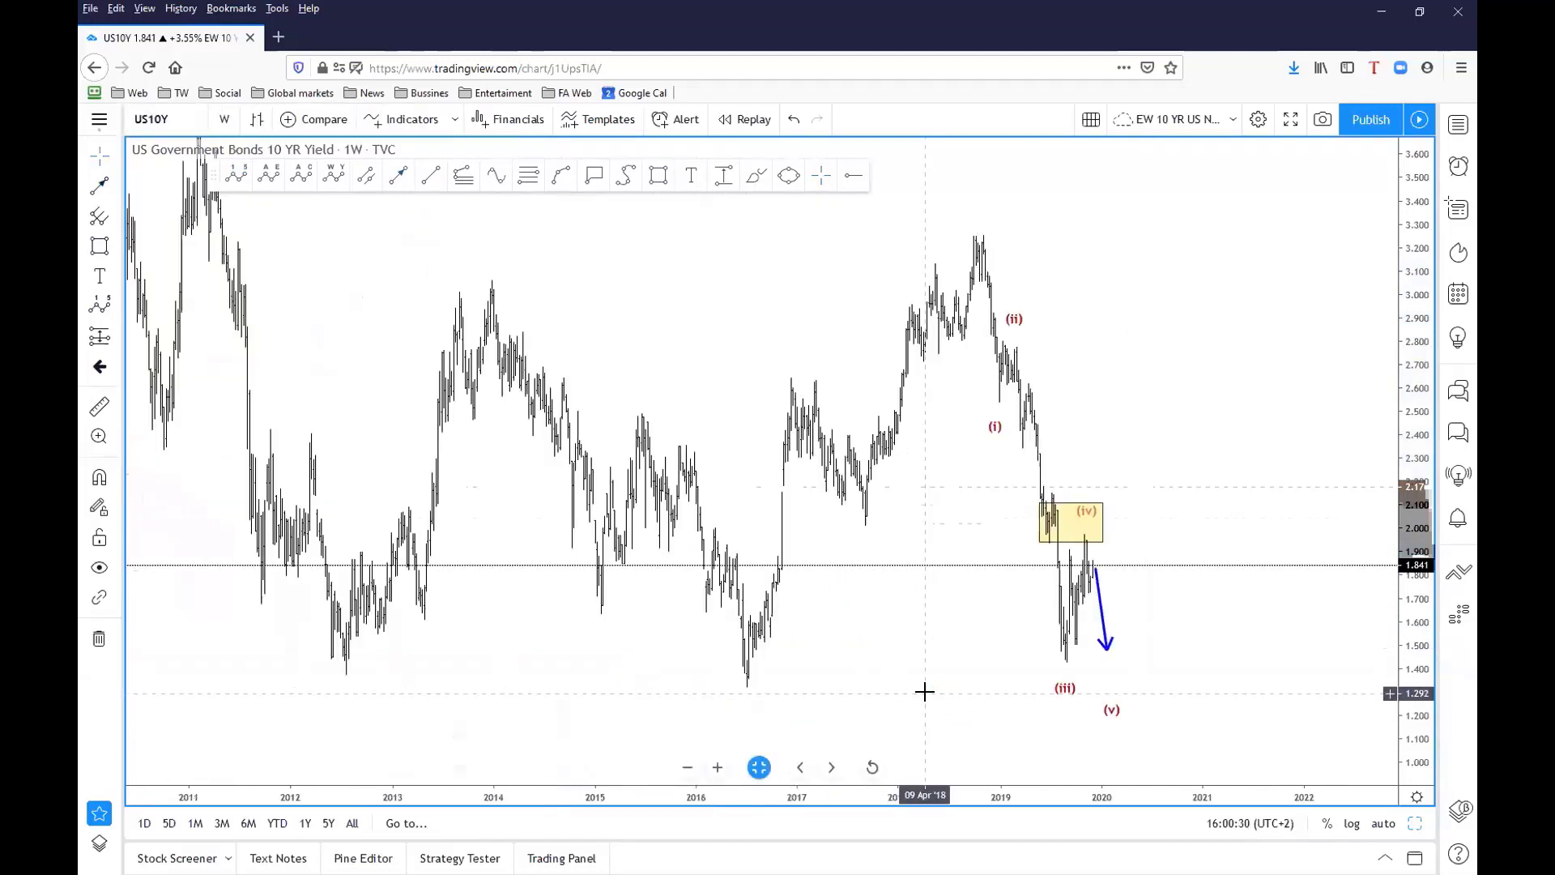
scroll(924, 691, down, 2)
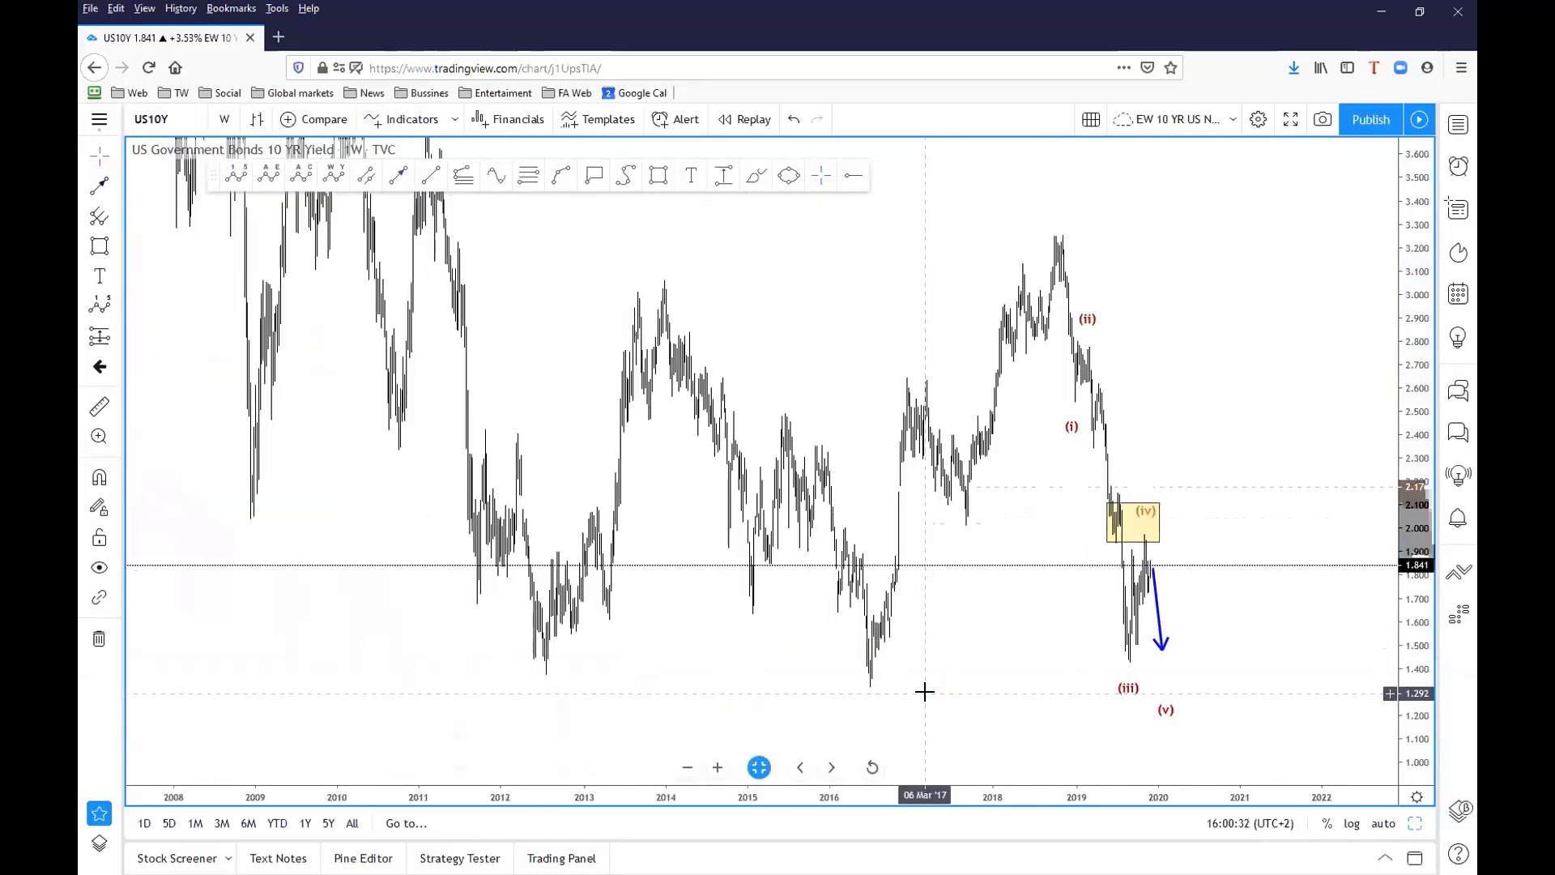
scroll(924, 691, up, 5)
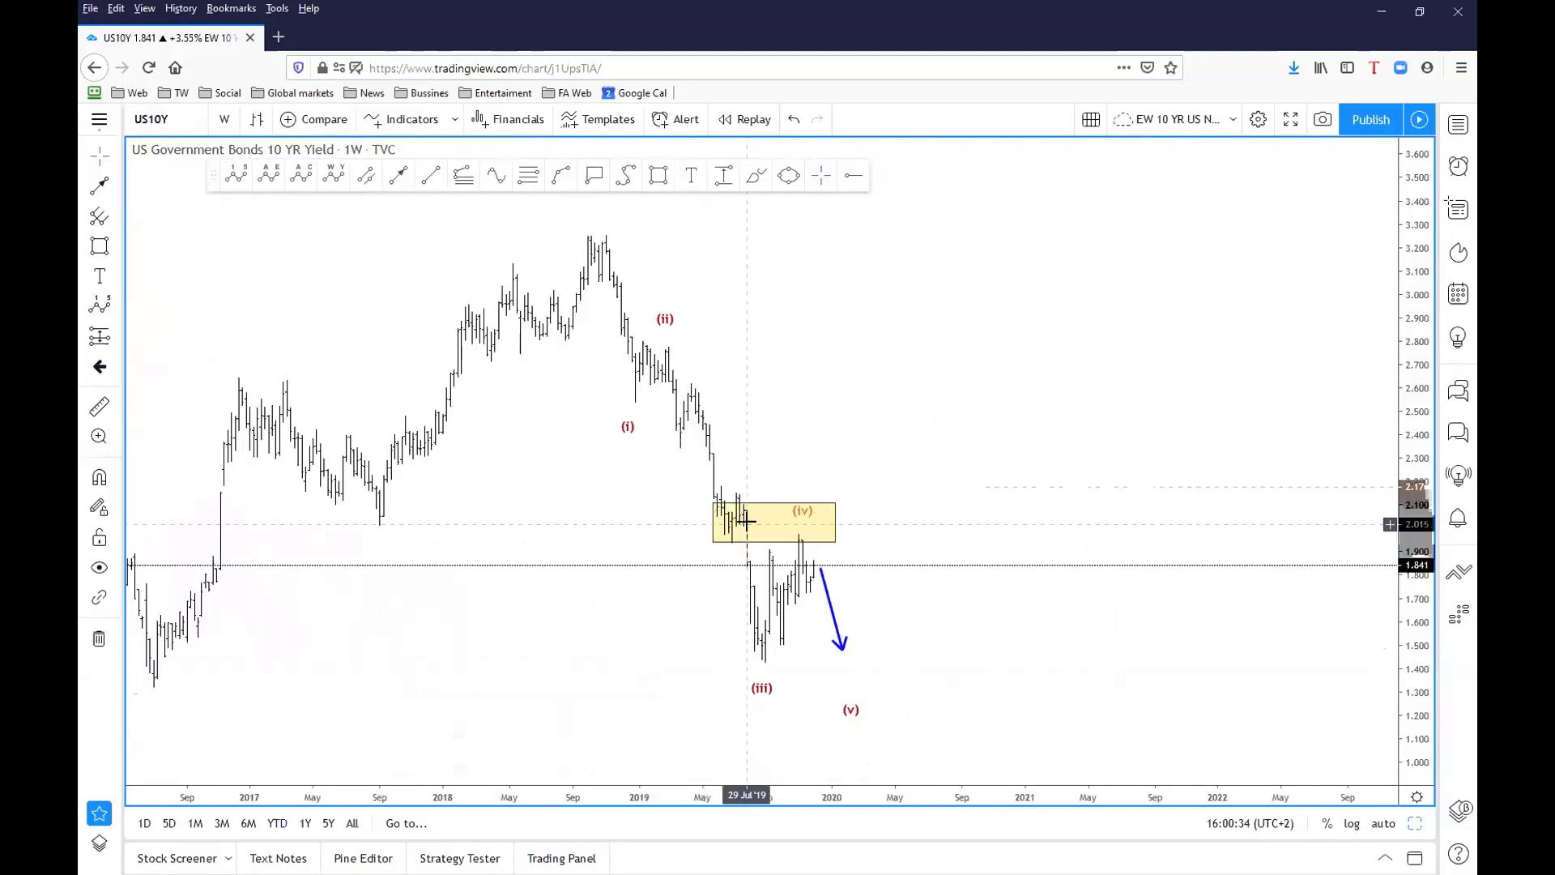
click(724, 523)
key(Delete)
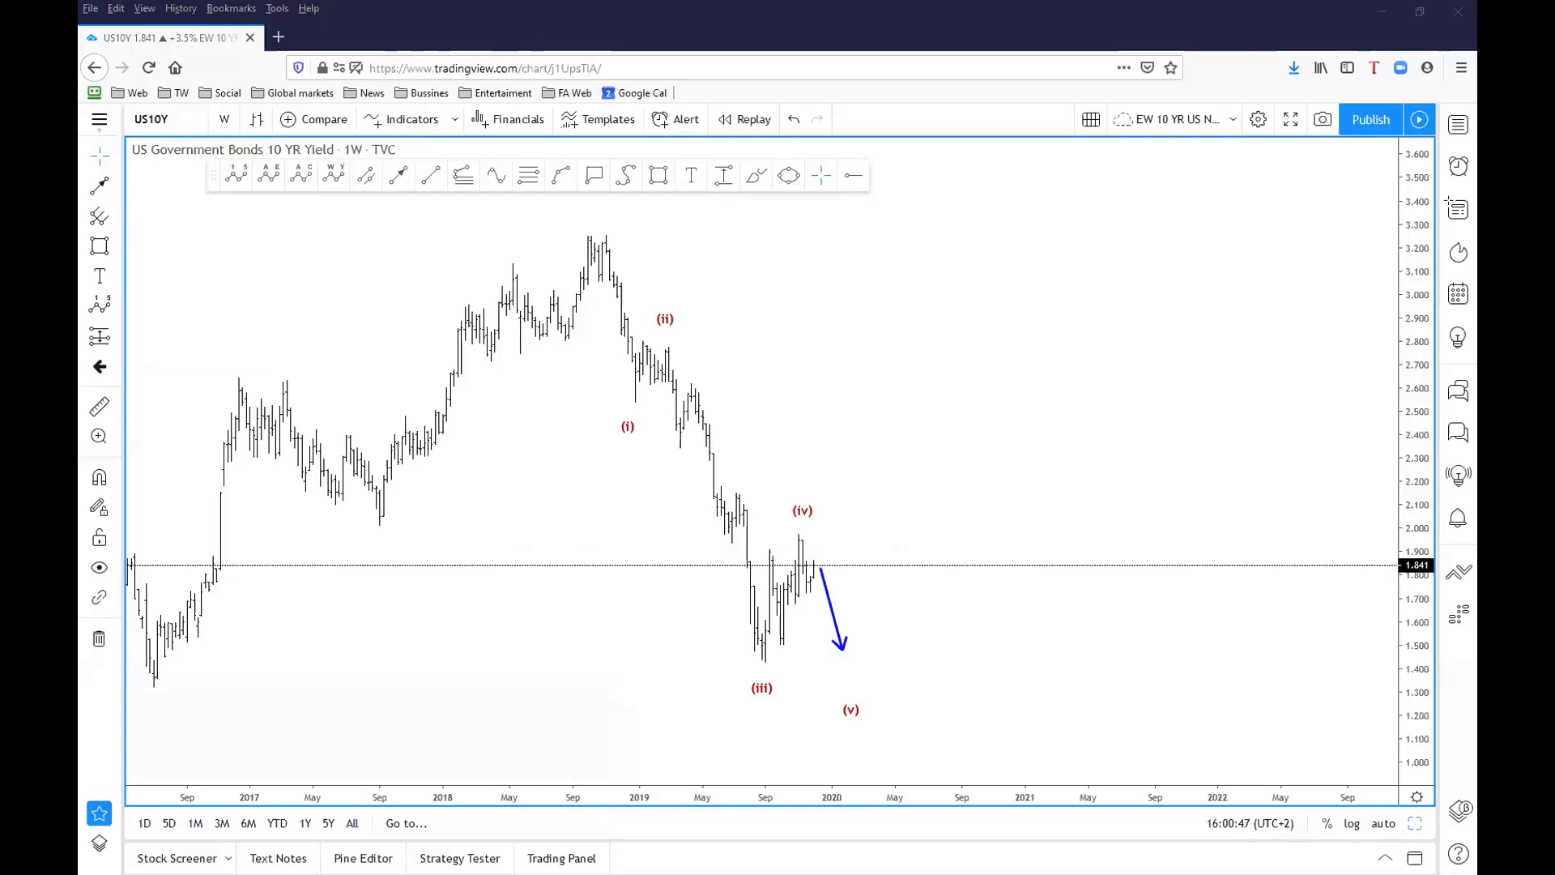
key(alt+Tab)
Maximize the Bitcoin weekly chart and pan and compress the price scale to show projections near 24000
double_click(739, 261)
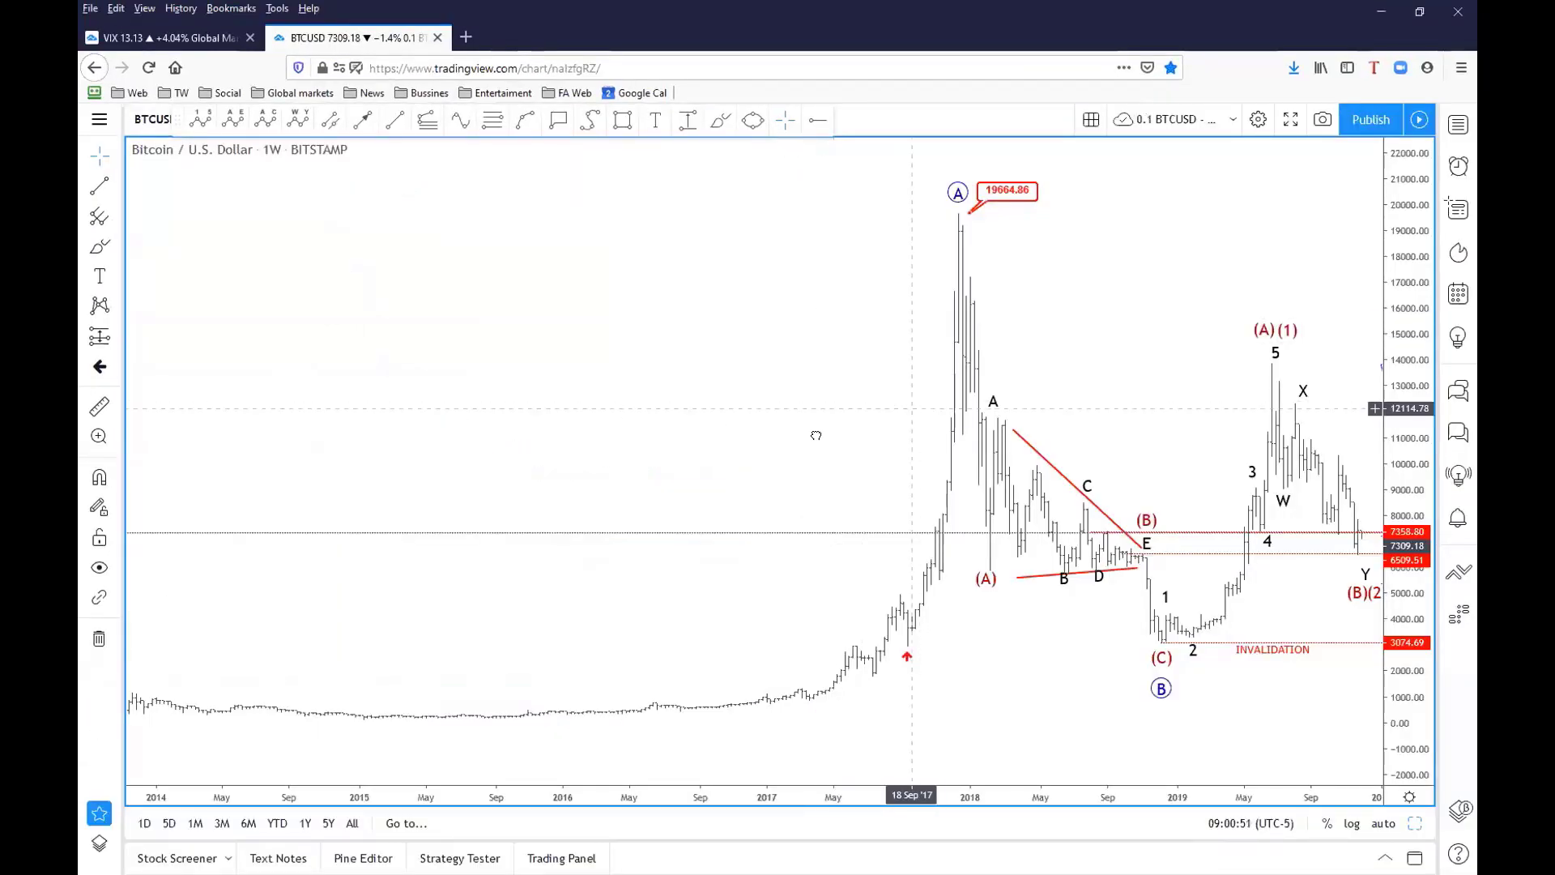
drag(815, 435, 496, 451)
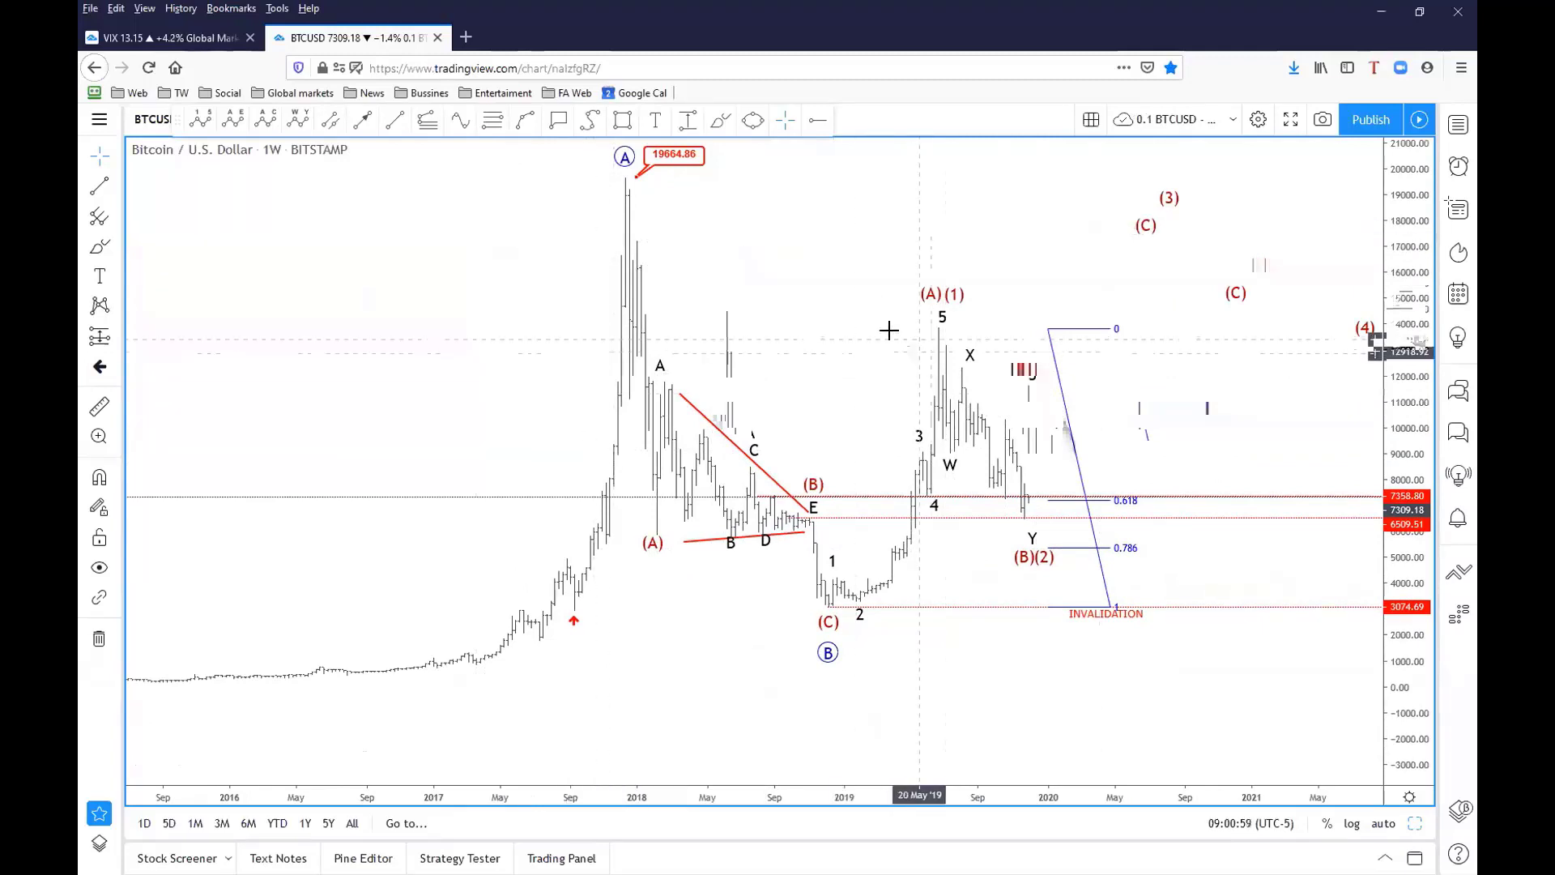
drag(919, 337, 702, 339)
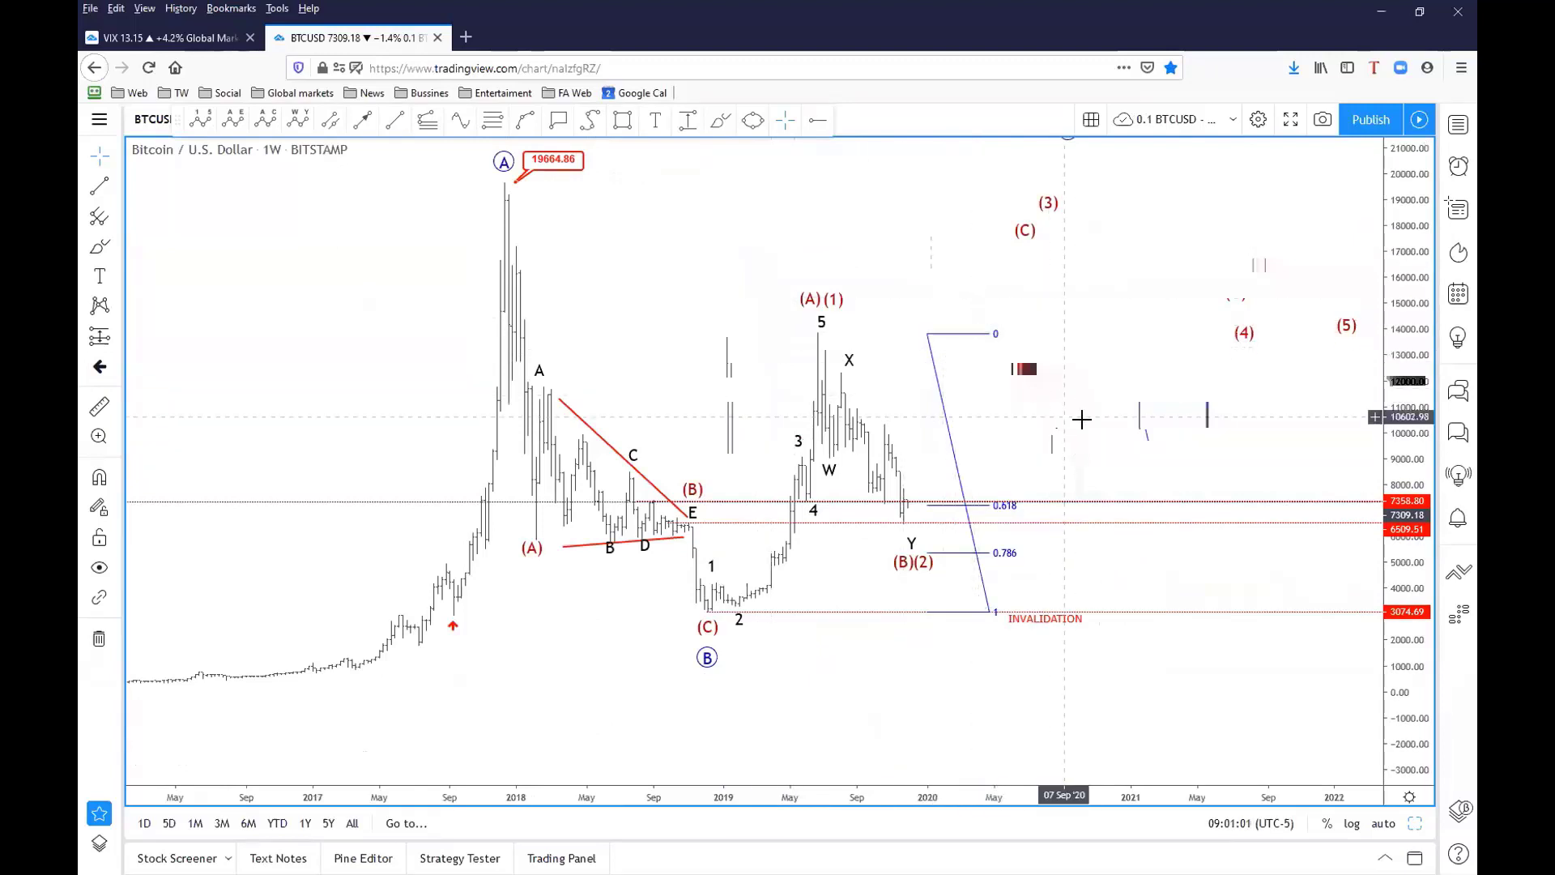
scroll(1081, 418, down, 2)
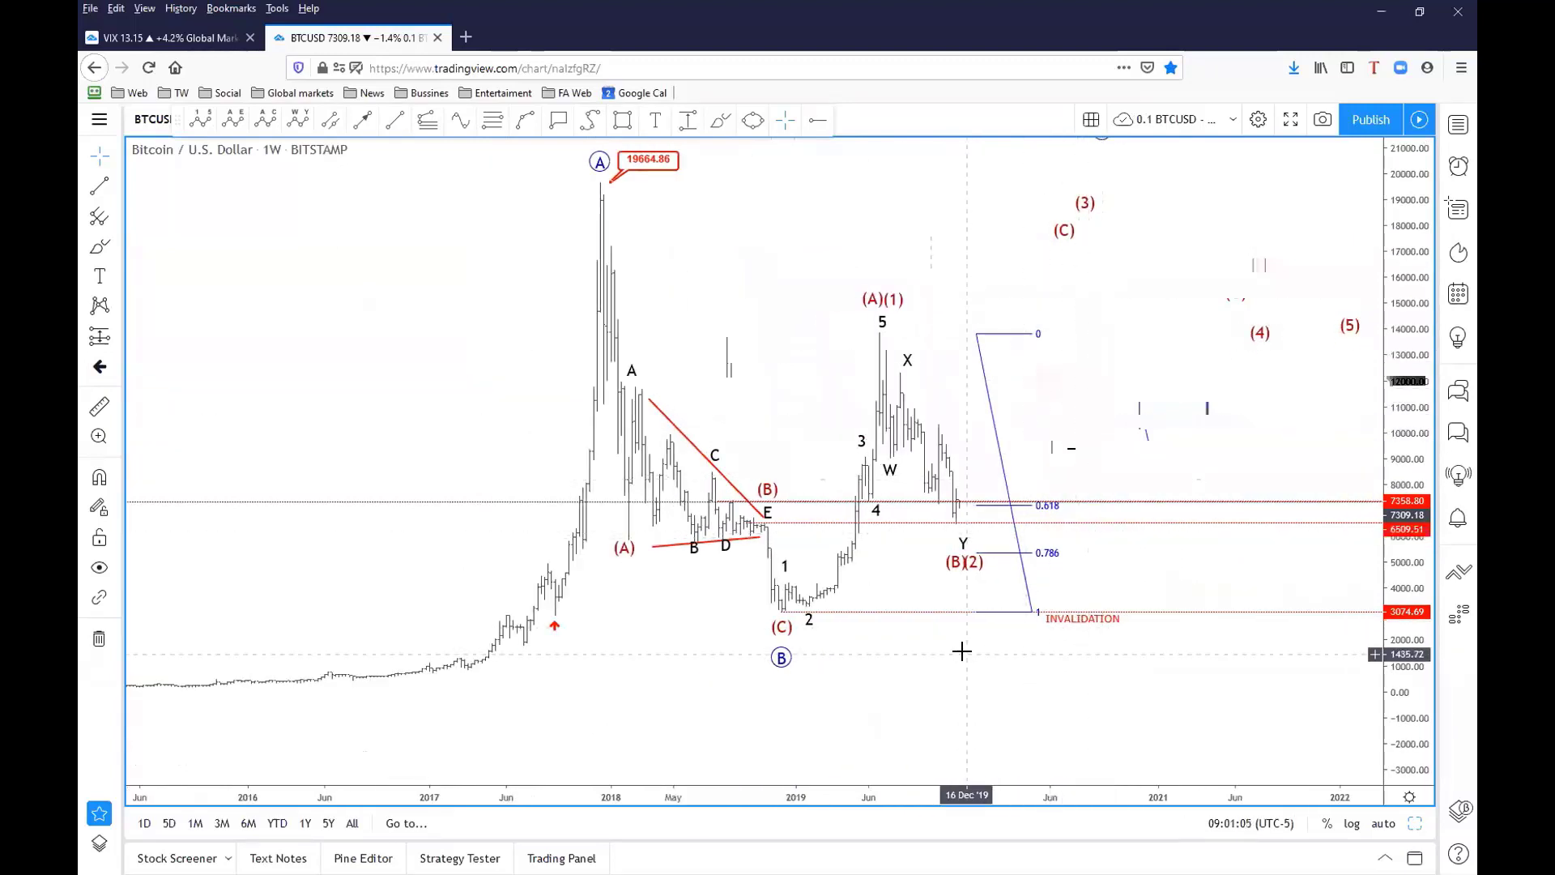
drag(1006, 649, 980, 694)
drag(1413, 417, 1383, 492)
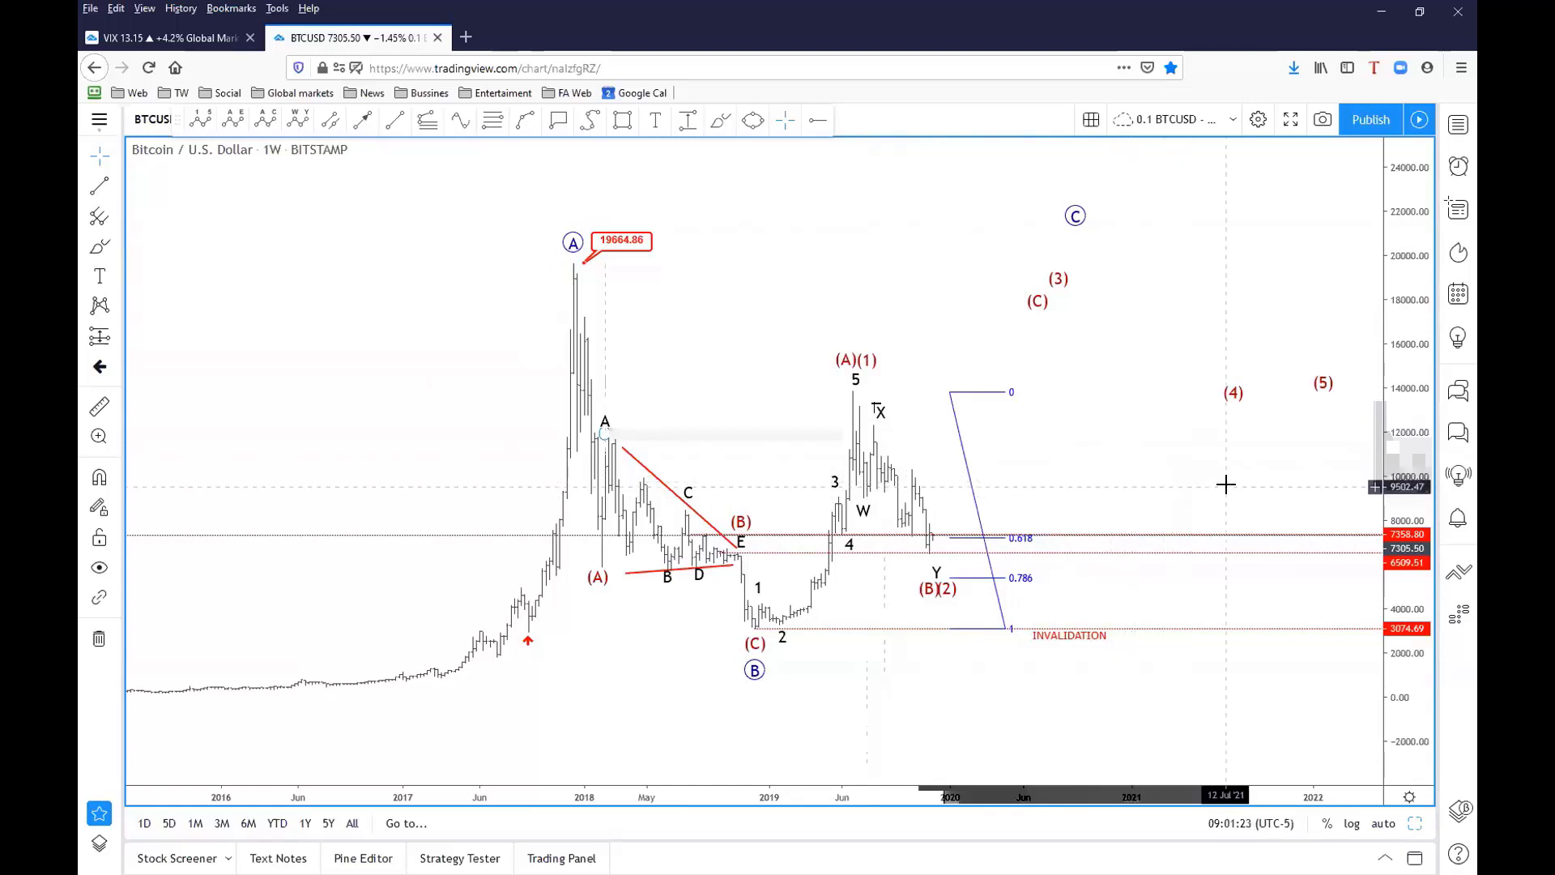
click(964, 538)
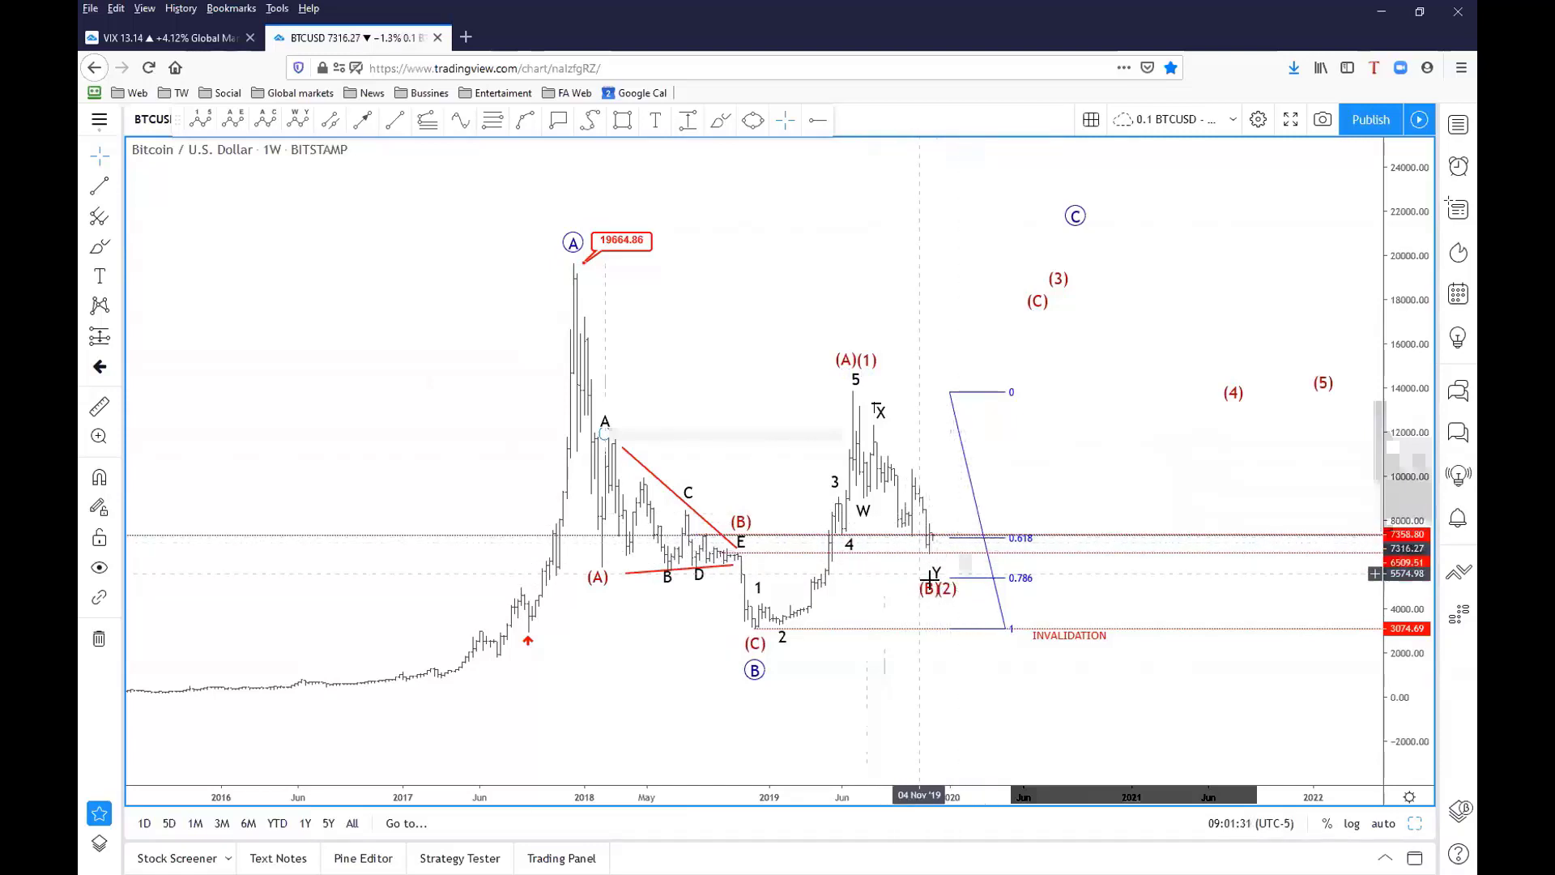
click(1025, 582)
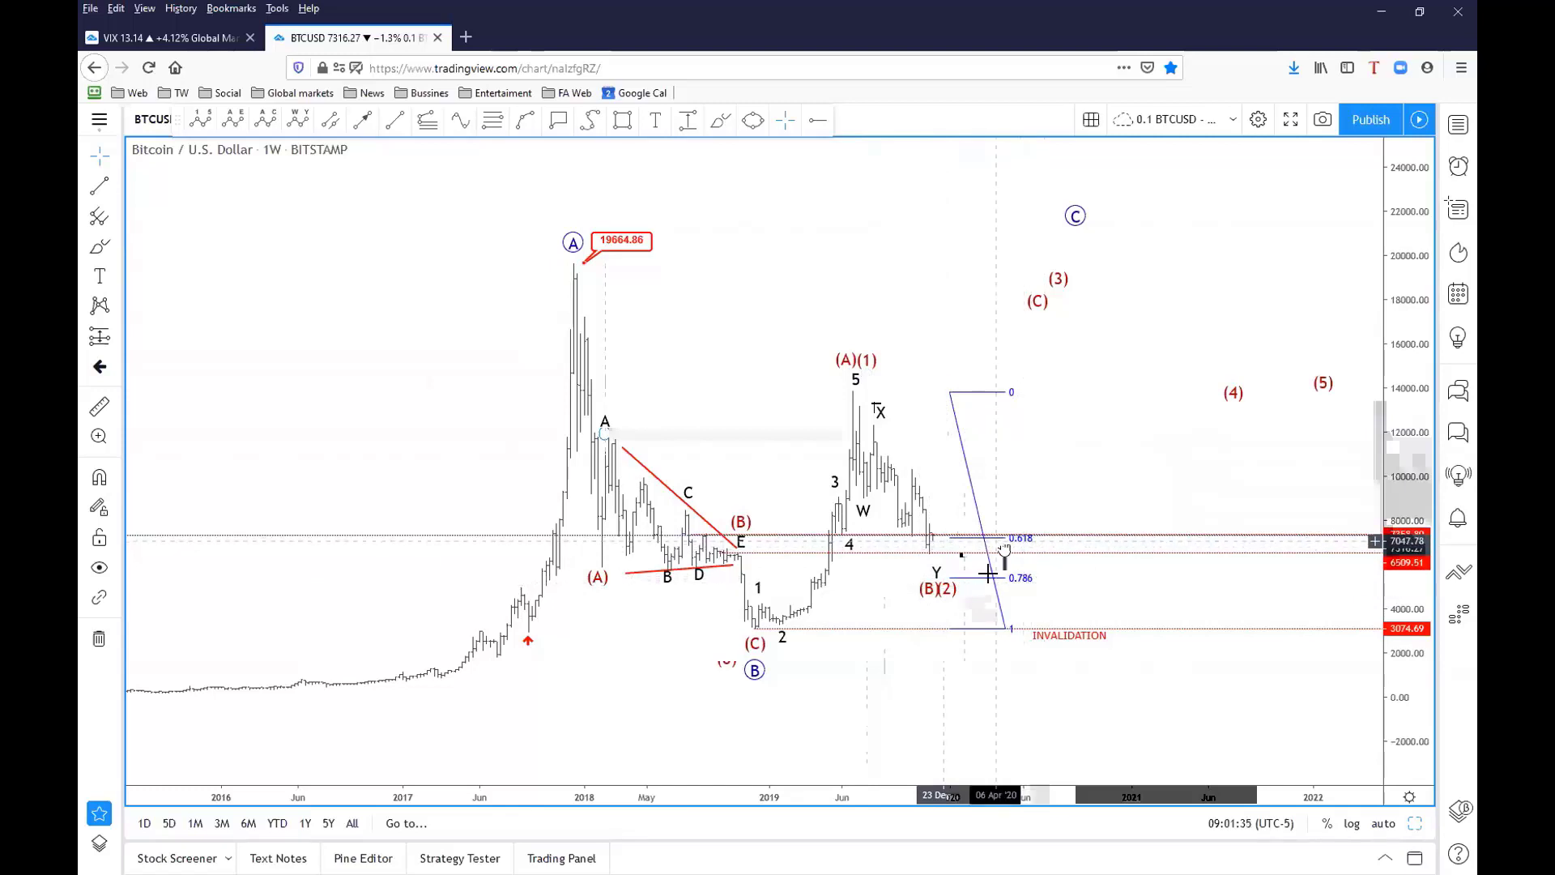
scroll(988, 593, up, 2)
scroll(976, 601, up, 2)
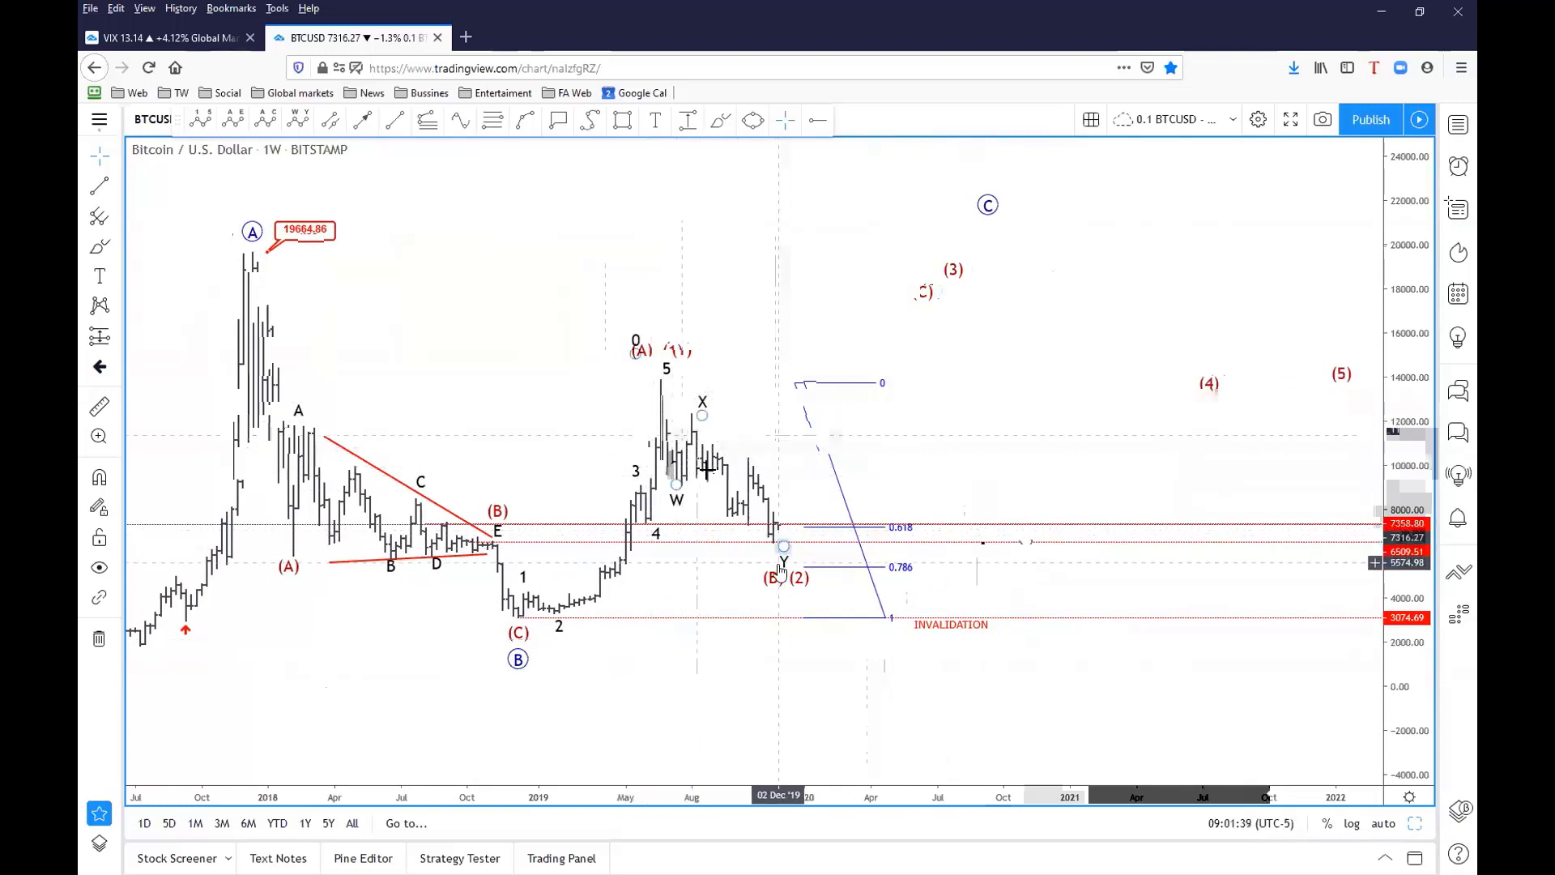
scroll(563, 551, up, 2)
drag(563, 550, 644, 549)
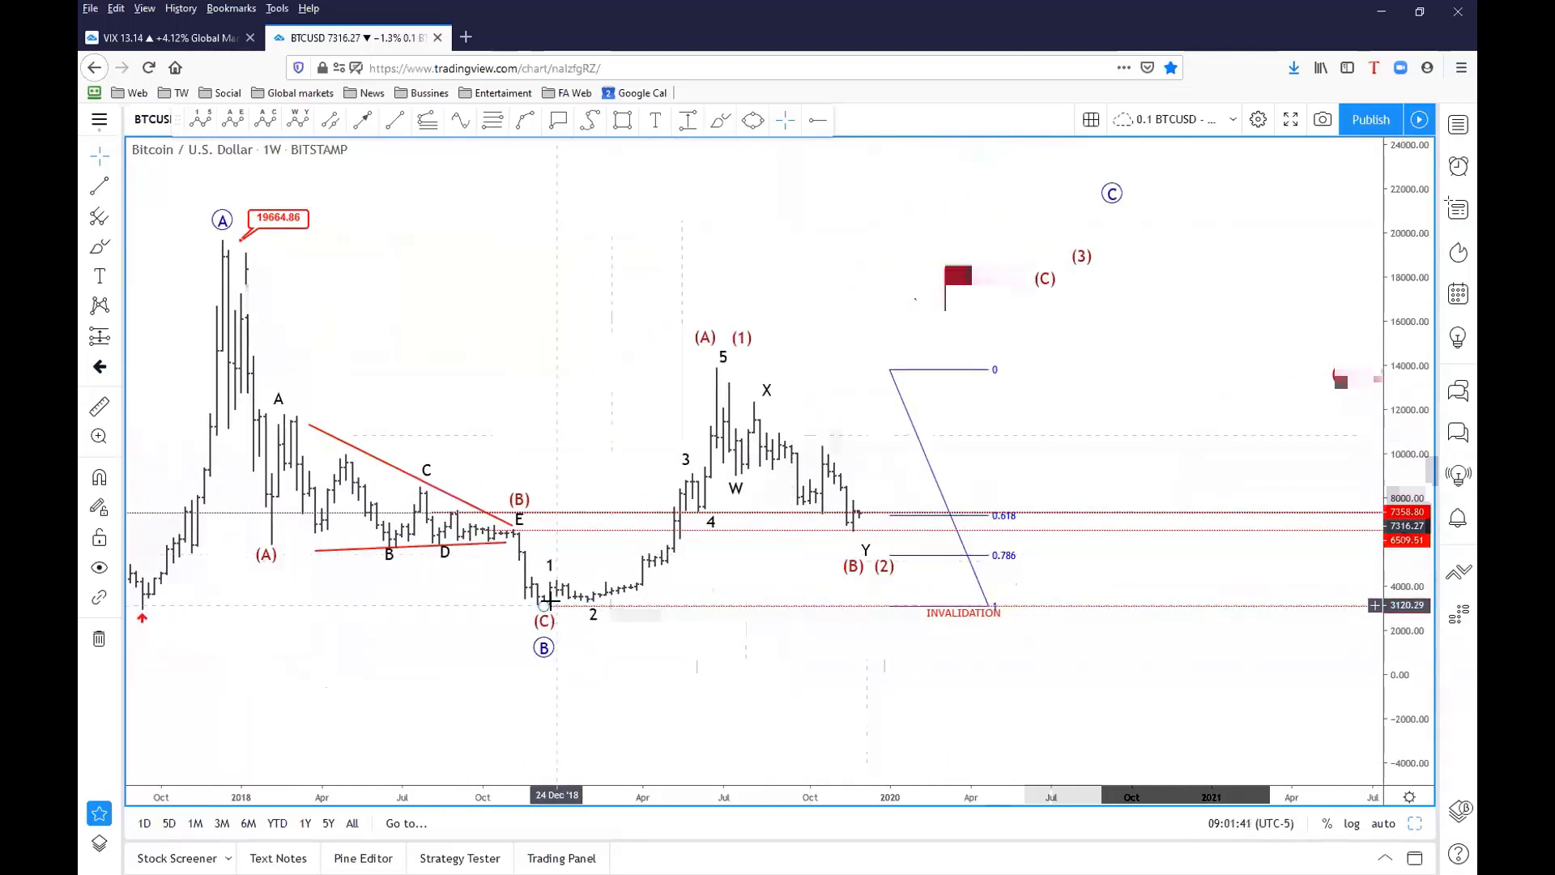
scroll(719, 420, down, 1)
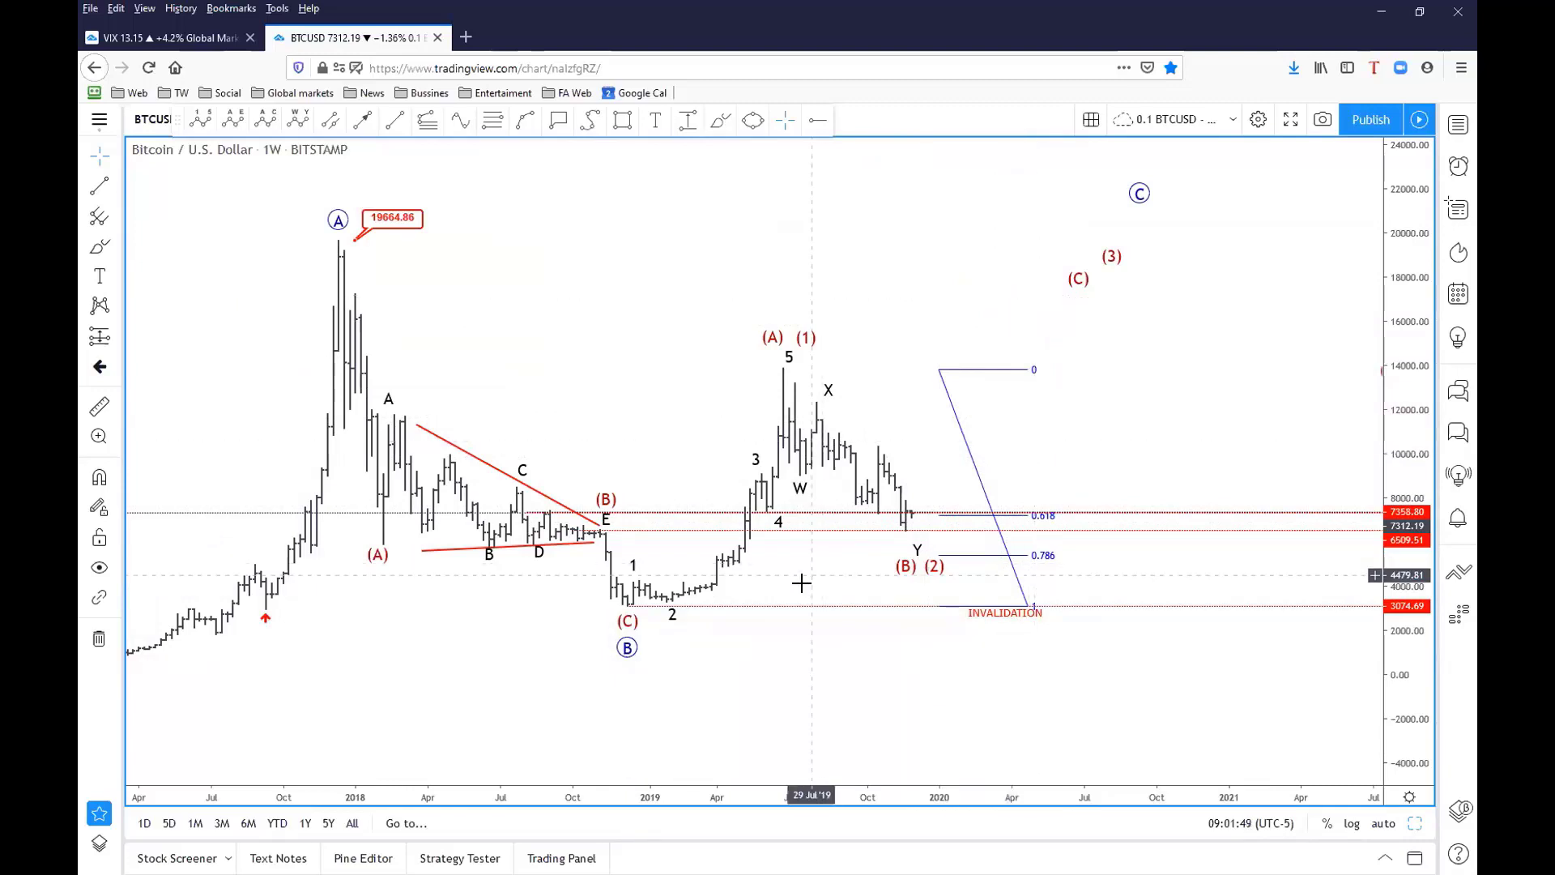
drag(741, 657, 736, 684)
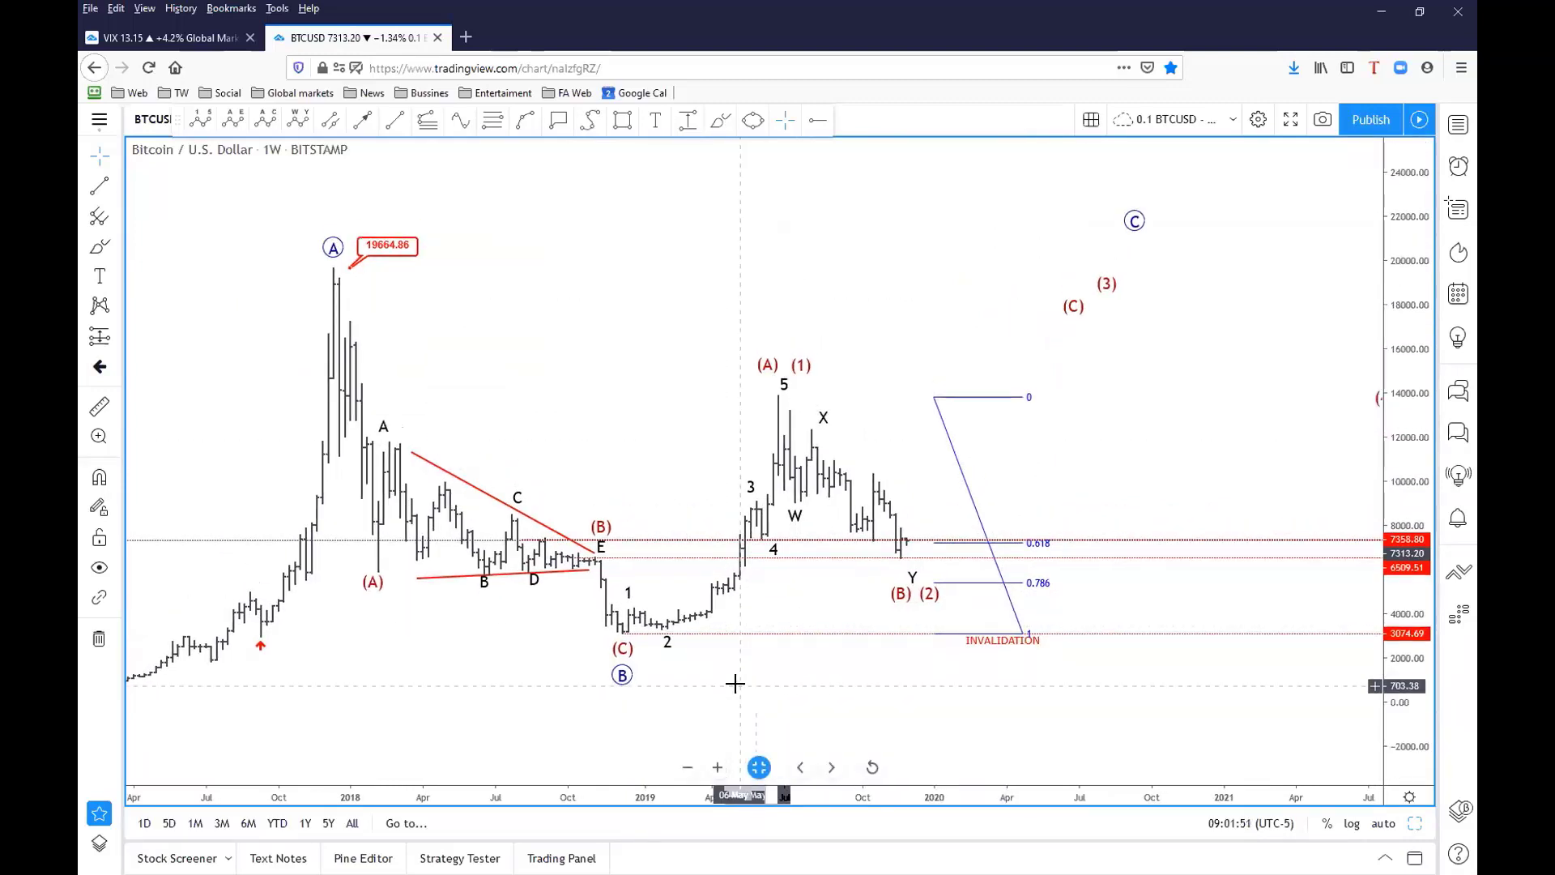
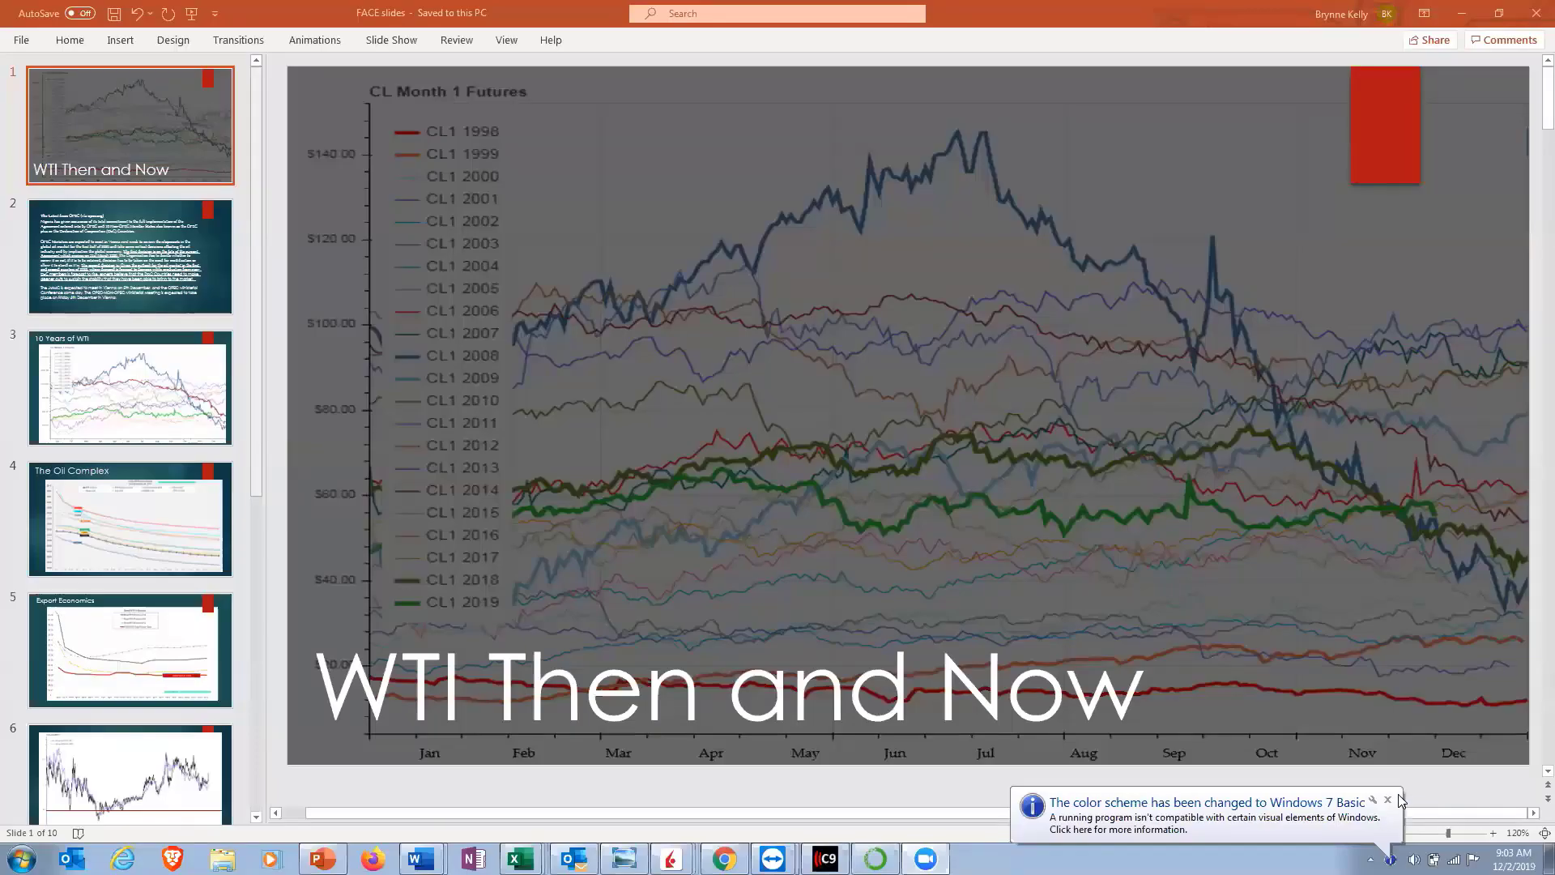
Dismiss the color scheme notification and display slide 5, Export Economics, with its Brent/WTI @ Houston chart
click(1388, 800)
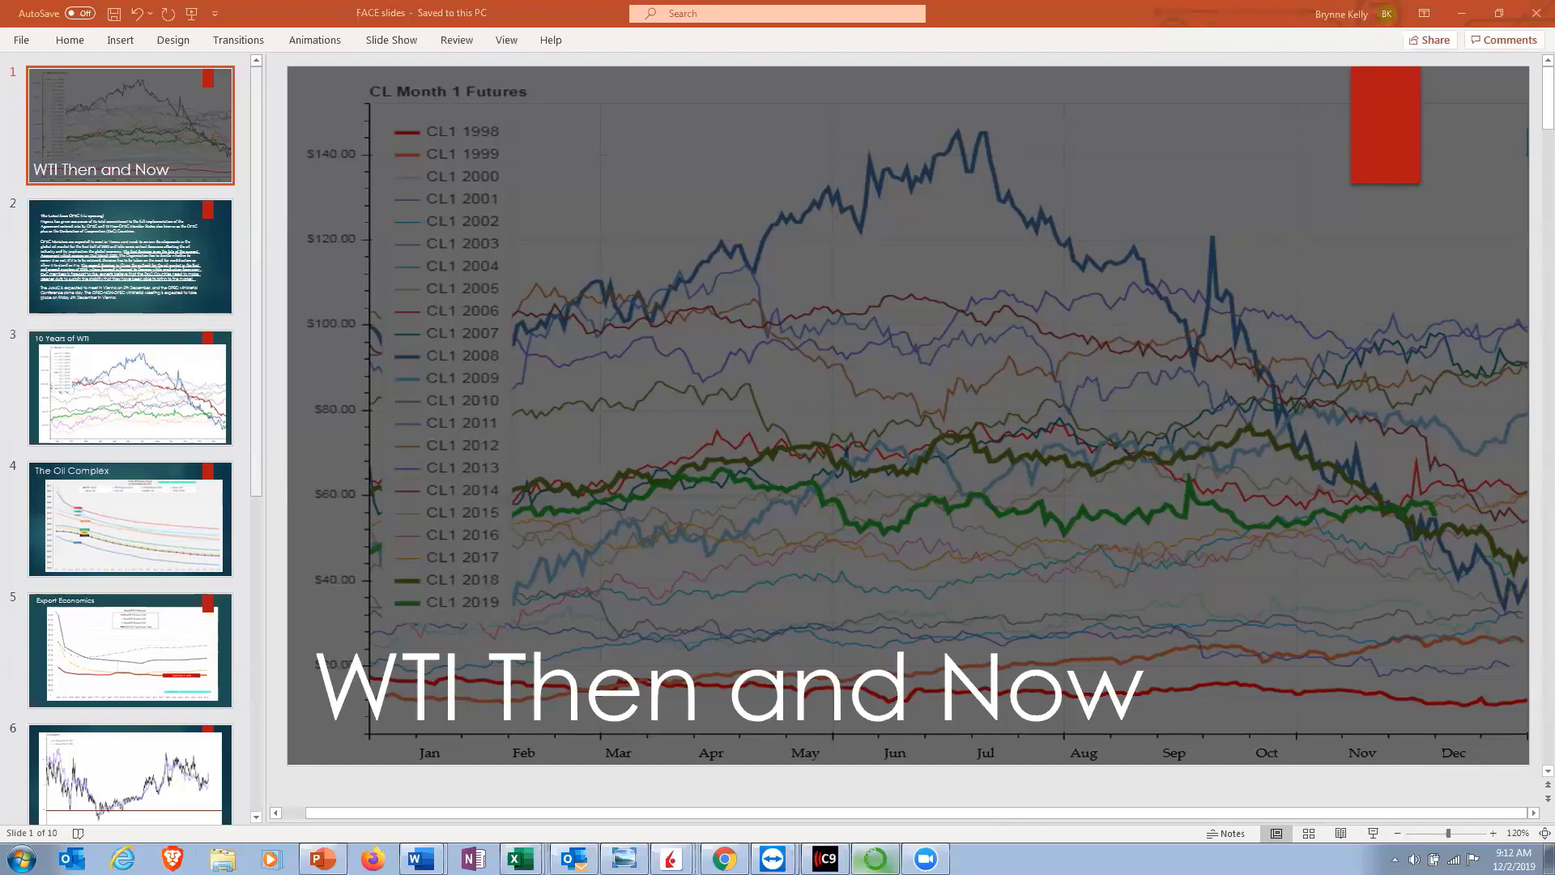
click(124, 649)
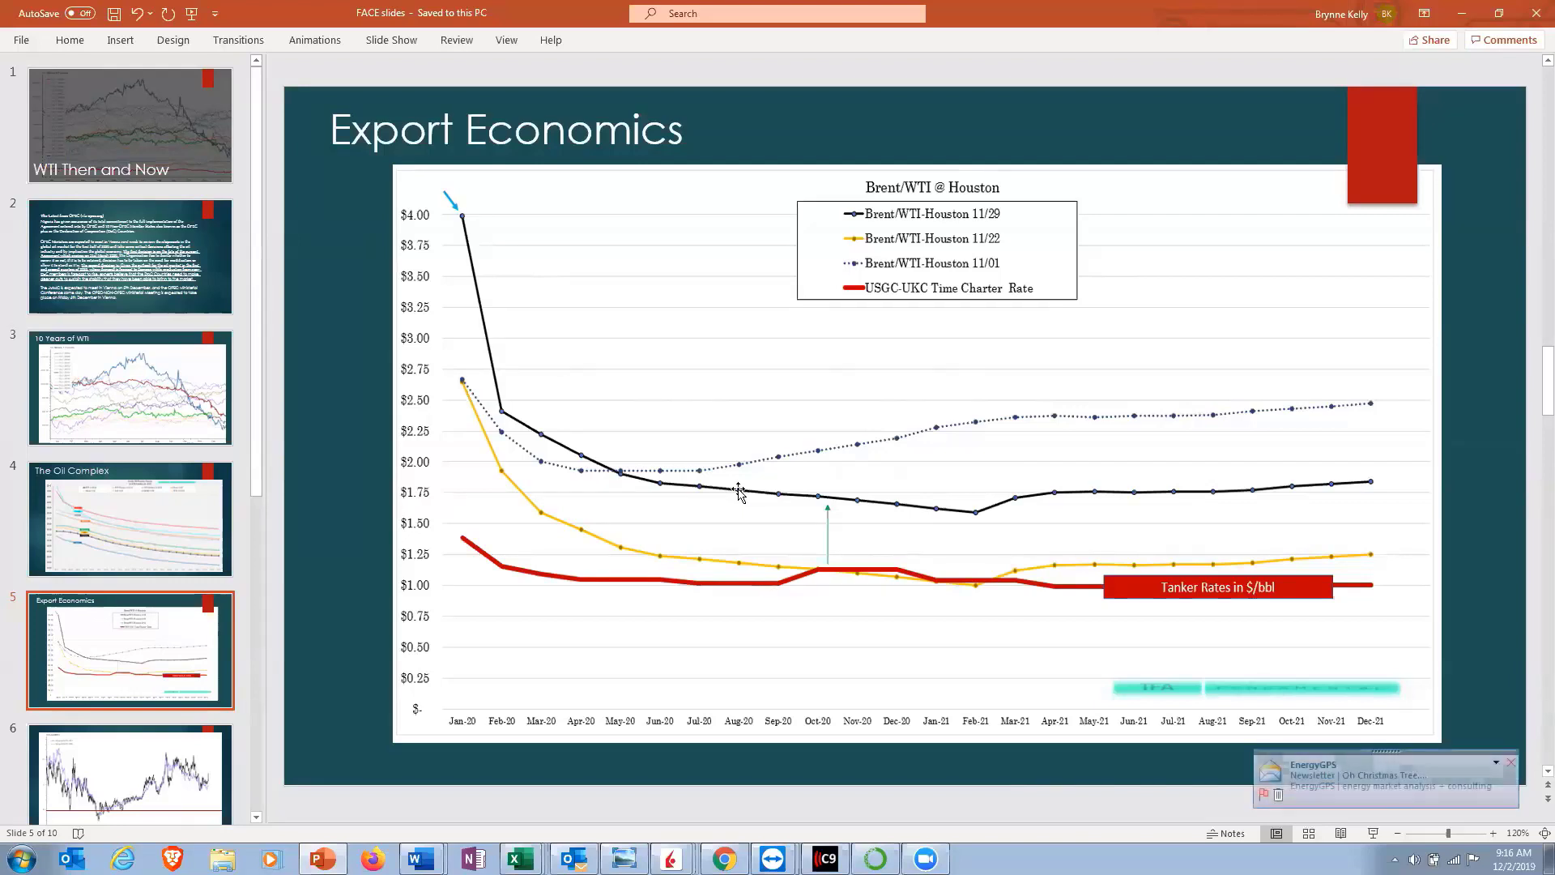
Return to slide 4, The Oil Complex, showing the Crude Oil Futures Curves chart
click(170, 531)
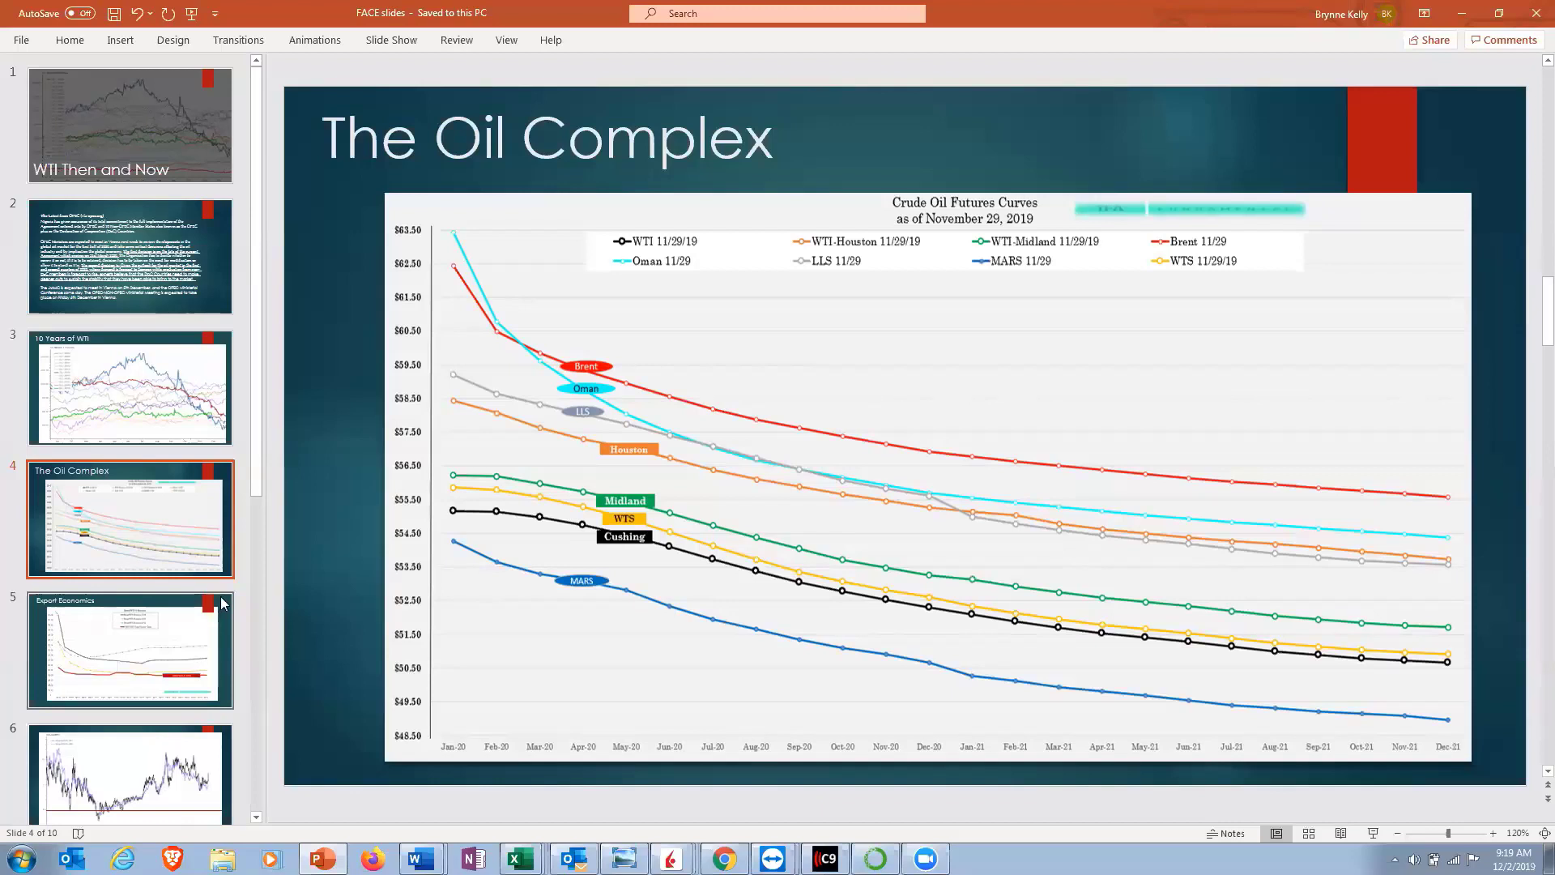
Display slide 9, the 12 Month Calendar Spreads – Jan/Jan WTI Backwardation chart
drag(256, 411, 249, 706)
click(135, 634)
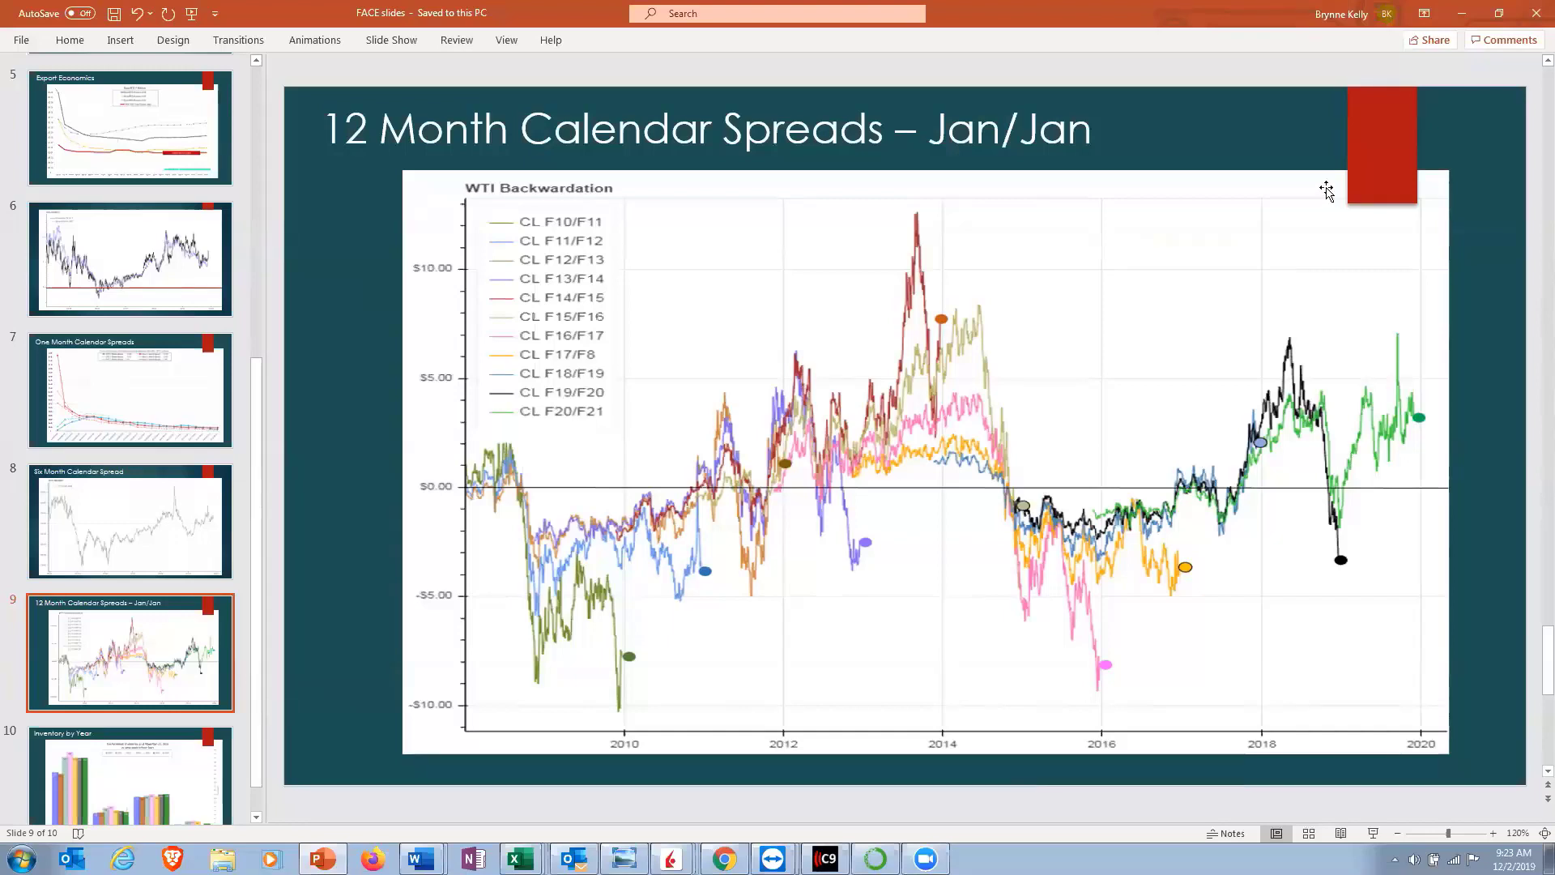
Review slide 2's latest OPEC news, then display slide 6's Brent/WTI M1 and M6 spread chart
scroll(260, 312, up, 5)
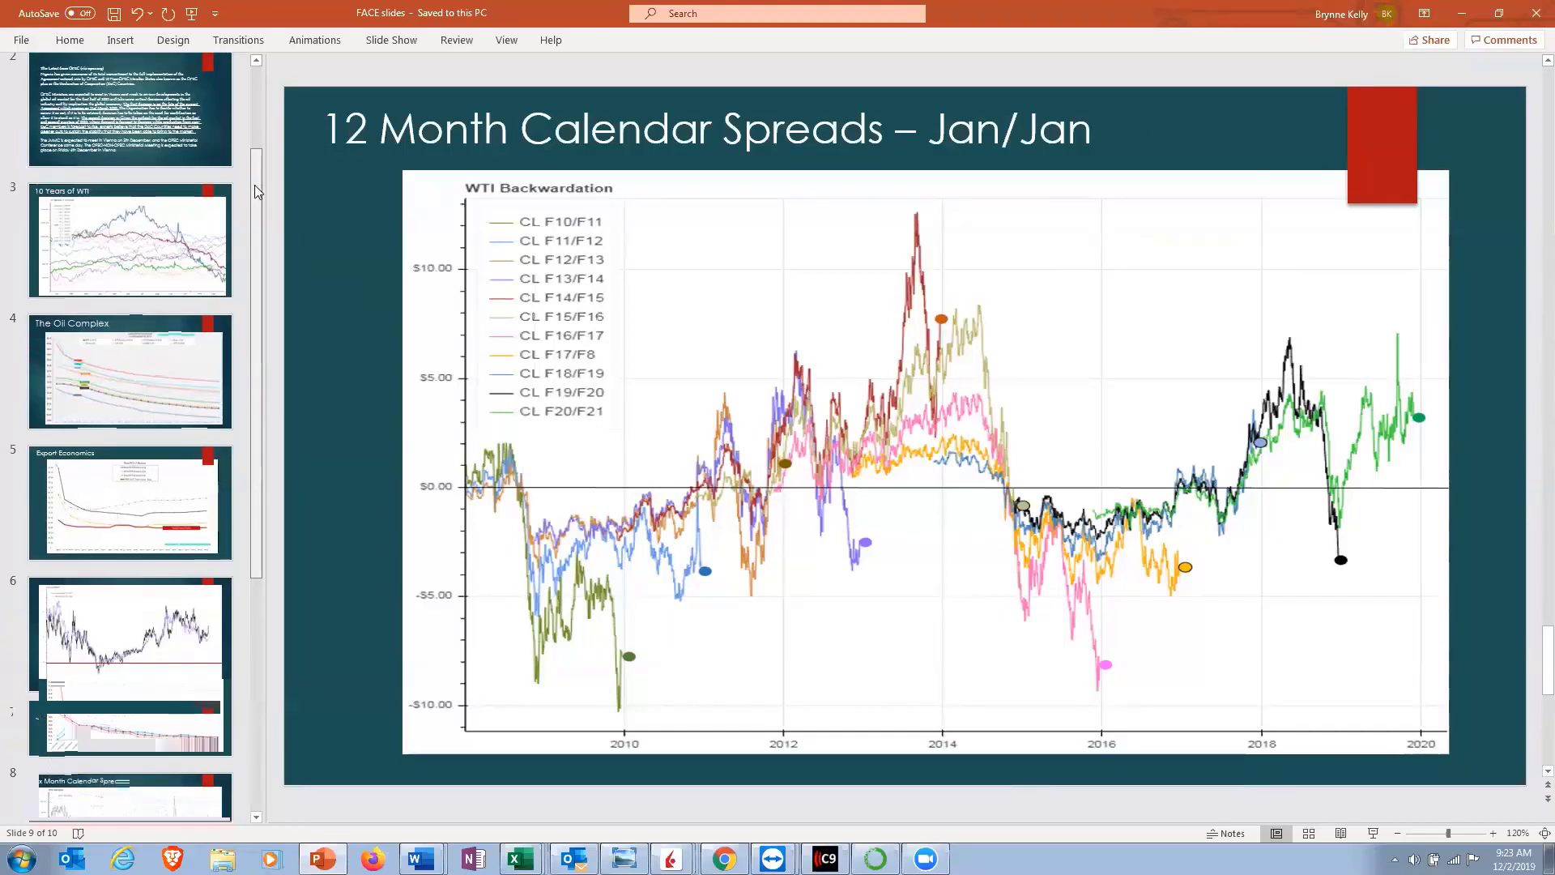
click(135, 203)
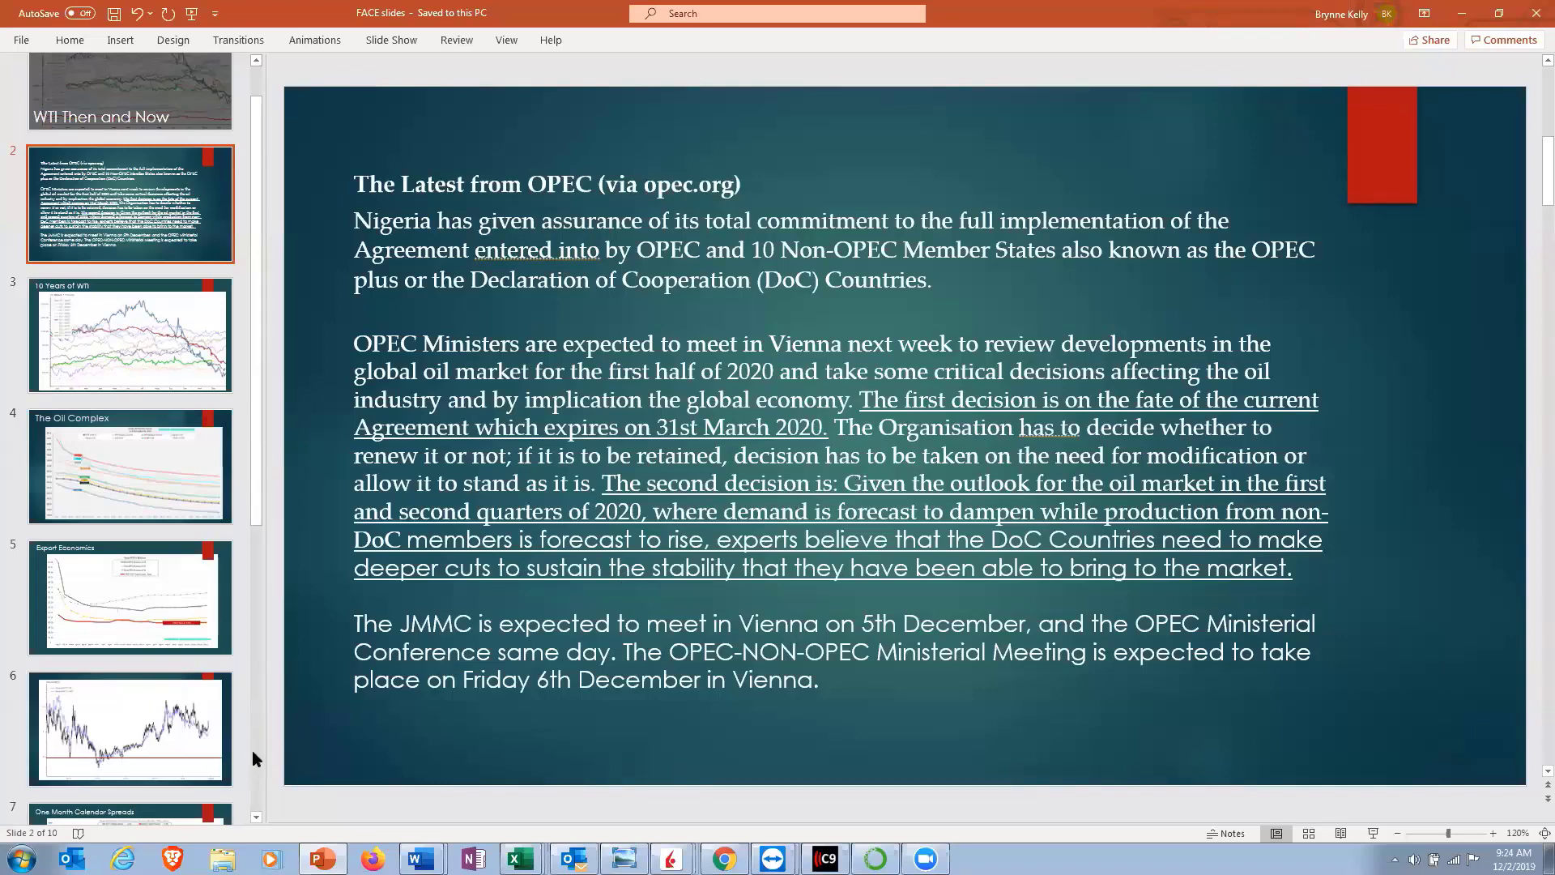
click(193, 729)
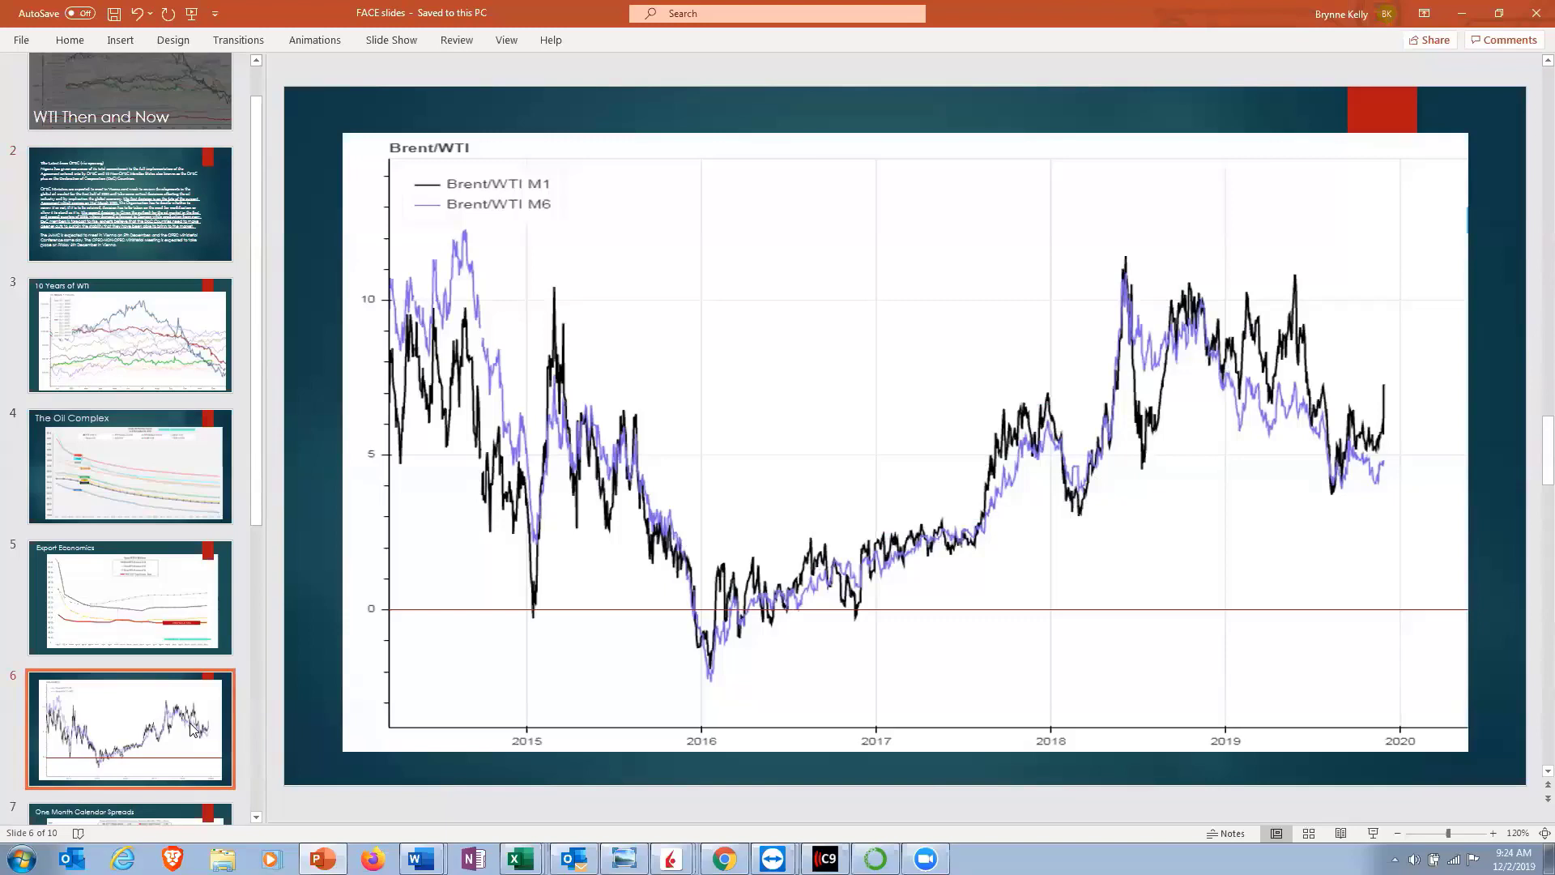
click(121, 219)
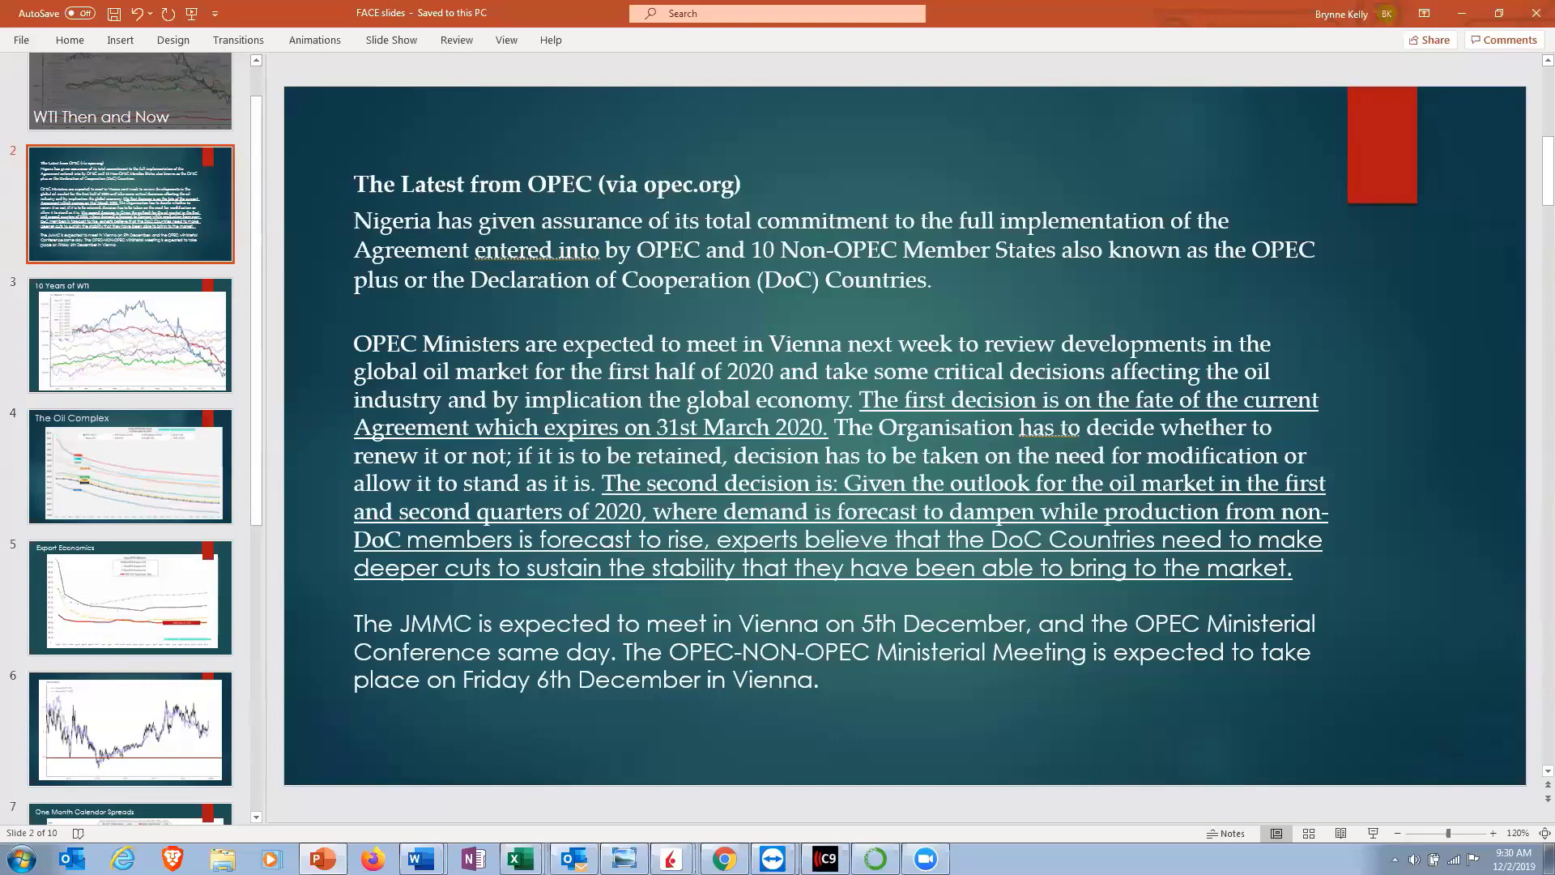
In a new Chrome tab, load The Fundamental Angle's WordPress admin login page
click(590, 819)
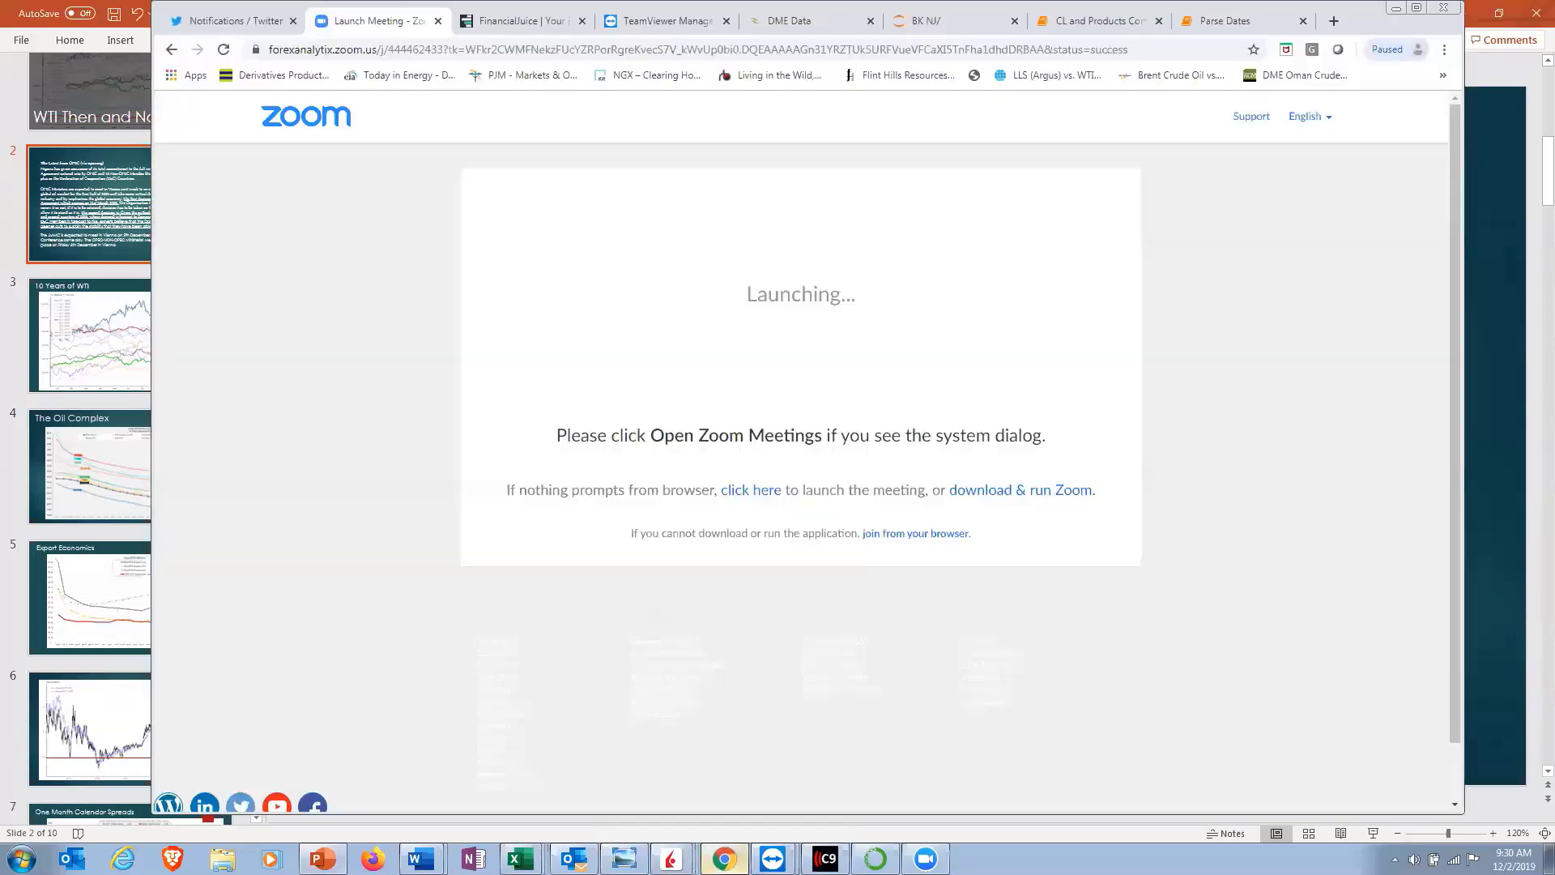
click(1334, 25)
text(thef)
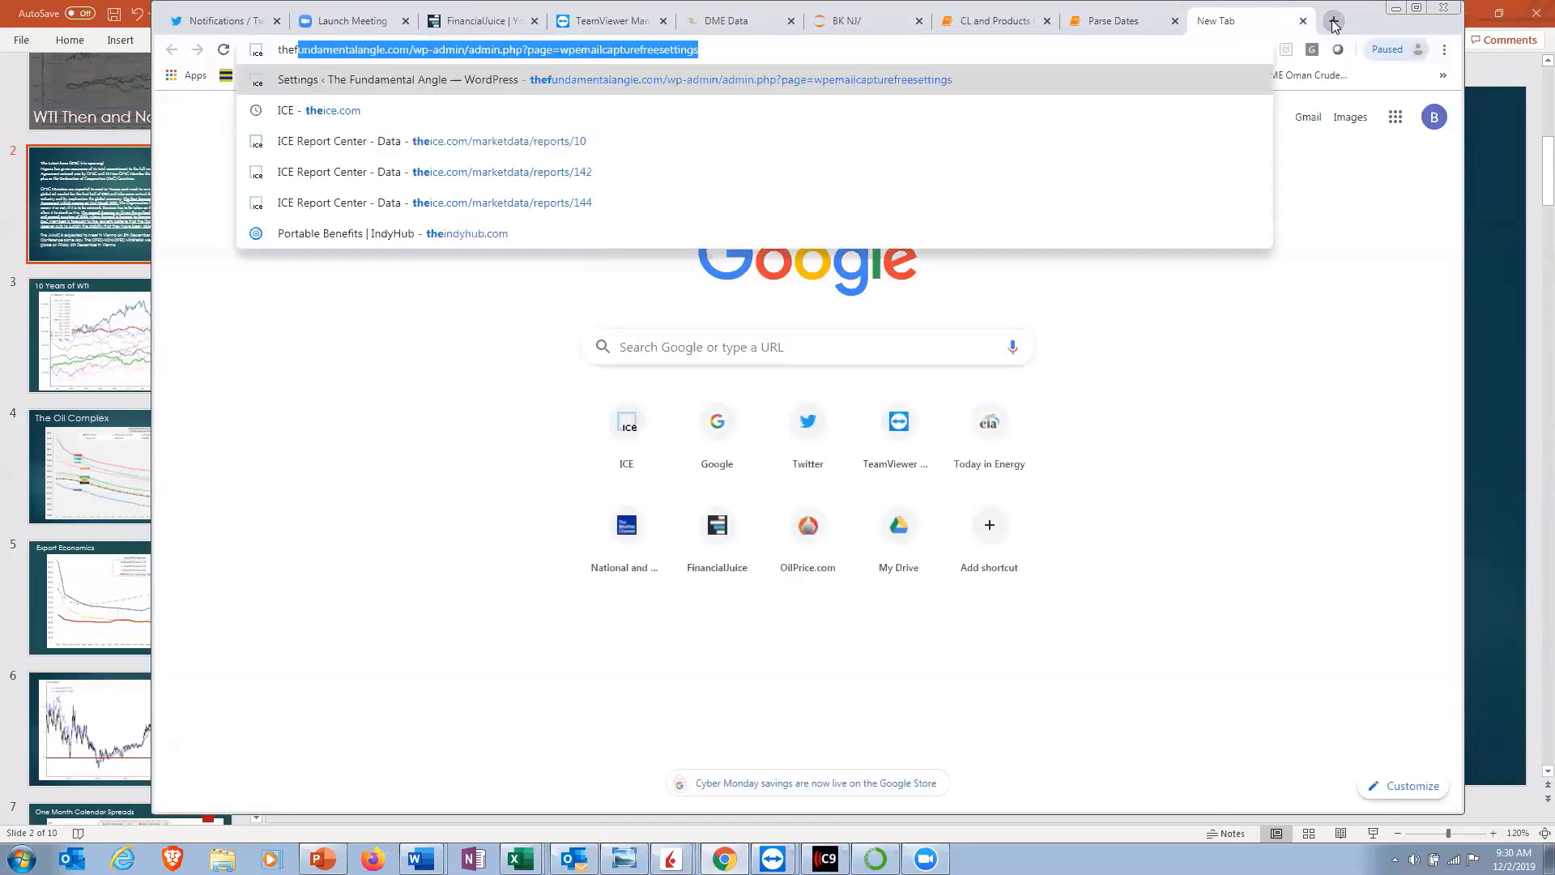
text(und)
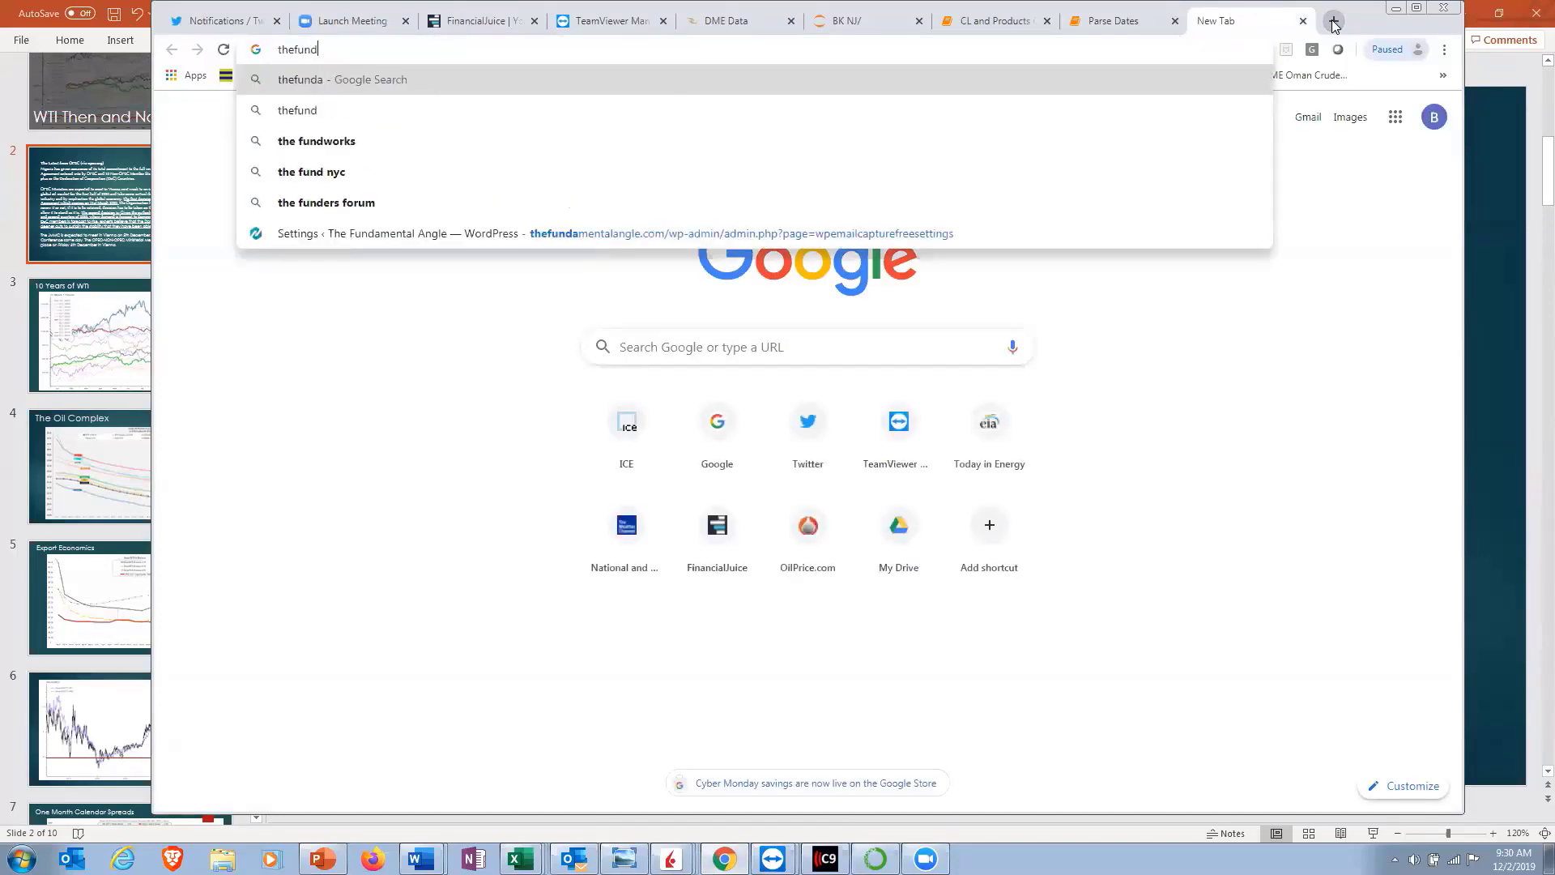
text(amen)
key(Return)
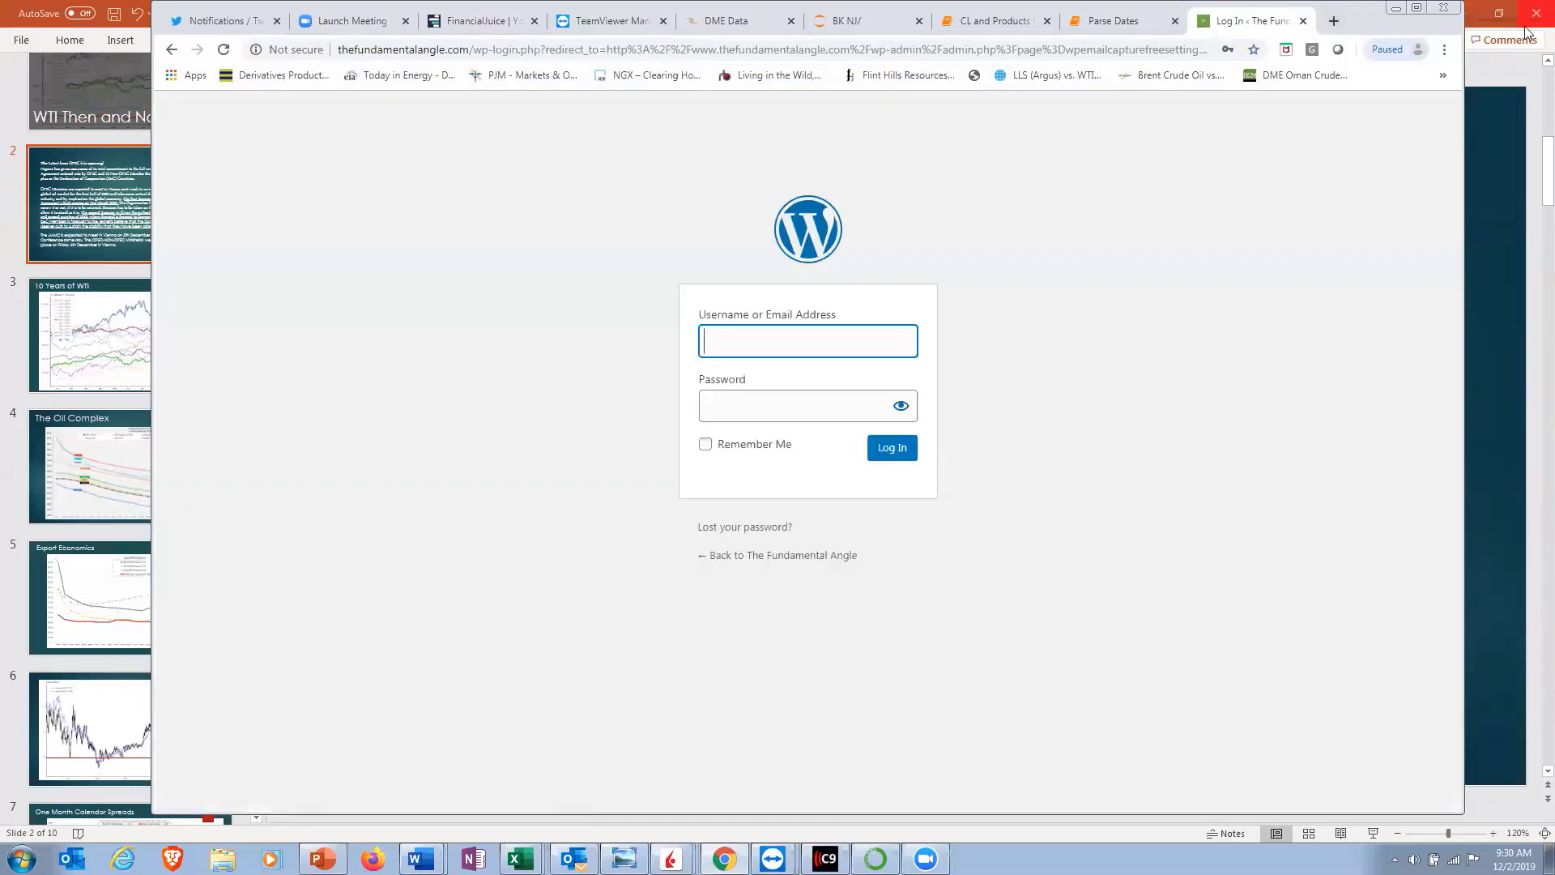
Minimize Chrome to get back to the FACE slides deck in PowerPoint
click(1394, 9)
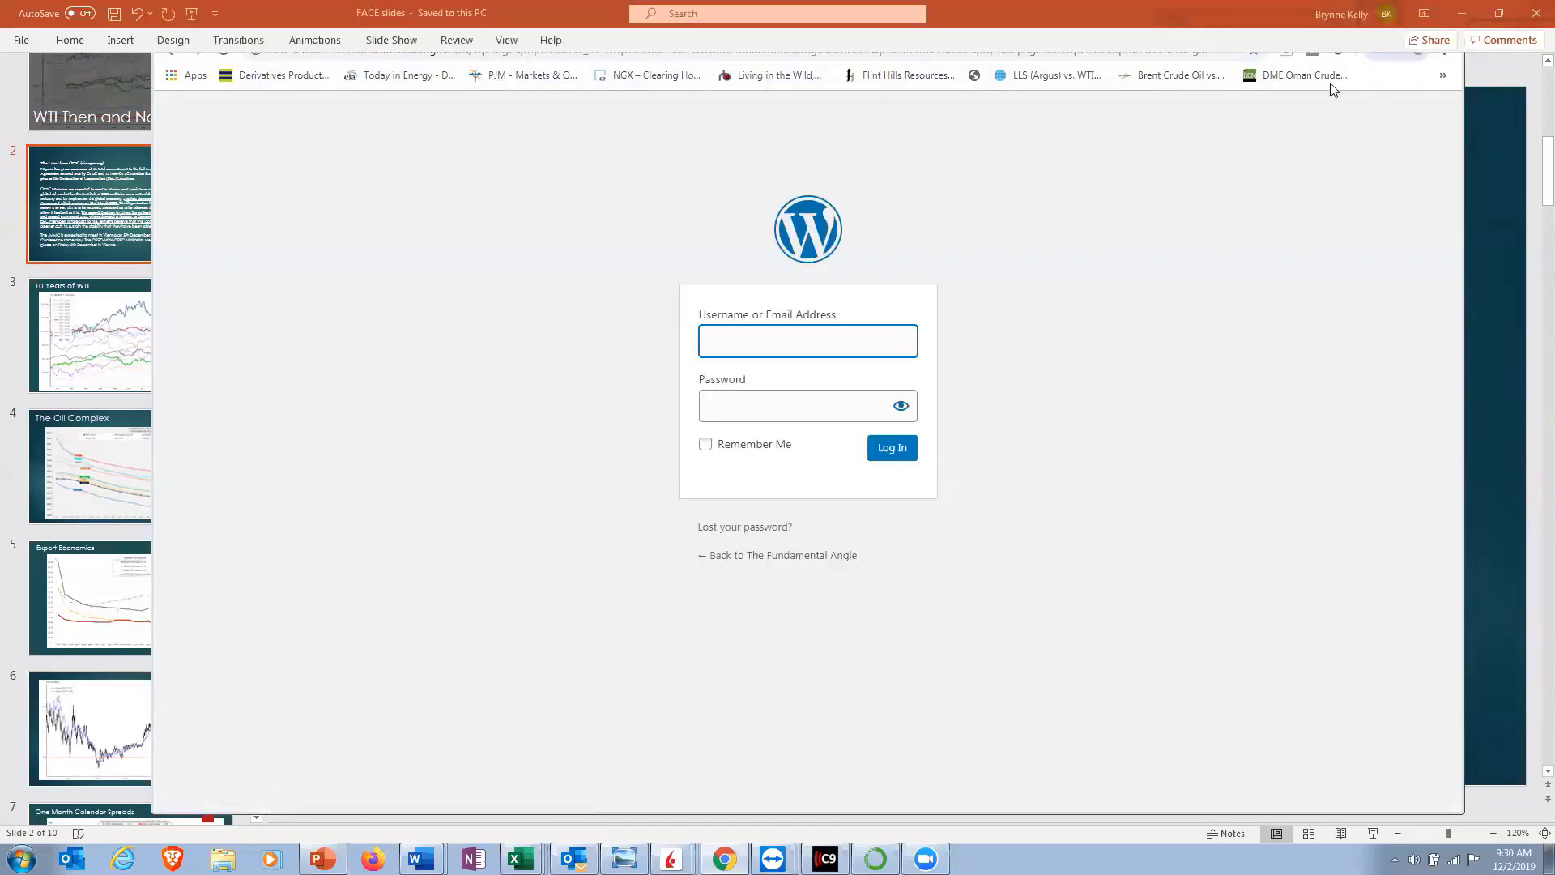